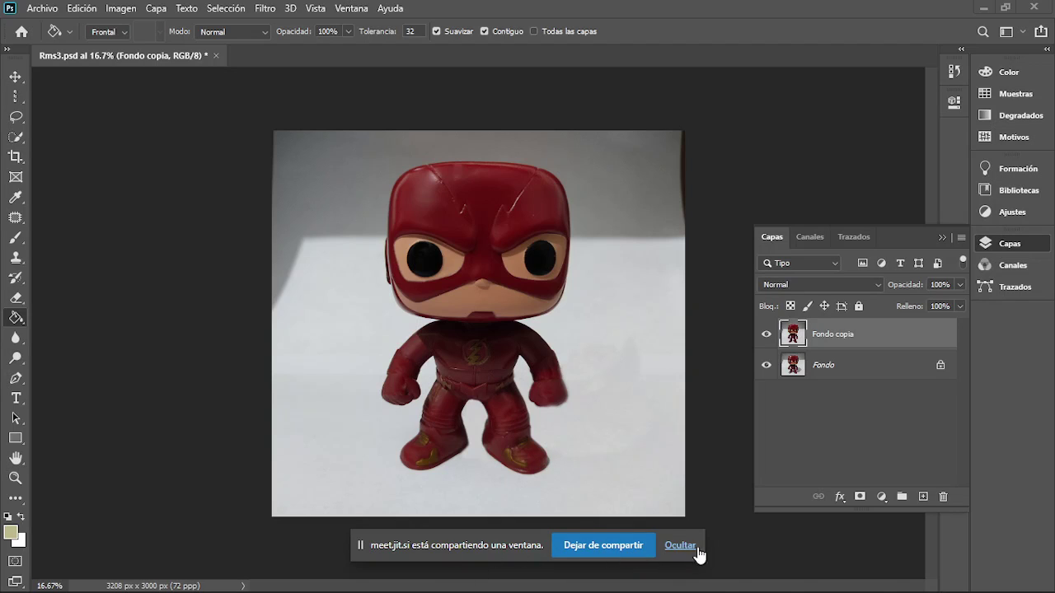
Step: Switch from the Photoshop figurine document to the Jitsi Meet call window in Edge
key("alt+Tab")
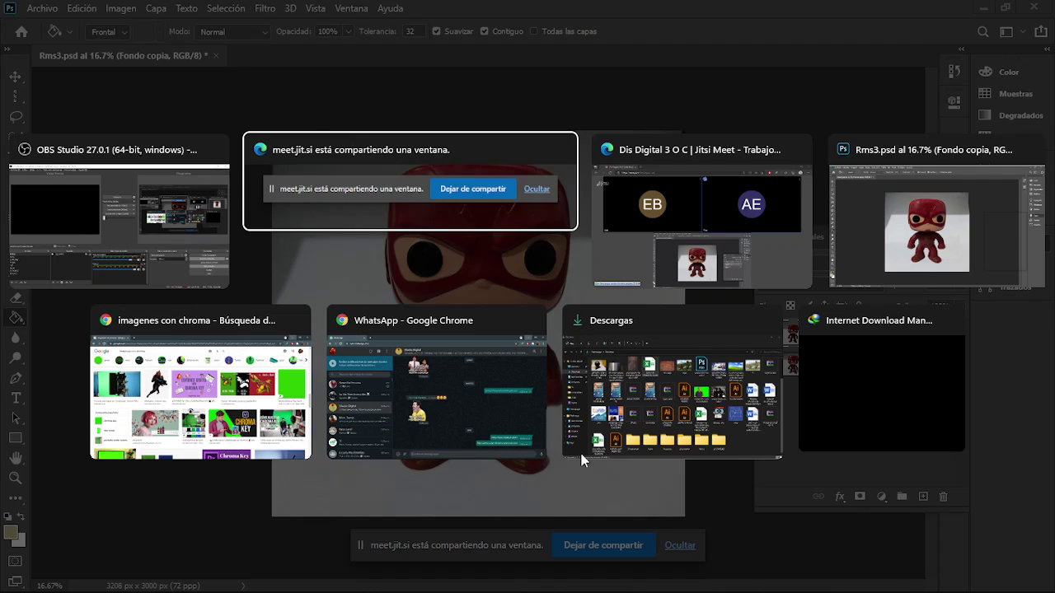
key("alt+Tab")
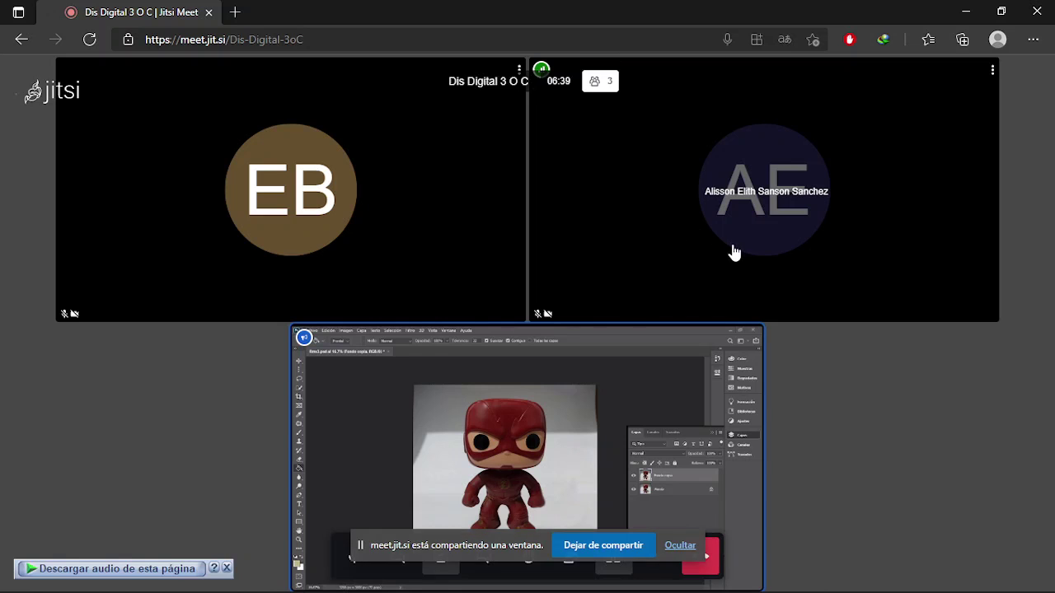
mouse_move(528, 330)
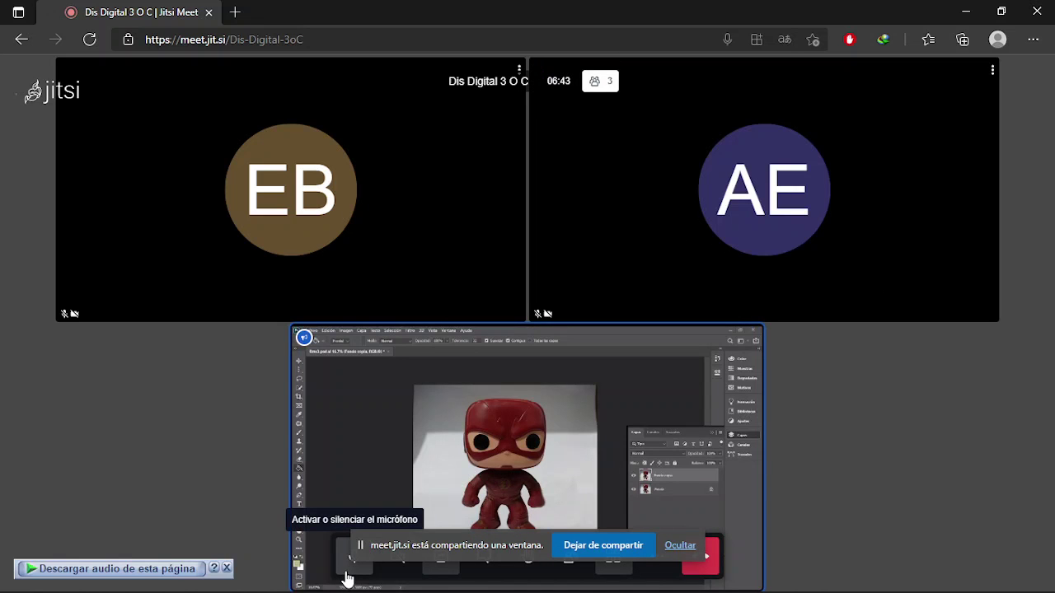
Step: Lower the system volume, briefly bring up Photoshop's Rms3.psd, then return to the Jitsi meeting
key("XF86AudioLowerVolume")
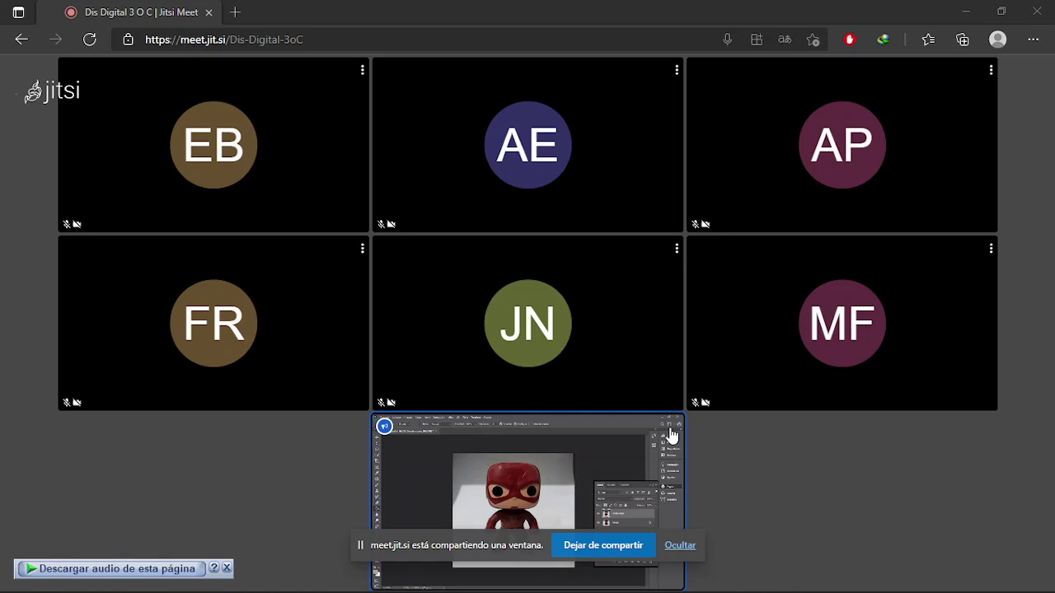
key("XF86AudioLowerVolume")
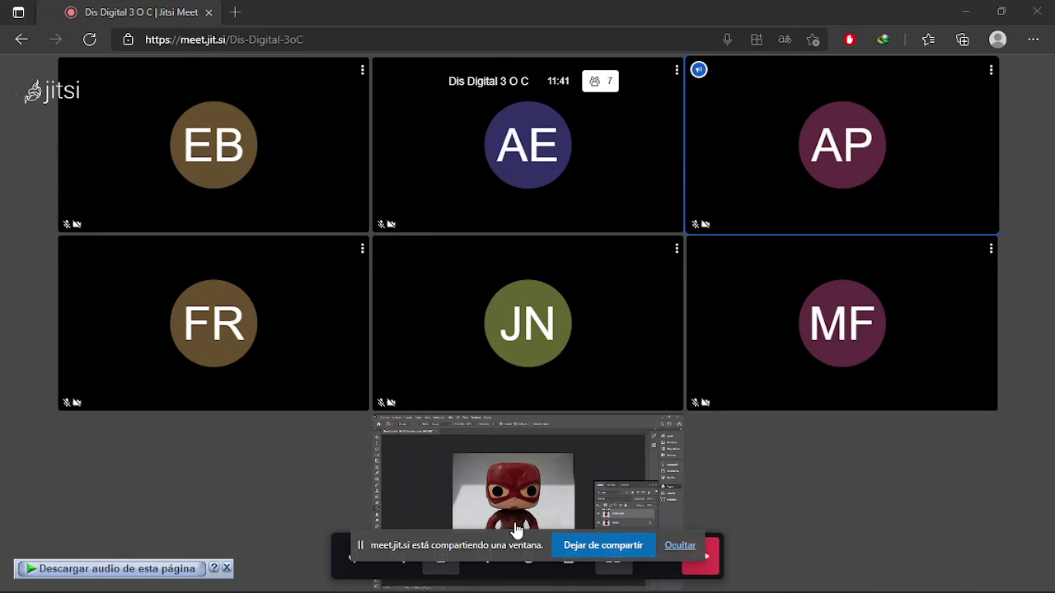
key("alt+Tab")
key("alt+Tab")
key("alt+Tab")
key("alt")
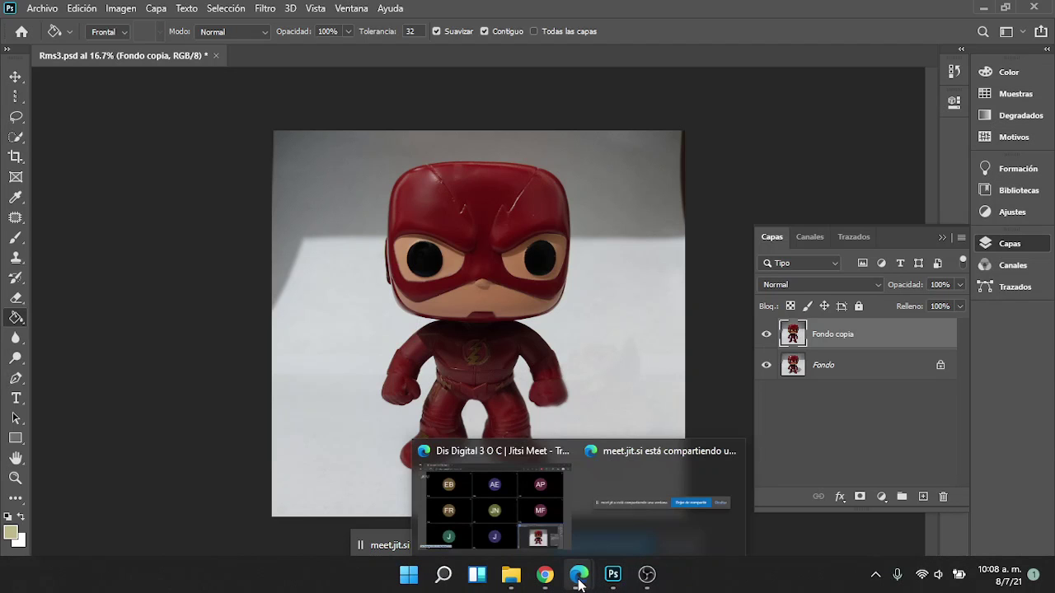
mouse_move(579, 574)
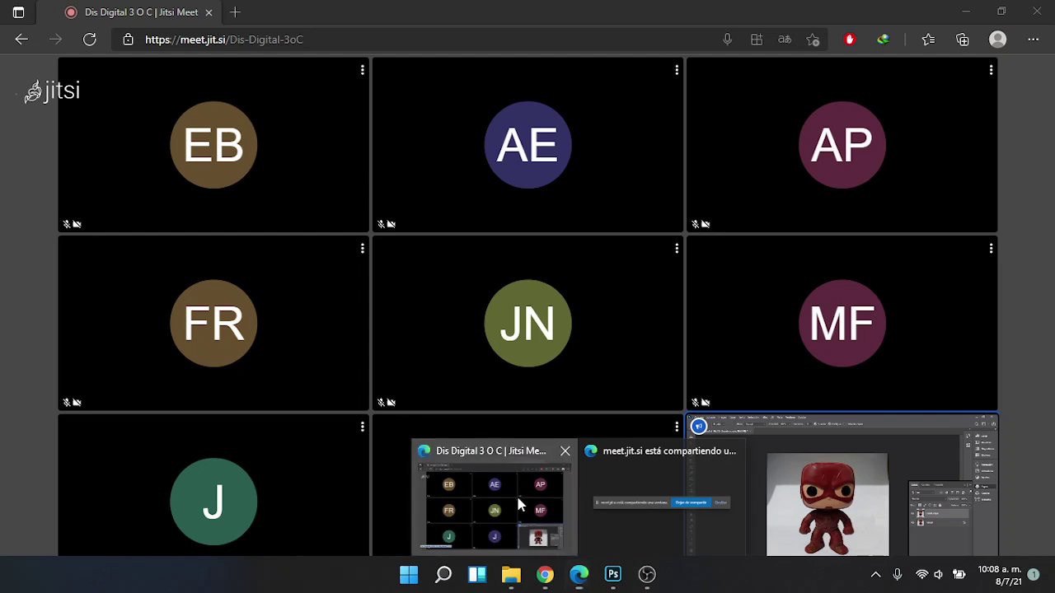
left_click(515, 494)
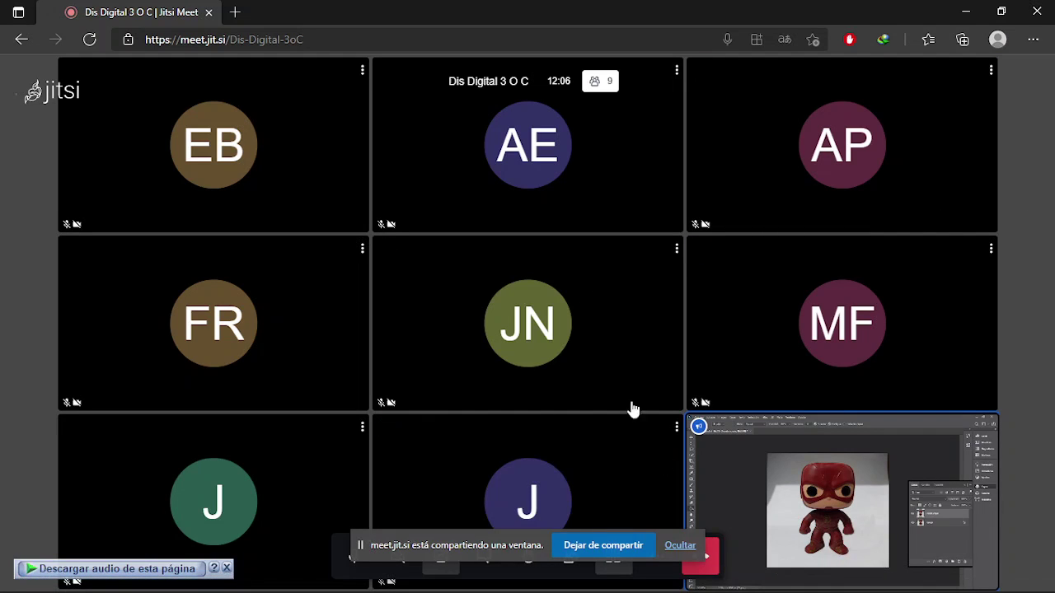
Step: Load Google Classroom in a new browser tab from the pasted address
left_click(236, 12)
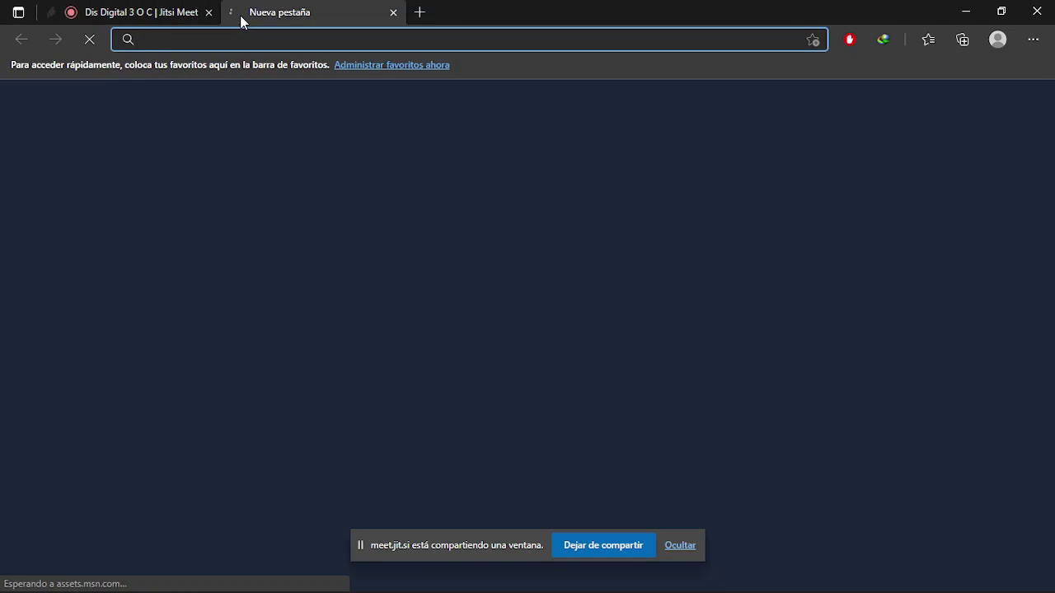
key("ctrl+v")
key("Return")
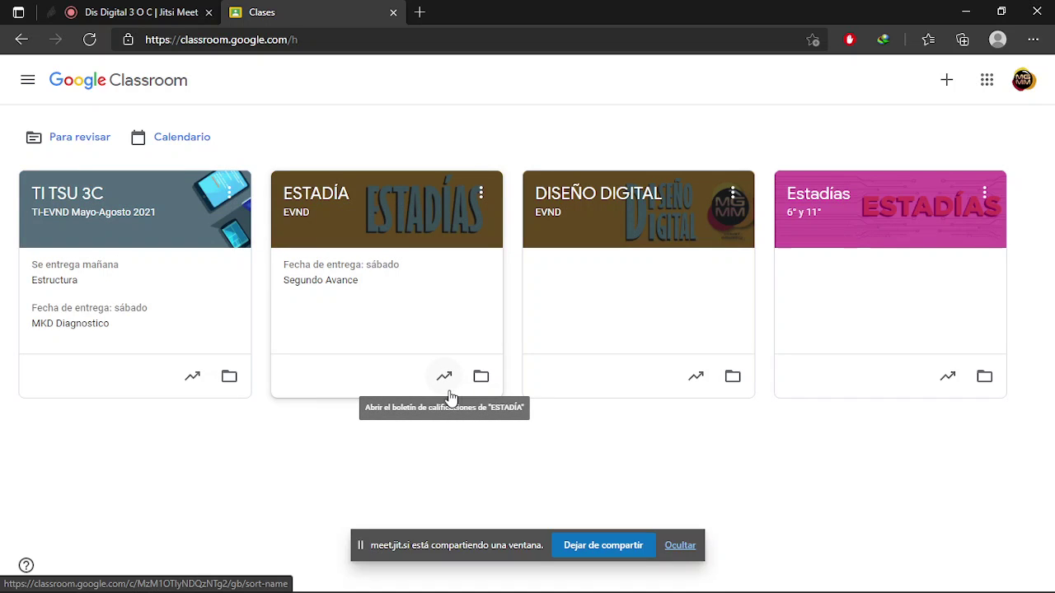
Step: Open the Edición Fotográfica submissions under DISEÑO DIGITAL classwork, then return to the Jitsi tab
left_click(619, 191)
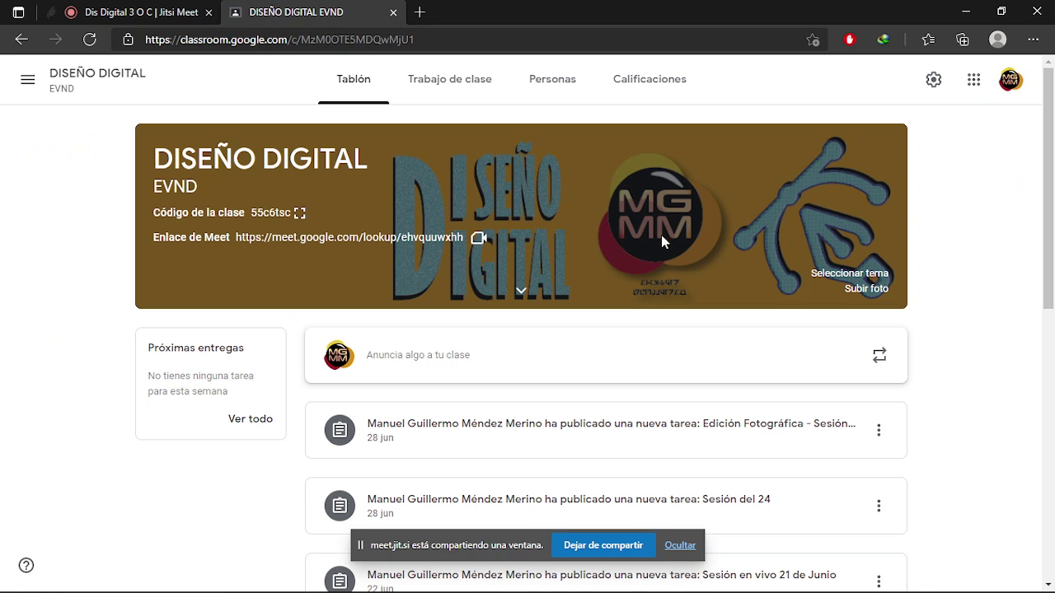
left_click(464, 91)
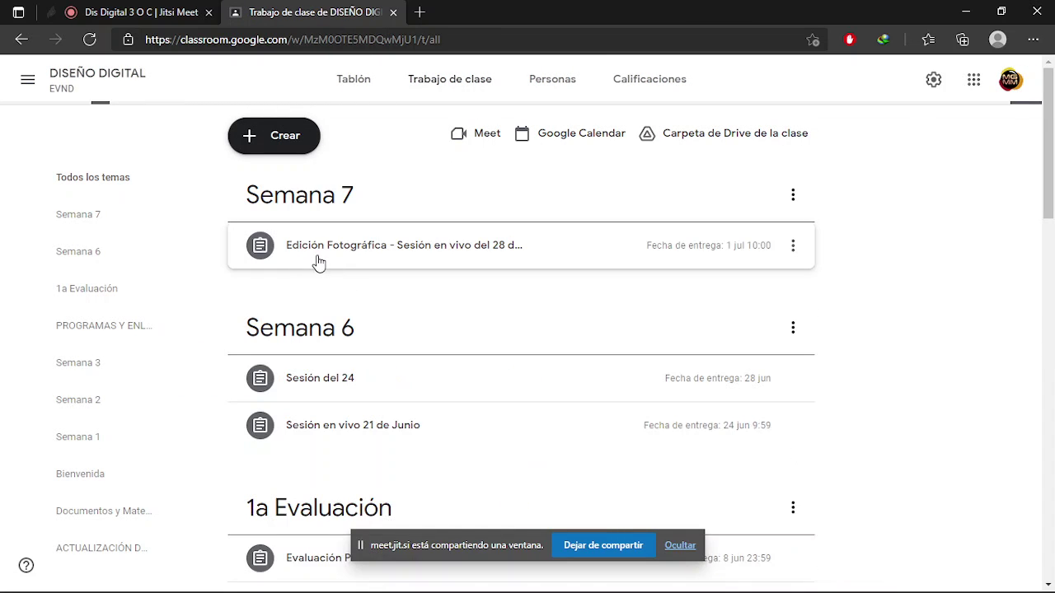
left_click(319, 260)
left_click(624, 354)
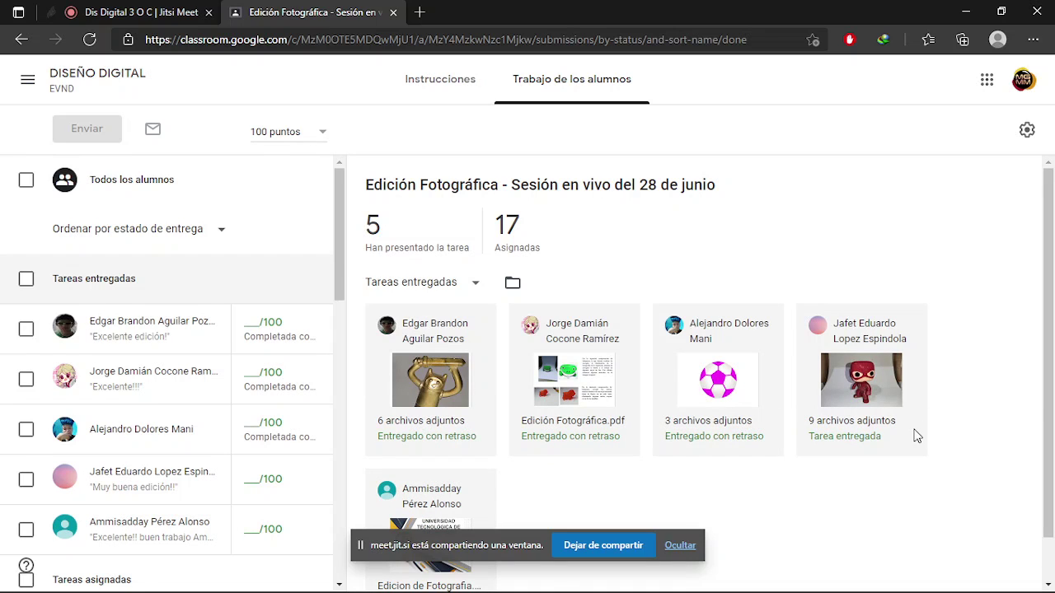
left_click(128, 13)
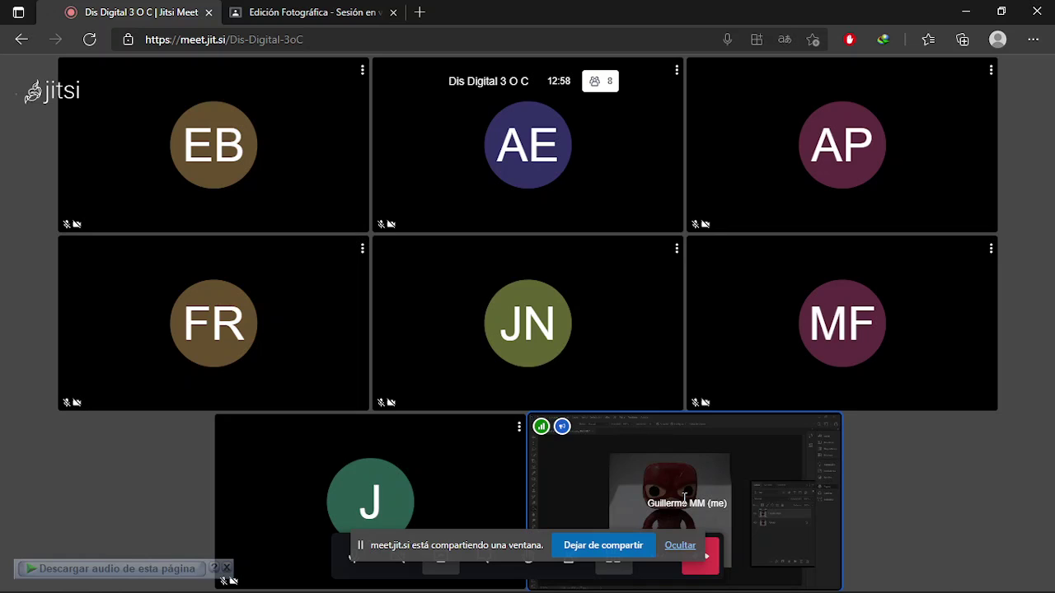
Step: Dismiss the audio download bar and stop sharing the single Photoshop window
left_click(227, 569)
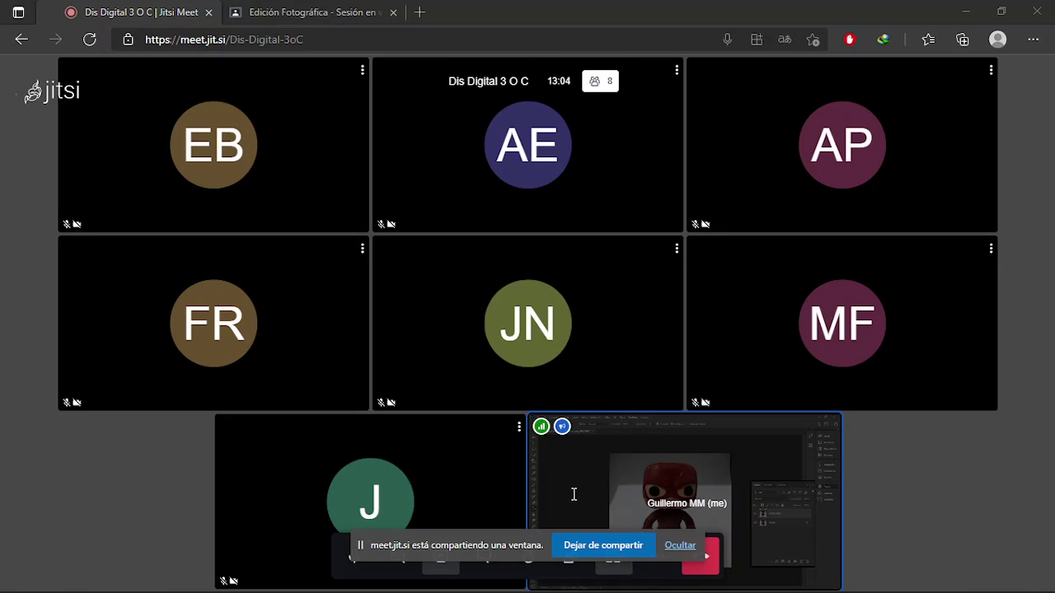
key("alt+Tab")
key("alt+Tab")
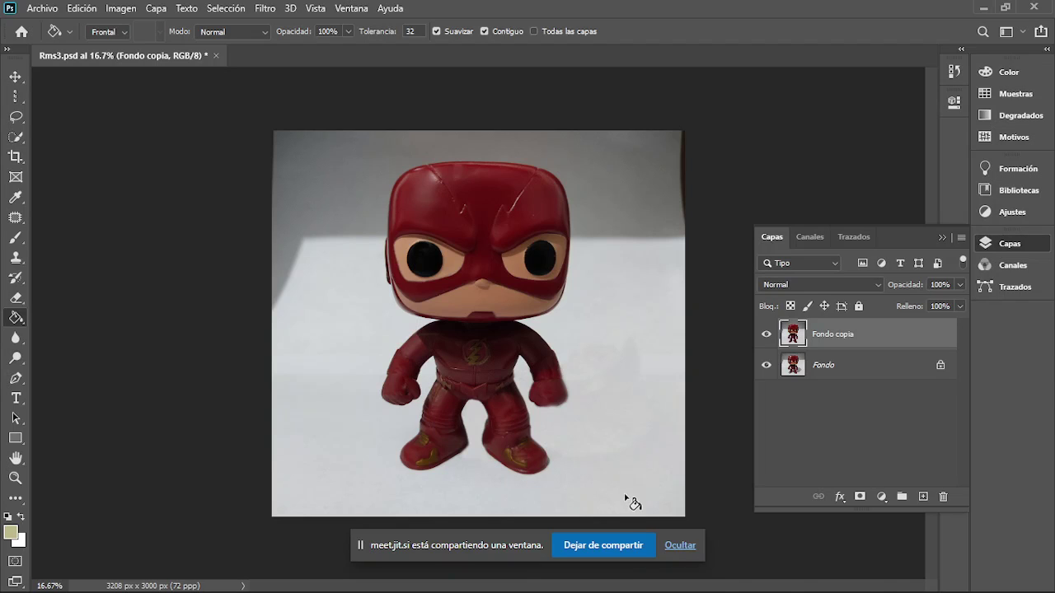
left_click(616, 549)
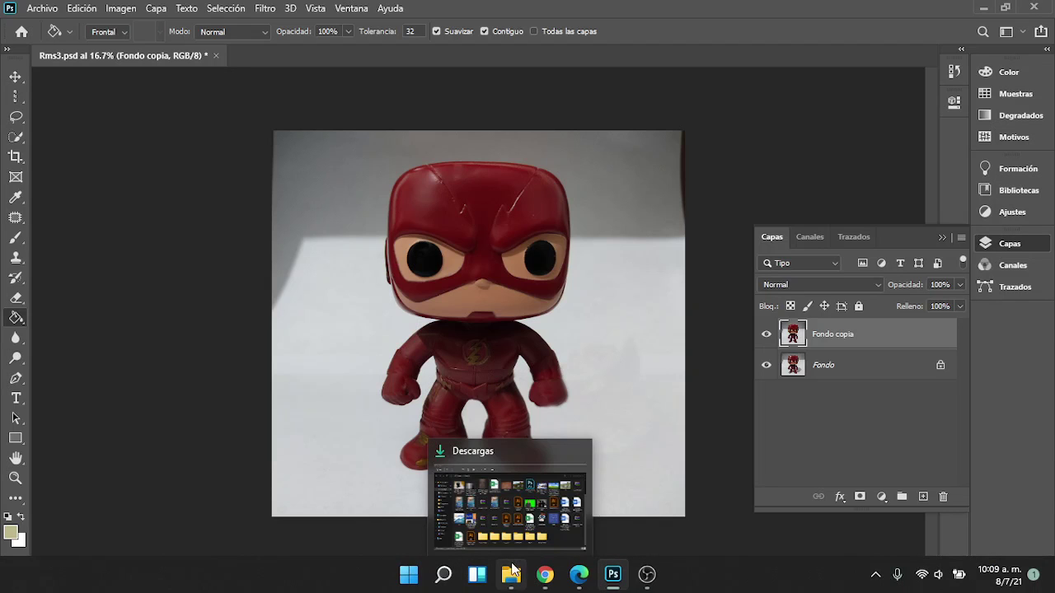
left_click(580, 574)
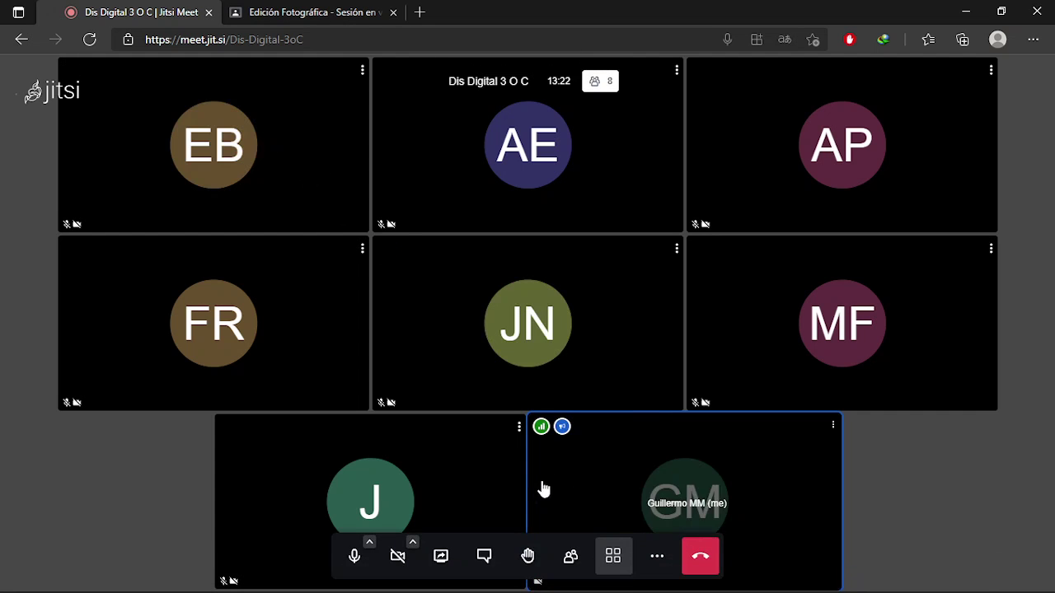
Step: Share the entire first screen, Pantalla 1, with the call
left_click(439, 559)
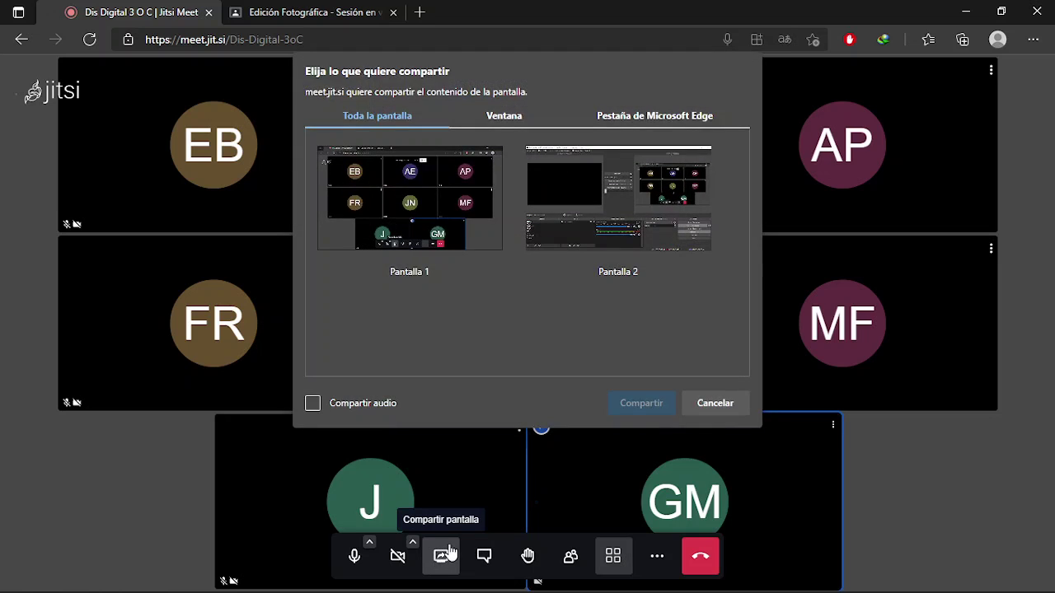
left_click(355, 216)
left_click(656, 403)
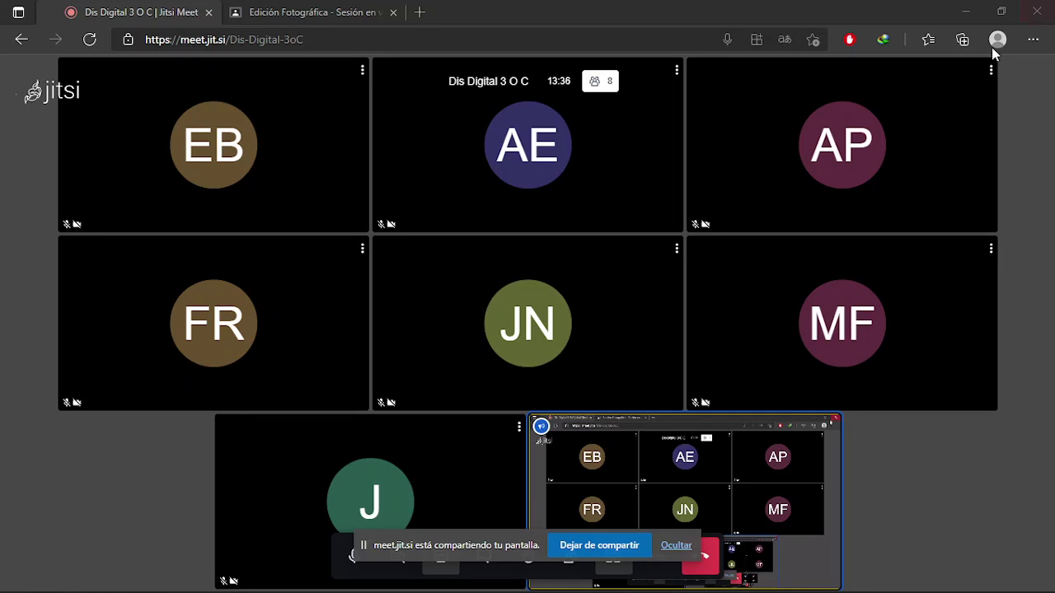
Step: Minimize the browser to bring Rms3.psd forward and zoom into the figurine
left_click(964, 13)
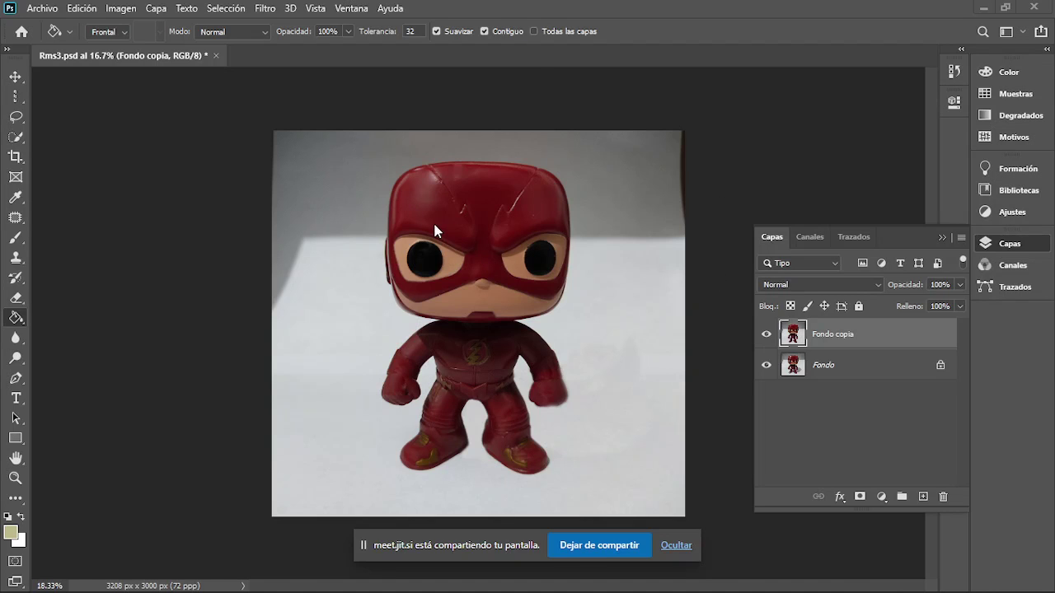
scroll(434, 225, "up", 2)
scroll(407, 174, "up", 2)
scroll(407, 175, "up", 1)
scroll(407, 175, "up", 1)
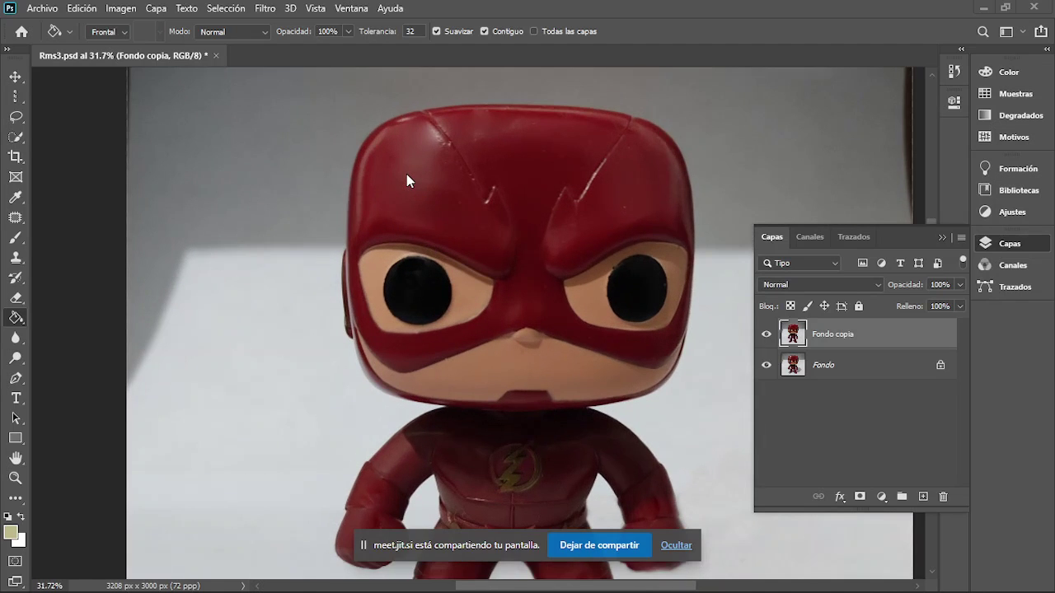
scroll(406, 174, "up", 1)
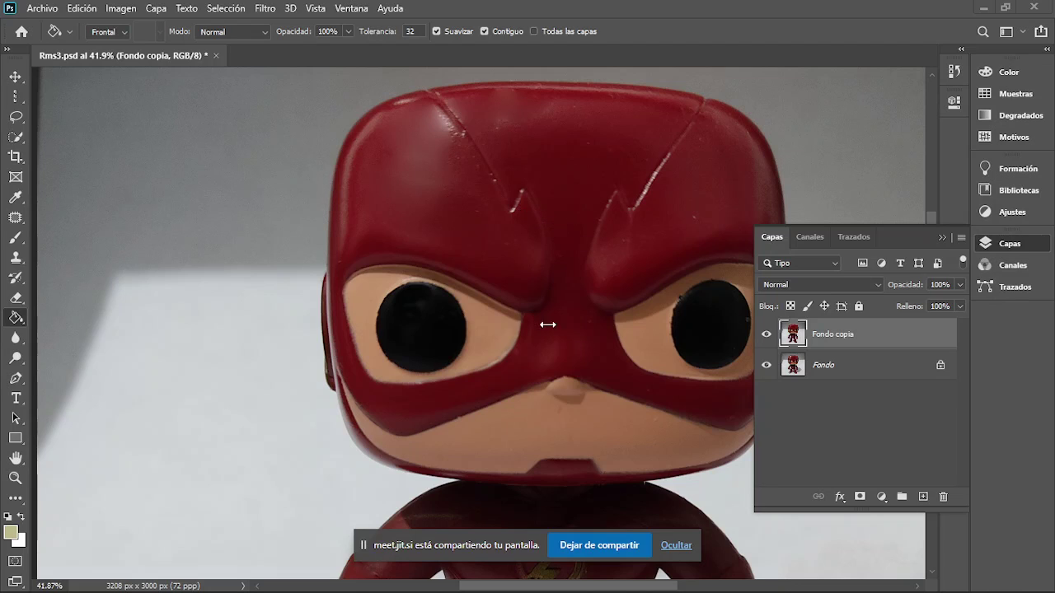
Step: Hide the Fondo copia layer to reveal the original cast shadow, then zoom back out
left_click(766, 338)
scroll(539, 292, "down", 1)
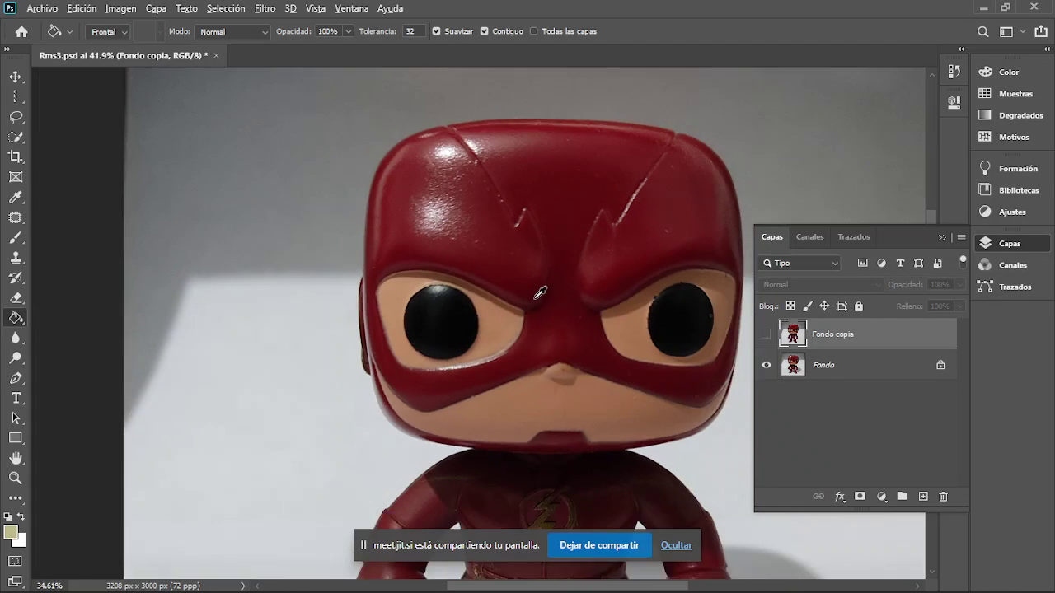
scroll(540, 292, "down", 2)
scroll(540, 293, "down", 2)
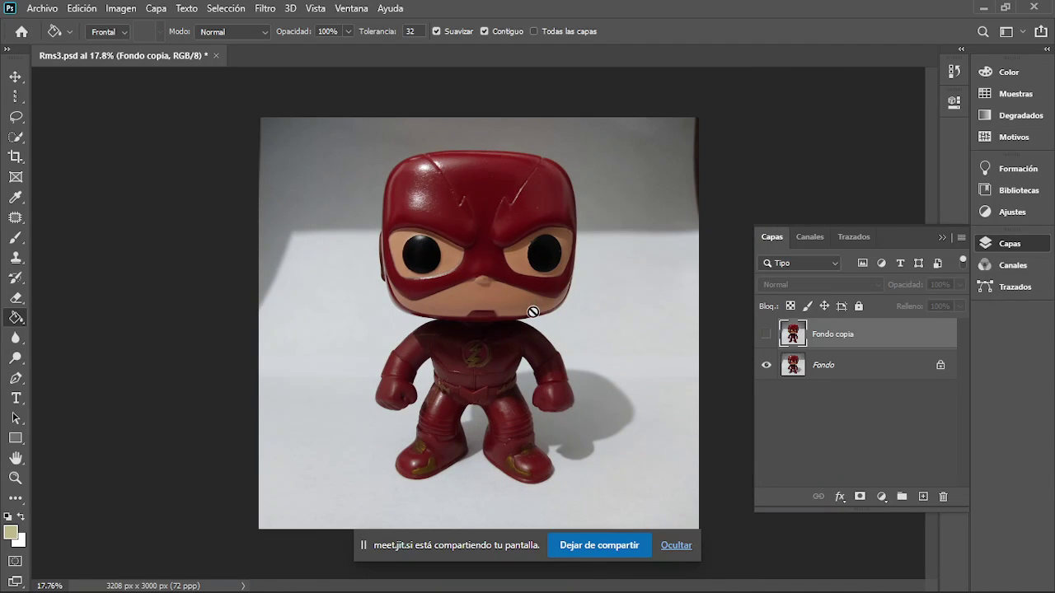
key("h")
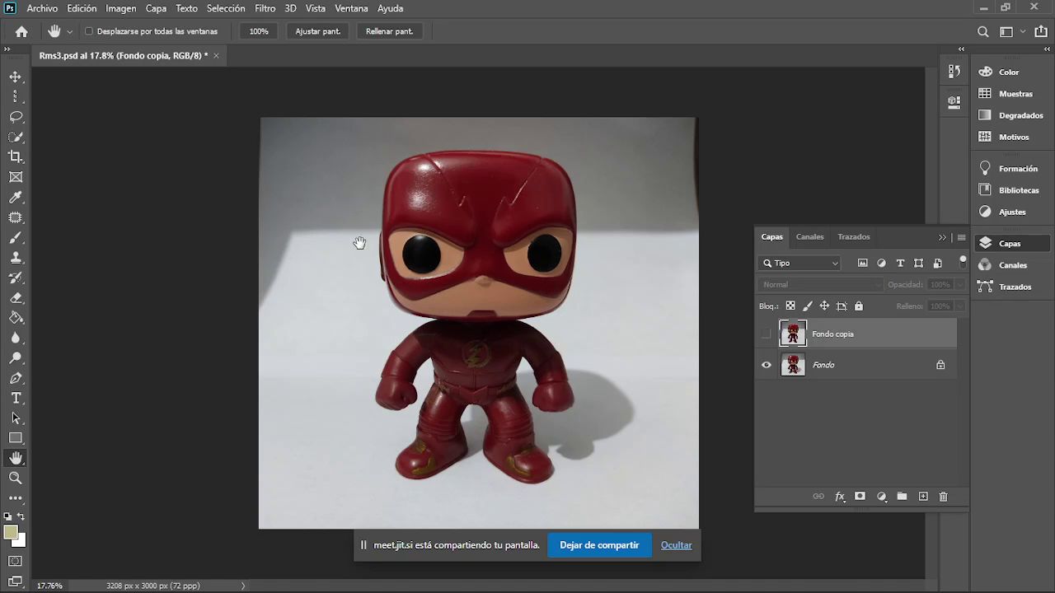
scroll(398, 284, "up", 1)
scroll(398, 284, "up", 1)
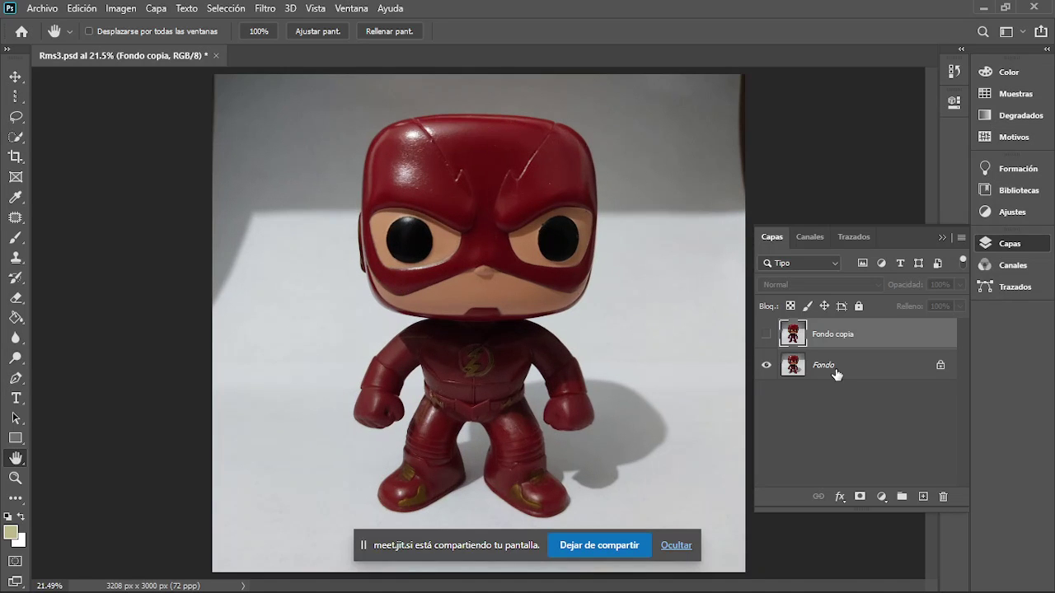
Step: Make Fondo copia visible again and zoom in on the chest lightning emblem
left_click(767, 336)
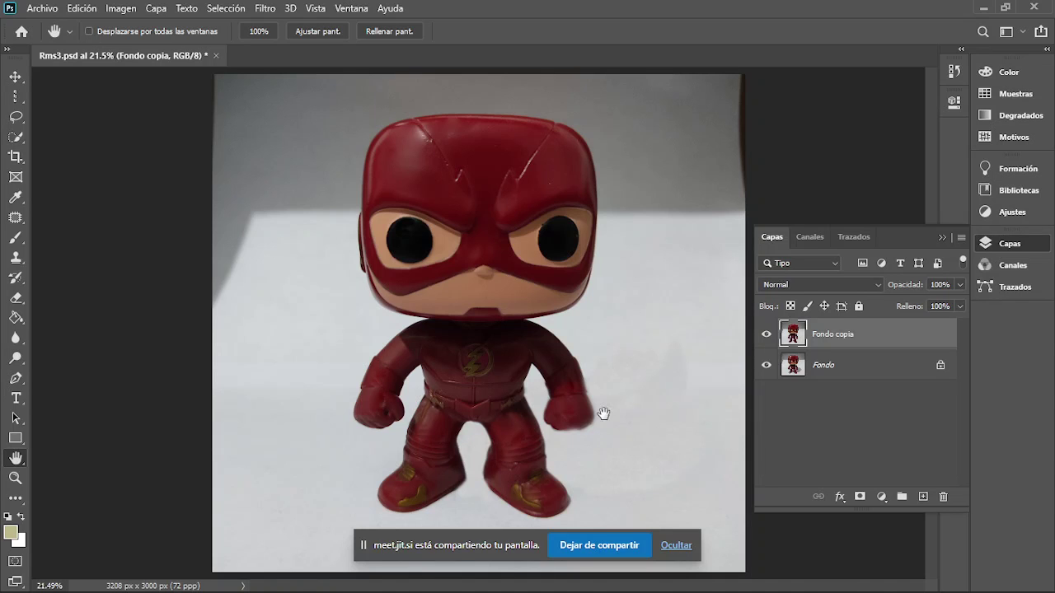
scroll(482, 379, "up", 2)
scroll(483, 377, "up", 2)
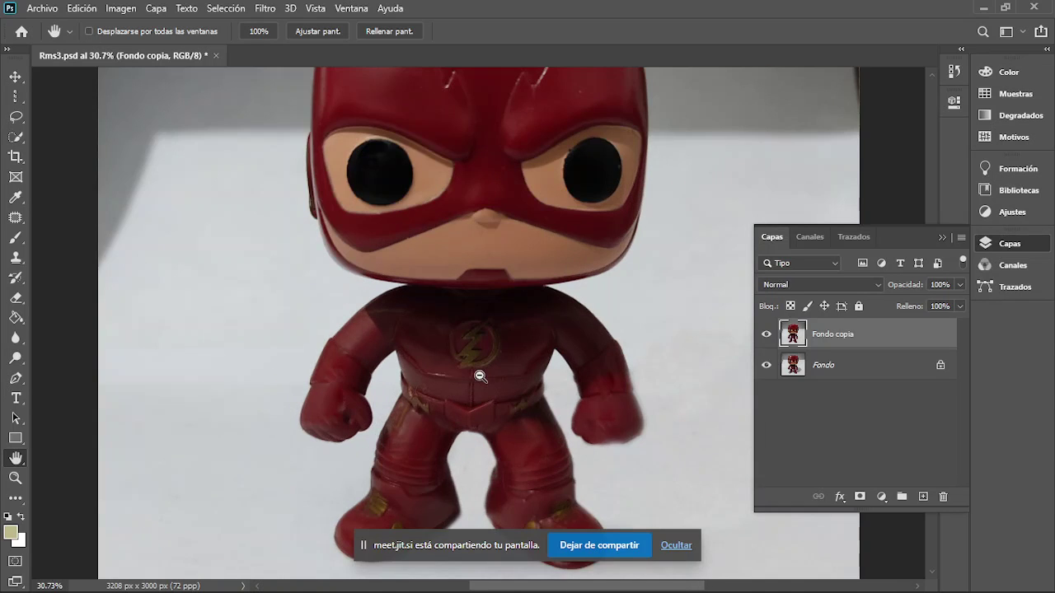
scroll(480, 376, "up", 2)
scroll(481, 376, "up", 2)
scroll(482, 371, "up", 2)
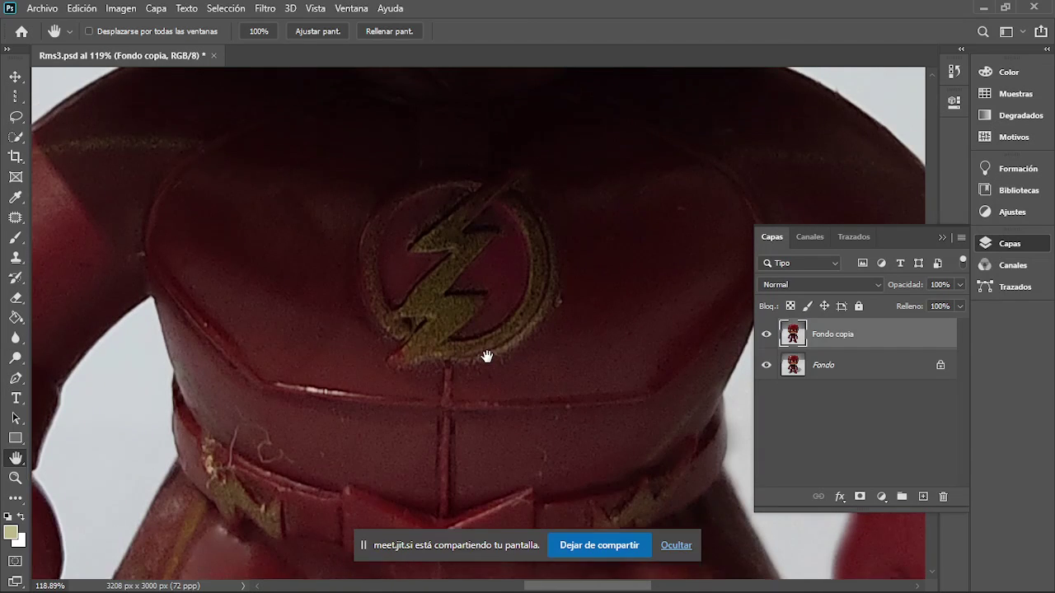
scroll(484, 358, "up", 2)
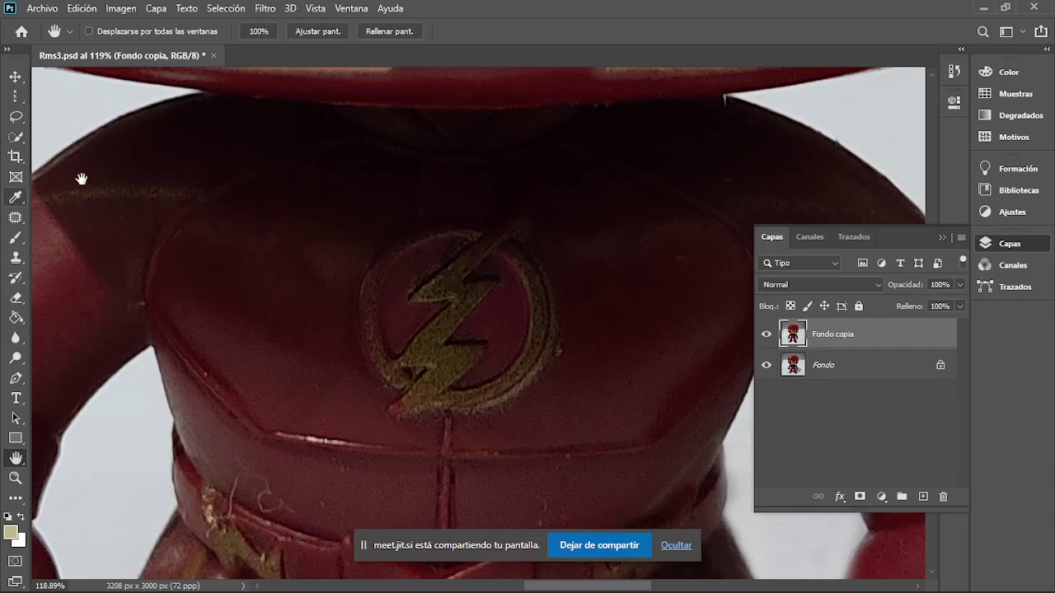
Step: Try painting a Quick Selection along the chest emblem's lightning bolt
left_click(16, 138)
left_click(16, 119)
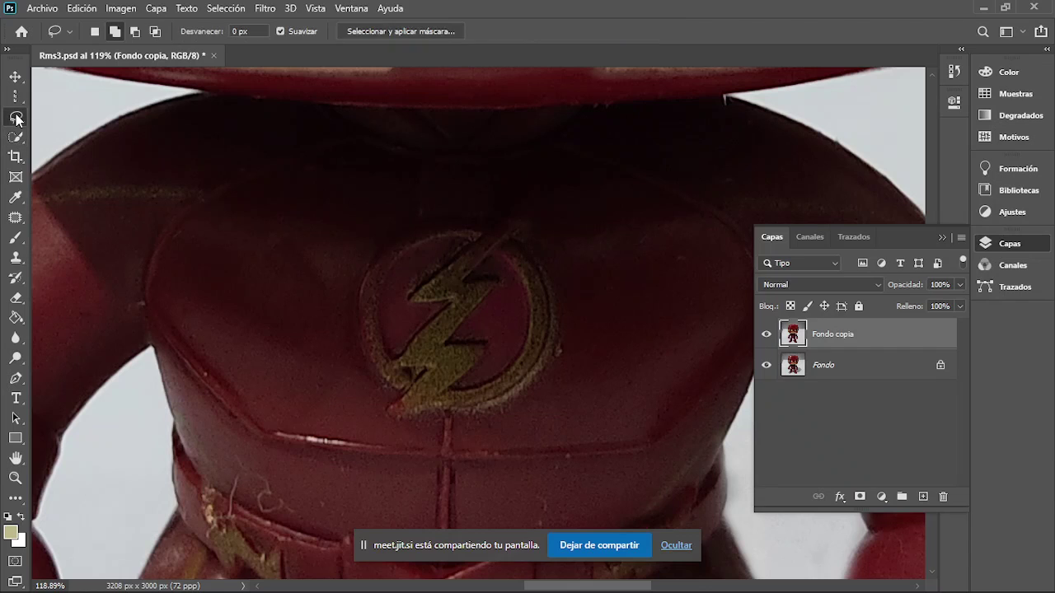
left_click(16, 138)
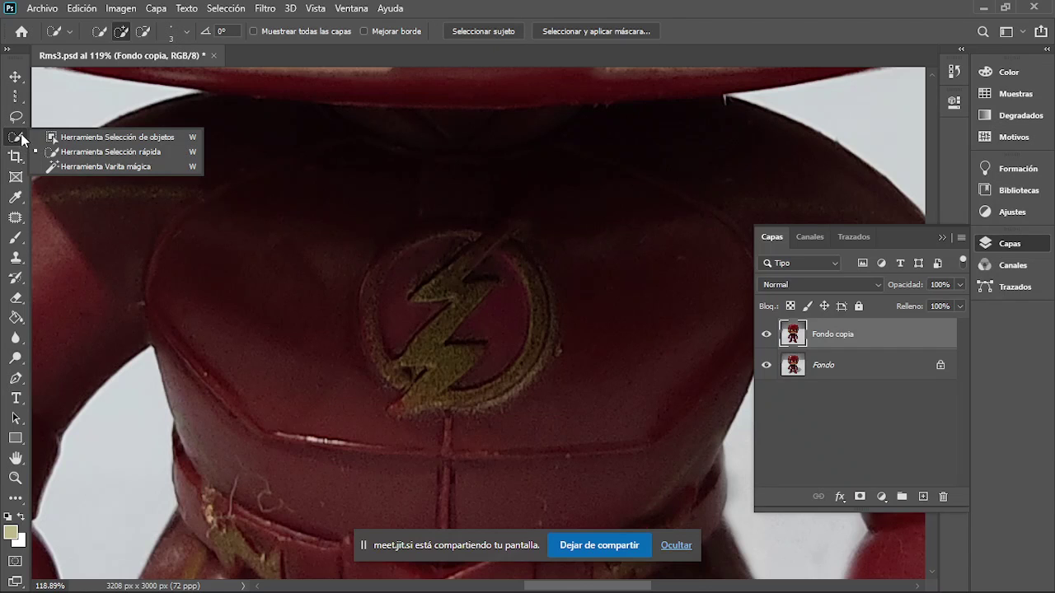
left_click(17, 119)
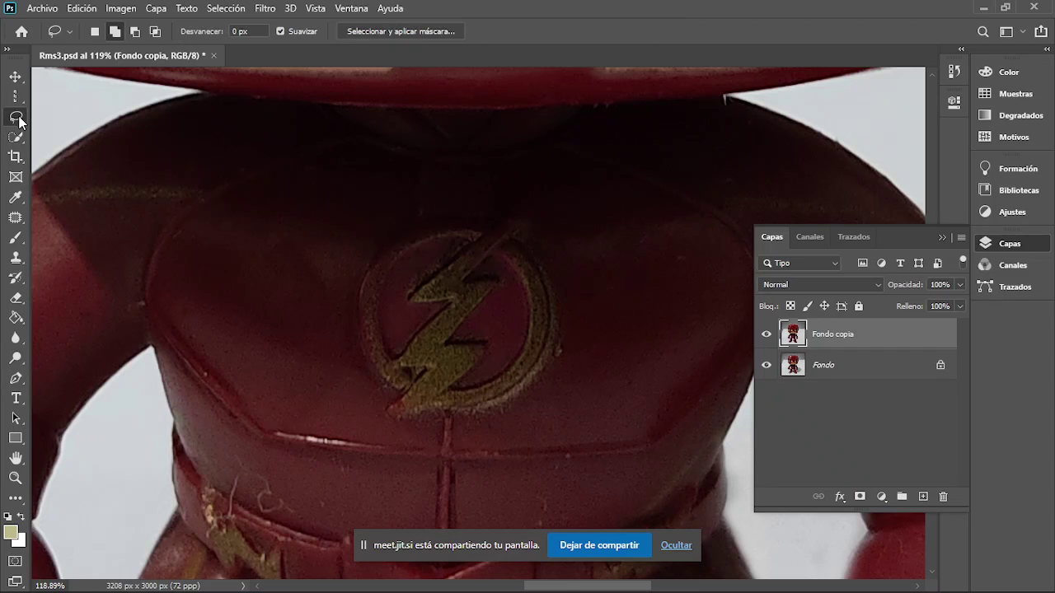
left_click(15, 137)
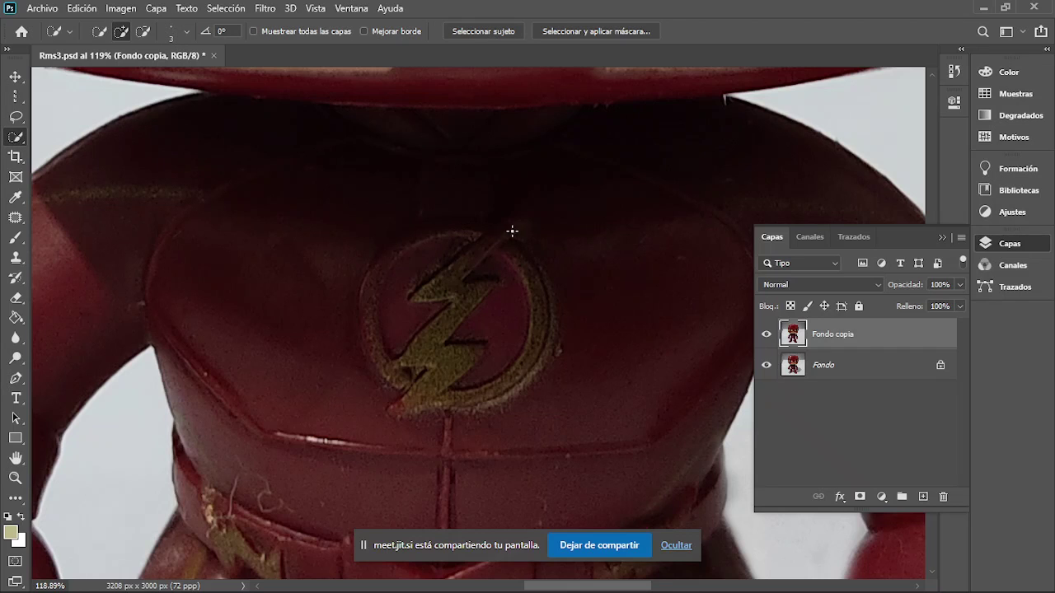
mouse_move(467, 258)
left_mouse_down()
mouse_move(449, 274)
mouse_move(476, 291)
left_mouse_up()
left_click(100, 32)
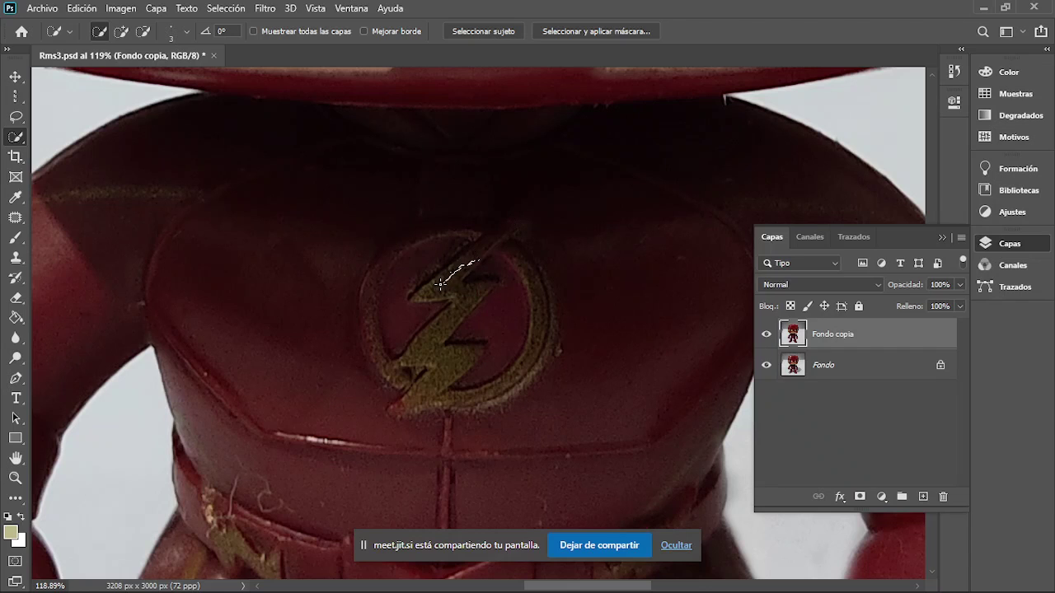
left_click_drag(471, 308, 413, 404)
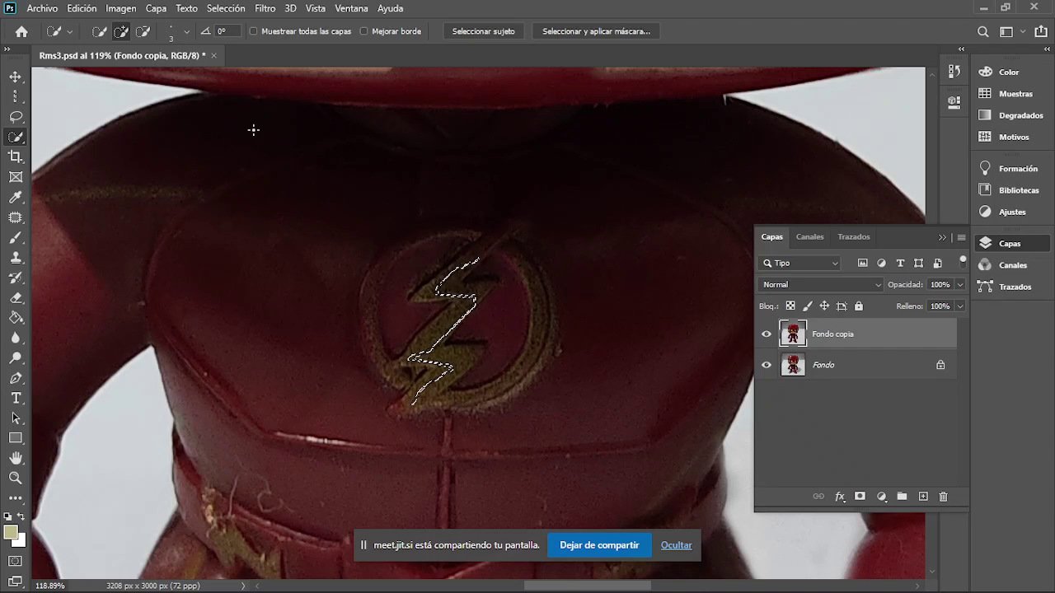
Step: Undo the quick selection and draw a freehand Lasso outline around the bolt instead
key("ctrl+z")
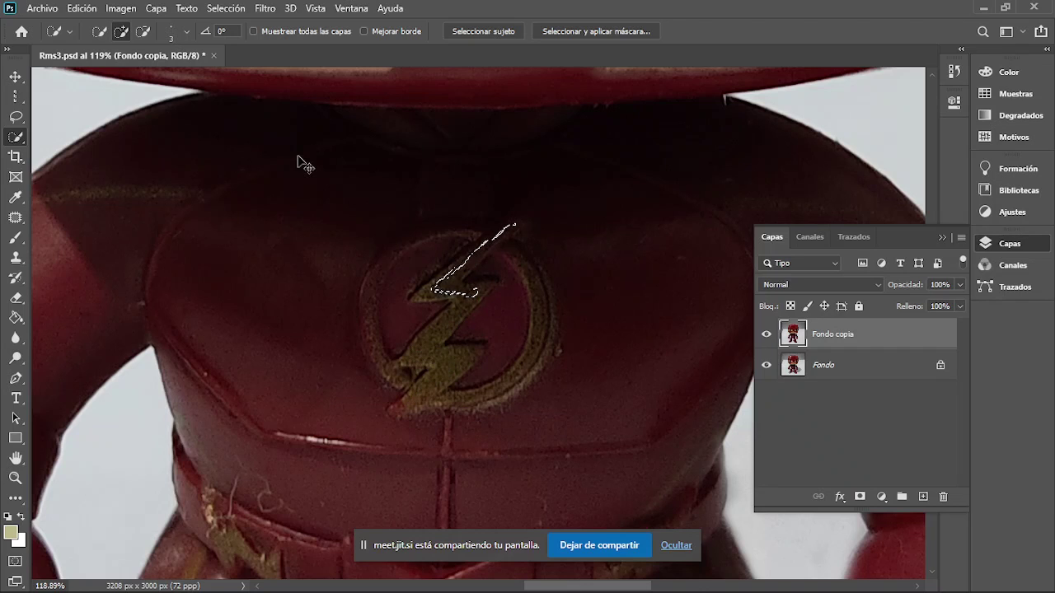
key("ctrl+z")
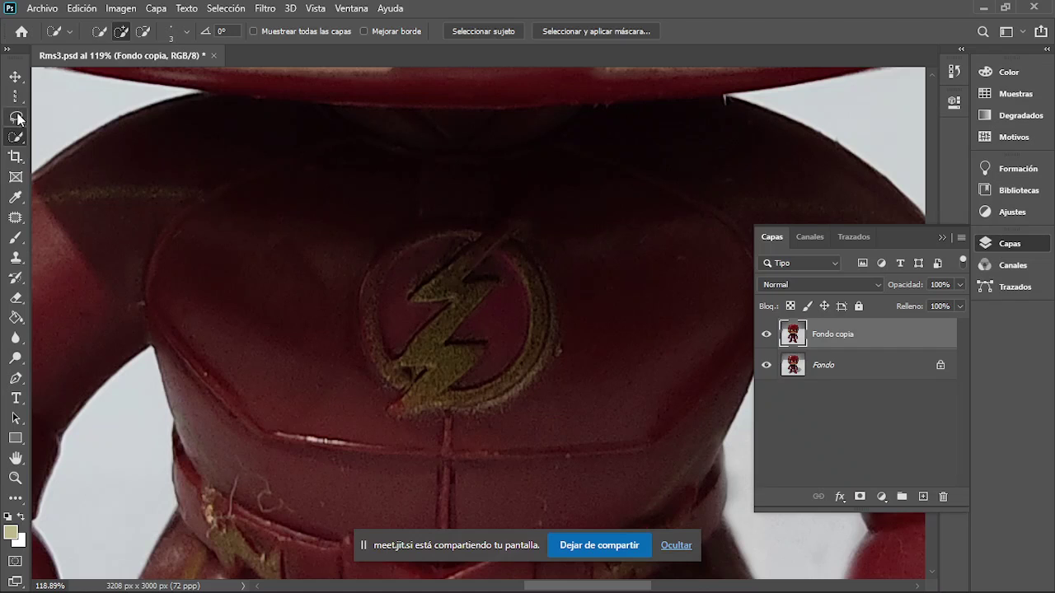
left_click(16, 116)
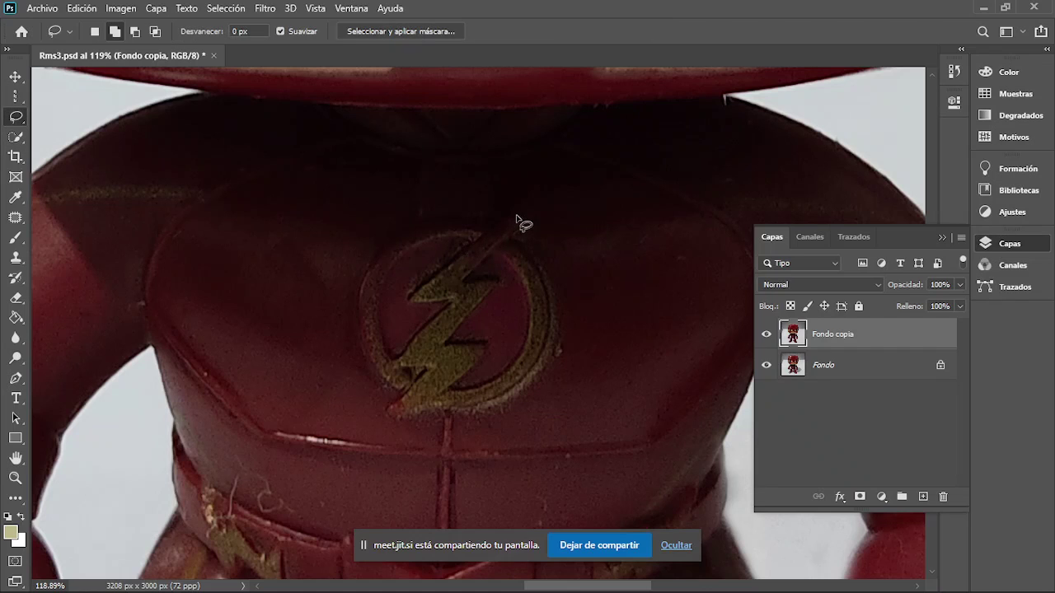
mouse_move(516, 216)
left_mouse_down()
mouse_move(414, 290)
mouse_move(424, 336)
mouse_move(392, 363)
mouse_move(422, 369)
mouse_move(397, 406)
mouse_move(406, 416)
mouse_move(480, 356)
mouse_move(483, 343)
mouse_move(458, 346)
mouse_move(496, 288)
mouse_move(481, 274)
mouse_move(495, 255)
left_mouse_up()
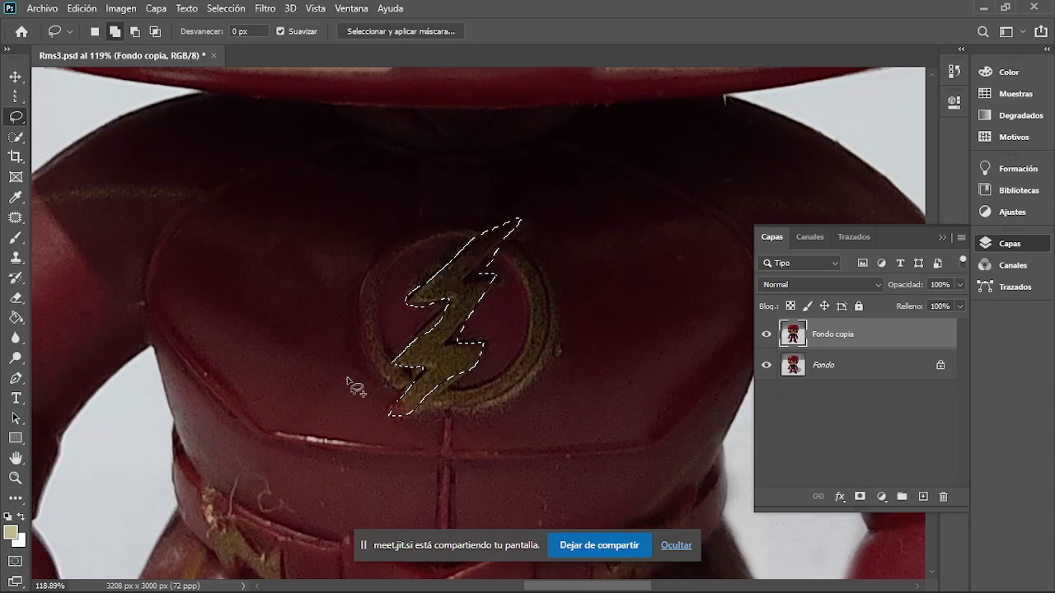
Step: Subtract excess red area around the bolt's upper notch and left tip from the selection
left_click(136, 37)
scroll(539, 371, "up", 3)
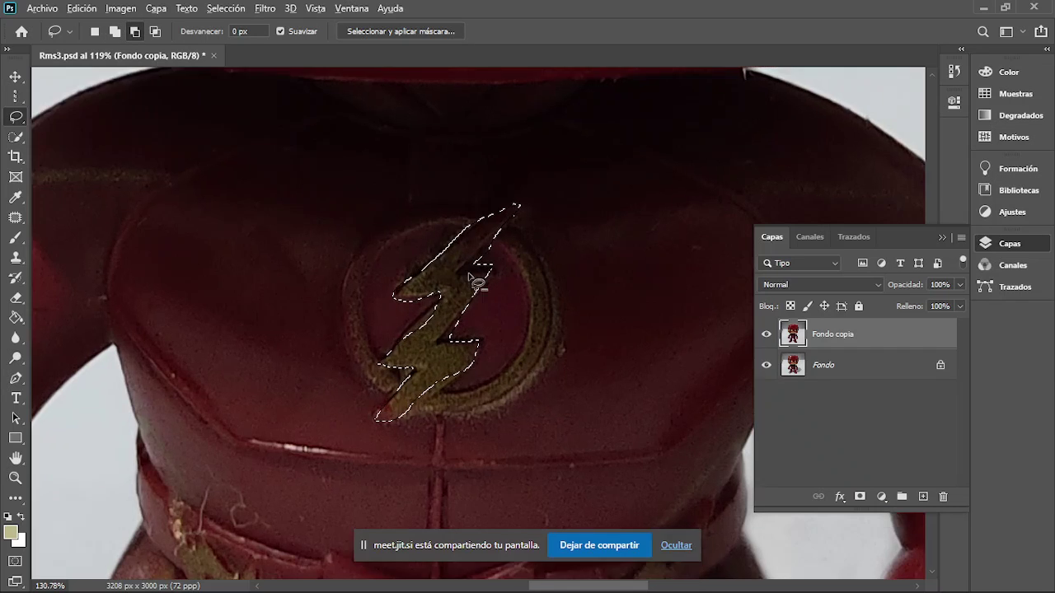
scroll(451, 239, "up", 2)
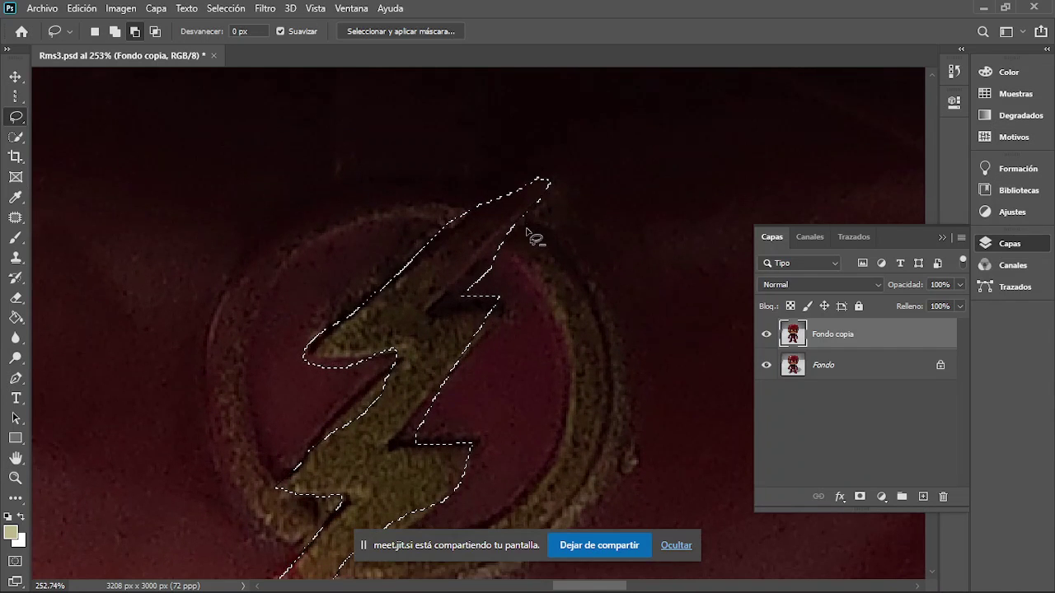
left_click_drag(523, 222, 511, 234)
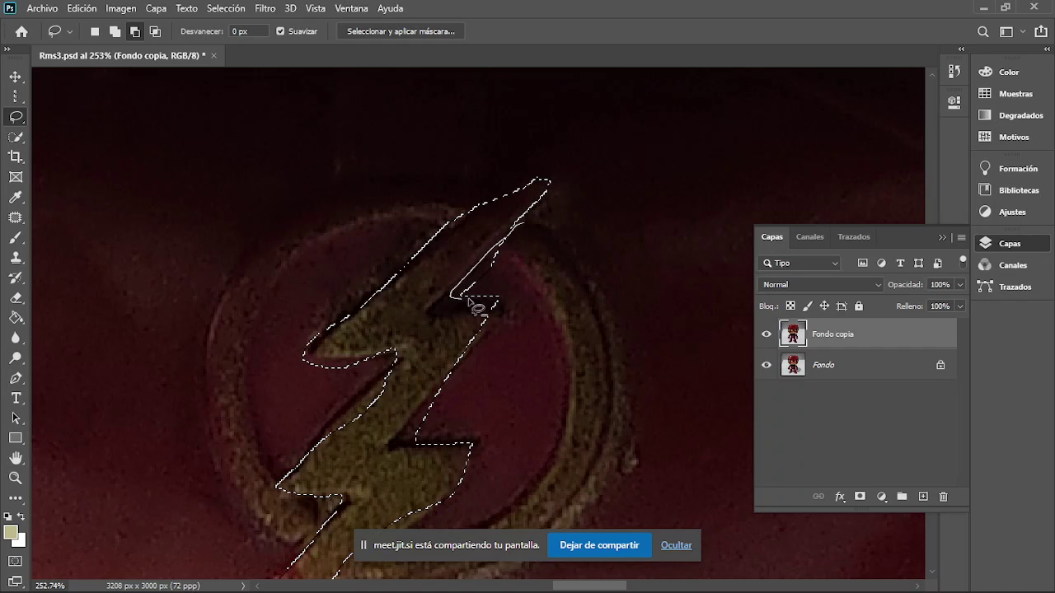
left_click_drag(506, 298, 521, 220)
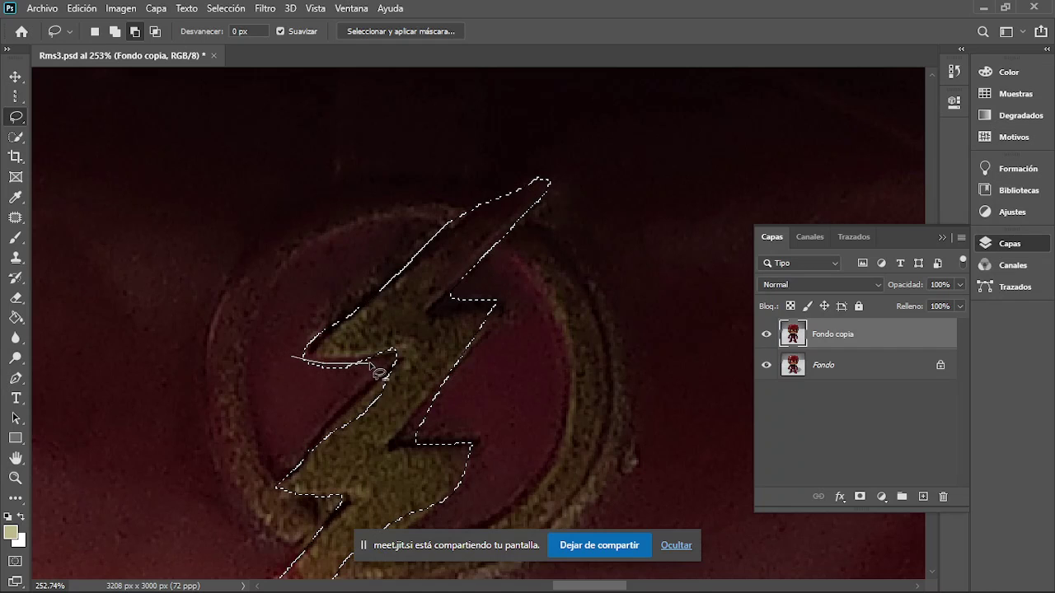
mouse_move(371, 365)
left_mouse_down()
mouse_move(313, 381)
mouse_move(294, 363)
left_mouse_up()
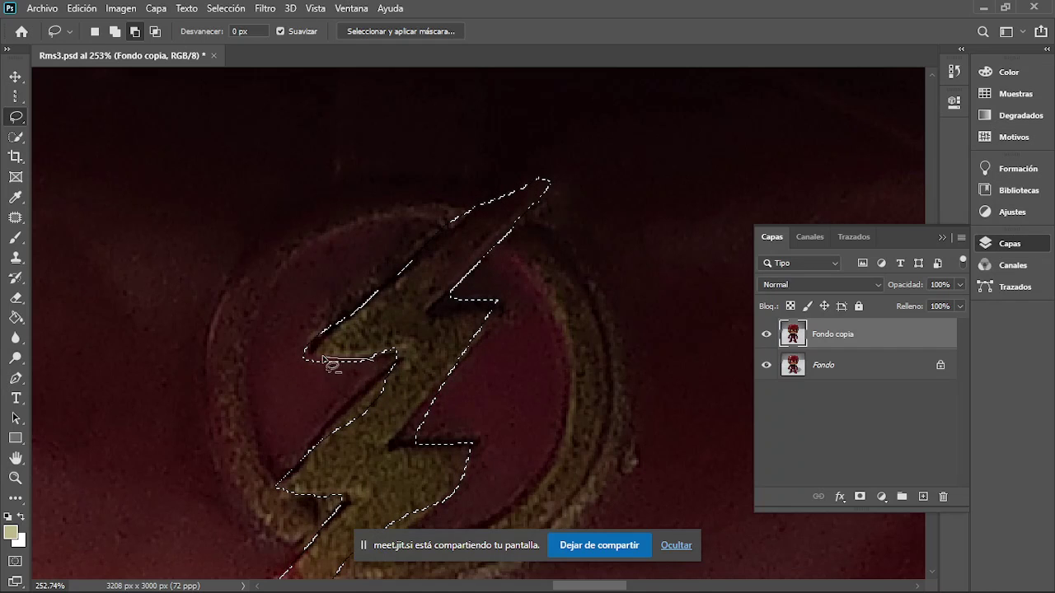
left_click_drag(296, 358, 384, 374)
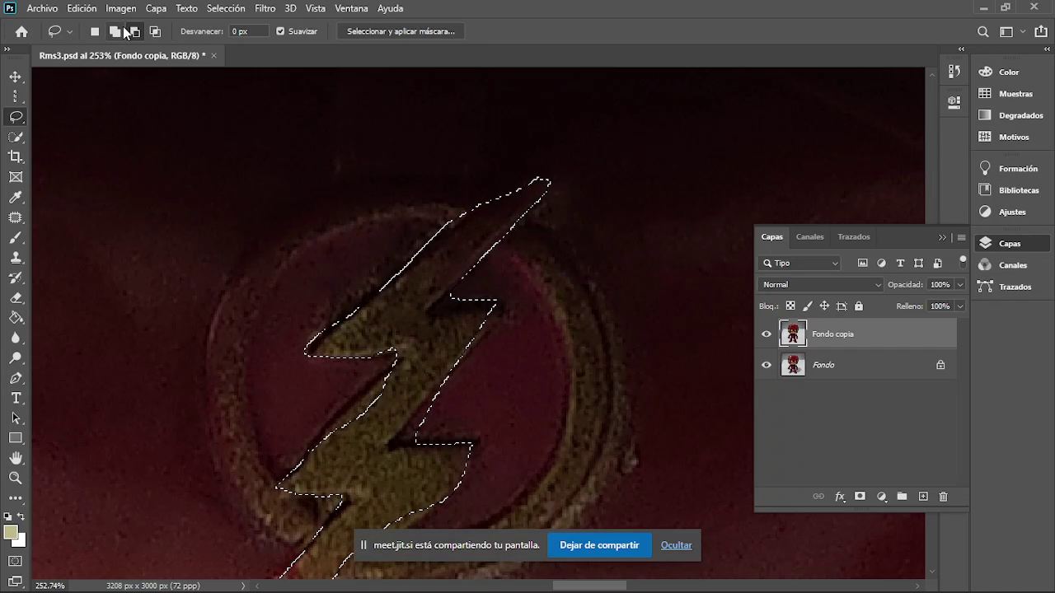
Step: Add the bolt's missed left edges and middle back into the selection
left_click(114, 31)
left_click_drag(396, 371, 339, 421)
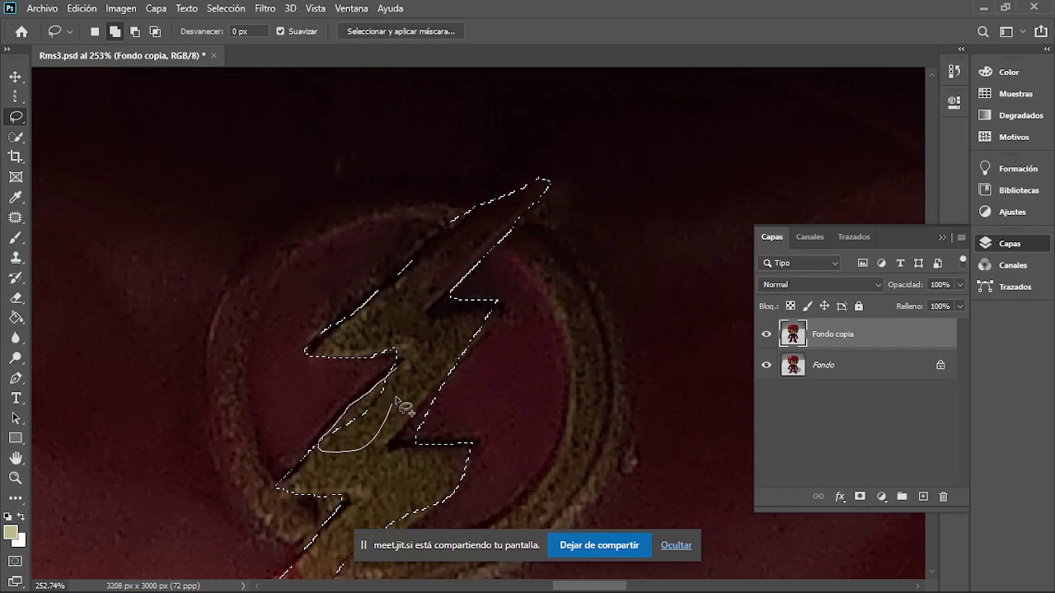
left_click_drag(323, 440, 403, 371)
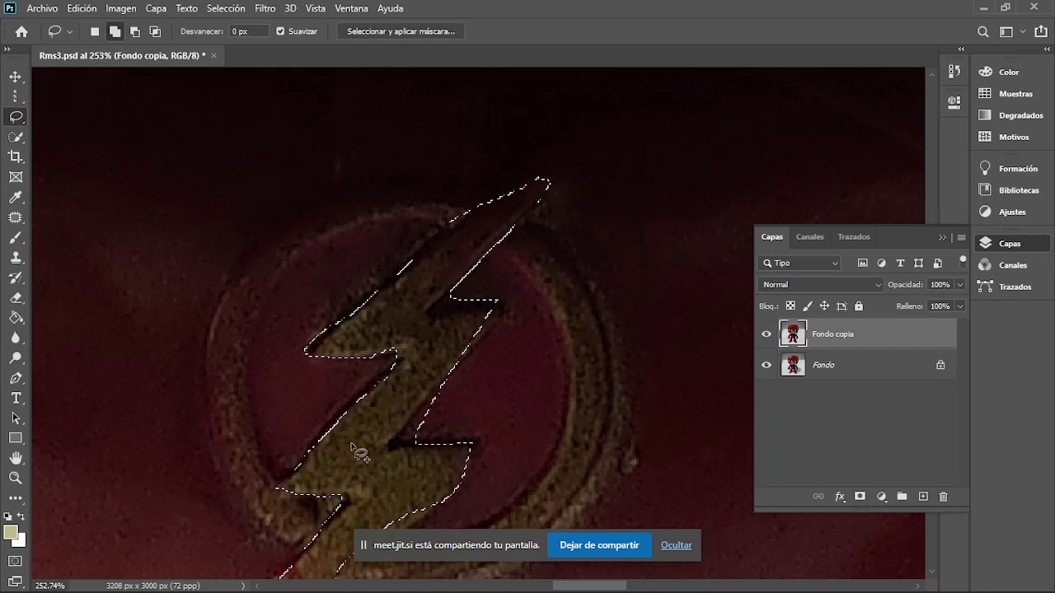
scroll(429, 420, "down", 1)
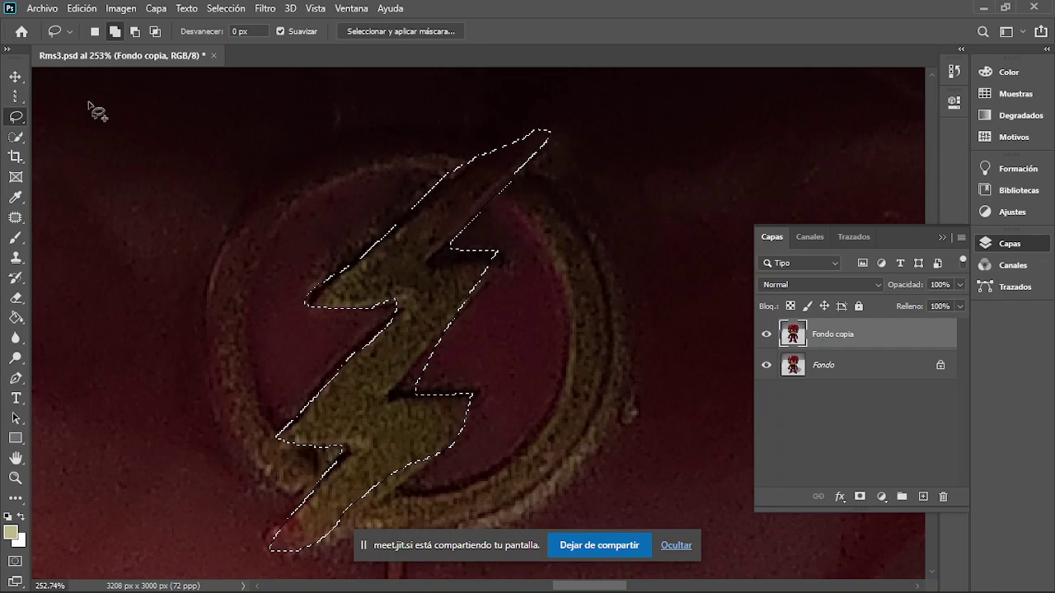
Step: Cut the bolt's upper and lower notches out of the selection
left_click(135, 32)
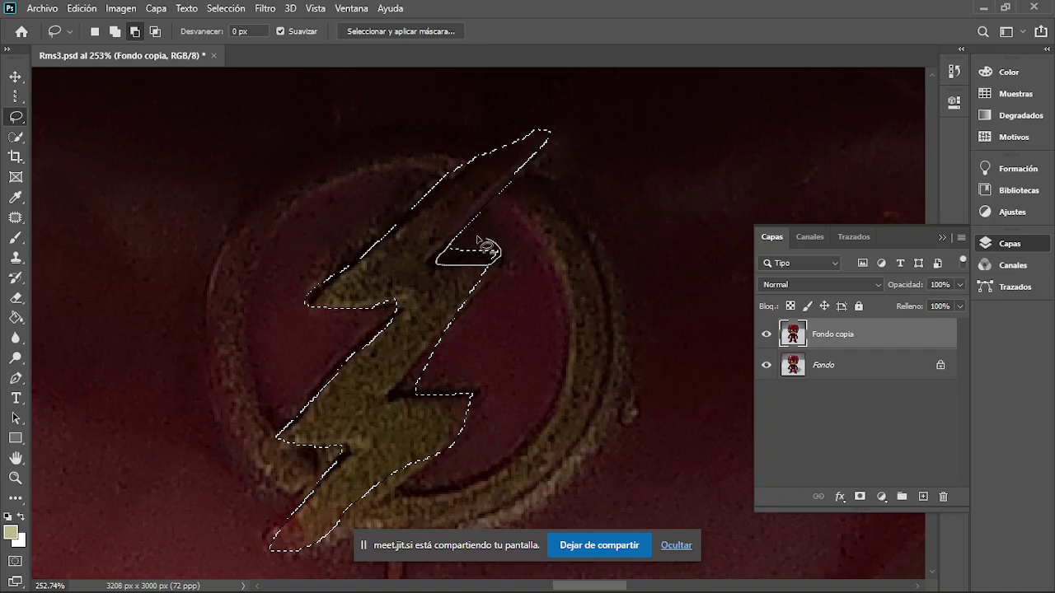
left_click_drag(456, 241, 453, 241)
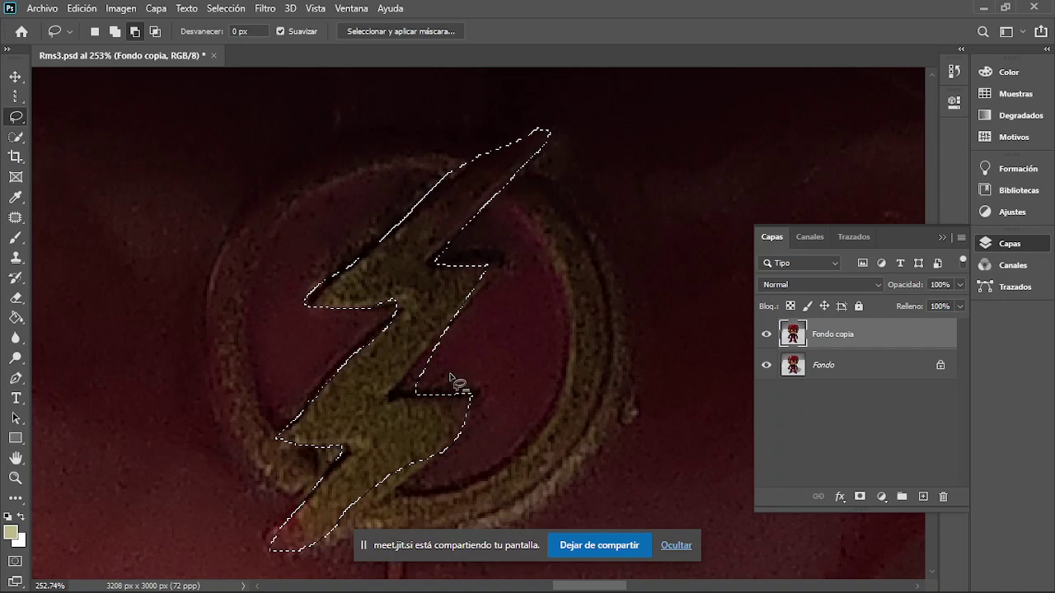
scroll(452, 377, "down", 2)
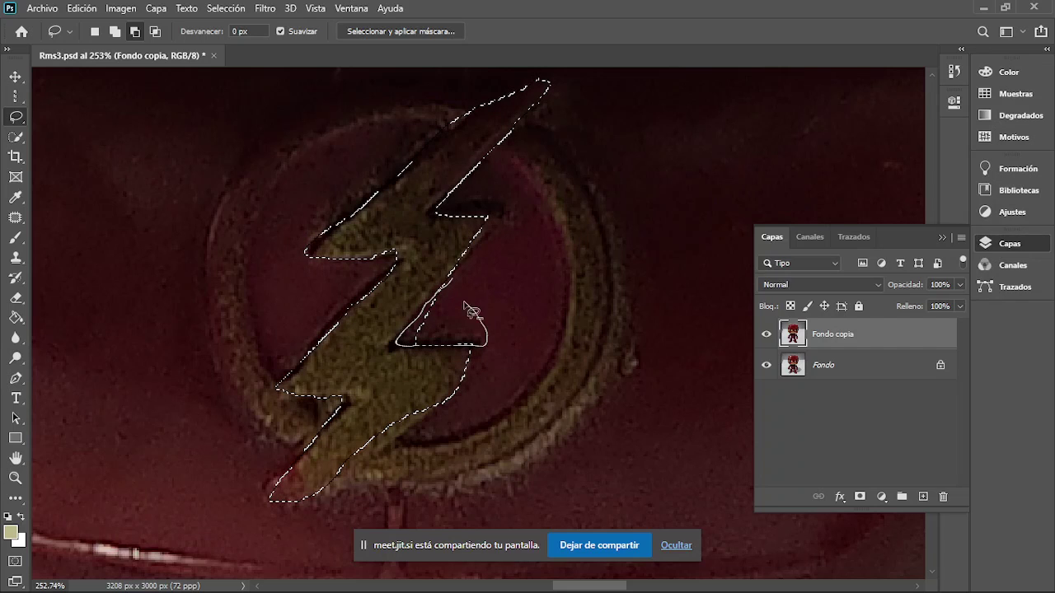
left_click_drag(453, 281, 454, 284)
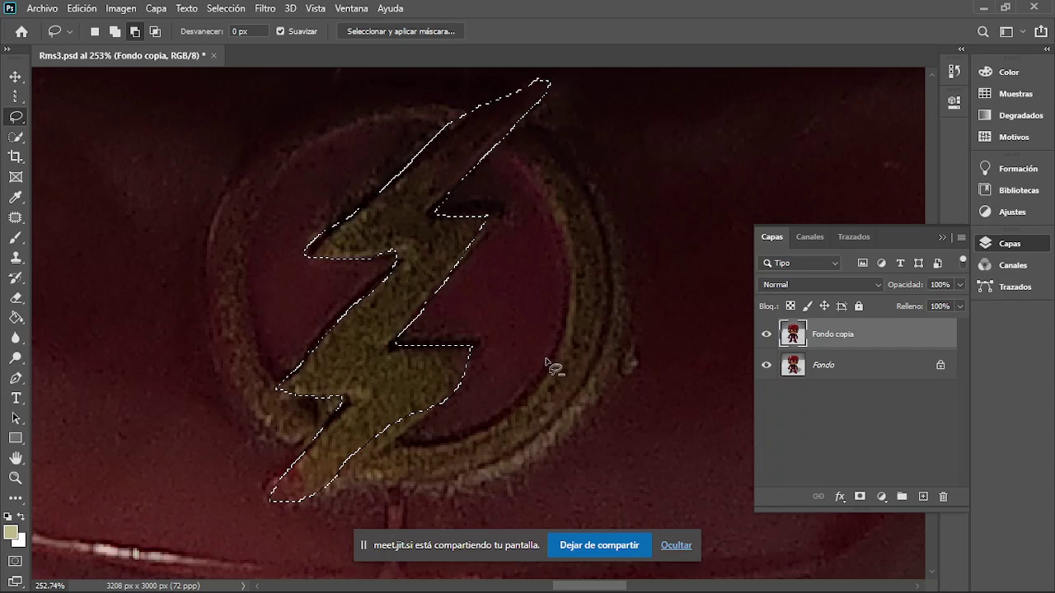
scroll(301, 433, "down", 1)
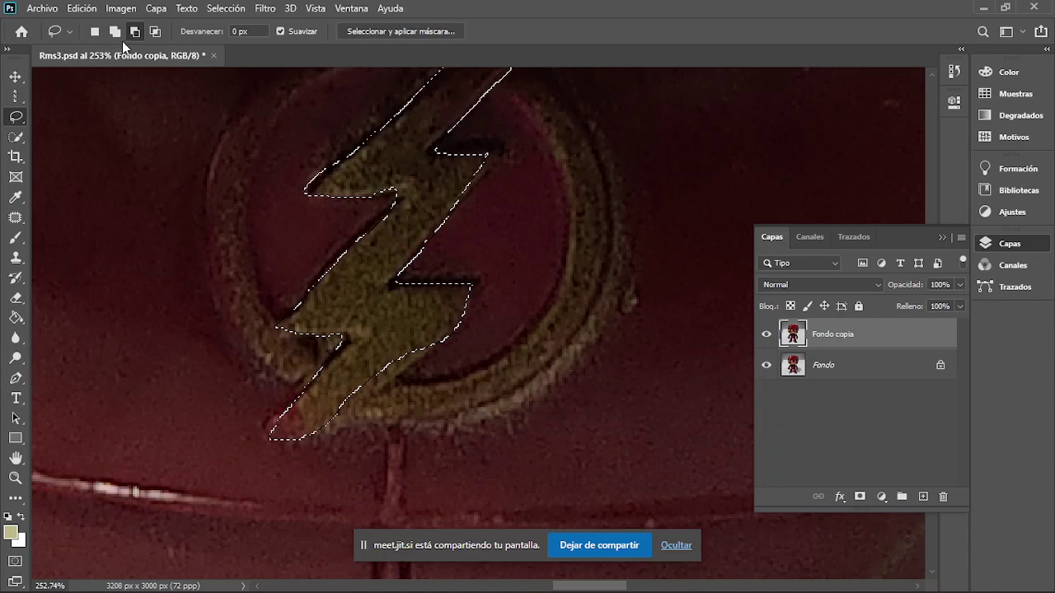
Step: Add the bolt's lower tip and lower-right edge to the lasso selection
left_click(114, 32)
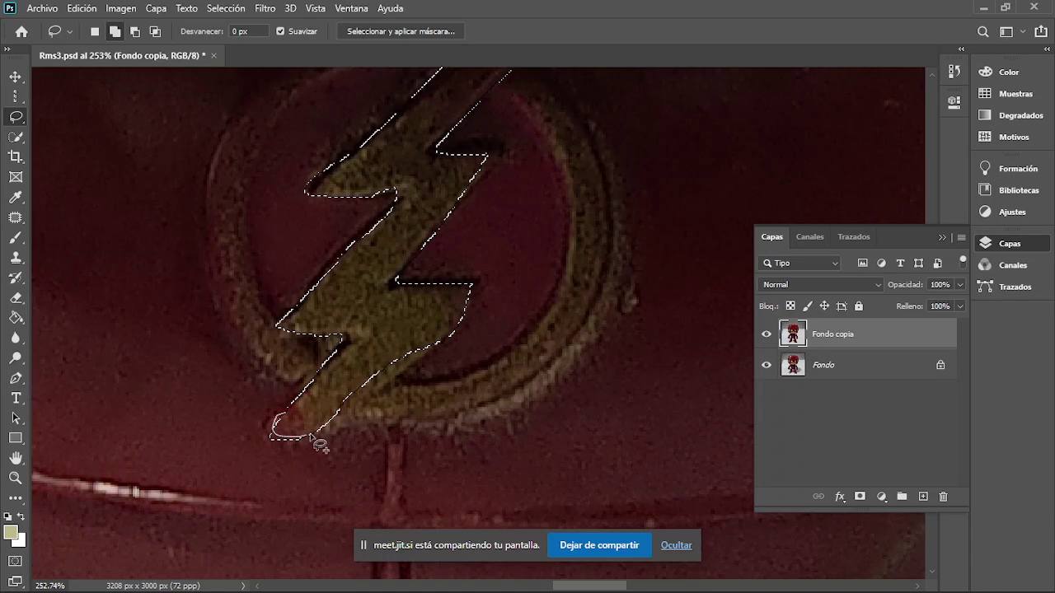
left_click_drag(311, 435, 315, 434)
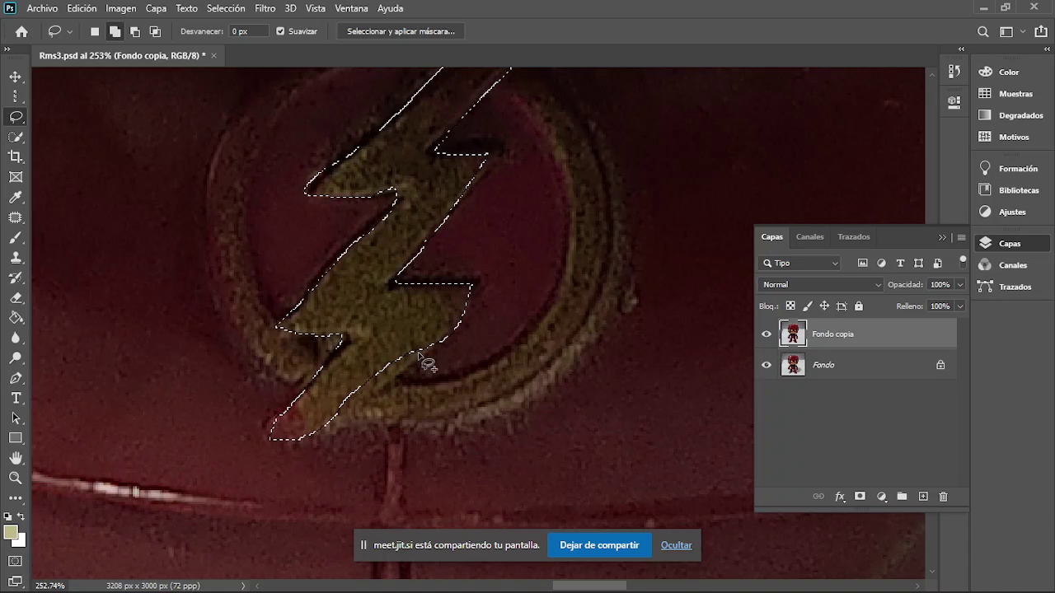
left_click_drag(446, 334, 364, 396)
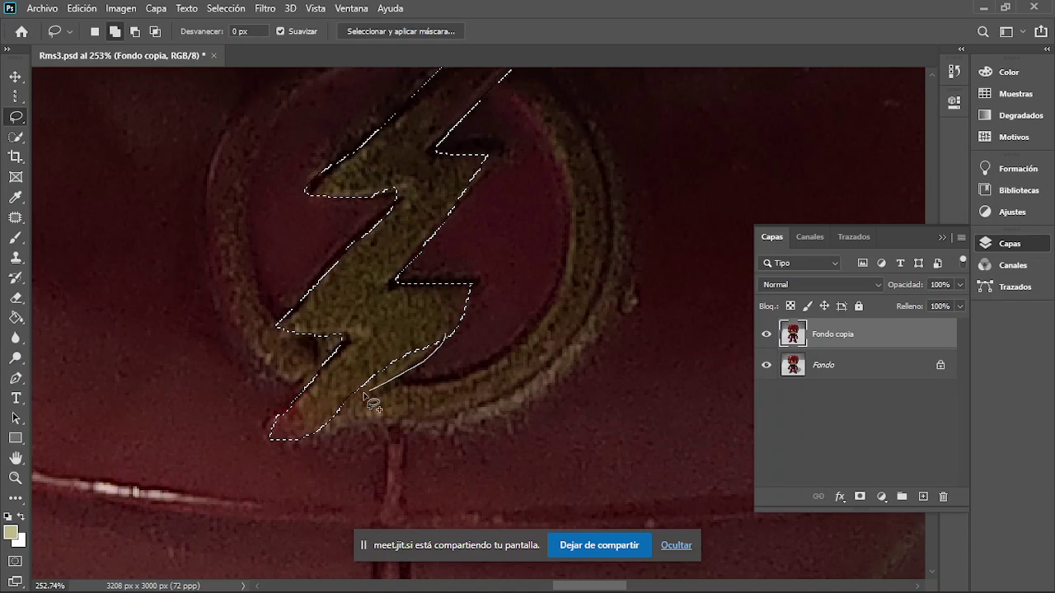
mouse_move(364, 396)
left_mouse_down()
mouse_move(417, 353)
mouse_move(351, 412)
mouse_move(427, 344)
left_mouse_up()
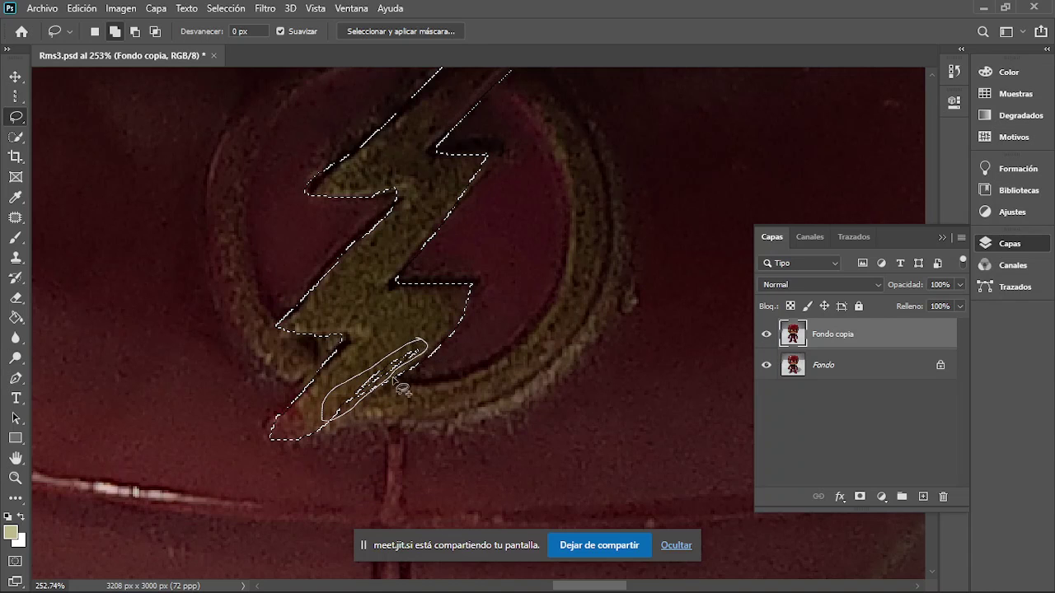
left_click_drag(401, 388, 404, 386)
scroll(427, 338, "up", 3)
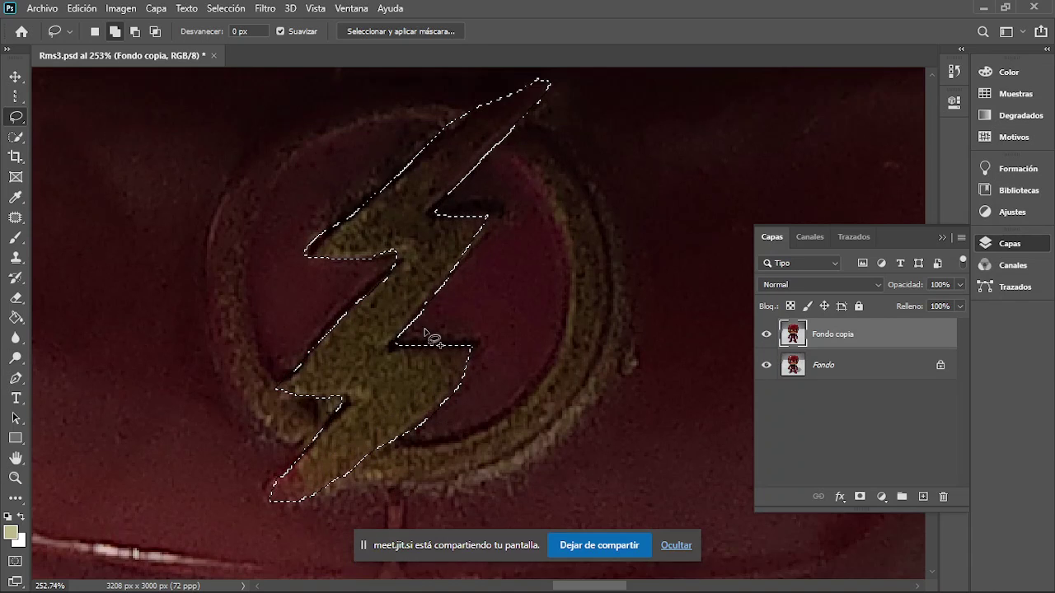
scroll(429, 338, "up", 3)
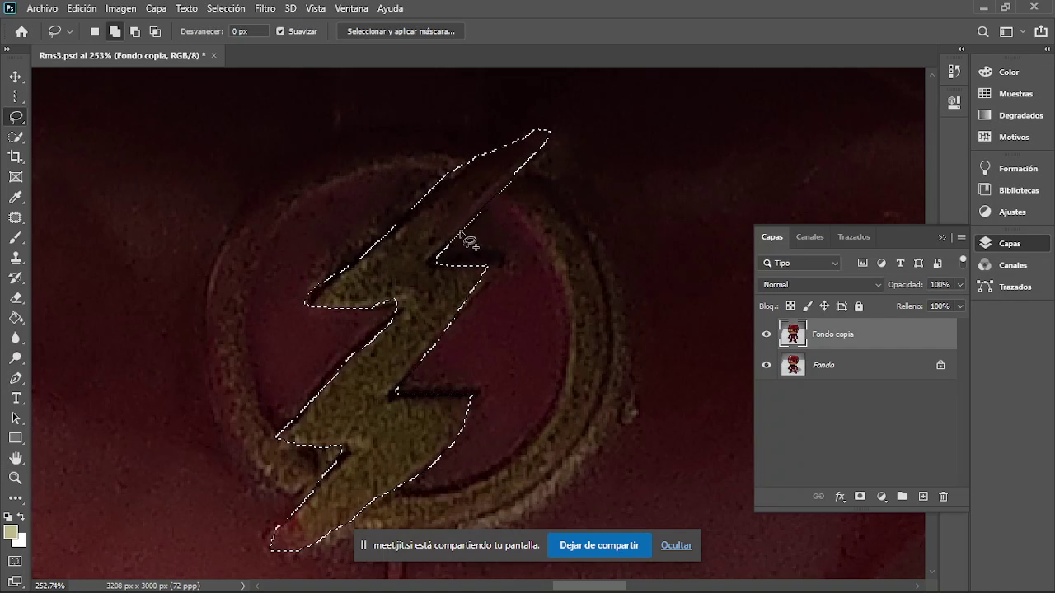
scroll(460, 233, "up", 3)
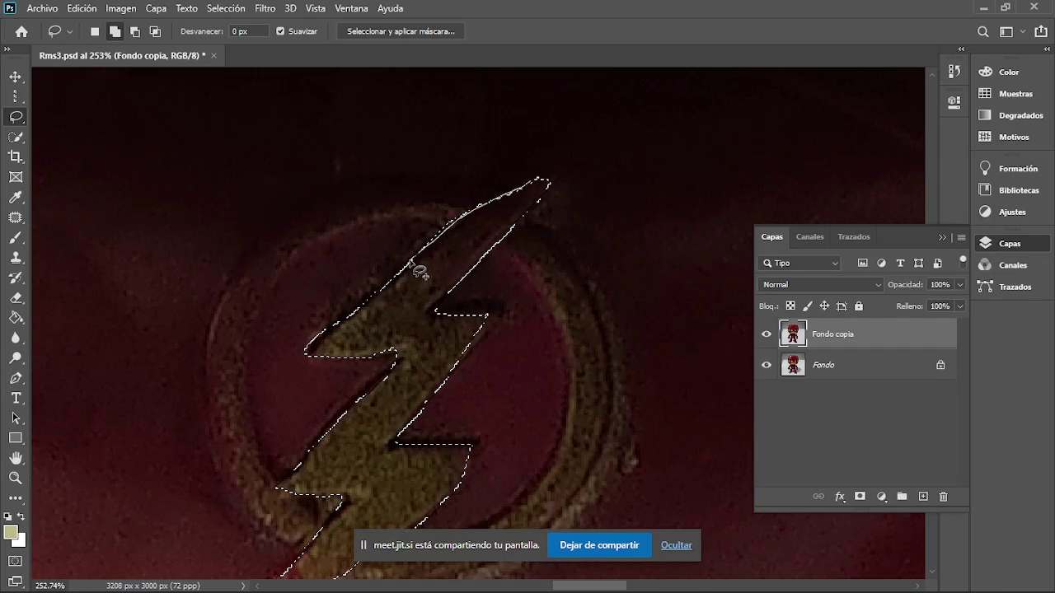
Step: Trim excess area from the bolt selection's upper tip and upper-left edge
left_click_drag(485, 202, 486, 204)
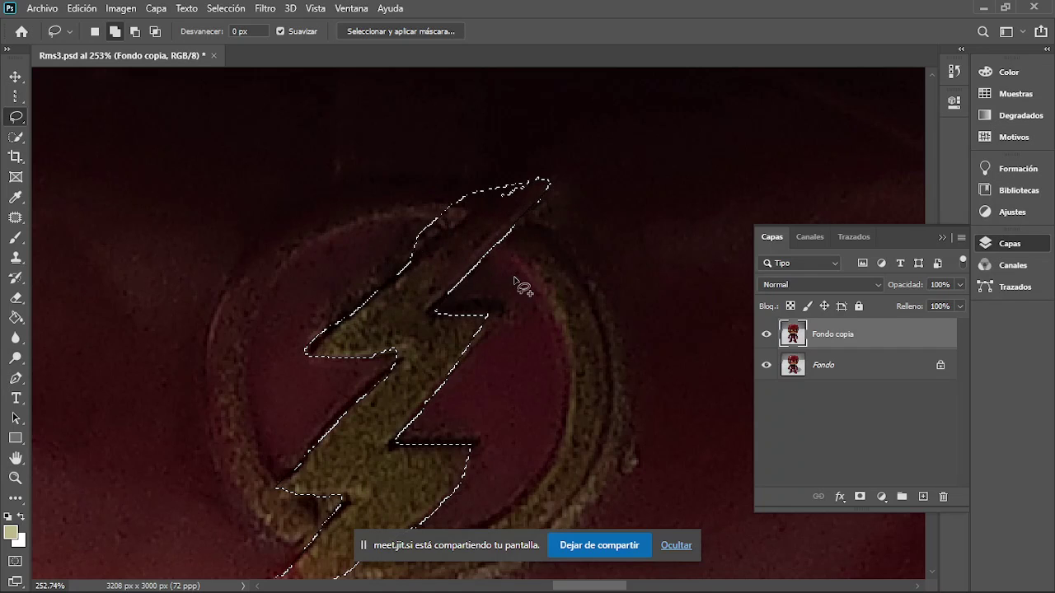
left_click(135, 31)
left_click_drag(524, 175, 499, 202)
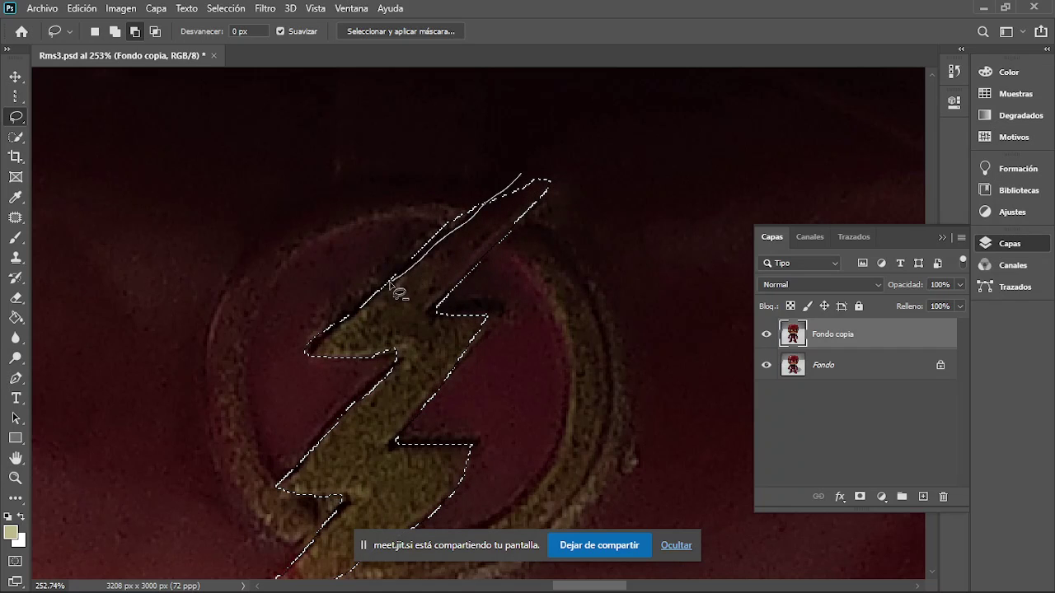
mouse_move(403, 247)
left_mouse_down()
mouse_move(519, 178)
mouse_move(476, 206)
mouse_move(506, 200)
left_mouse_up()
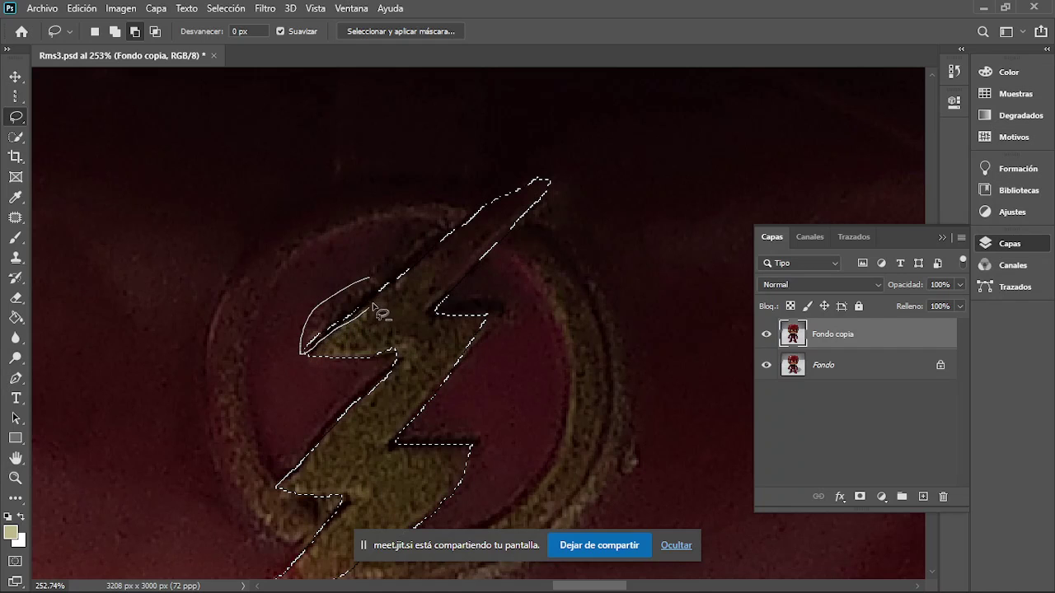
left_click_drag(363, 275, 381, 282)
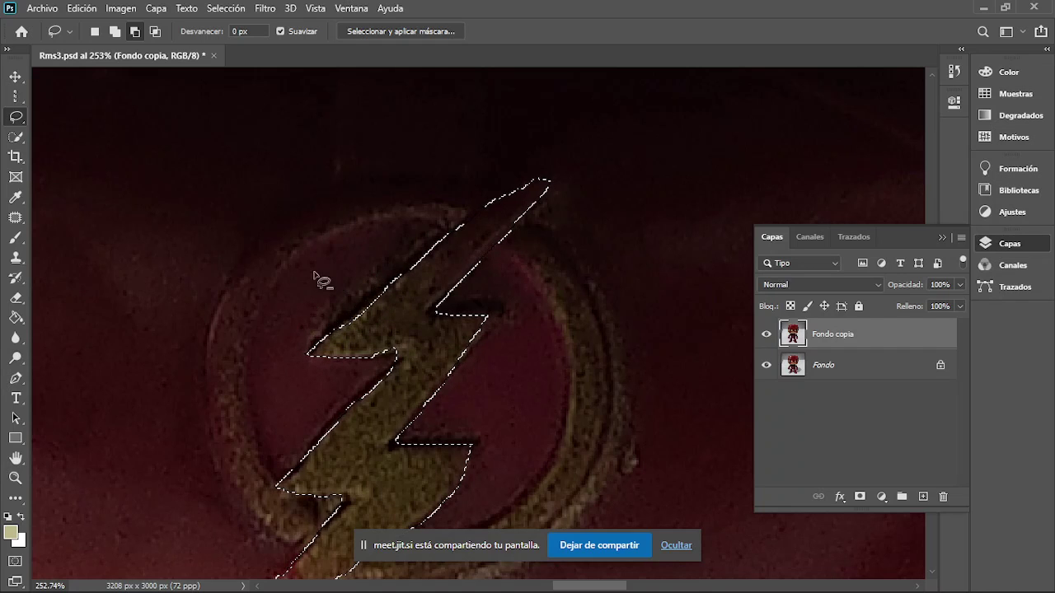
Step: Add a small area to smooth the upper-left edge, then zoom out to review
left_click(116, 33)
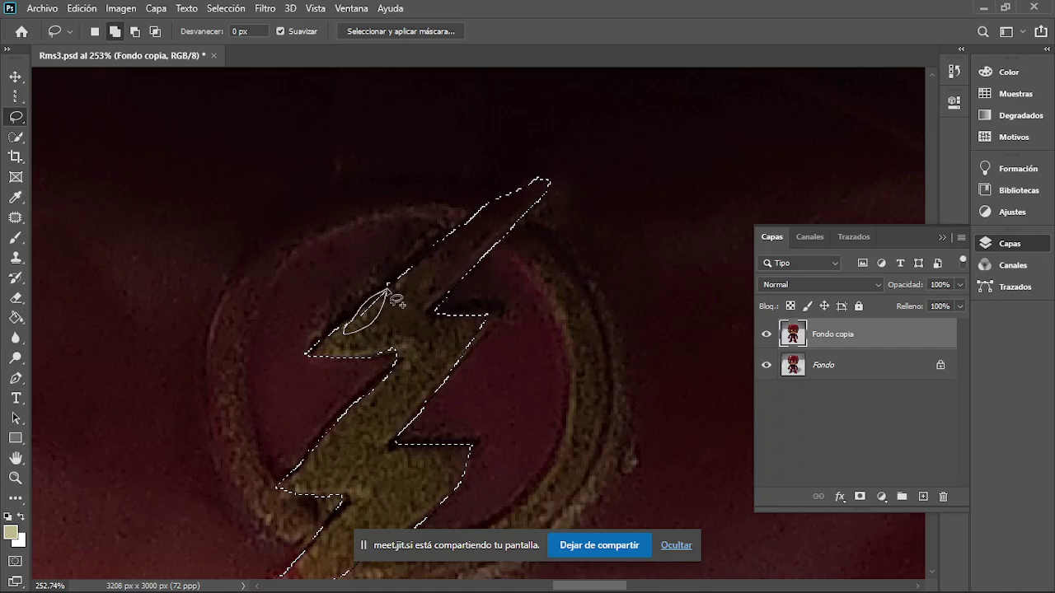
left_click_drag(394, 298, 398, 302)
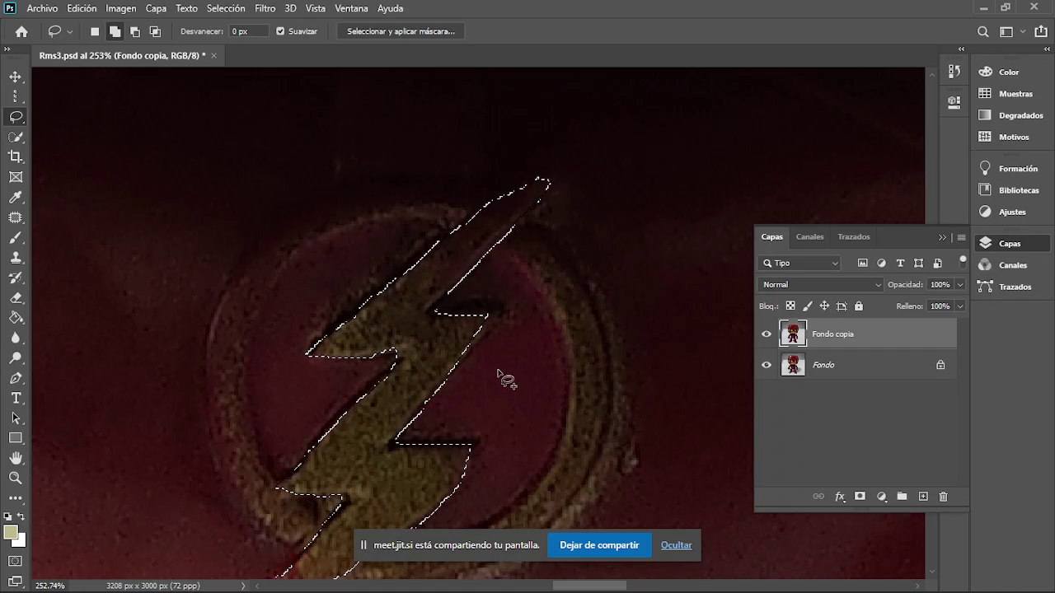
scroll(499, 375, "down", 2)
scroll(494, 365, "down", 4)
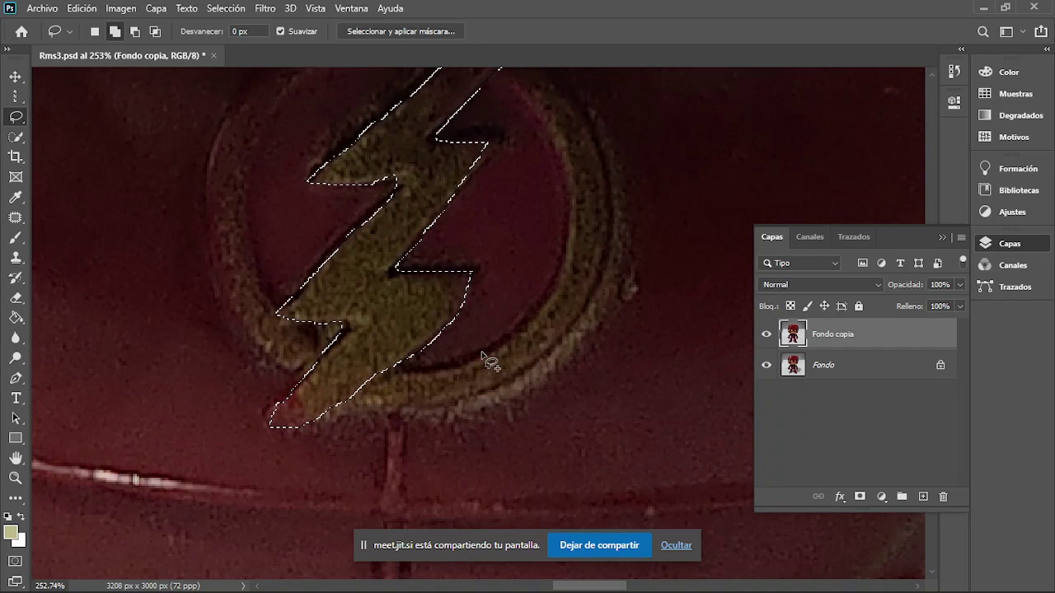
scroll(458, 338, "up", 2)
scroll(458, 337, "up", 1)
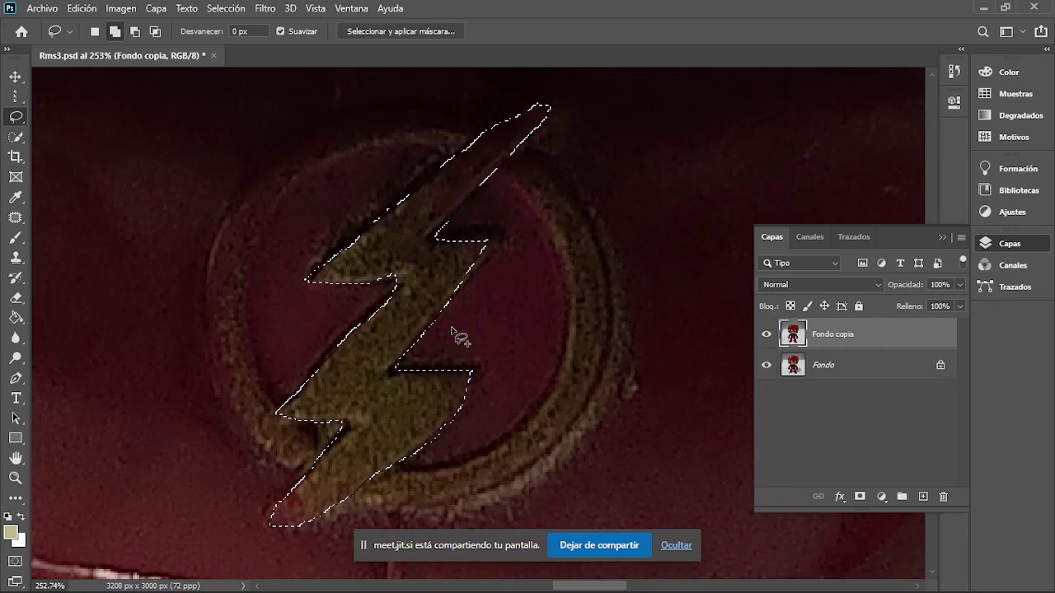
scroll(342, 467, "down", 5, "alt")
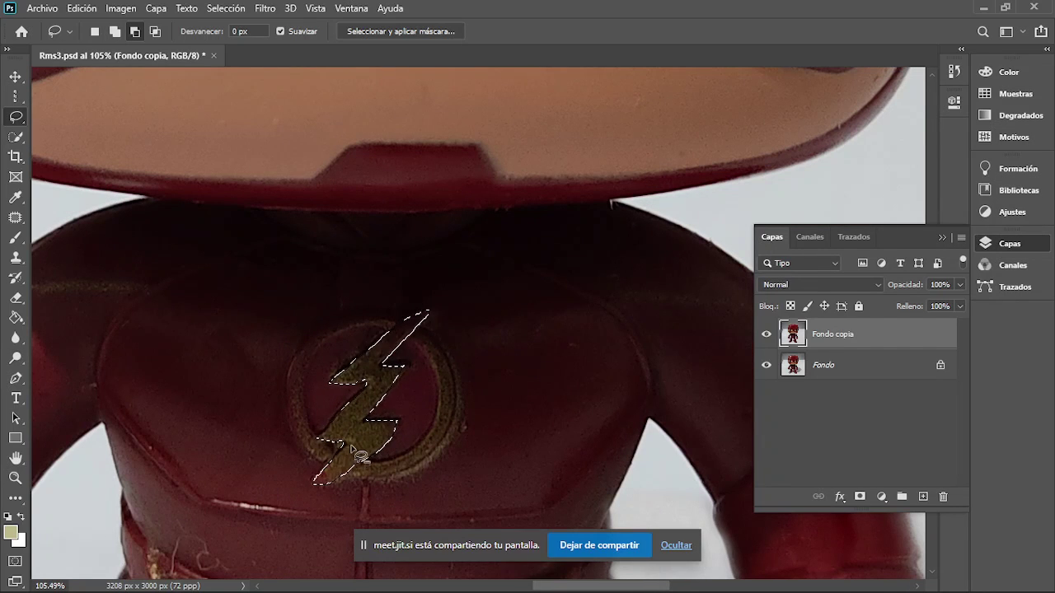
Step: Collapse the Capas panel into the dock and bring it back, keeping the bolt selection active
scroll(353, 449, "down", 2, "alt")
key("shift")
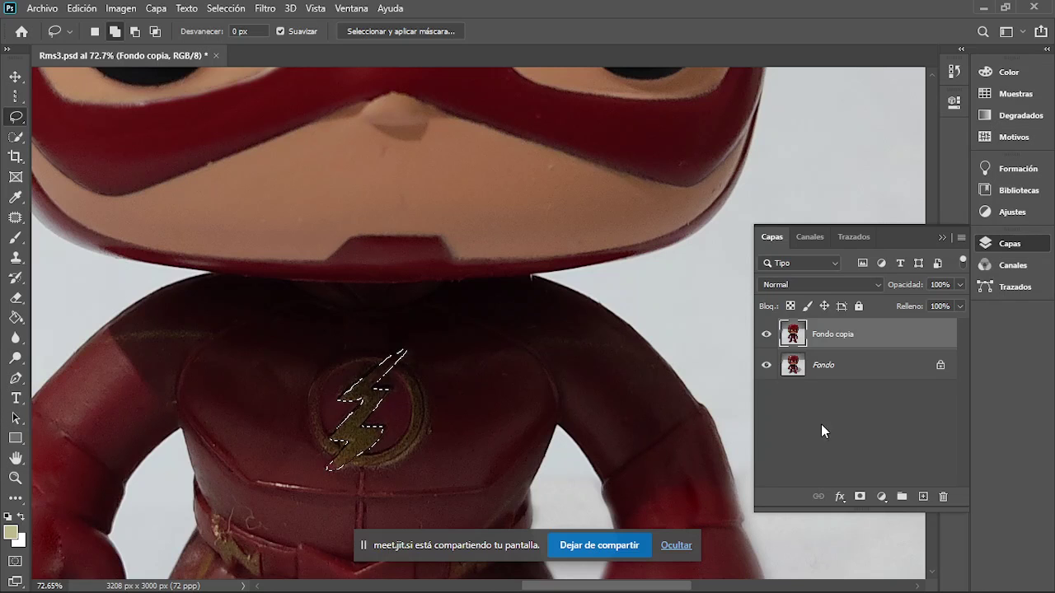
left_click(942, 238)
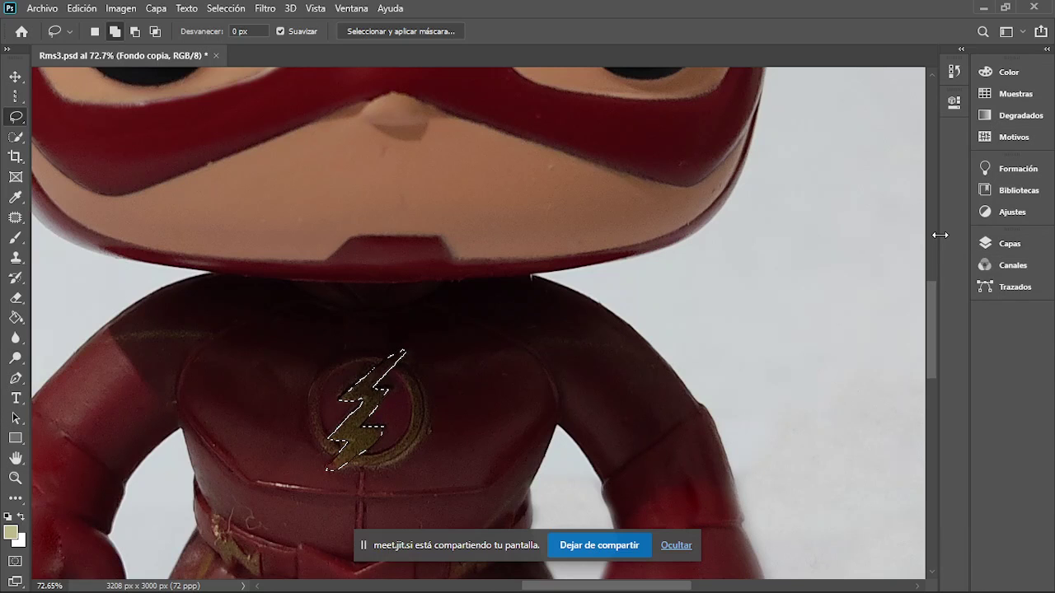
left_click(1004, 246)
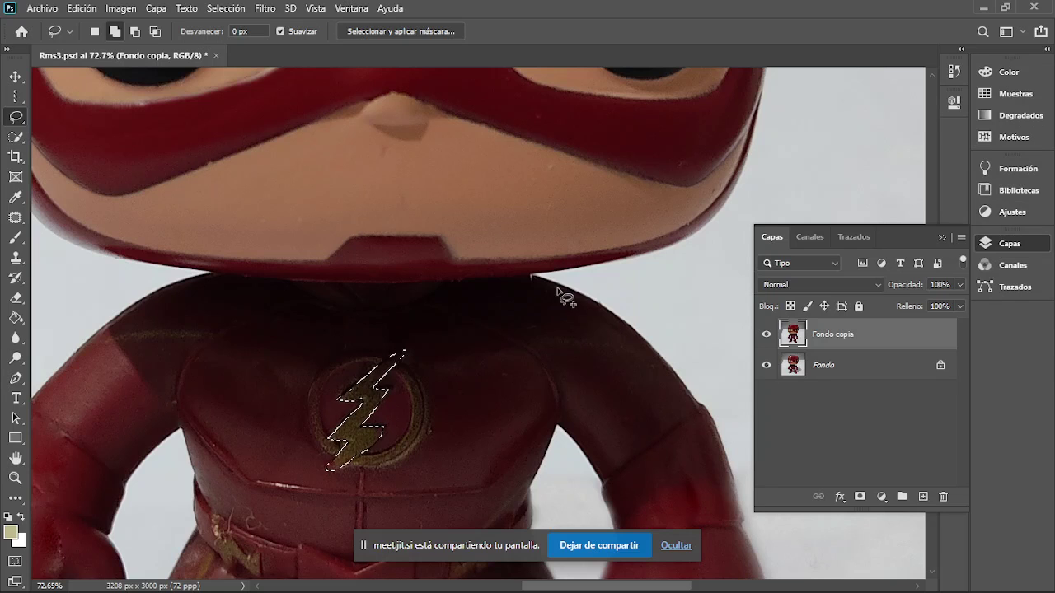
left_click(356, 9)
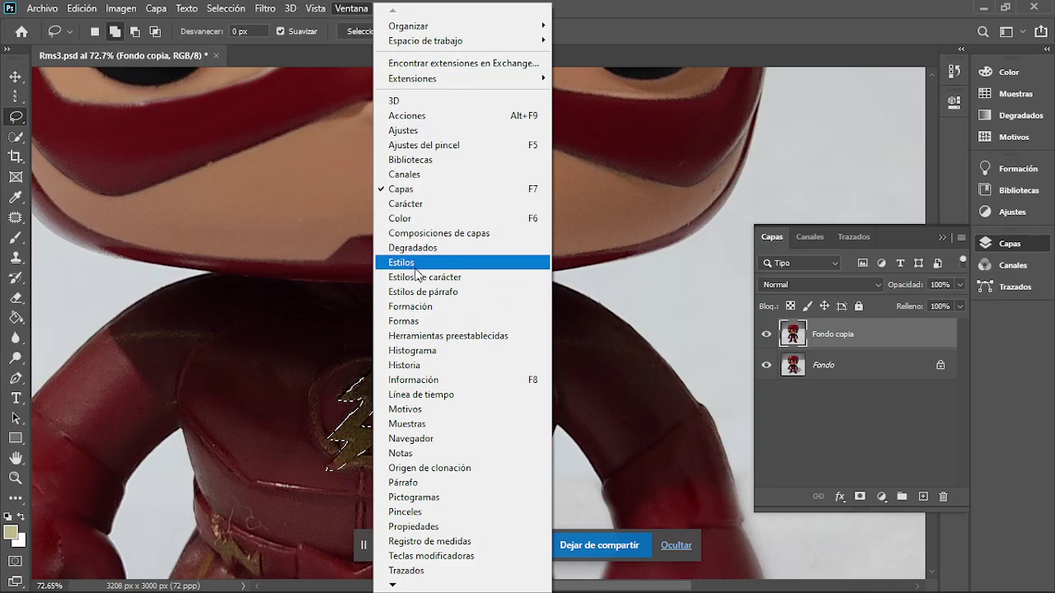
Step: Show the Estilos panel with Básicos and Natural expanded, and drag the panel taller
left_click(409, 263)
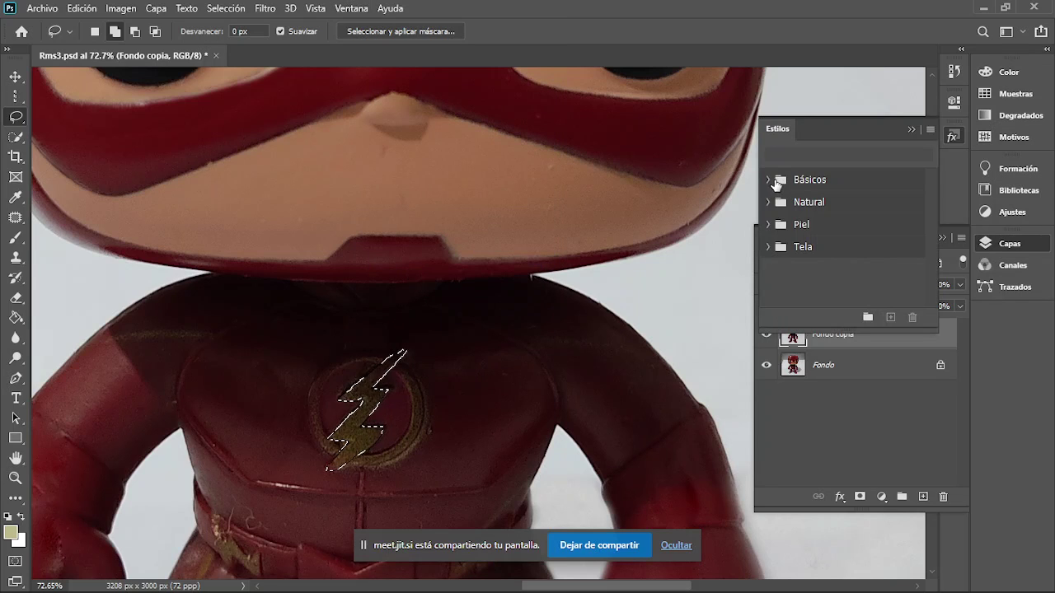
left_click(769, 181)
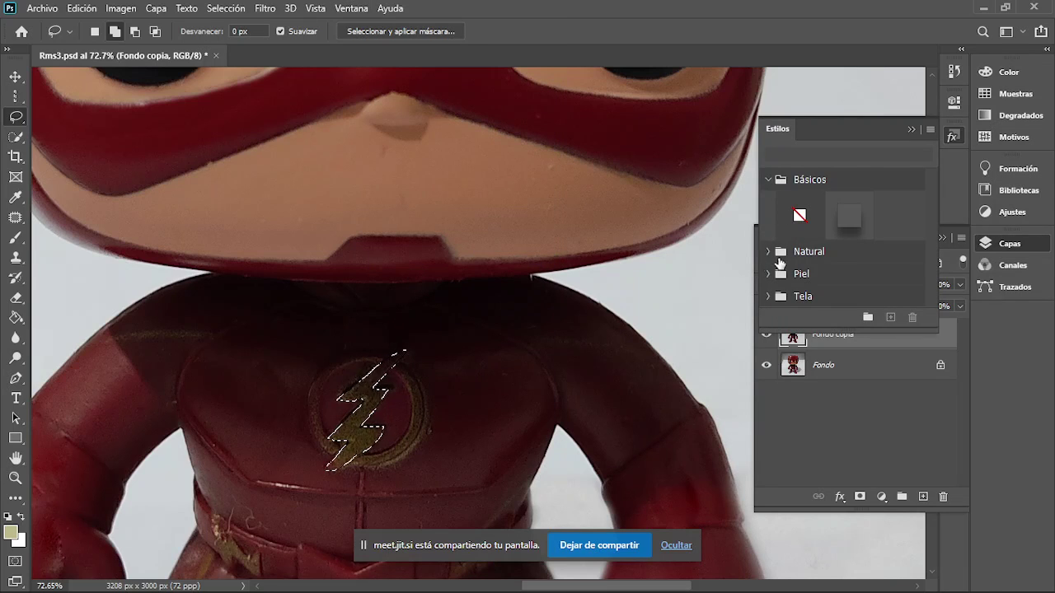
left_click(767, 252)
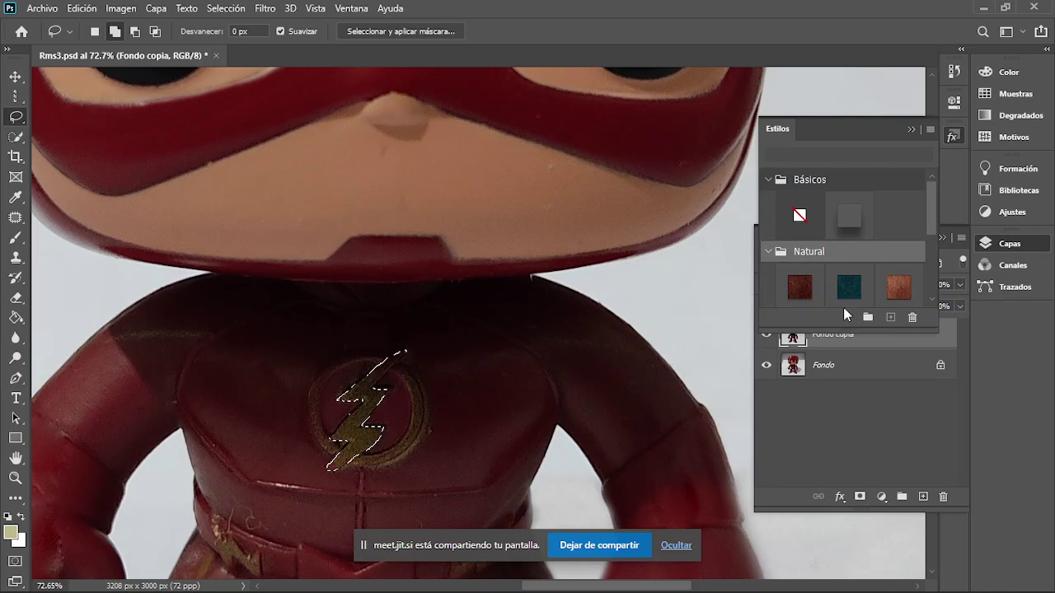
mouse_move(852, 328)
left_mouse_down()
mouse_move(849, 475)
mouse_move(858, 488)
left_mouse_up()
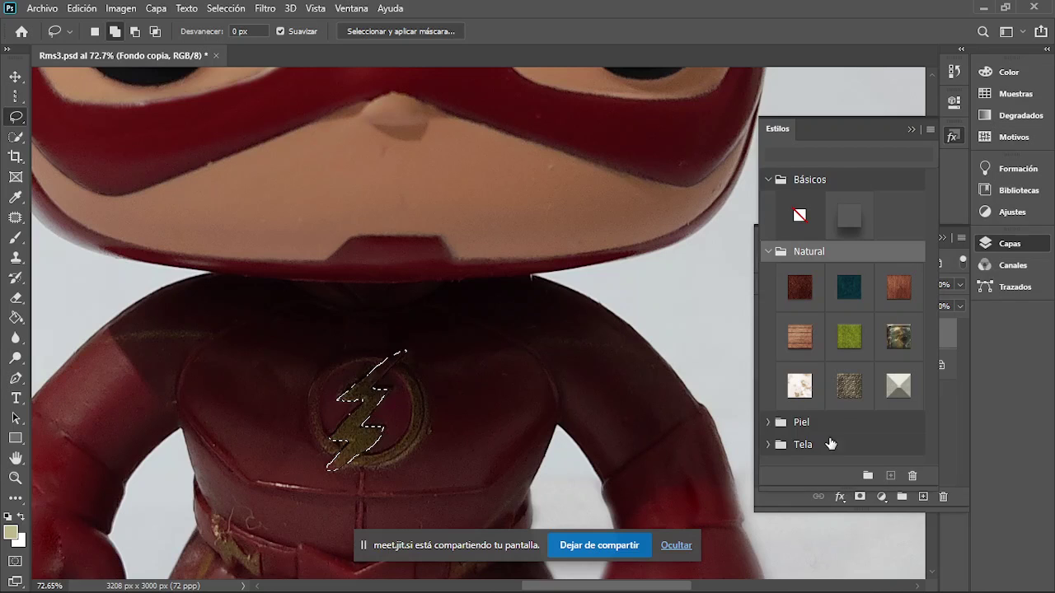
Step: Expand the Piel and Tela style groups and browse through their swatches
scroll(855, 370, "down", 2)
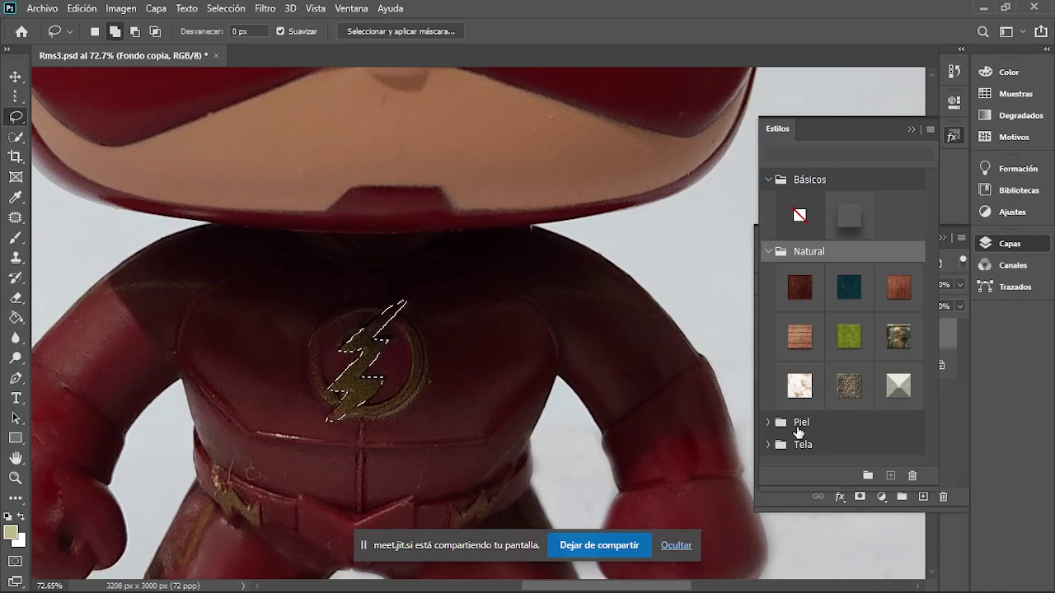
left_click(768, 422)
scroll(835, 388, "down", 1)
scroll(838, 387, "down", 1)
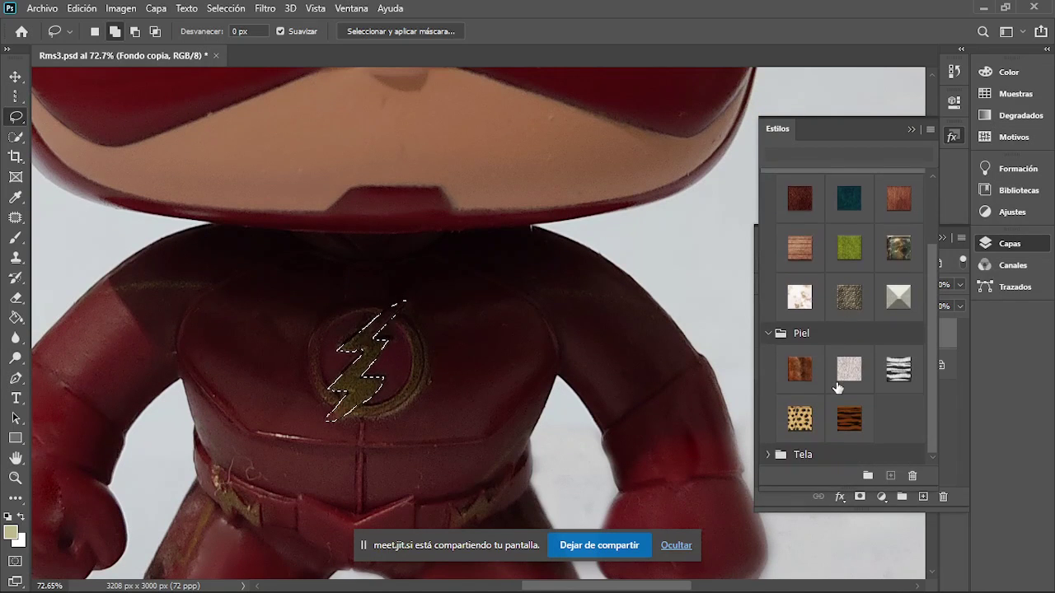
left_click(768, 454)
scroll(792, 408, "down", 1)
scroll(806, 362, "down", 1)
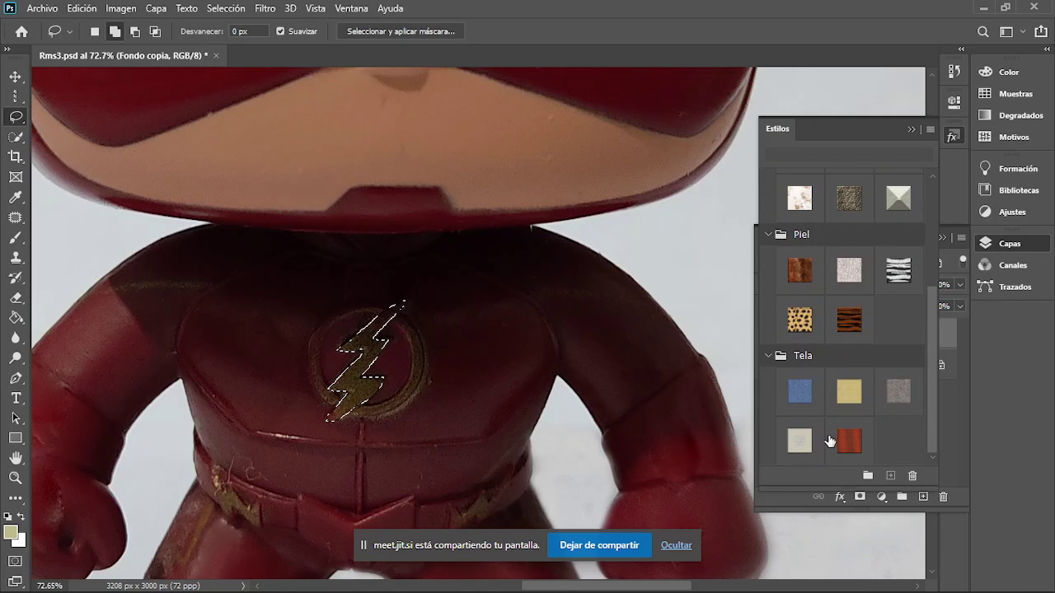
scroll(838, 367, "up", 1)
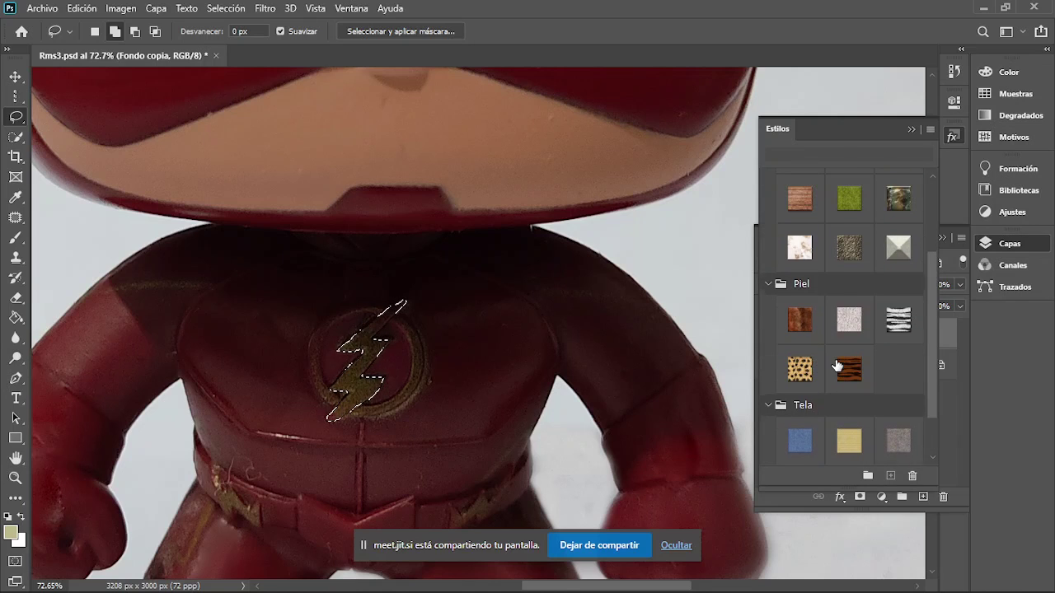
scroll(837, 367, "up", 1)
scroll(837, 367, "up", 1)
scroll(837, 367, "up", 1)
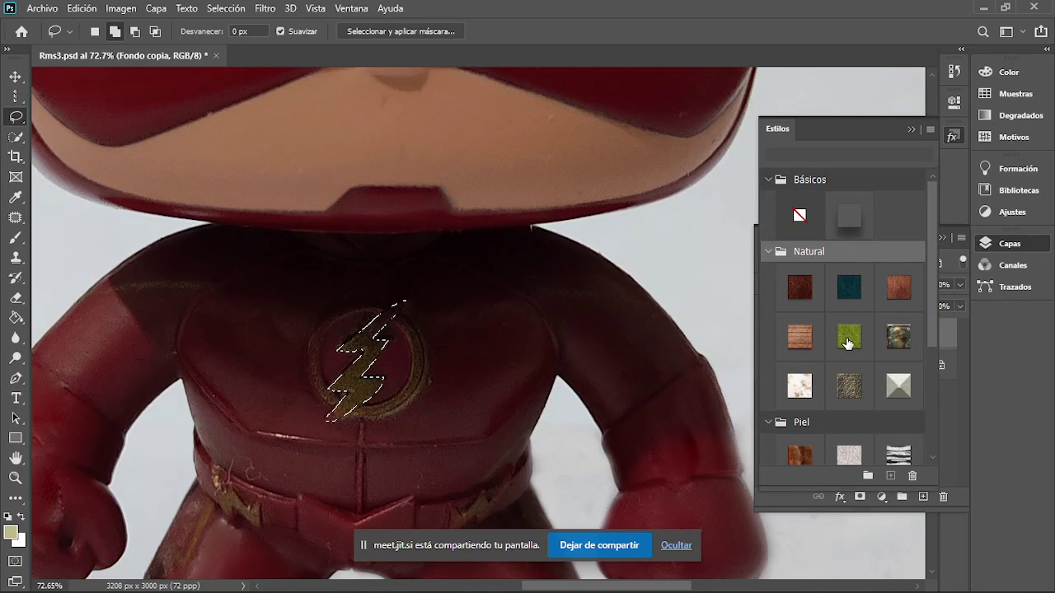
Step: Try the green Natural grass texture style on the layer and zoom around to inspect it
left_click(845, 338)
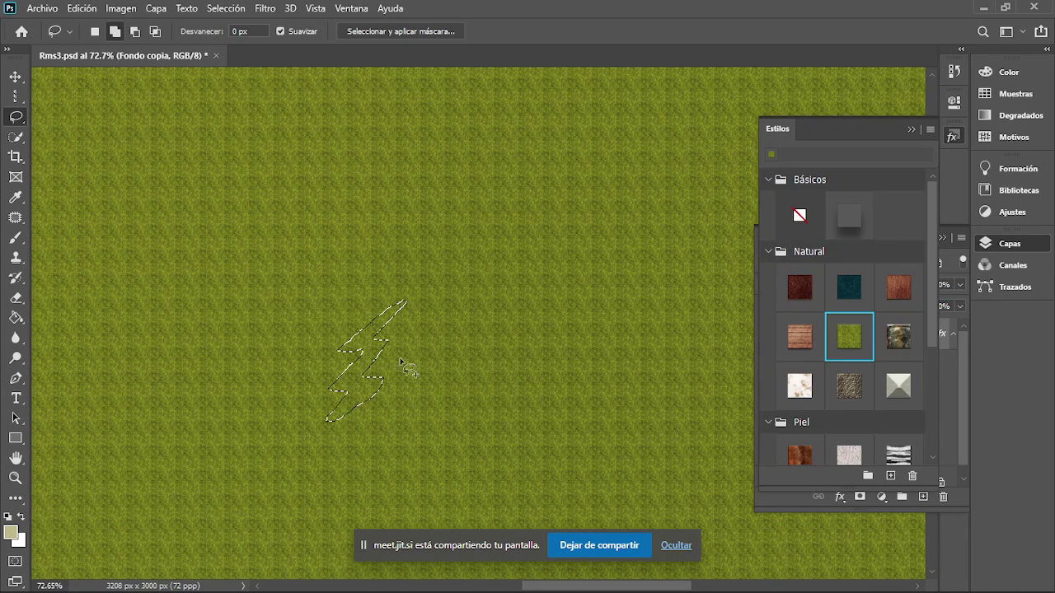
scroll(505, 244, "up", 3)
scroll(505, 244, "up", 3)
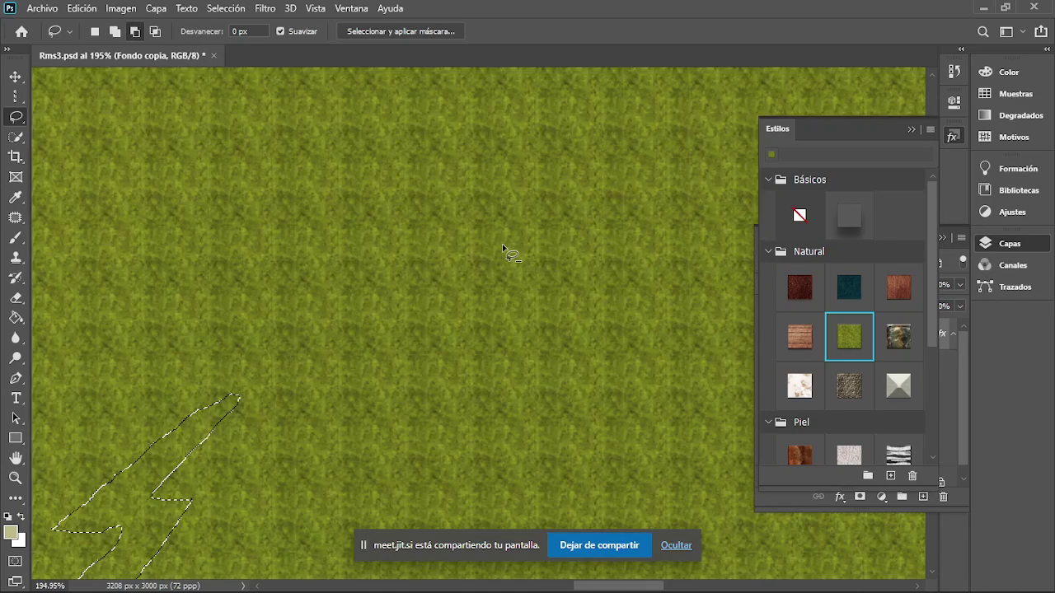
scroll(502, 244, "up", 2)
scroll(502, 245, "up", 2)
scroll(502, 247, "down", 7)
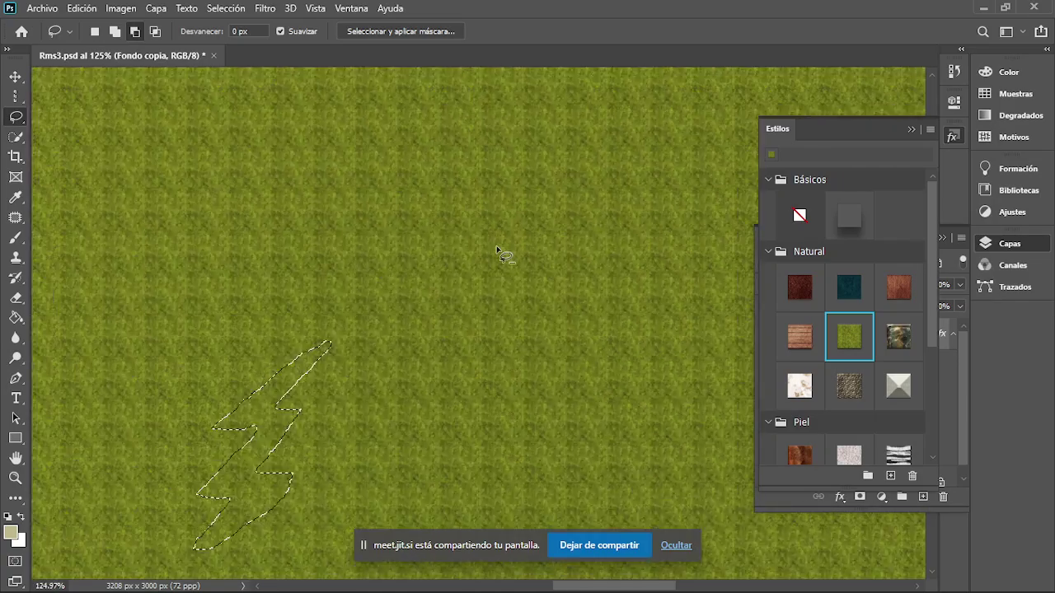
scroll(502, 249, "down", 6)
scroll(498, 251, "down", 3)
scroll(495, 249, "down", 2)
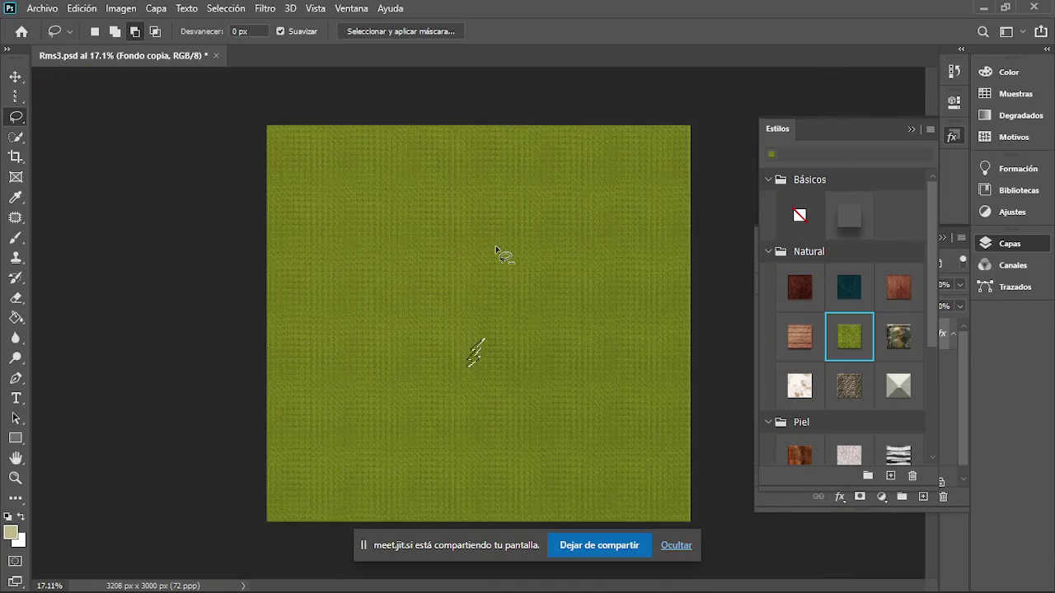
key("shift")
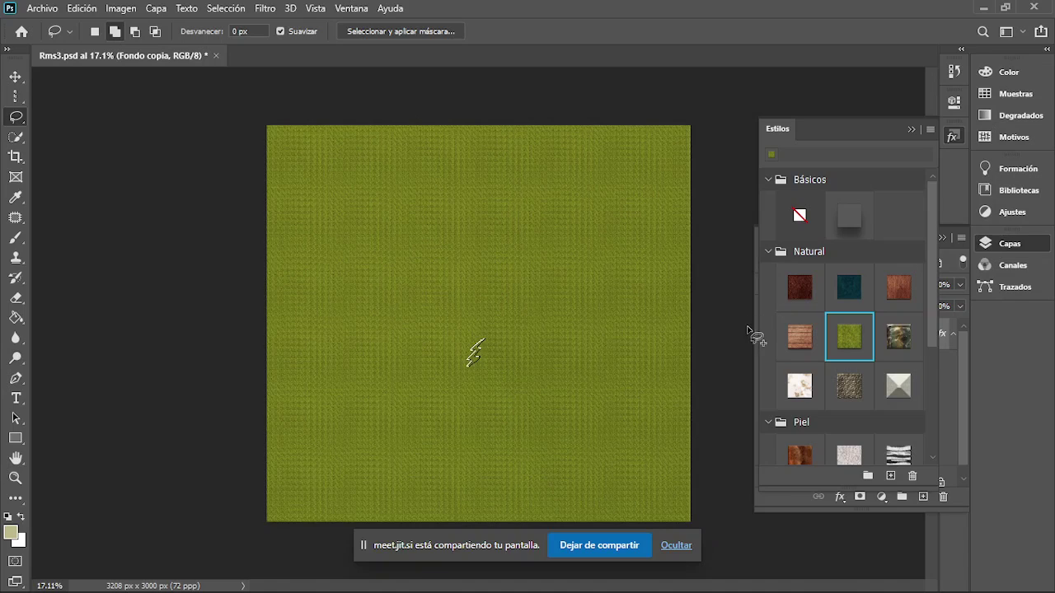
Step: Undo the grass style, collapse the Estilos panel and add a new empty layer, Capa 1
key("ctrl+z")
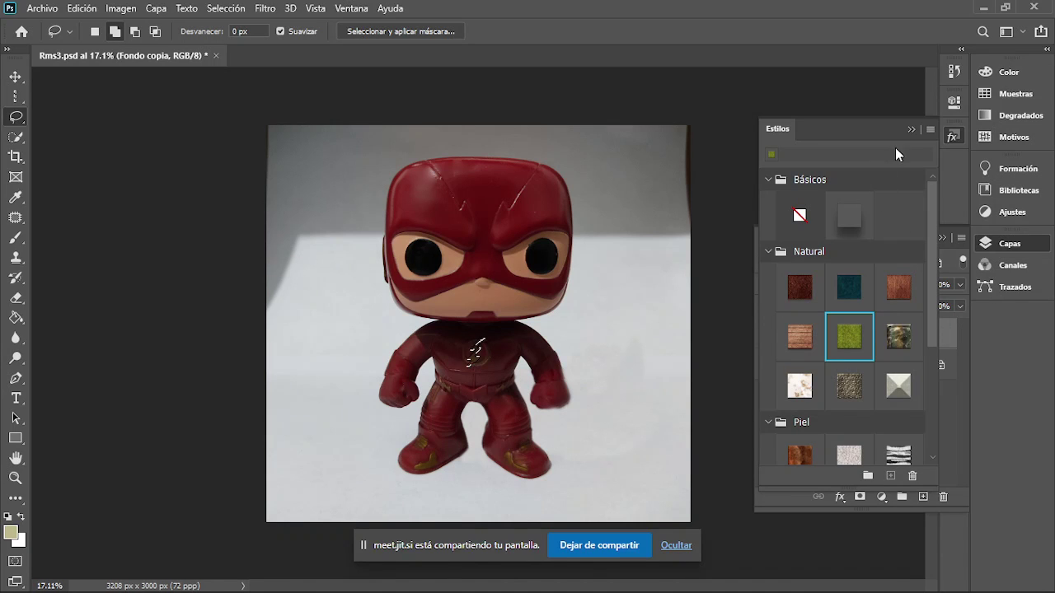
left_click(929, 120)
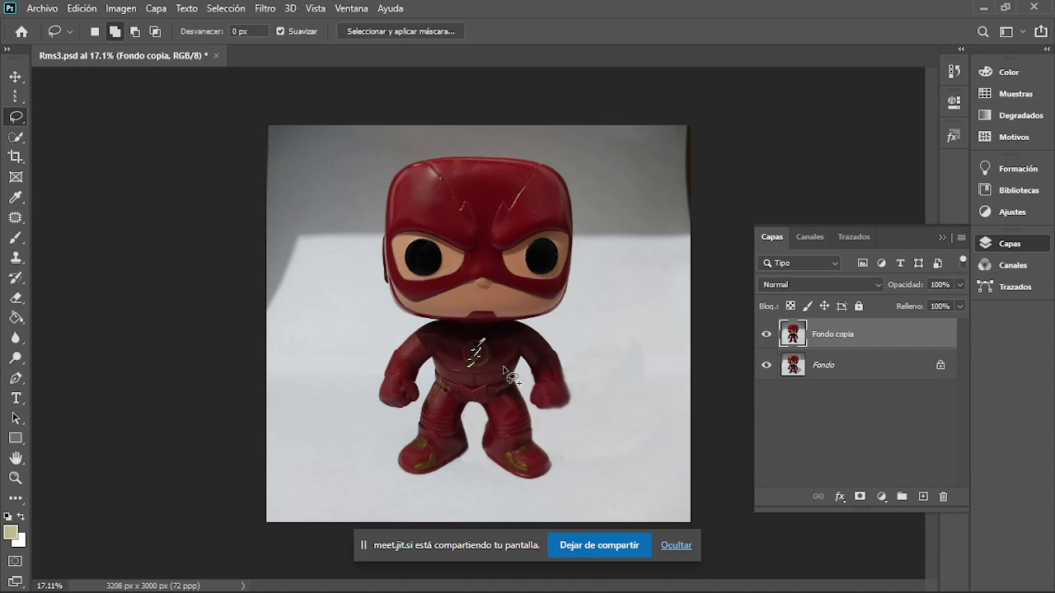
key("ctrl+j")
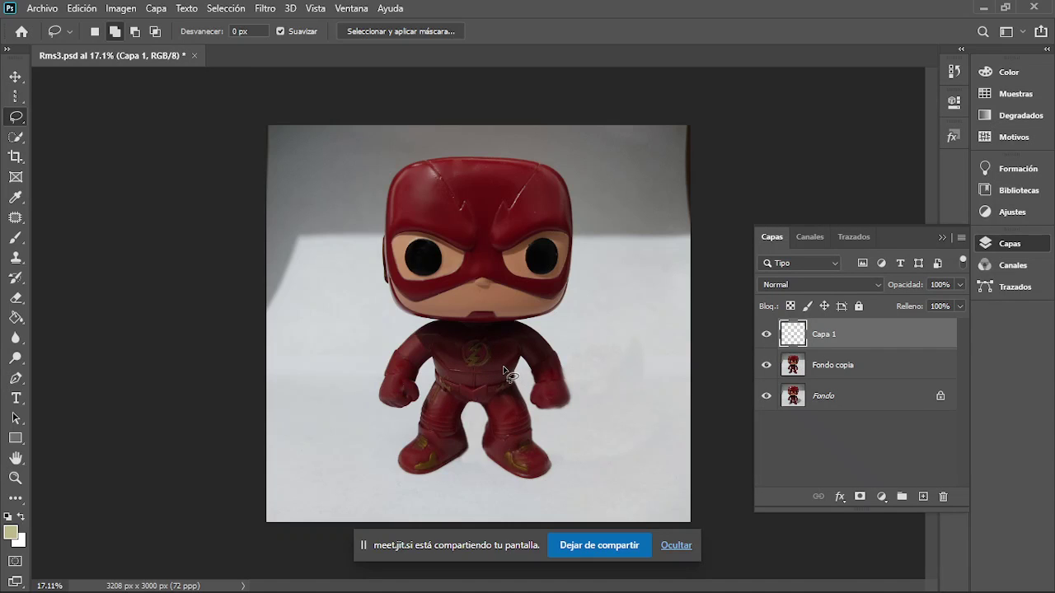
Step: Hide the Fondo copia and Fondo layers and zoom in on the lightning bolt
left_click(767, 365)
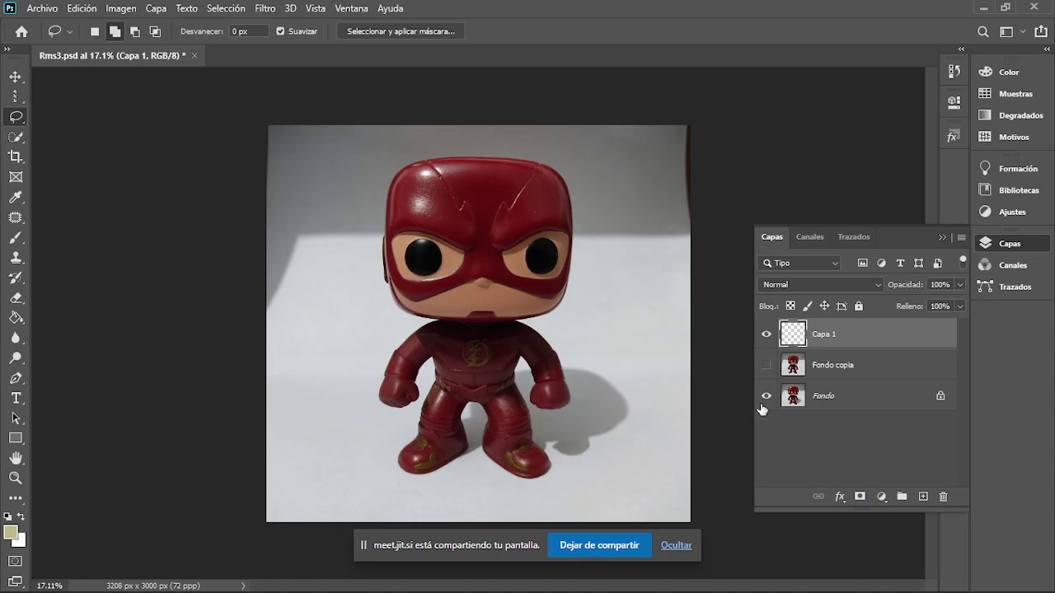
left_click(765, 399)
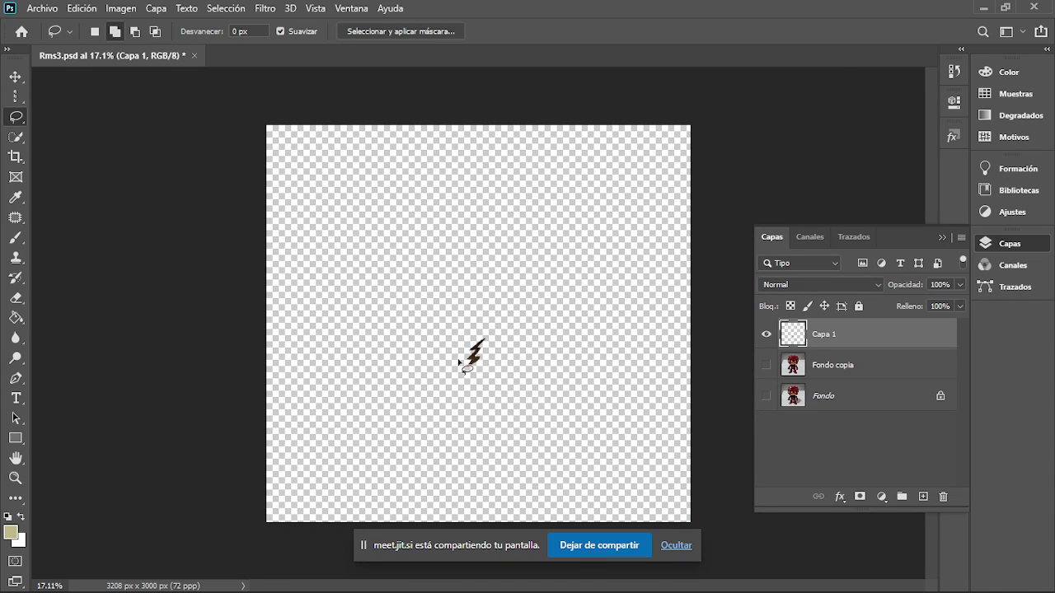
scroll(460, 360, "up", 2)
scroll(474, 367, "up", 3)
scroll(494, 375, "up", 2)
scroll(499, 379, "up", 1)
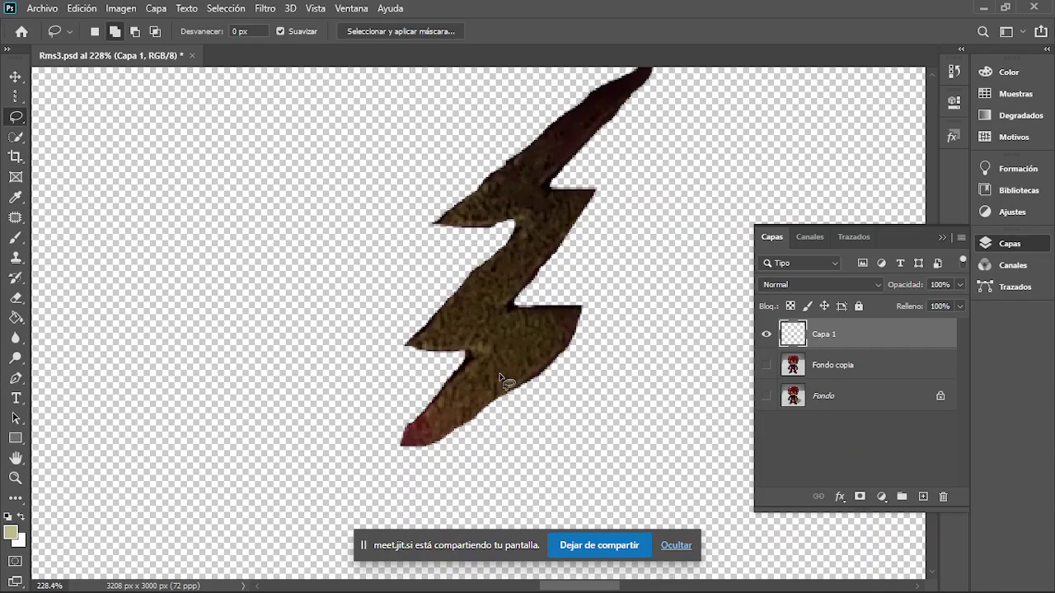
scroll(499, 378, "down", 1)
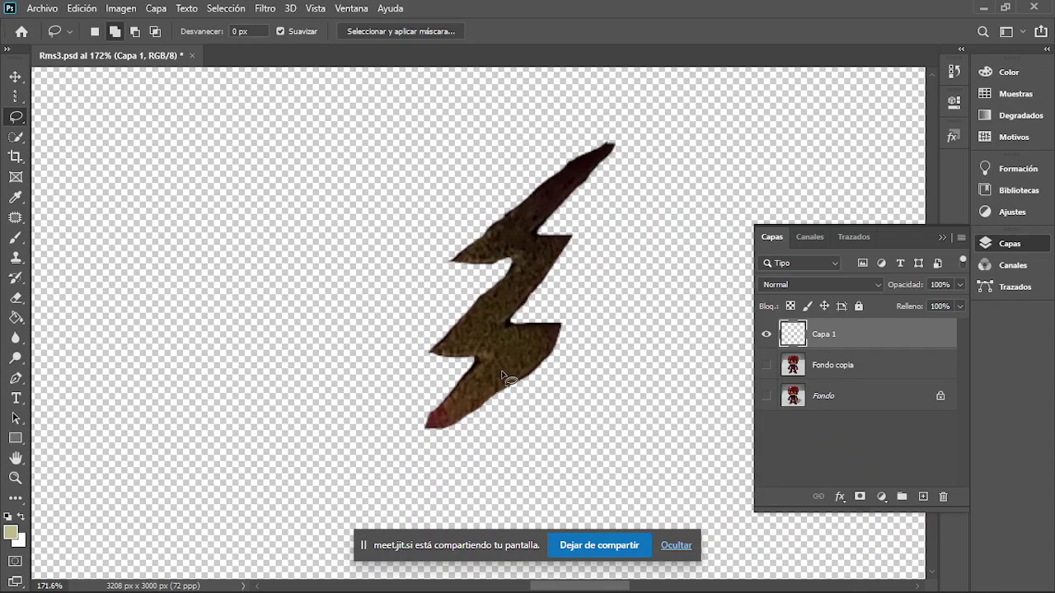
Step: Select the lightning bolt by colour with the Magic Wand tool
right_click(17, 119)
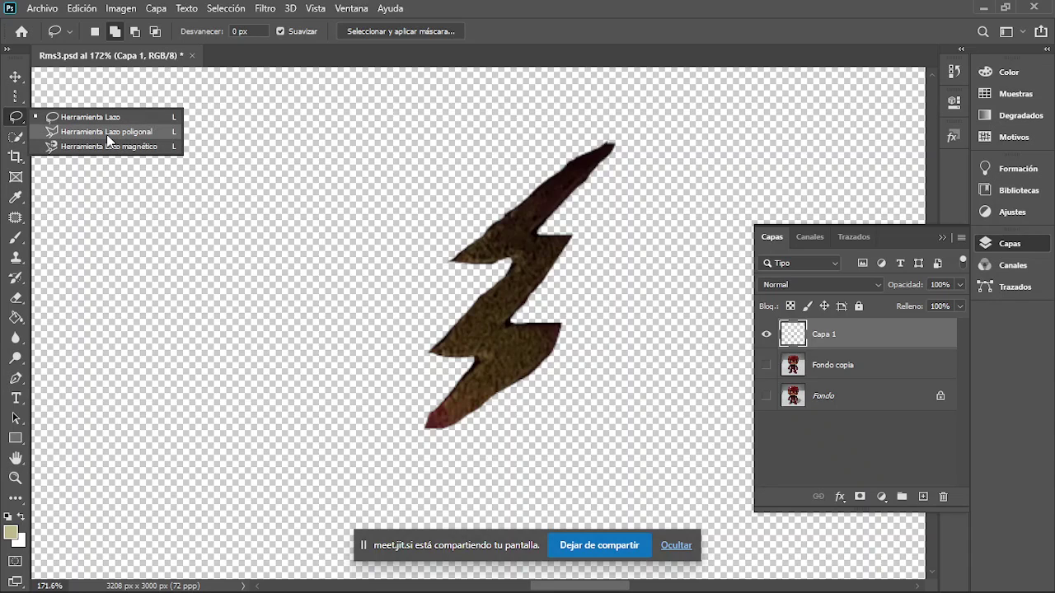
left_click(16, 136)
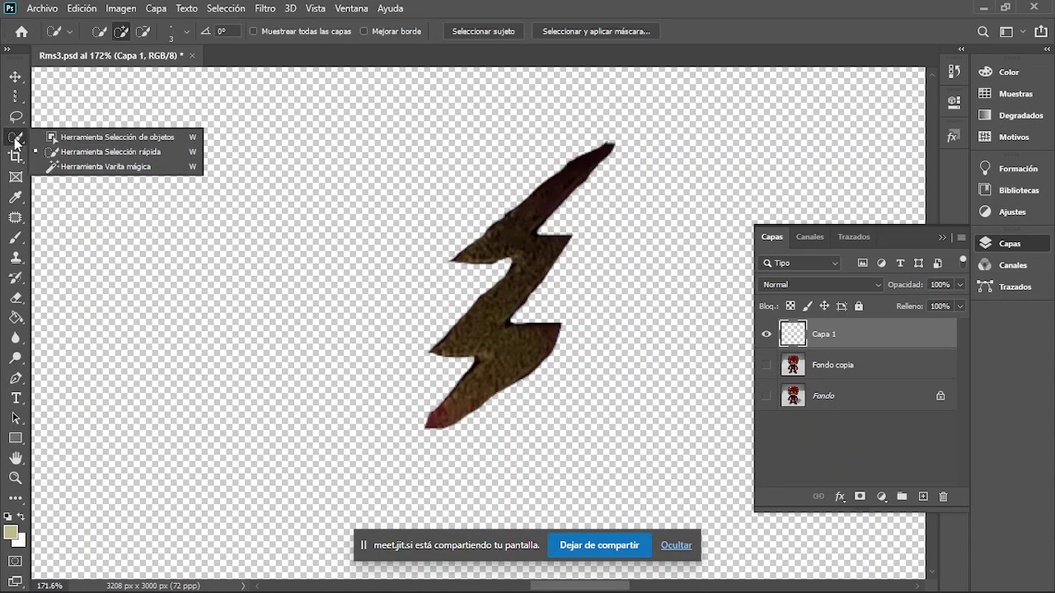
left_click(97, 168)
left_click(460, 364)
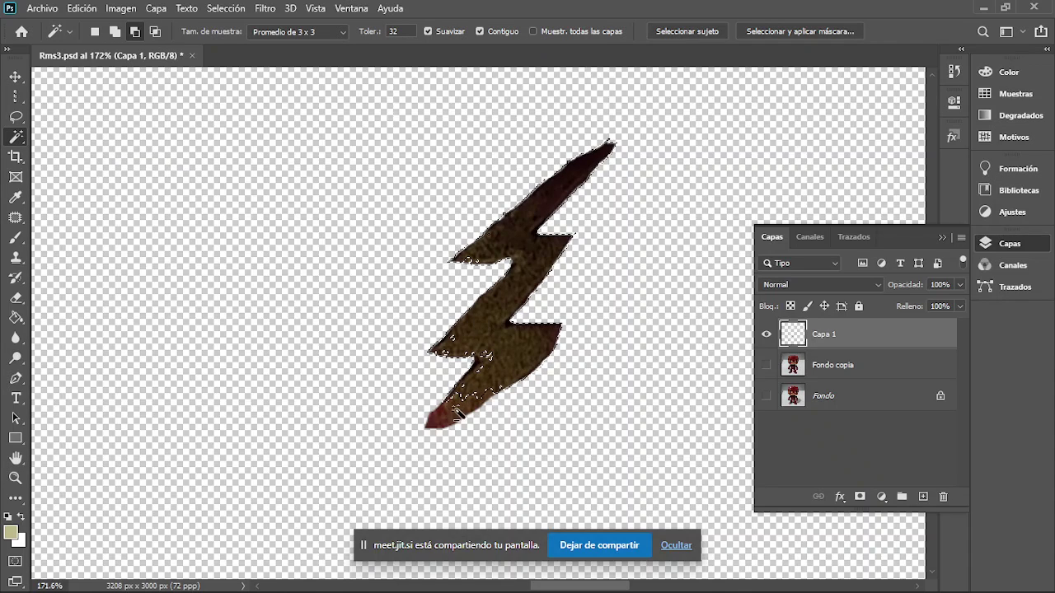
Step: Redo the Magic Wand selection, selecting the transparent area around the bolt
left_click(464, 401)
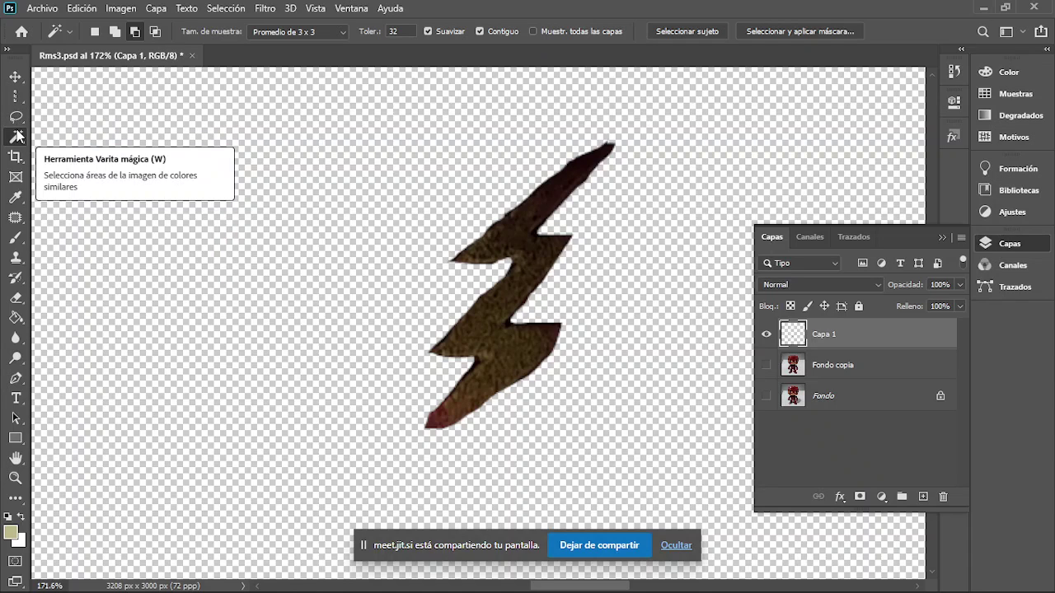
left_click(505, 201)
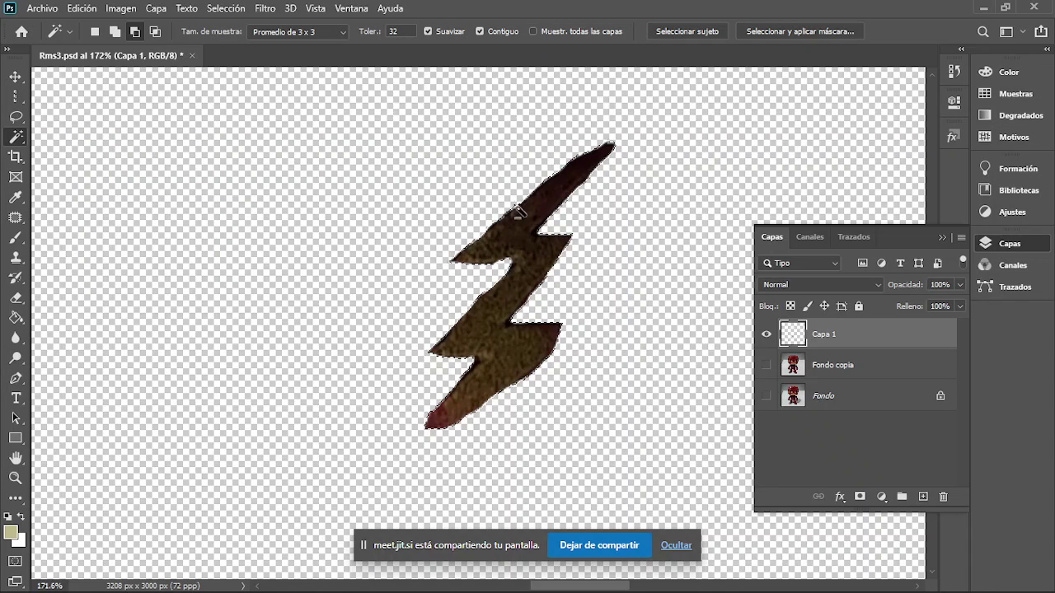
scroll(618, 268, "down", 2)
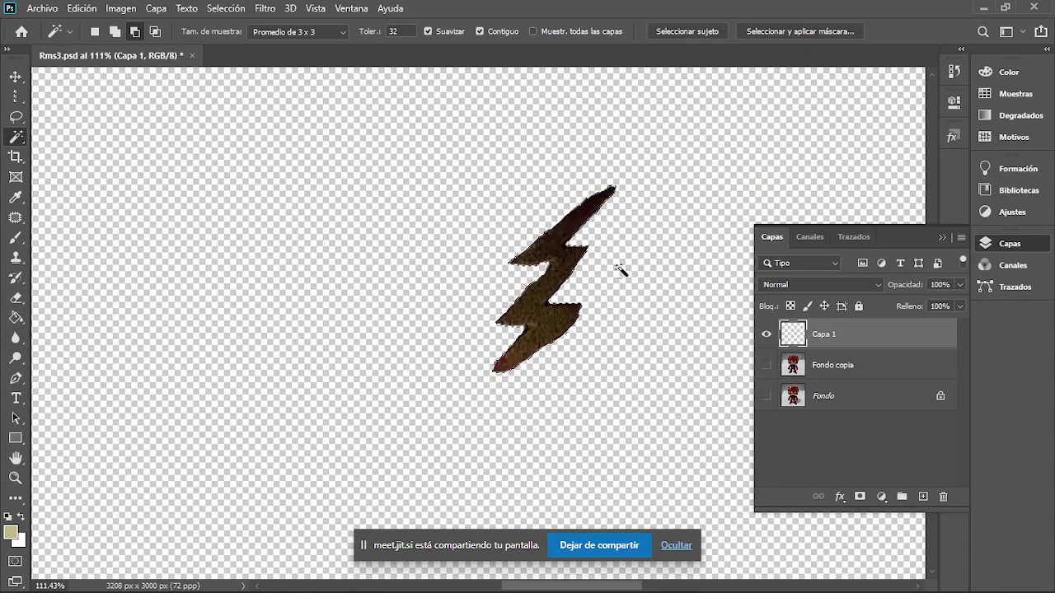
scroll(618, 268, "down", 2)
scroll(618, 268, "down", 2)
scroll(618, 265, "down", 2)
scroll(619, 266, "up", 1)
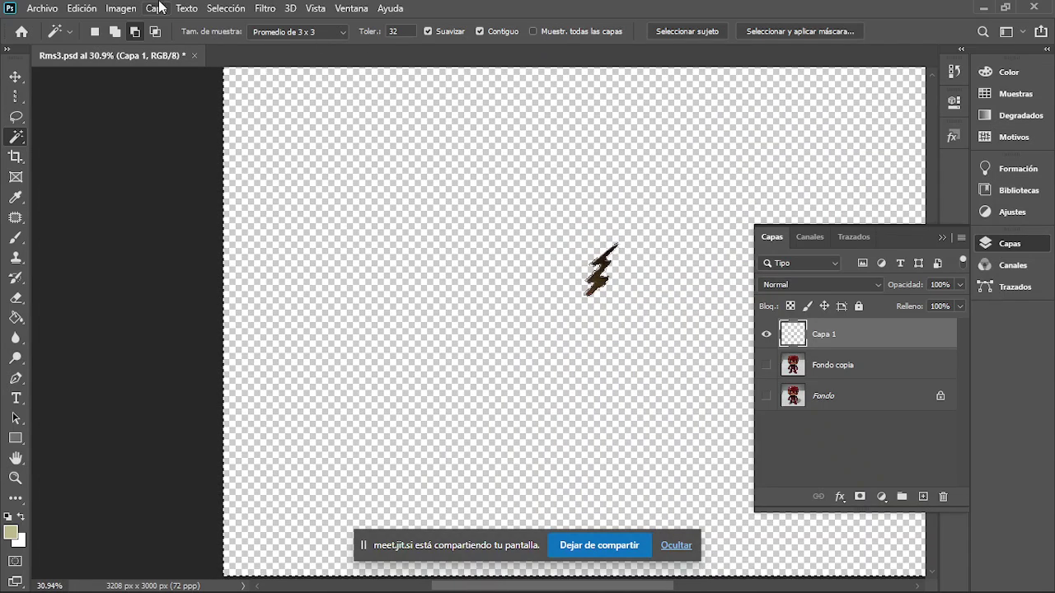
Step: Invert the selection with Selección > Invertir so only the bolt is selected
left_click(226, 8)
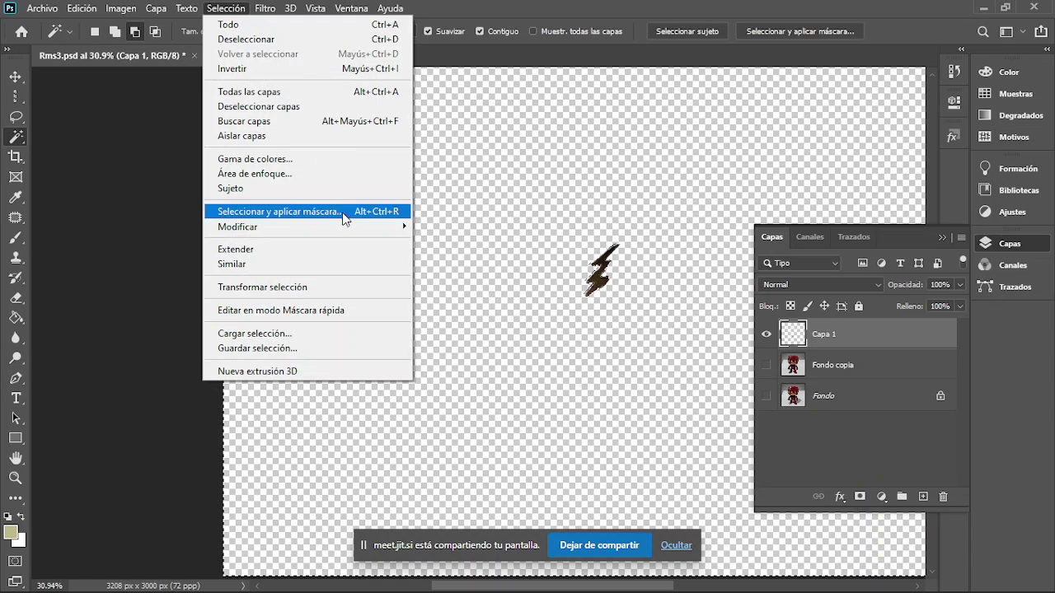
left_click(233, 69)
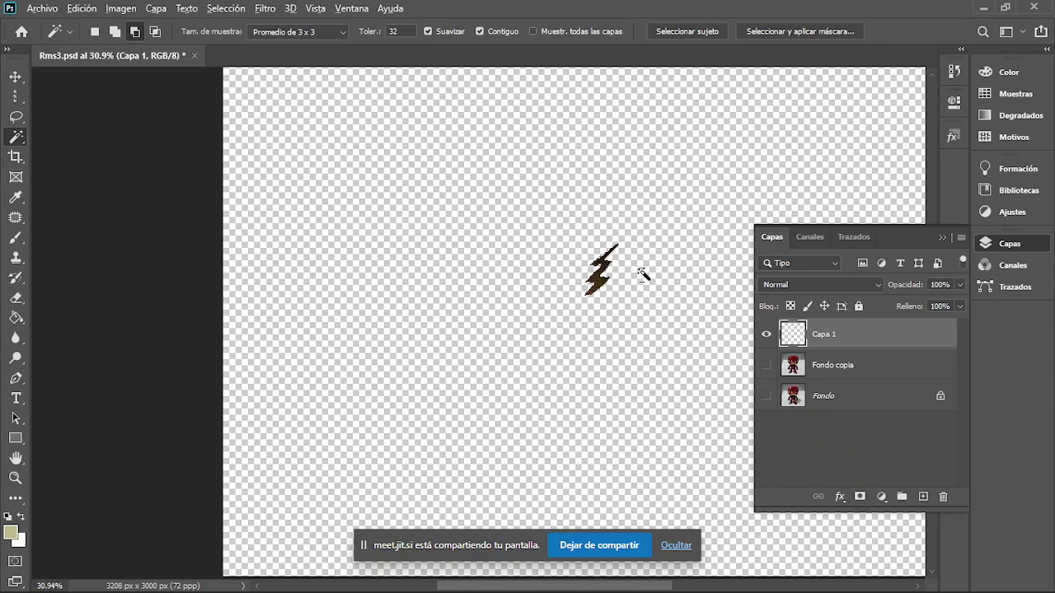
scroll(635, 281, "up", 2)
scroll(608, 289, "up", 2)
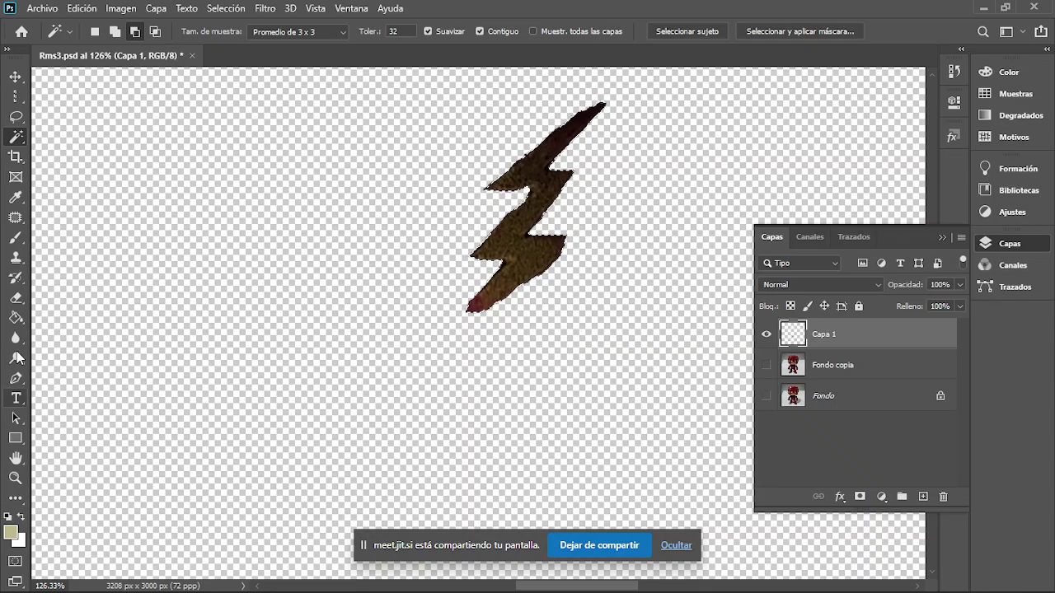
Step: Switch to the Brush tool with a 99 px size
left_click(16, 239)
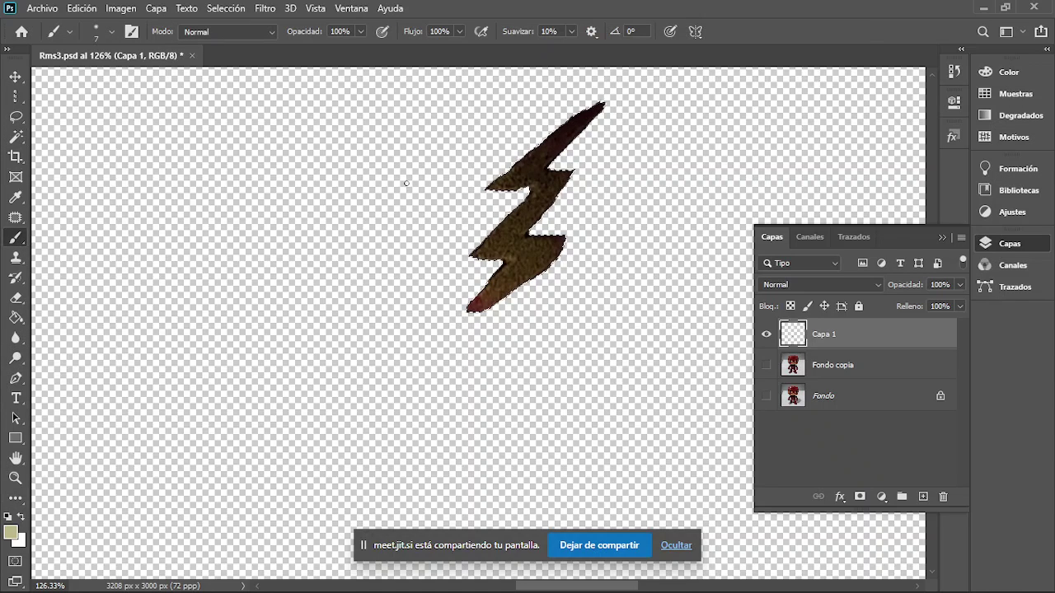
left_click(111, 33)
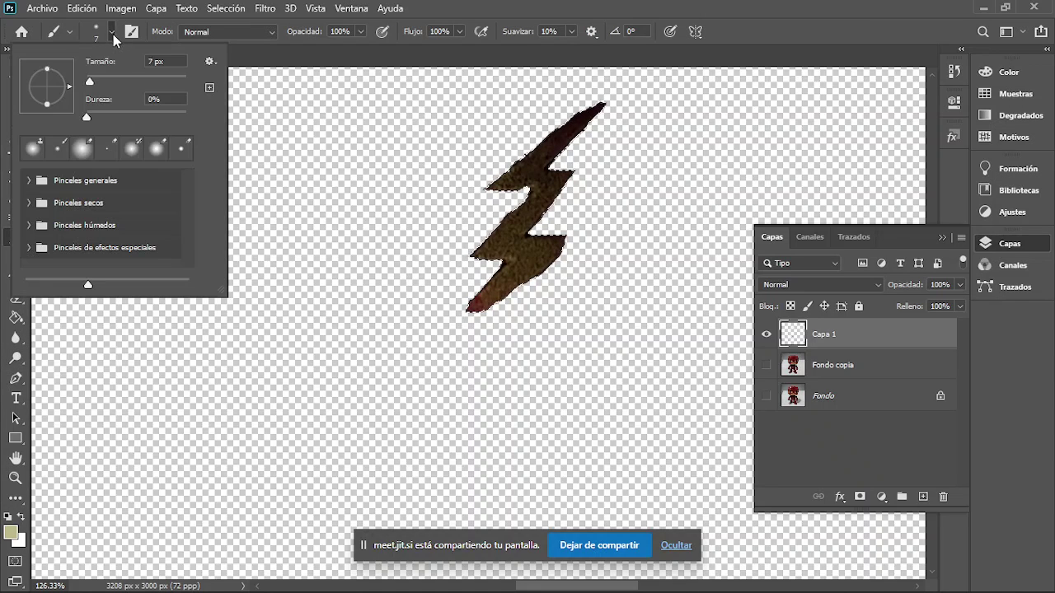
left_click_drag(126, 81, 136, 80)
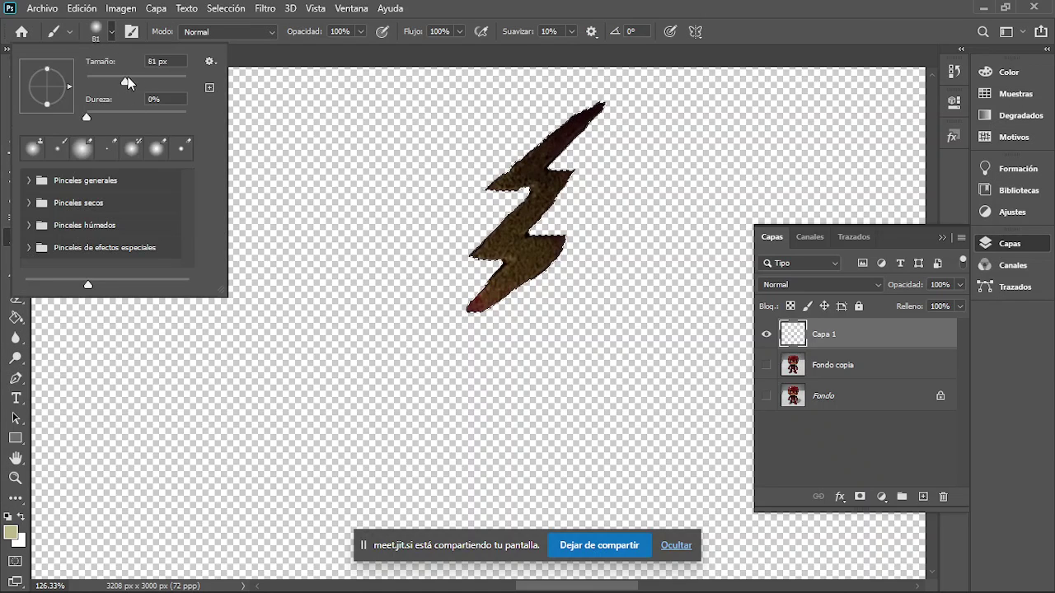
Step: Set the foreground colour to olive-gold 8d7a07 and paint over the selected bolt
left_click(11, 532)
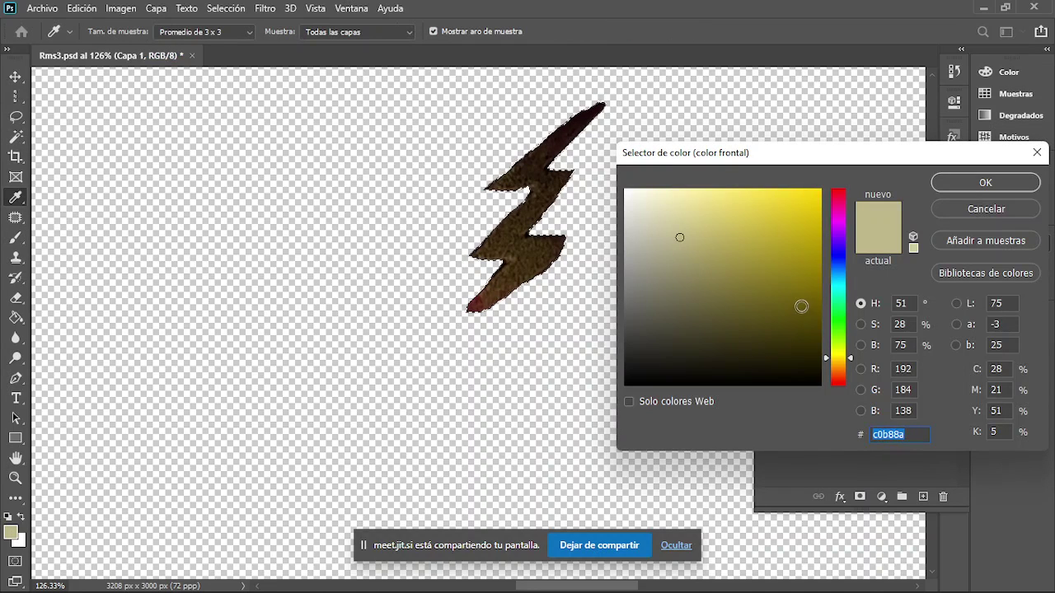
left_click_drag(803, 305, 811, 277)
left_click(985, 182)
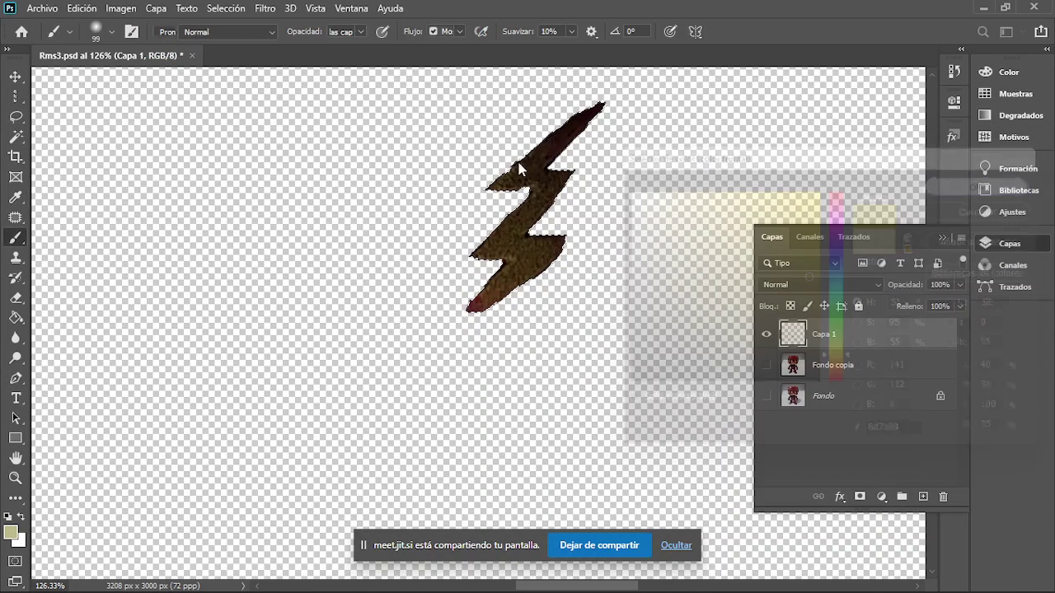
mouse_move(601, 113)
left_mouse_down()
mouse_move(436, 299)
mouse_move(472, 309)
mouse_move(666, 113)
left_mouse_up()
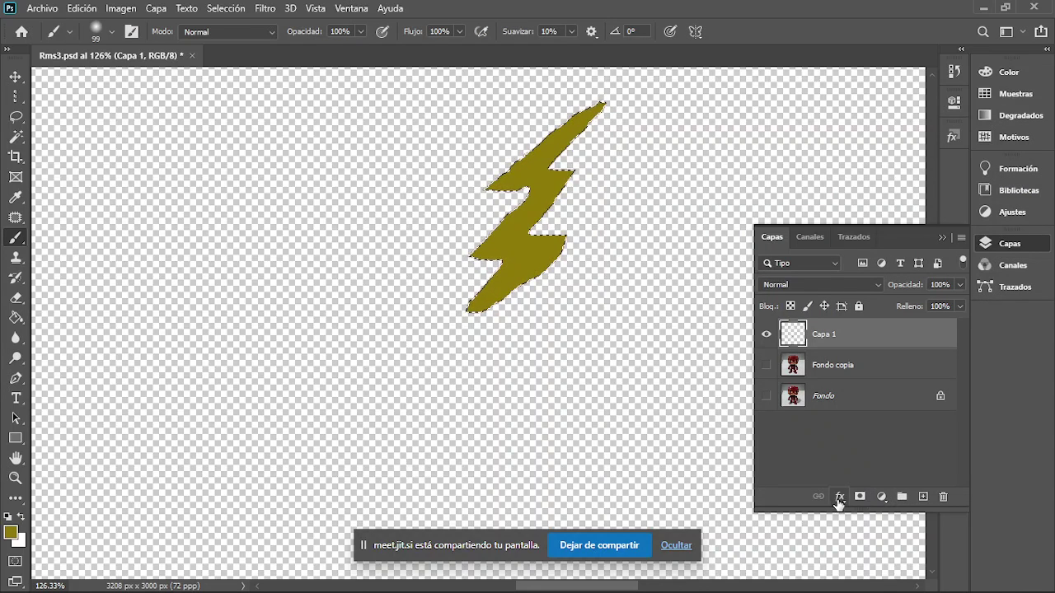
left_click(840, 499)
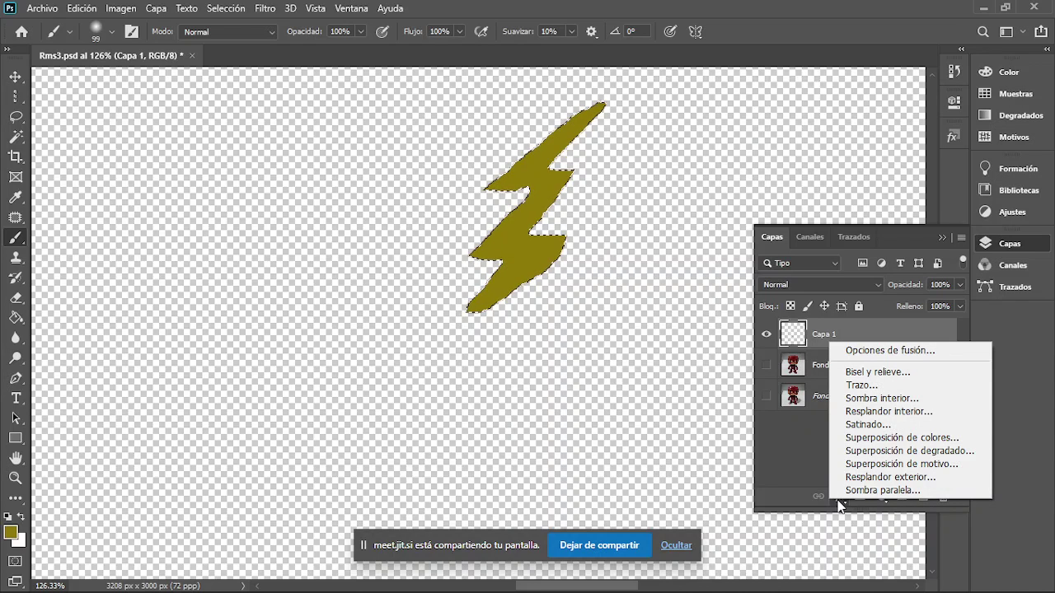
Step: Add a Pattern Overlay to the bolt using the brown Hierba grass pattern
left_click(911, 463)
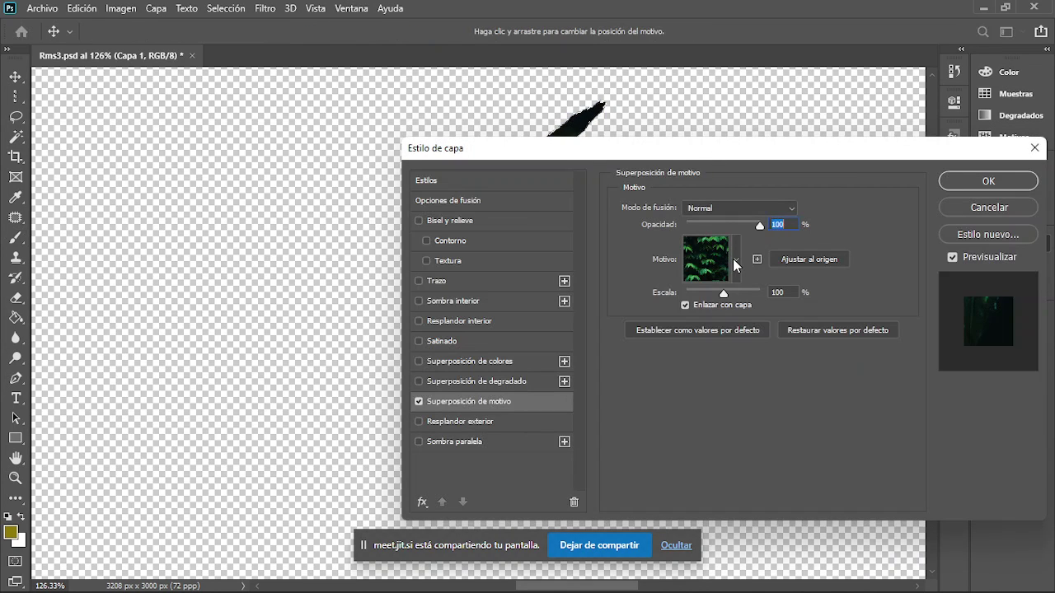
left_click(733, 260)
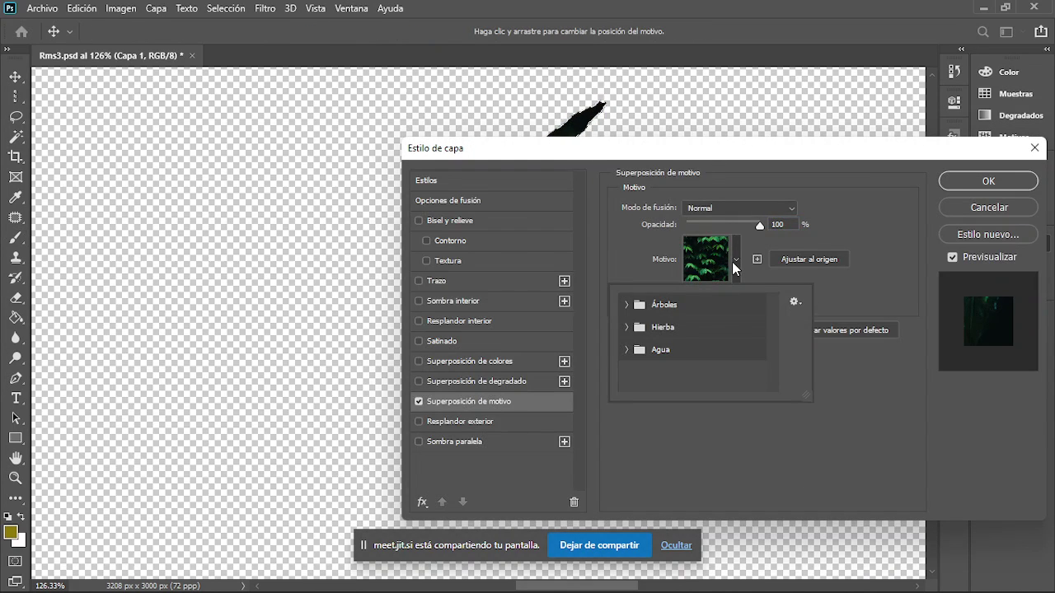
left_click(625, 327)
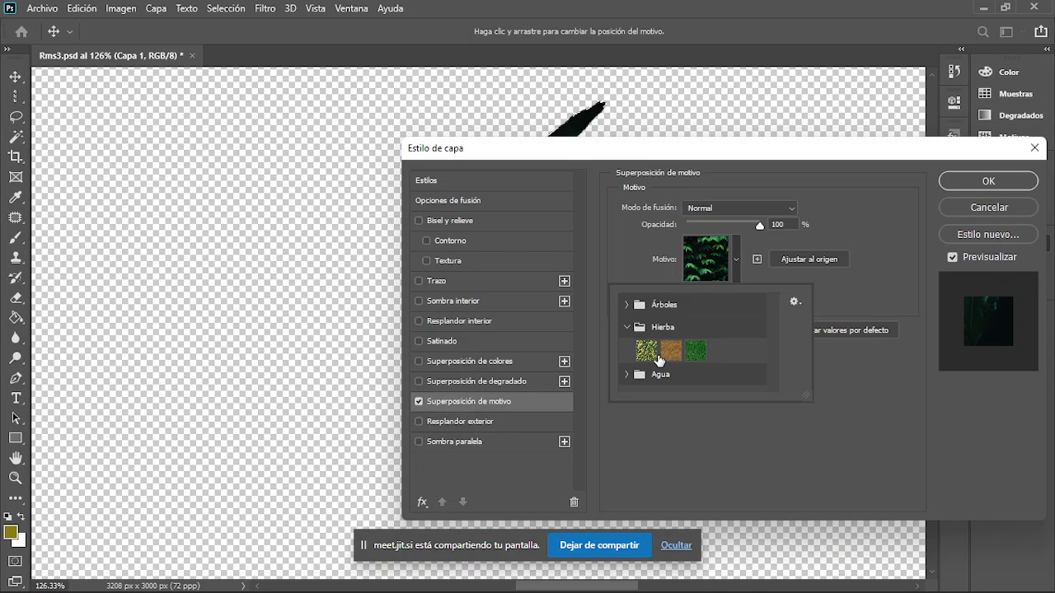
left_click(670, 351)
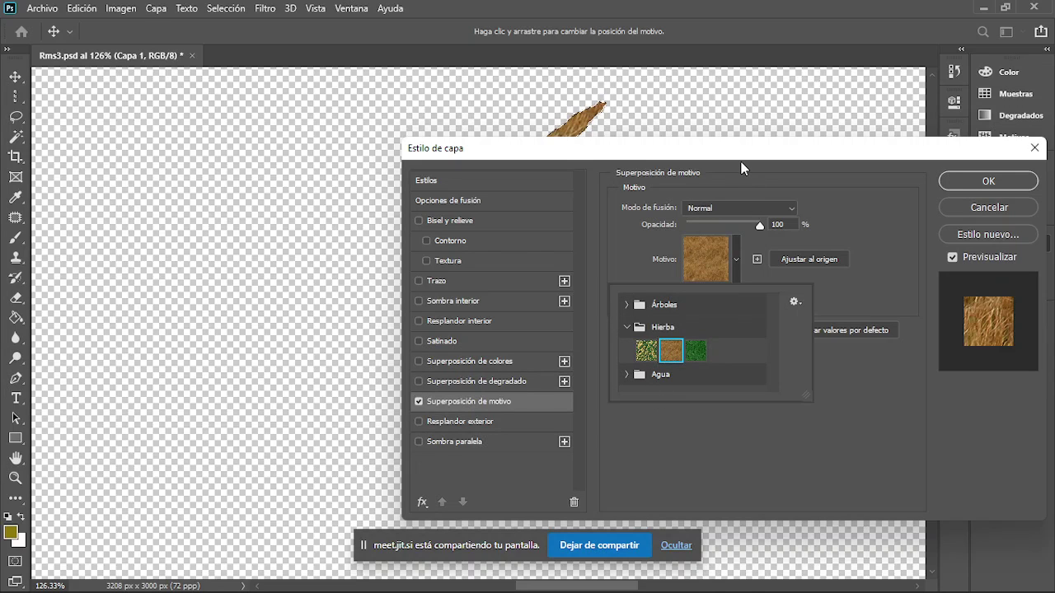
mouse_move(728, 151)
left_mouse_down()
mouse_move(494, 198)
mouse_move(492, 182)
left_mouse_up()
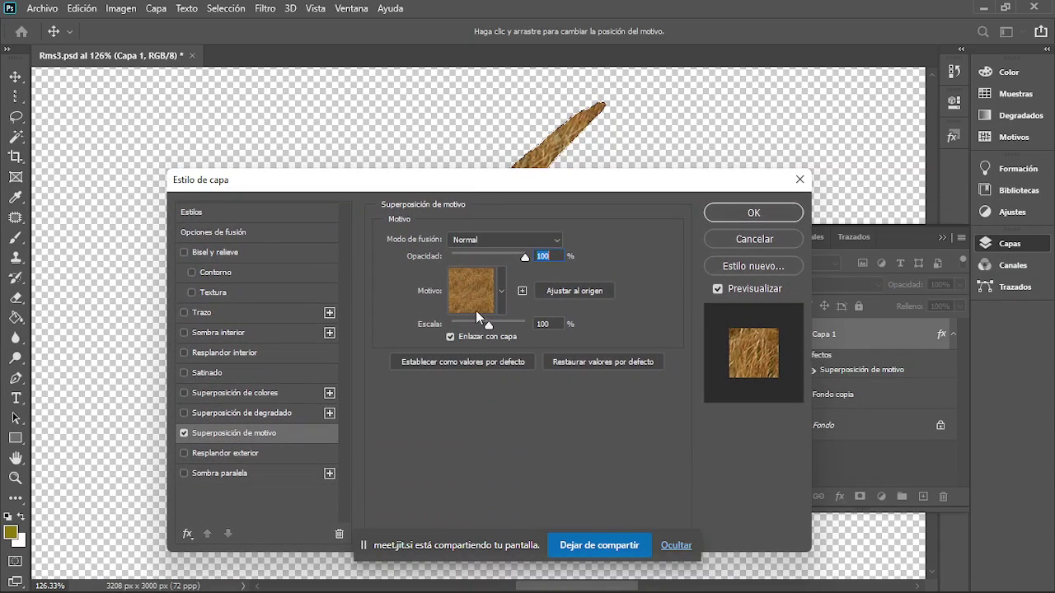
Step: Replace the overlay pattern with the second Agua water pattern
left_click(499, 290)
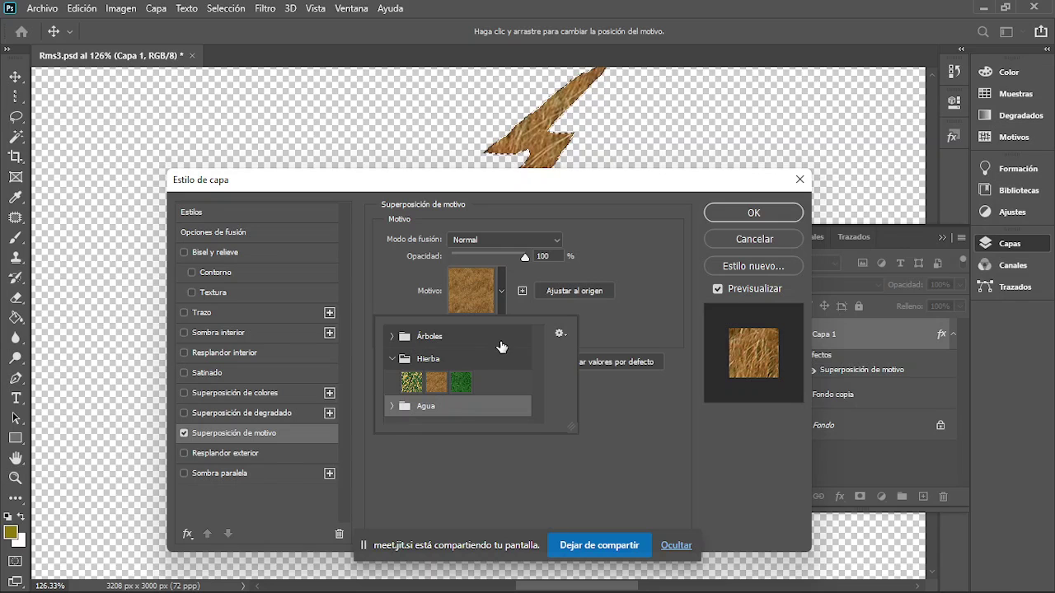
left_click(392, 406)
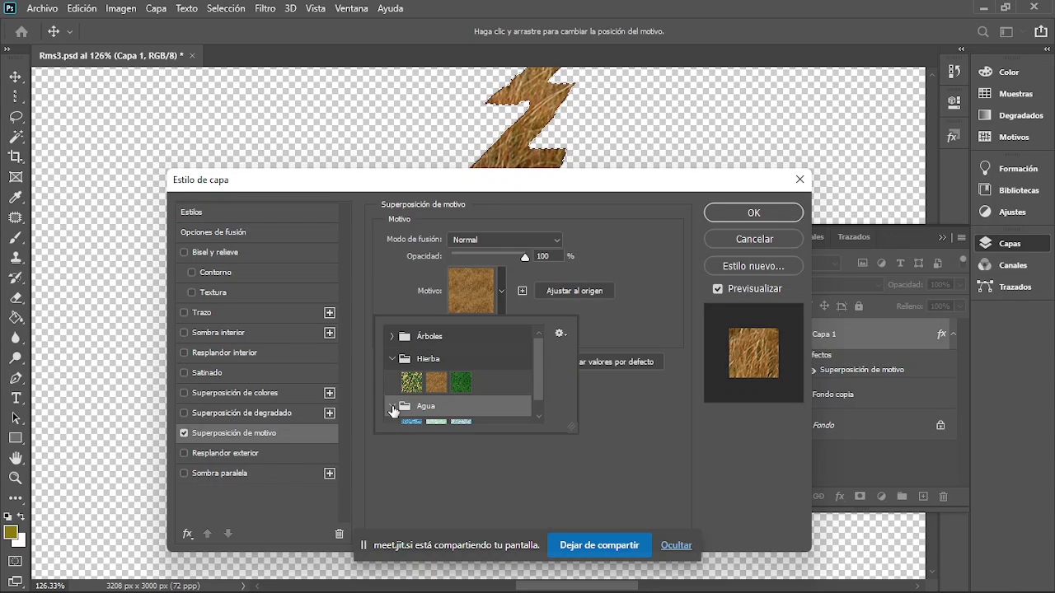
scroll(486, 410, "up", 2)
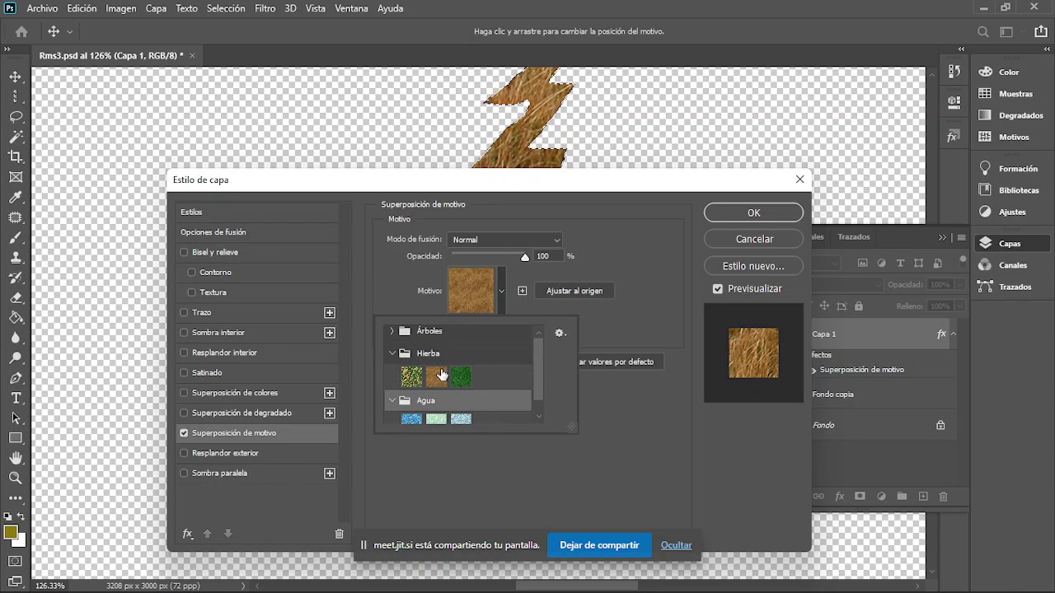
left_click(390, 336)
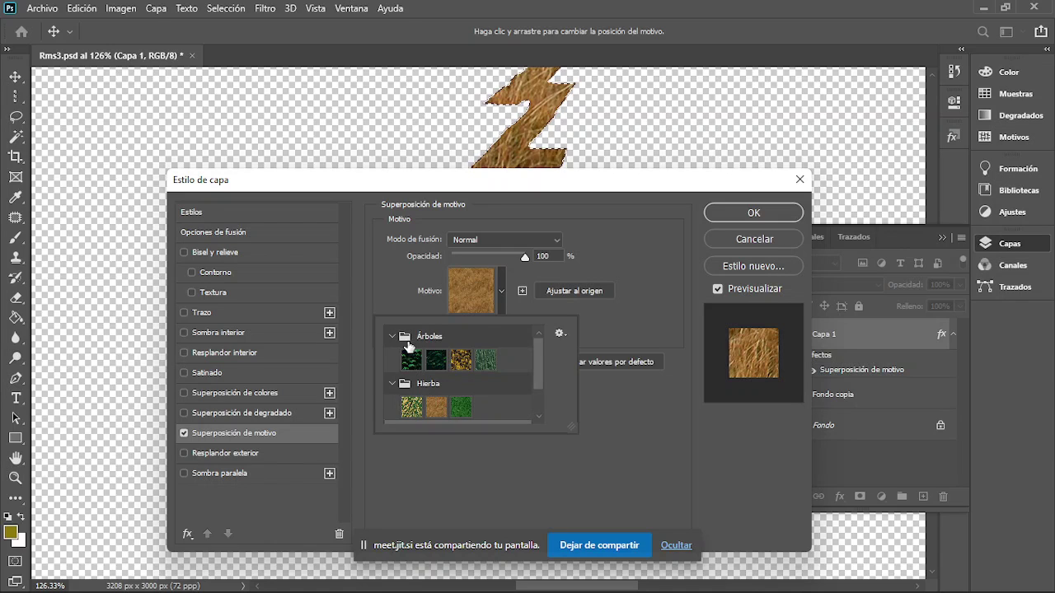
scroll(412, 358, "down", 2)
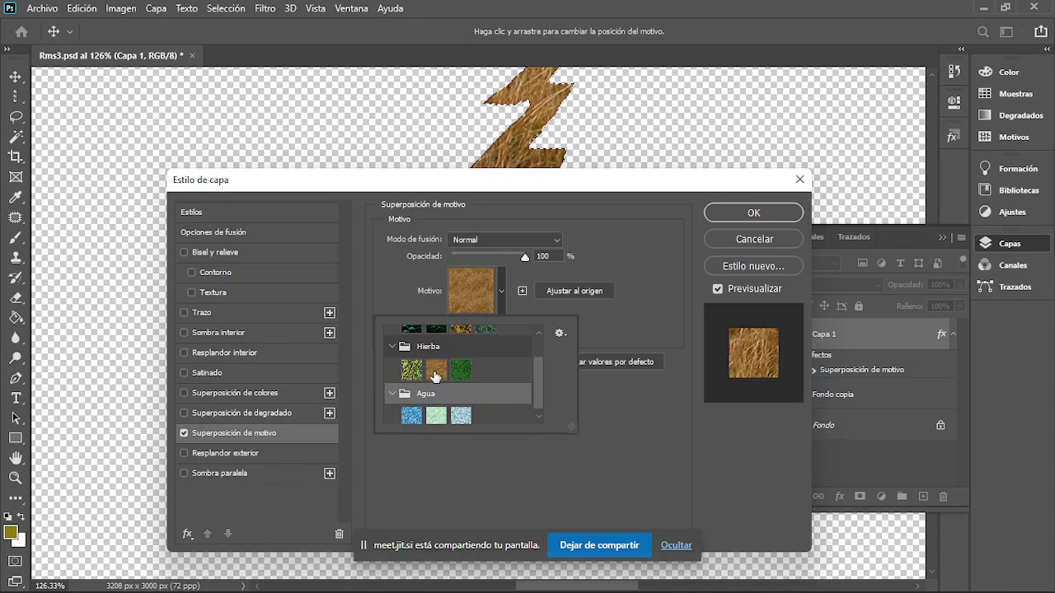
left_click(437, 417)
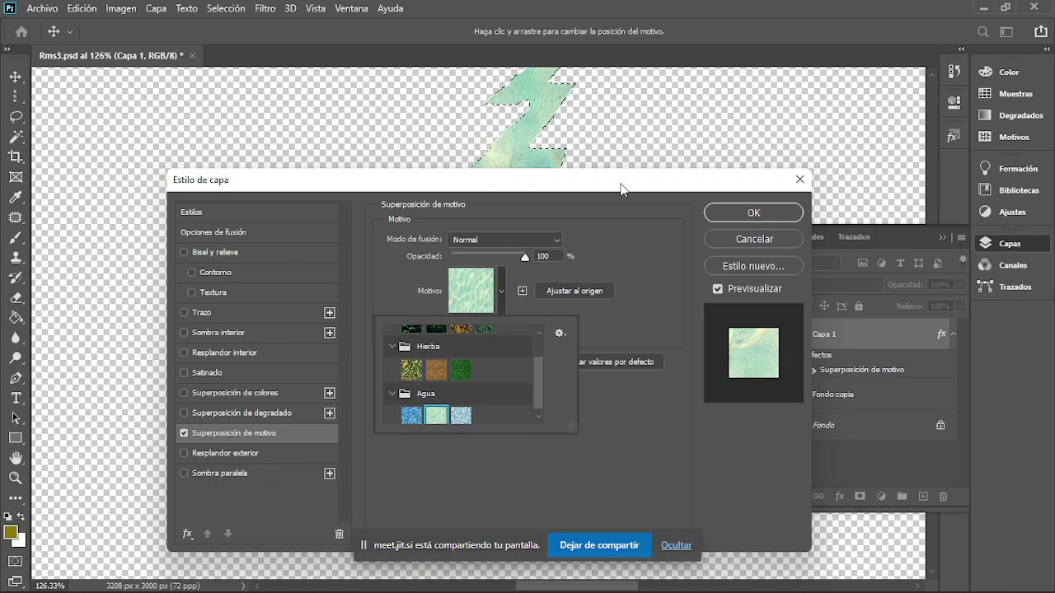
Step: Scale the water pattern overlay up to 381%
left_click_drag(598, 188, 609, 153)
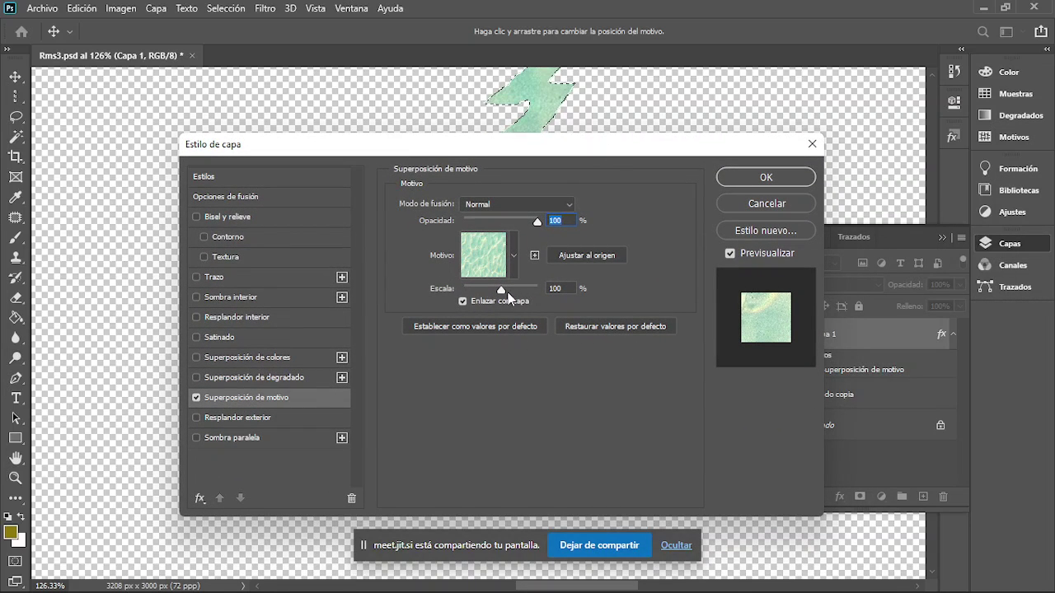
left_click_drag(562, 150, 590, 222)
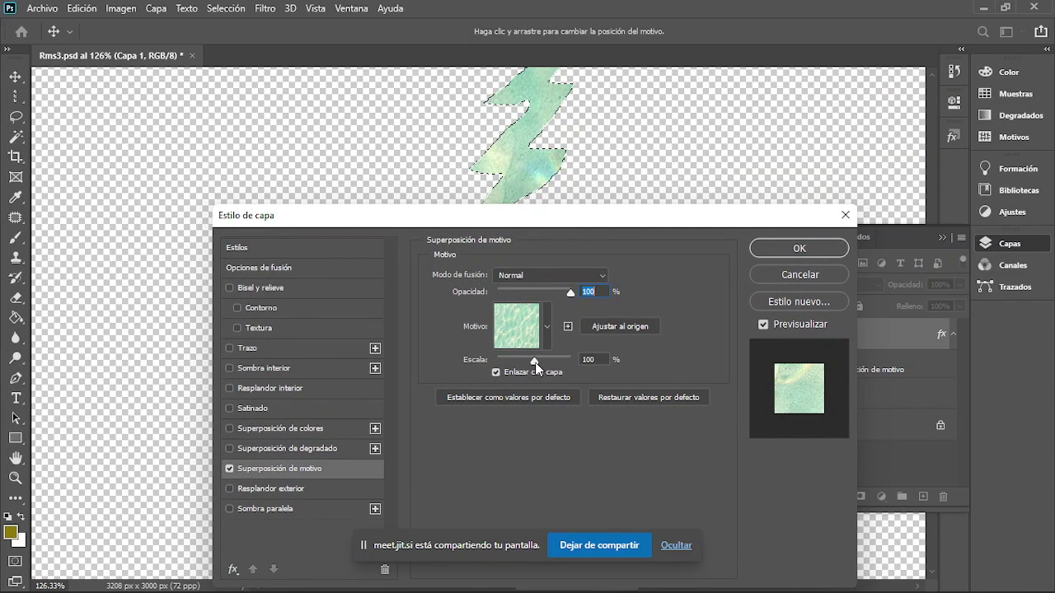
left_click_drag(535, 361, 549, 367)
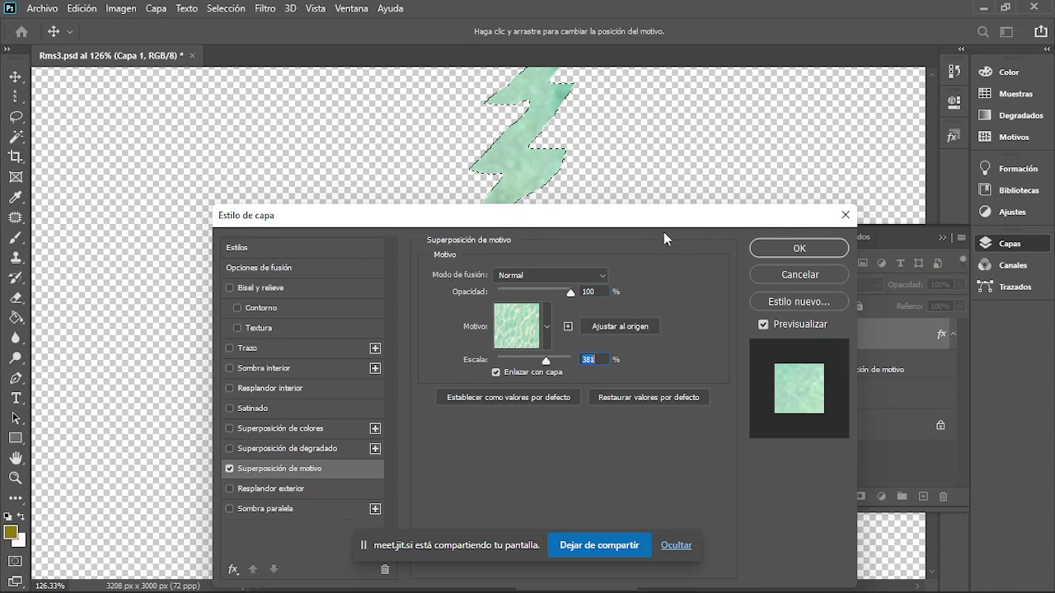
left_click_drag(596, 216, 618, 295)
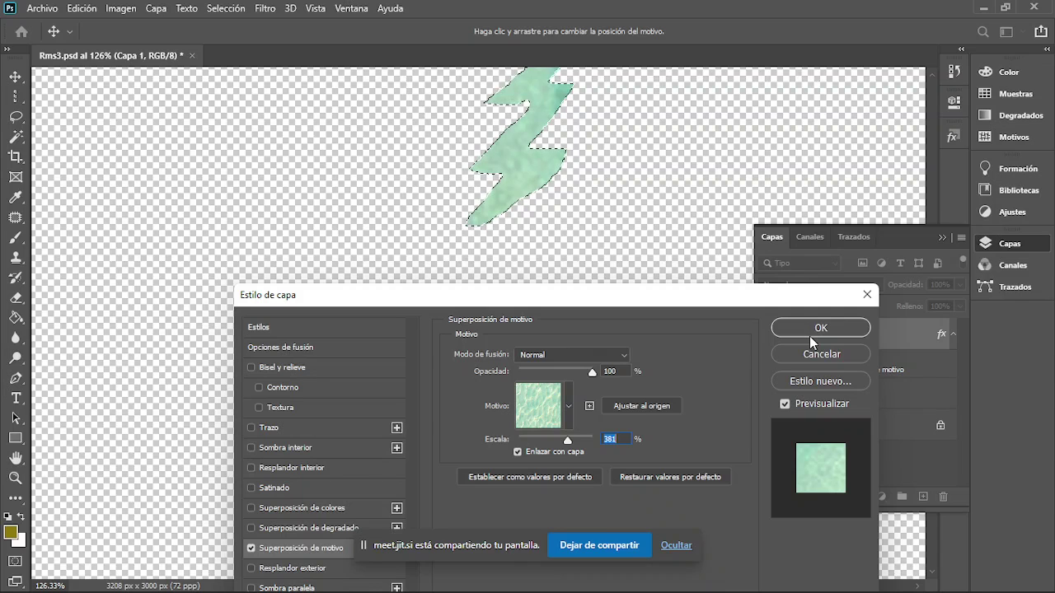
mouse_move(553, 296)
left_mouse_down()
mouse_move(611, 183)
mouse_move(580, 186)
left_mouse_up()
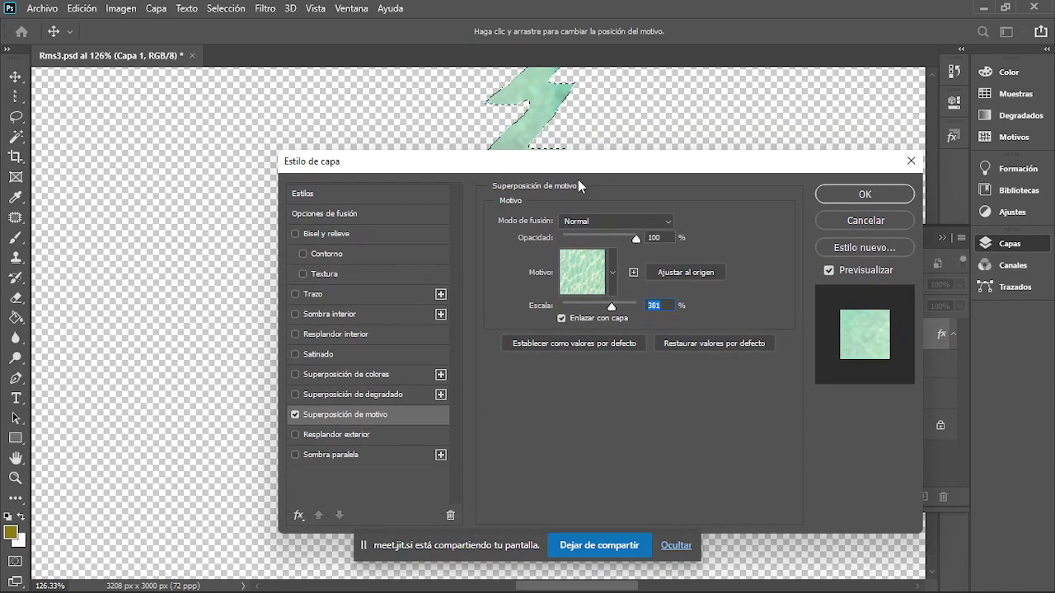
Step: Enable Superposición de degradado on the bolt with Multiplicar blend mode
left_click(295, 395)
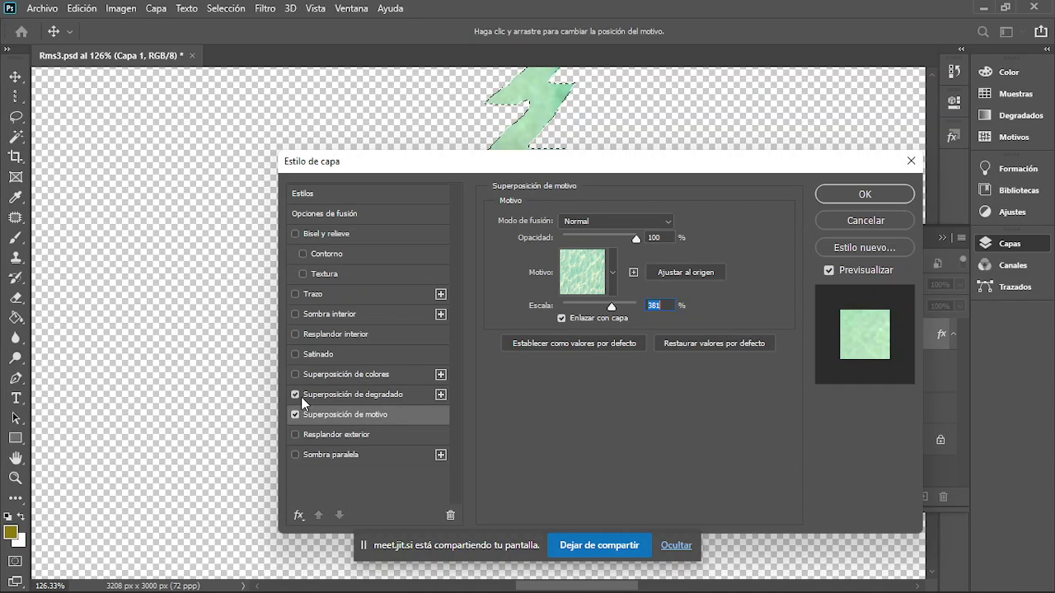
left_click(377, 396)
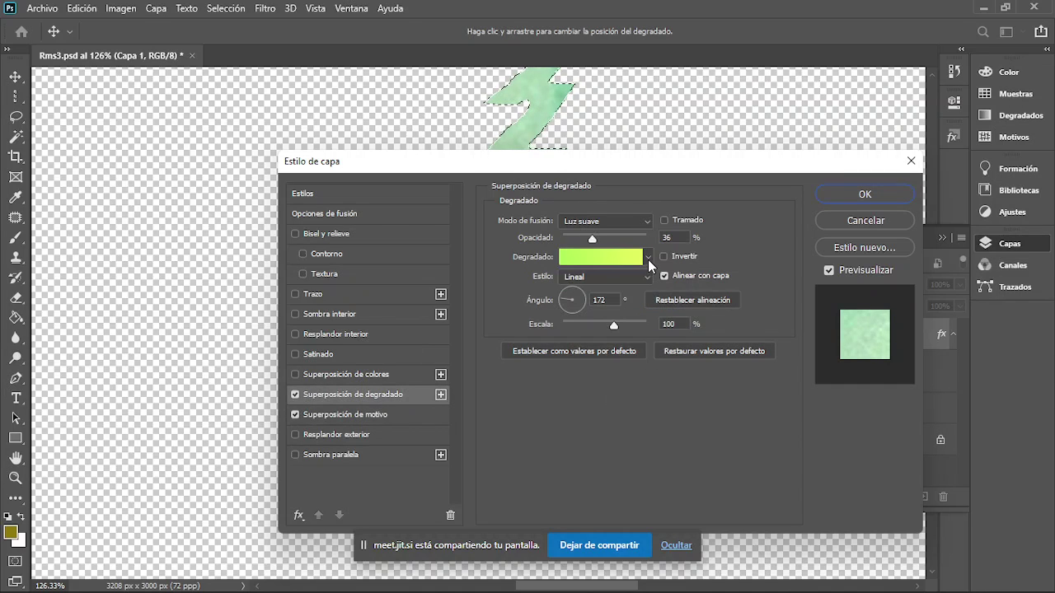
left_click(609, 223)
left_click(605, 266)
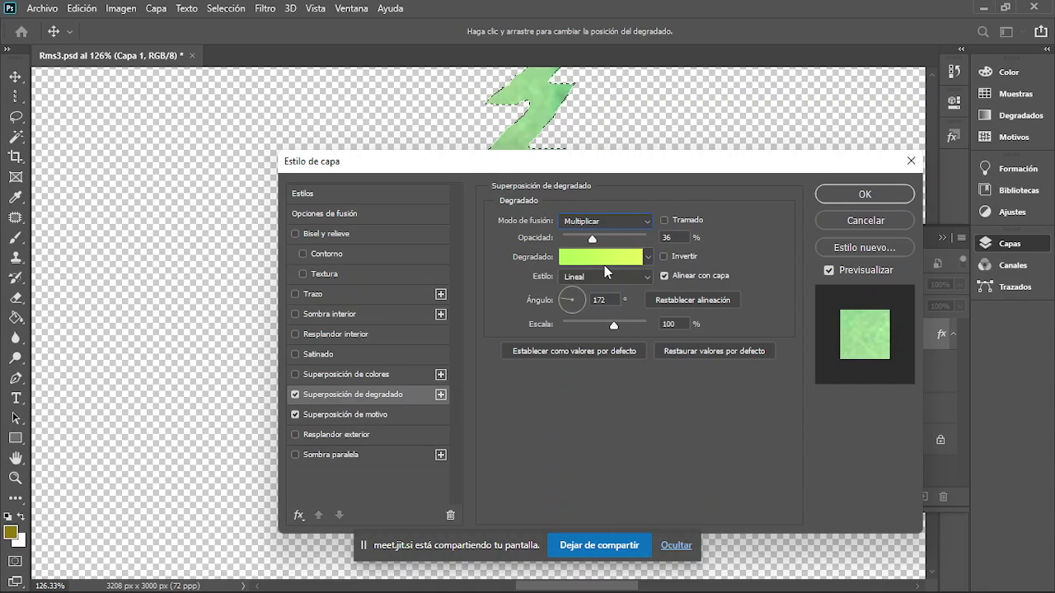
Step: Set the gradient's left colour stop to deep yellow f3ca09
left_click(624, 258)
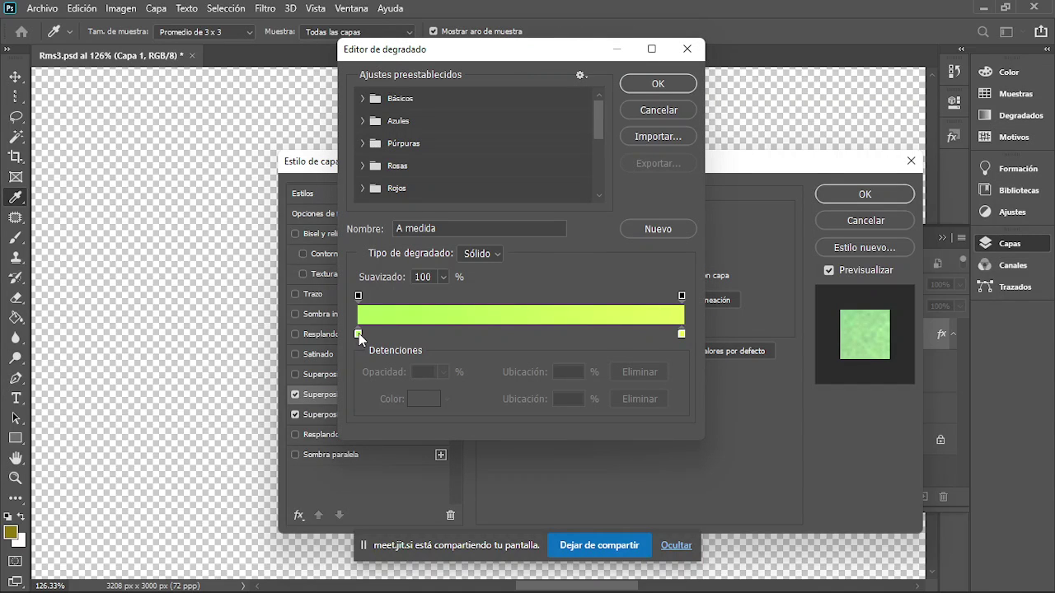
left_click(358, 334)
double_click(357, 334)
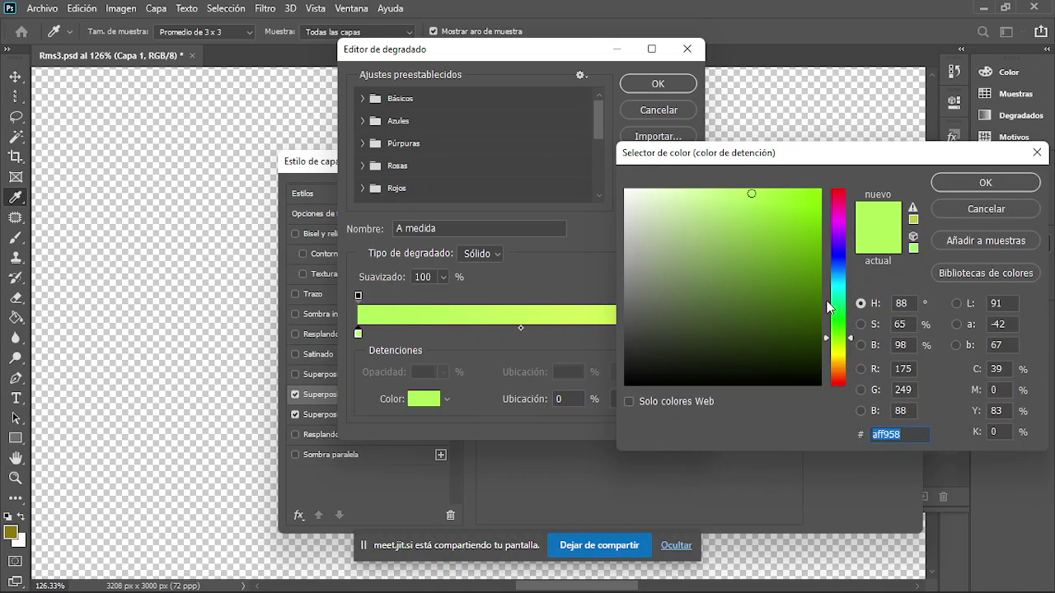
type("f9dd58")
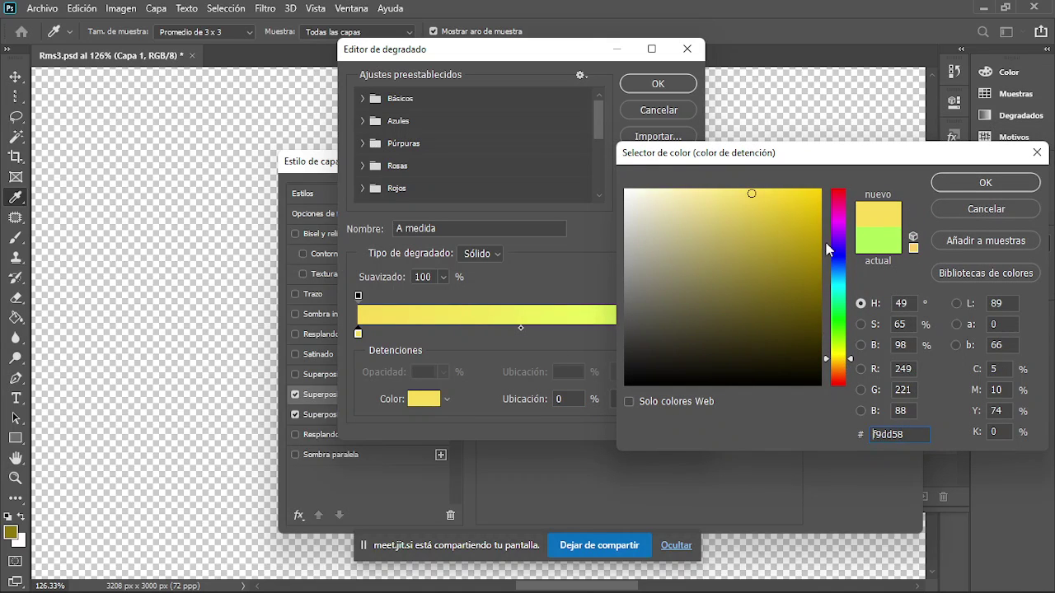
left_click(875, 435)
type("f3ca09")
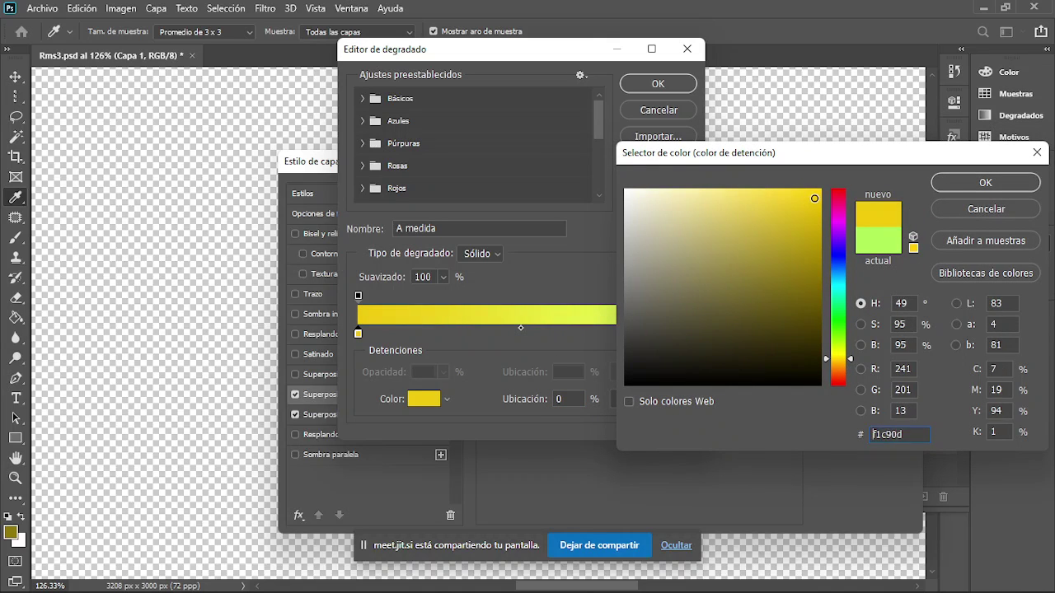
left_click(995, 194)
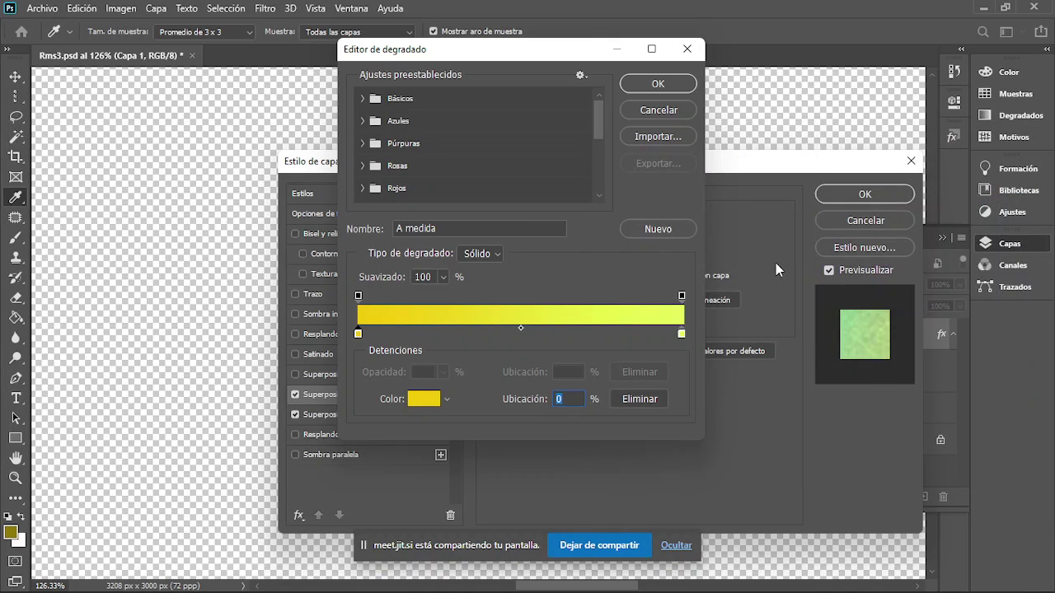
Step: Set the gradient's right colour stop to bright yellow f8ea04
left_click(684, 334)
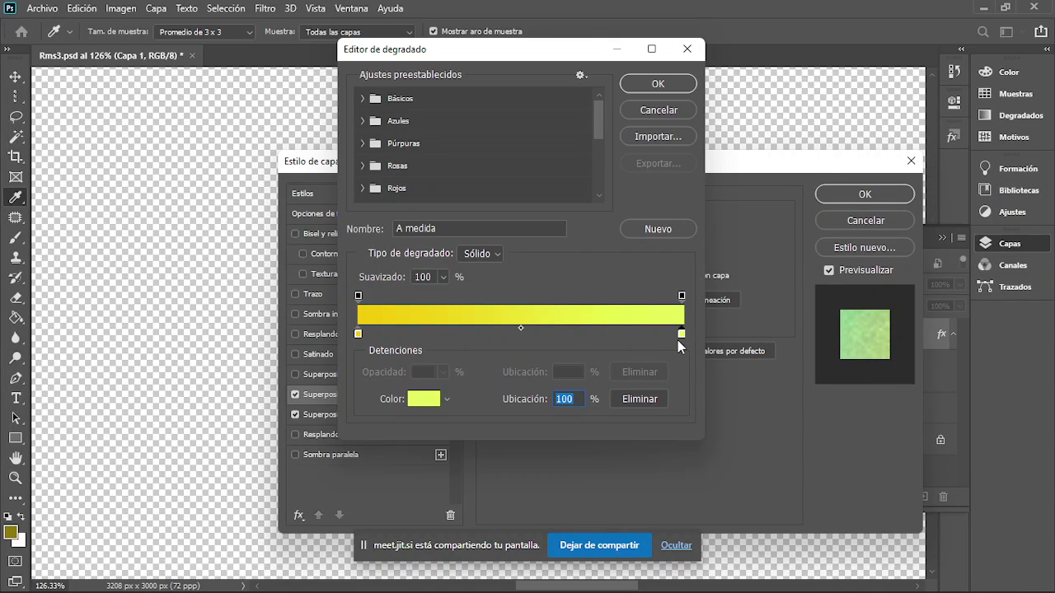
double_click(683, 335)
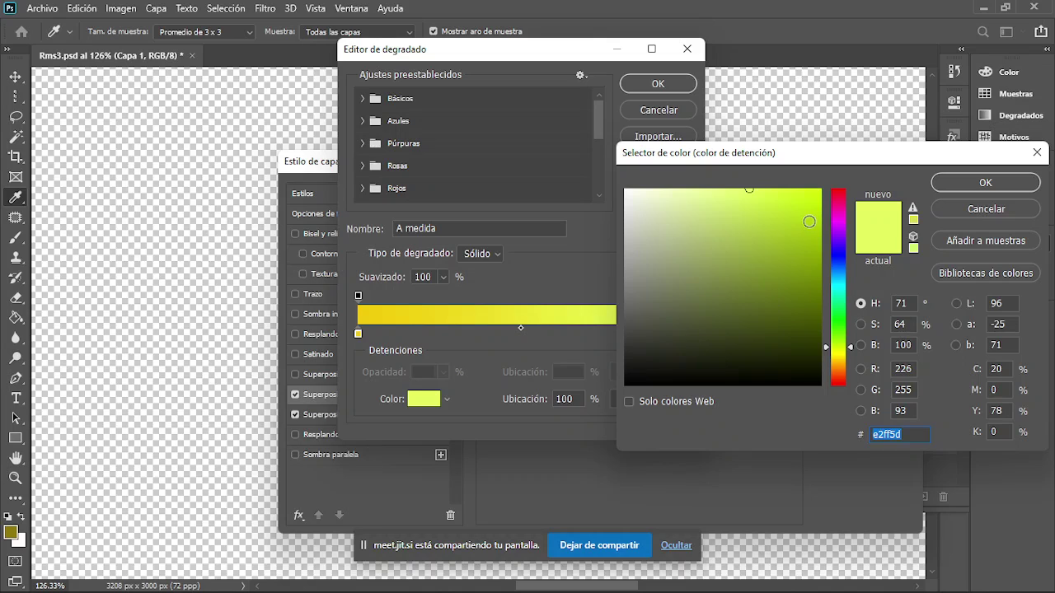
left_click_drag(844, 352, 844, 355)
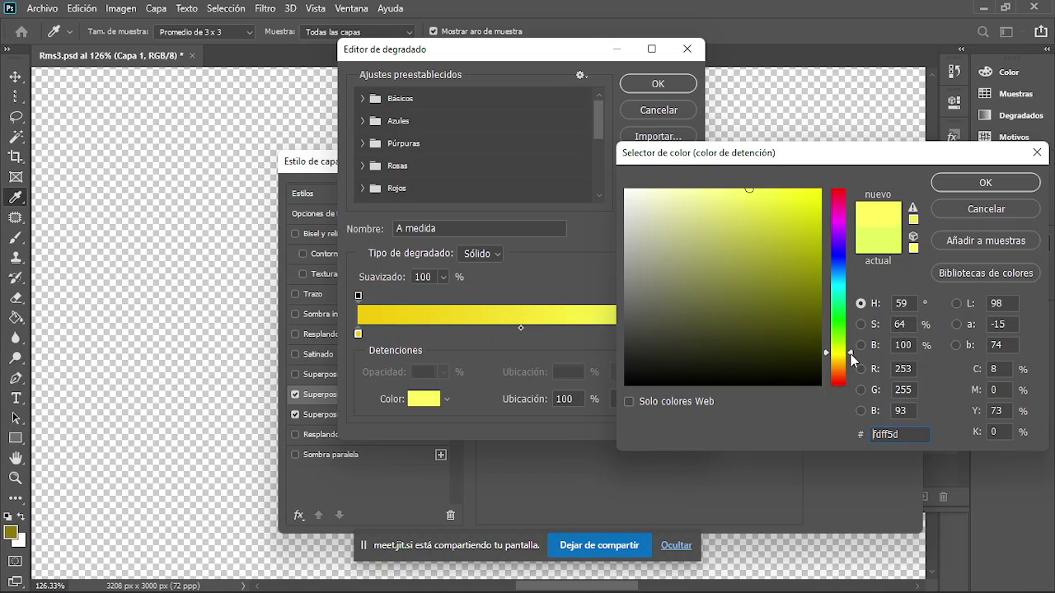
left_click(992, 184)
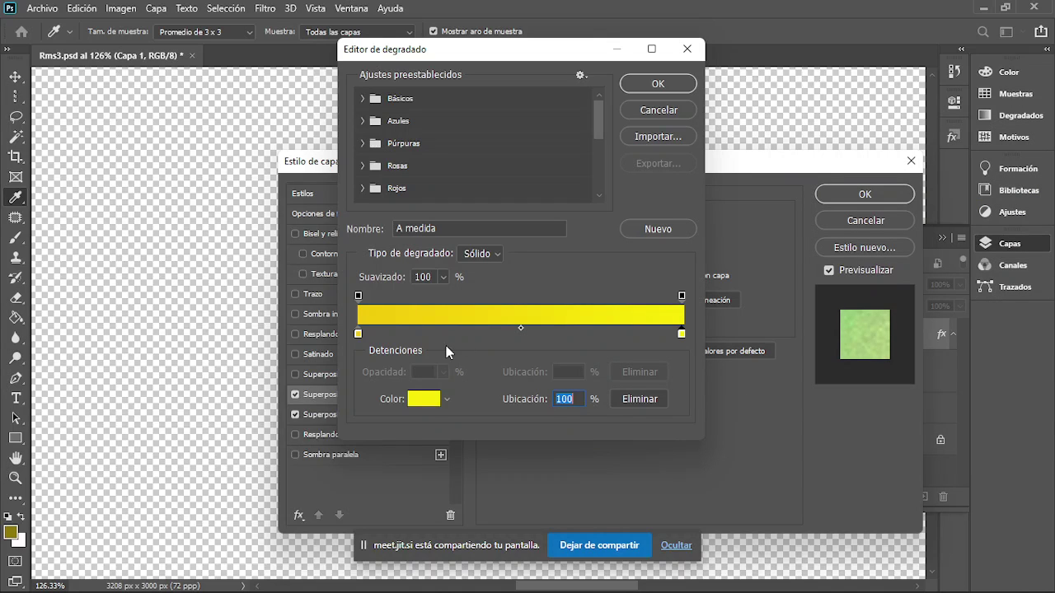
Step: Apply the edited yellow gradient, reverse its direction and try Normal blending
left_click(672, 85)
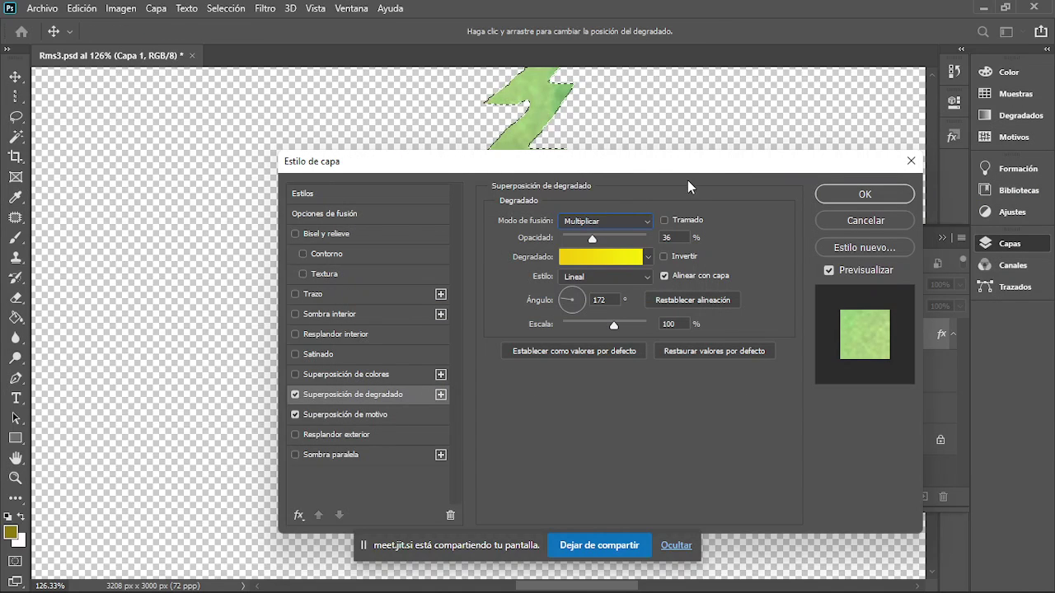
left_click(665, 256)
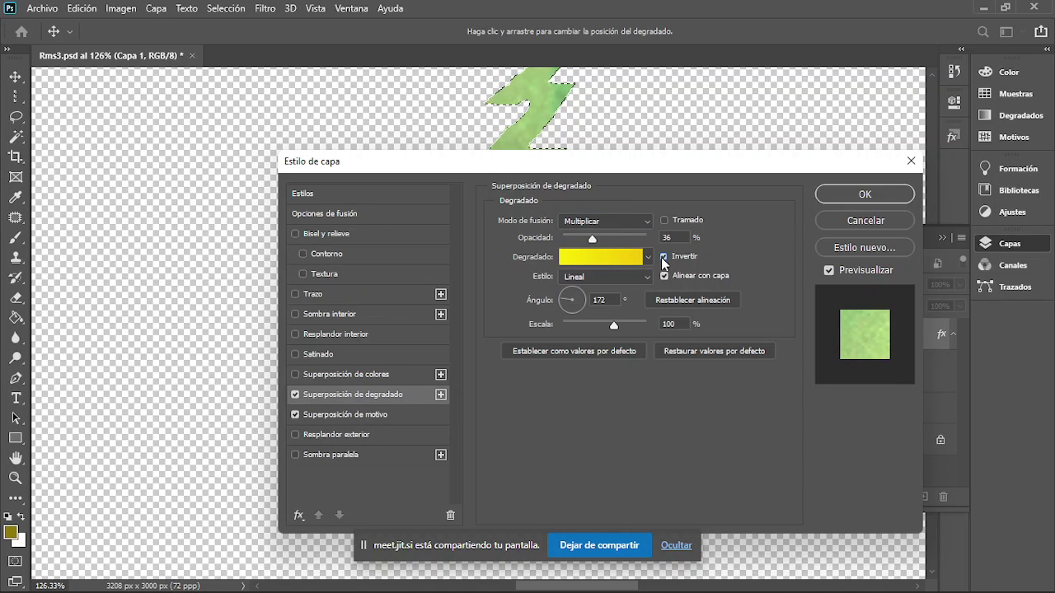
left_click(601, 226)
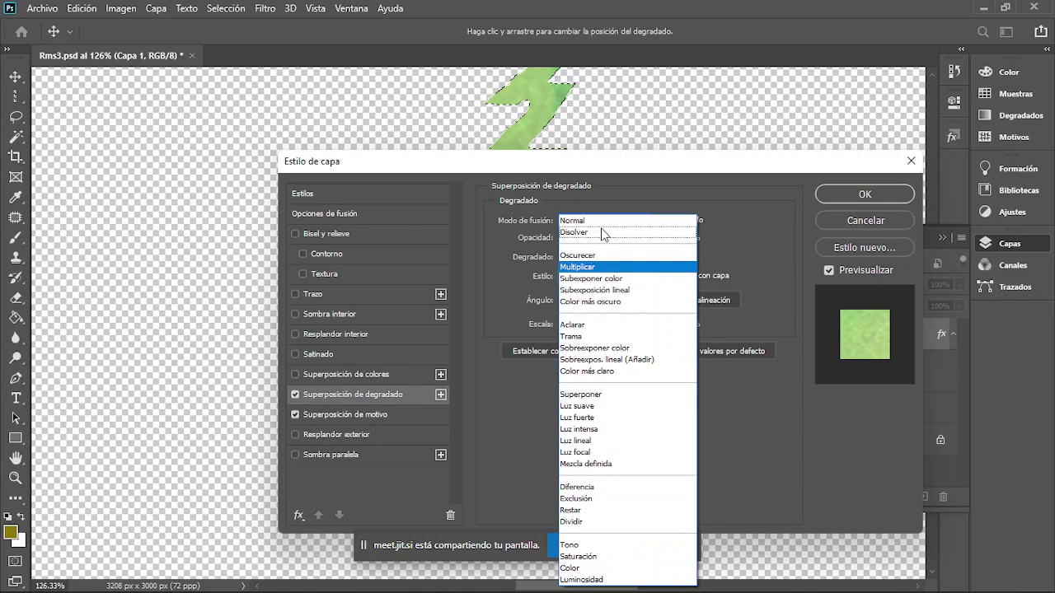
left_click(603, 221)
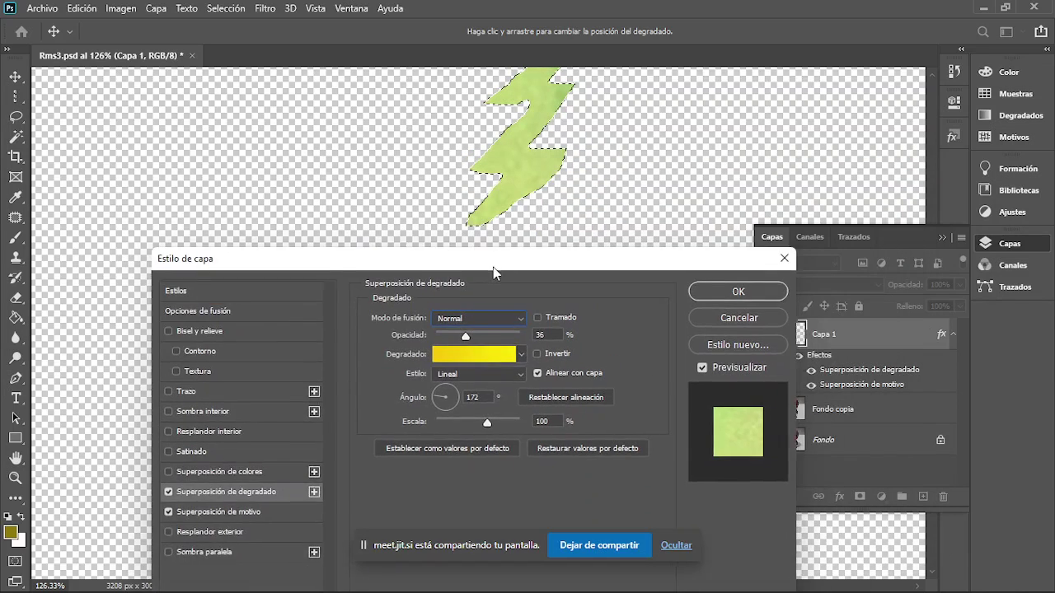
left_click_drag(622, 171, 529, 245)
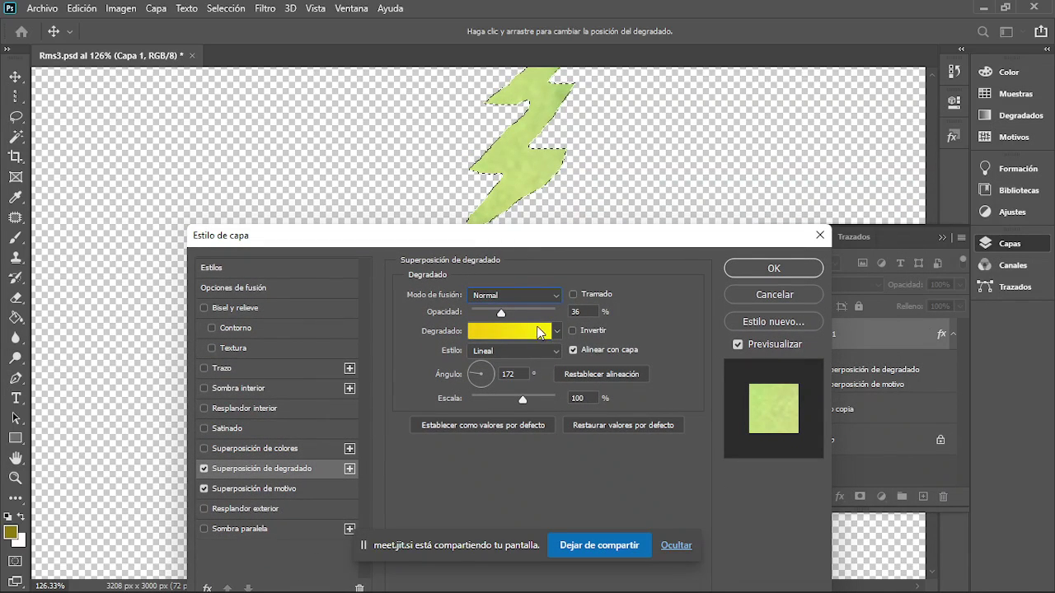
Step: Set the gradient overlay to 66% opacity in Multiplicar and test the Tramado option
left_click_drag(507, 321, 534, 317)
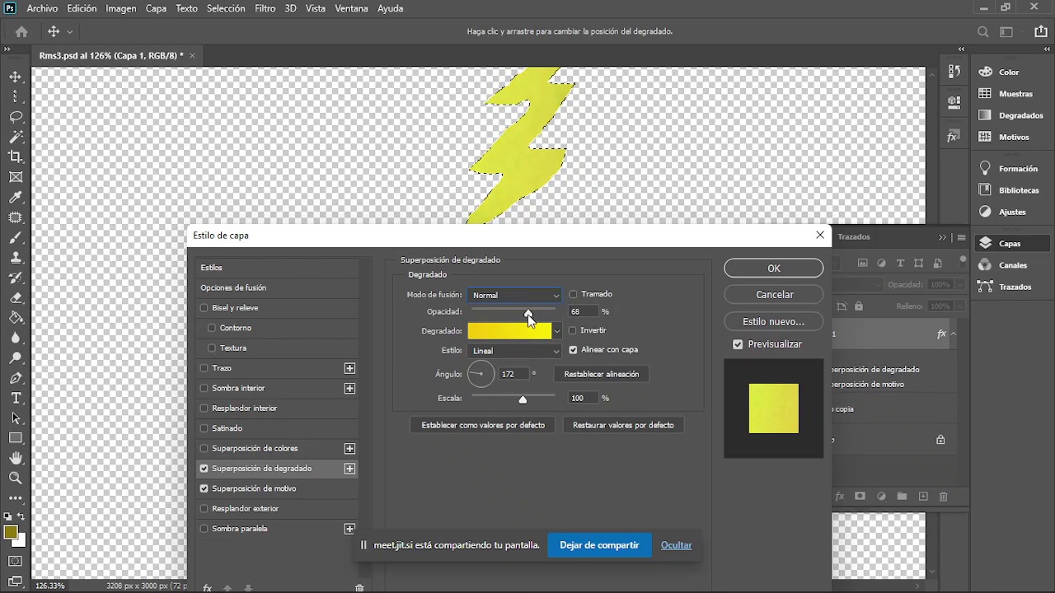
left_click(543, 298)
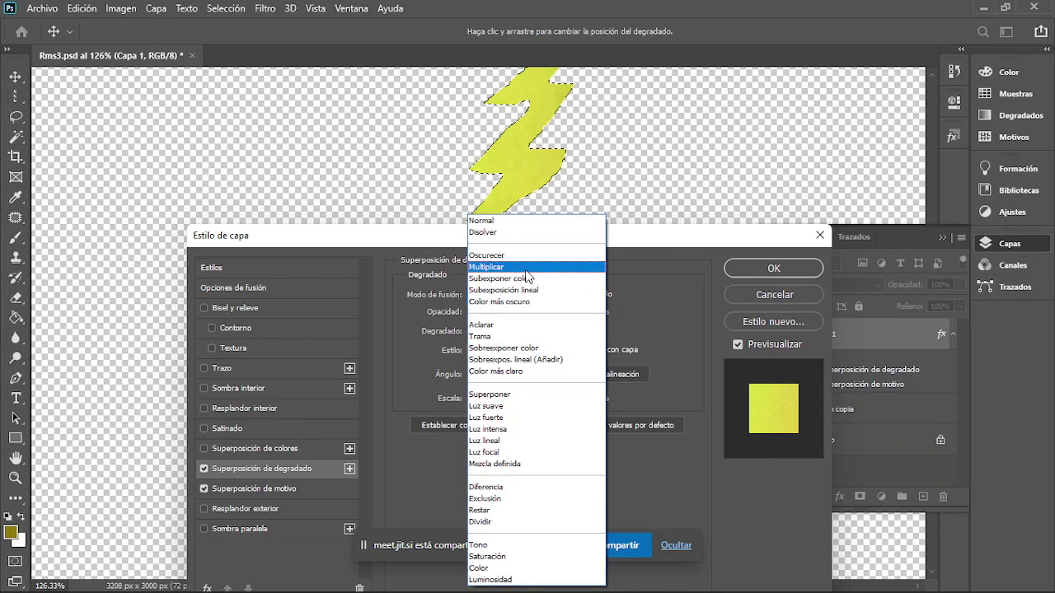
left_click(524, 268)
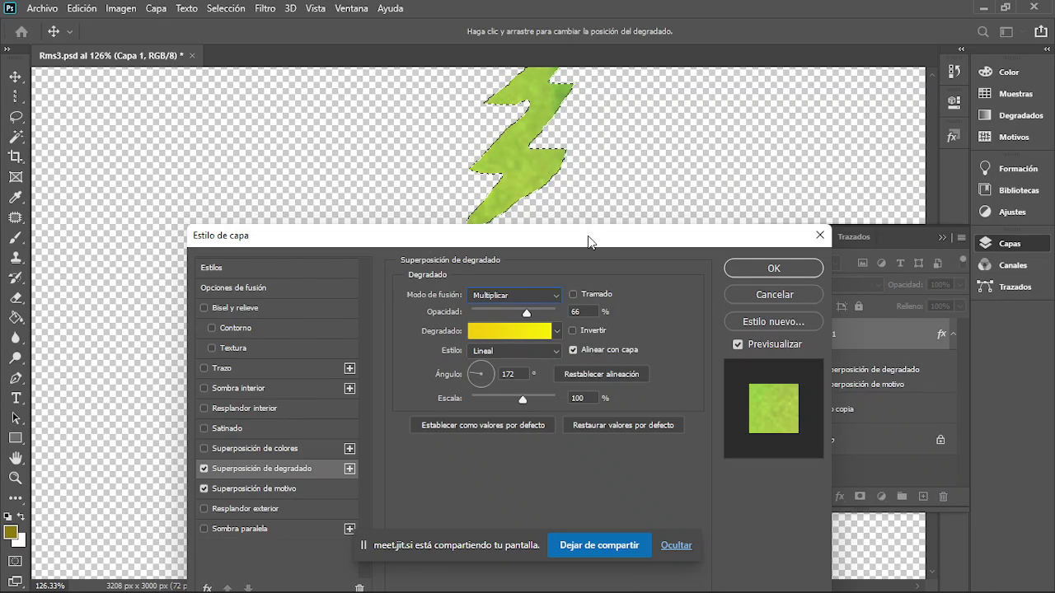
mouse_move(590, 240)
left_mouse_down()
mouse_move(653, 290)
mouse_move(554, 236)
left_mouse_up()
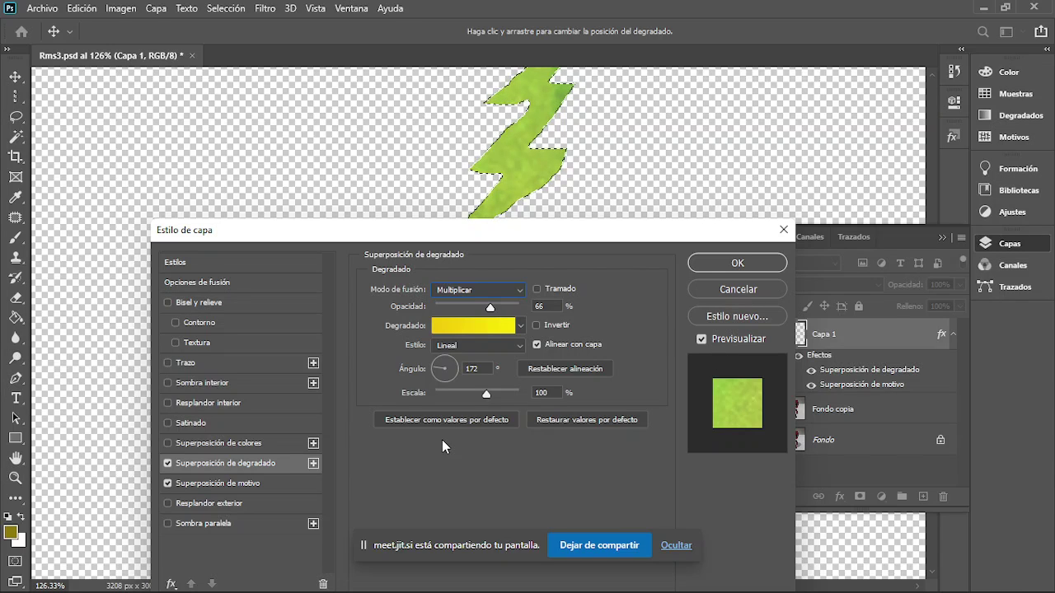
left_click(537, 289)
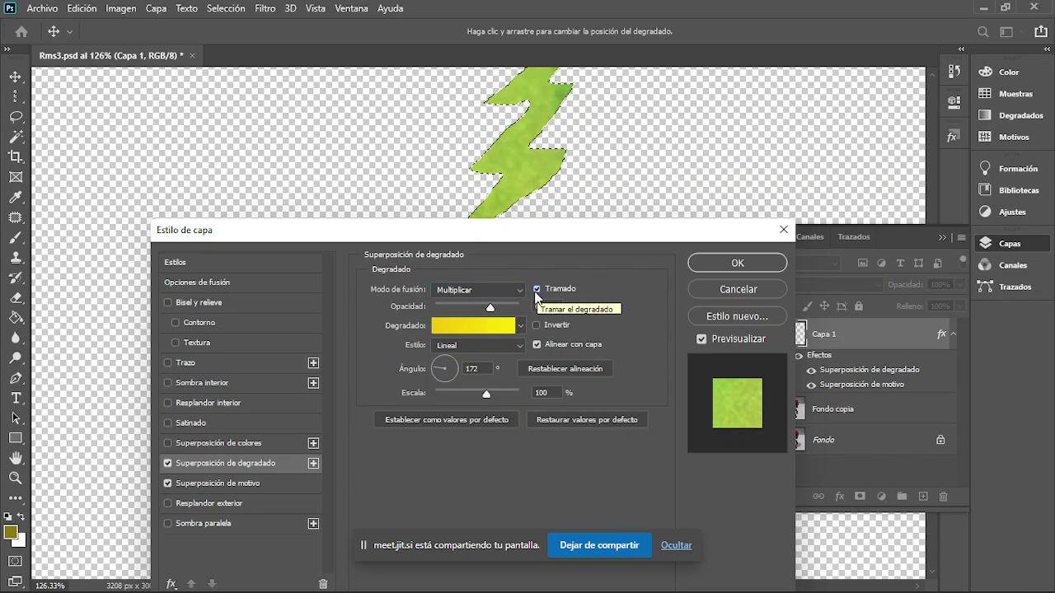
left_click(537, 289)
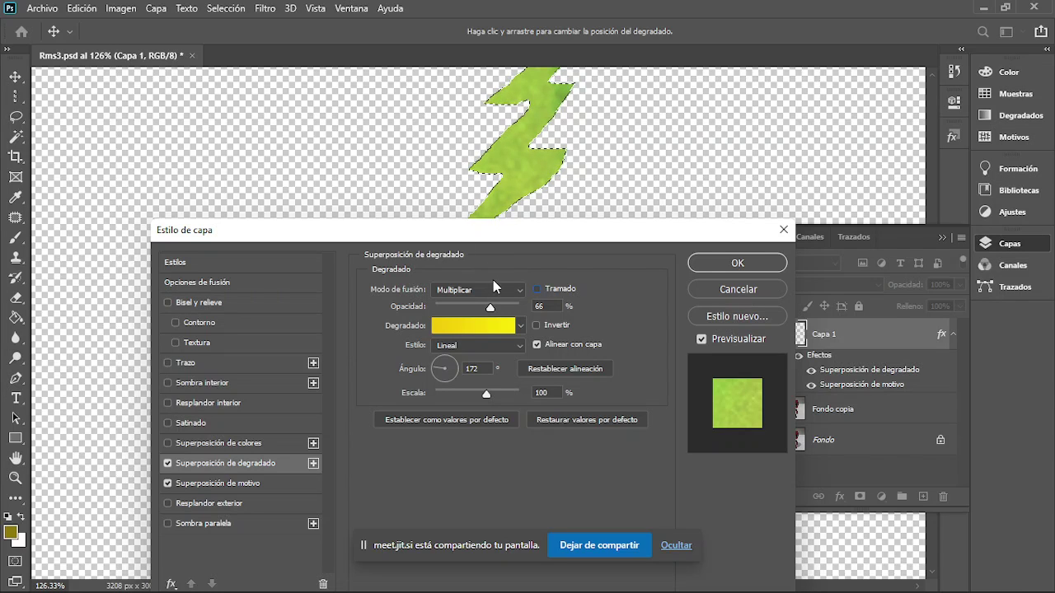
left_click(494, 287)
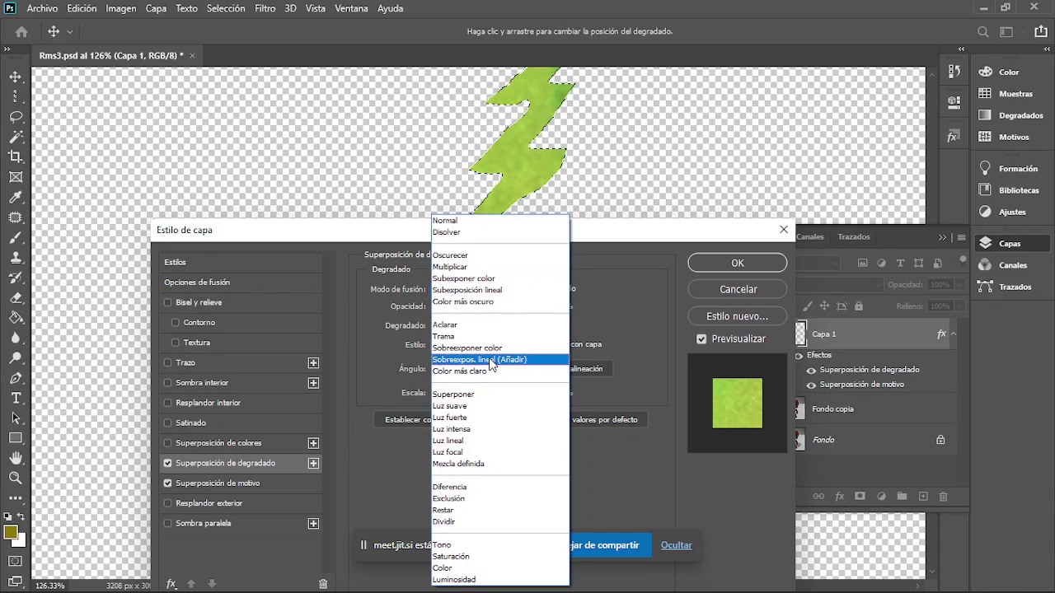
left_click(485, 277)
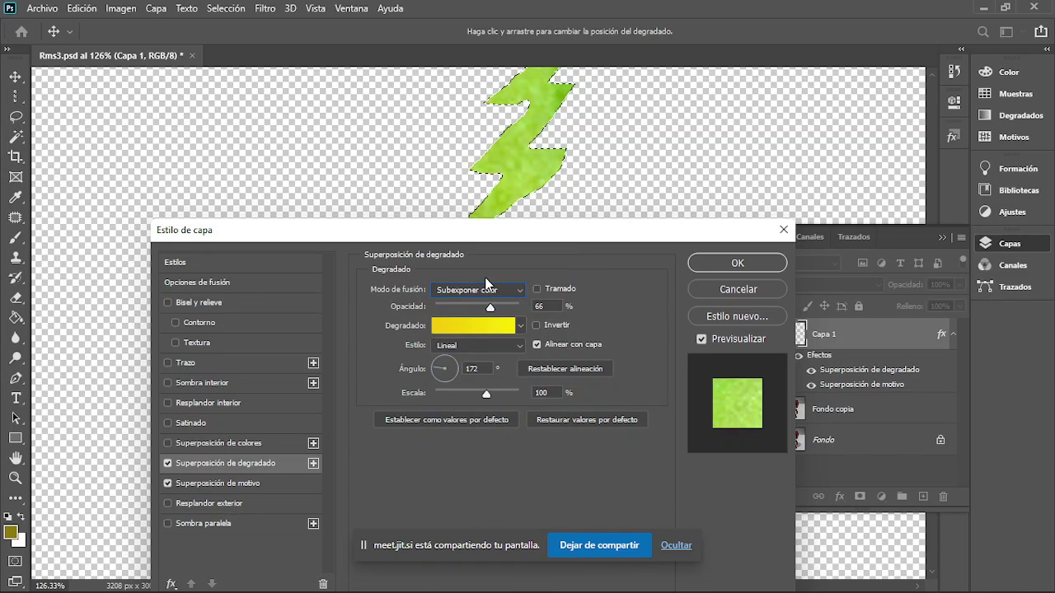
left_click(494, 289)
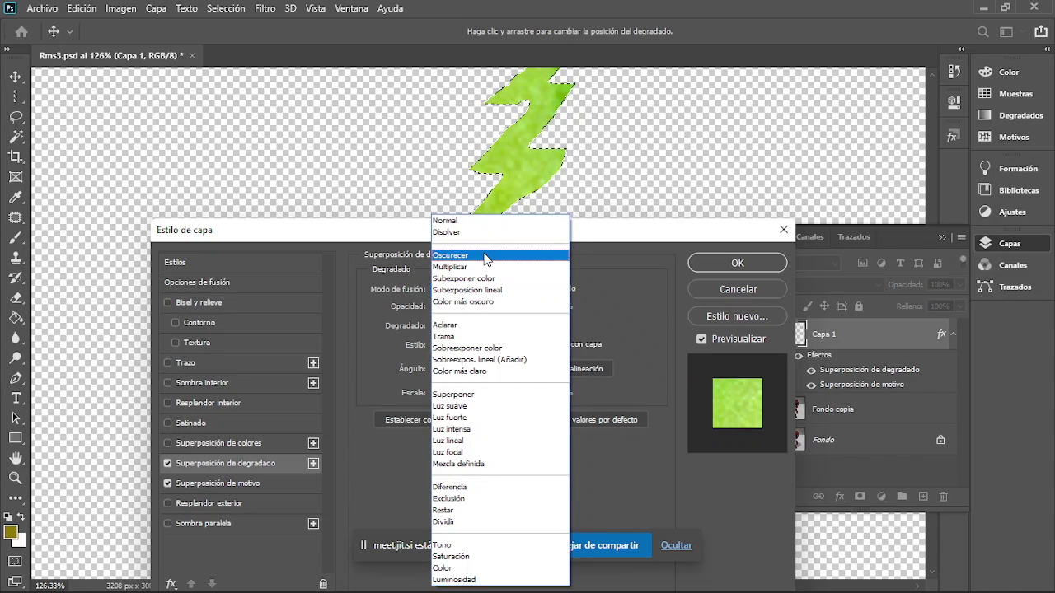
left_click(484, 265)
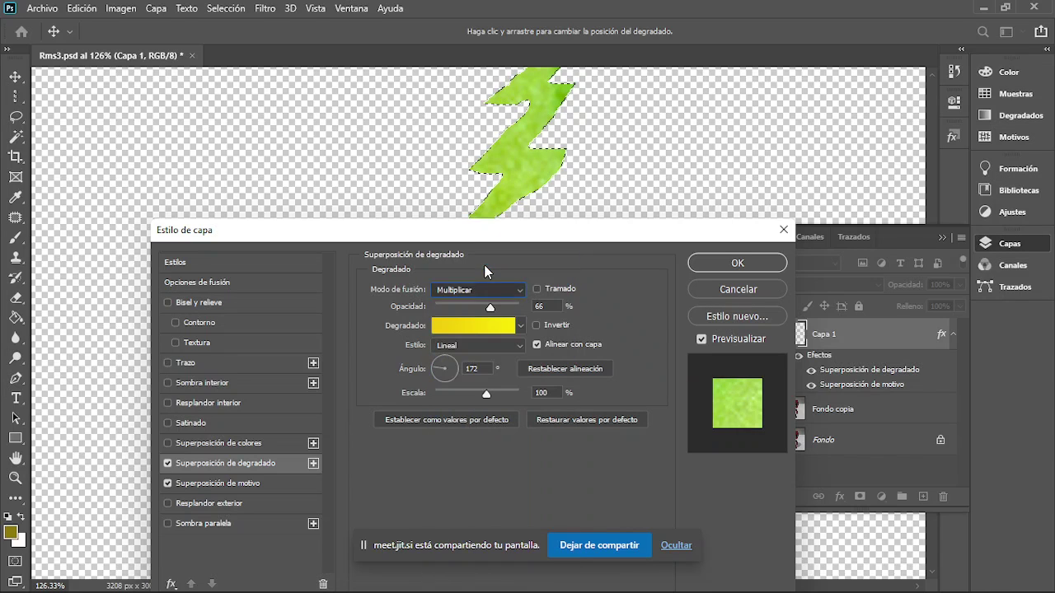
left_click(518, 291)
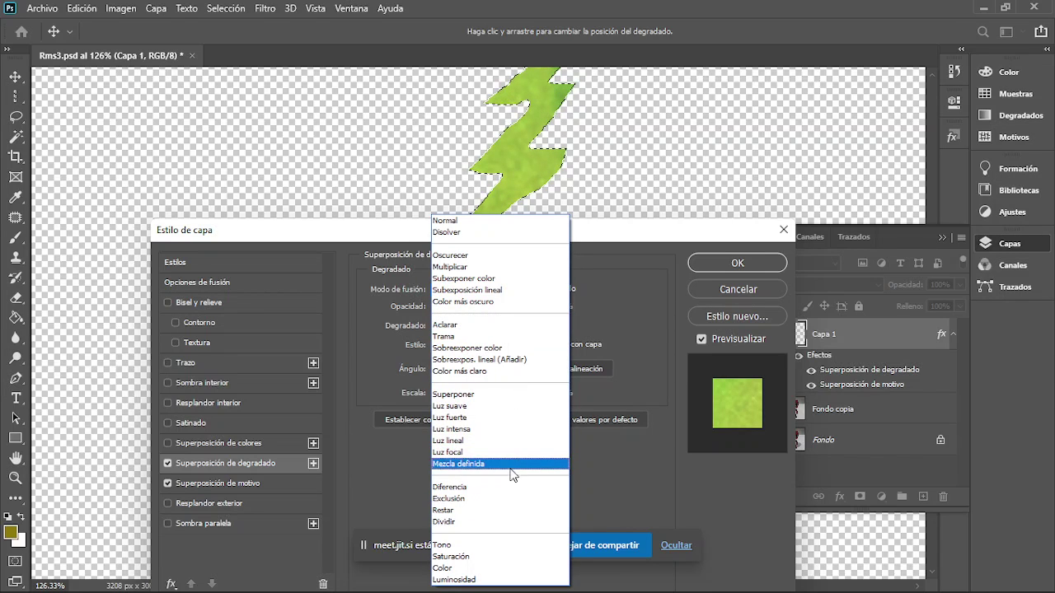
left_click(492, 558)
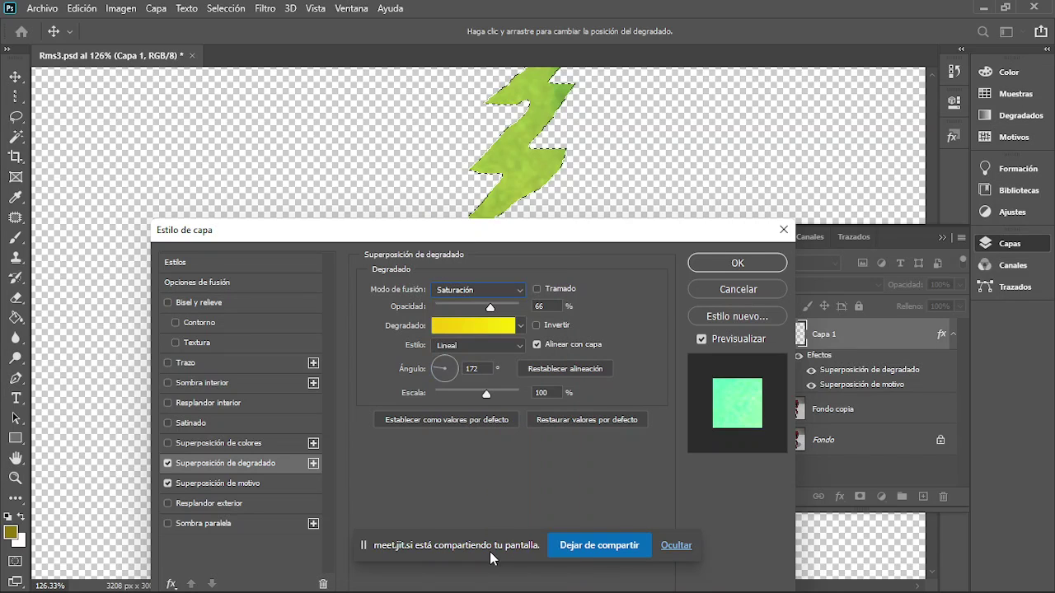
left_click(509, 290)
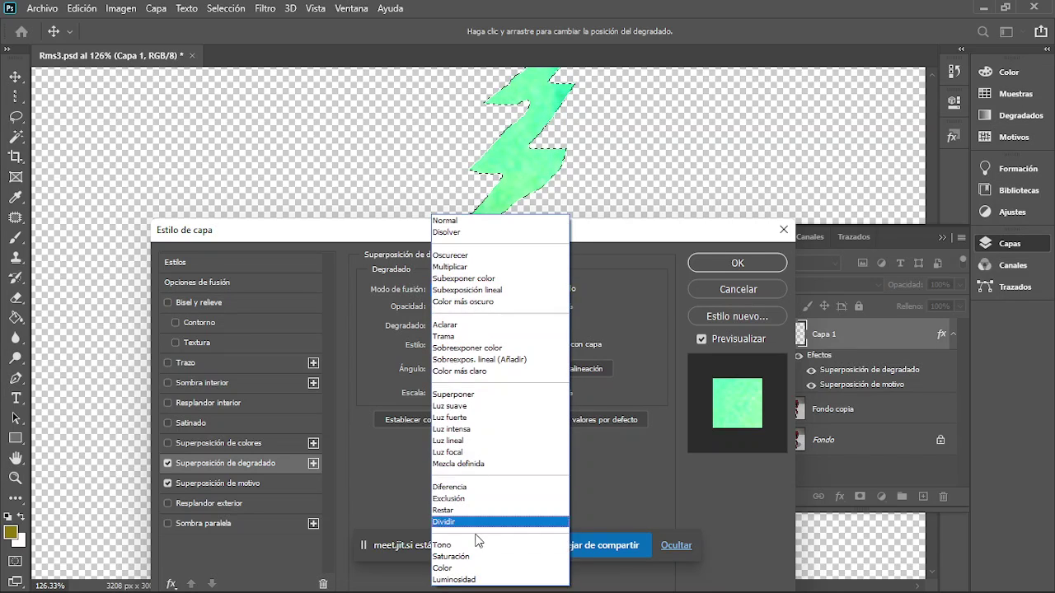
left_click(477, 541)
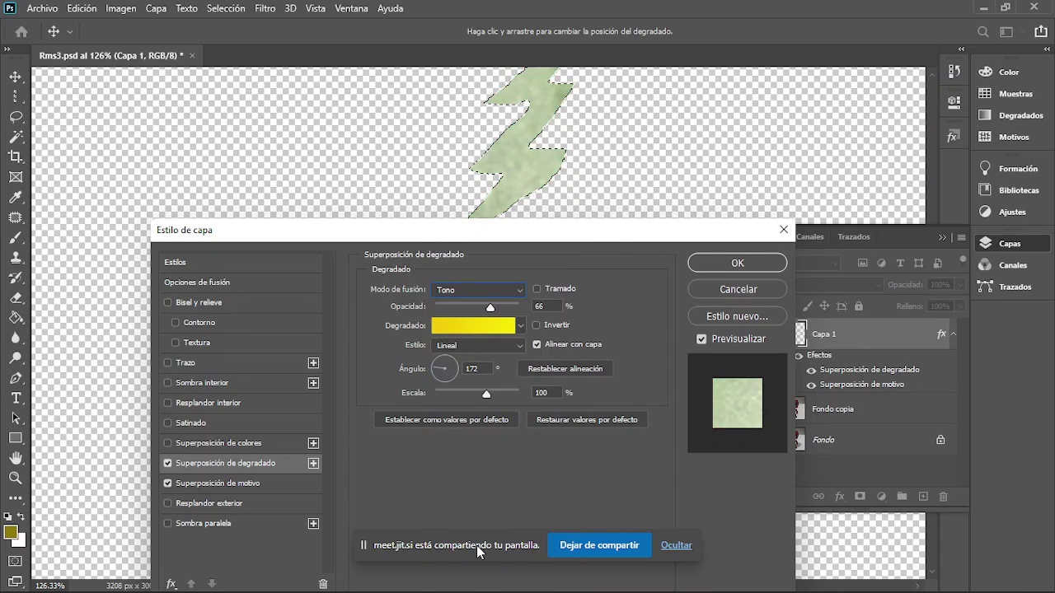
left_click(497, 289)
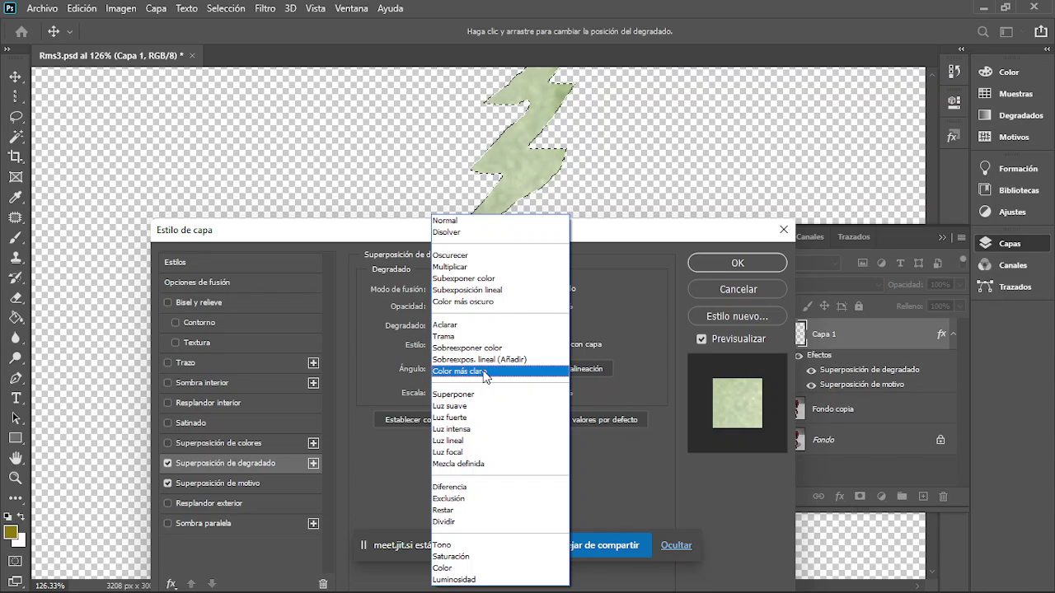
left_click(485, 372)
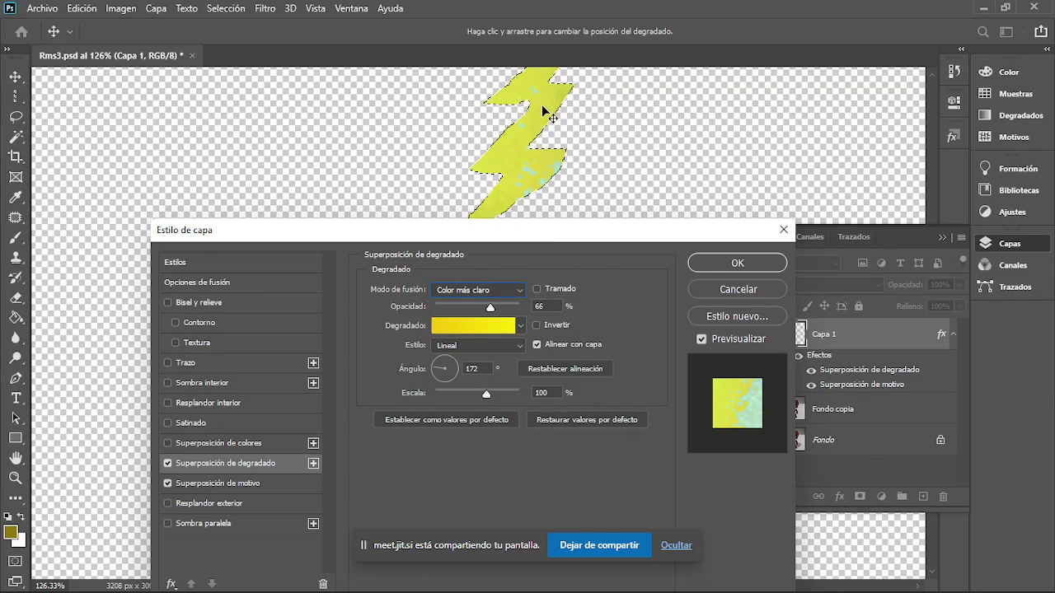
left_click_drag(536, 180, 541, 188)
left_click(510, 289)
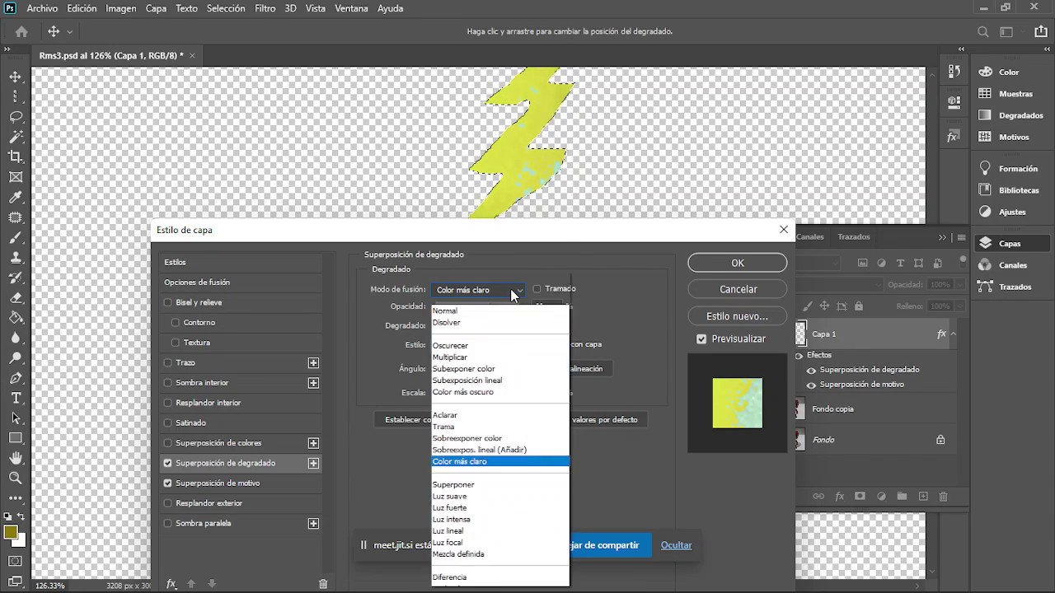
left_click(479, 232)
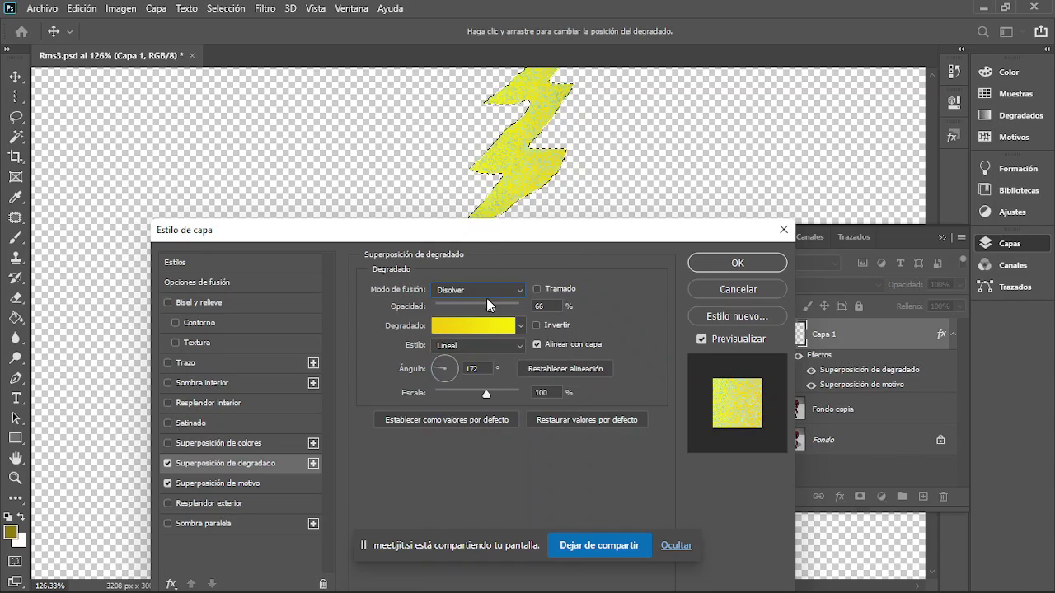
left_click(489, 293)
left_click(487, 256)
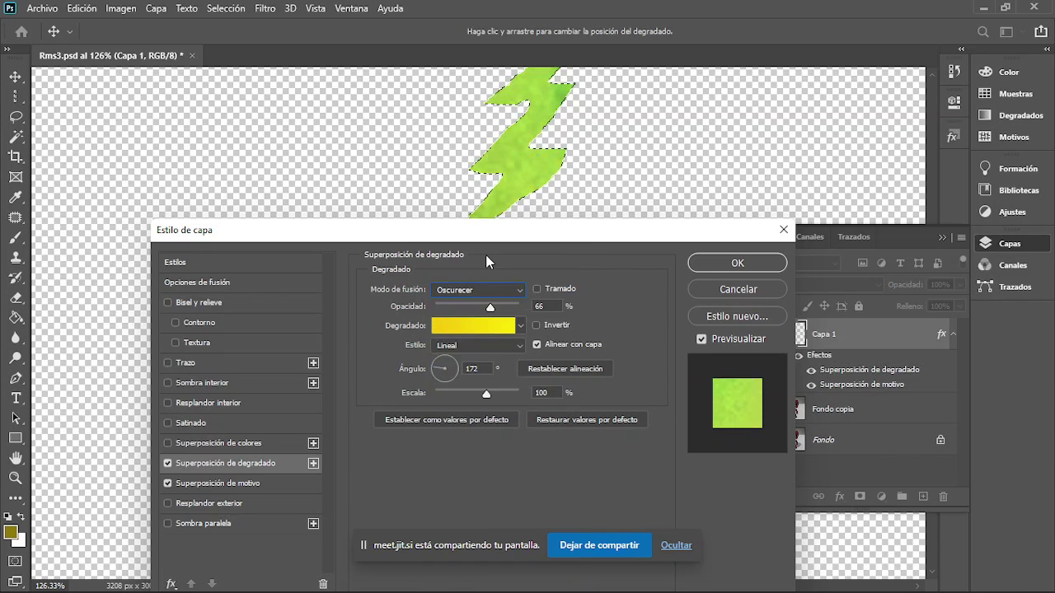
left_click(486, 289)
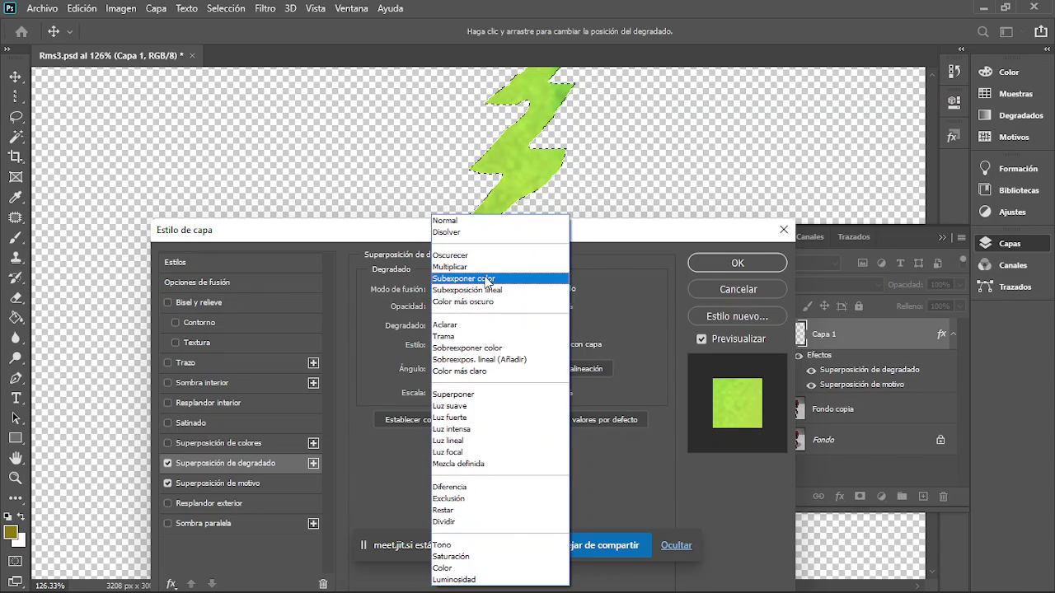
left_click(485, 268)
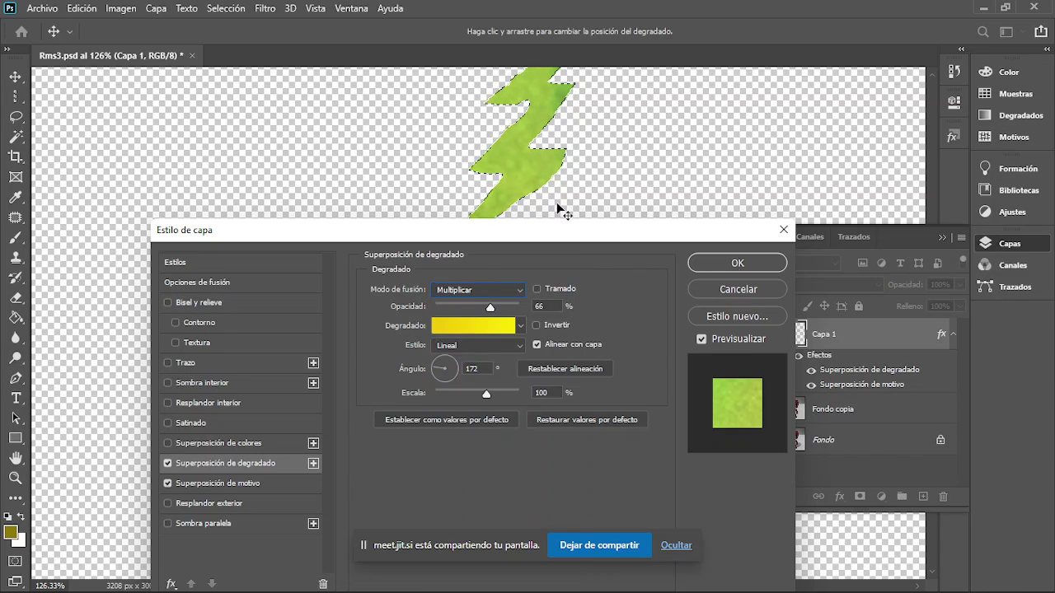
left_click_drag(563, 231, 559, 305)
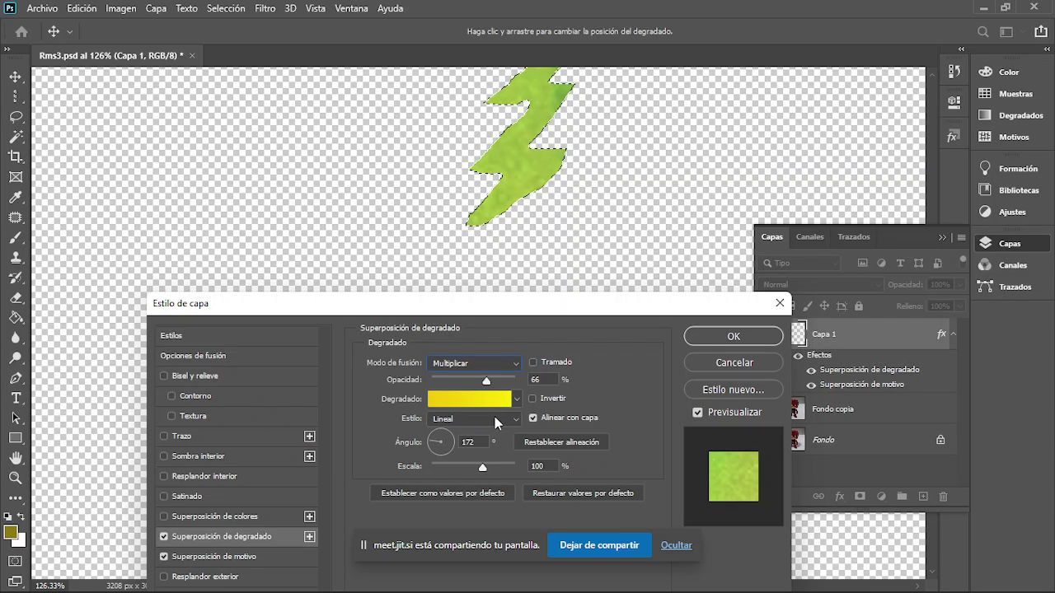
Step: Apply the yellow-to-red Naranjas gradient preset to the bolt's overlay, after trying others
left_click(517, 400)
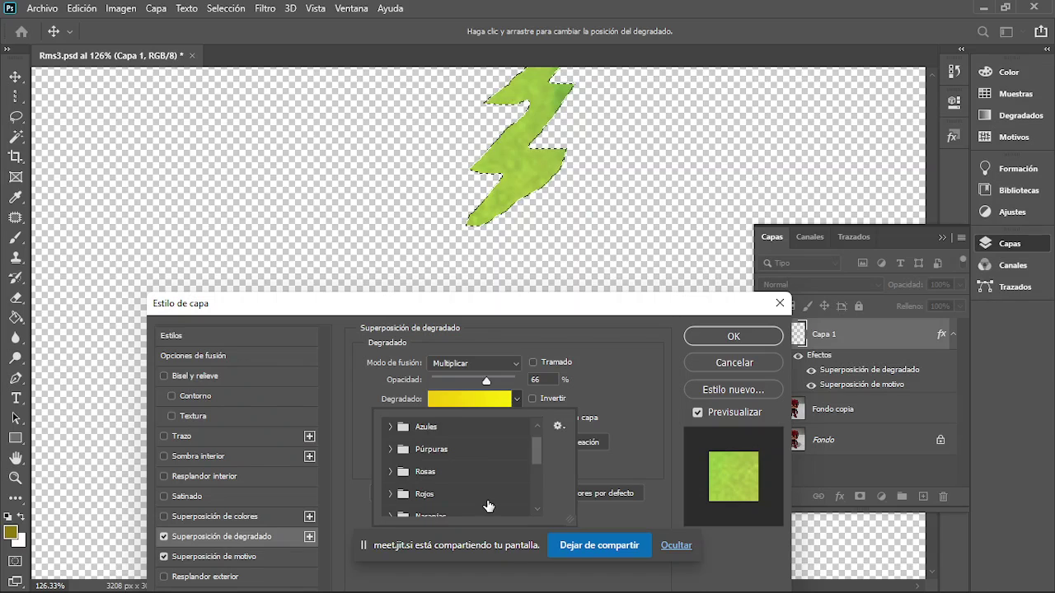
scroll(481, 492, "down", 2)
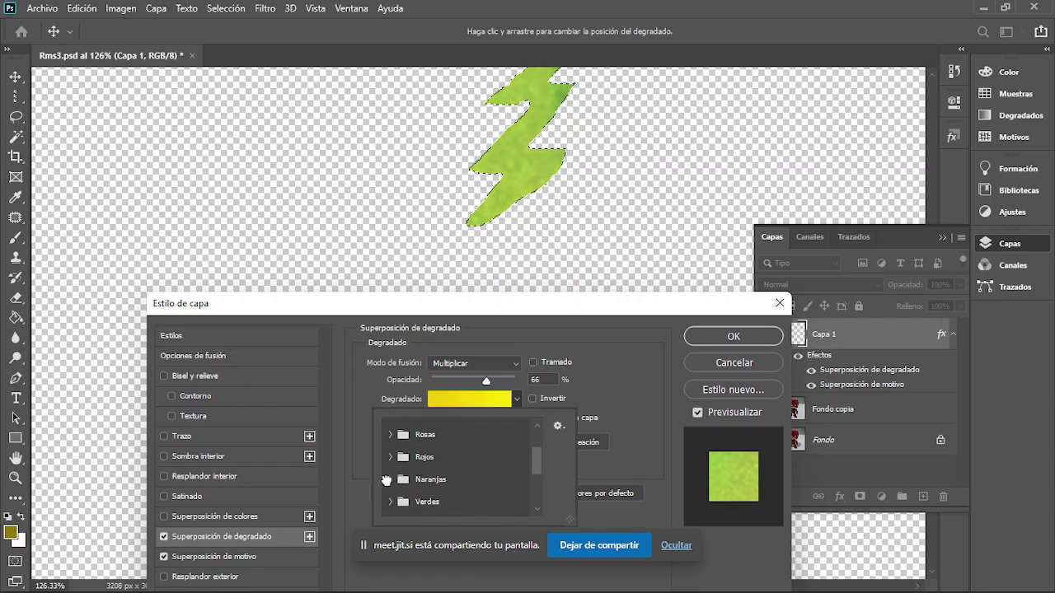
left_click(404, 481)
left_click(509, 503)
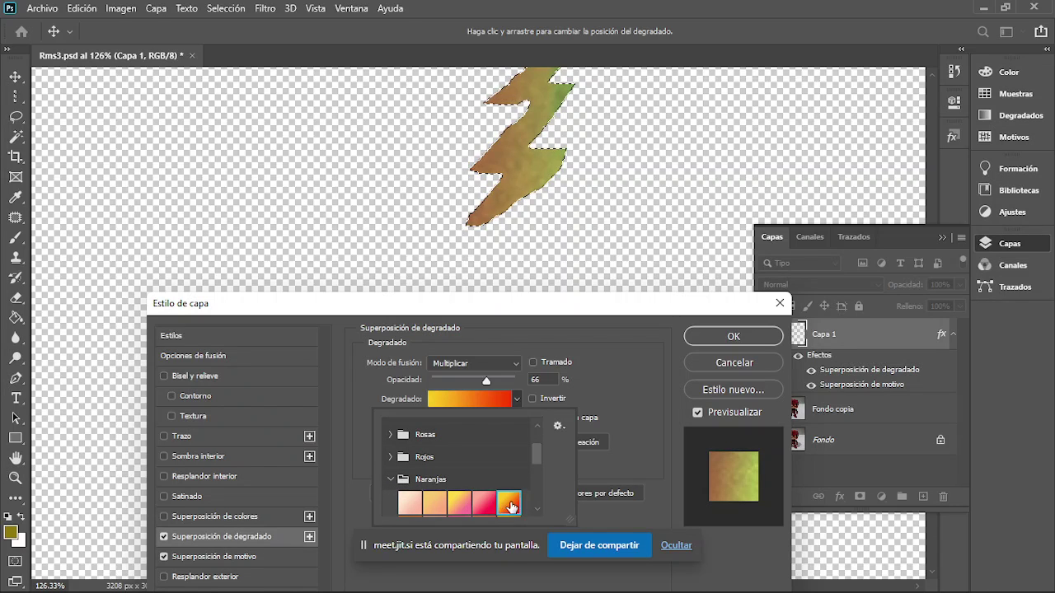
scroll(508, 494, "down", 2)
scroll(495, 474, "down", 1)
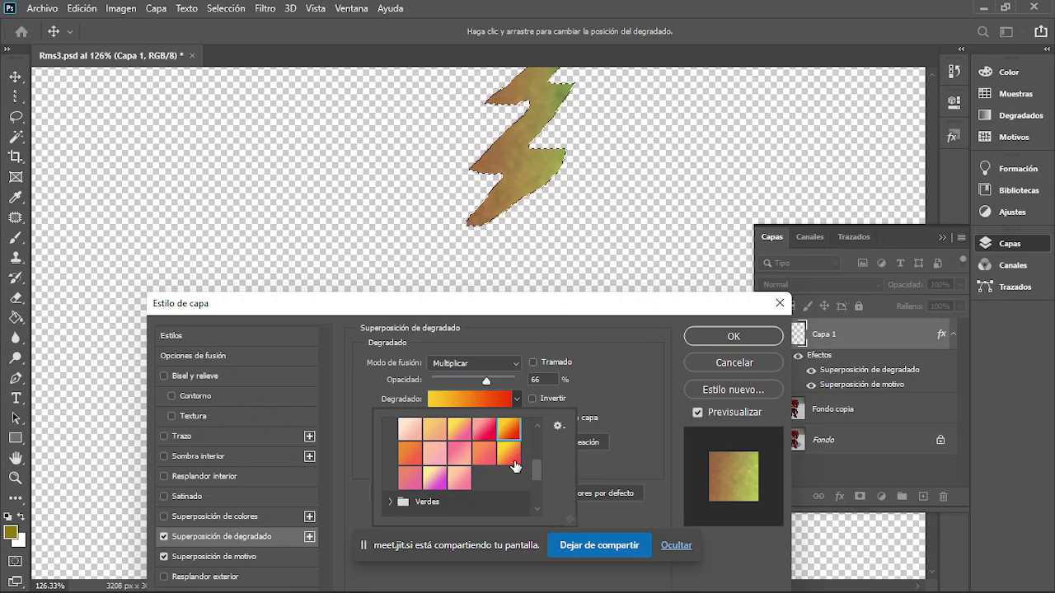
left_click(508, 457)
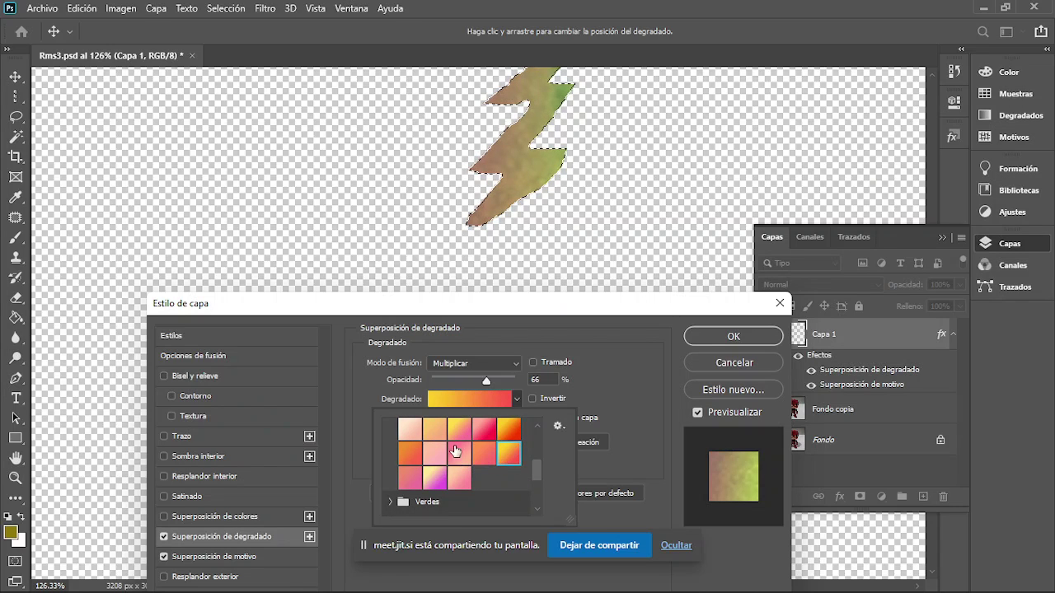
left_click(408, 455)
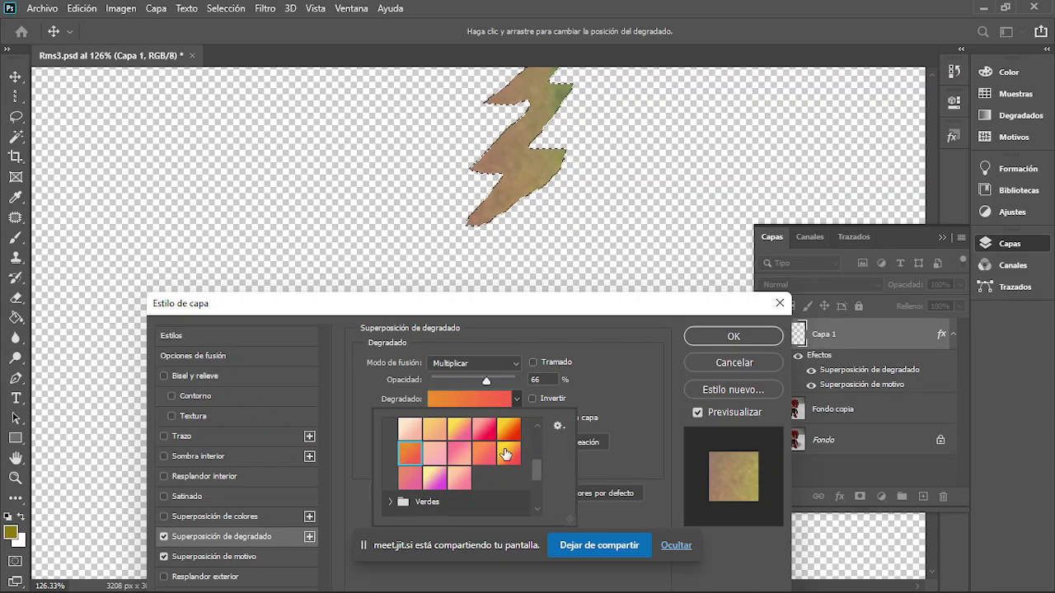
left_click(508, 429)
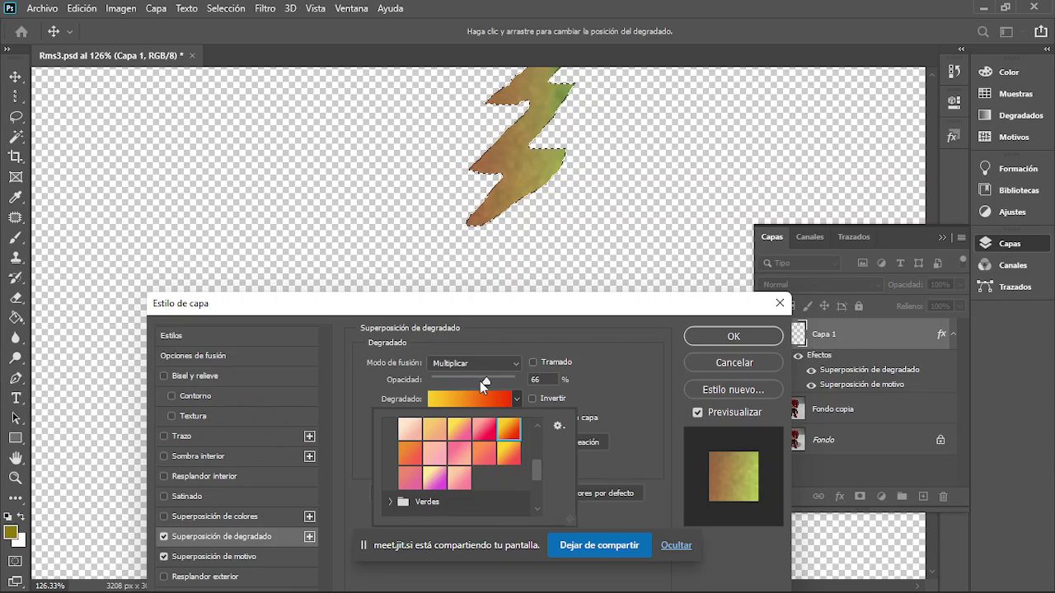
Step: Raise the overlay opacity to 87% and set its blend mode to Luz suave
mouse_move(480, 381)
left_mouse_down()
mouse_move(515, 380)
mouse_move(504, 384)
left_mouse_up()
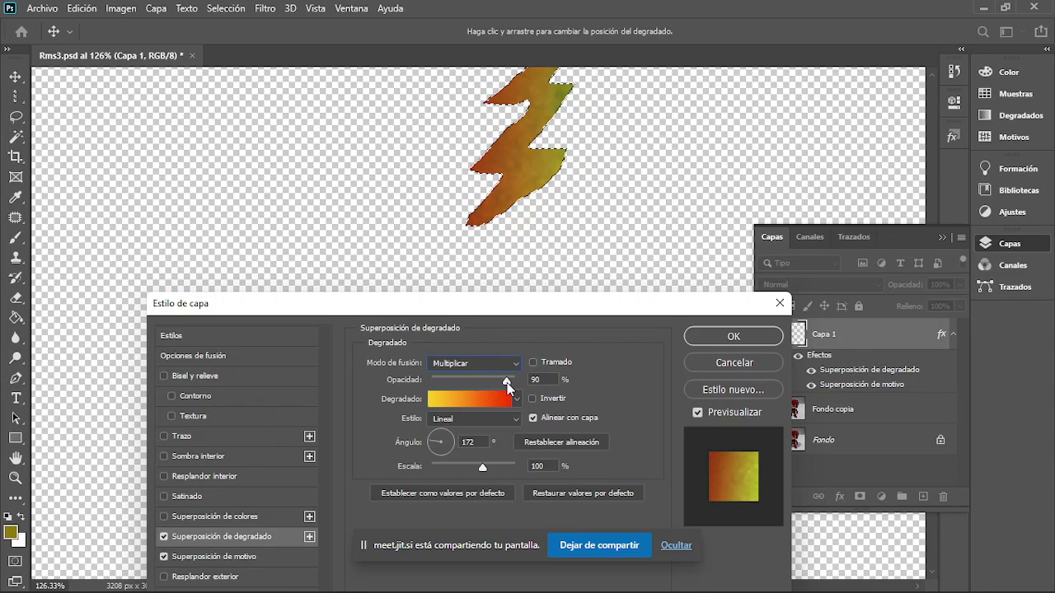
left_click(509, 363)
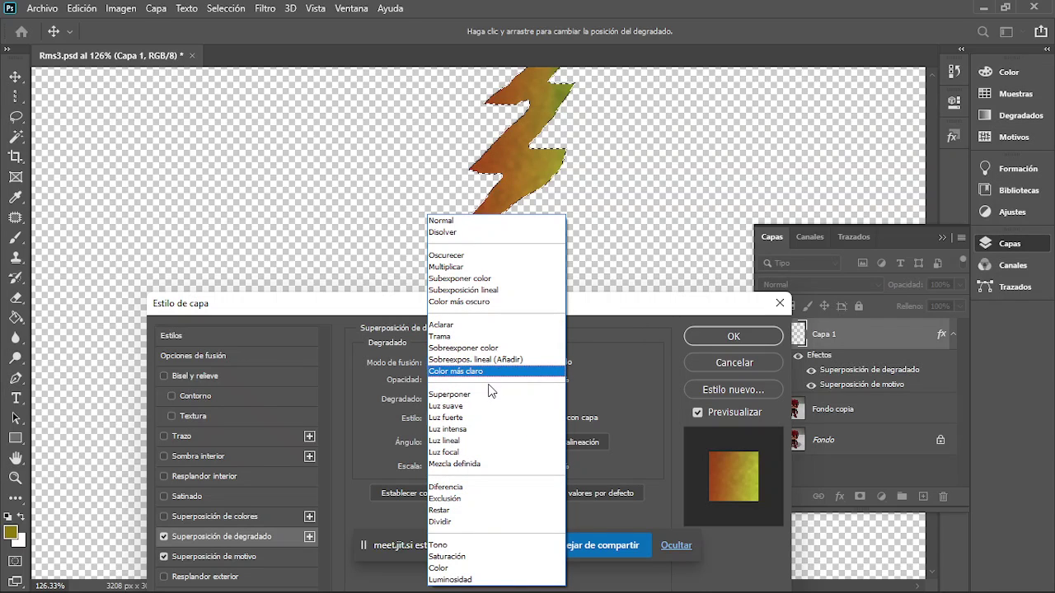
left_click(490, 395)
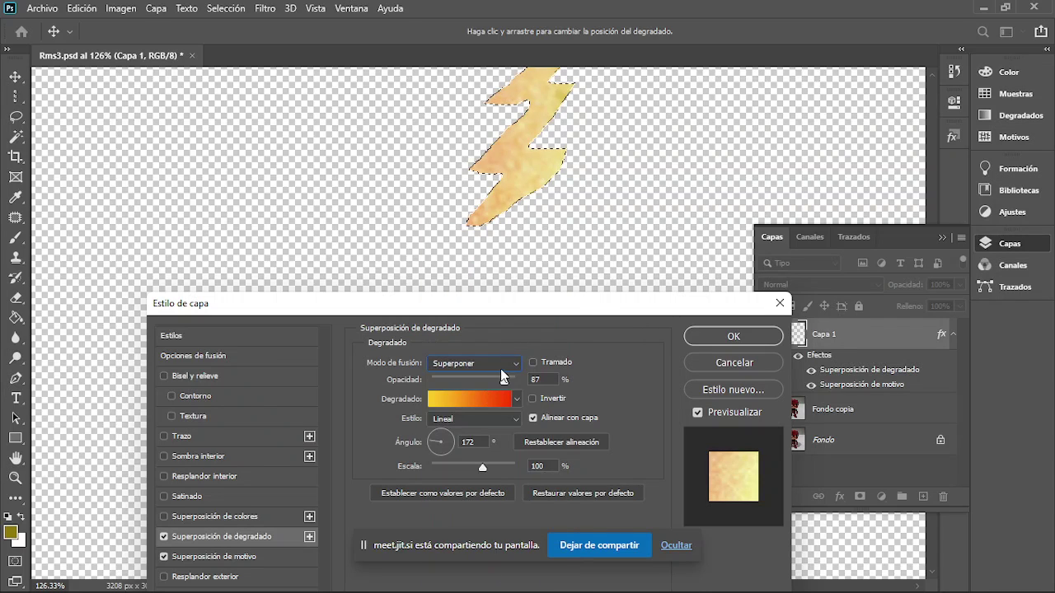
left_click(496, 365)
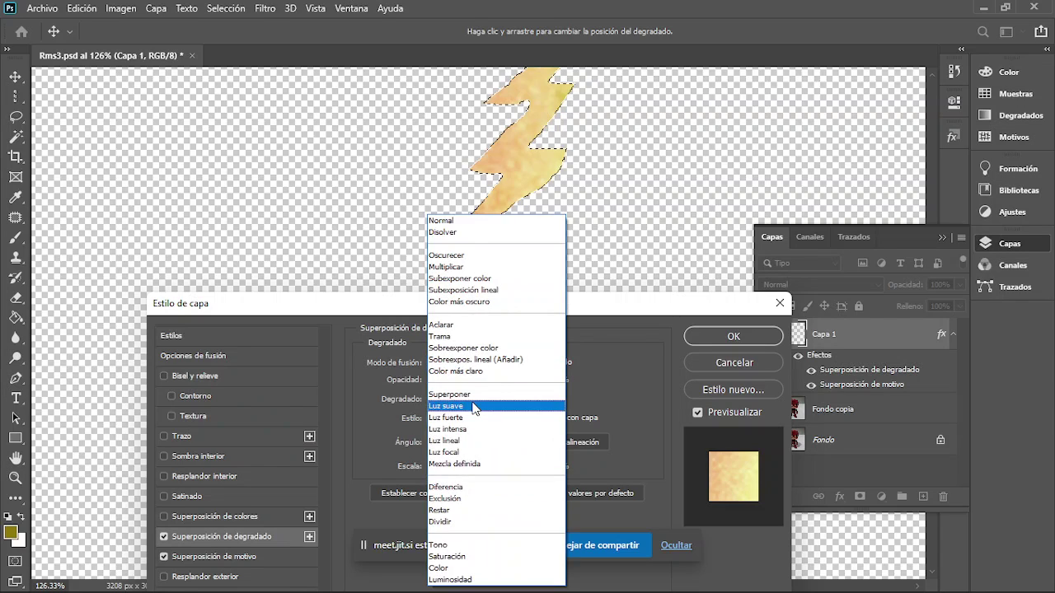
left_click(484, 406)
left_click(479, 363)
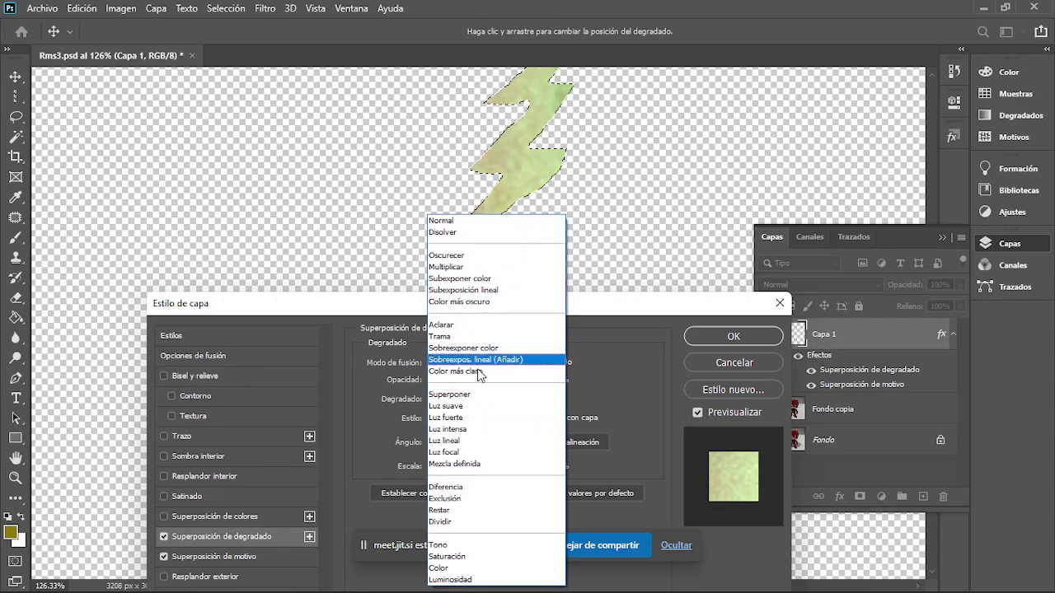
left_click(473, 411)
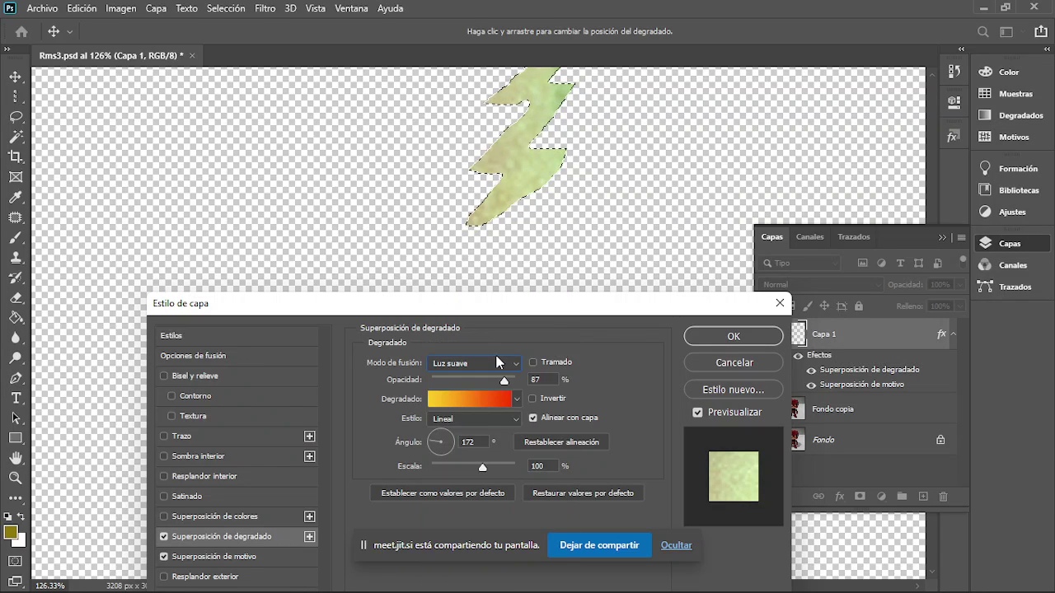
left_click(476, 364)
Step: Set the Gradient Overlay to Luz fuerte with its red stop yellow (f8e400), 85% opacity, -28° angle
left_click(476, 418)
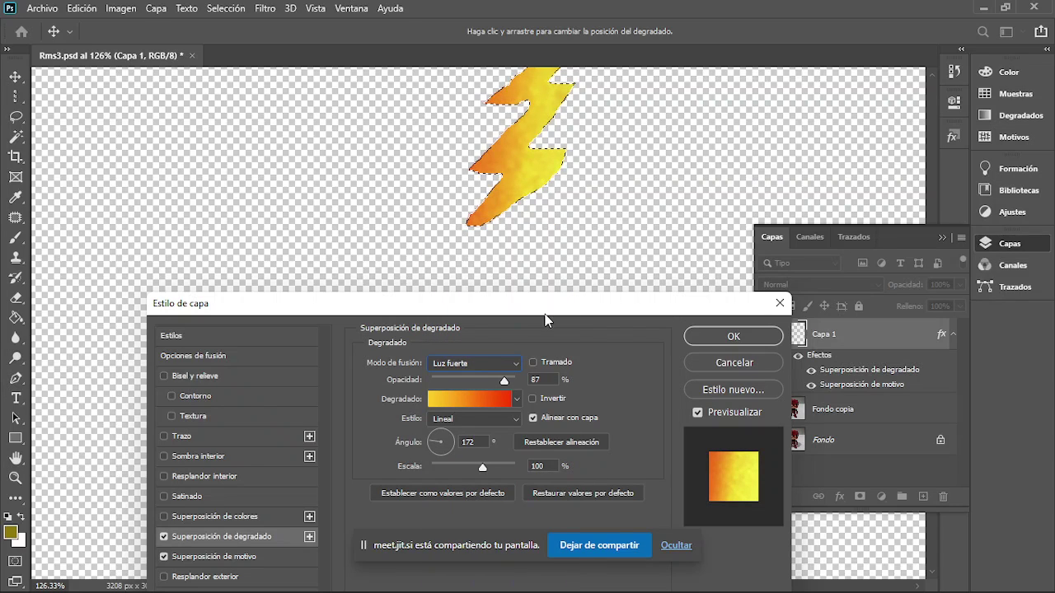
left_click(476, 399)
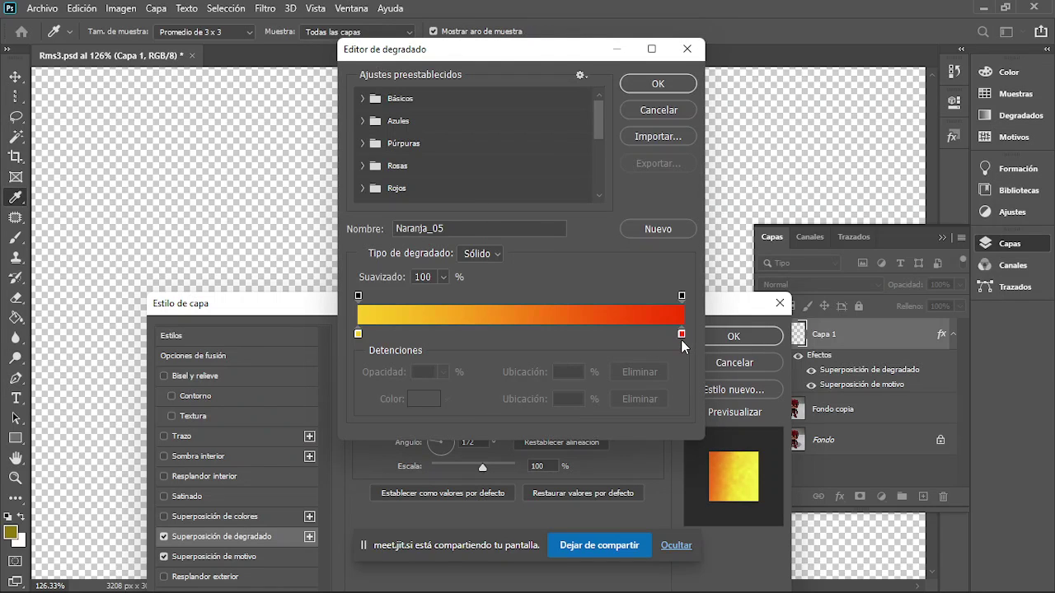
left_click(682, 334)
double_click(682, 334)
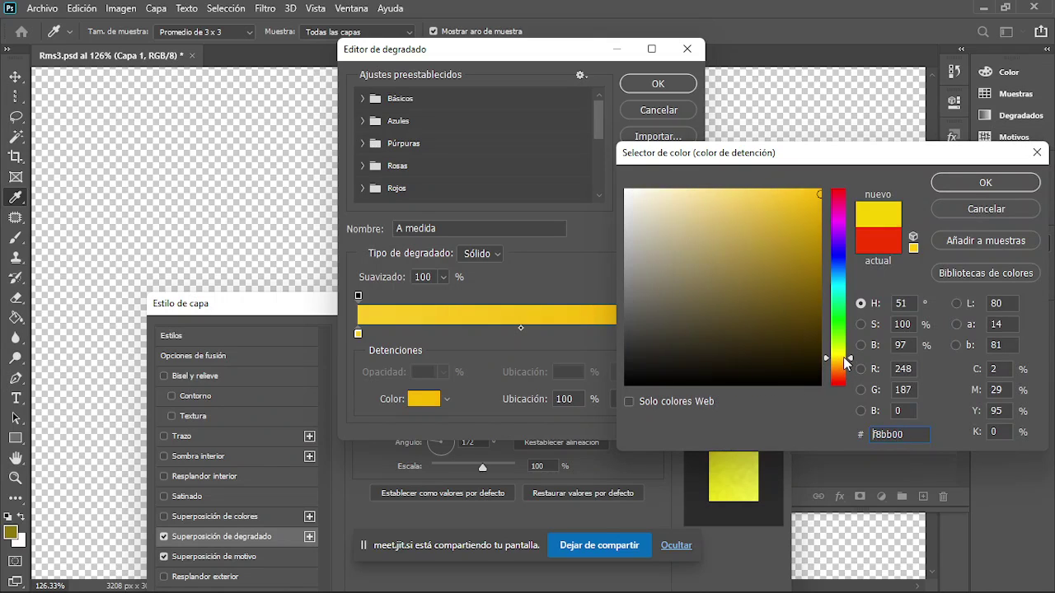
left_click_drag(844, 364, 844, 364)
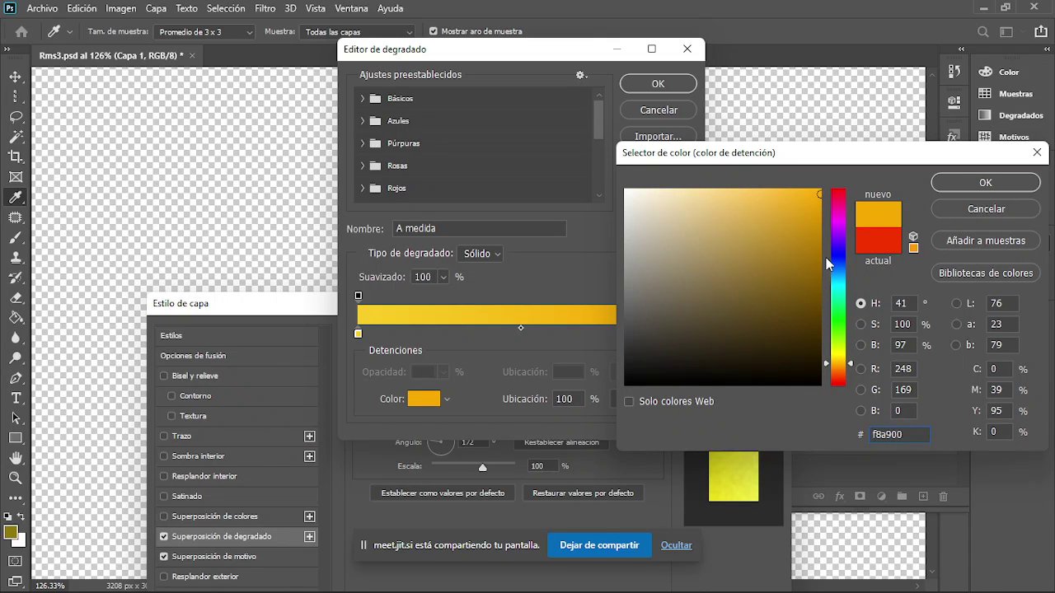
left_click_drag(840, 364, 841, 360)
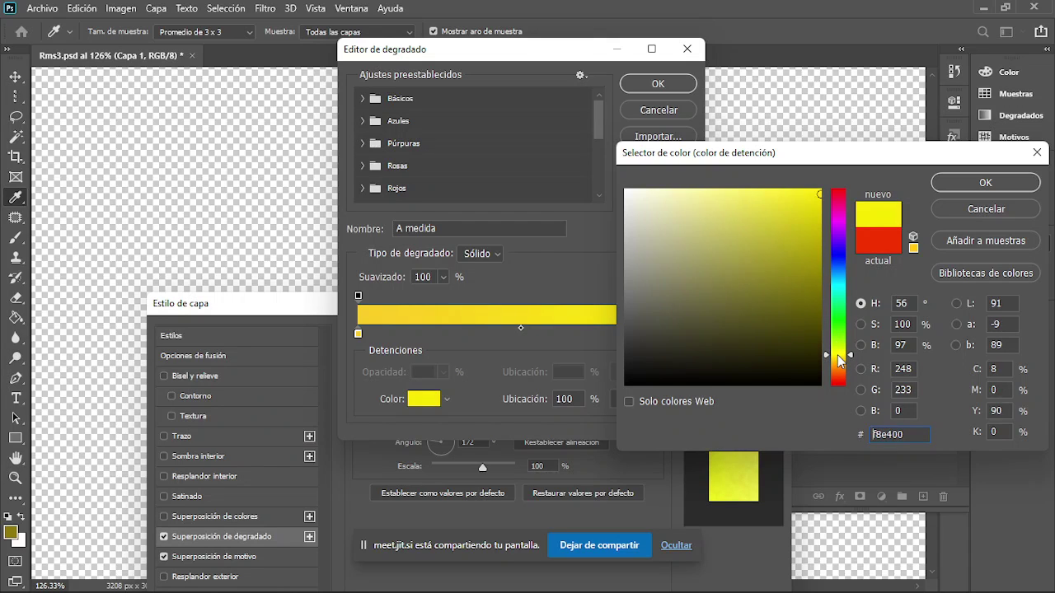
left_click(985, 182)
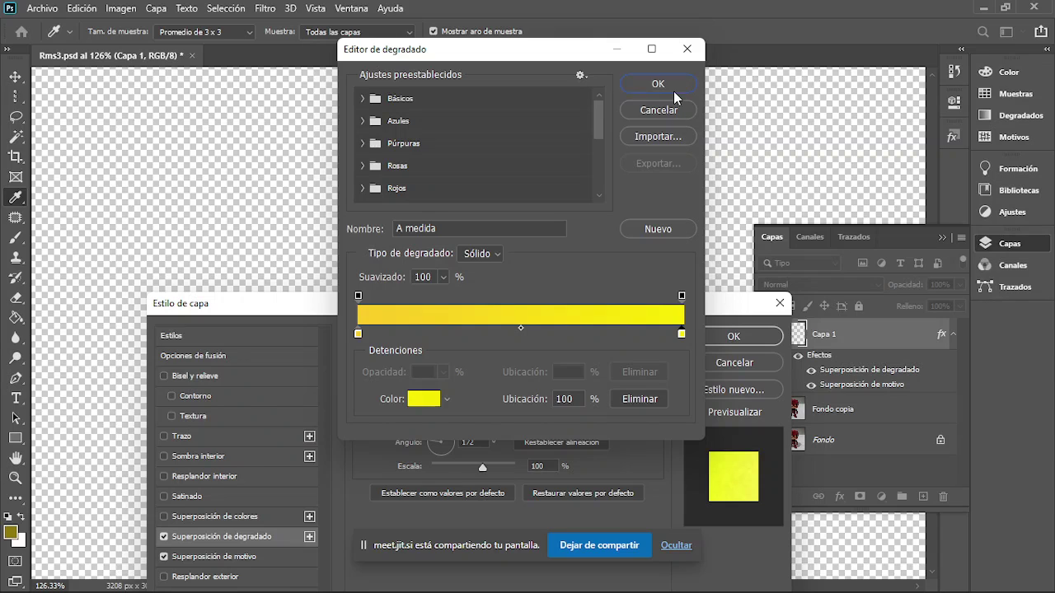
left_click(673, 91)
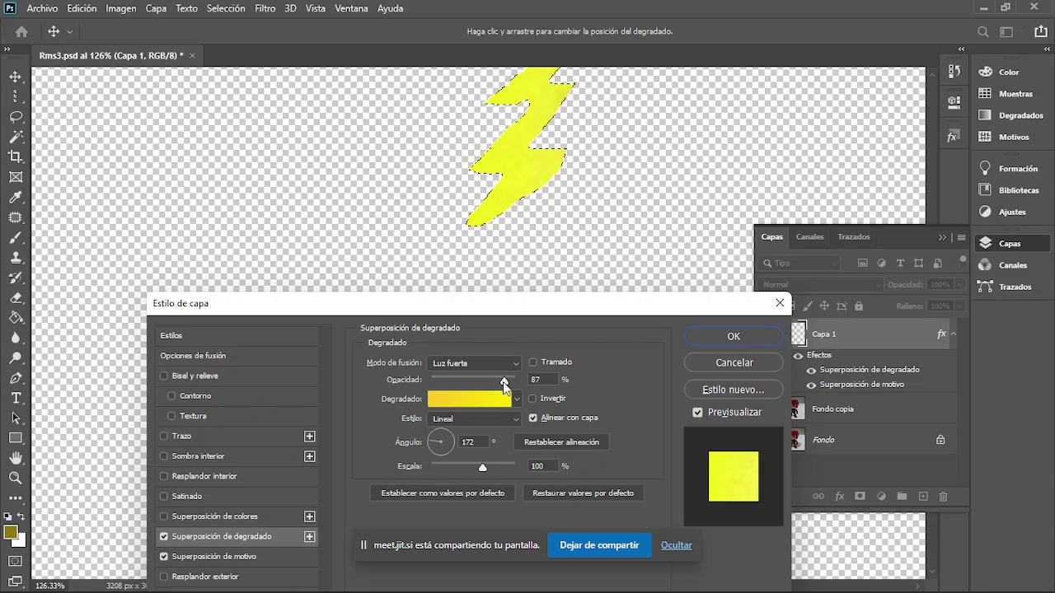
left_click_drag(504, 382, 504, 387)
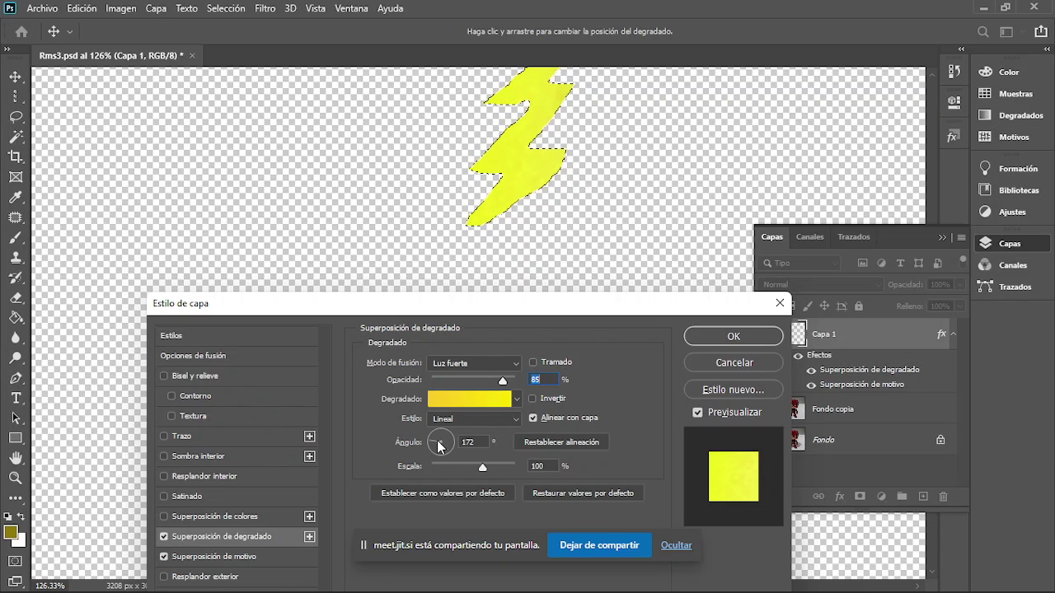
left_click_drag(445, 443, 465, 455)
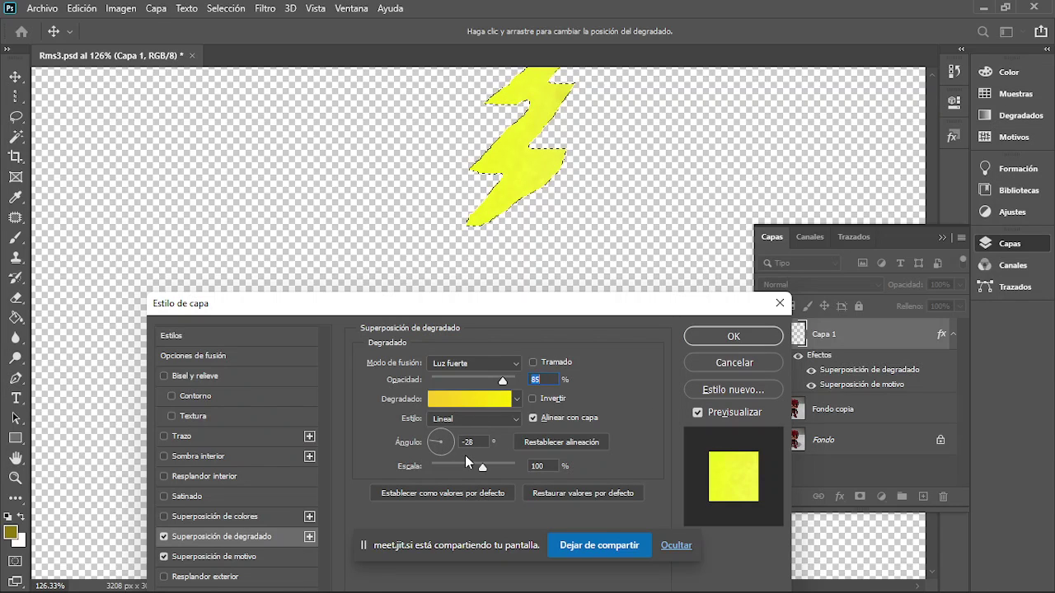
Step: Apply the gradient overlay settings and close Layer Style
left_click(734, 339)
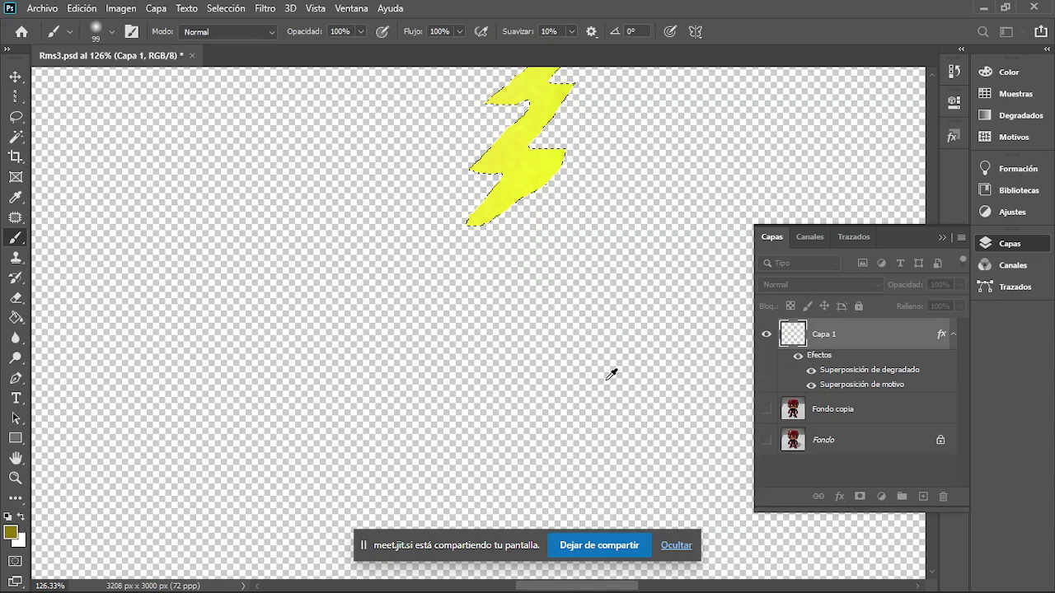
scroll(608, 370, "down", 2)
scroll(594, 283, "down", 1)
scroll(589, 266, "down", 1)
scroll(590, 266, "down", 2)
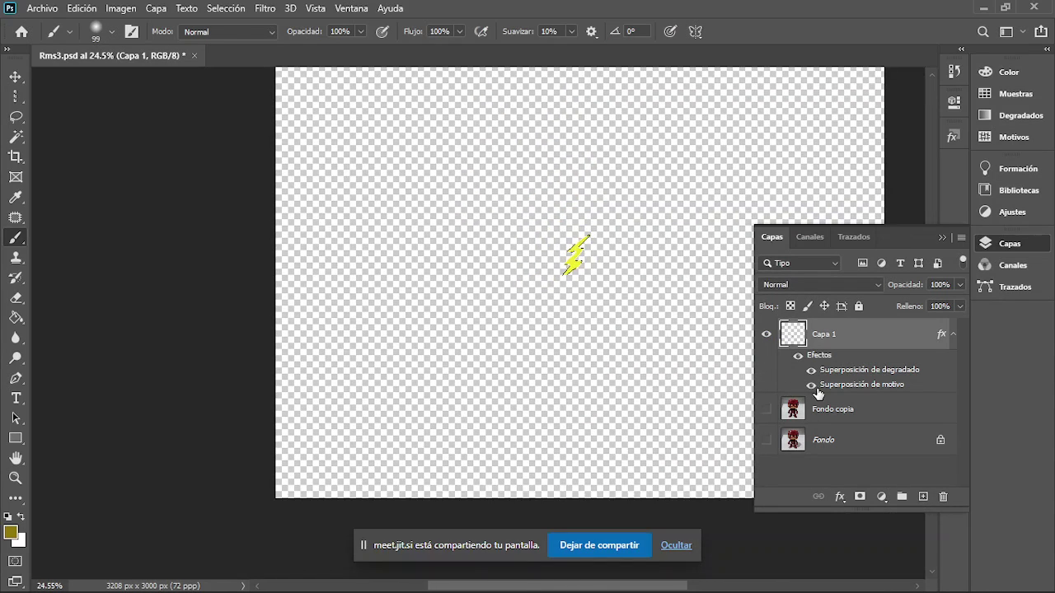
Step: Make Fondo copia visible and inspect the yellow bolt on the figurine's chest emblem
left_click(766, 410)
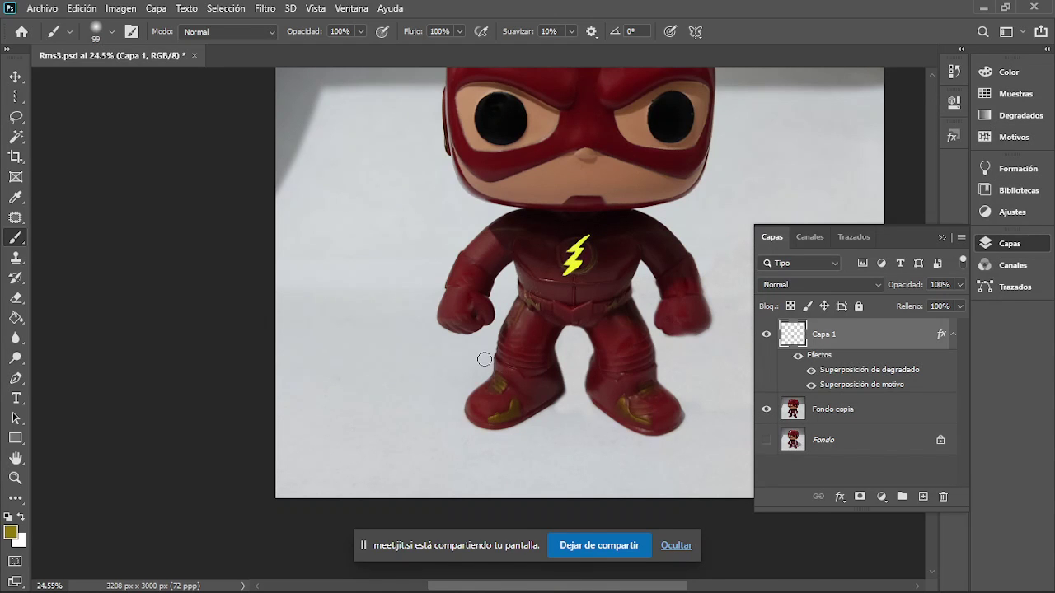
scroll(602, 241, "up", 5)
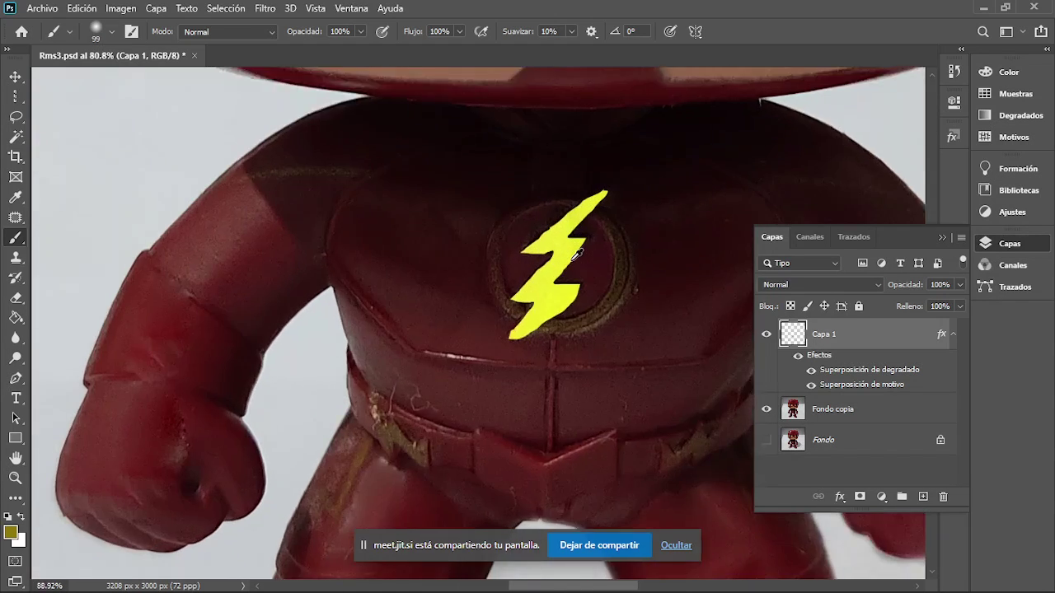
scroll(575, 256, "up", 2)
scroll(576, 256, "up", 2)
scroll(575, 255, "up", 2)
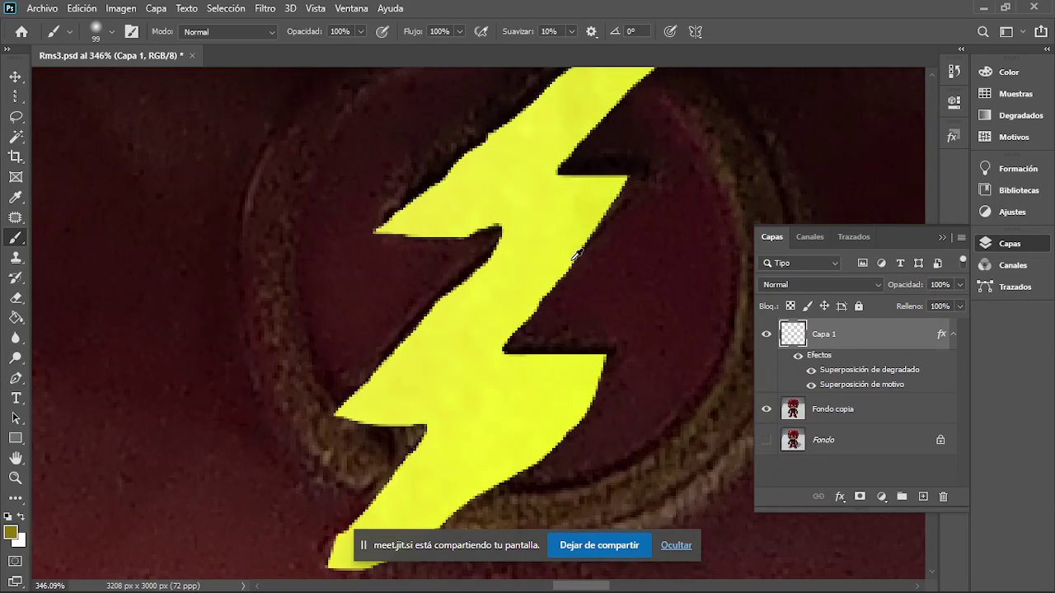
scroll(575, 255, "down", 2)
scroll(576, 256, "down", 2)
scroll(577, 256, "down", 2)
scroll(579, 256, "down", 2)
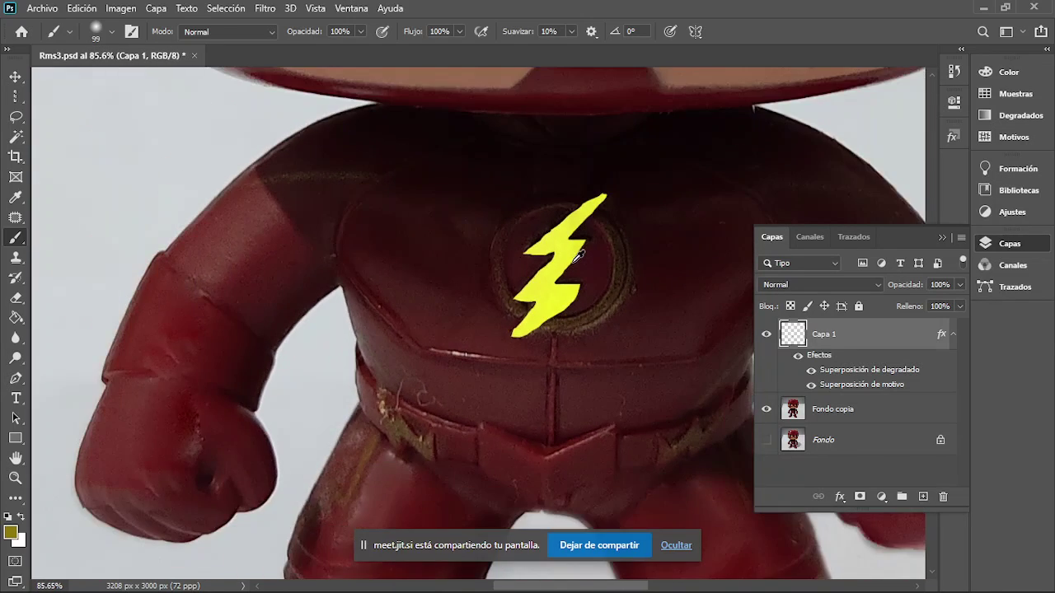
scroll(580, 256, "down", 2)
scroll(580, 255, "down", 2)
scroll(580, 256, "down", 2)
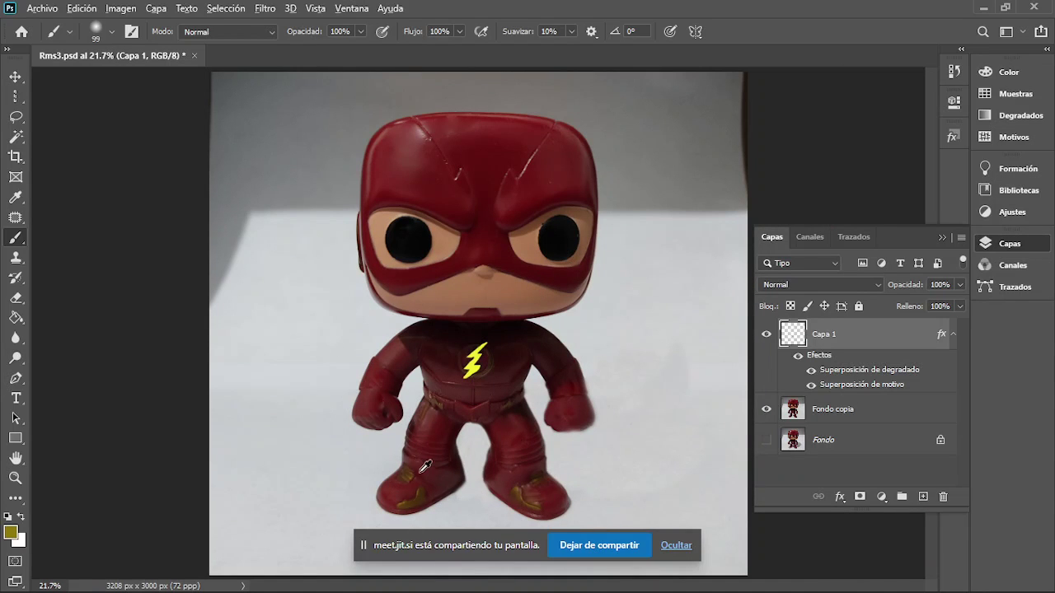
scroll(425, 466, "up", 2)
scroll(429, 460, "up", 2)
scroll(430, 460, "up", 1)
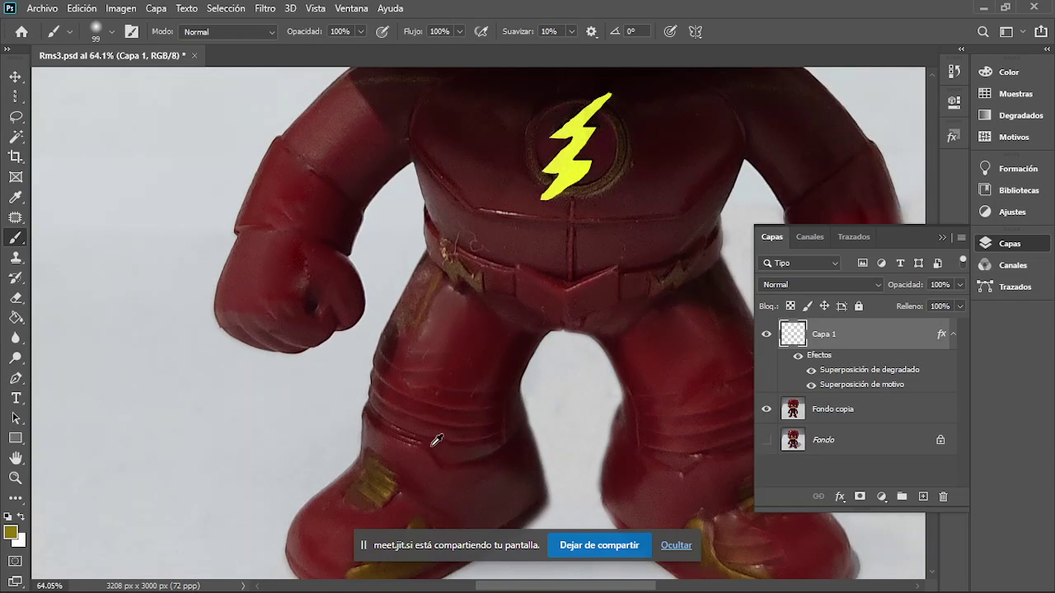
scroll(483, 377, "down", 1)
scroll(483, 377, "down", 1)
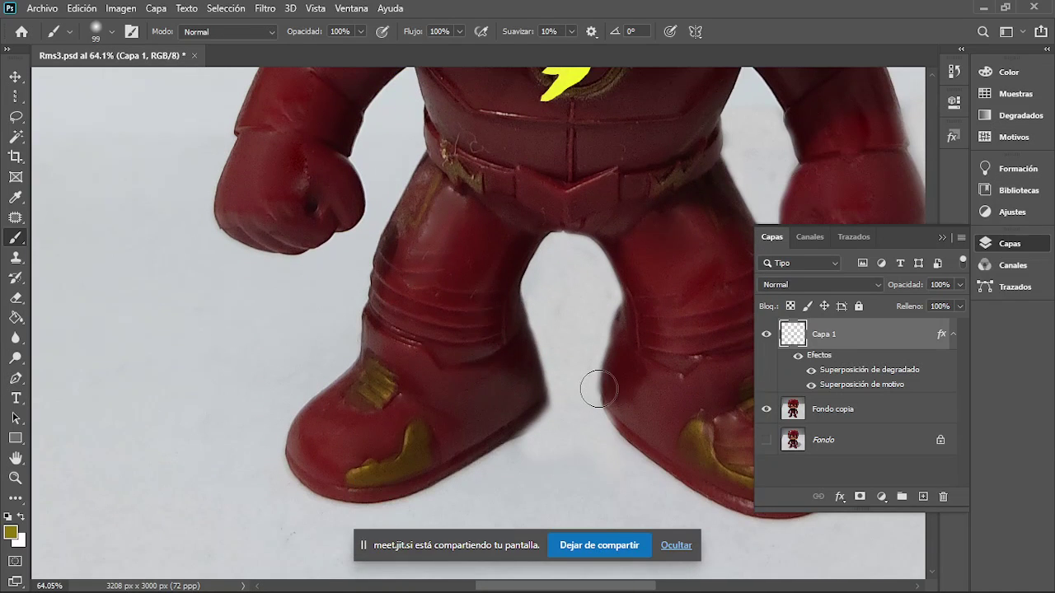
scroll(599, 389, "up", 1)
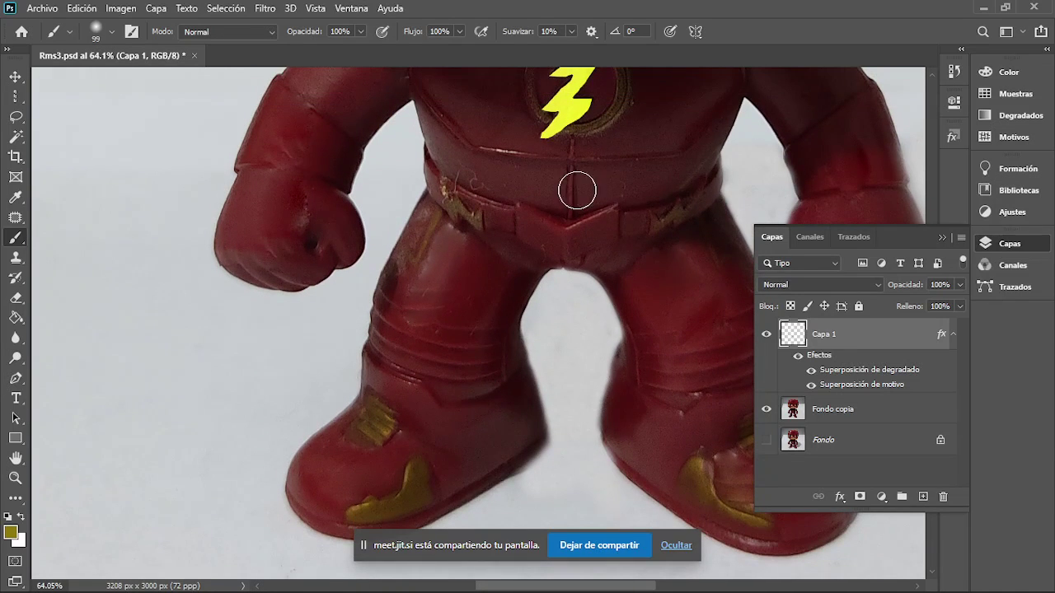
scroll(579, 289, "up", 2)
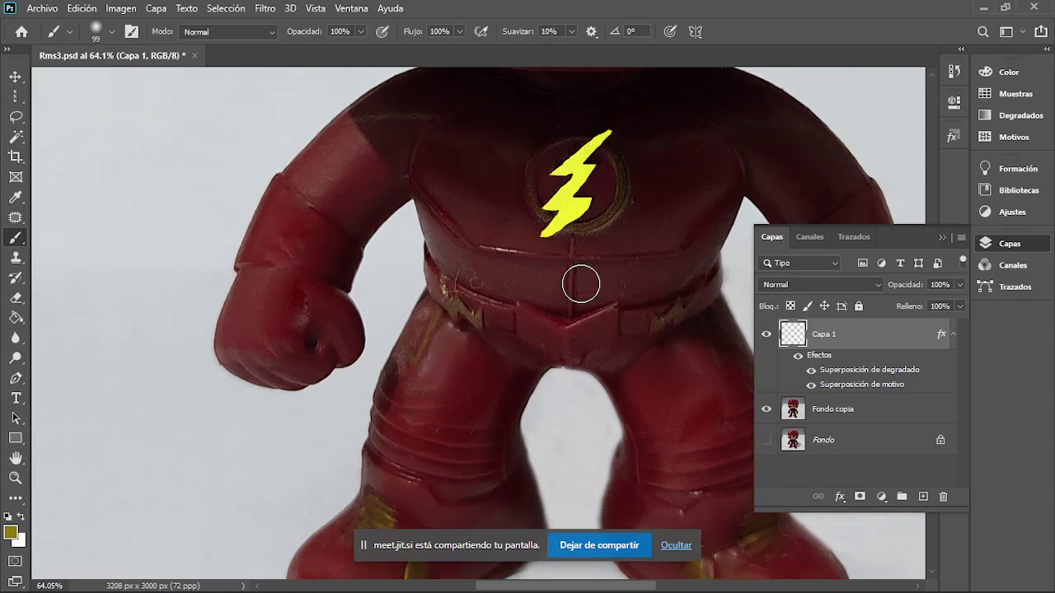
scroll(580, 286, "up", 2)
scroll(580, 285, "up", 3)
scroll(580, 284, "up", 1)
scroll(580, 284, "down", 2)
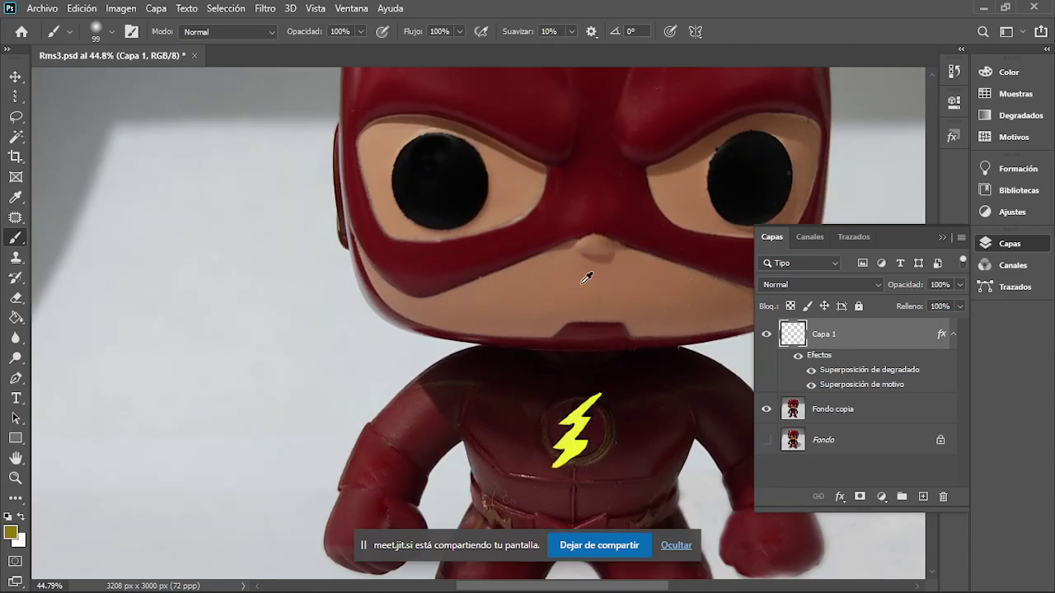
scroll(581, 285, "down", 3)
scroll(581, 286, "down", 2)
scroll(582, 288, "down", 1)
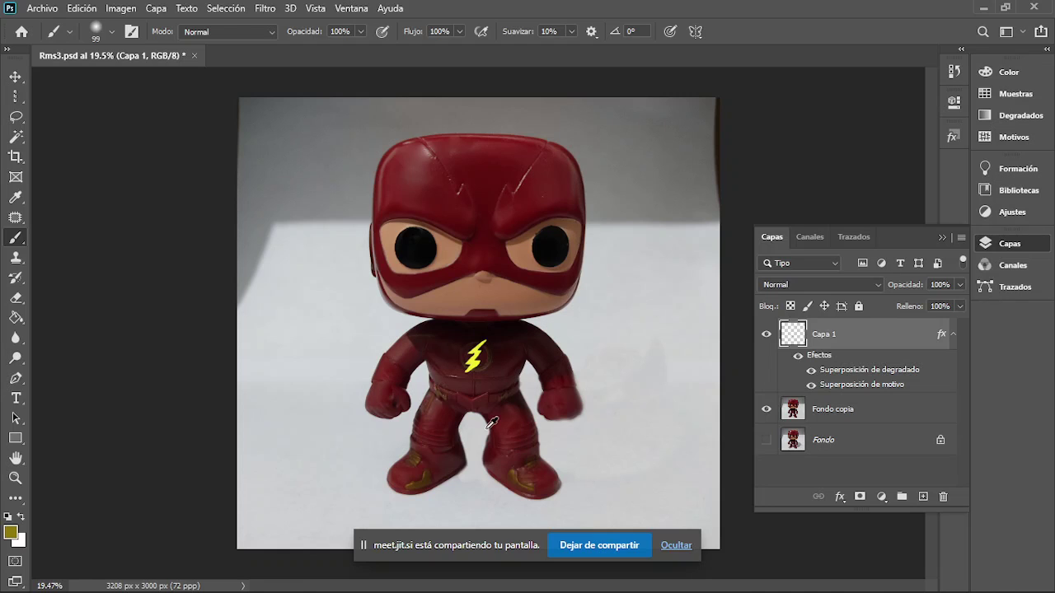
scroll(497, 431, "up", 3)
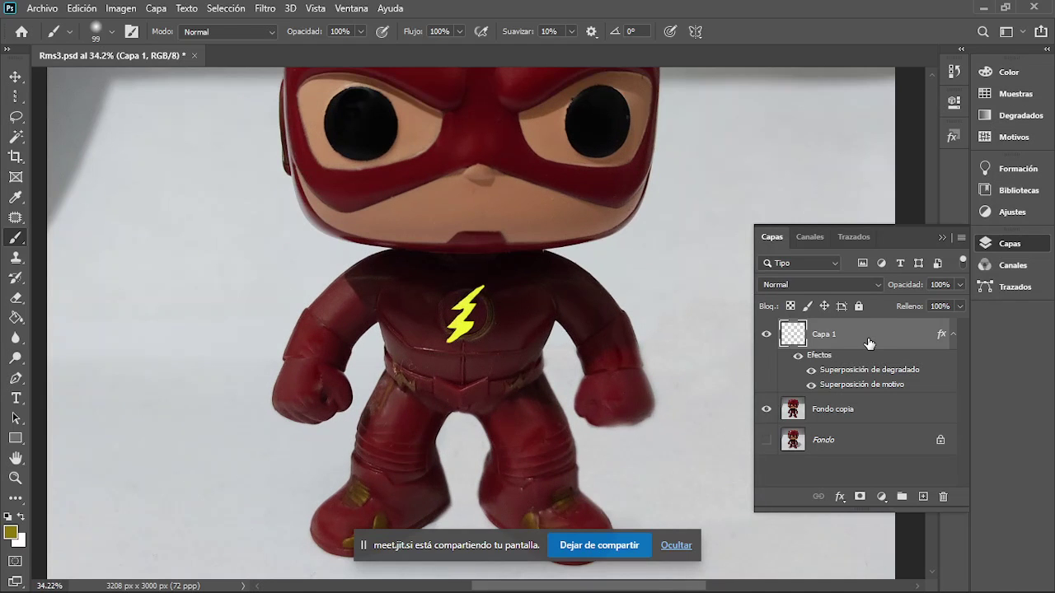
scroll(486, 419, "down", 3)
scroll(483, 416, "down", 1)
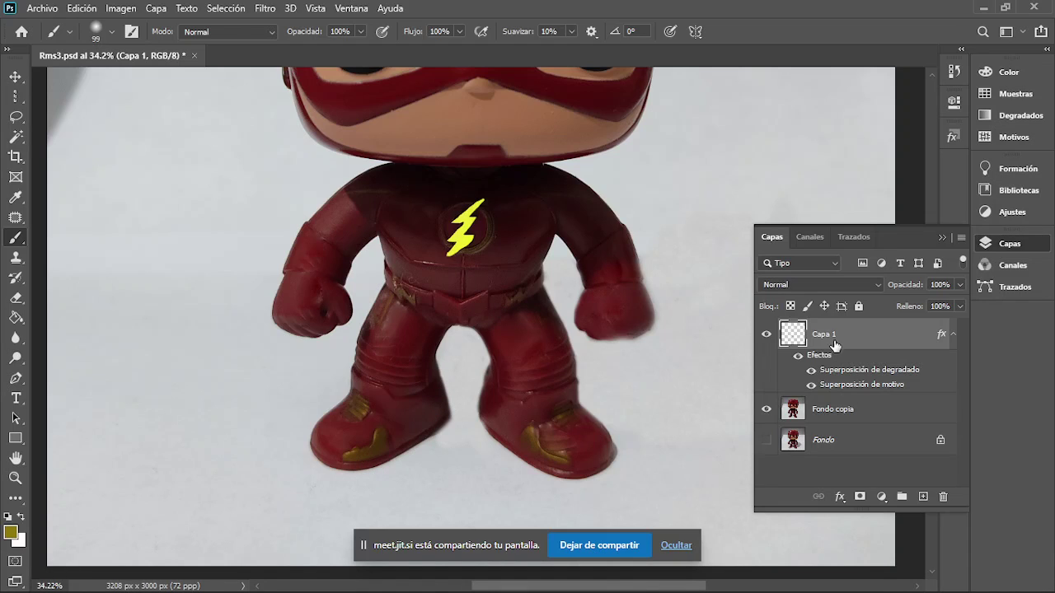
Step: Hide Capa 1's layer effects and invert a Magic Wand selection to isolate the bolt
left_click(798, 355)
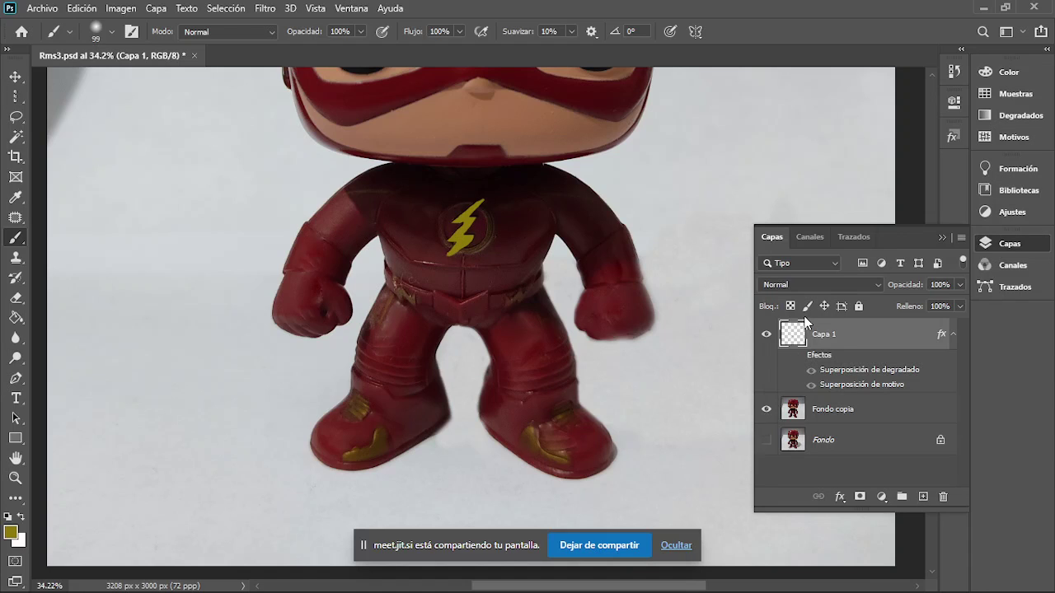
key("w")
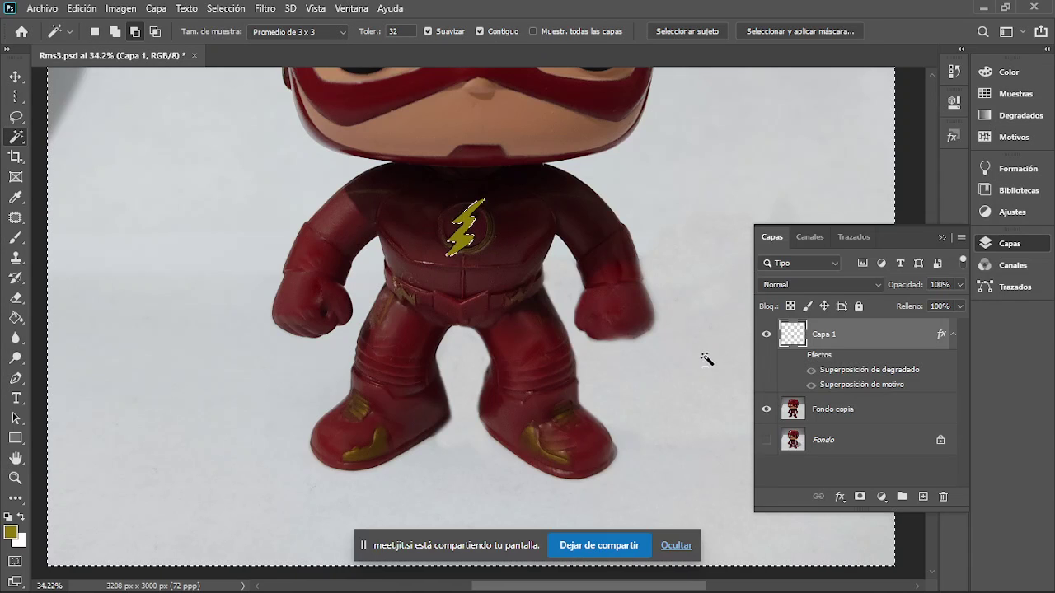
left_click(216, 10)
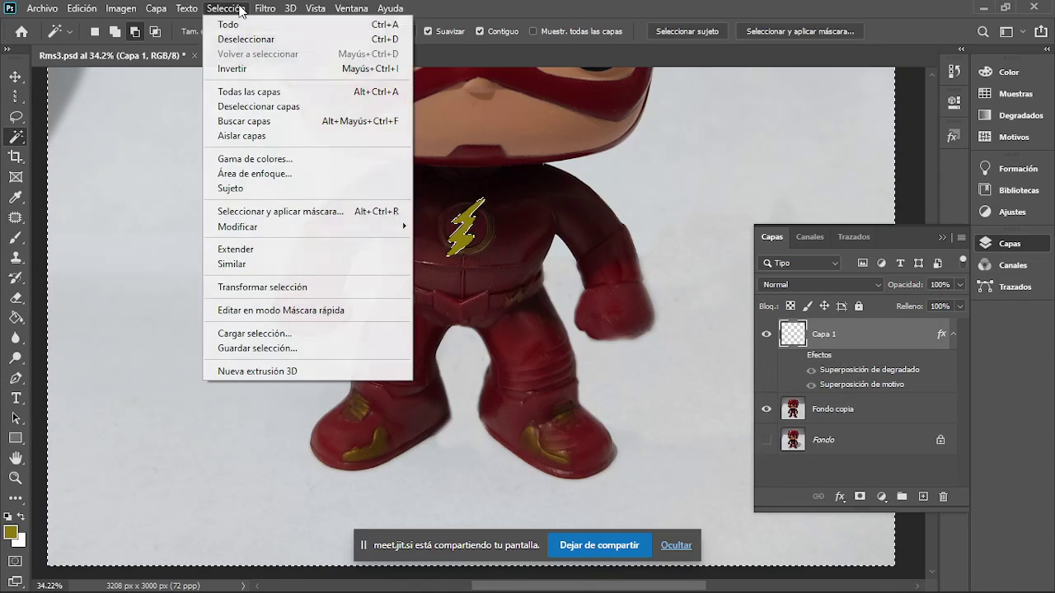
left_click(275, 71)
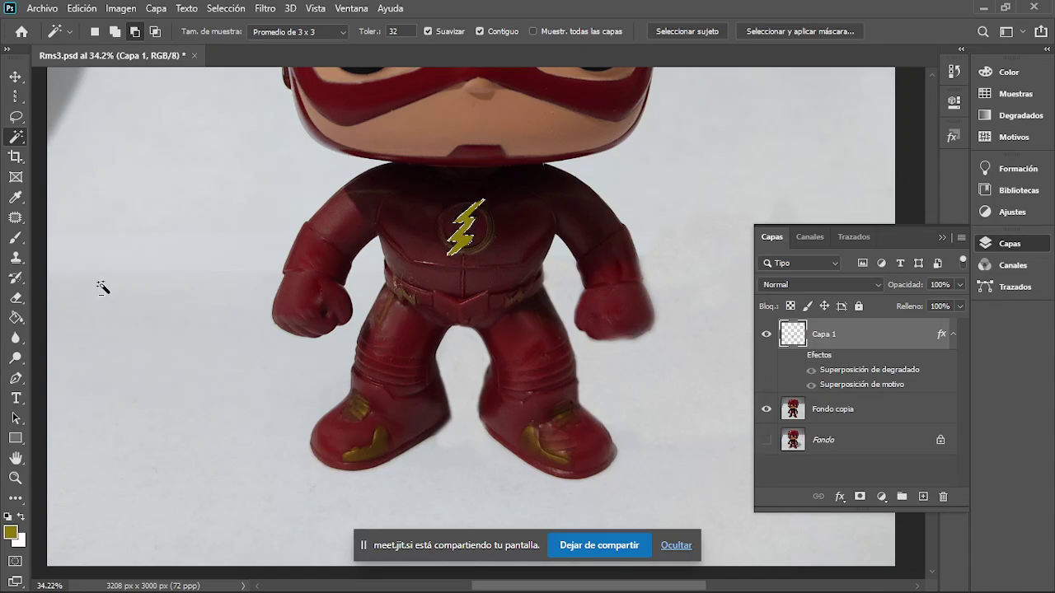
Step: Look through the Clone Stamp tool variants and zoom in on the chest emblem
left_click(18, 261)
right_click(18, 260)
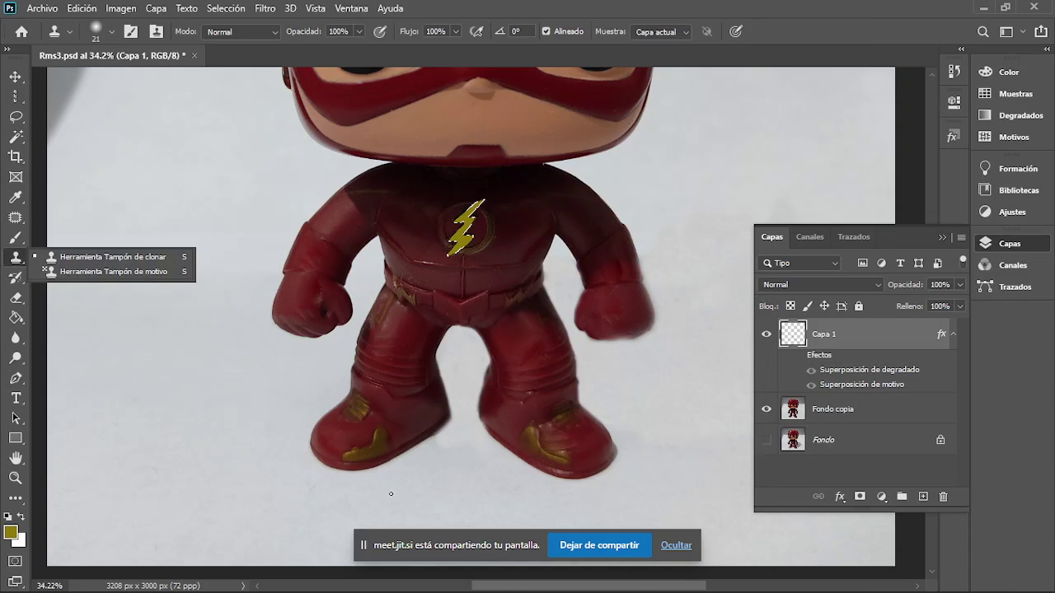
scroll(359, 445, "up", 3)
scroll(360, 445, "up", 2)
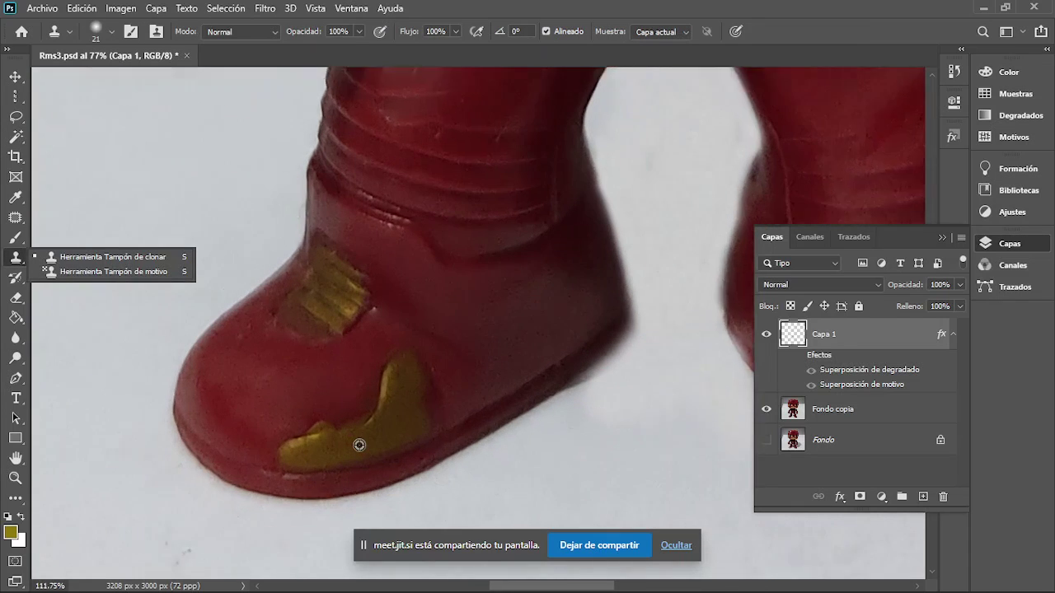
scroll(360, 445, "up", 2)
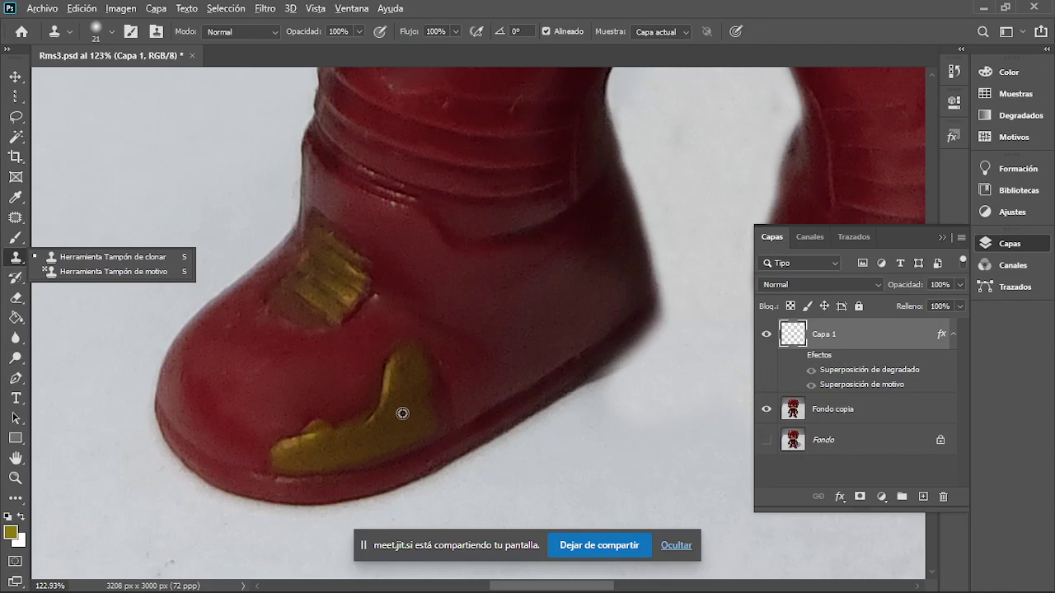
left_click(402, 413)
scroll(528, 416, "up", 4)
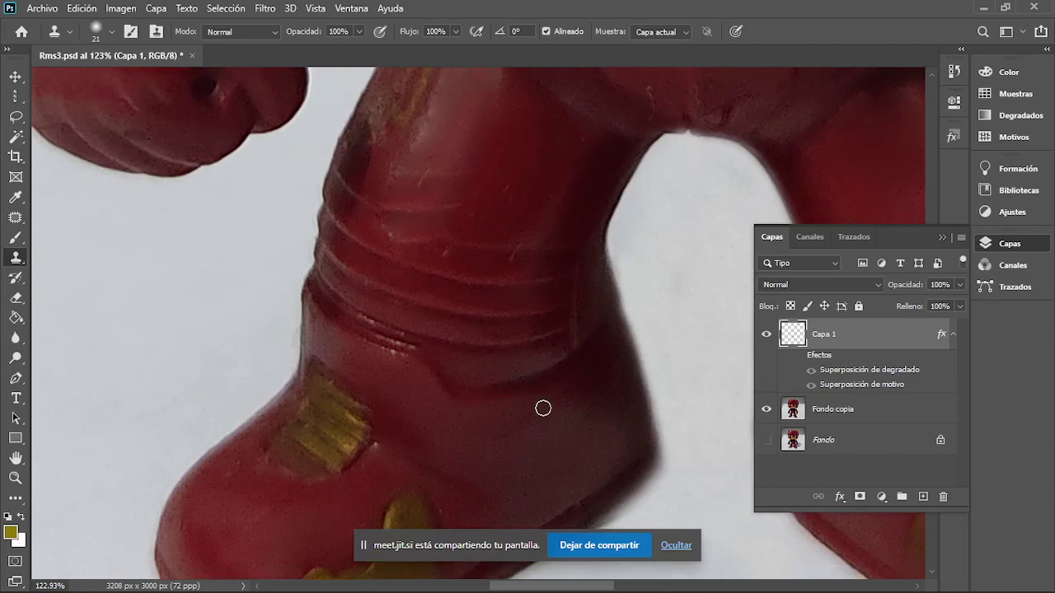
scroll(511, 361, "down", 4)
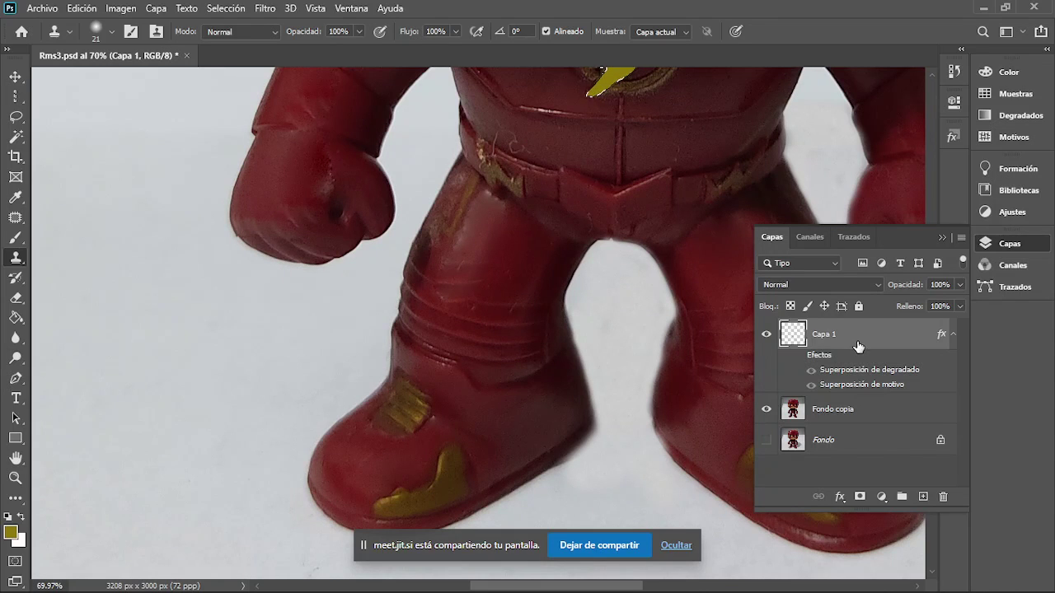
scroll(717, 206, "down", 2)
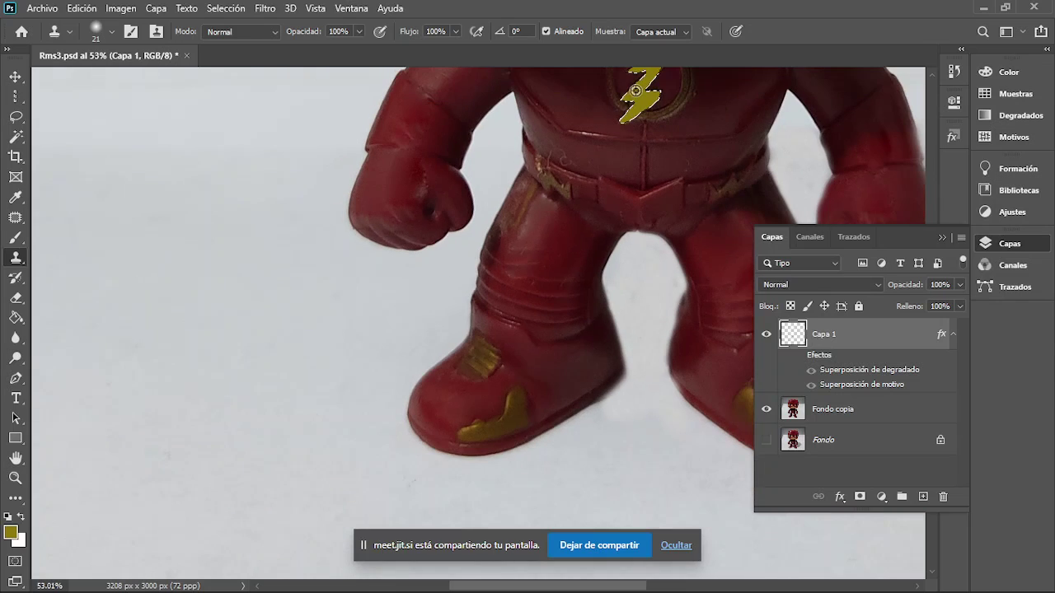
scroll(642, 107, "up", 1)
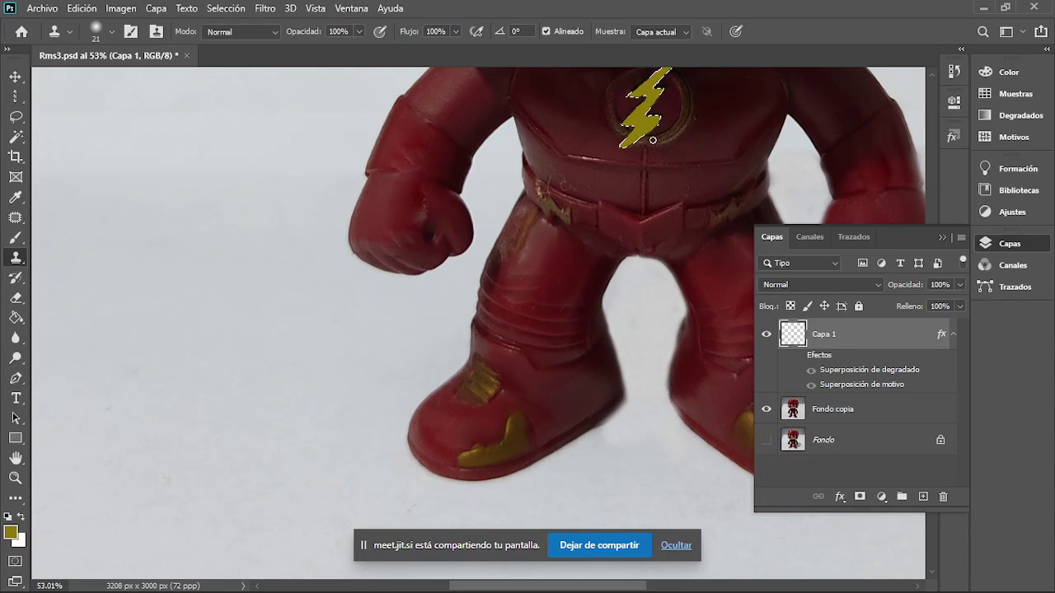
scroll(611, 110, "up", 2)
scroll(610, 109, "up", 2)
scroll(611, 109, "up", 3)
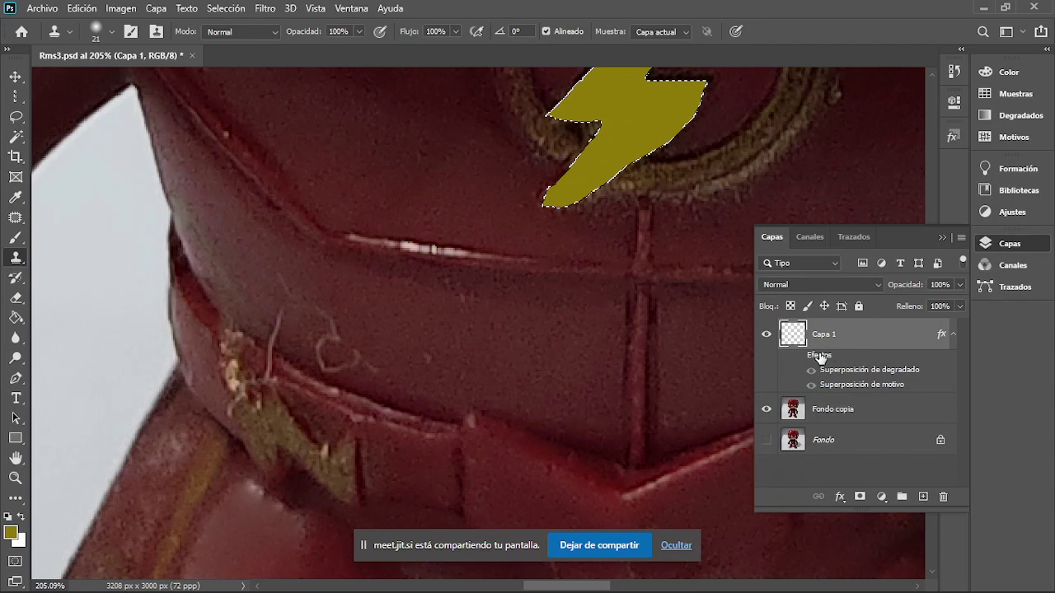
Step: Remove the gradient and pattern overlays from Capa 1's layer style
double_click(783, 330)
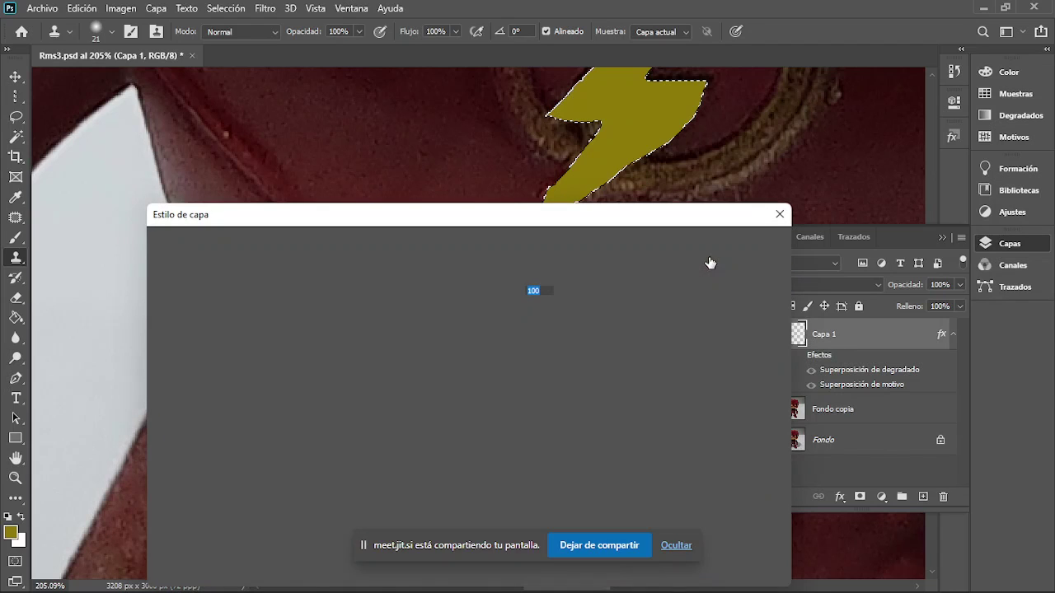
left_click_drag(539, 225, 610, 123)
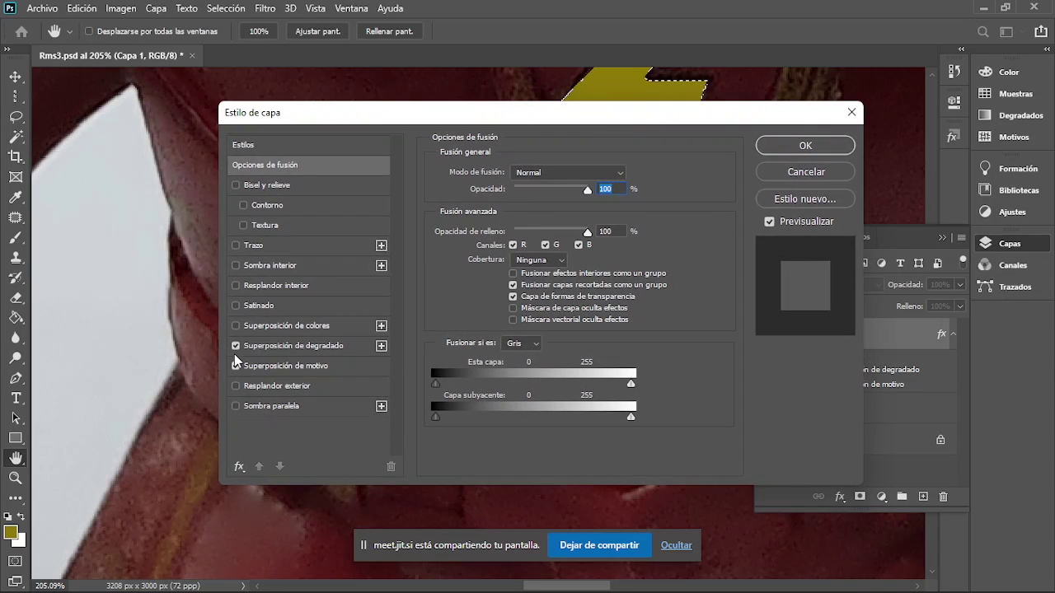
left_click(236, 346)
left_click(235, 365)
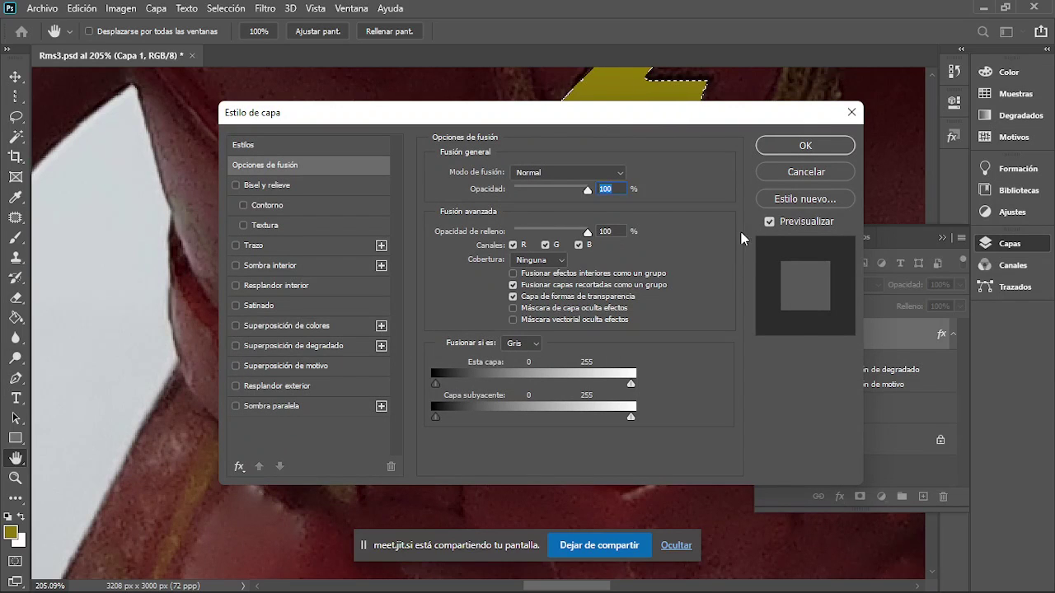
left_click(793, 147)
Step: Select the Clone Stamp tool and zoom around the chest emblem
key("s")
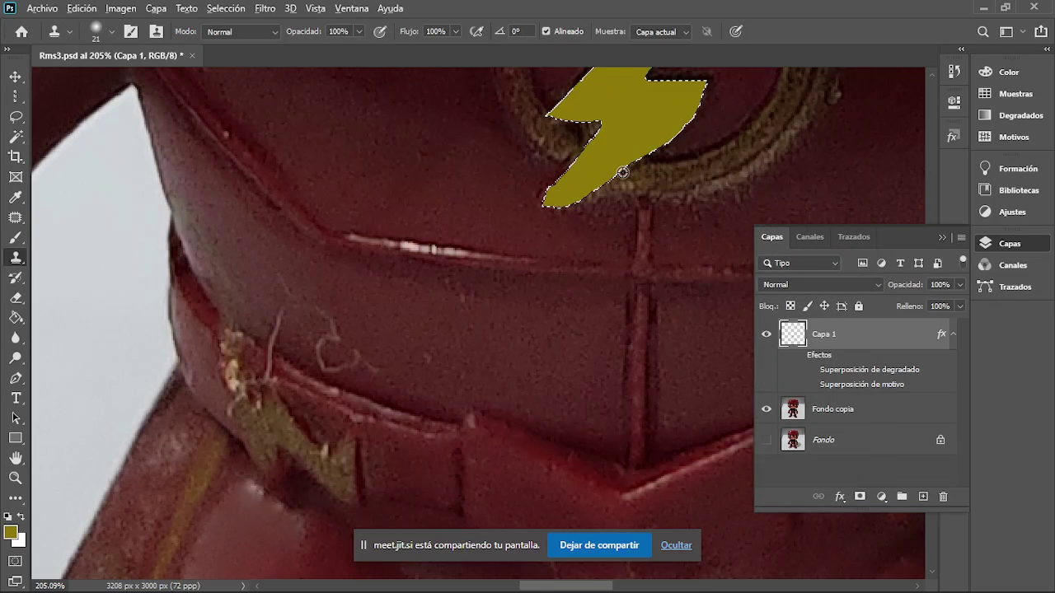
scroll(620, 172, "down", 2)
scroll(620, 172, "down", 1)
scroll(621, 173, "down", 2)
scroll(621, 173, "down", 2)
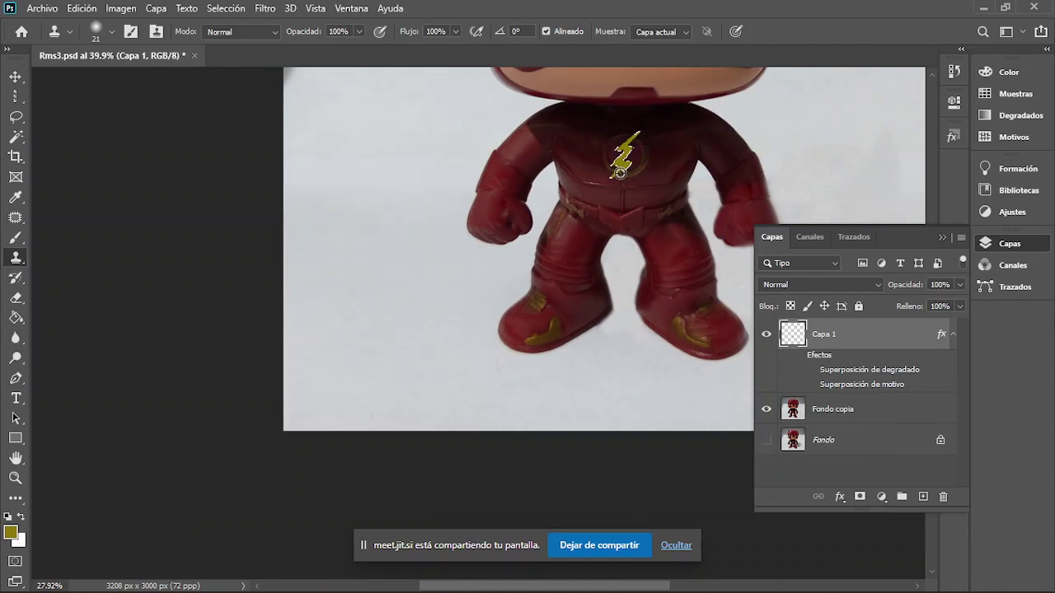
scroll(565, 336, "up", 1)
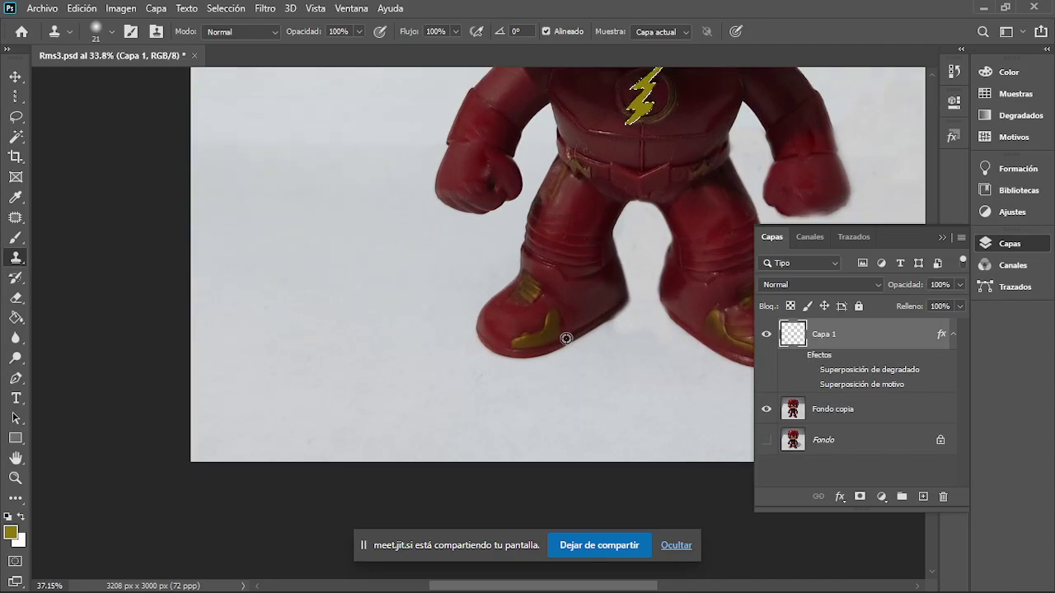
scroll(565, 335, "up", 1)
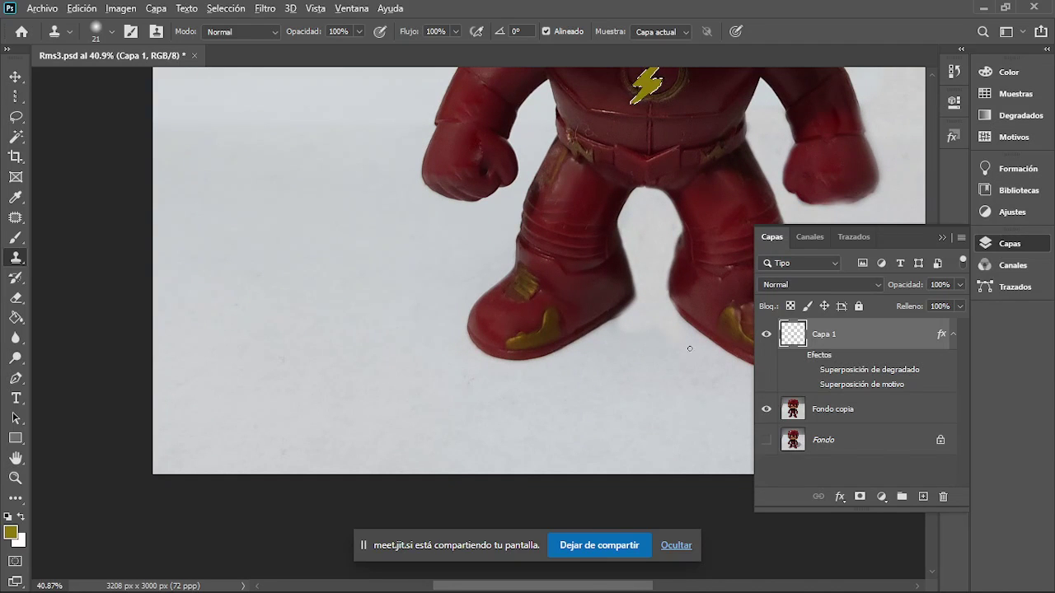
key("alt")
key("alt")
scroll(651, 103, "up", 3)
scroll(647, 112, "down", 1, "alt")
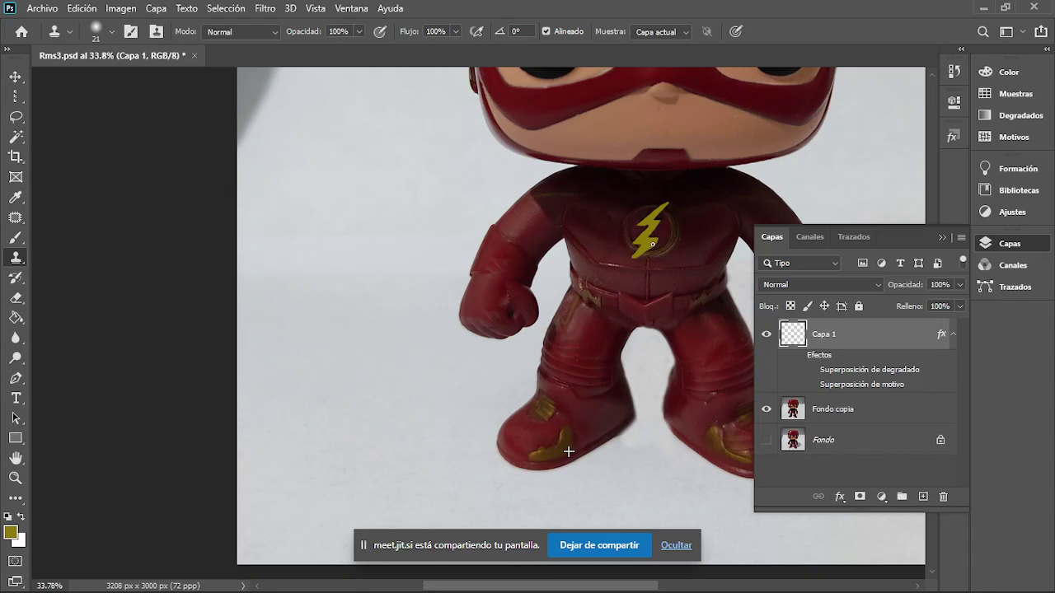
scroll(647, 229, "up", 2)
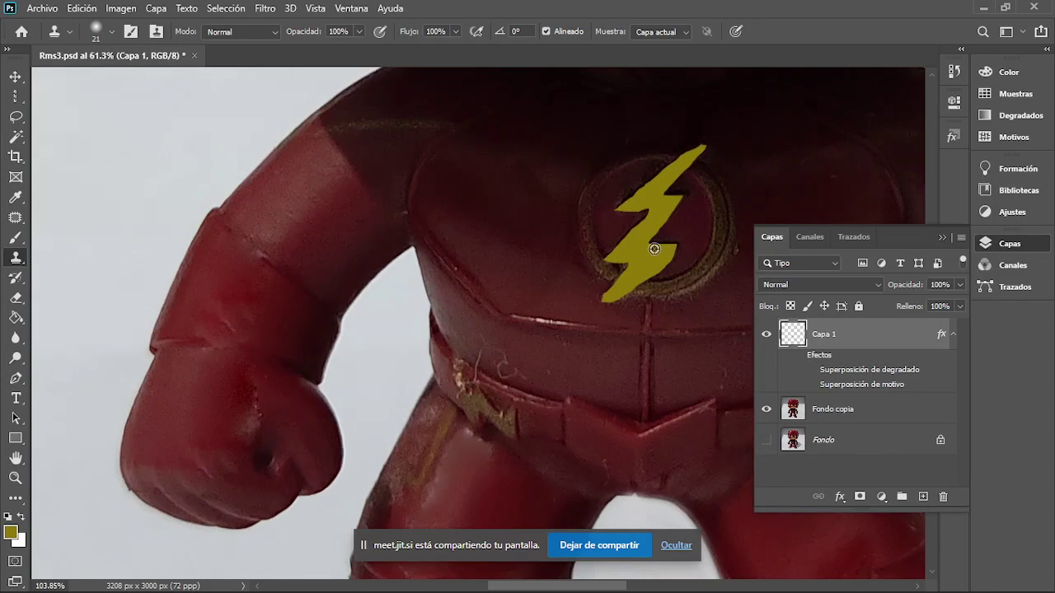
scroll(650, 235, "up", 2)
scroll(653, 249, "up", 2)
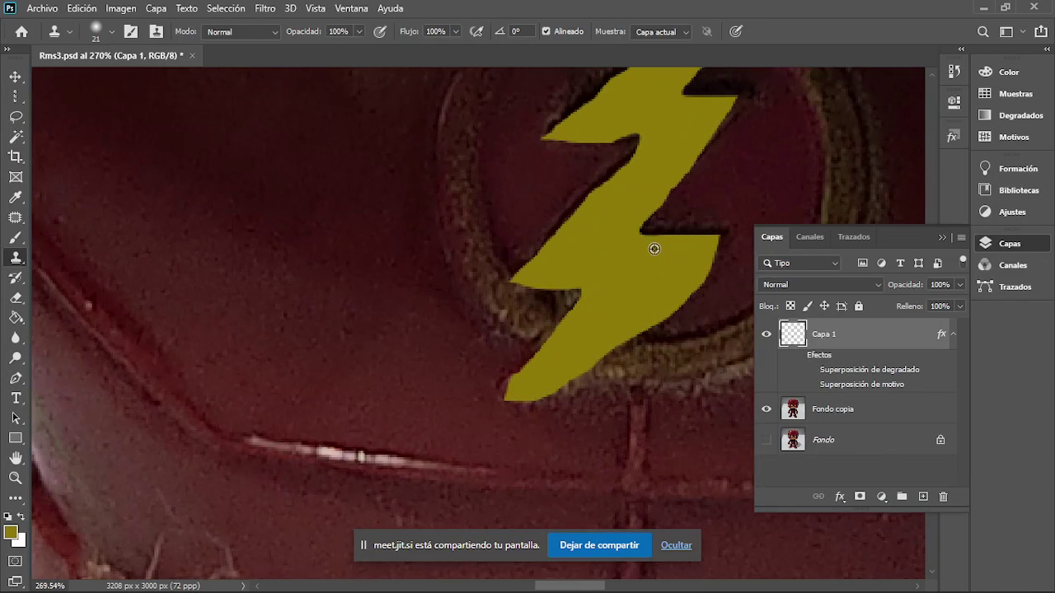
Step: Toggle Capa 1's visibility to compare, leaving it hidden to show the original emblem
left_click(766, 335)
left_click(767, 336)
left_click(767, 336)
scroll(640, 299, "down", 1)
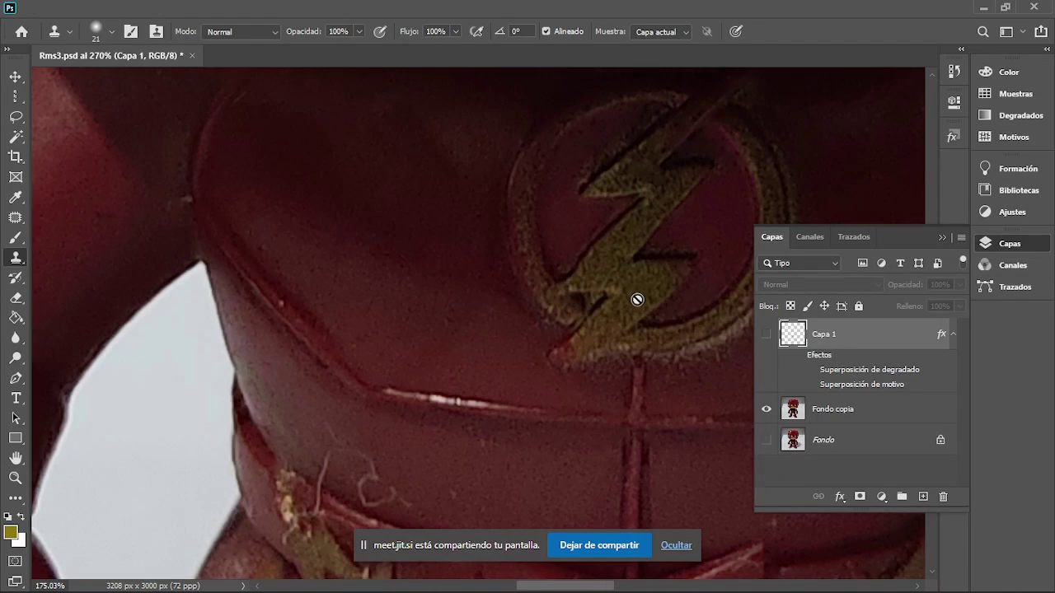
scroll(617, 299, "down", 1)
scroll(624, 299, "down", 1)
scroll(625, 297, "down", 1)
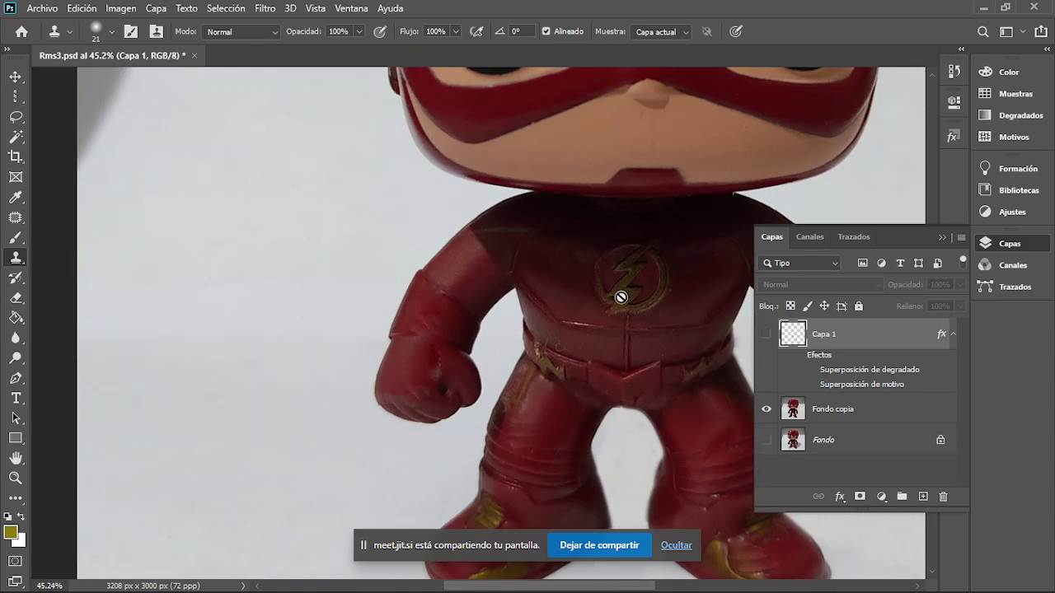
scroll(621, 297, "down", 1)
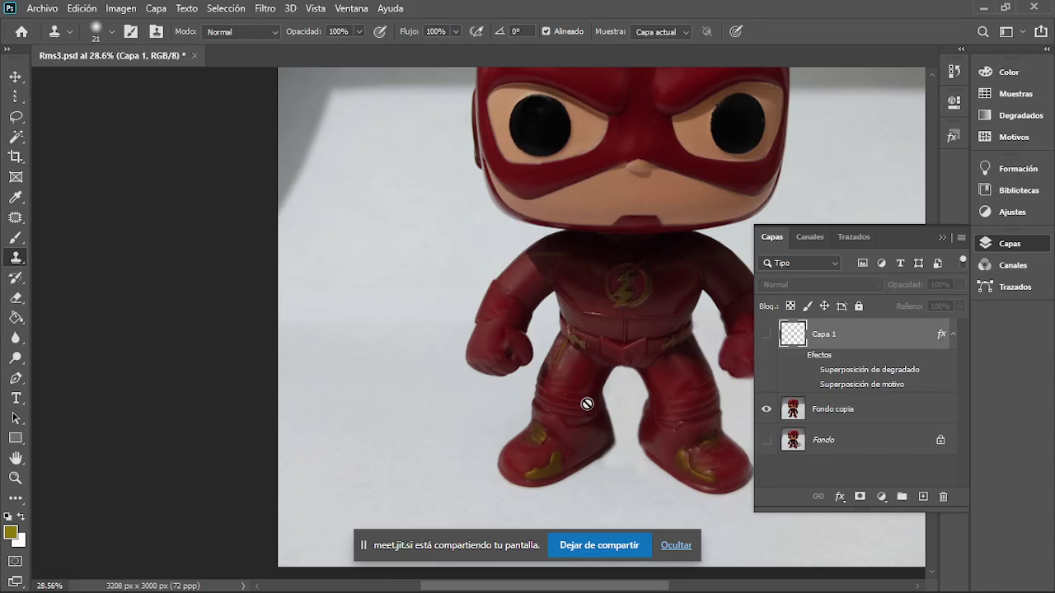
scroll(590, 409, "up", 2)
scroll(605, 392, "up", 1)
scroll(646, 334, "up", 1)
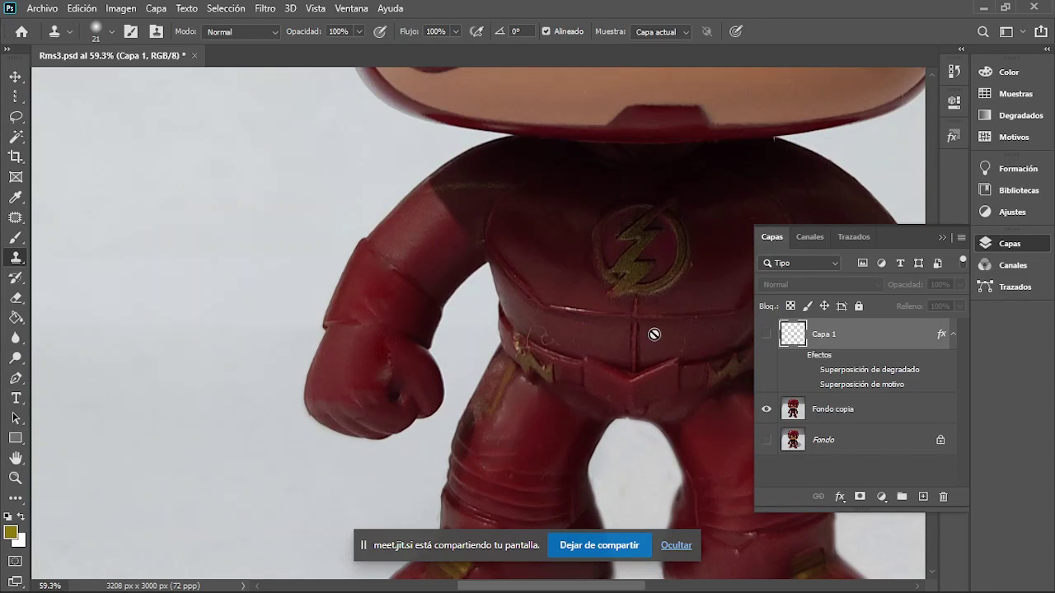
scroll(668, 286, "up", 1)
scroll(667, 287, "up", 1)
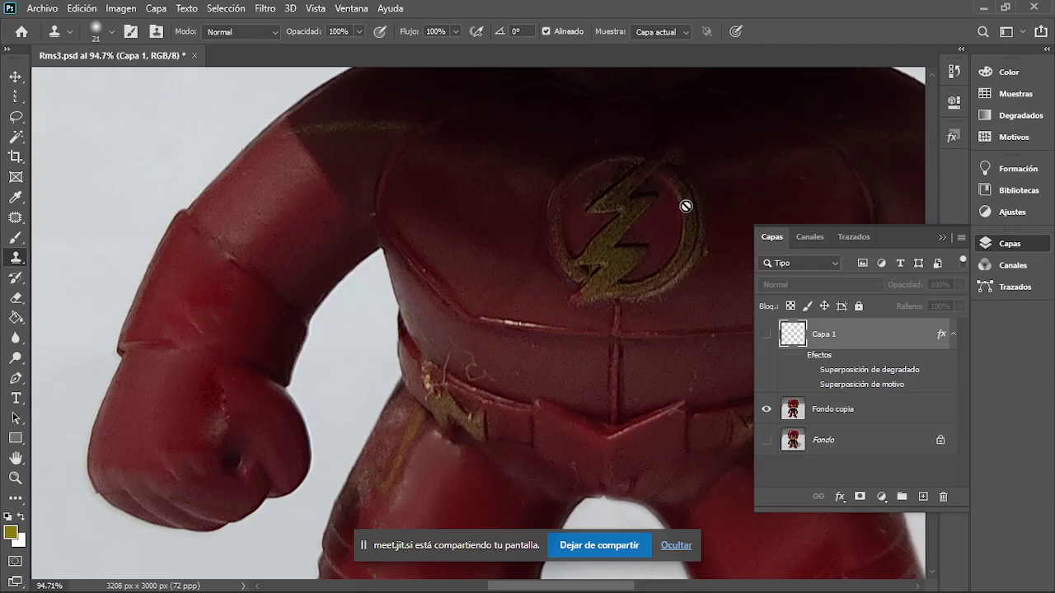
Step: Show Capa 1 and move the lightning bolt down onto the figurine's leg above the left boot
left_click(765, 334)
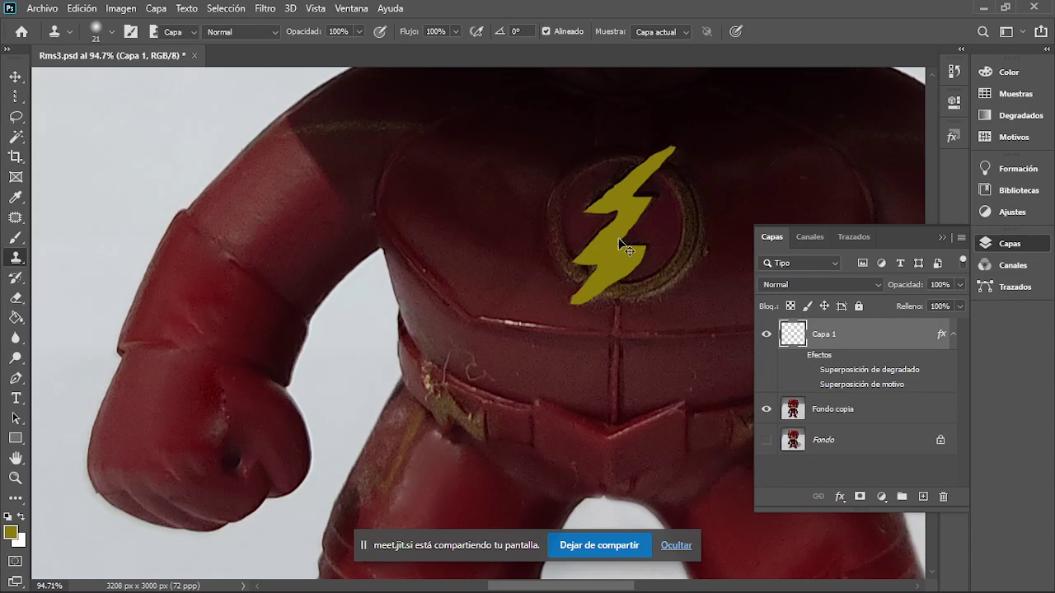
key("v")
left_click_drag(614, 239, 631, 306)
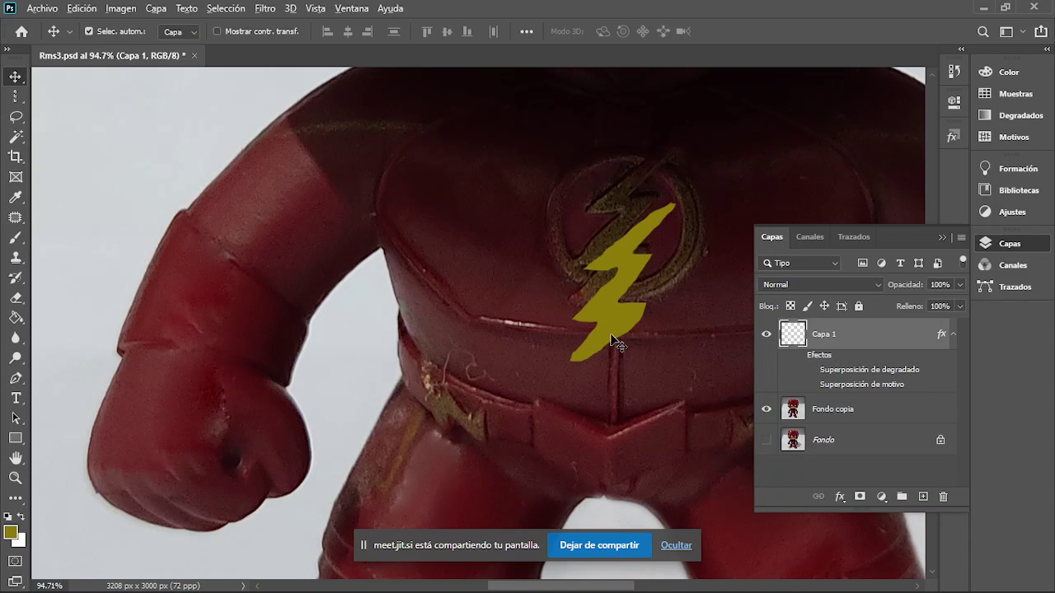
scroll(614, 341, "down", 4)
scroll(610, 339, "down", 1)
left_click_drag(610, 329, 565, 499)
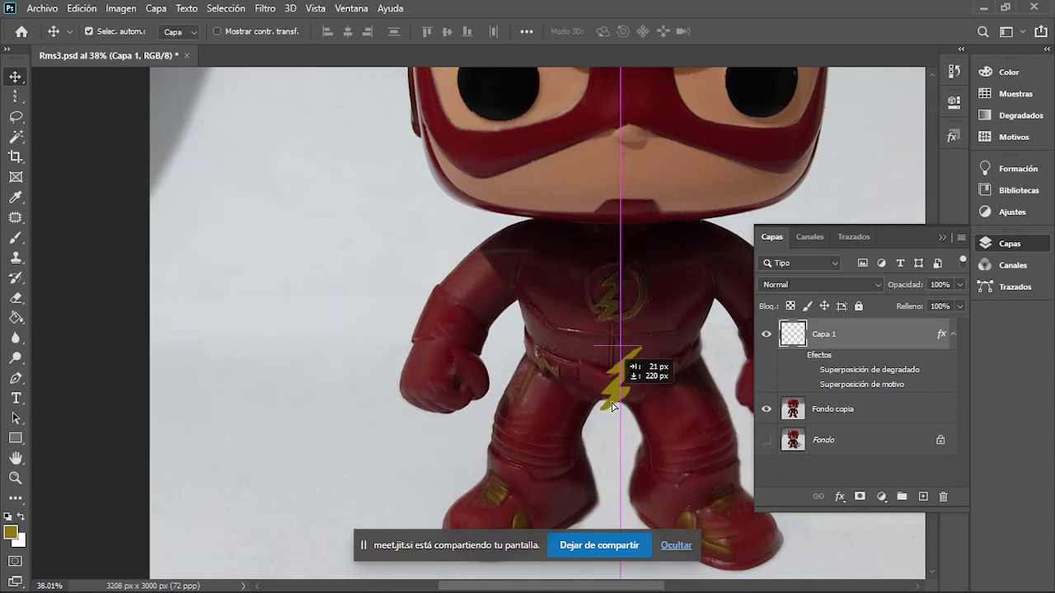
scroll(566, 462, "down", 3)
scroll(565, 435, "down", 1)
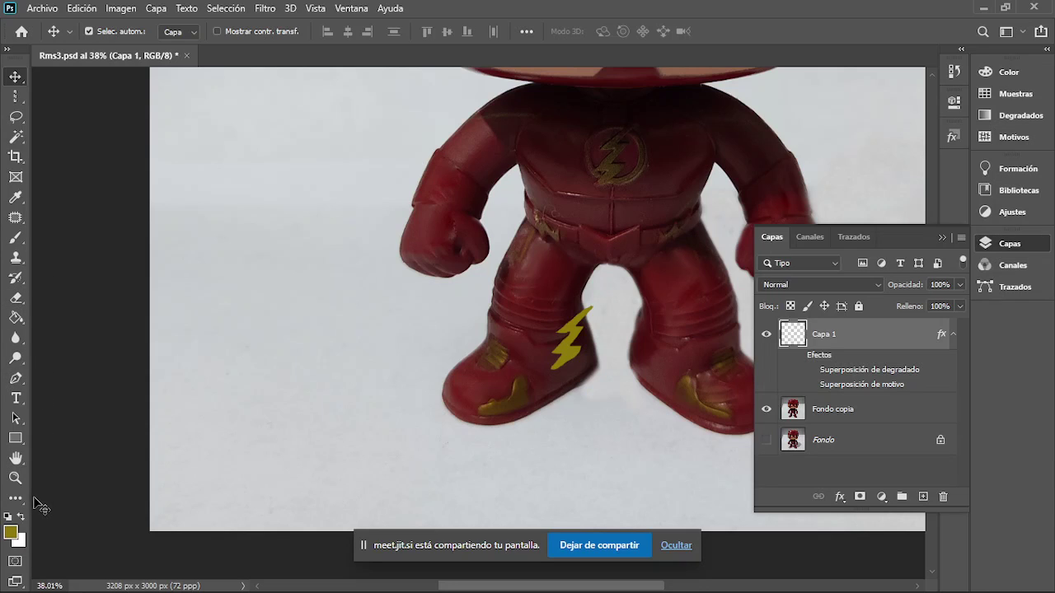
left_click(17, 198)
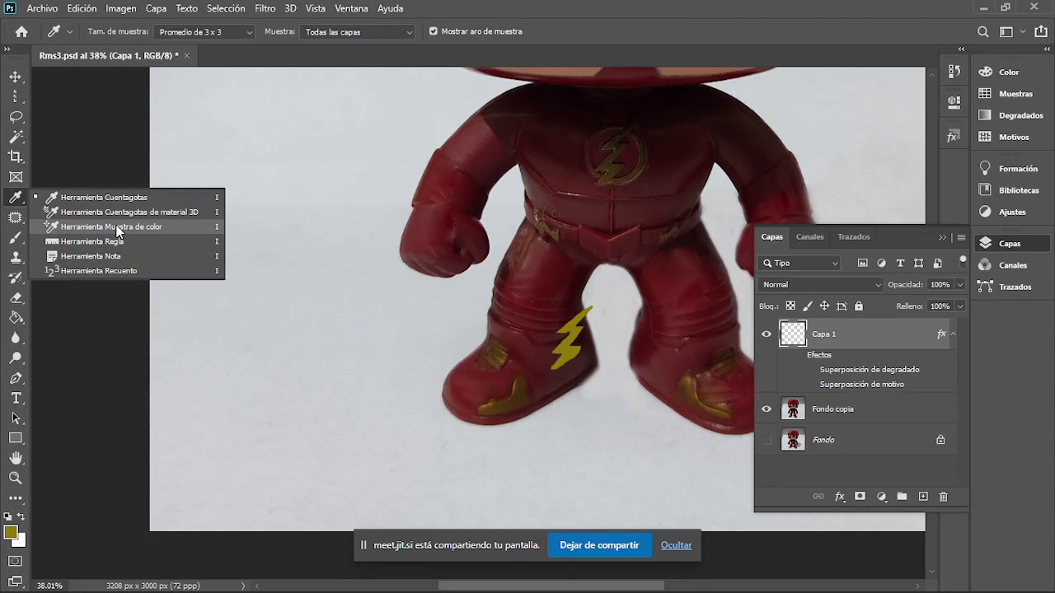
Step: Place a colour sample point on the left boot's gold trim (R 67, G 33, B 21)
left_click(117, 231)
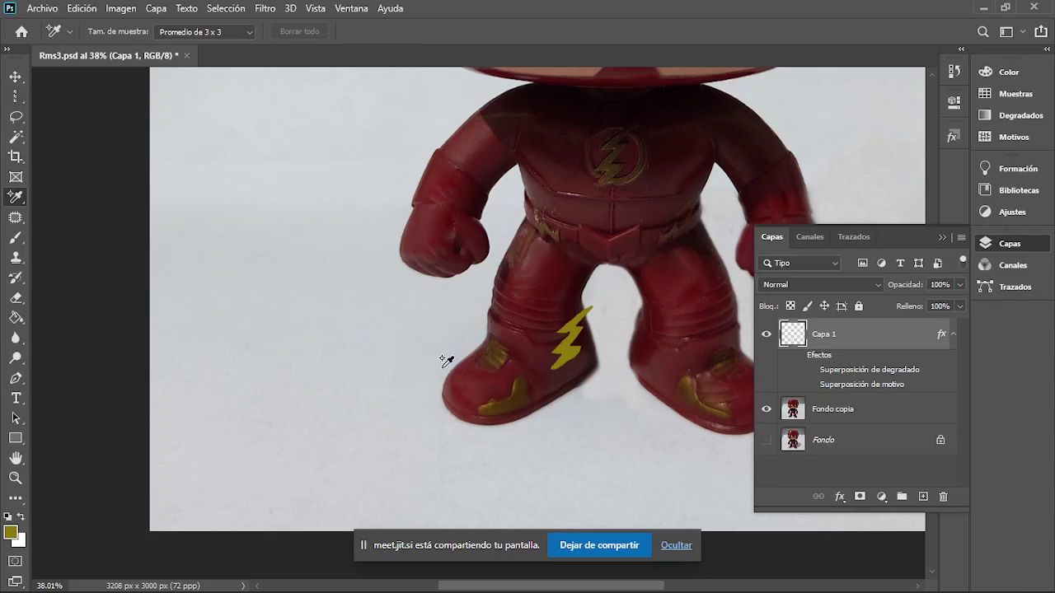
left_click(520, 403)
left_click(520, 408)
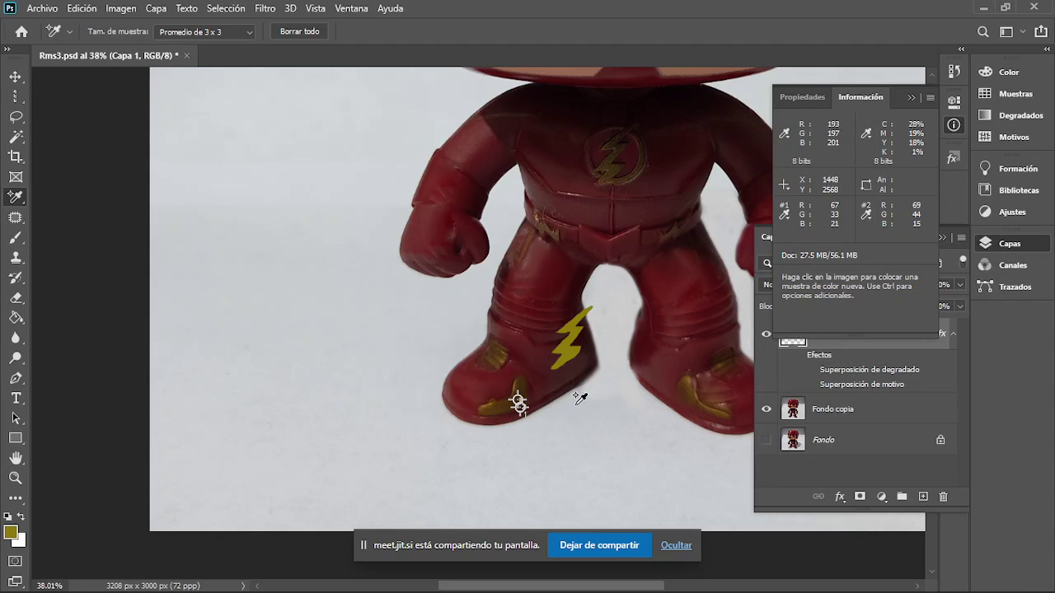
Step: Test a brush stroke over the leg bolt, undo it, and hide the Fondo layer
key("b")
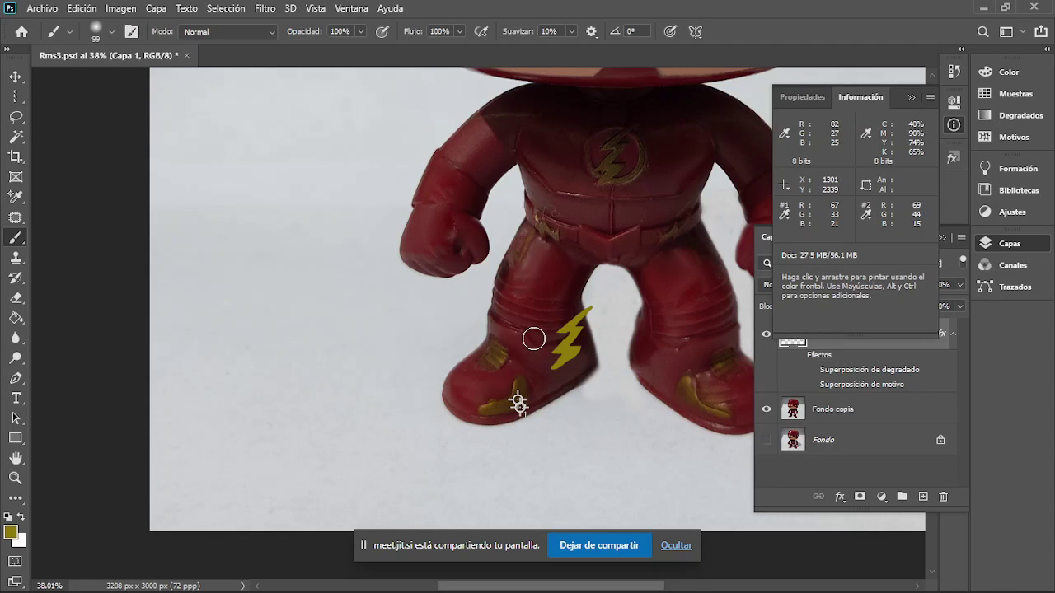
mouse_move(573, 320)
left_mouse_down()
mouse_move(568, 356)
mouse_move(570, 322)
left_mouse_up()
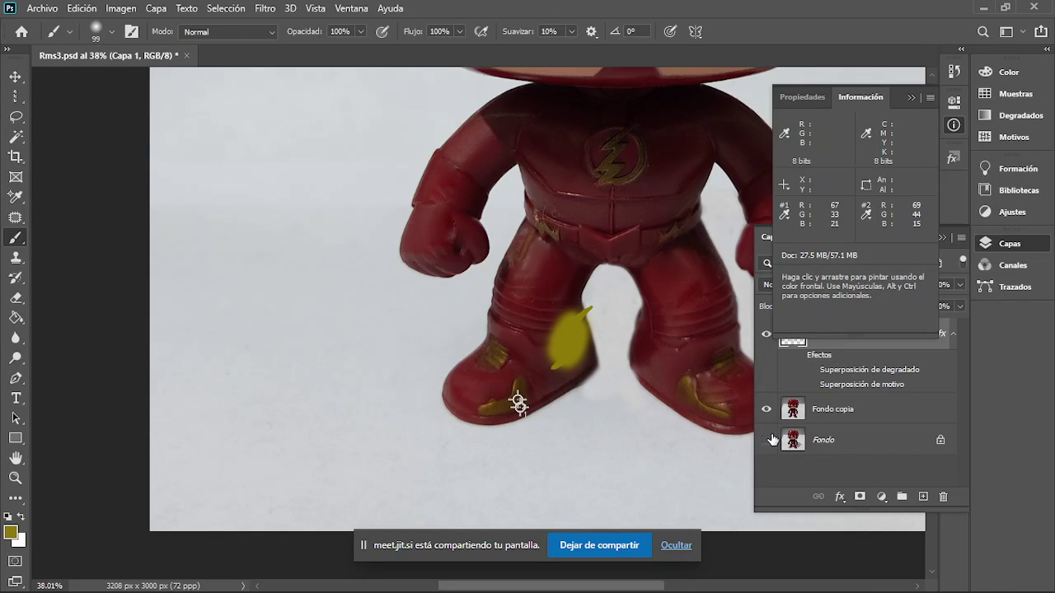
key("ctrl+z")
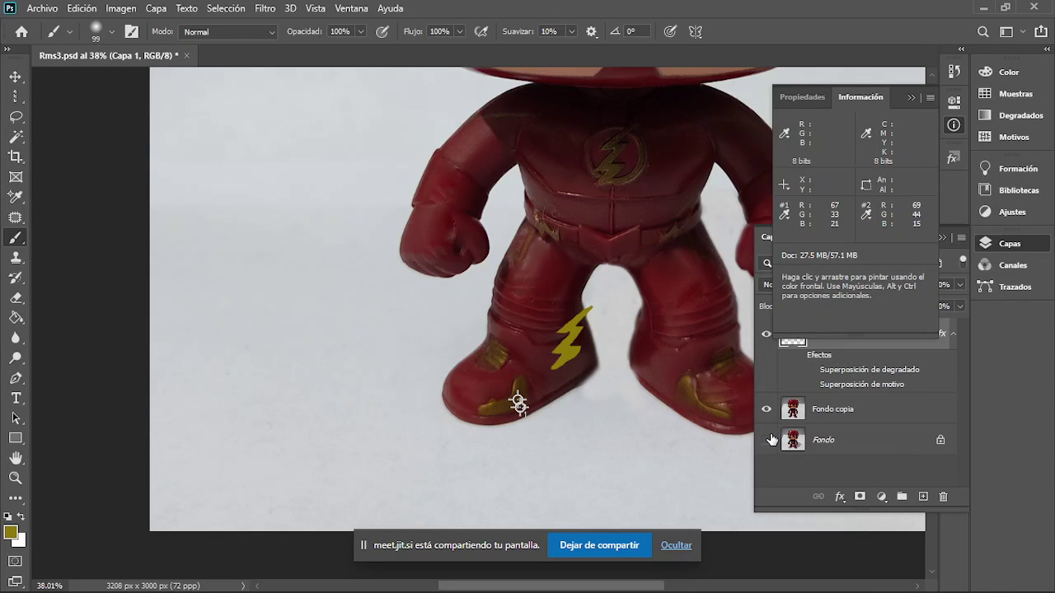
left_click(767, 439)
Step: Select the transparent area with the Magic Wand and invert it to isolate the bolt
key("w")
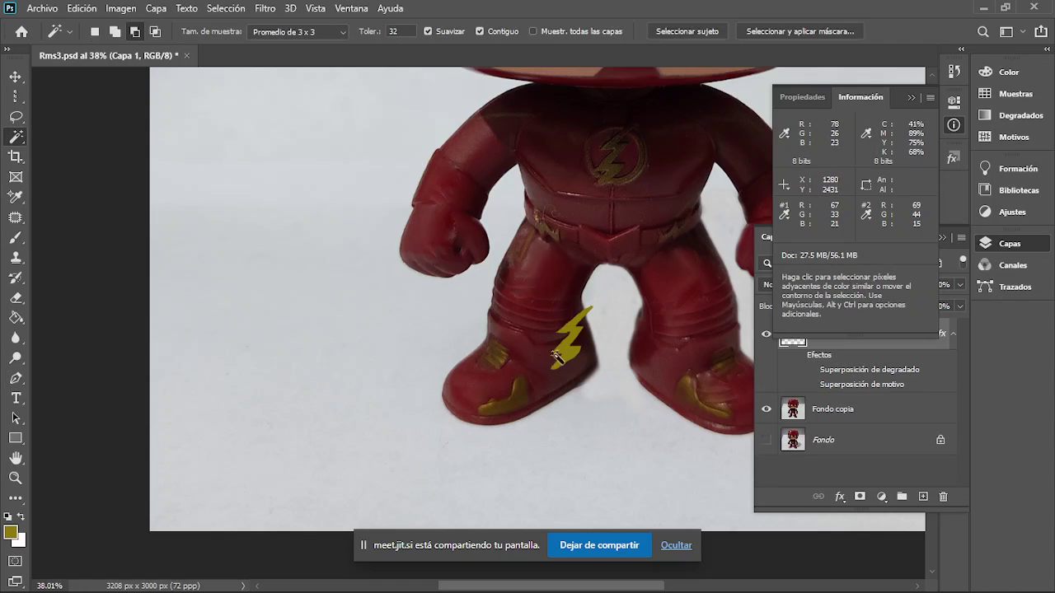
left_click(558, 353)
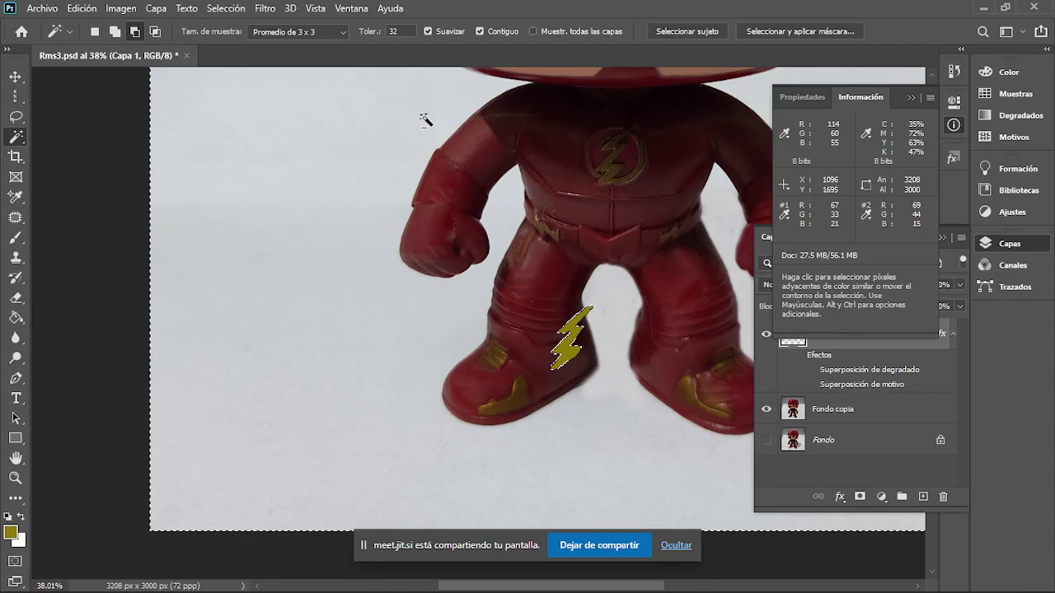
left_click(222, 8)
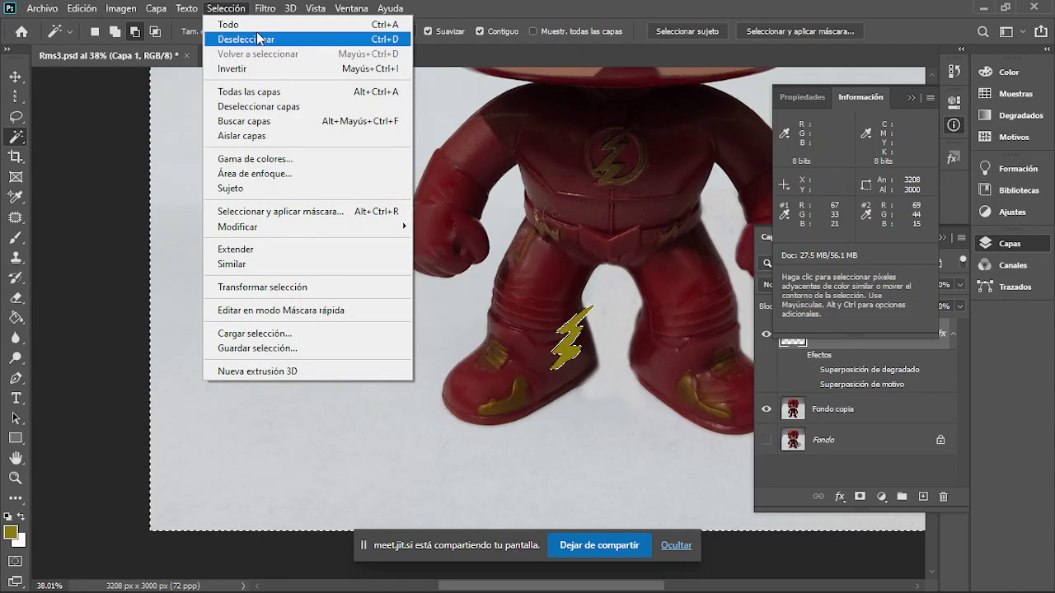
left_click(289, 68)
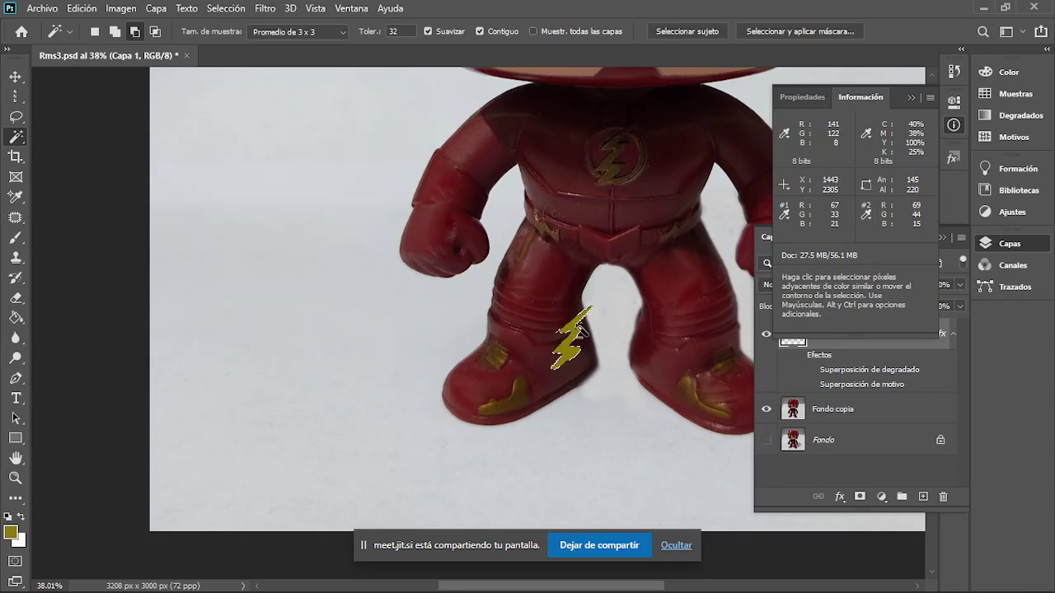
key("b")
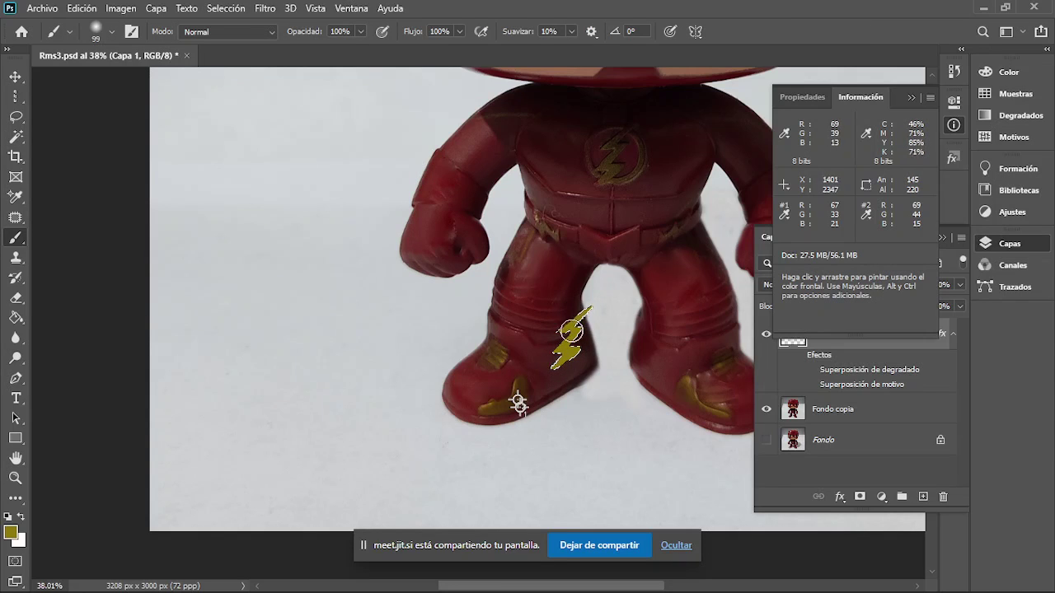
scroll(575, 336, "up", 5)
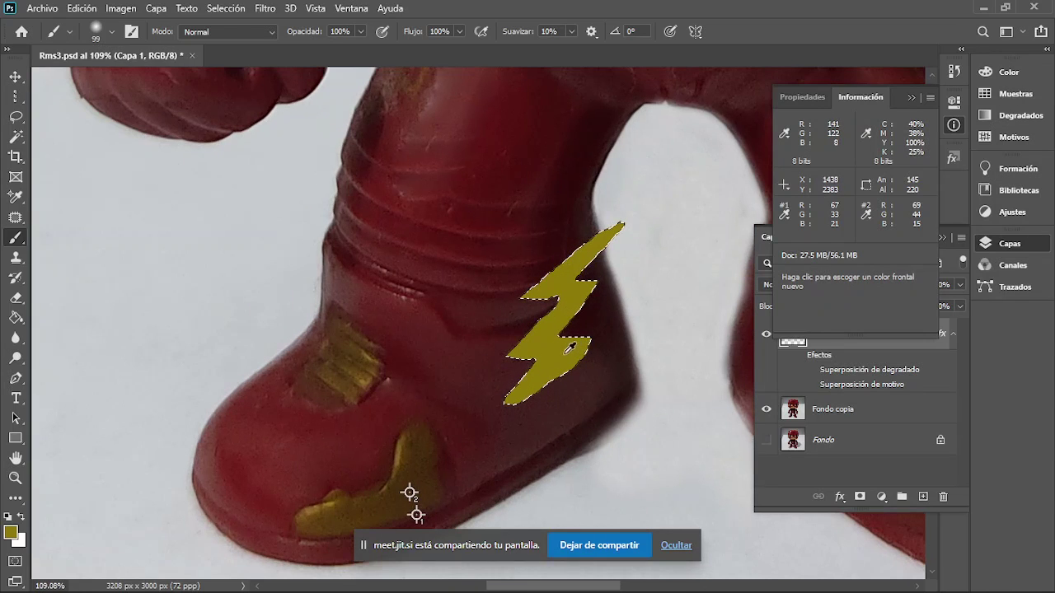
scroll(562, 361, "down", 1)
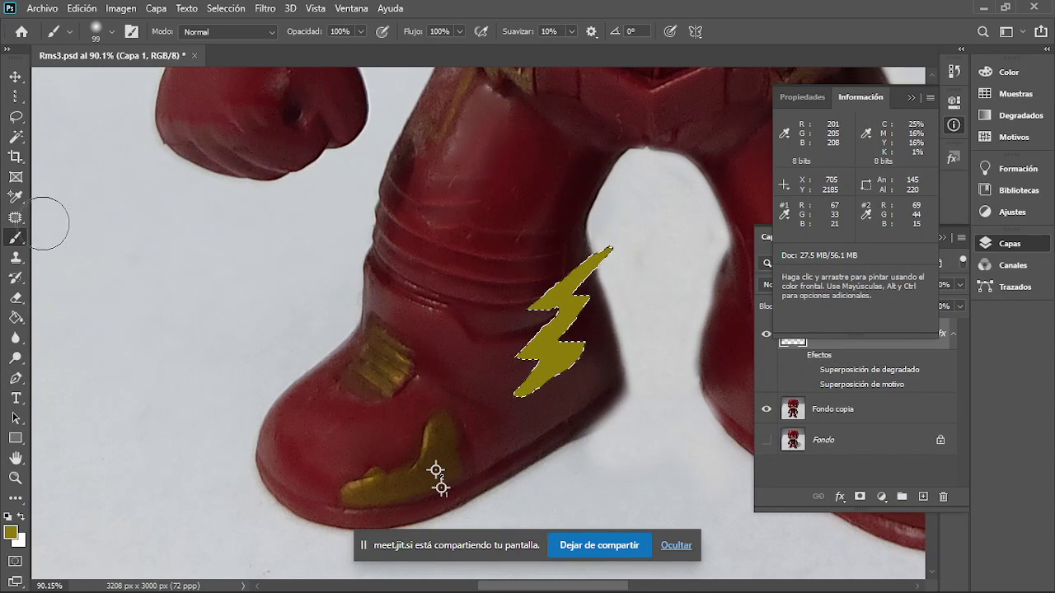
Step: Eyedrop a dark brown from the boot, paint over the selected bolt, and collapse the Info panel
left_click(15, 198)
right_click(14, 198)
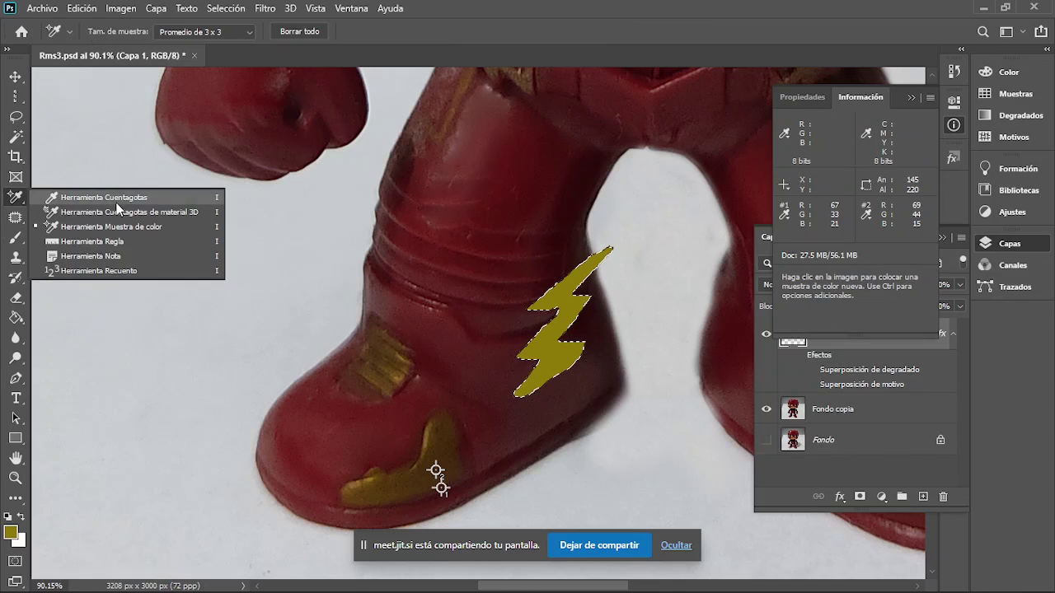
left_click(99, 198)
left_click(436, 445)
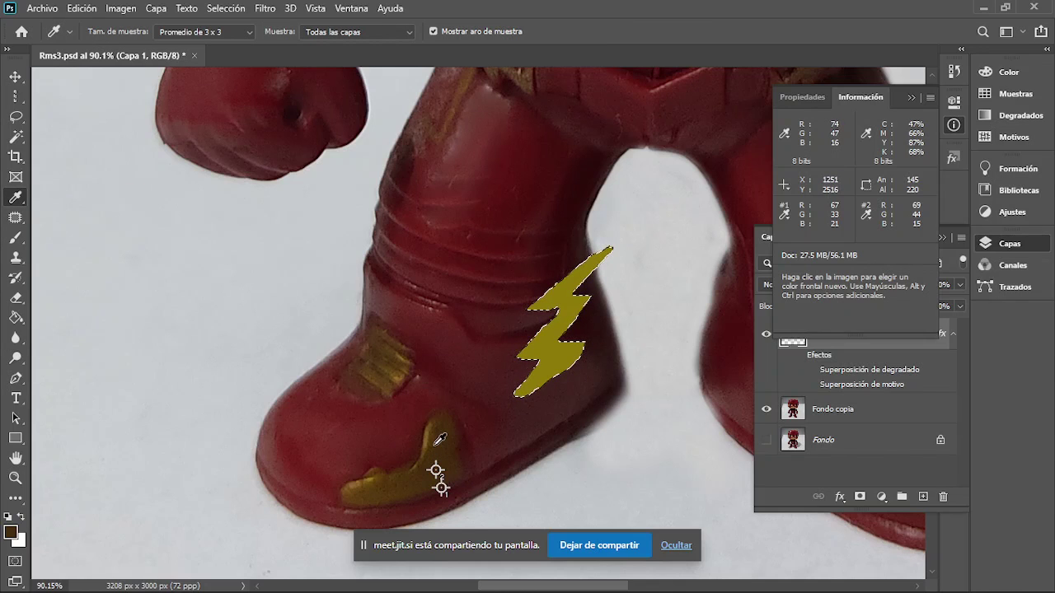
left_click(436, 443)
key("b")
mouse_move(583, 255)
left_mouse_down()
mouse_move(541, 365)
mouse_move(577, 255)
mouse_move(557, 372)
left_mouse_up()
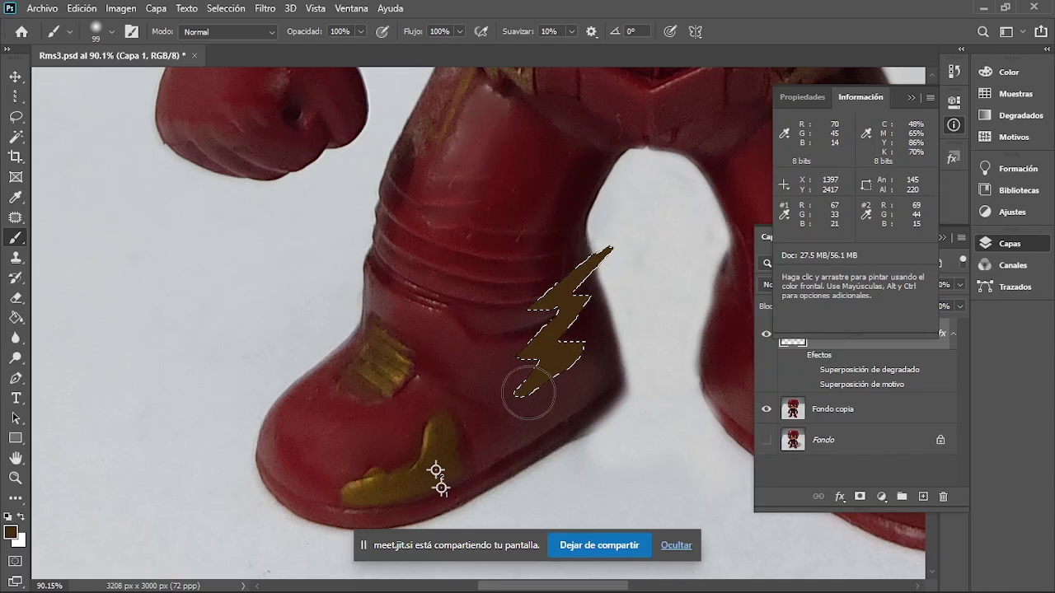
scroll(544, 371, "down", 5)
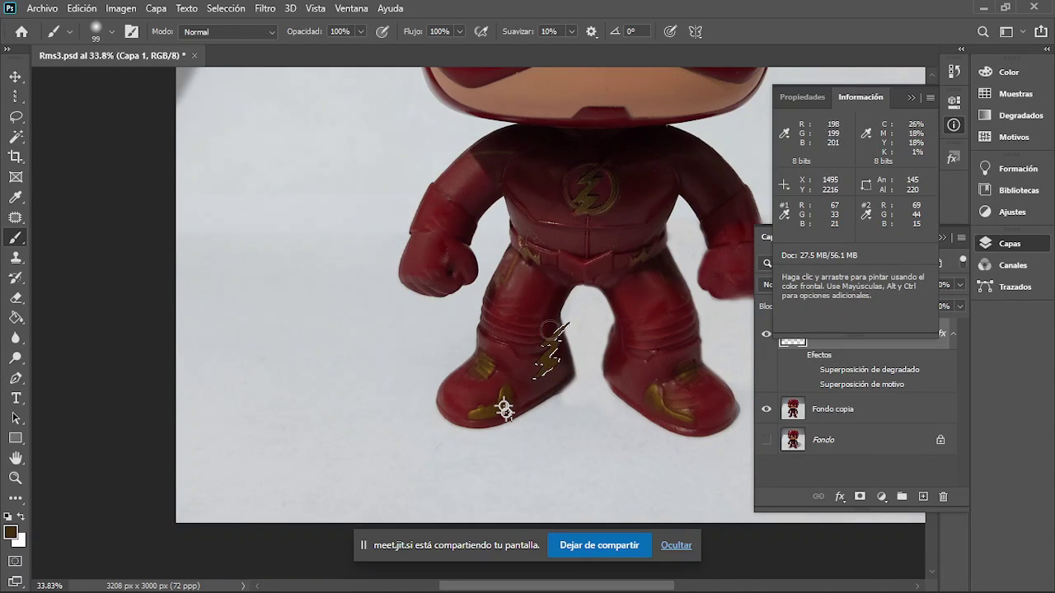
left_click(912, 99)
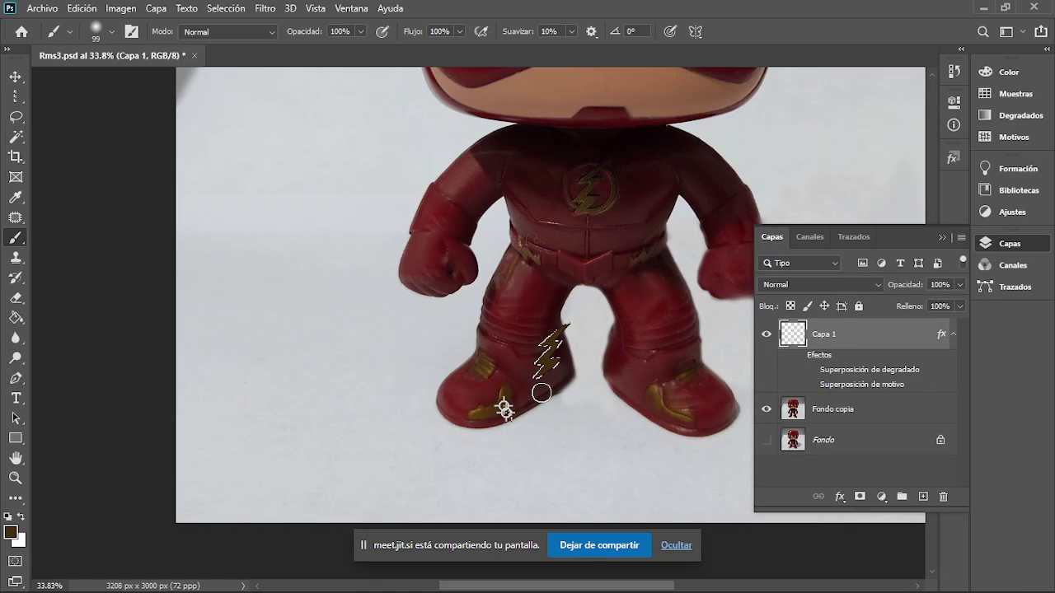
Step: Move the brown lightning bolt from the leg onto the chest emblem
key("v")
mouse_move(550, 362)
left_mouse_down()
mouse_move(588, 201)
mouse_move(601, 188)
left_mouse_up()
scroll(589, 200, "up", 5)
scroll(593, 188, "up", 3)
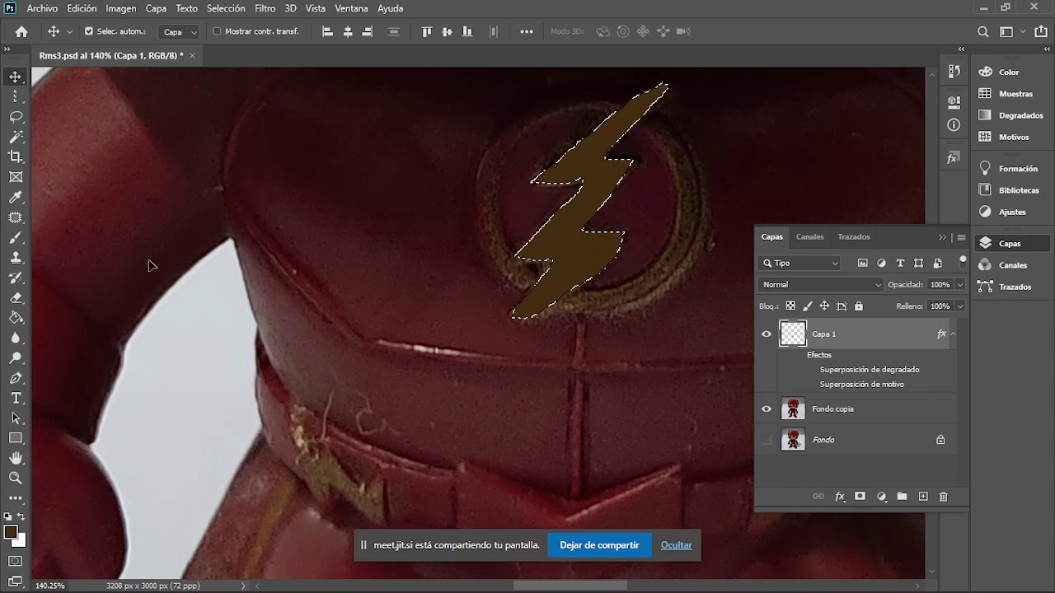
Step: Select the Brush tool and reduce its size to 20 px
left_click(15, 237)
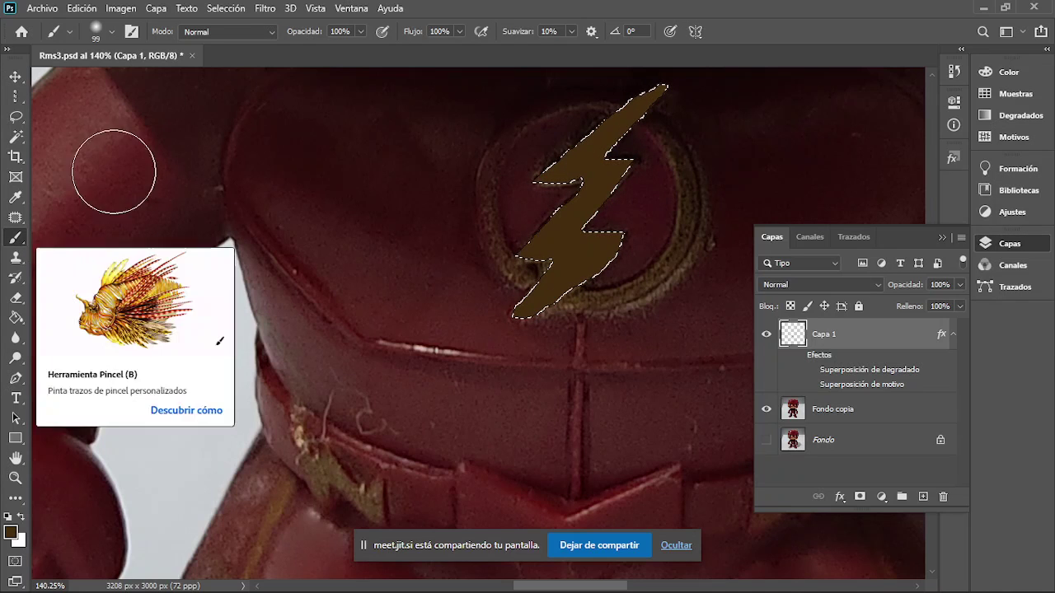
left_click(114, 31)
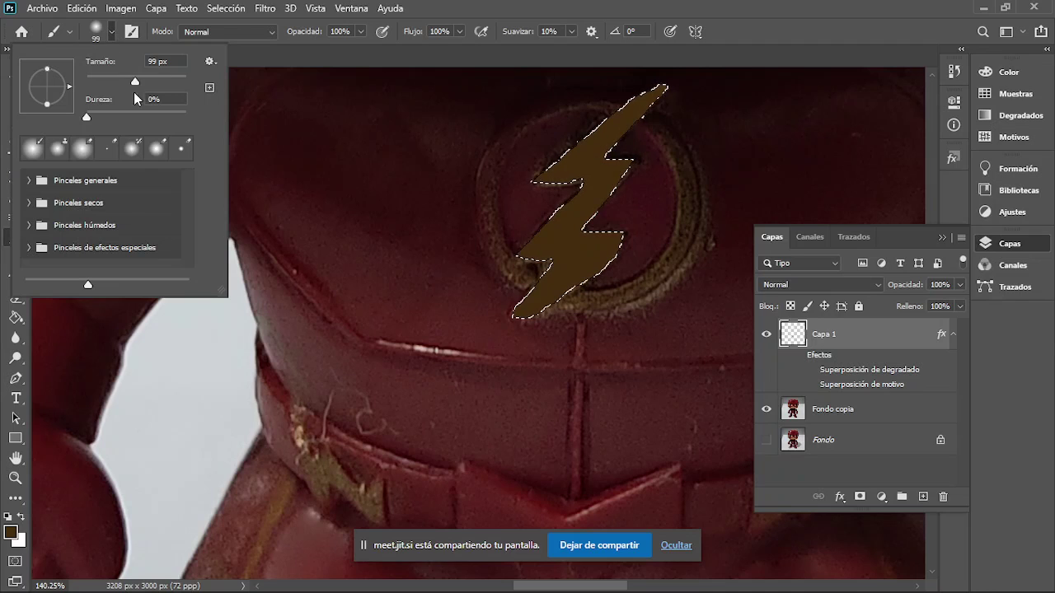
left_click_drag(138, 83, 95, 81)
Step: Set the foreground colour to the olive brown-gold #68550a
left_click(9, 532)
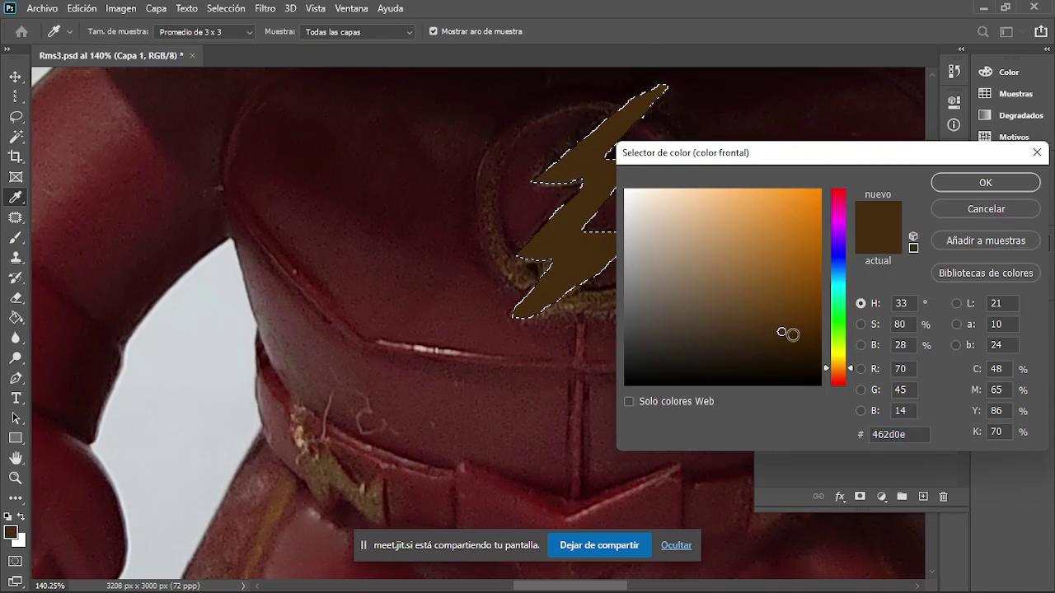
left_click(783, 285)
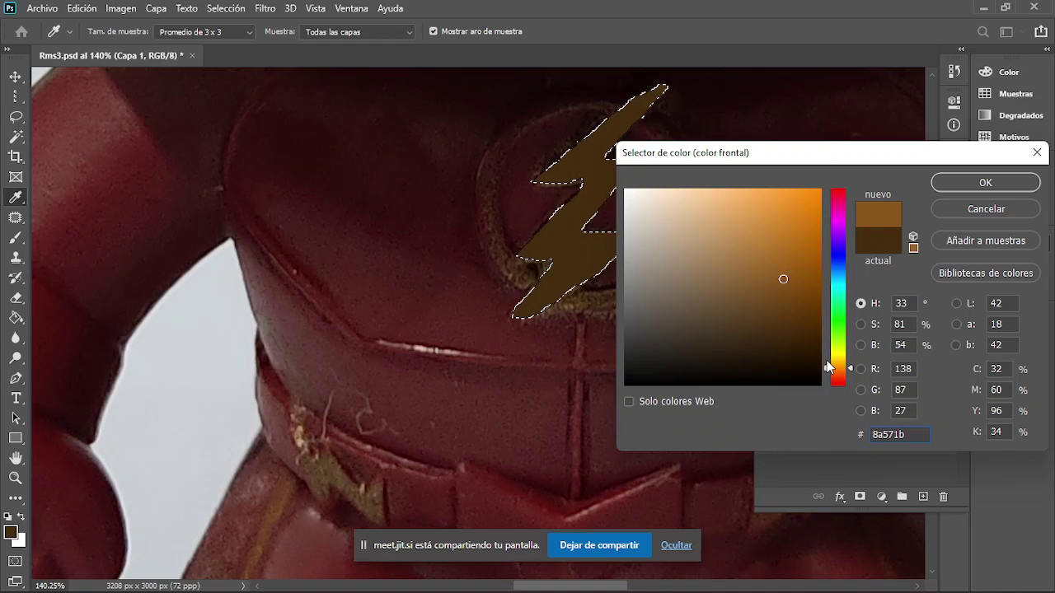
left_click(995, 209)
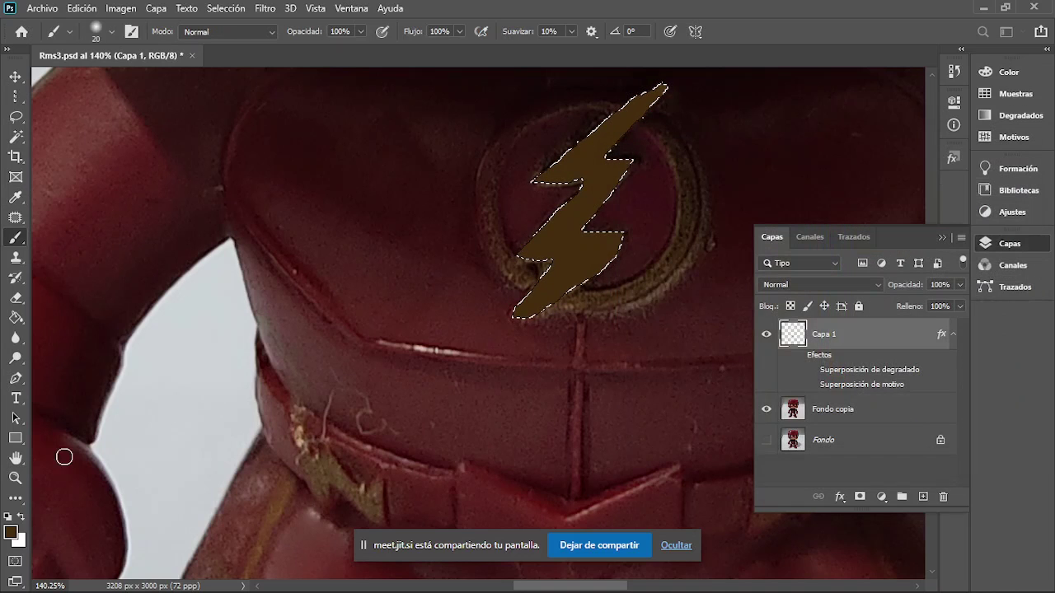
left_click(11, 532)
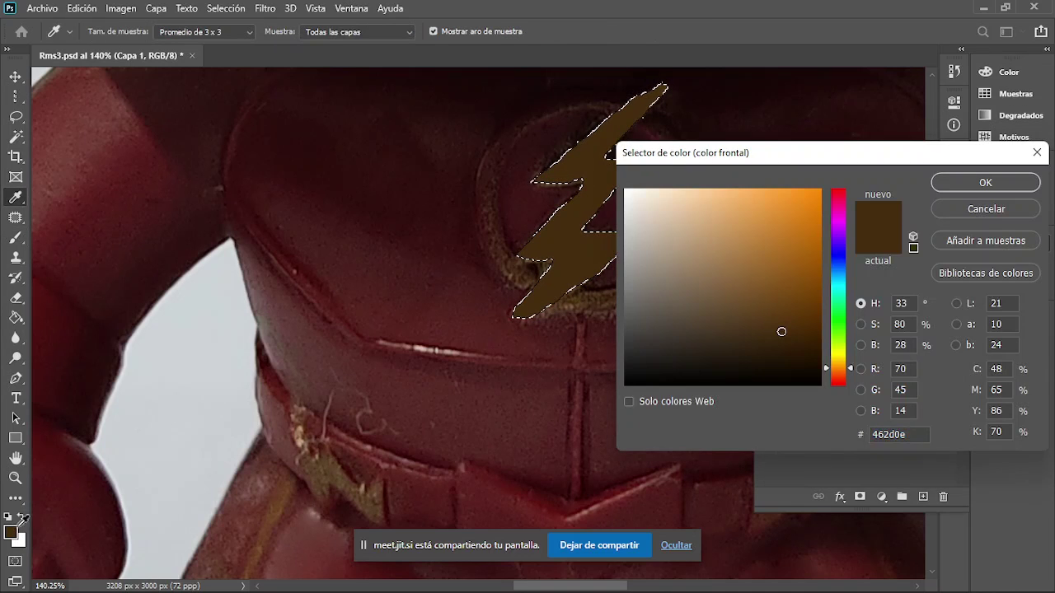
left_click_drag(851, 373, 854, 365)
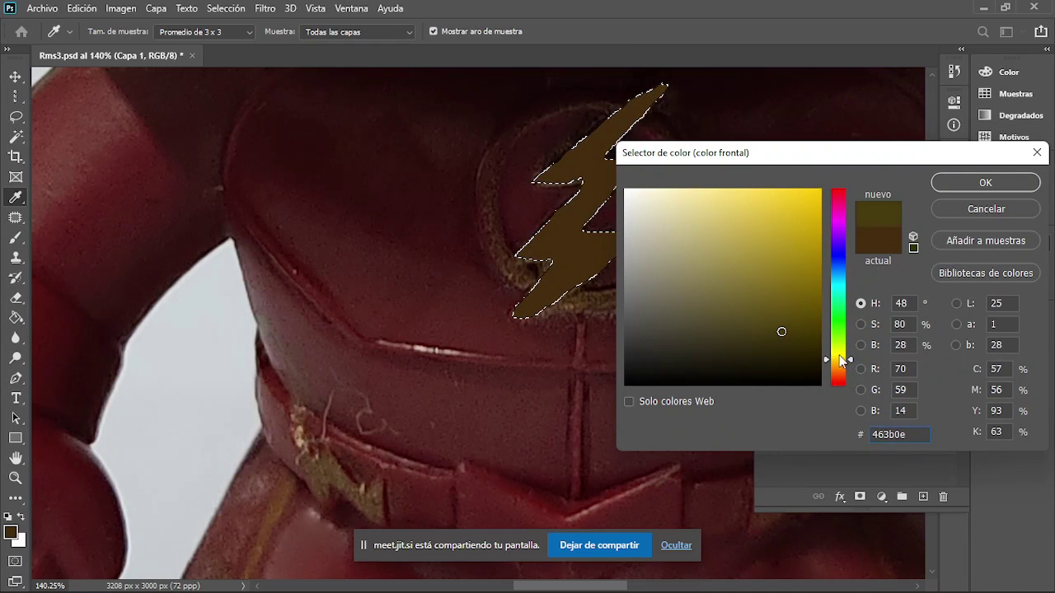
left_click(800, 312)
left_click_drag(800, 312, 802, 306)
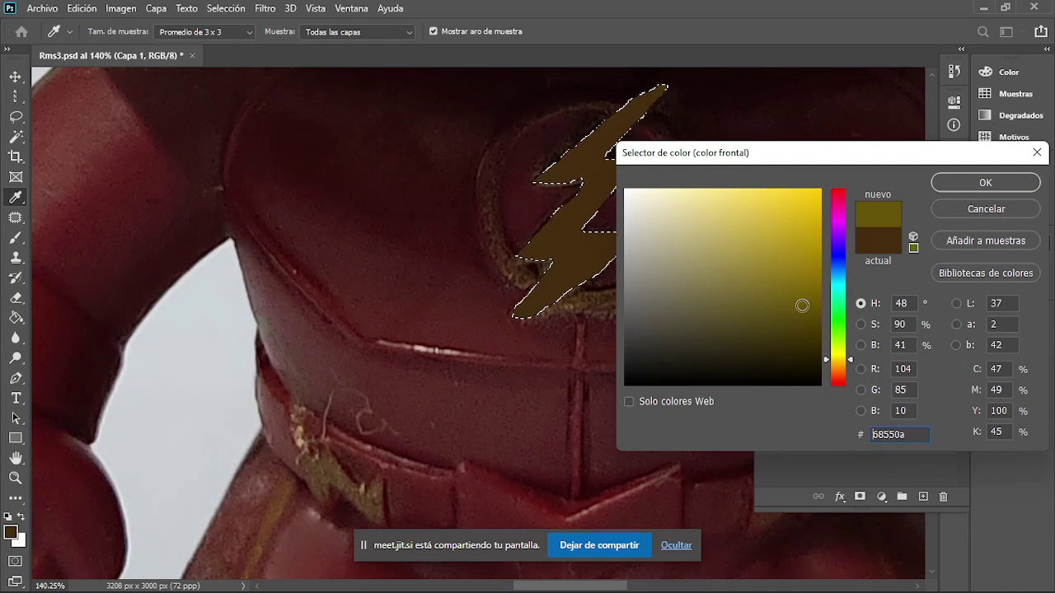
left_click(957, 181)
Step: Switch to the Brush tool and reduce its size to 10 px
key("b")
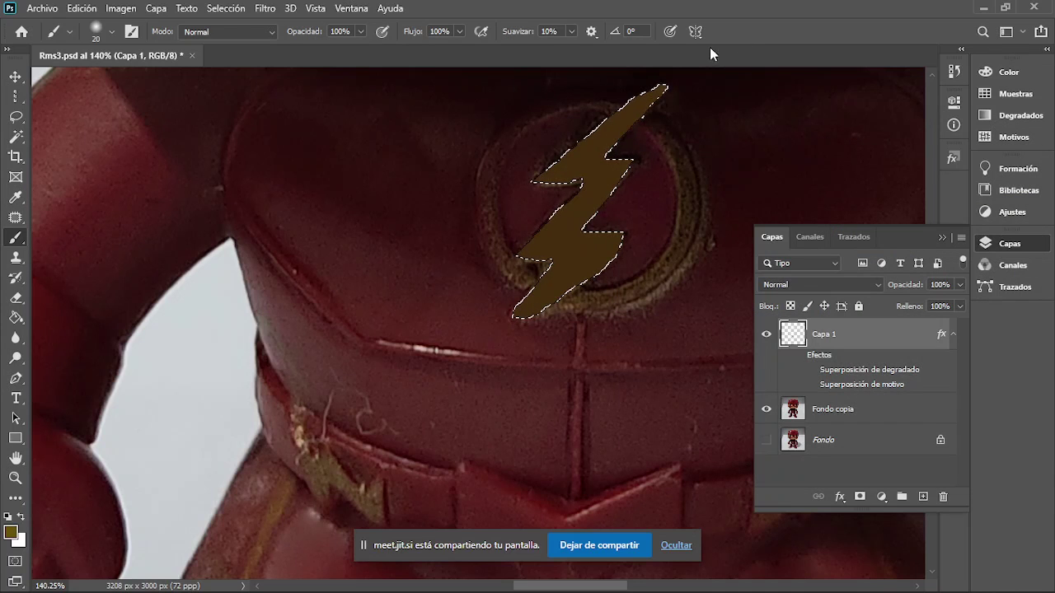
left_click(112, 31)
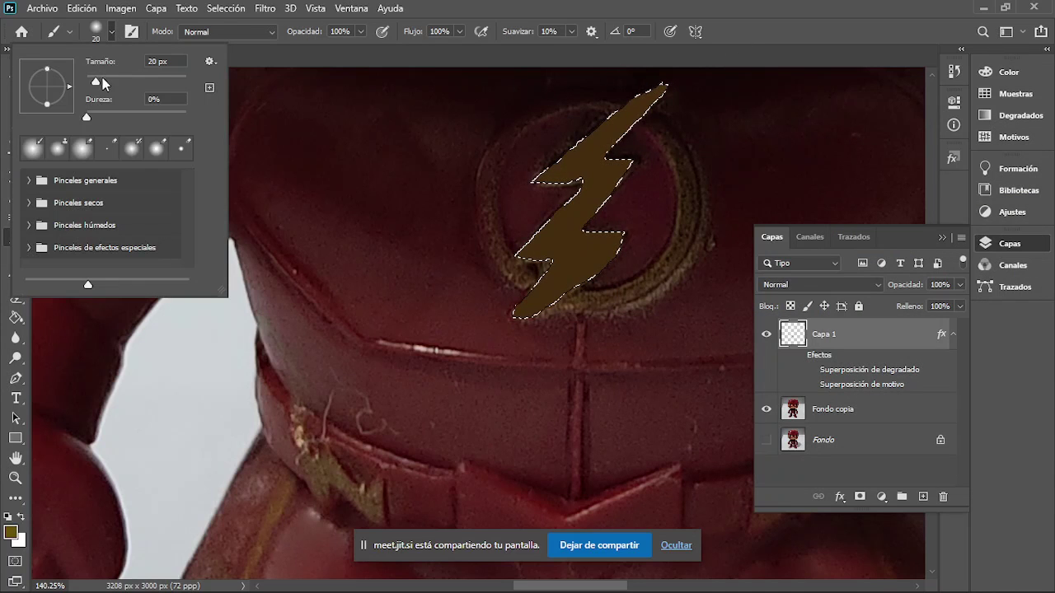
left_click_drag(96, 84, 90, 82)
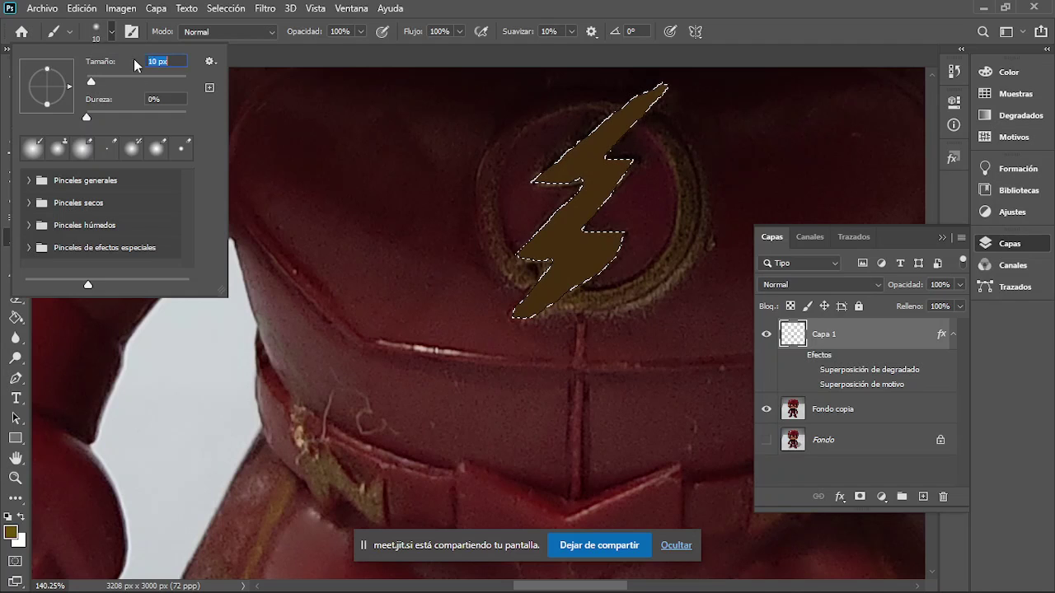
left_click(112, 36)
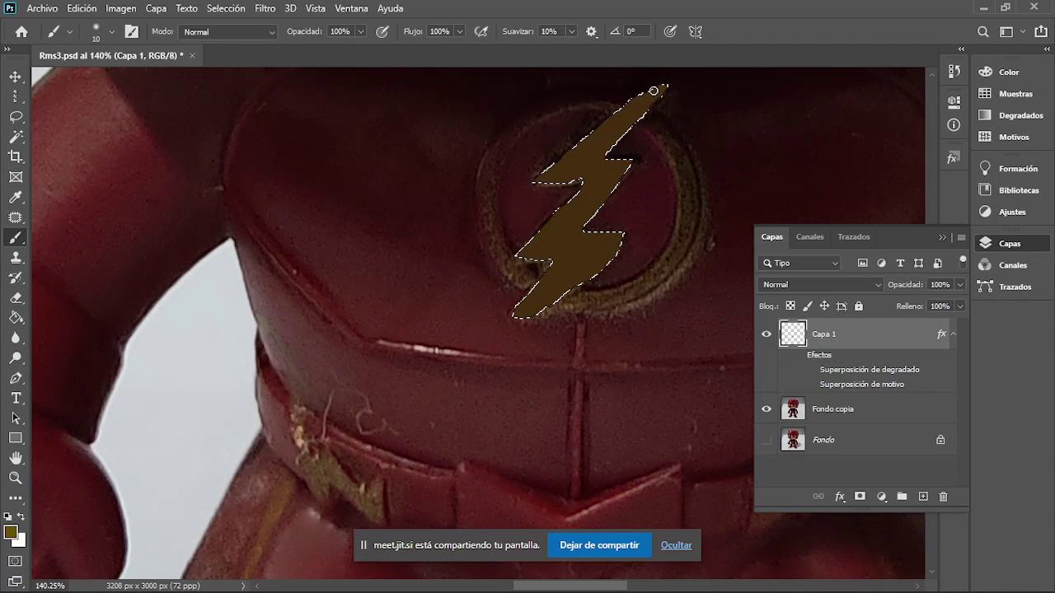
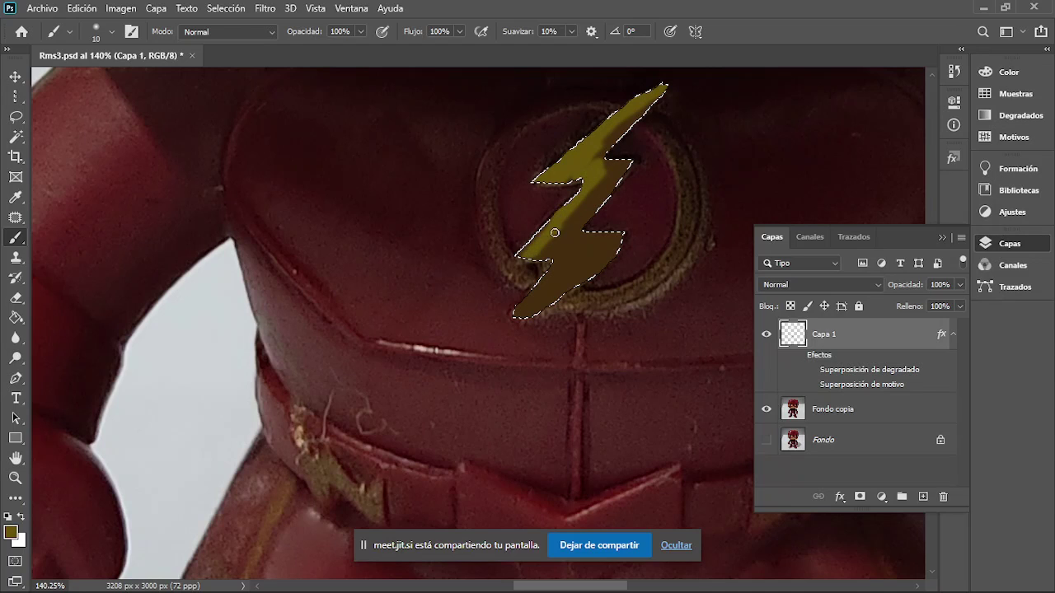
Step: Paint lighter olive strokes into the lower part of the lightning bolt
left_click_drag(554, 233, 523, 255)
left_click_drag(589, 197, 577, 214)
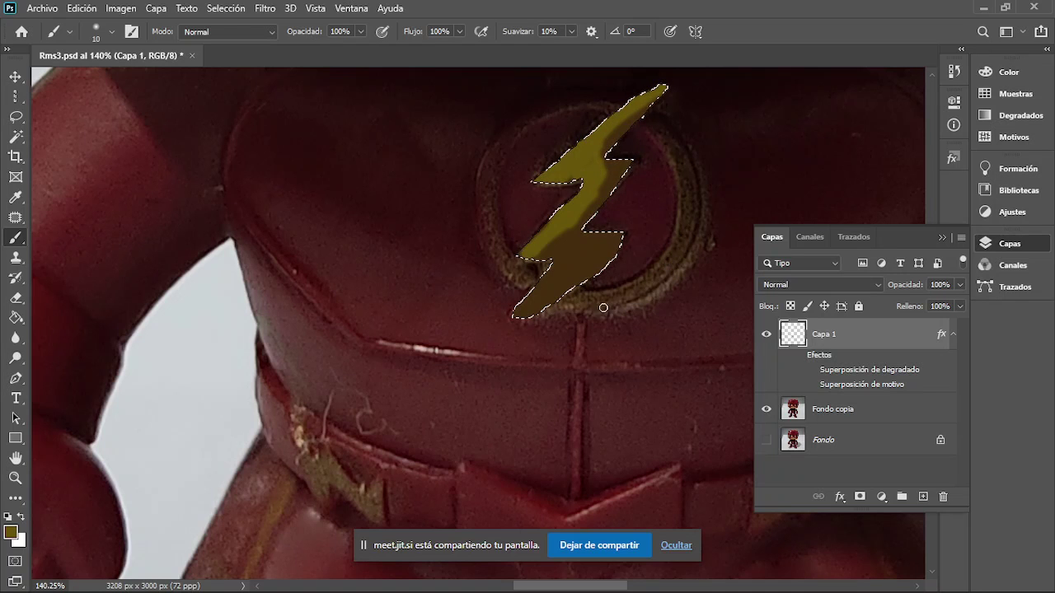
scroll(604, 307, "down", 2)
scroll(598, 313, "down", 2)
scroll(589, 322, "down", 2)
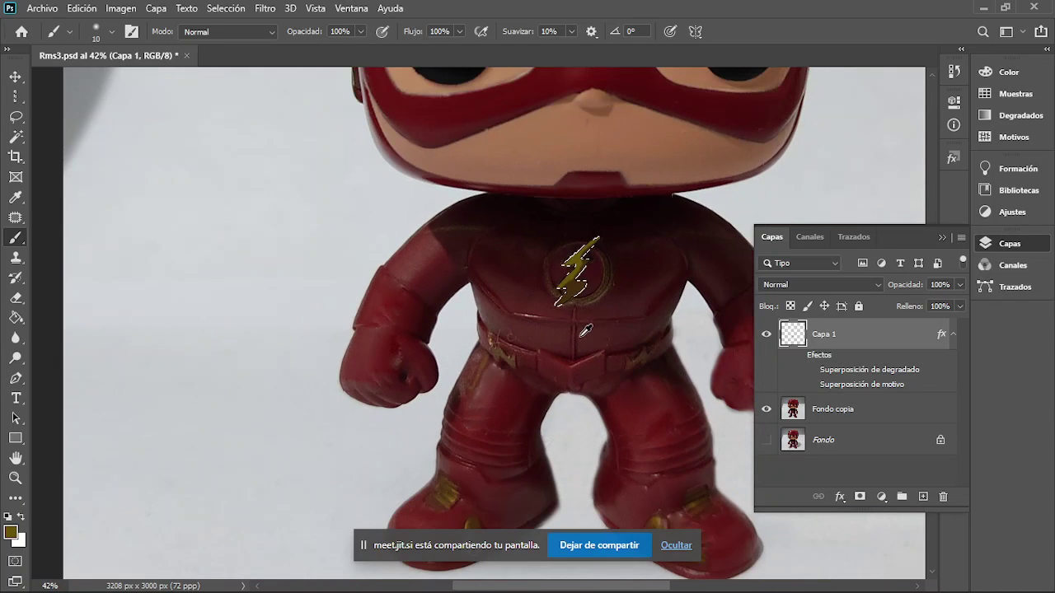
scroll(579, 293, "up", 2)
scroll(579, 293, "up", 2)
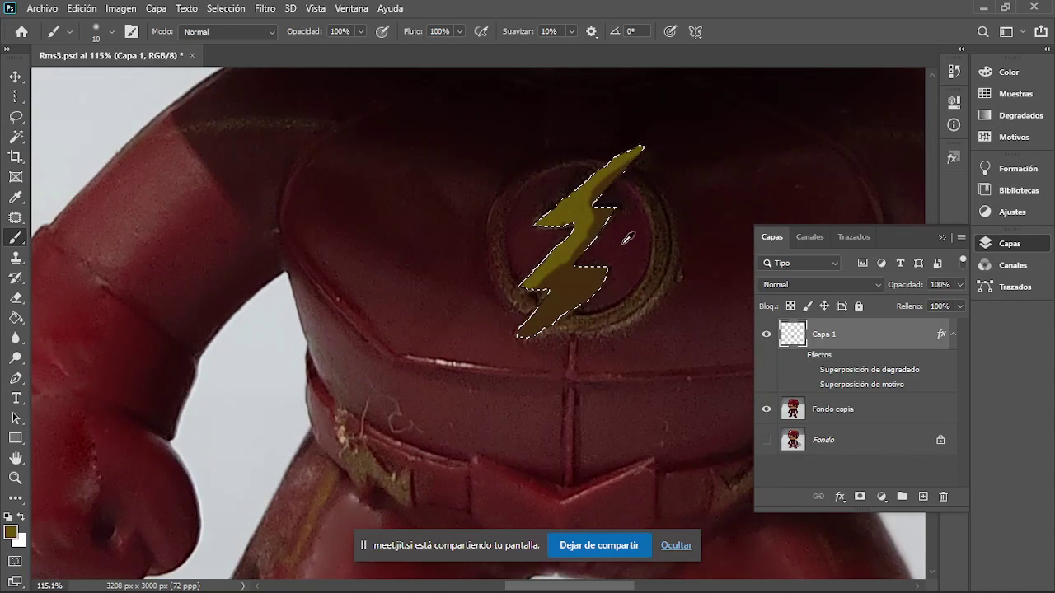
Step: Lighten the upper bolt with yellow, then even out and touch up the lower edges
left_click_drag(627, 238, 622, 163)
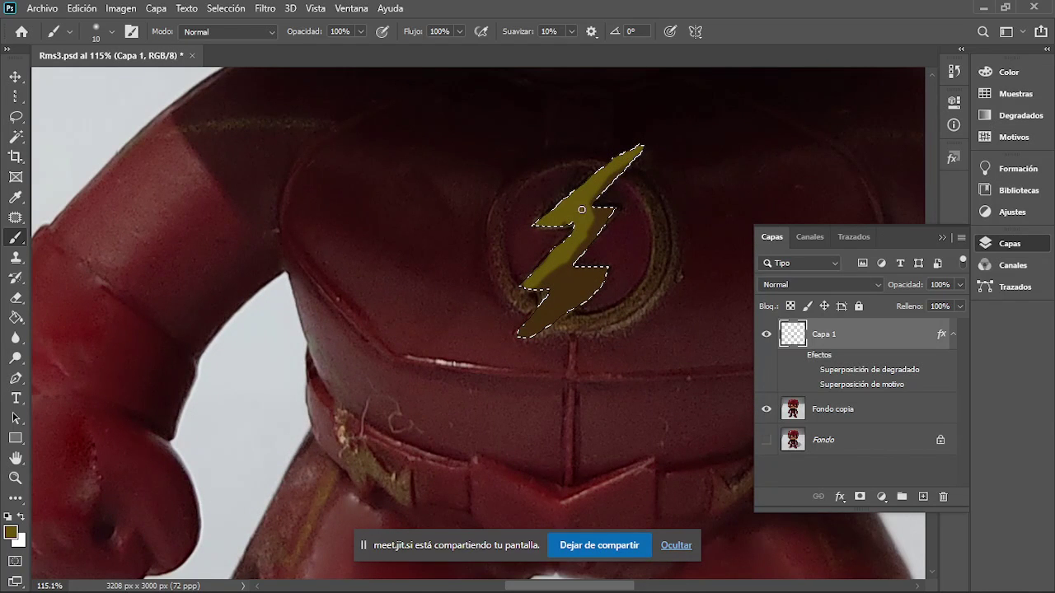
left_click_drag(589, 217, 596, 219)
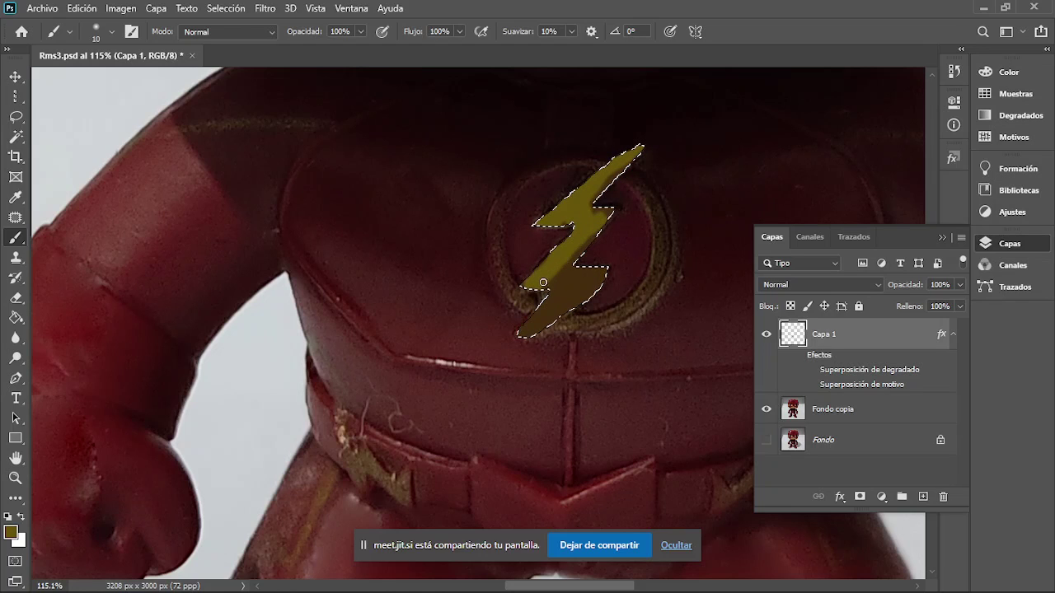
scroll(591, 239, "down", 2)
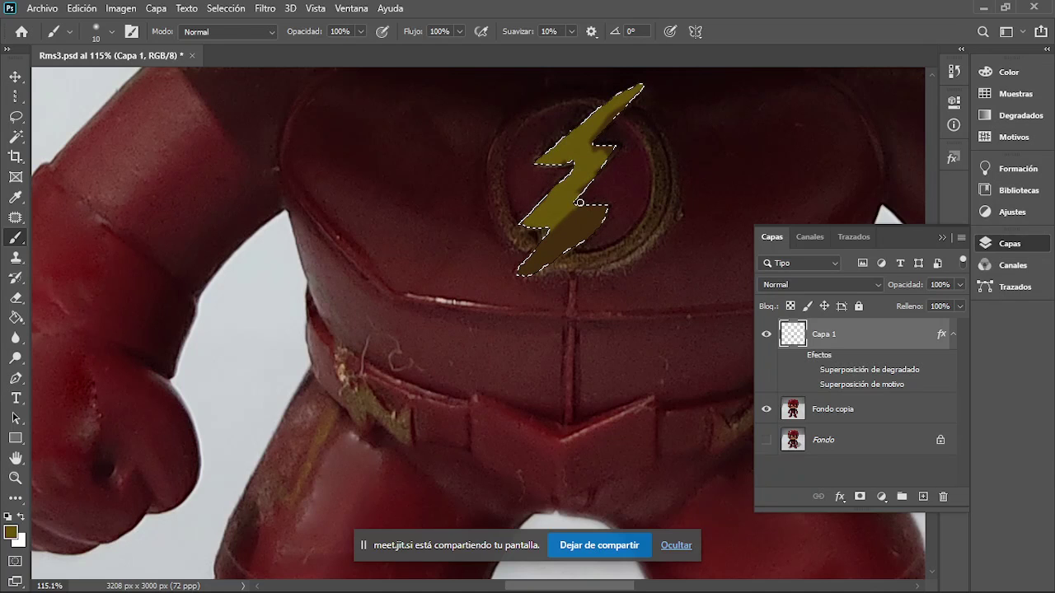
left_click_drag(580, 202, 548, 239)
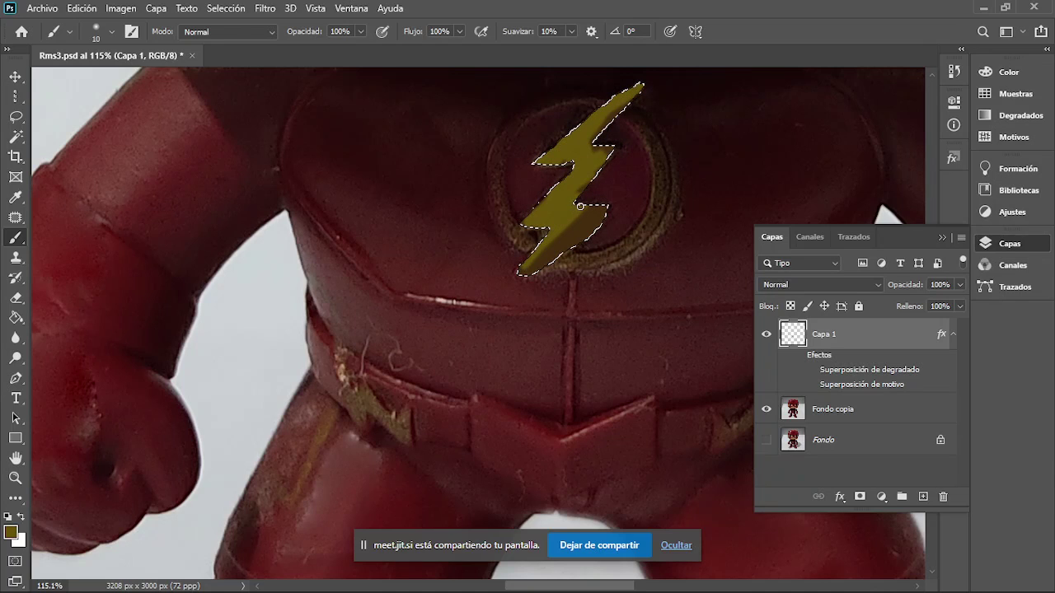
left_click_drag(527, 281, 533, 262)
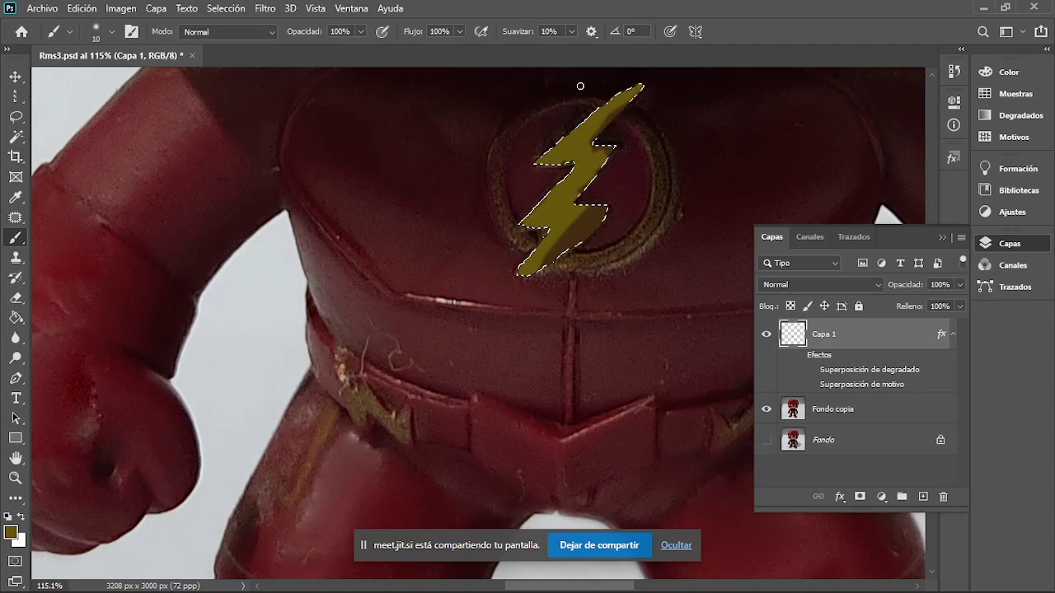
left_click(349, 9)
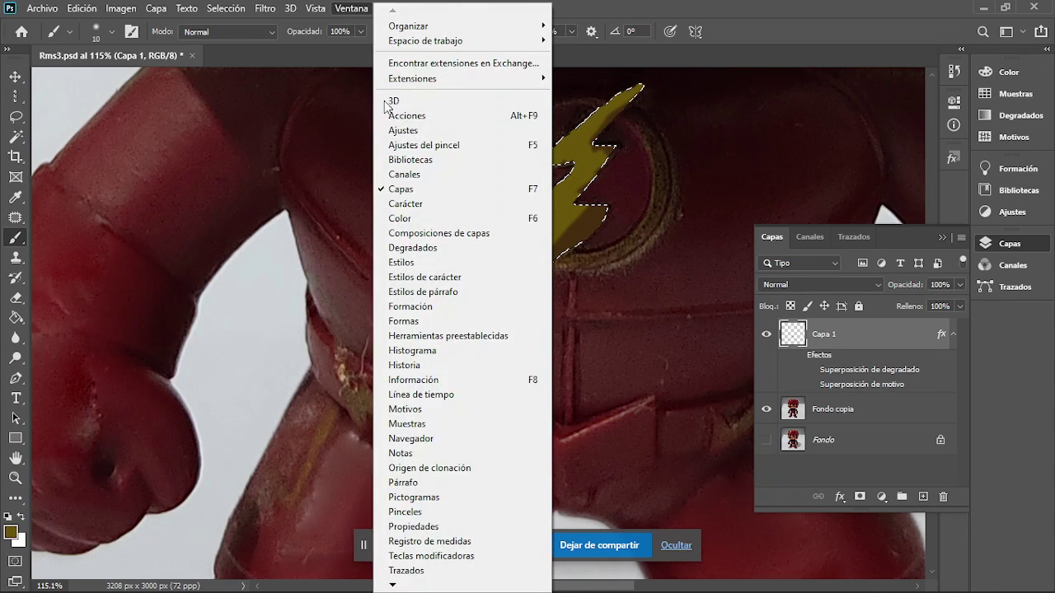
Step: Enlarge the brush library and expand the general and dry brush folders
left_click(425, 511)
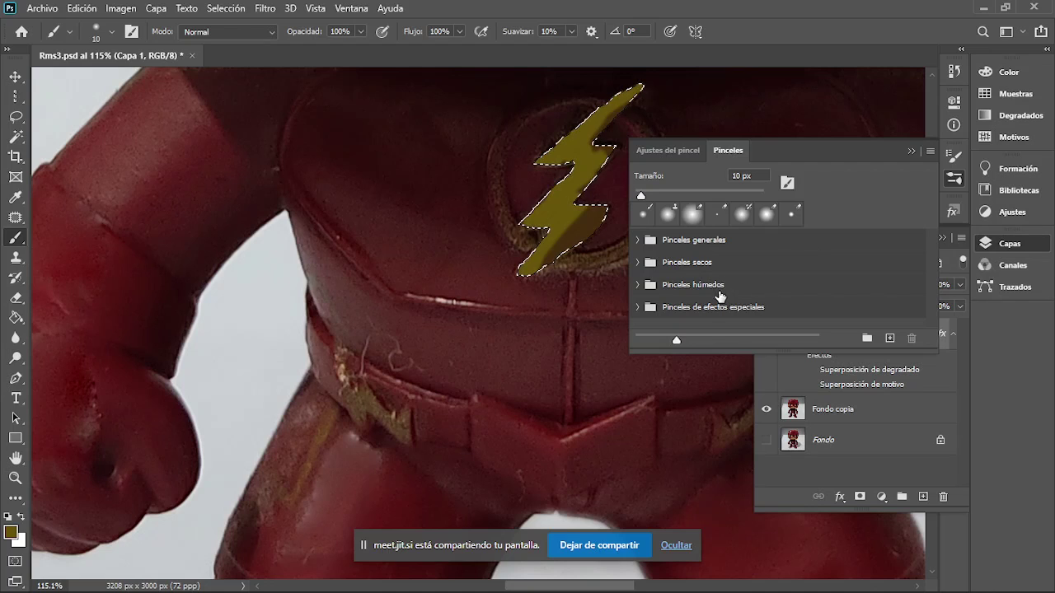
left_click_drag(790, 352, 785, 476)
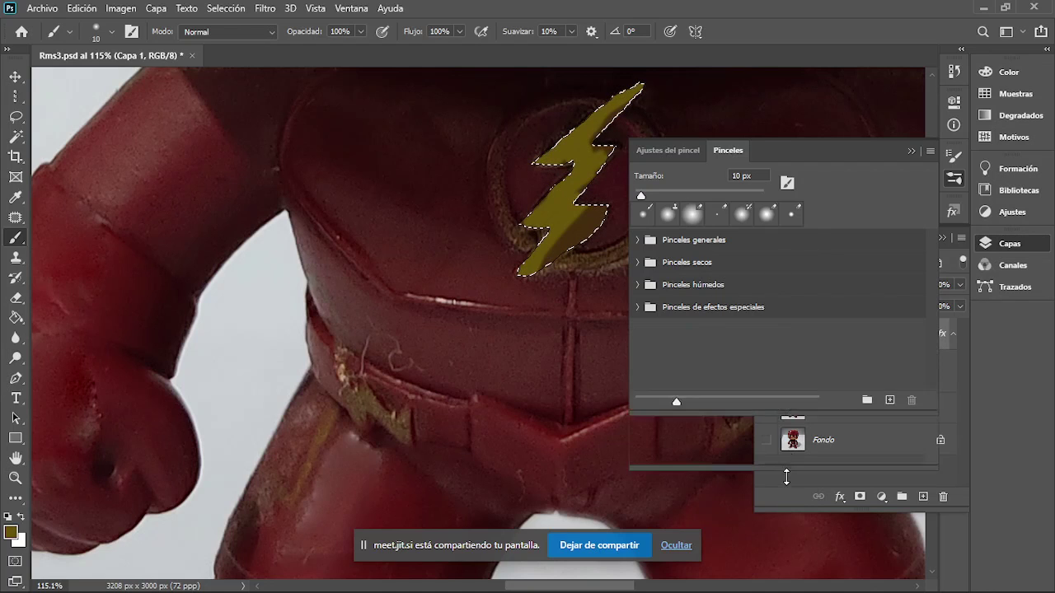
left_click(638, 243)
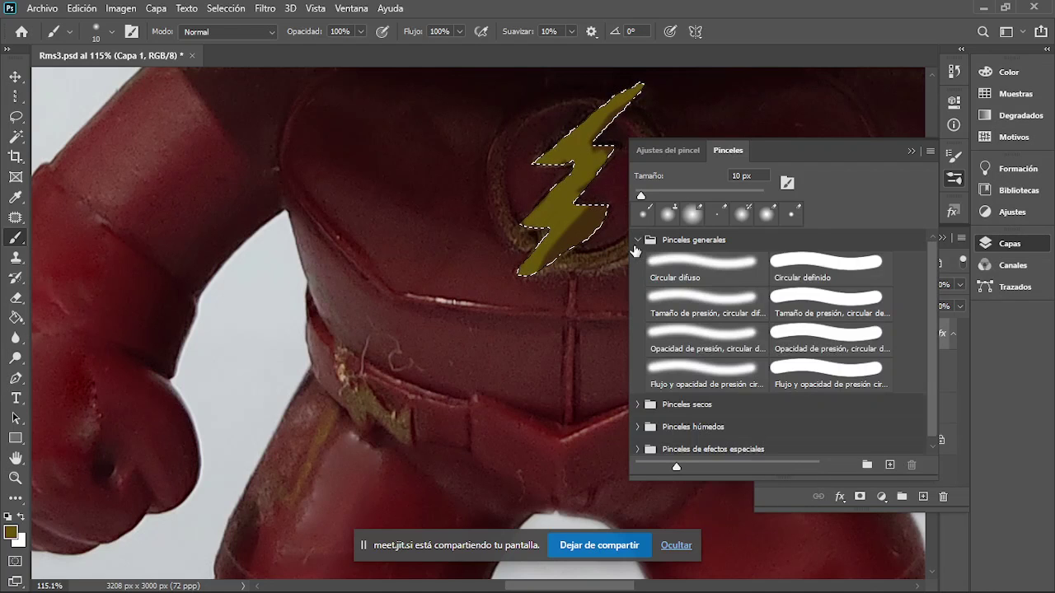
scroll(791, 383, "down", 1)
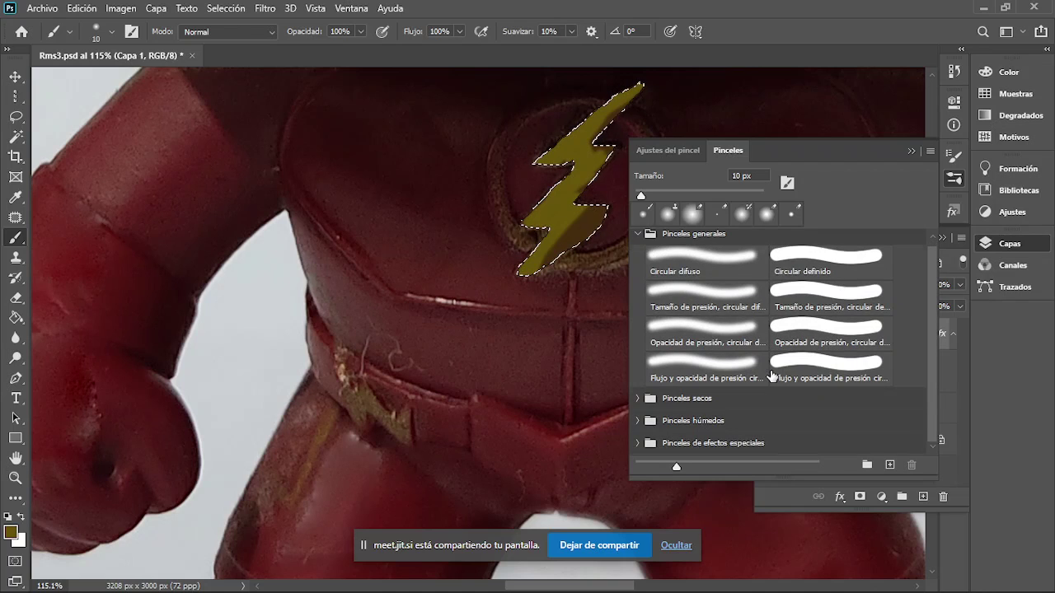
left_click(638, 399)
scroll(790, 326, "down", 2)
scroll(791, 321, "down", 1)
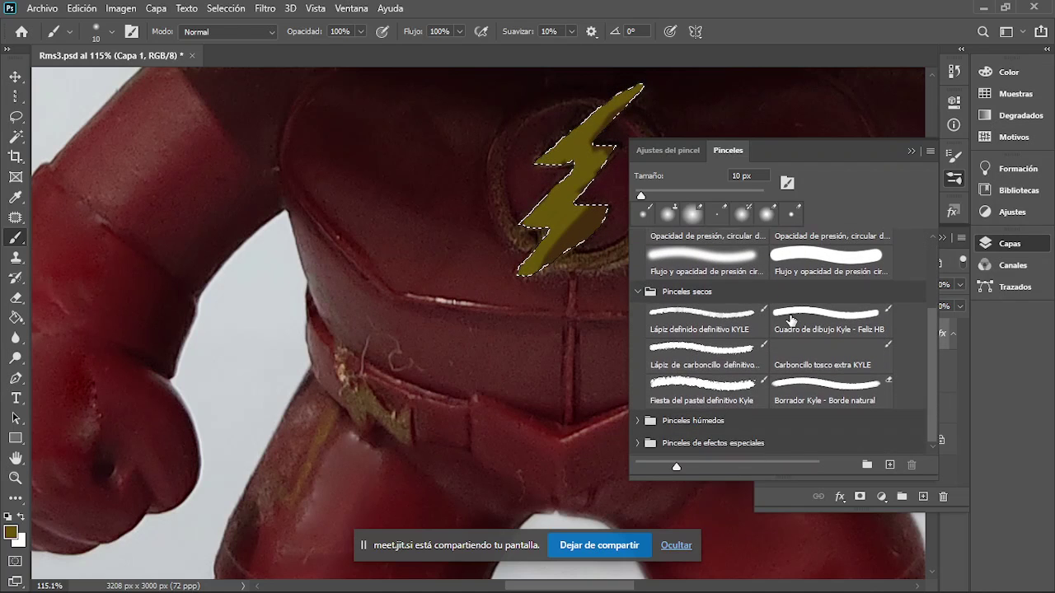
Step: Select the Mezclador impresionista Kyle 1 mixer brush from the wet brushes folder
left_click(659, 424)
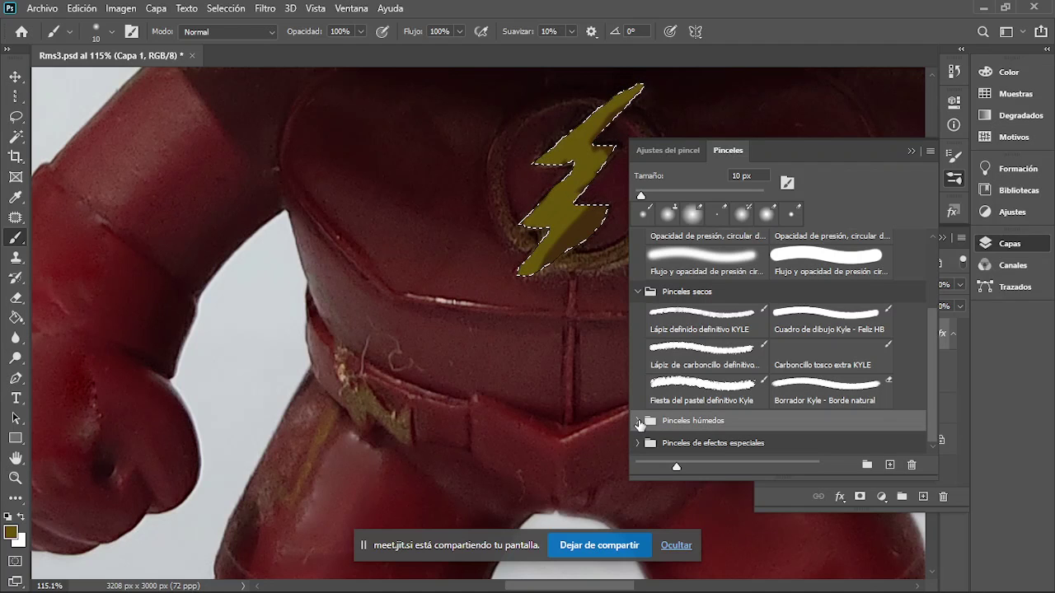
left_click(637, 421)
scroll(820, 356, "down", 1)
scroll(820, 356, "down", 2)
scroll(820, 354, "down", 1)
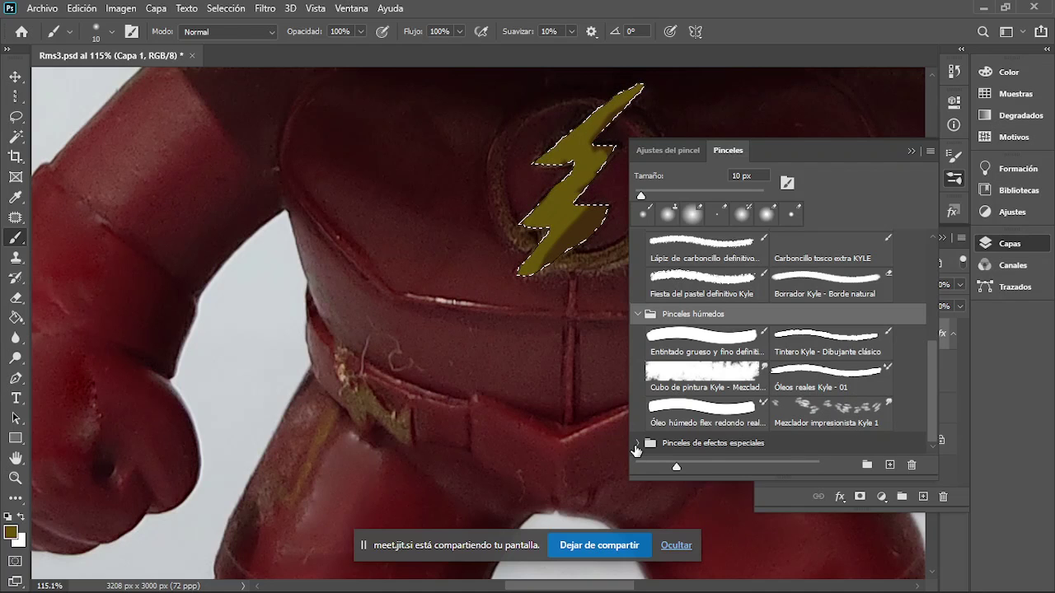
left_click(852, 416)
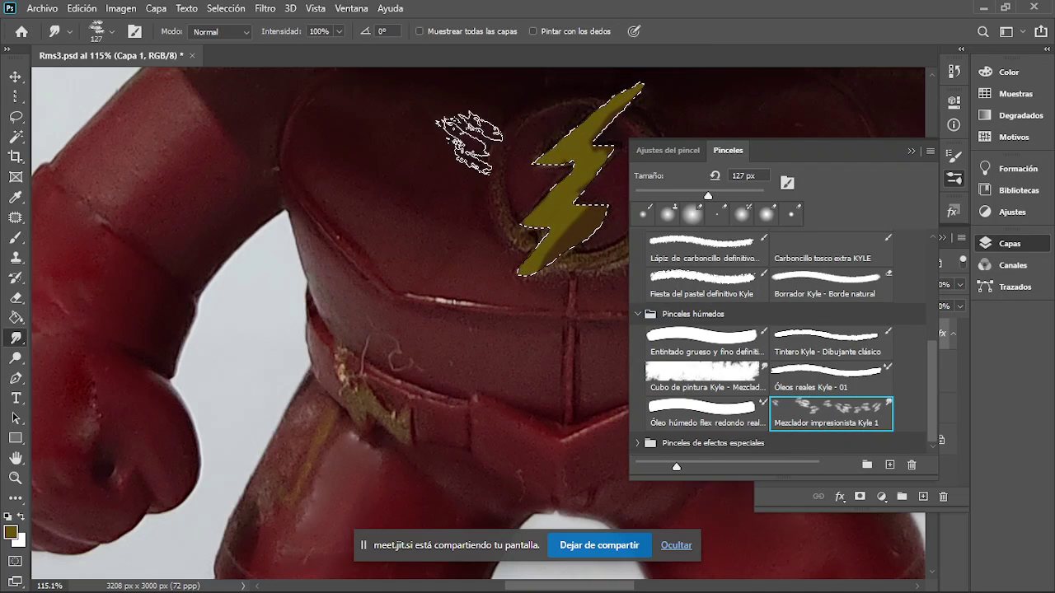
Step: Smear the lightning bolt with the mixer brush, undo it, then redo it
left_click_drag(627, 95, 540, 252)
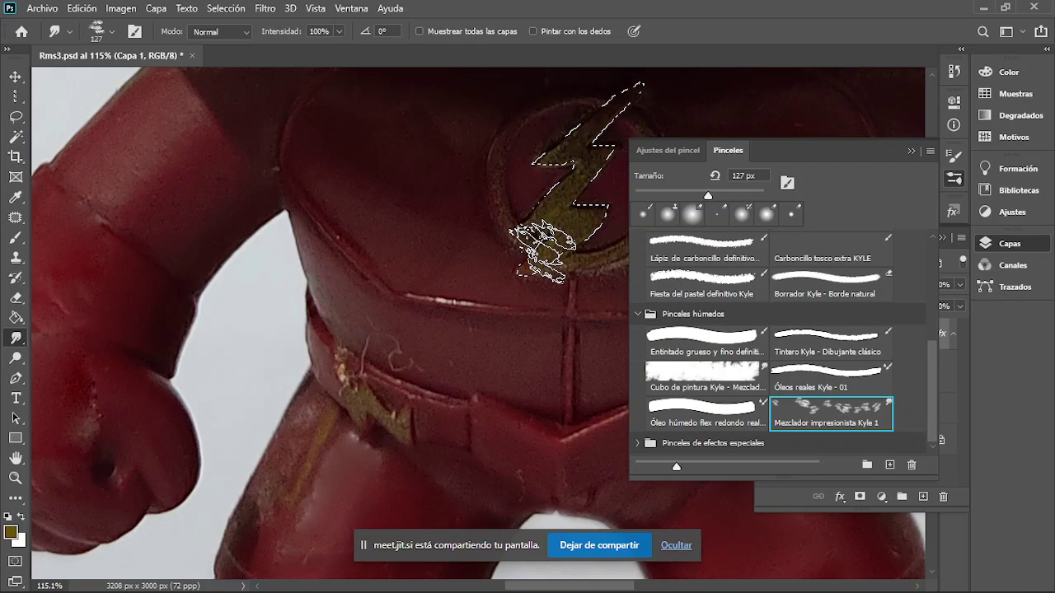
key("ctrl+z")
key("ctrl+shift+z")
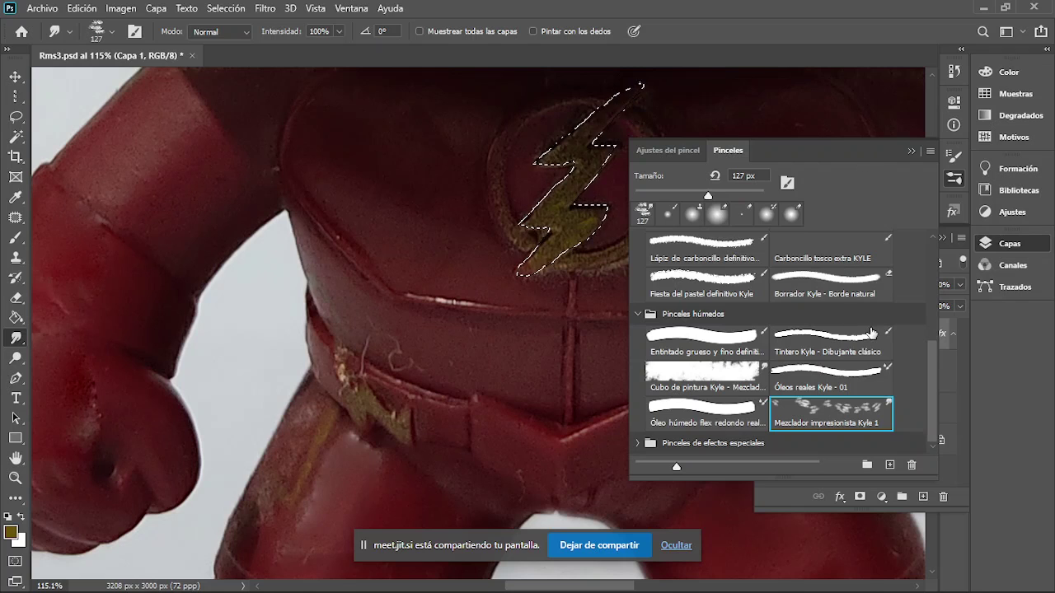
Step: Repaint the bolt solid olive with the Óleos reales Kyle - 01 brush at 60 px, closing the brush library
left_click(827, 375)
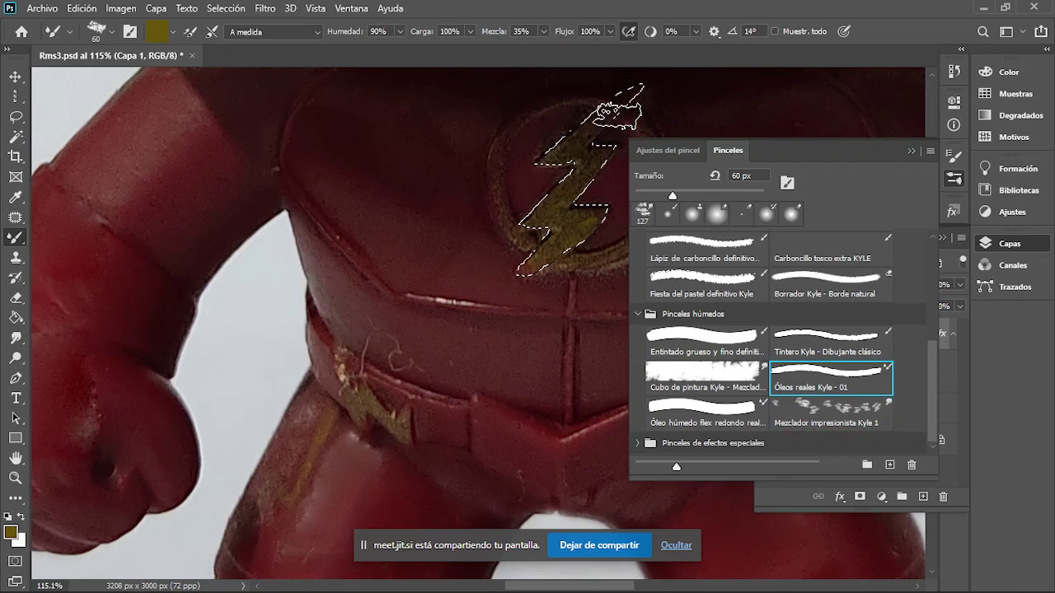
mouse_move(622, 97)
left_mouse_down()
mouse_move(524, 268)
mouse_move(558, 198)
mouse_move(541, 239)
left_mouse_up()
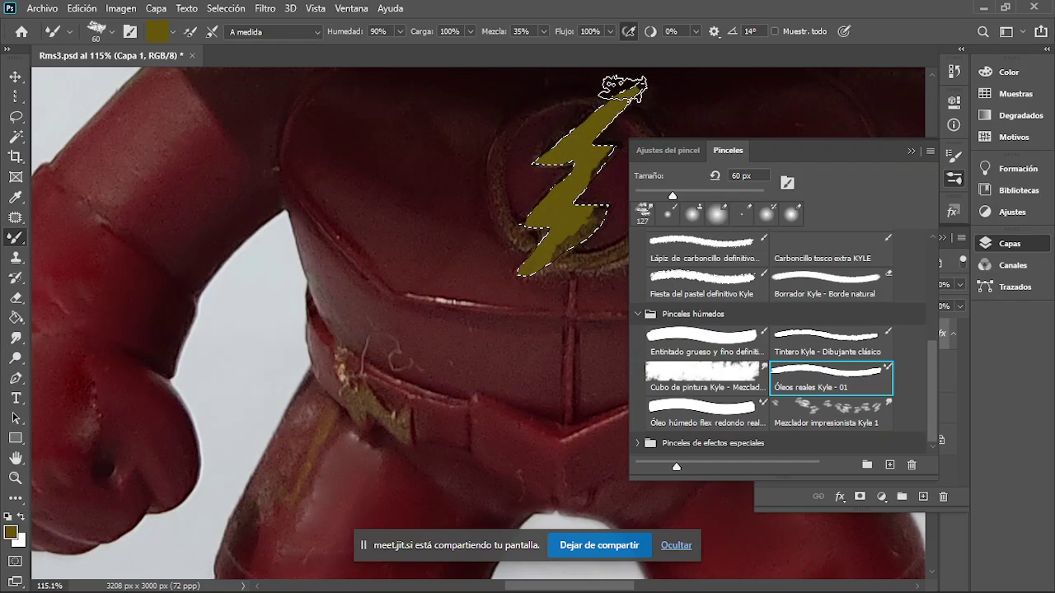
mouse_move(592, 106)
left_mouse_down()
mouse_move(575, 124)
mouse_move(617, 137)
mouse_move(517, 277)
left_mouse_up()
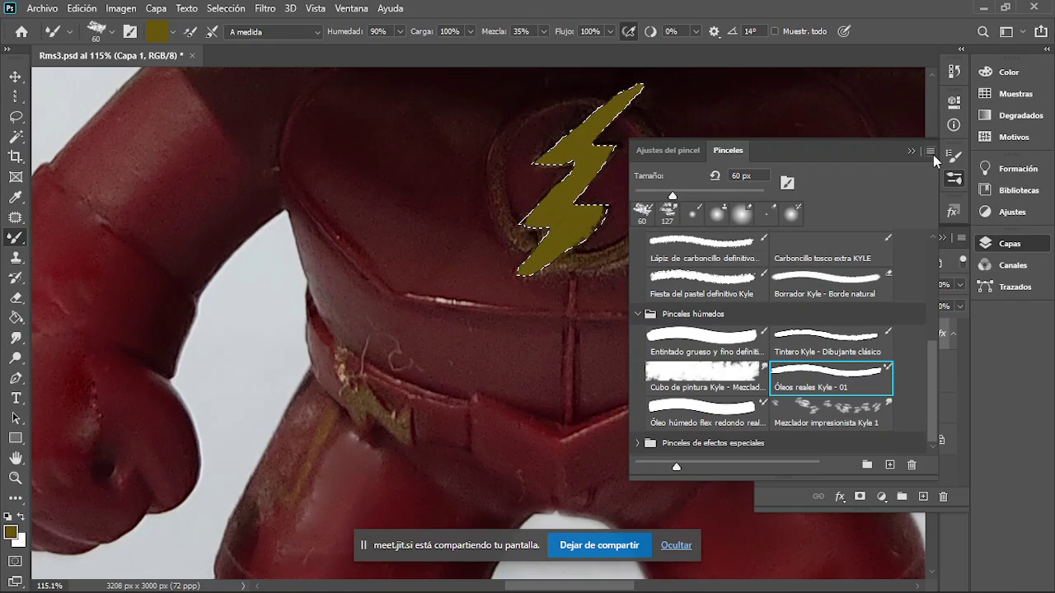
left_click(953, 155)
left_click(45, 10)
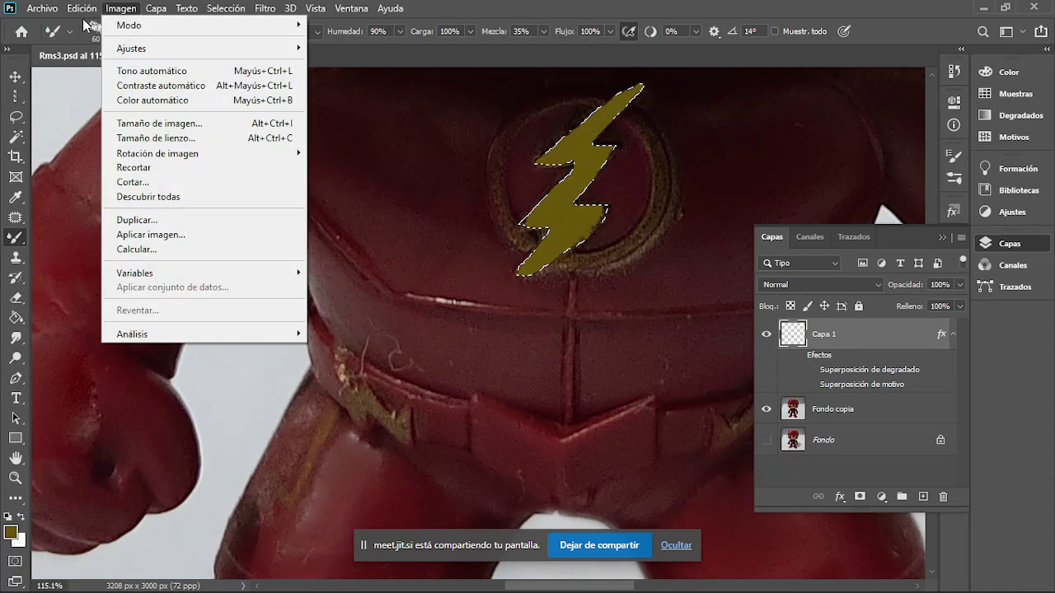
Step: Create a new 1000×1000 px document and add an empty layer
left_click(121, 9)
left_click(45, 10)
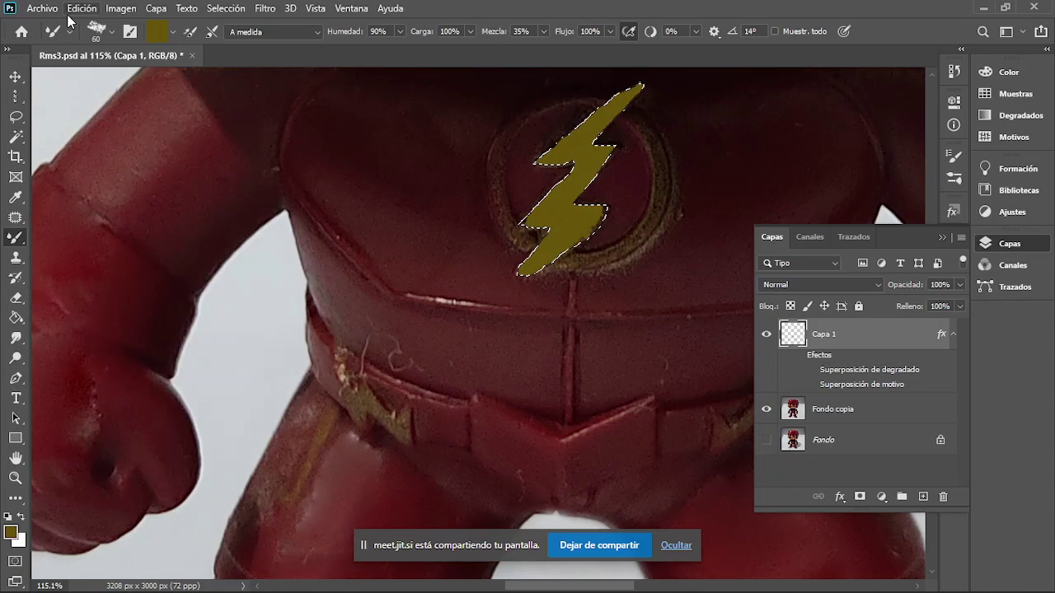
left_click(46, 10)
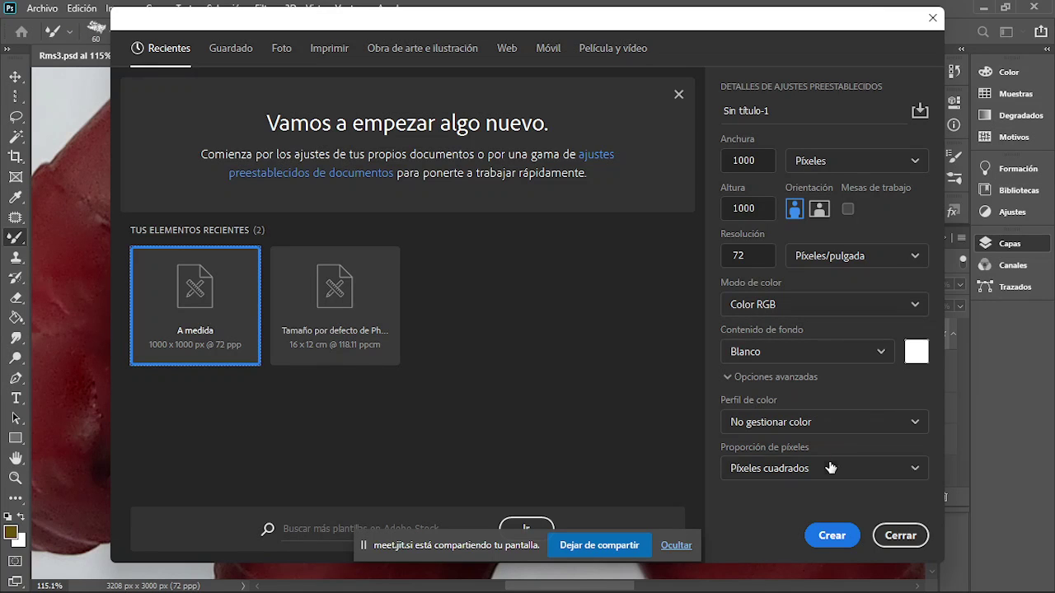
key("ctrl+alt+n")
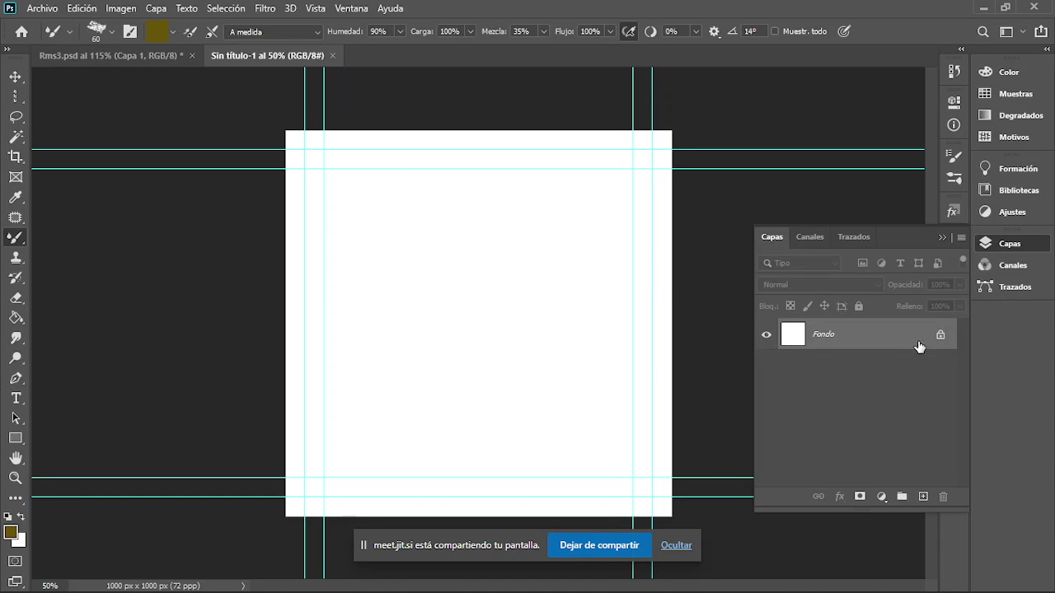
left_click(923, 498)
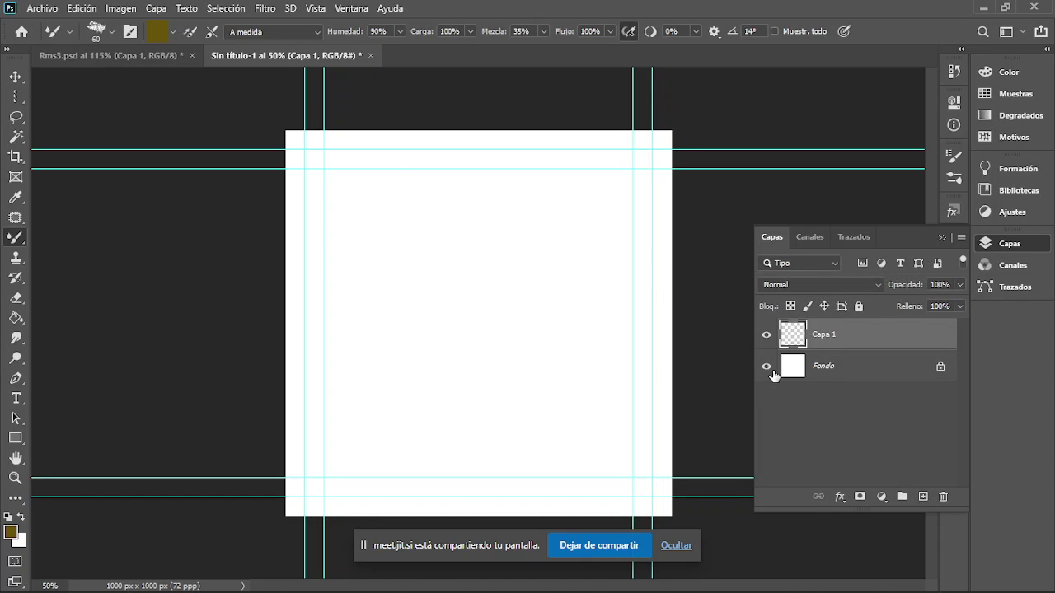
Step: Paint a rough olive stroke, then a soft stroke using the pressure flow-and-opacity preset
mouse_move(365, 166)
left_mouse_down()
mouse_move(404, 334)
mouse_move(425, 181)
left_mouse_up()
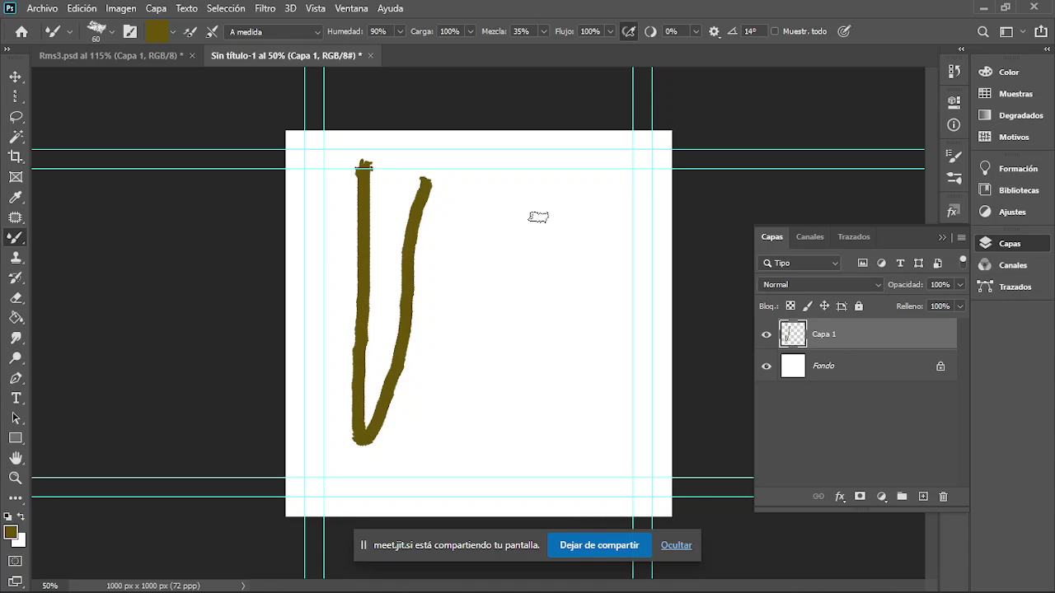
left_click(111, 32)
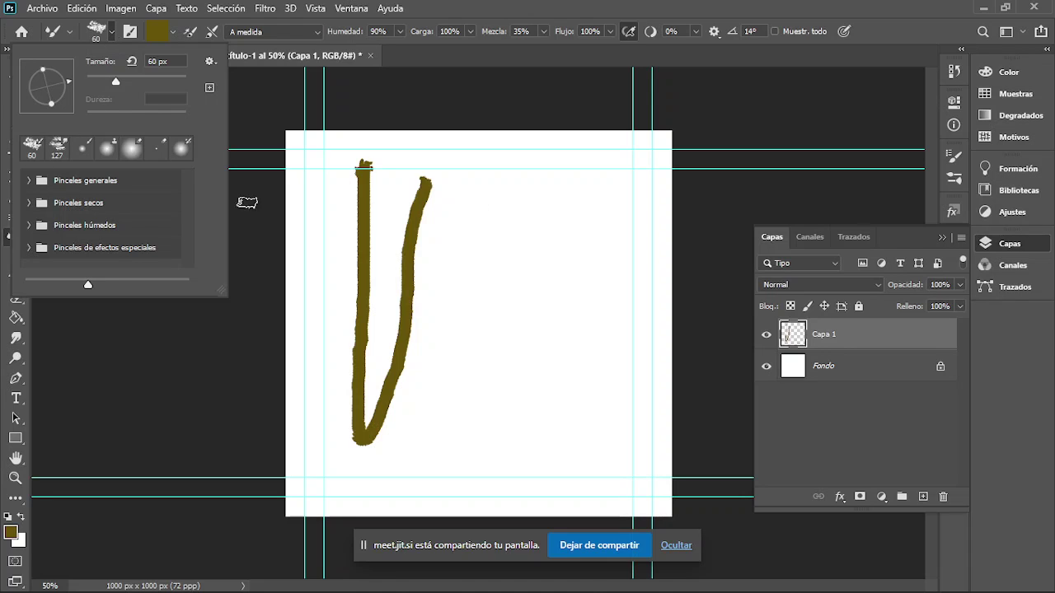
left_click(959, 181)
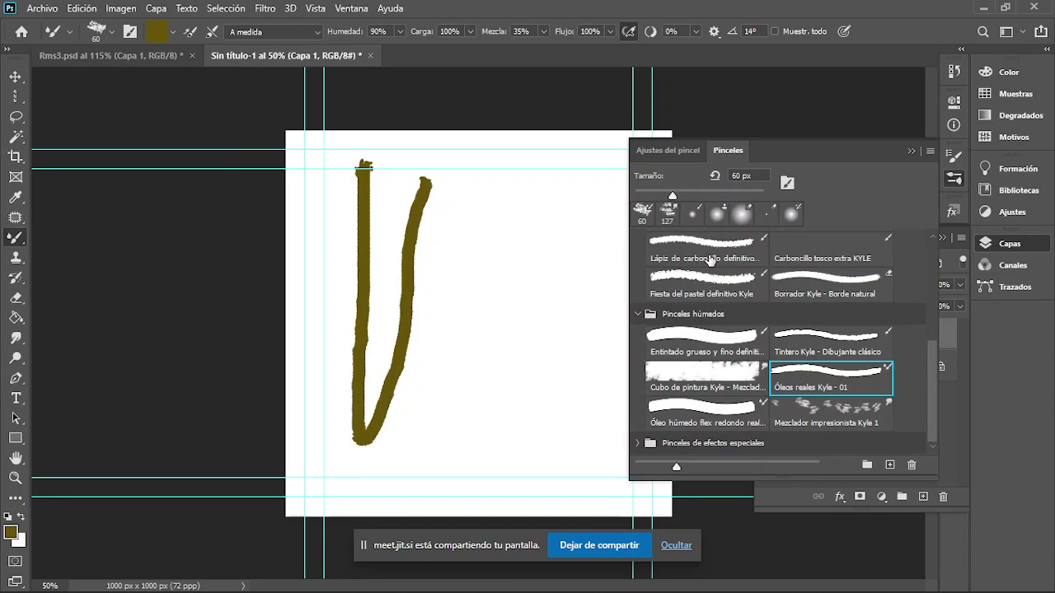
scroll(734, 320, "up", 3)
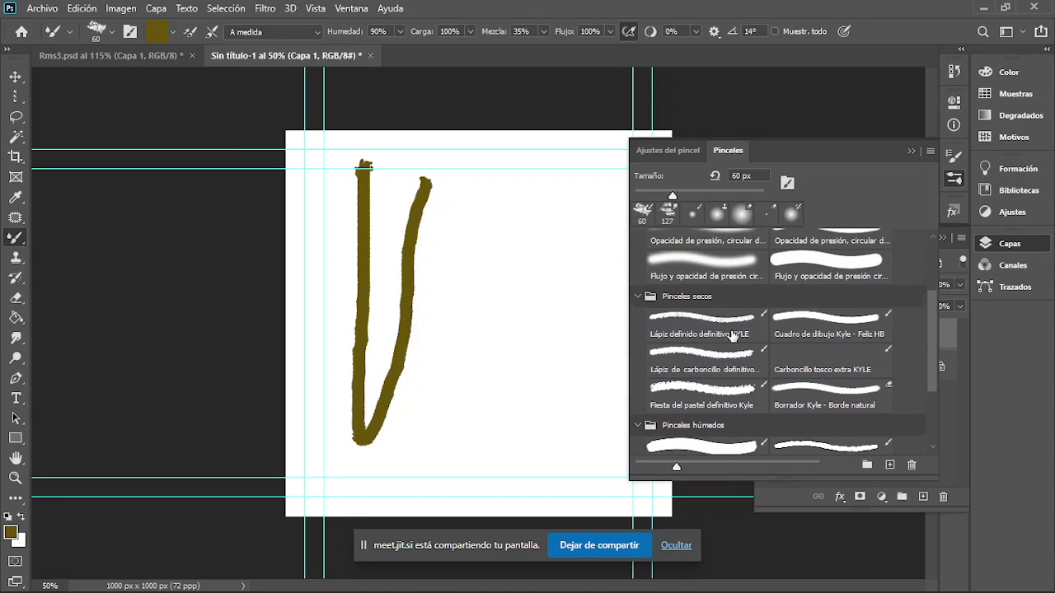
scroll(734, 321, "up", 1)
left_click(716, 303)
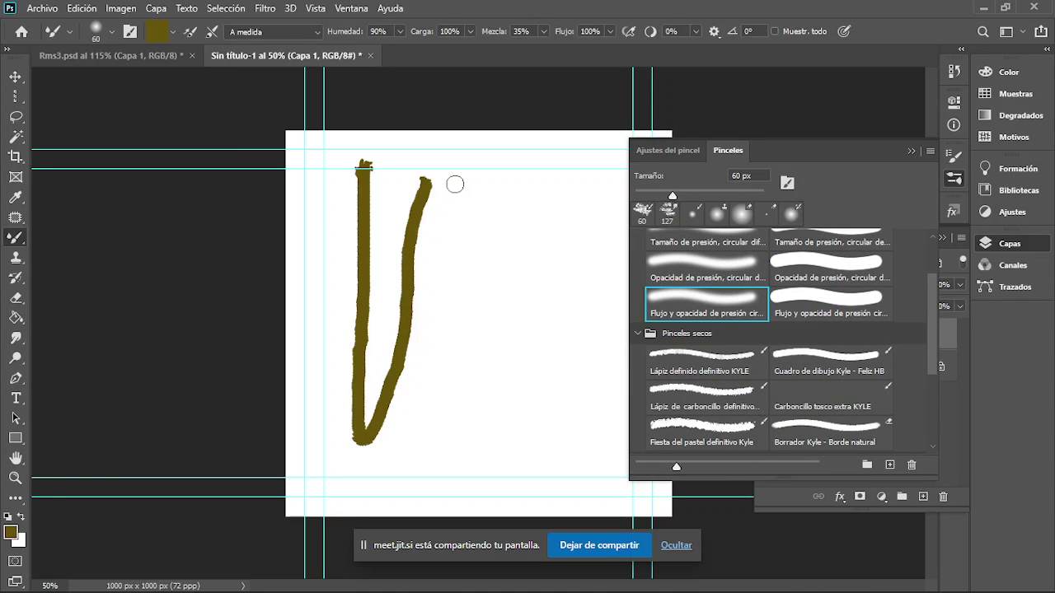
mouse_move(454, 180)
left_mouse_down()
mouse_move(447, 434)
mouse_move(470, 325)
mouse_move(483, 165)
left_mouse_up()
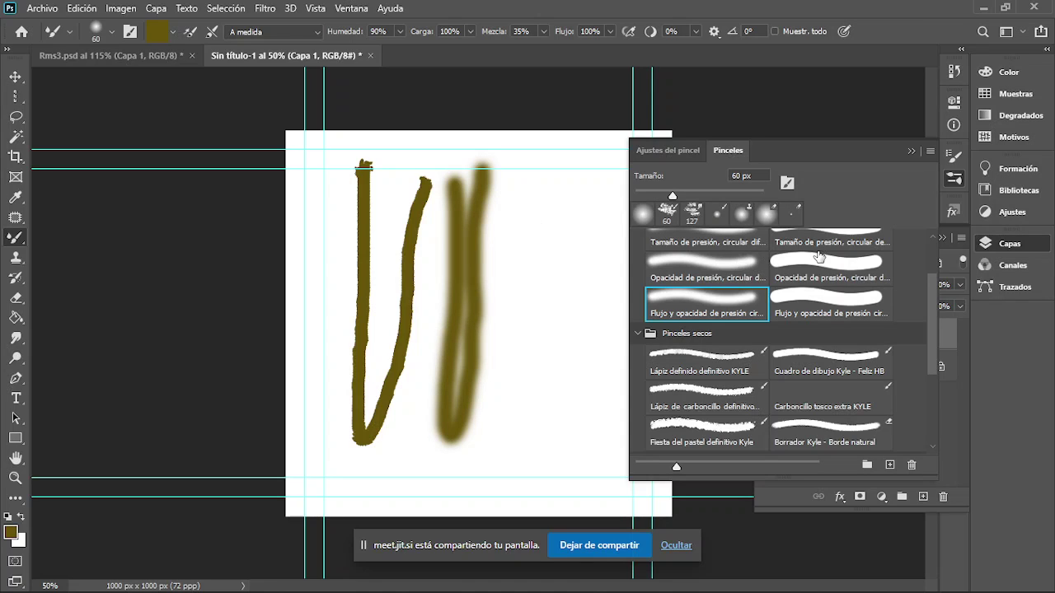
Step: Paint a solid olive U-shape with the pressure opacity preset, cancelling the new brush group
left_click(848, 267)
mouse_move(523, 191)
left_mouse_down()
mouse_move(518, 395)
mouse_move(546, 288)
mouse_move(557, 176)
left_mouse_up()
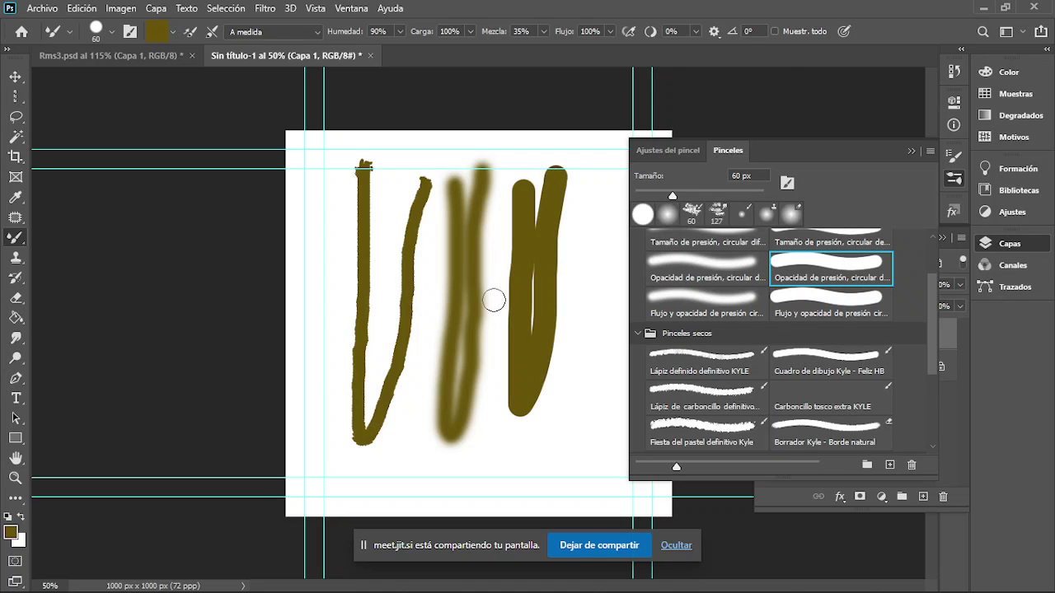
scroll(480, 289, "up", 10, "alt")
scroll(480, 288, "down", 4, "alt")
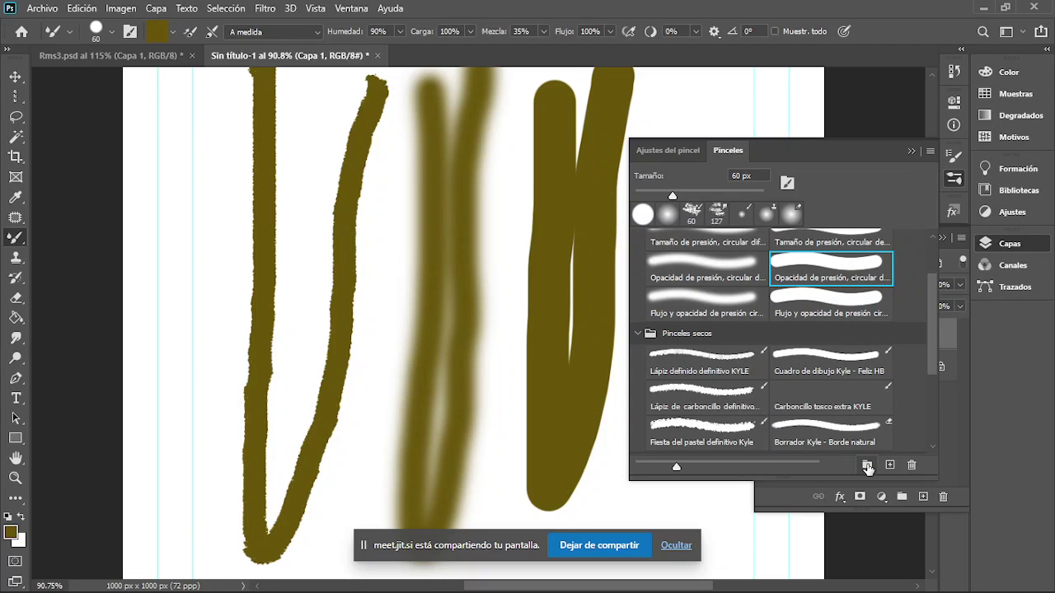
left_click(867, 466)
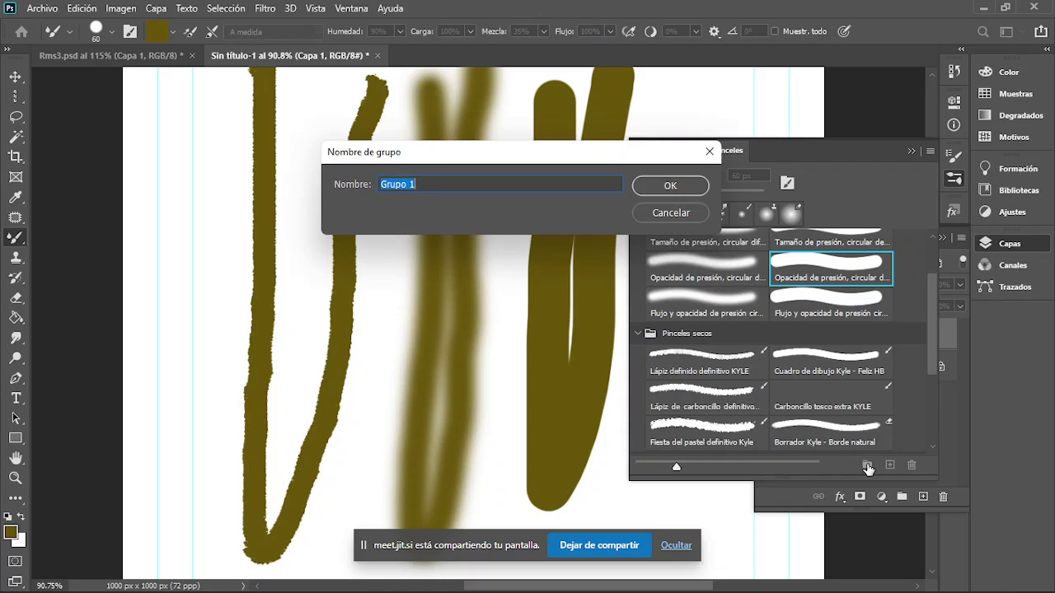
left_click(671, 213)
left_click(915, 147)
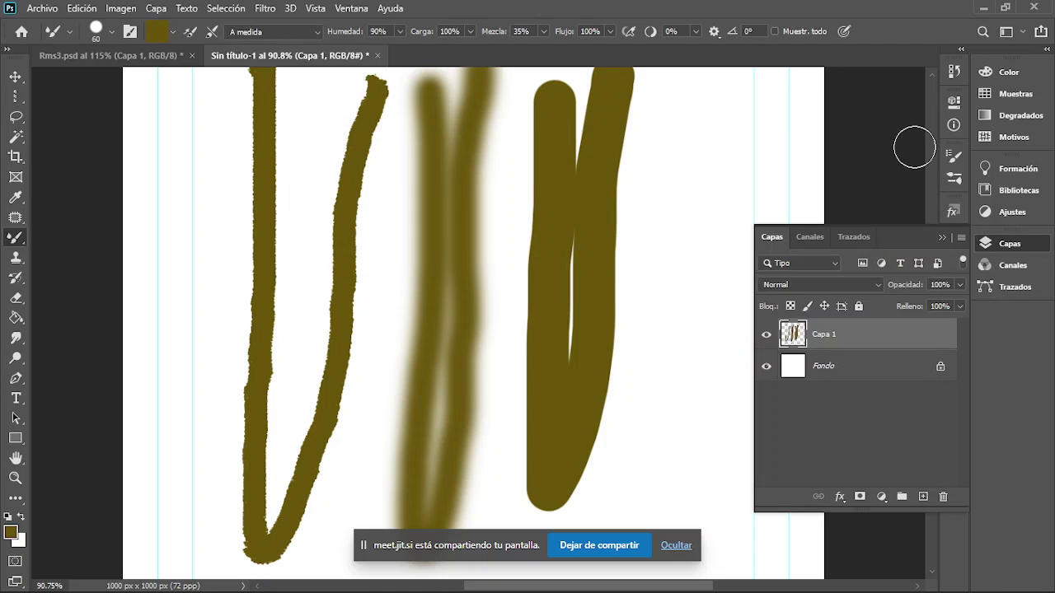
left_click(956, 181)
Step: Show the Brushes panel's flyout menu, then dismiss it
left_click(931, 151)
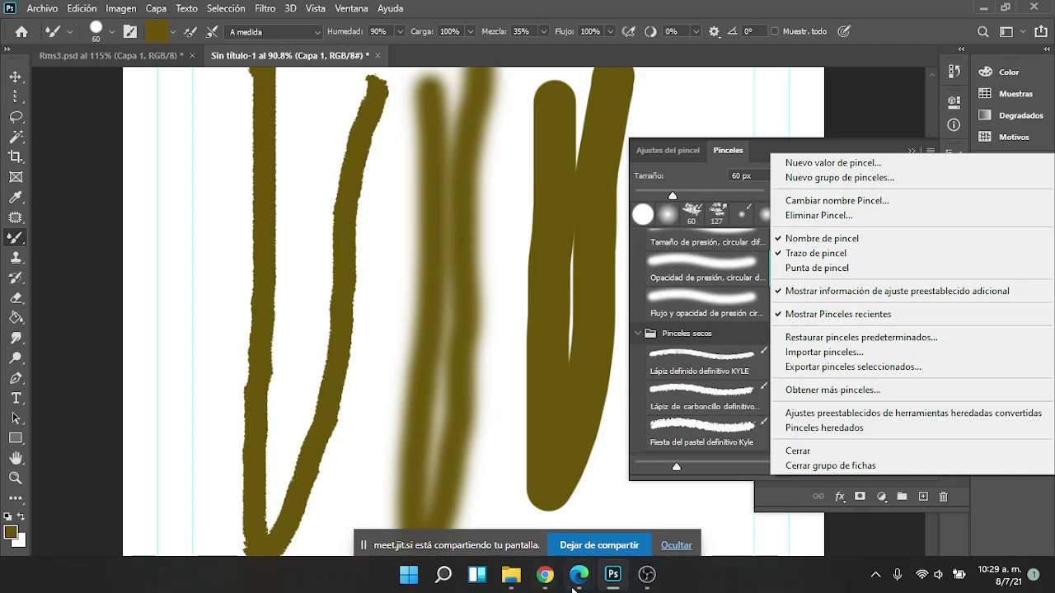
left_click(551, 585)
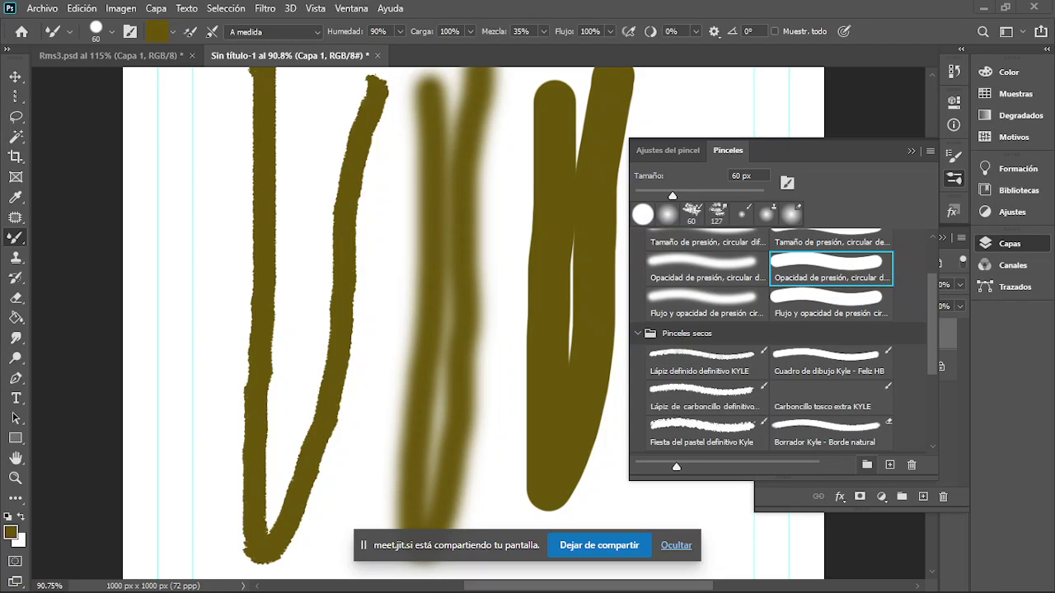
Step: Maximize Chrome and open the es.brusheezy.com 'Gratis Photoshop Cc Pinceles' result for 'tipos pinceles photoshop'
left_click_drag(1054, 98, 145, 1)
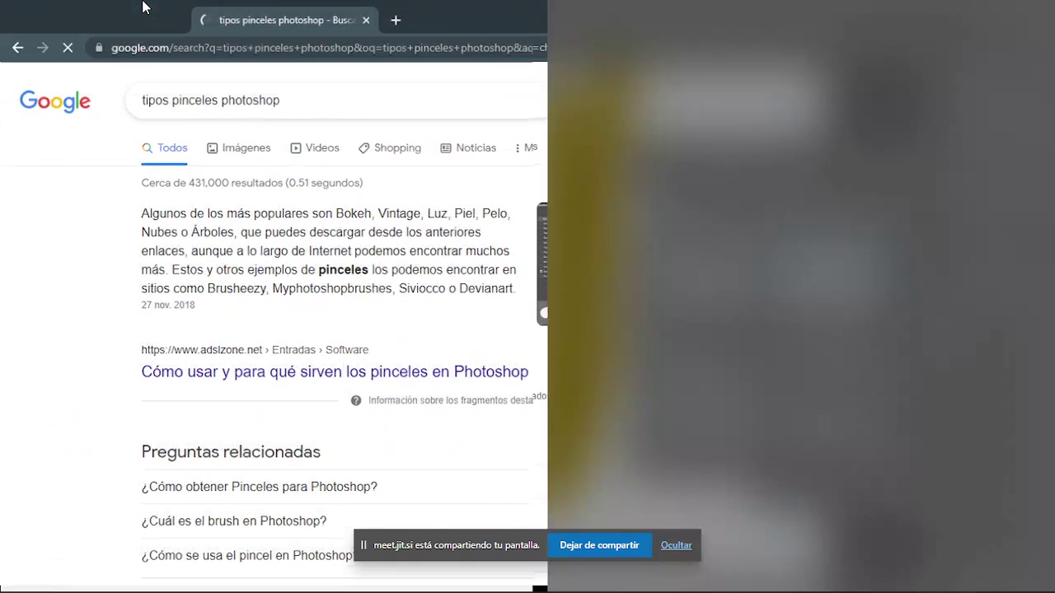
key("super+Left")
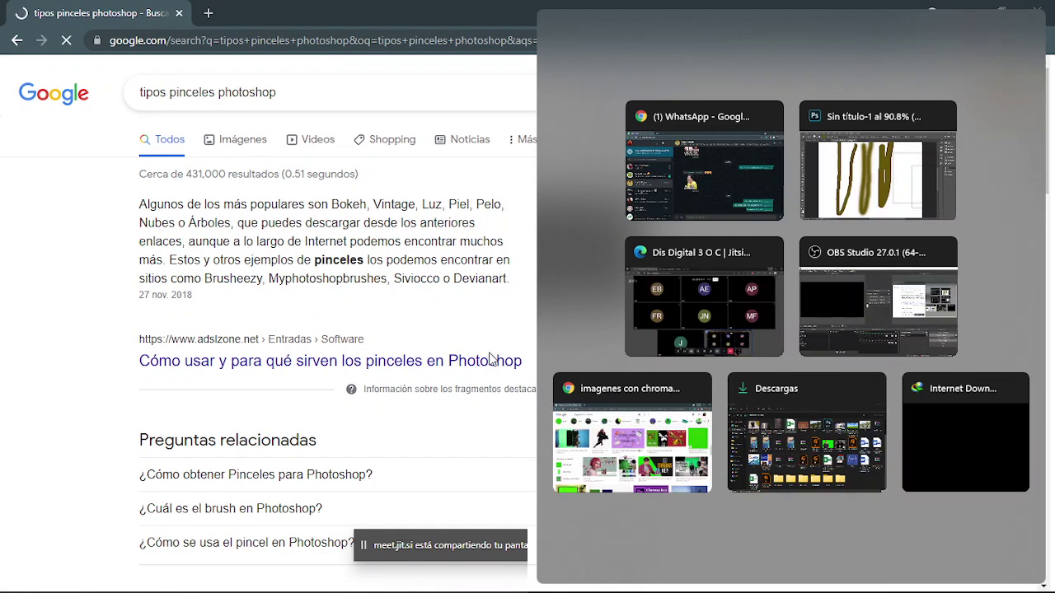
double_click(393, 15)
scroll(681, 320, "down", 5)
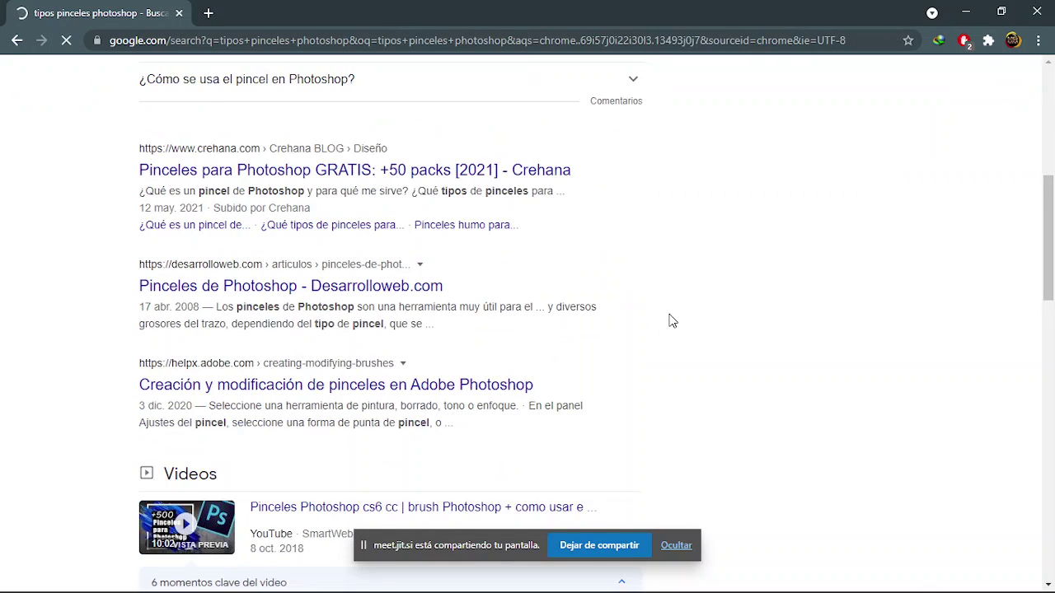
scroll(672, 321, "down", 3)
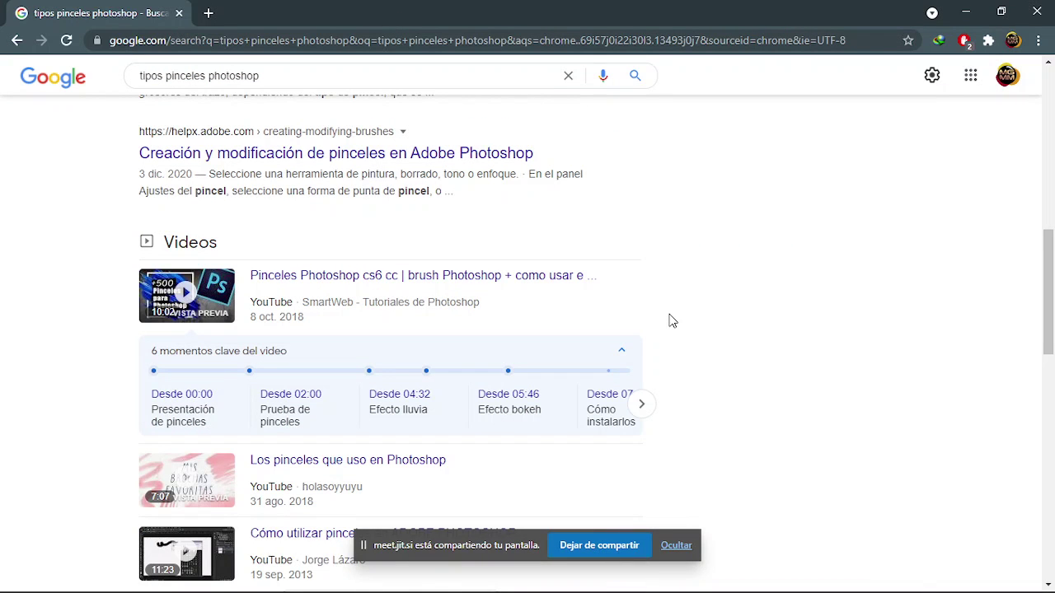
scroll(672, 320, "down", 4)
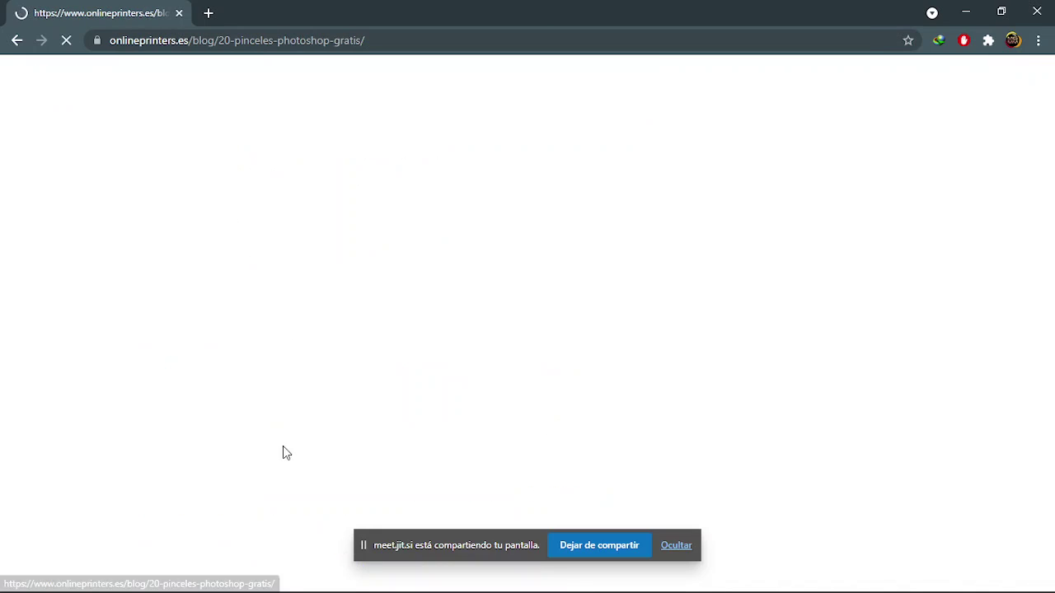
left_click(18, 41)
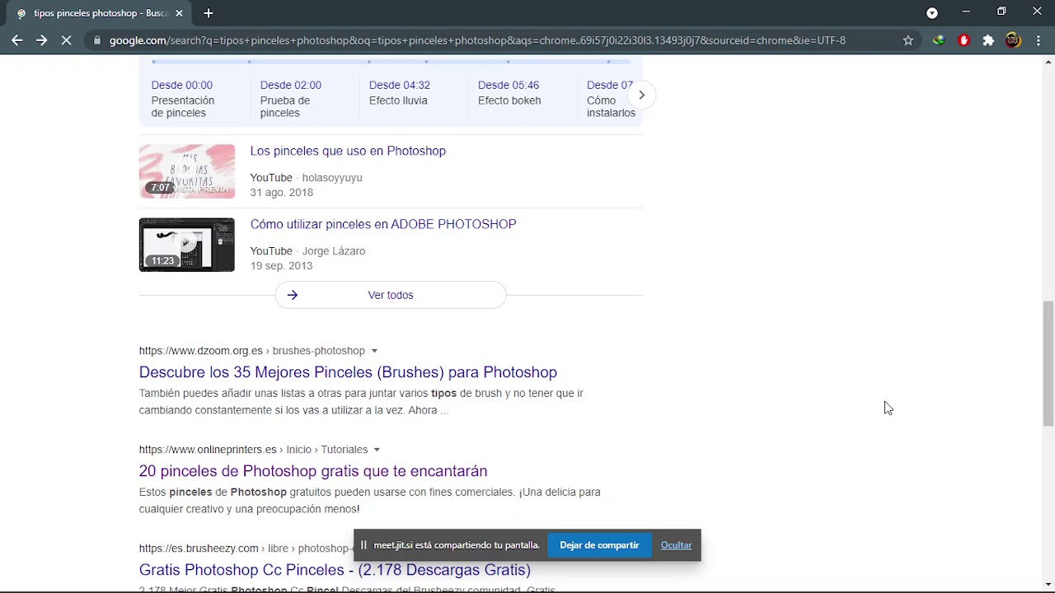
scroll(885, 404, "down", 4)
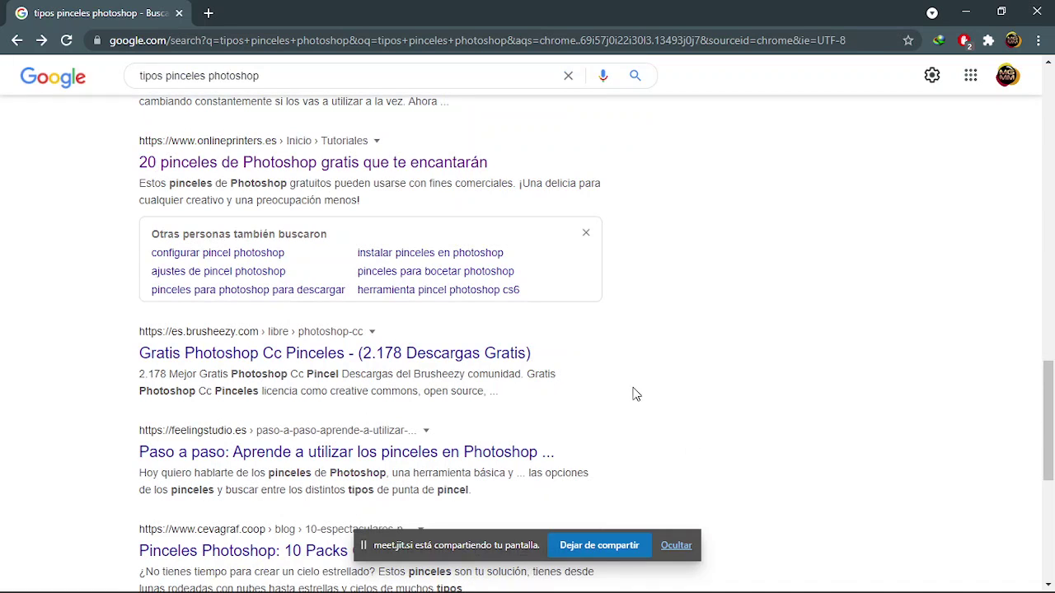
left_click(216, 354)
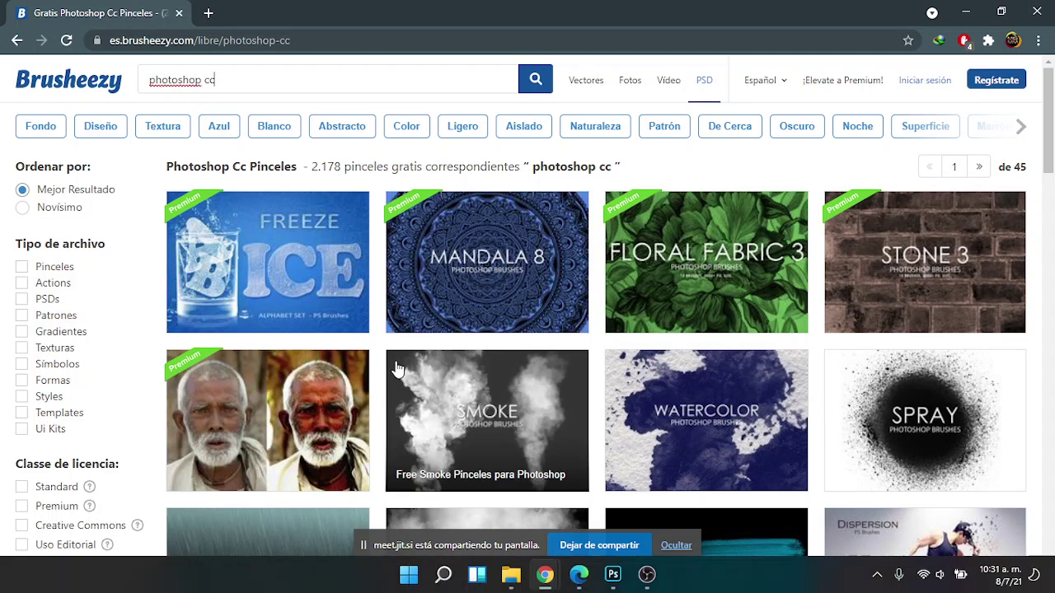
Step: Filter to Standard licence brushes and open the Free Lightning Pinceles Para Photoshop pack
scroll(407, 354, "down", 2)
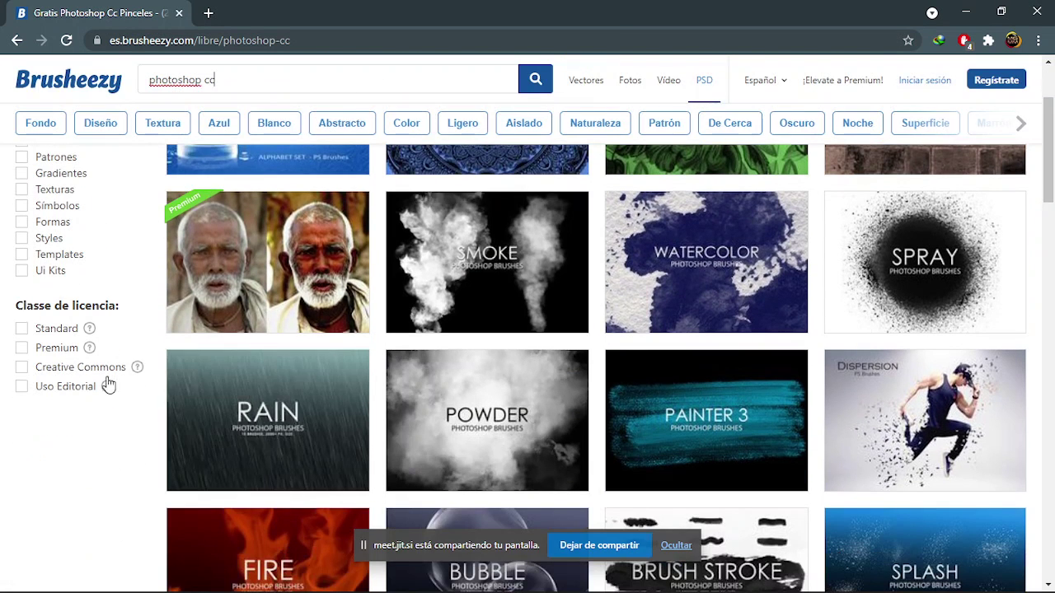
left_click(22, 329)
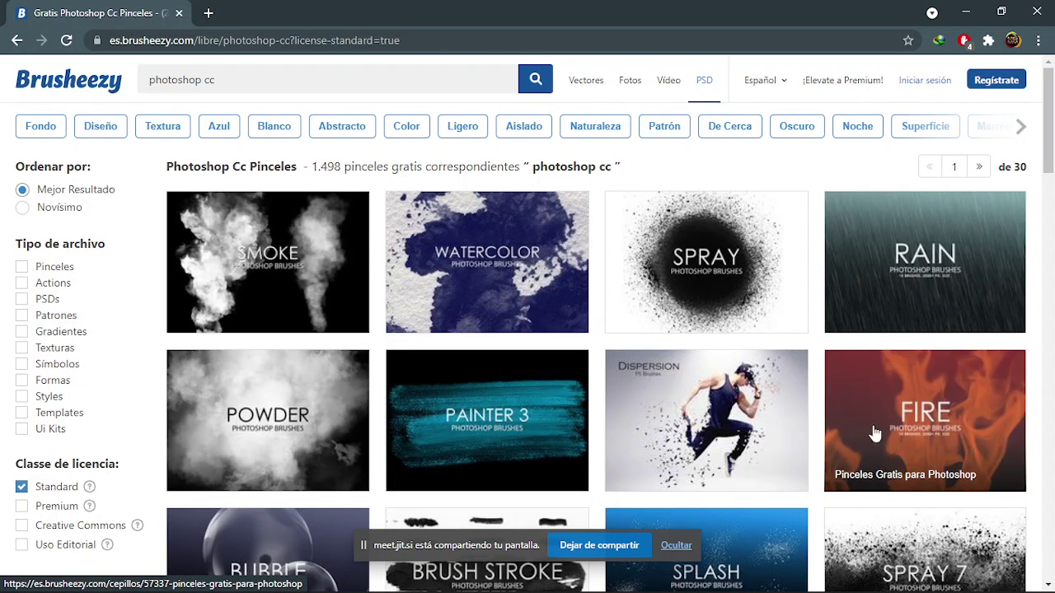
scroll(842, 428, "down", 3)
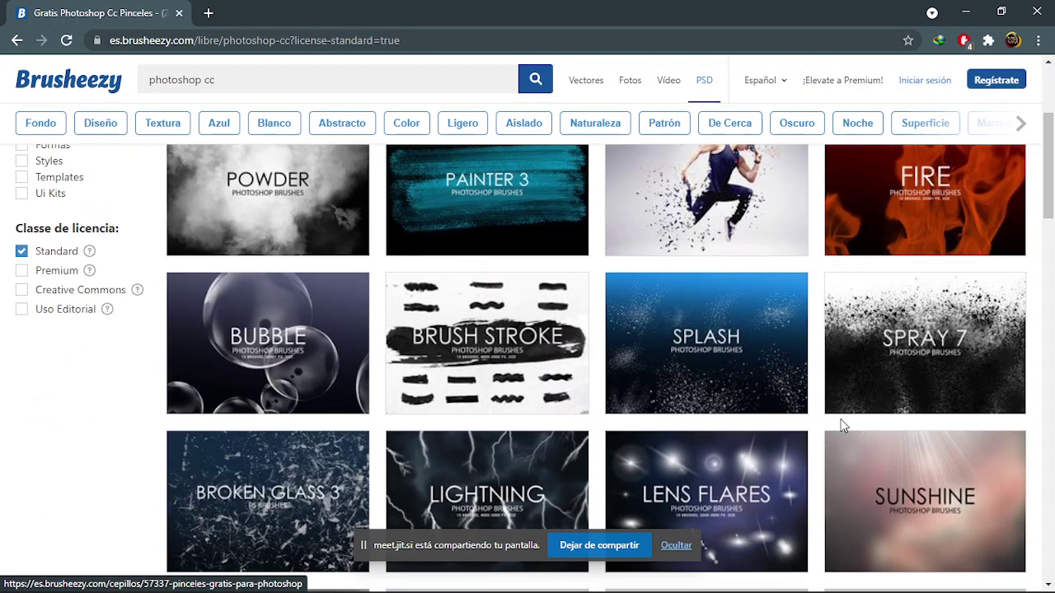
scroll(843, 426, "down", 3)
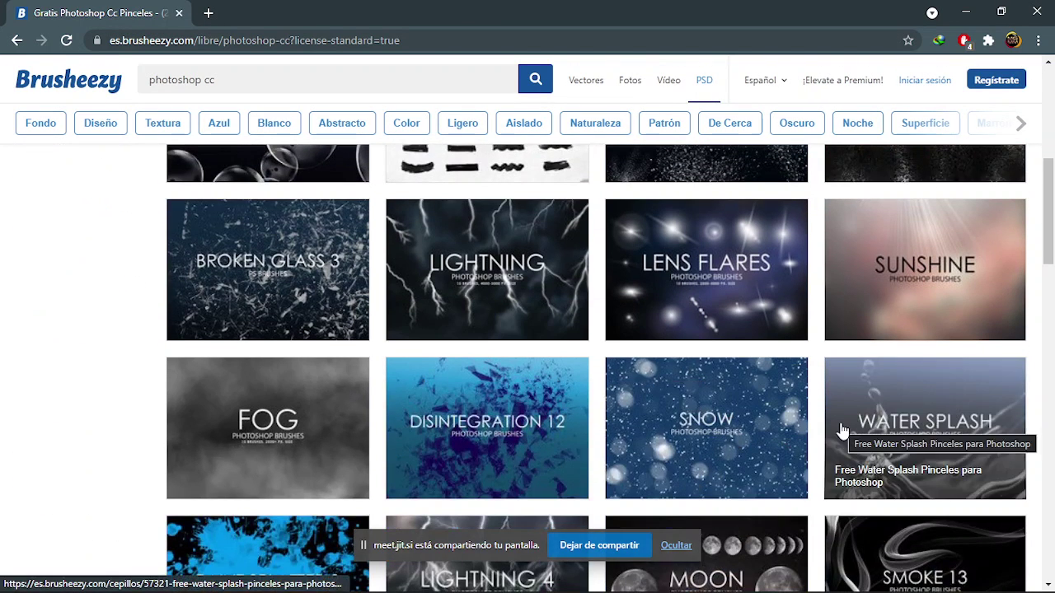
left_click(478, 245)
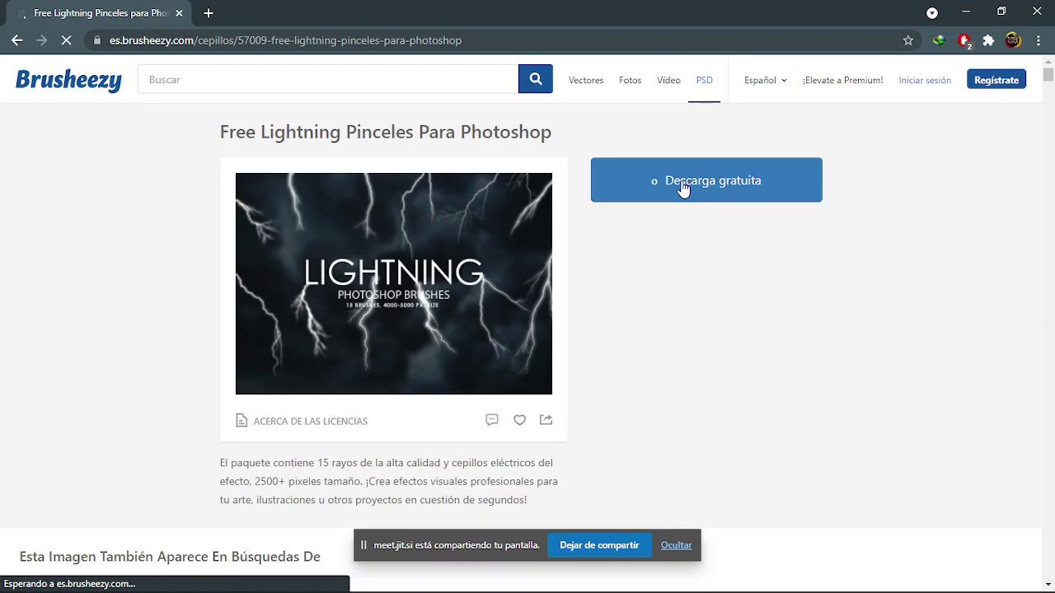
Step: Download Free_Lightning_Photoshop_Brushes.zip (19.19 MB) with IDM and open it in WinRAR
left_click(683, 189)
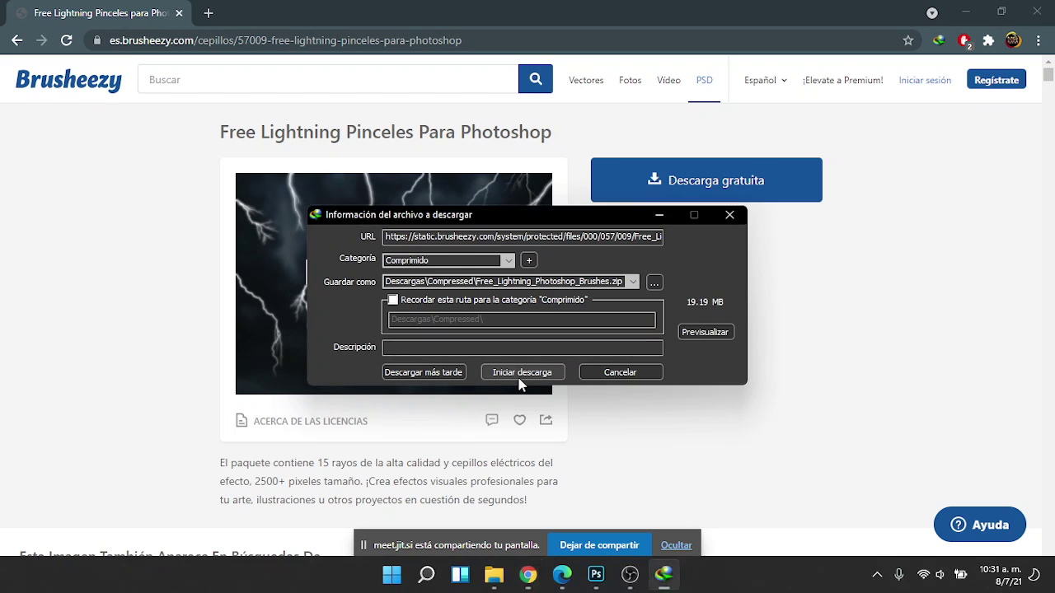
left_click(520, 377)
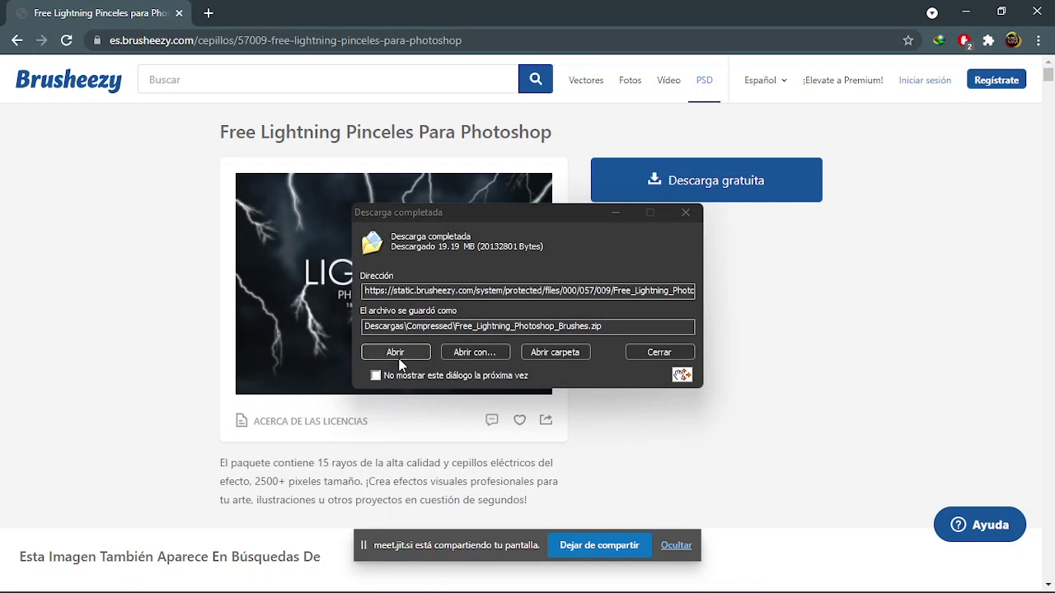
left_click(399, 353)
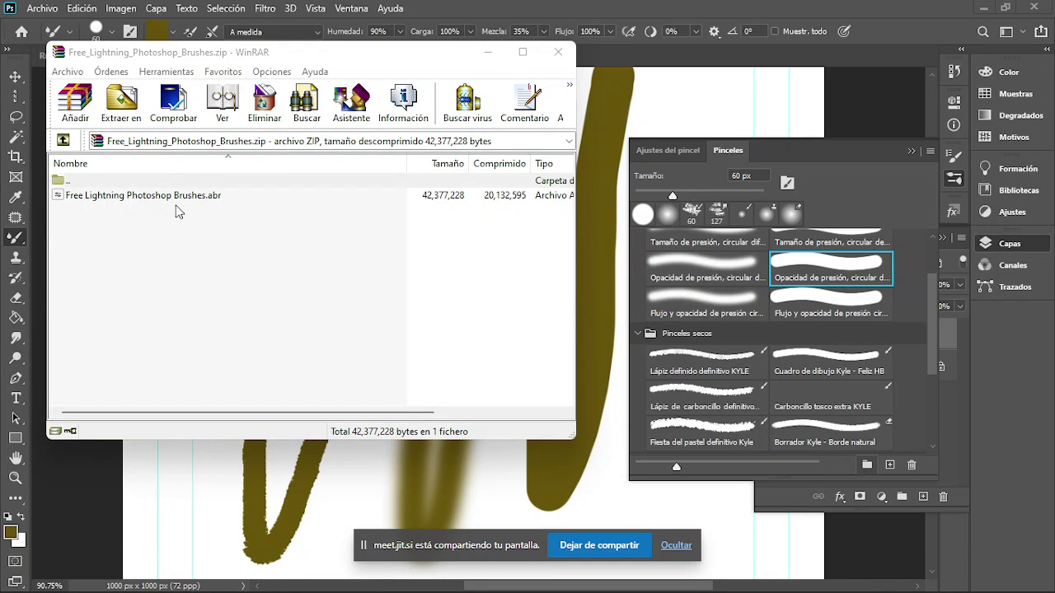
Step: Drag Free Lightning Photoshop Brushes.abr from WinRAR into Descargas, then close WinRAR
left_click(494, 575)
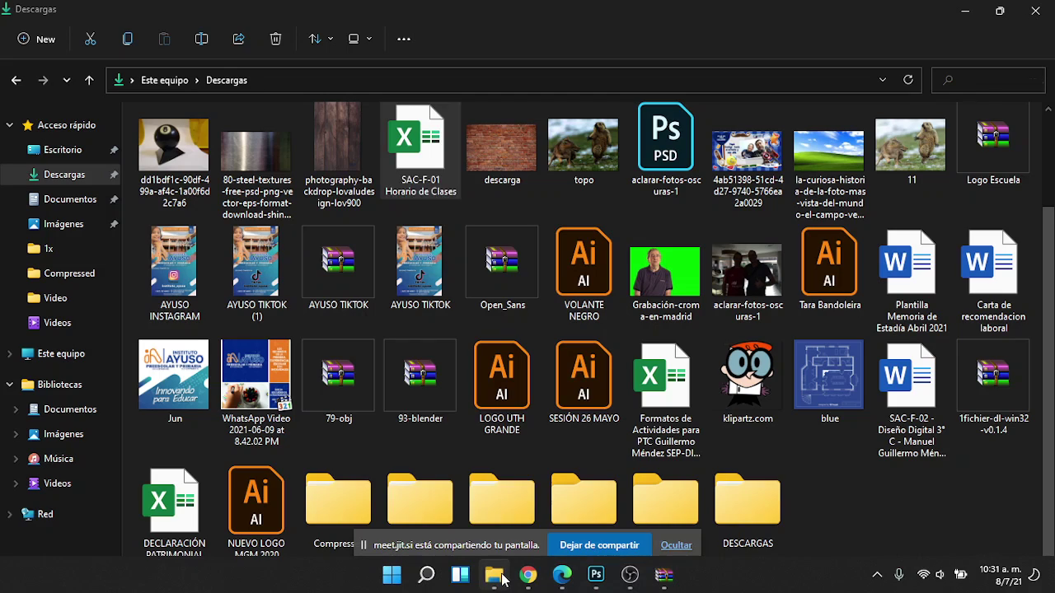
key("alt+Tab")
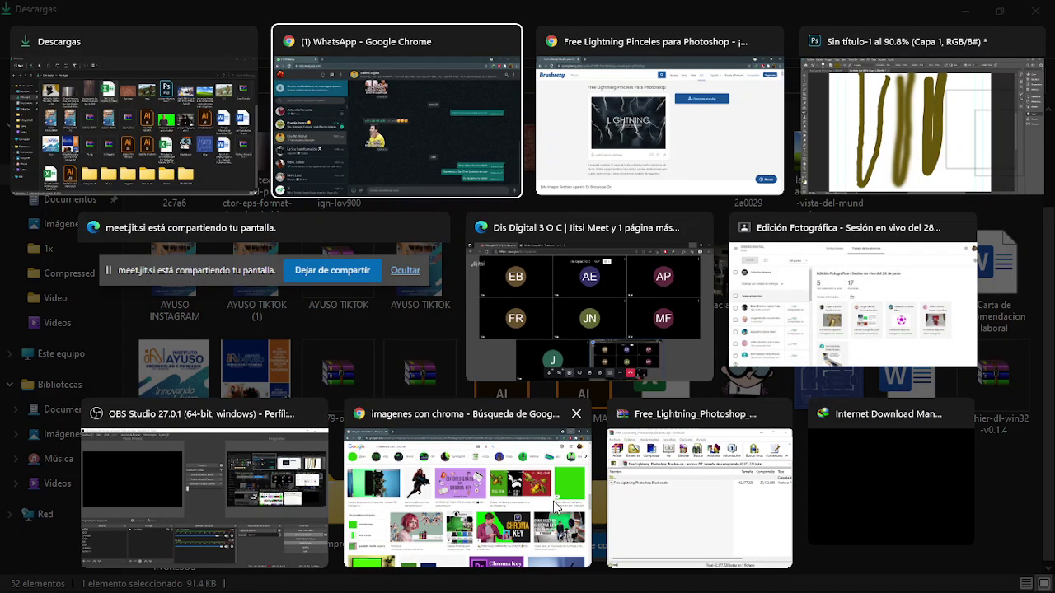
left_click(660, 490)
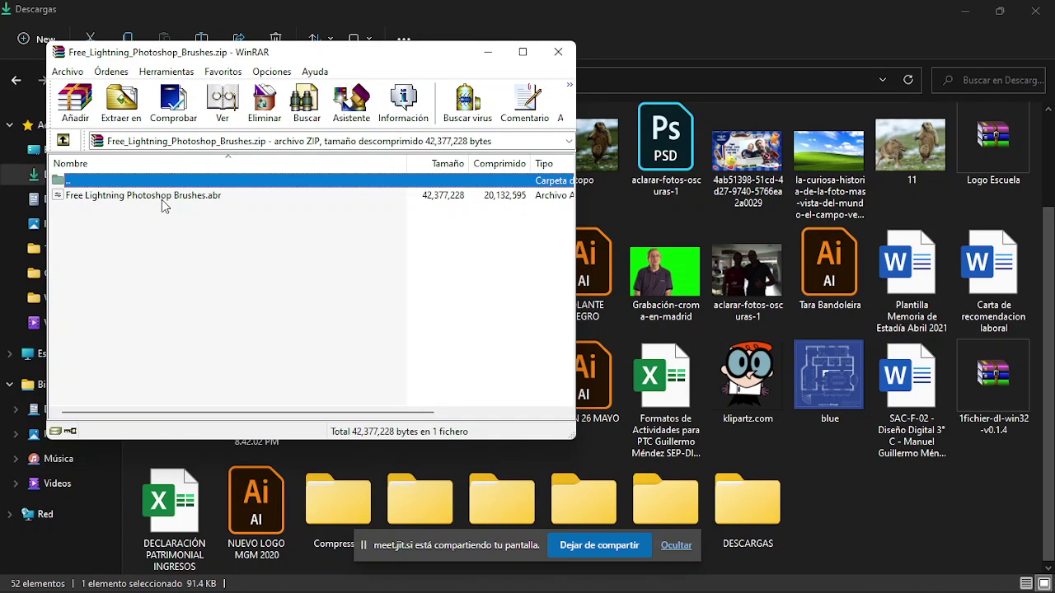
left_click_drag(162, 205, 468, 313)
left_click_drag(870, 508, 867, 506)
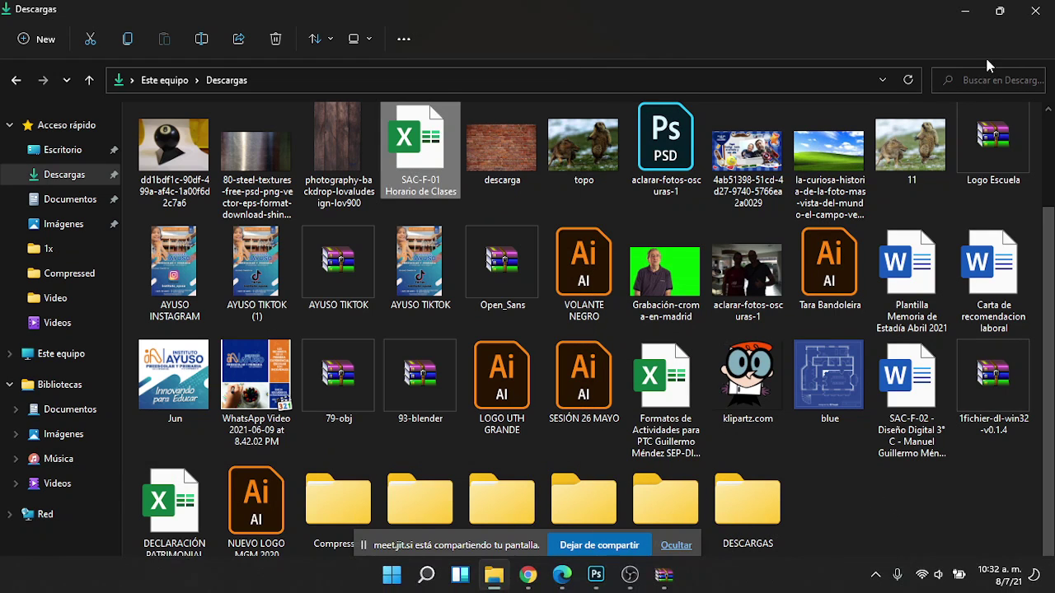
left_click(966, 11)
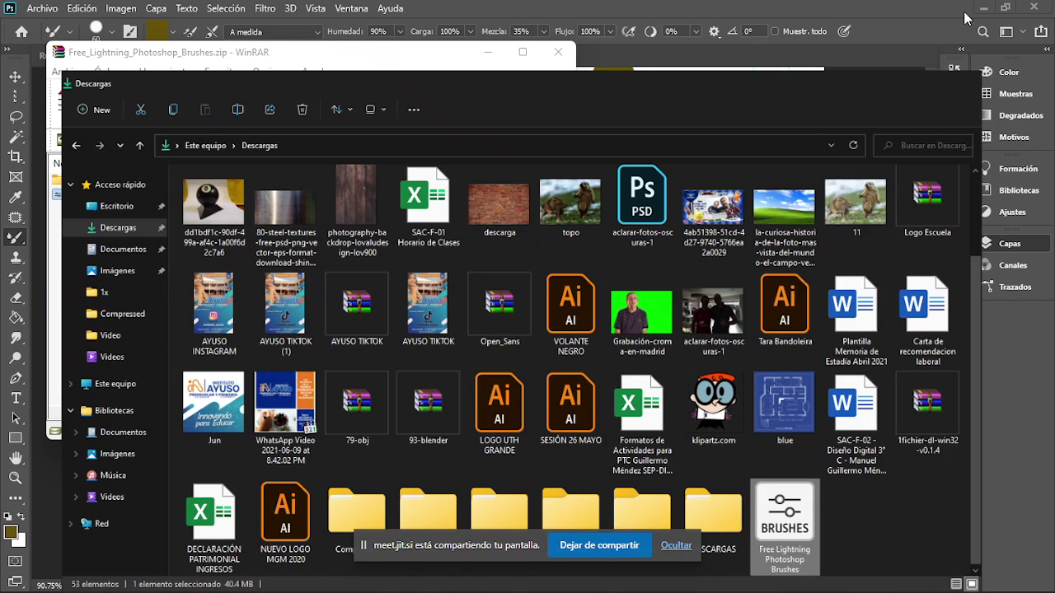
left_click(558, 51)
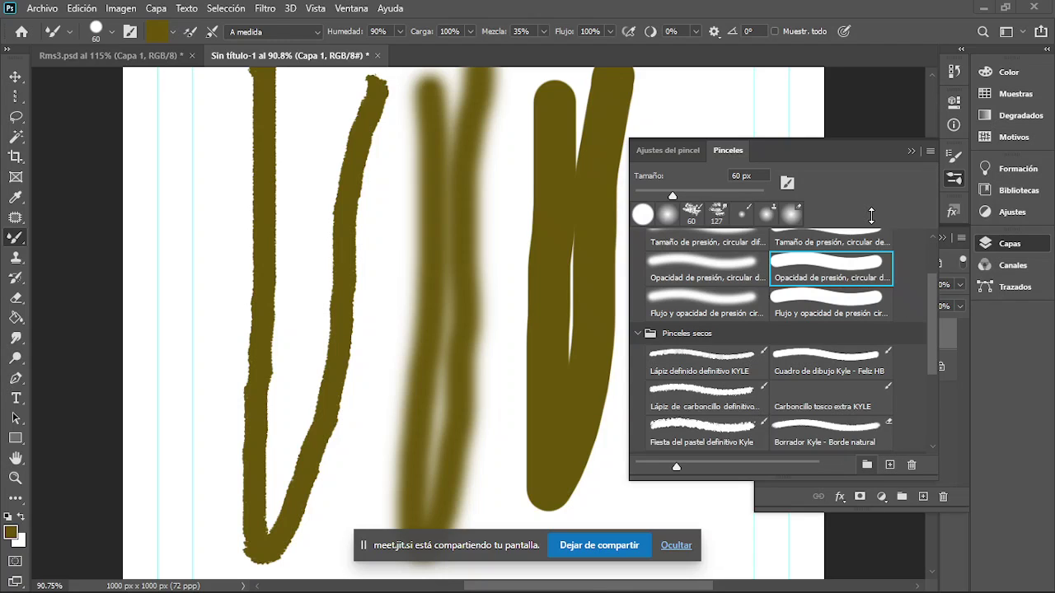
Step: Import Free Lightning Photoshop Brushes.abr from Descargas through the Brushes panel menu
left_click(931, 153)
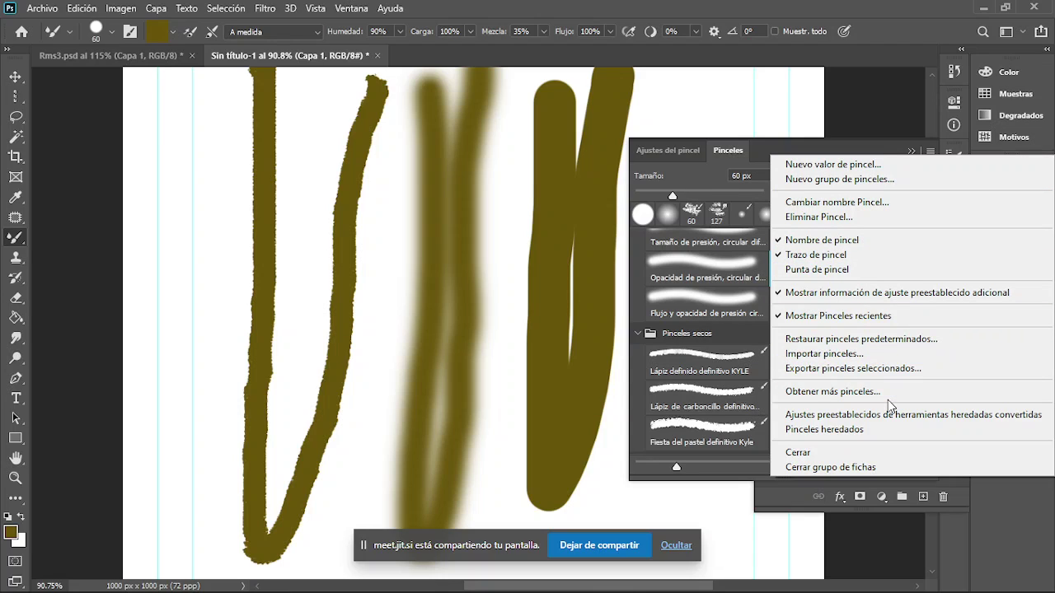
left_click(827, 356)
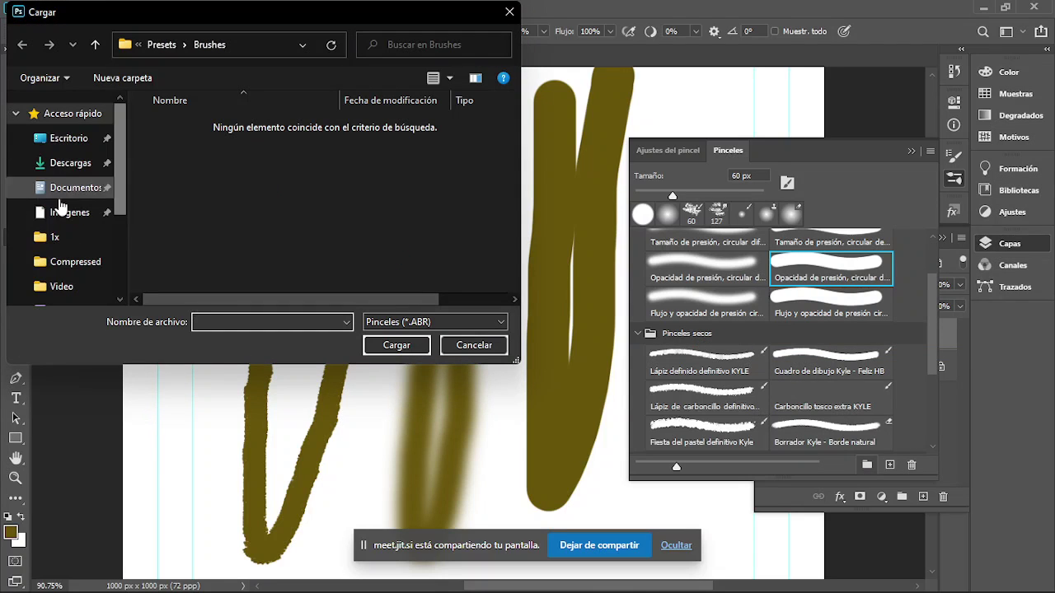
left_click(70, 163)
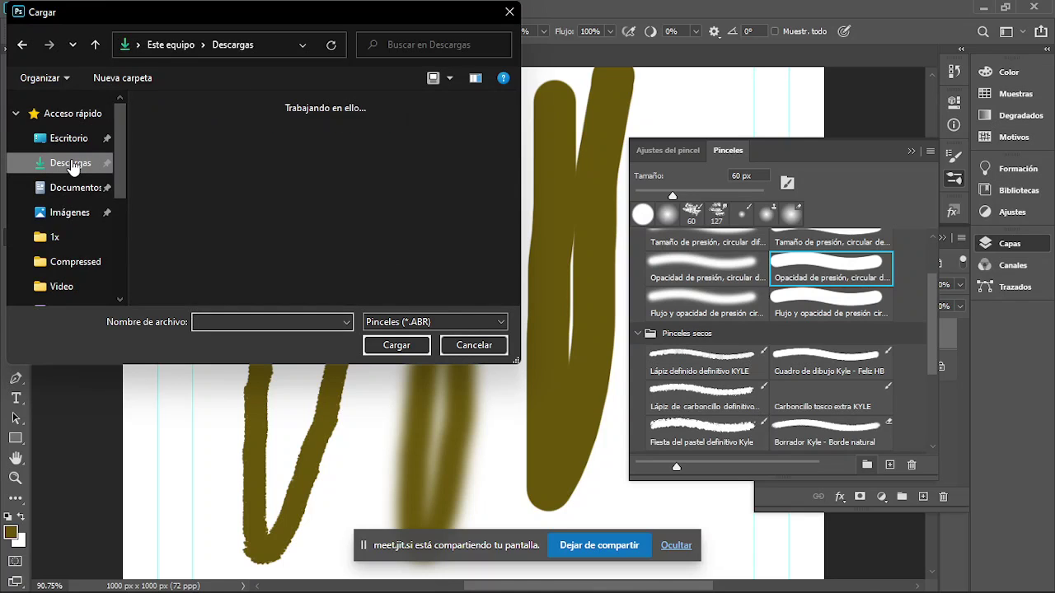
scroll(358, 212, "down", 2)
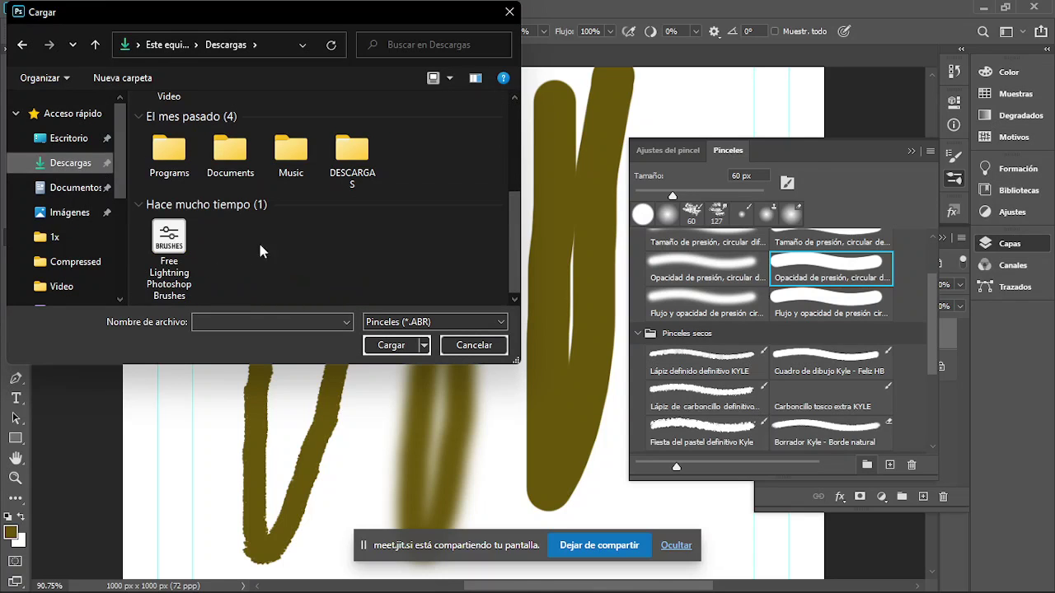
left_click(169, 244)
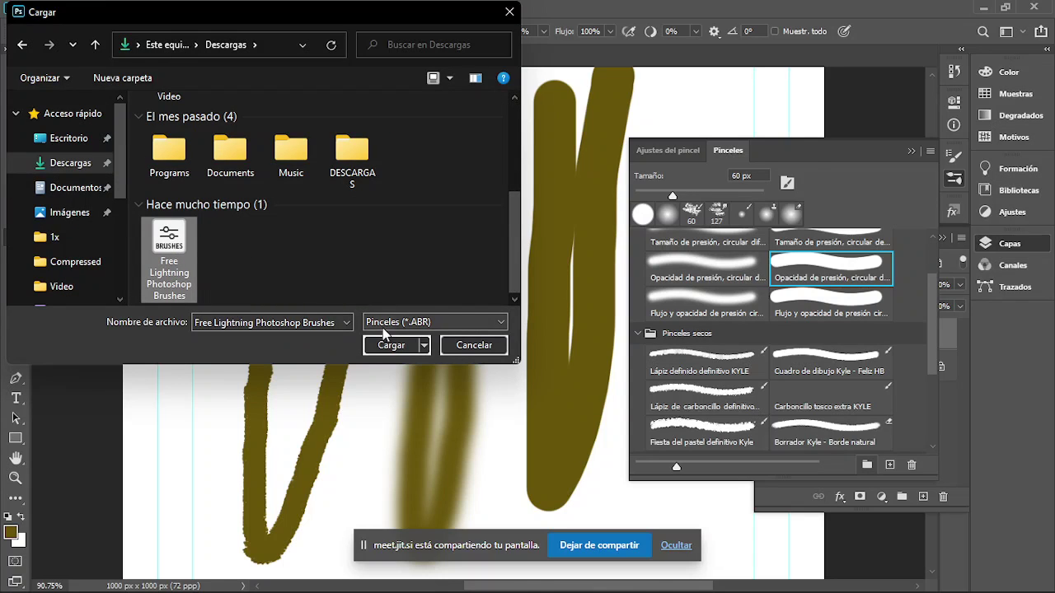
left_click(389, 346)
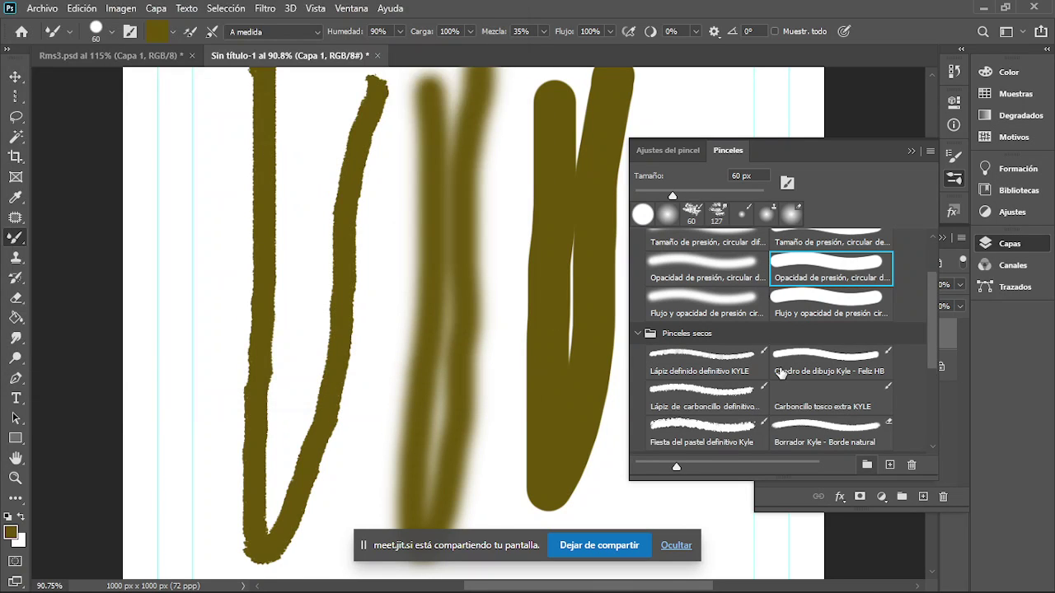
Step: Select the Lightning 1 brush from the Free Lightning folder in Pinceles
scroll(786, 371, "down", 2)
scroll(786, 371, "down", 2)
scroll(785, 371, "down", 2)
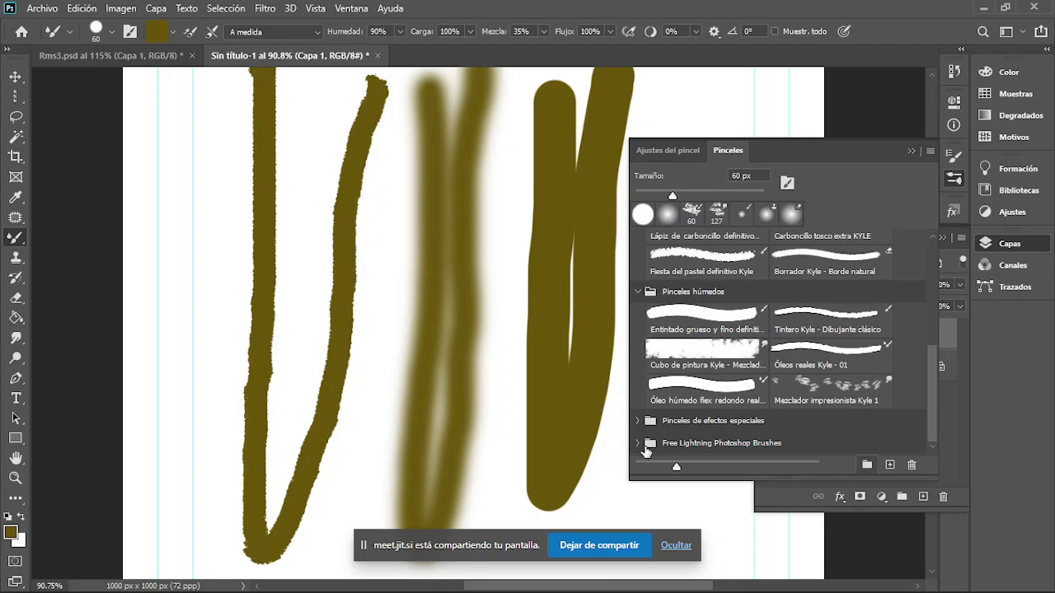
left_click(635, 448)
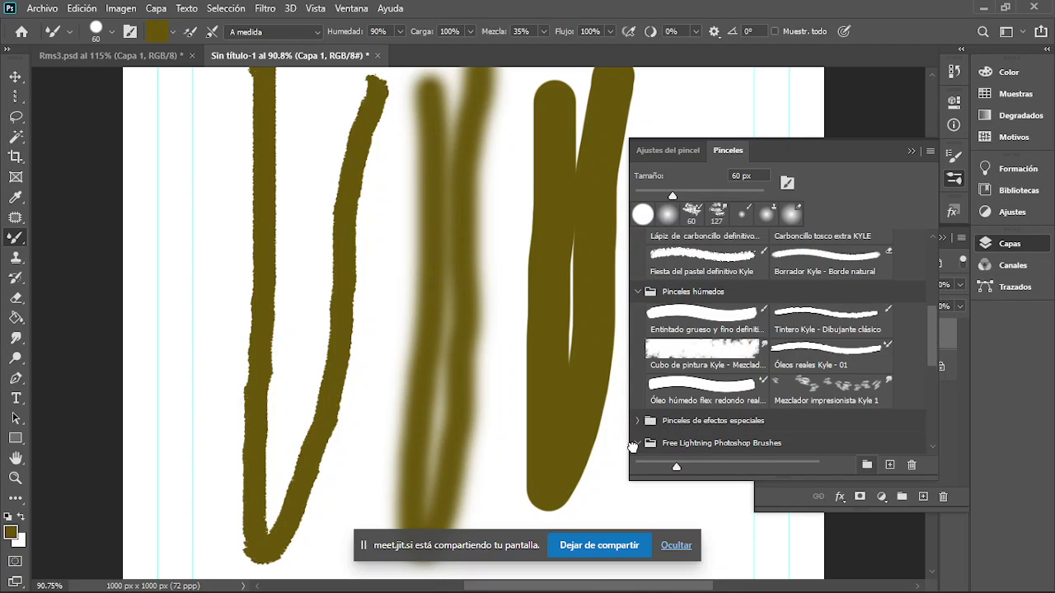
scroll(752, 366, "down", 1)
scroll(752, 367, "down", 1)
scroll(750, 371, "down", 1)
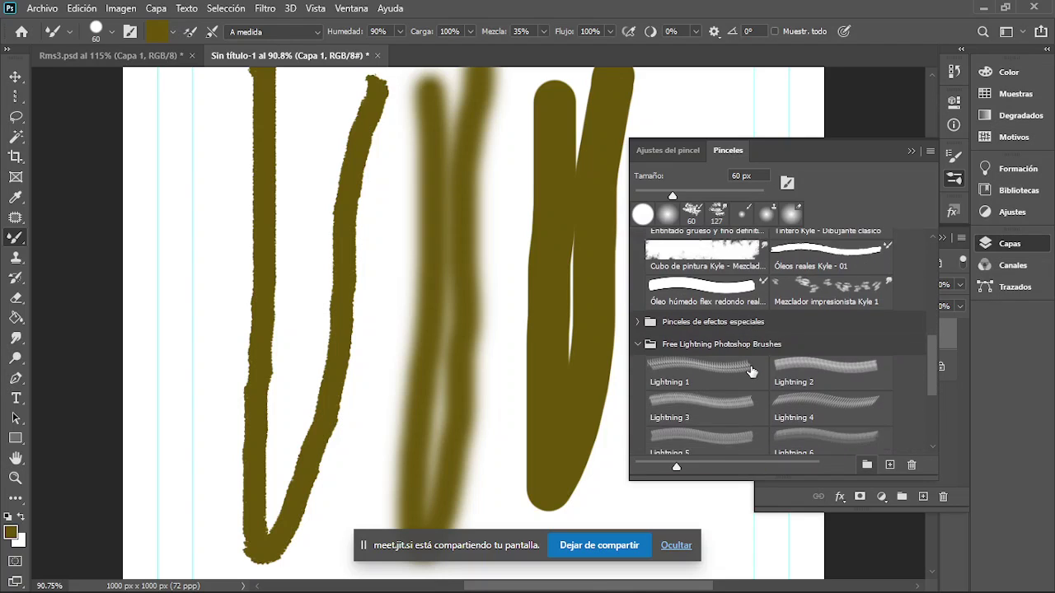
scroll(748, 370, "down", 1)
scroll(742, 355, "down", 1)
scroll(734, 342, "down", 1)
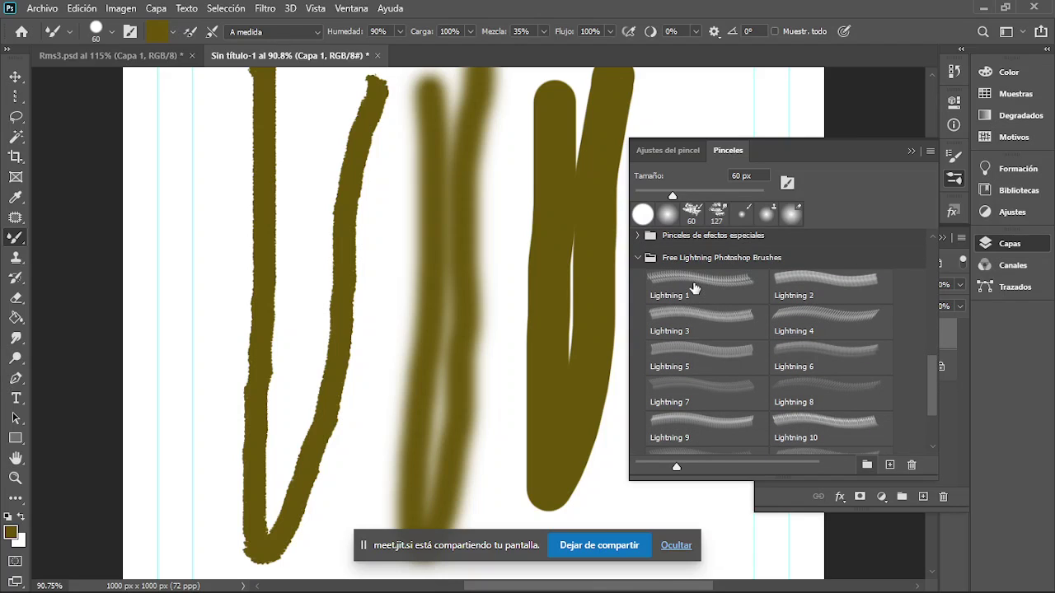
left_click(695, 285)
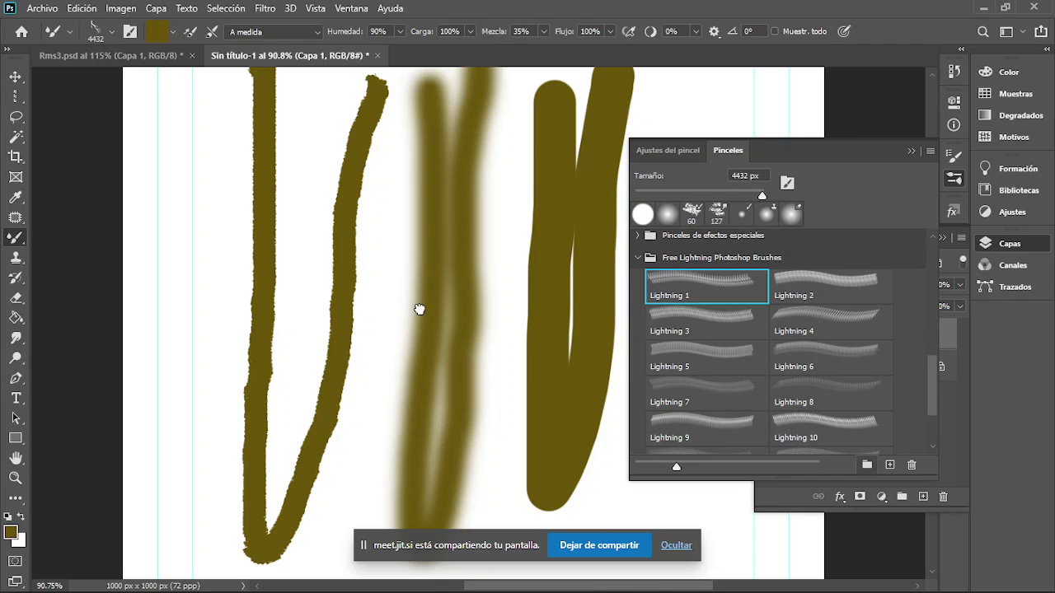
Step: Hide Capa 1's practice strokes and add a new empty Capa 2
scroll(426, 303, "down", 2)
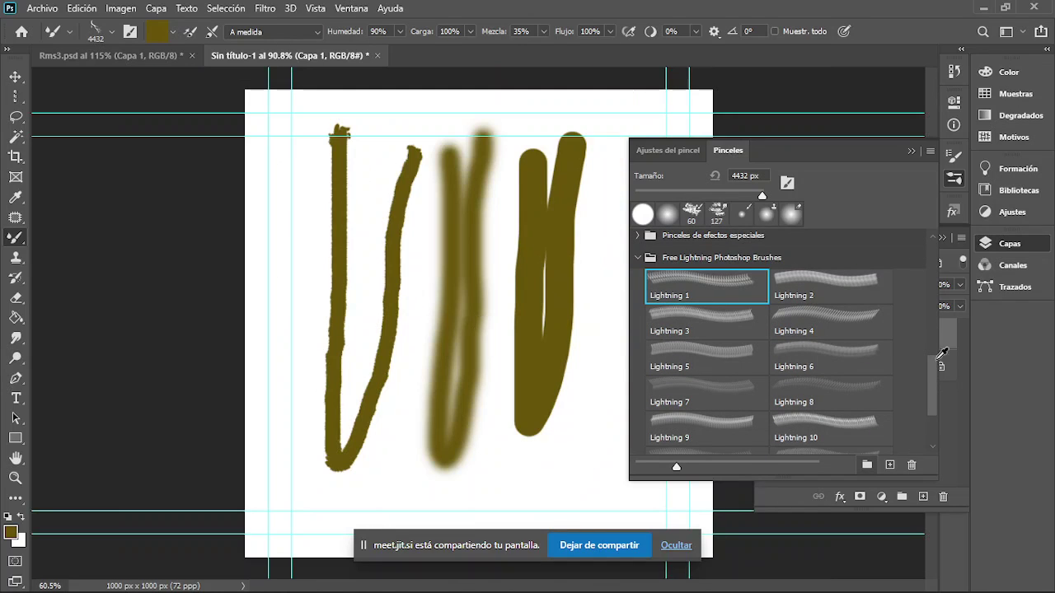
left_click(914, 152)
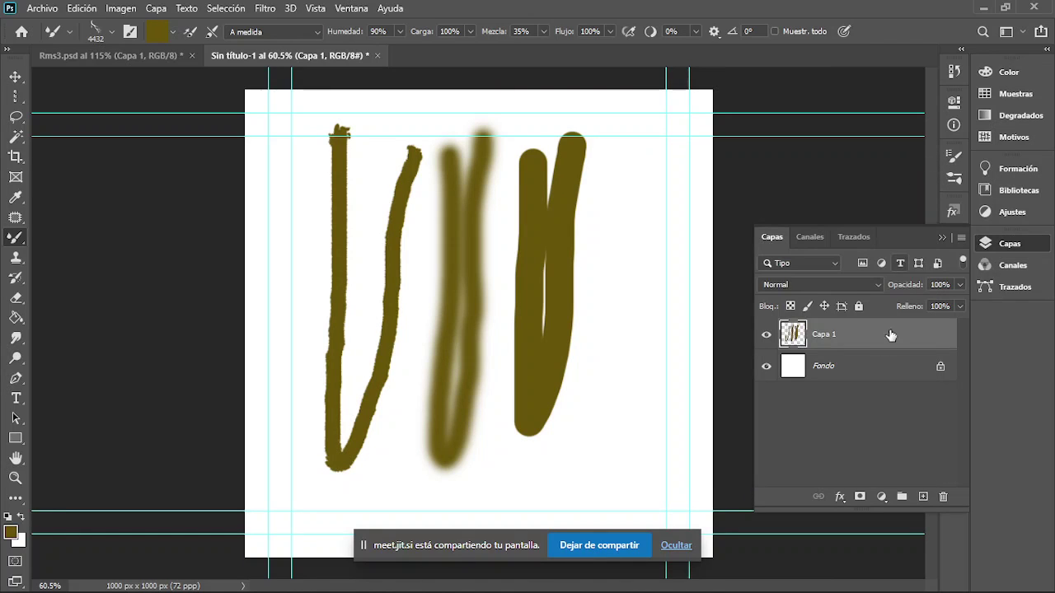
left_click(768, 335)
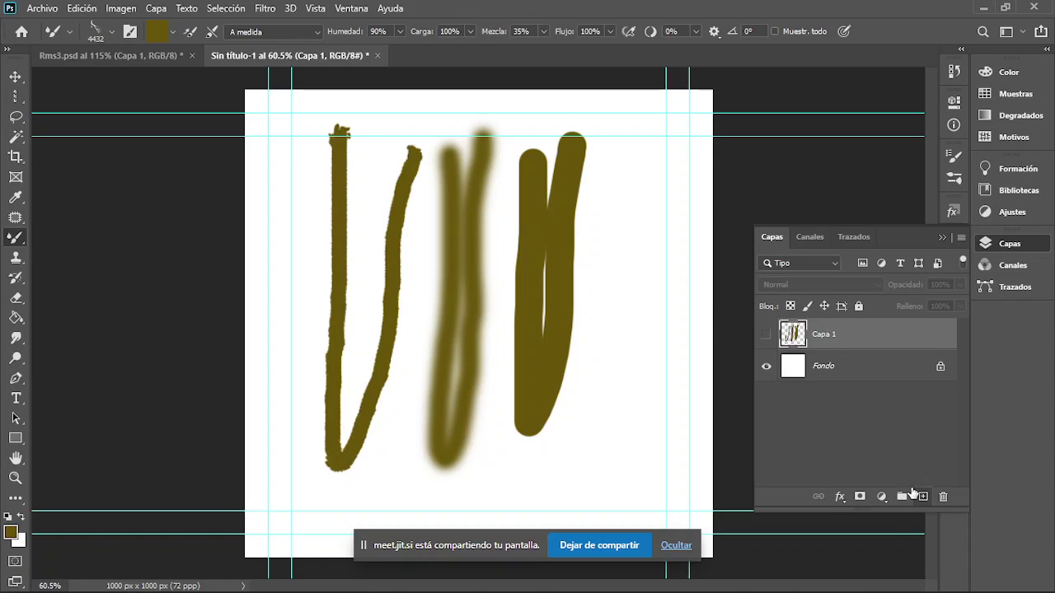
left_click(921, 496)
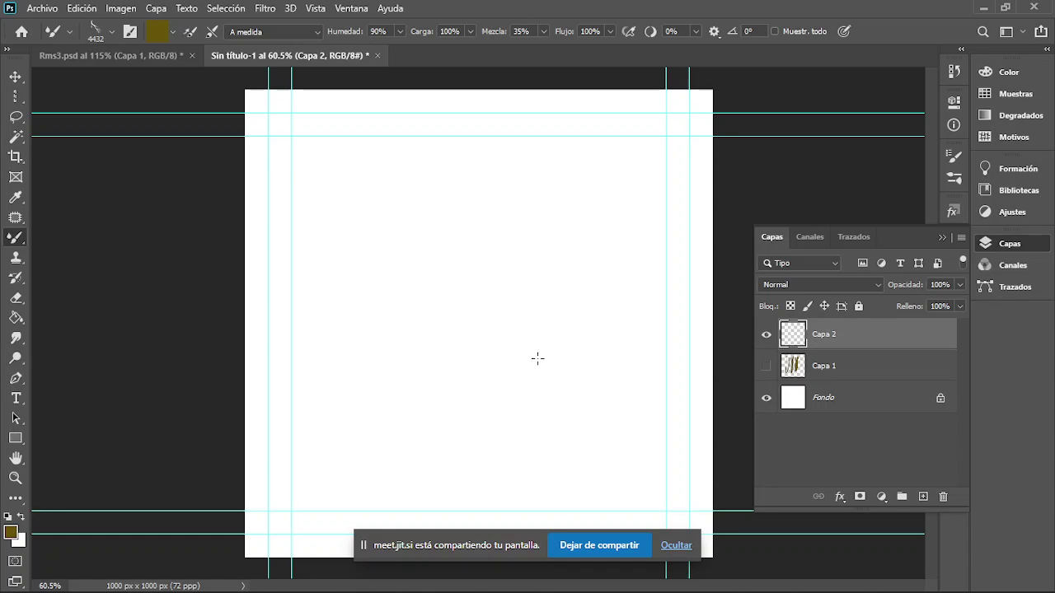
Step: Stamp a large bolt on Capa 2, set the brush to 150 px, add Capa 3, and hide Capa 2
left_click(512, 378)
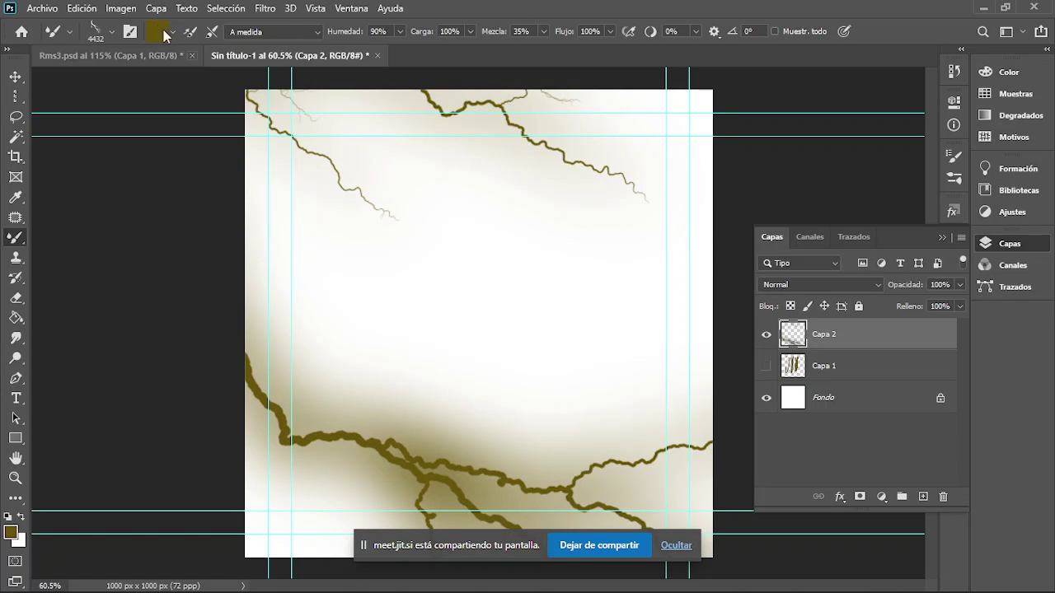
left_click(113, 32)
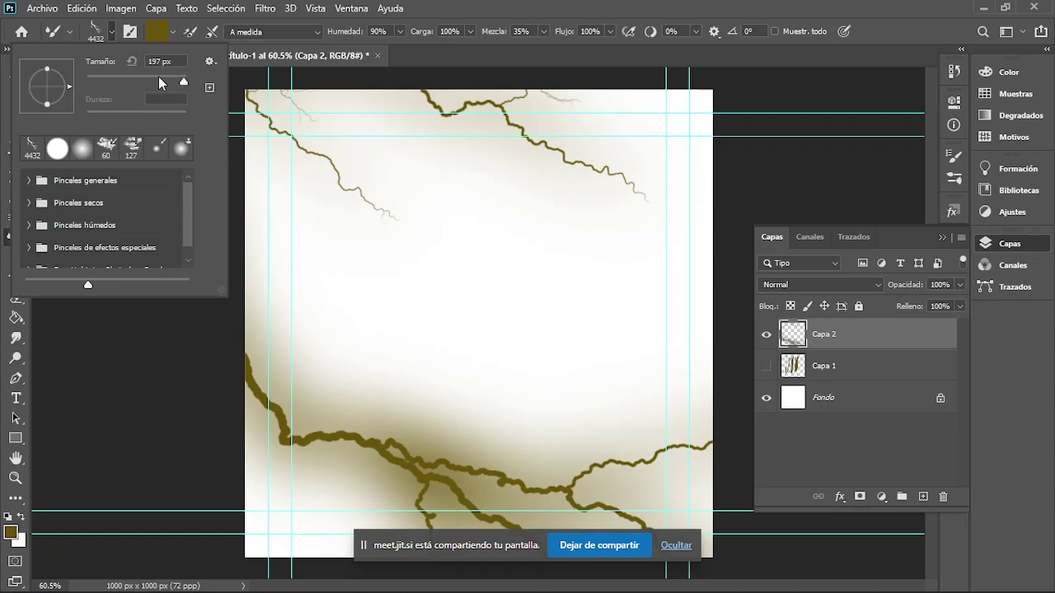
left_click_drag(158, 77, 149, 76)
key("ctrl+z")
left_click_drag(143, 76, 149, 80)
left_click(923, 496)
left_click(767, 367)
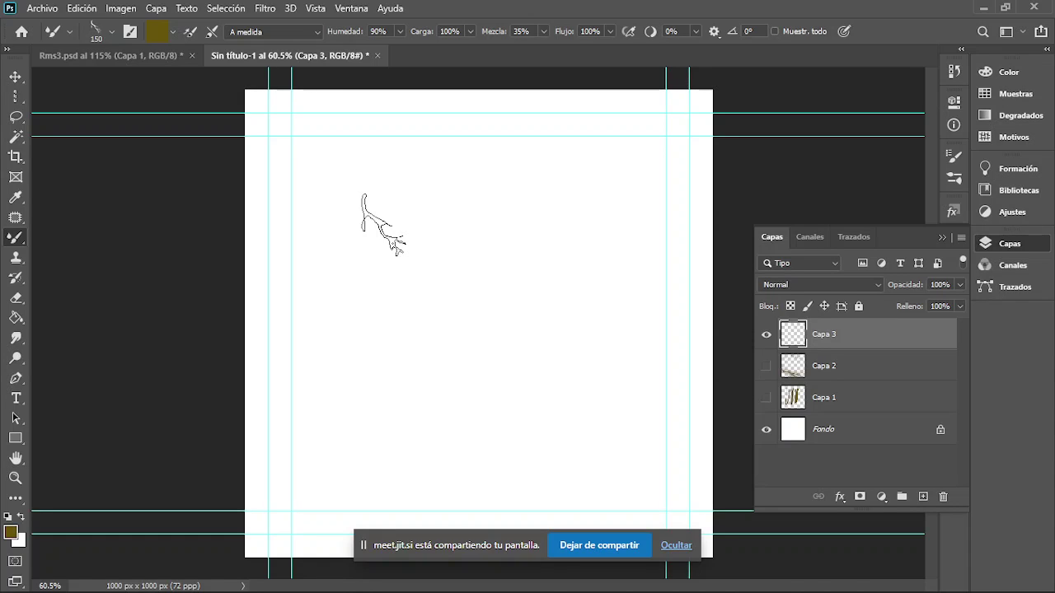
Step: Paint a row of lightning-branch stamps across the top of Capa 3, plus one stamp below
scroll(383, 225, "up", 2)
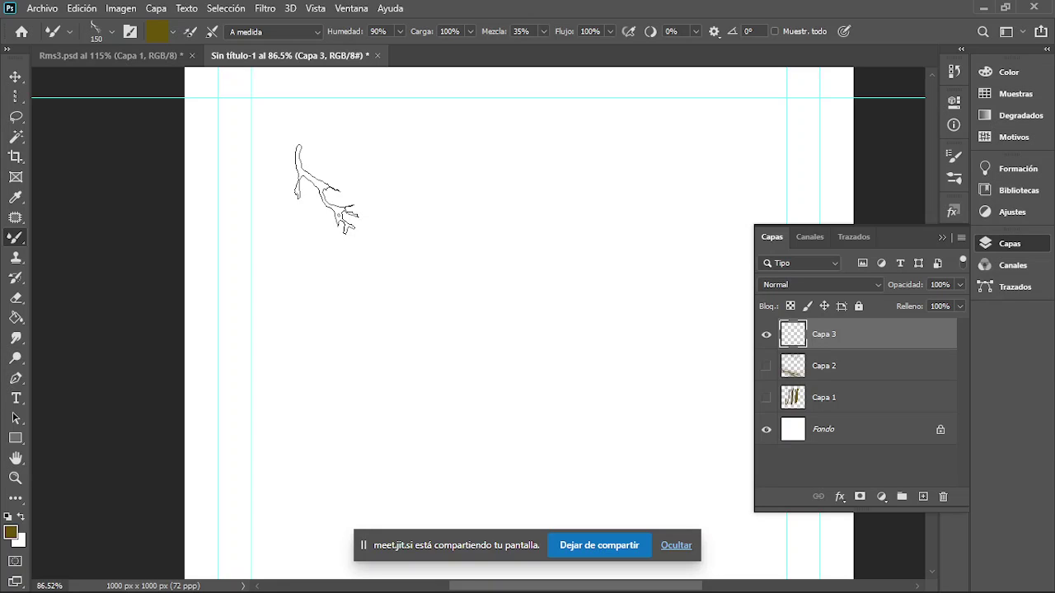
left_click_drag(326, 189, 710, 191)
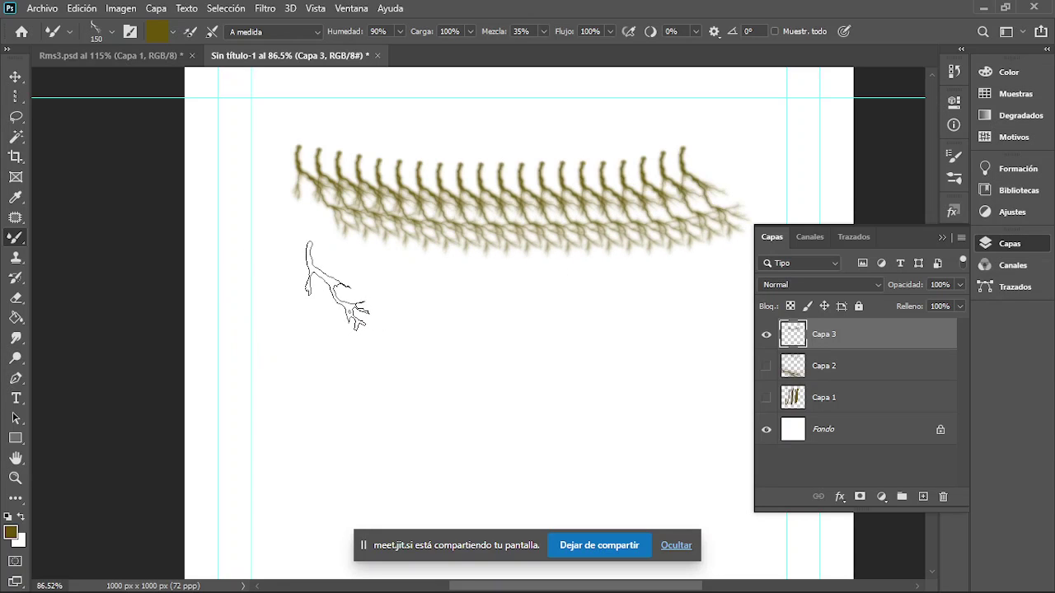
left_click(334, 285)
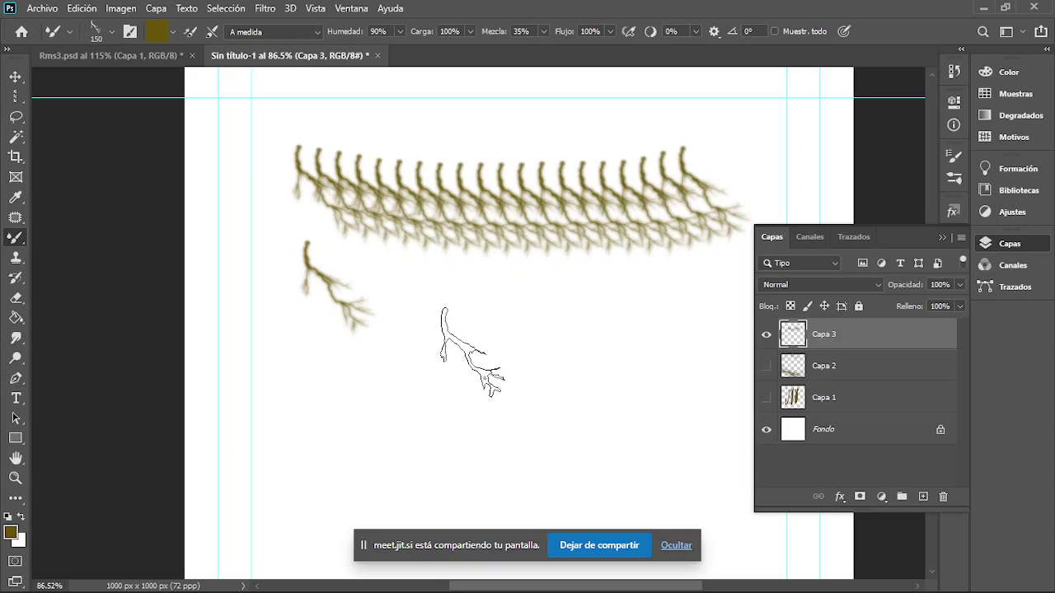
left_click(955, 183)
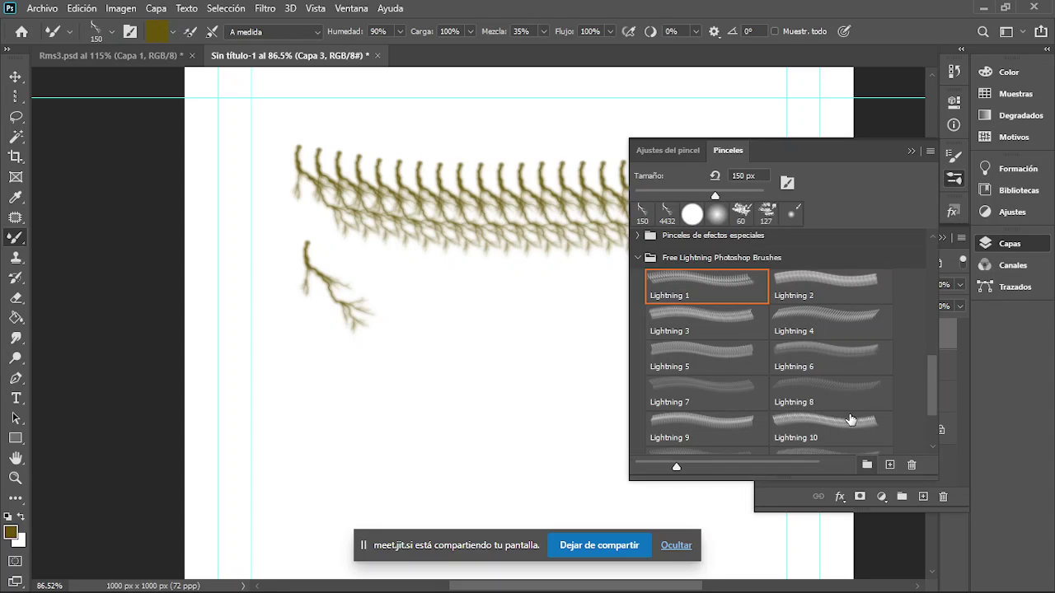
Step: Stamp a huge Lightning 15 bolt across the canvas
scroll(878, 391, "down", 2)
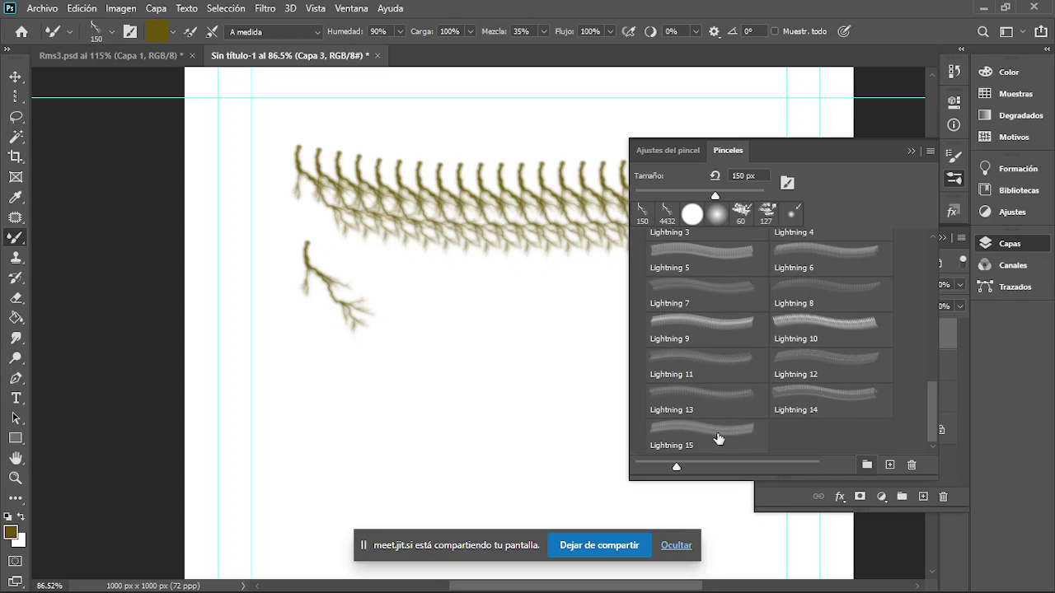
left_click(717, 436)
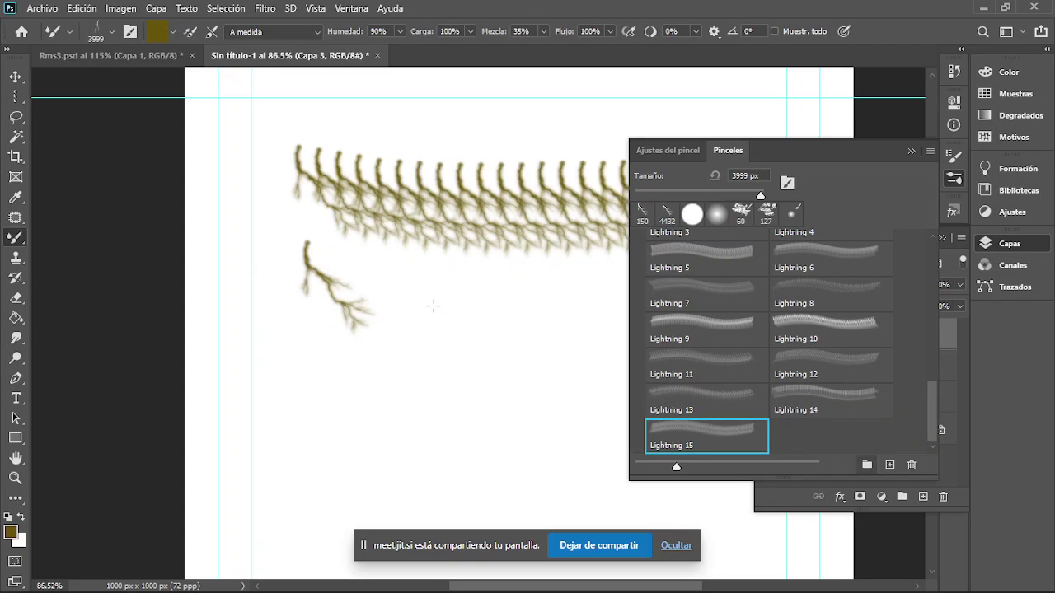
left_click(433, 306)
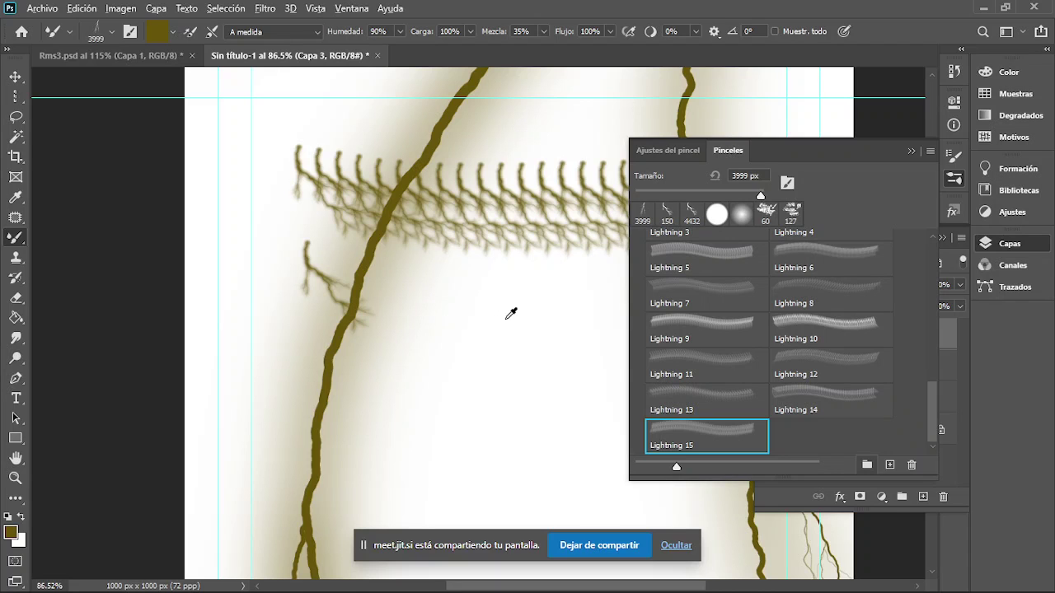
Step: Shrink the brush to 466 px, stamp a smaller bolt mid-canvas, then switch to Rms3.psd
scroll(511, 313, "down", 2)
scroll(511, 313, "down", 2)
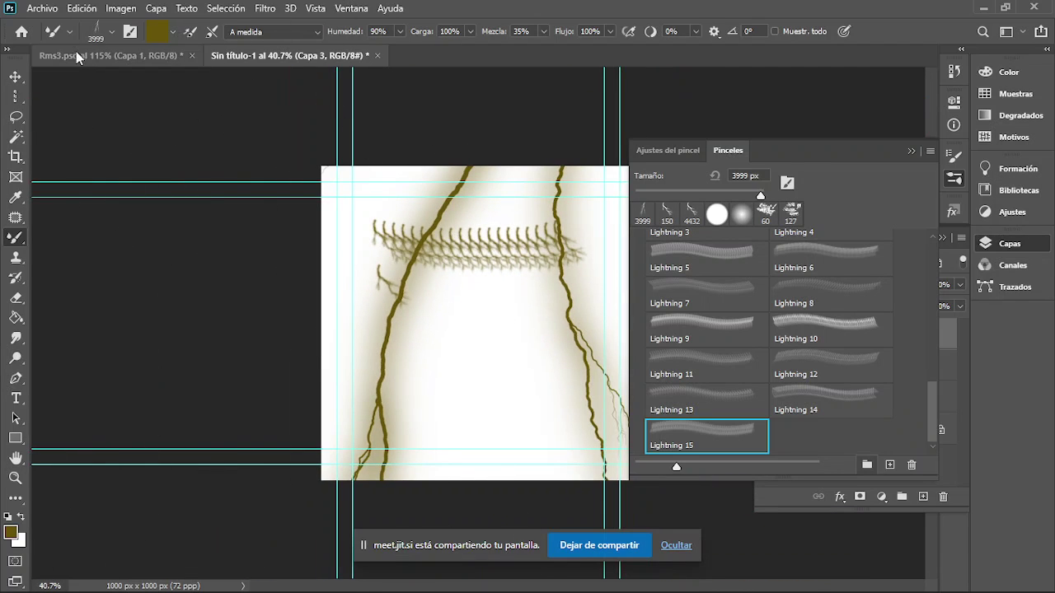
left_click(113, 33)
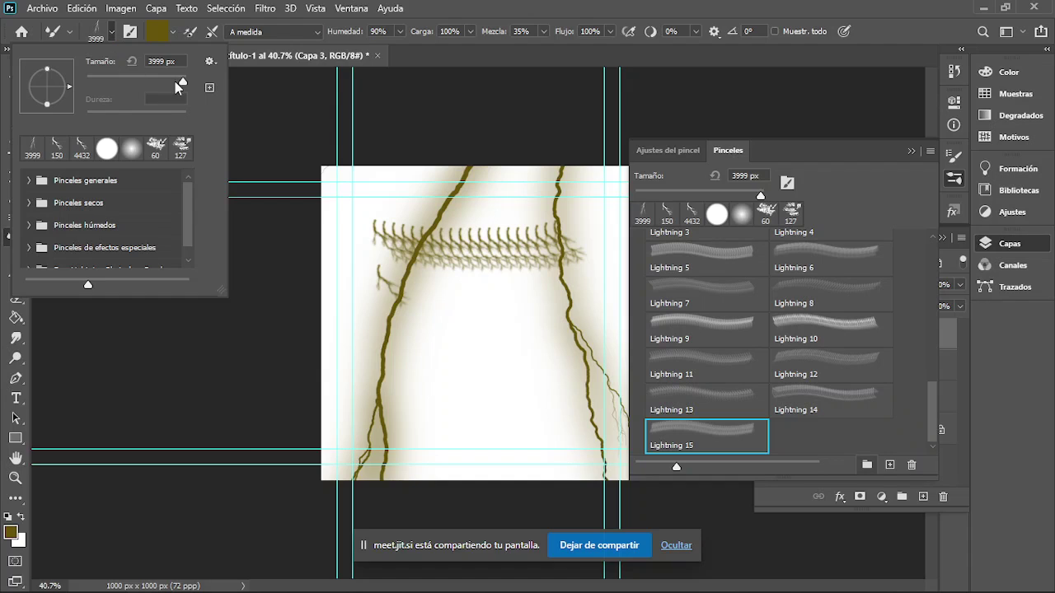
left_click_drag(177, 84, 175, 85)
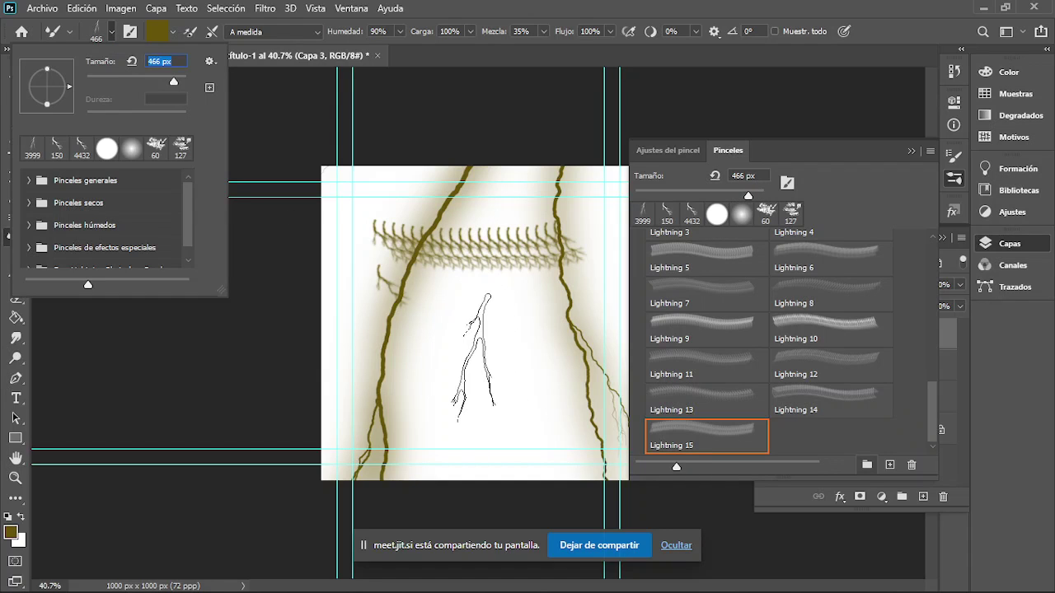
left_click(492, 381)
scroll(490, 383, "up", 2)
scroll(478, 376, "up", 5)
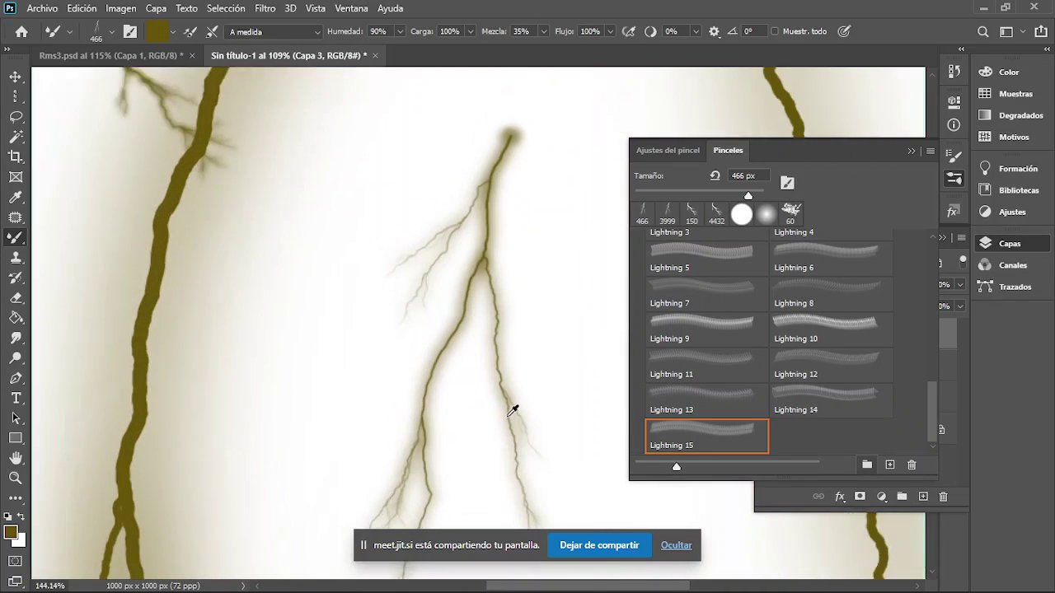
scroll(511, 406, "up", 2)
scroll(508, 405, "up", 1)
scroll(506, 405, "down", 1)
scroll(504, 405, "down", 2)
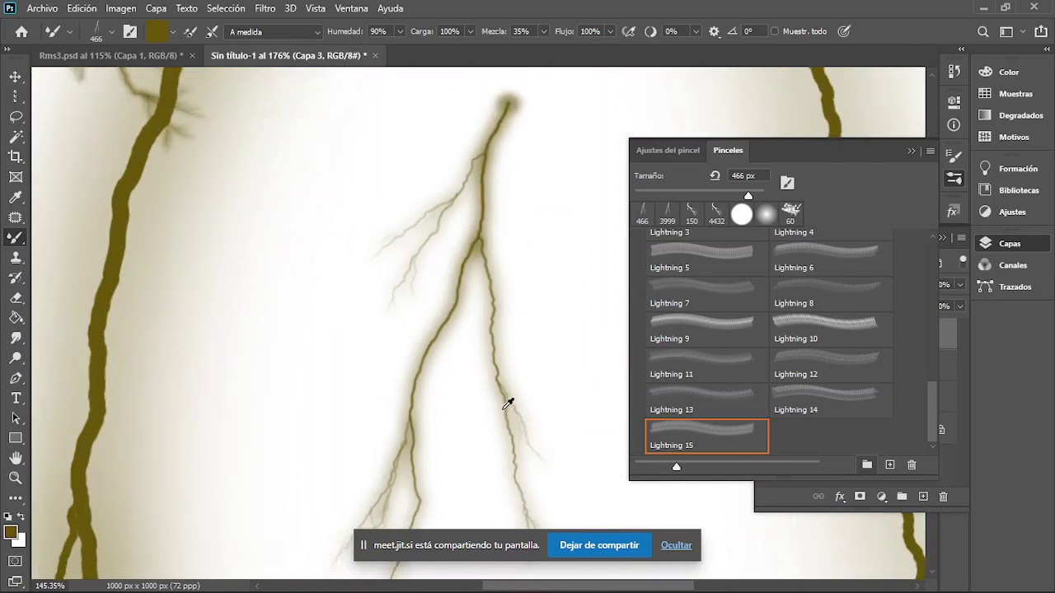
scroll(508, 404, "down", 2)
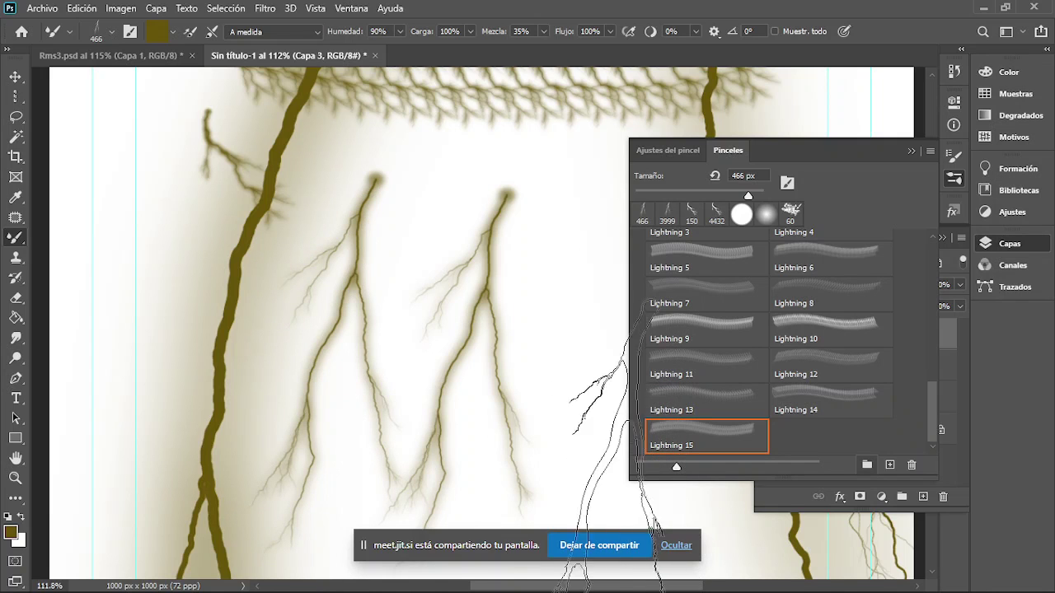
scroll(511, 419, "down", 2)
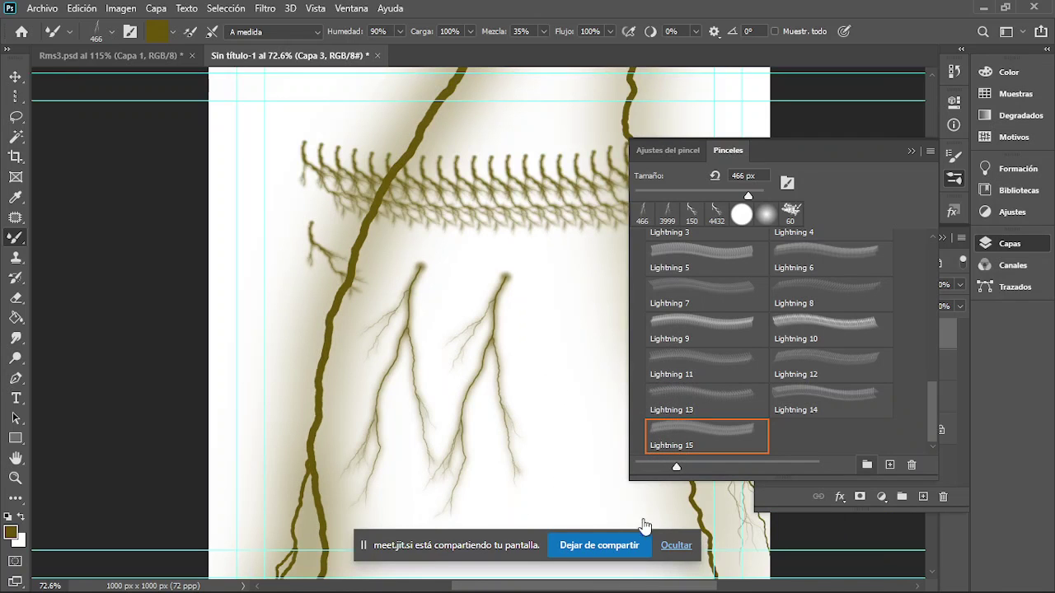
left_click(112, 55)
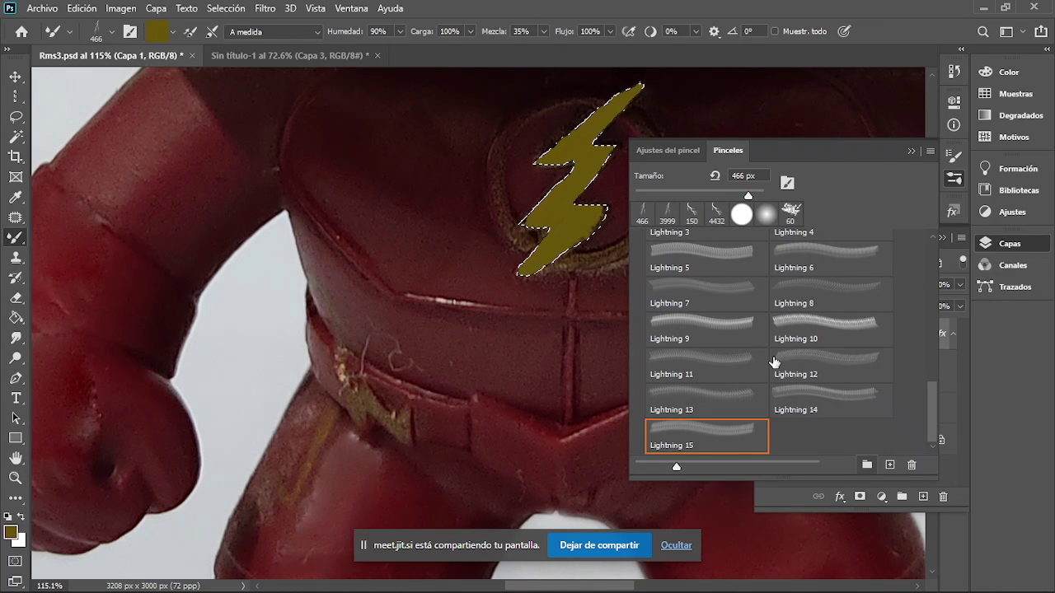
Step: Fit the Flash figure in view and make Fondo copia the active layer
left_click(912, 151)
key("ctrl+0")
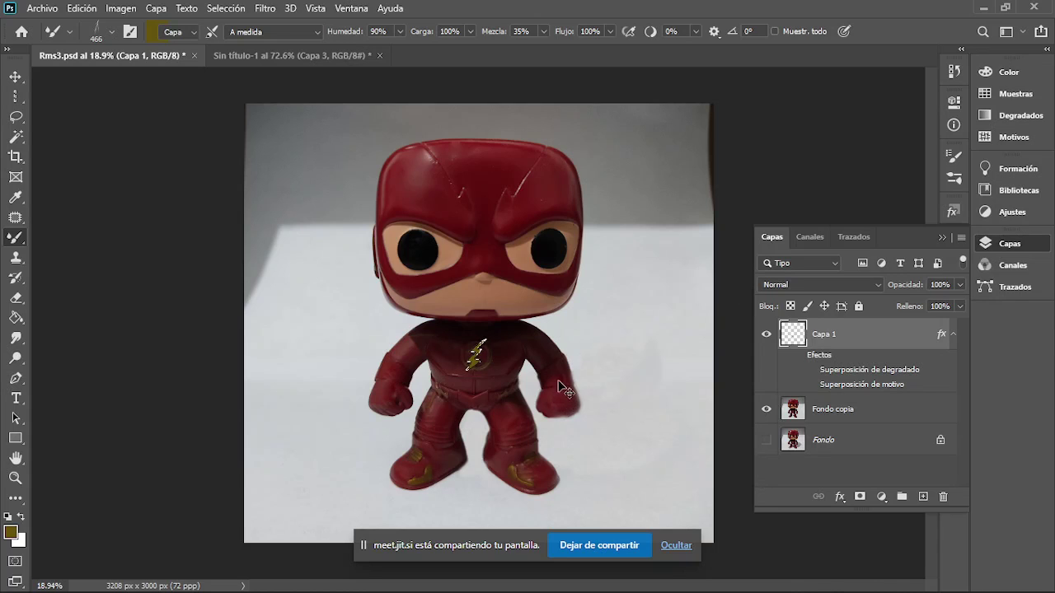
key("v")
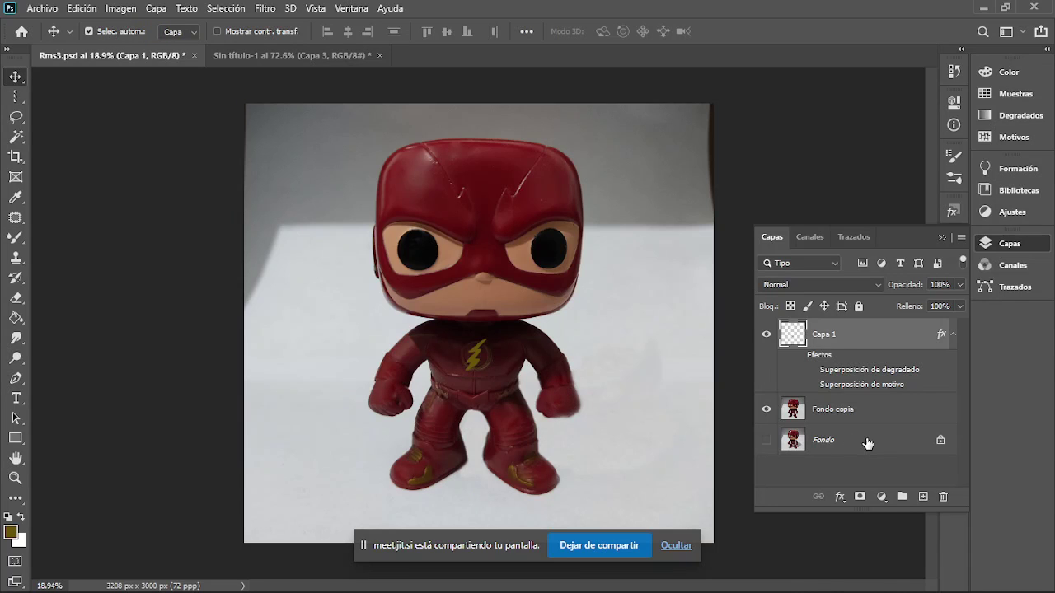
left_click(827, 419)
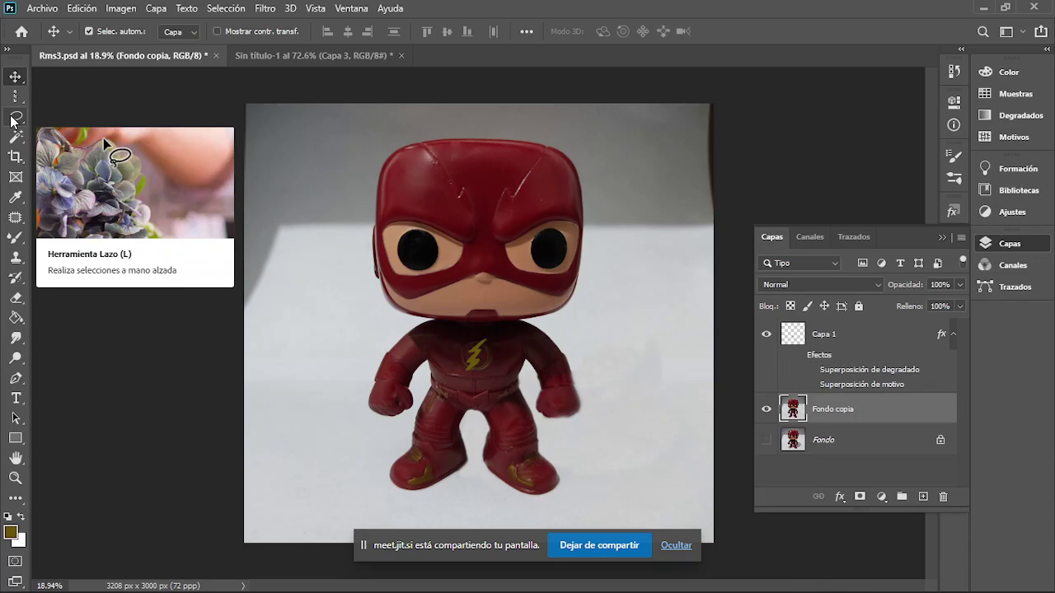
Step: Magic Wand select the grey wall, white floor and backdrop corners
left_click(15, 136)
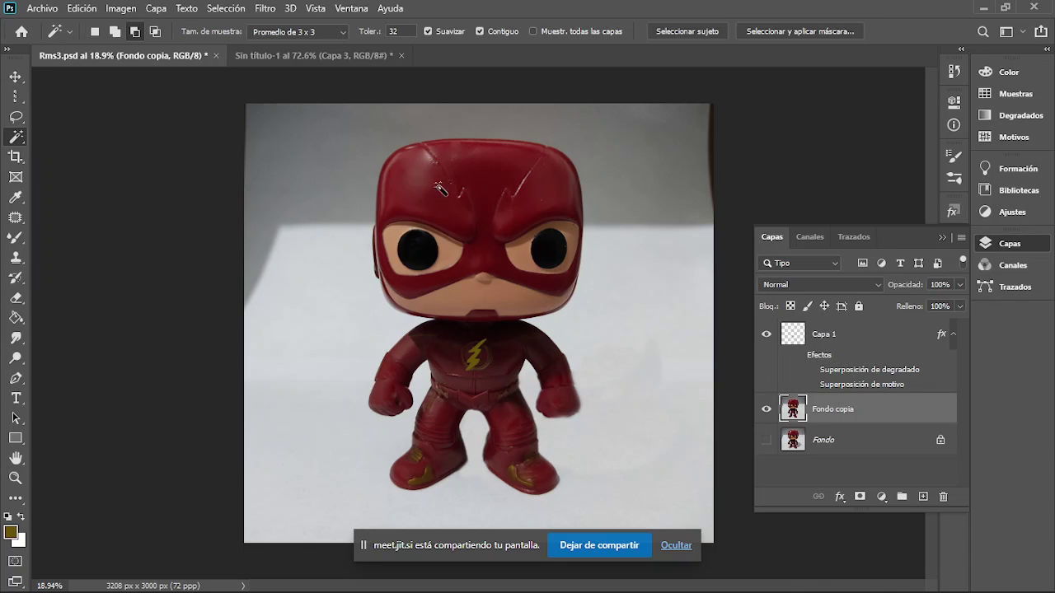
left_click(319, 177)
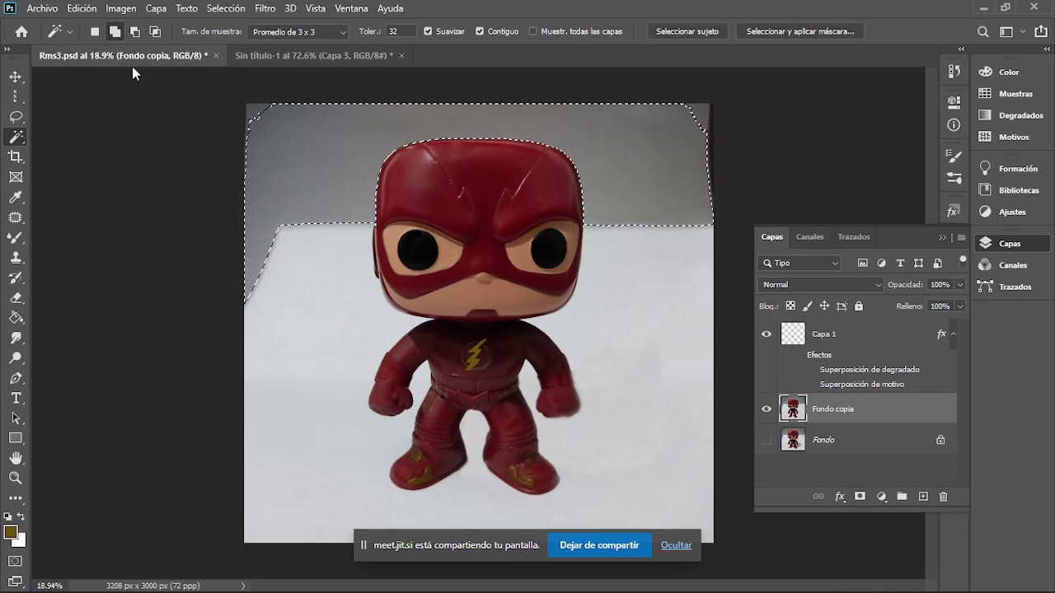
left_click(333, 335, "shift")
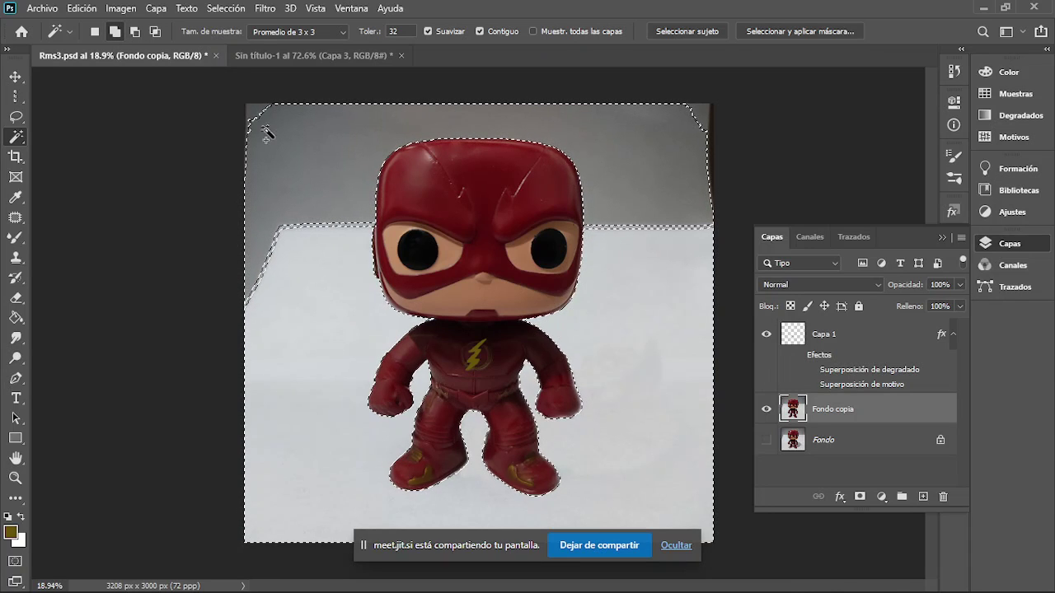
left_click(252, 113, "shift")
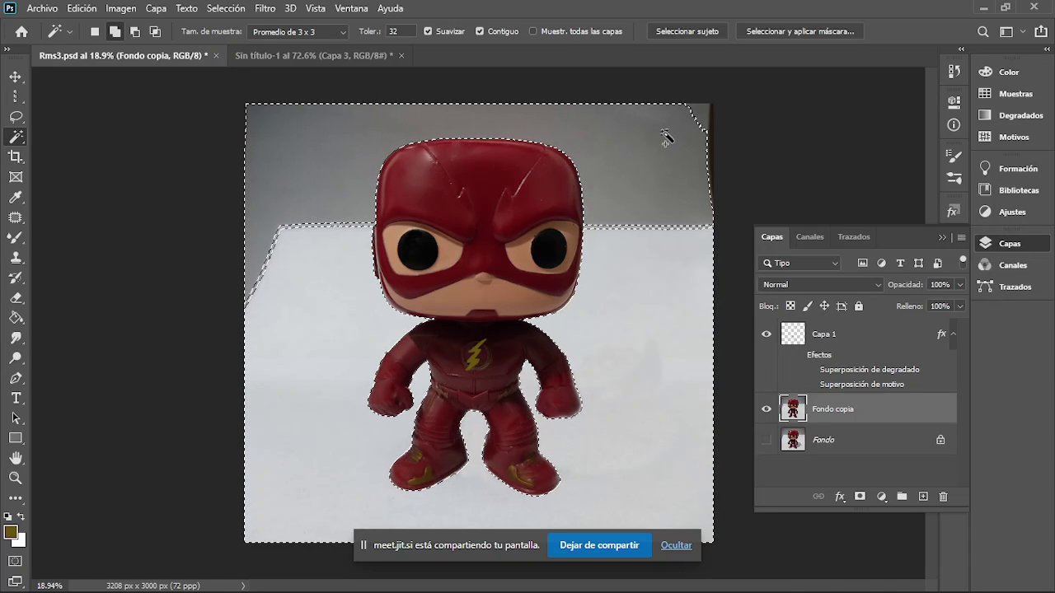
left_click(710, 130, "shift")
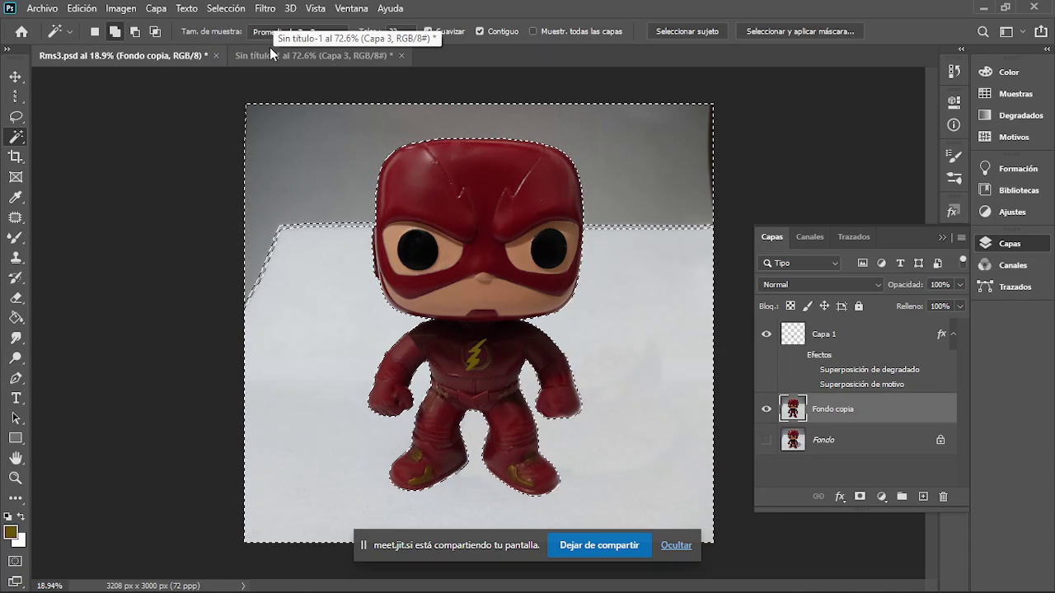
left_click(348, 231, "shift")
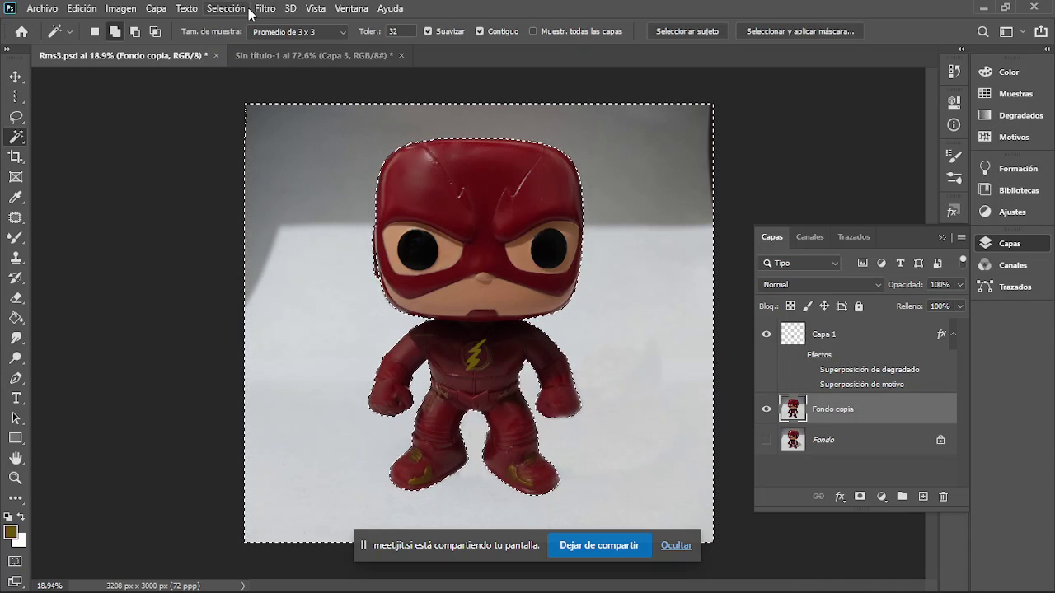
Step: Invert the selection and copy the isolated figure onto a new layer, Capa 2
left_click(220, 10)
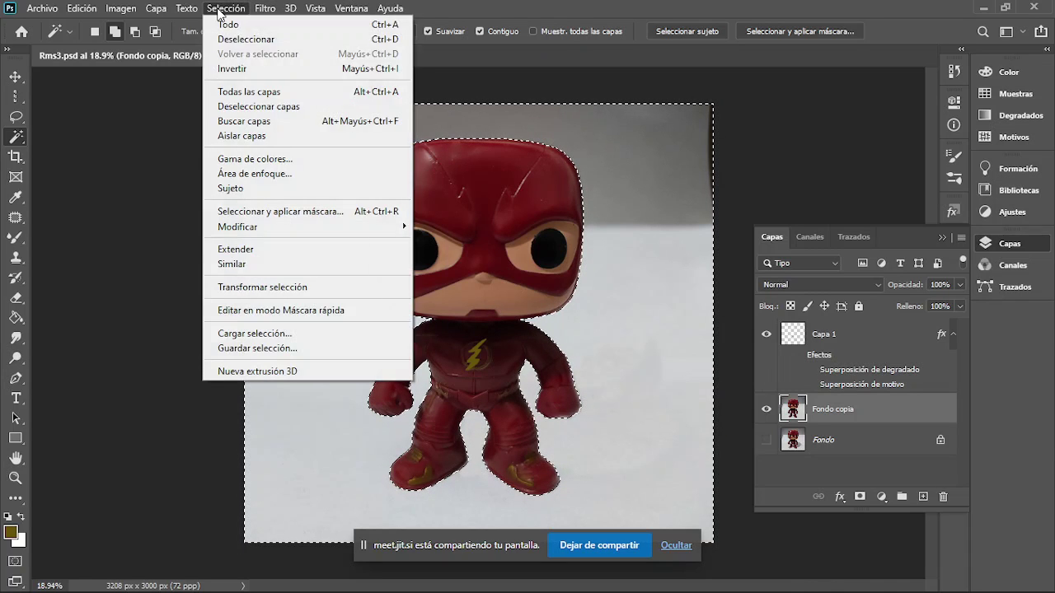
left_click(241, 70)
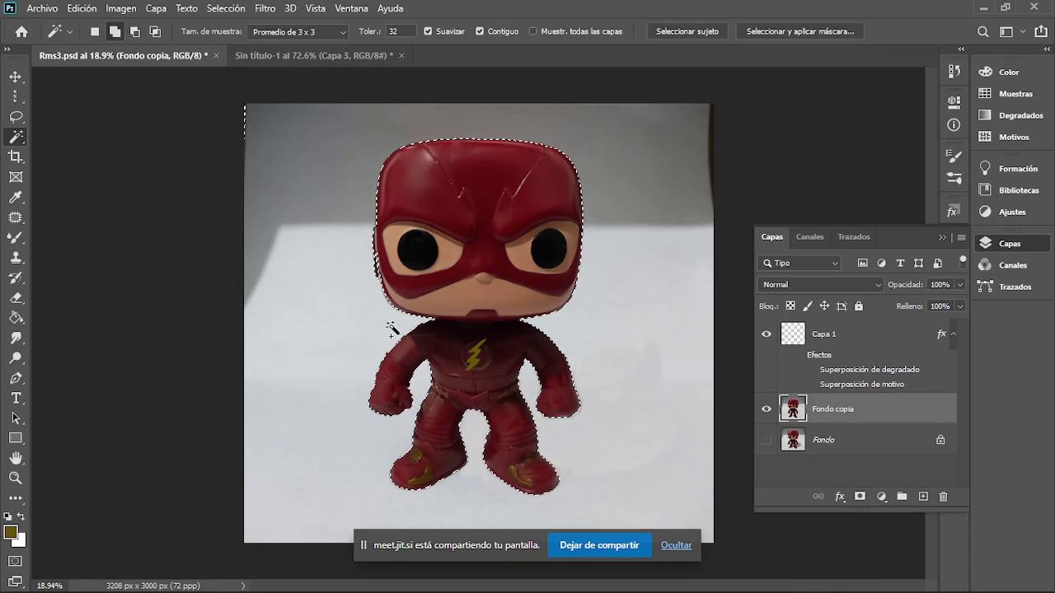
scroll(373, 280, "up", 2)
scroll(372, 281, "up", 3)
scroll(373, 280, "up", 1)
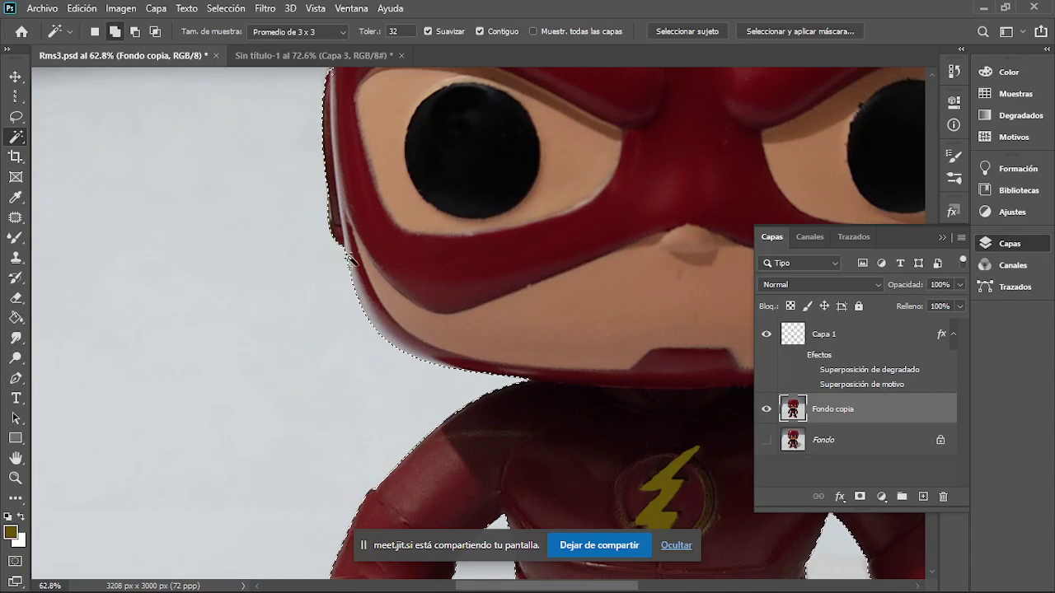
scroll(486, 345, "down", 2)
scroll(486, 344, "down", 2)
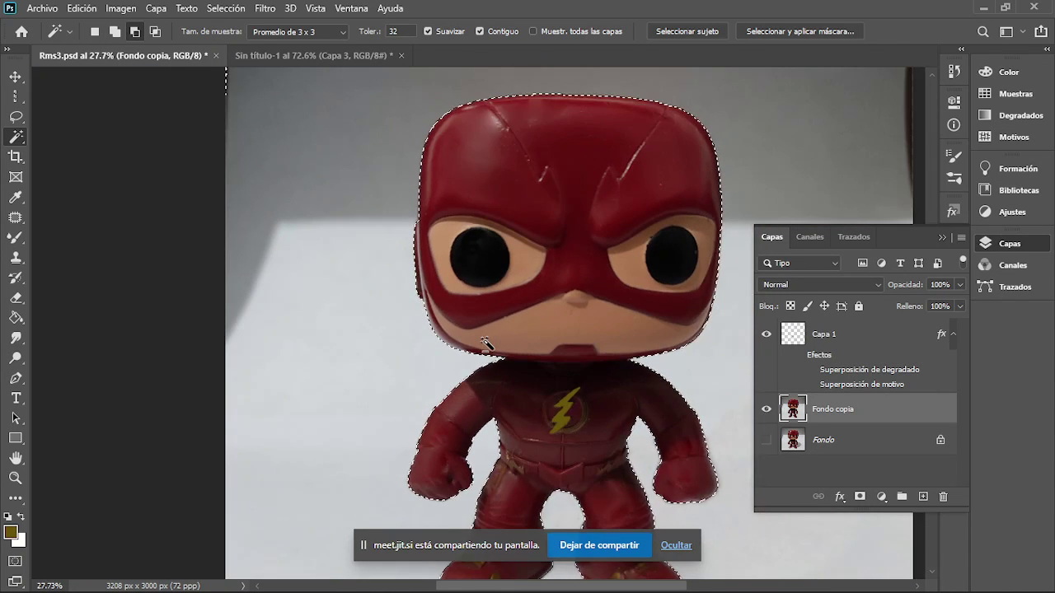
scroll(486, 344, "down", 1)
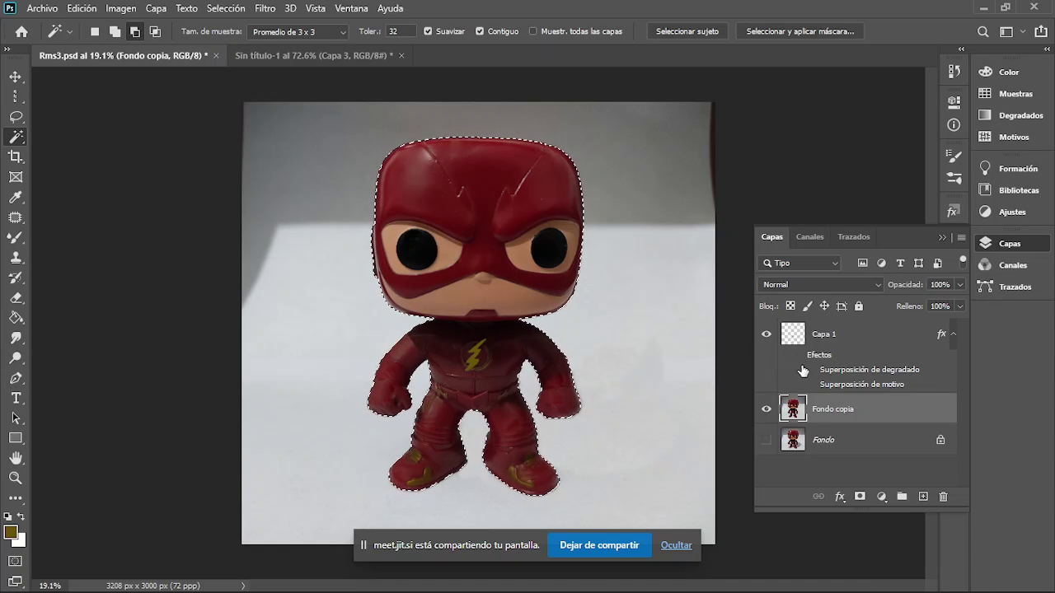
key("ctrl+j")
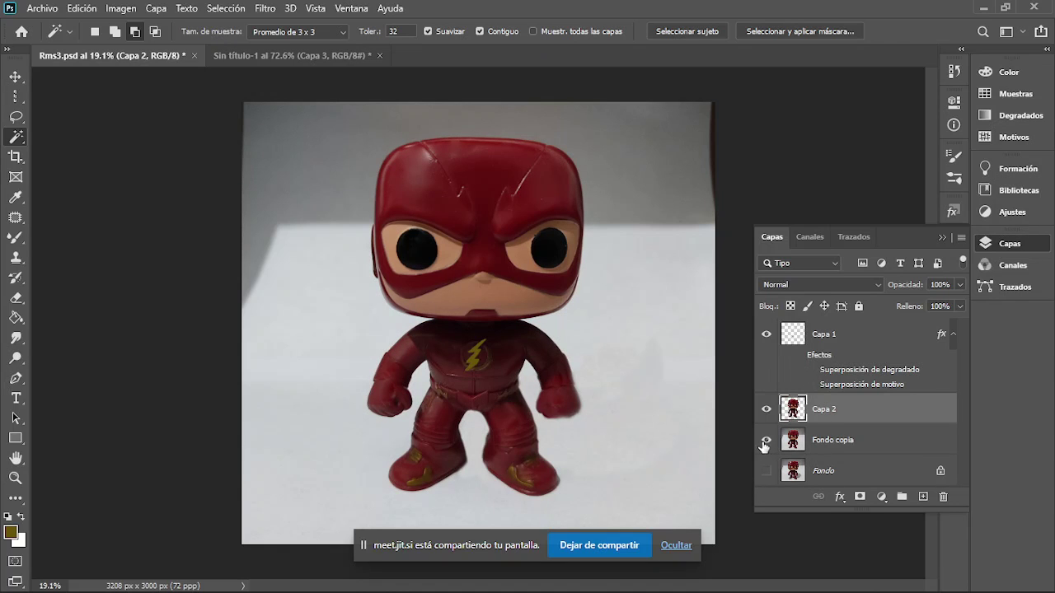
Step: Hide Fondo copia, shift the figure left of centre, and place a new Capa 3 beneath it
left_click(766, 440)
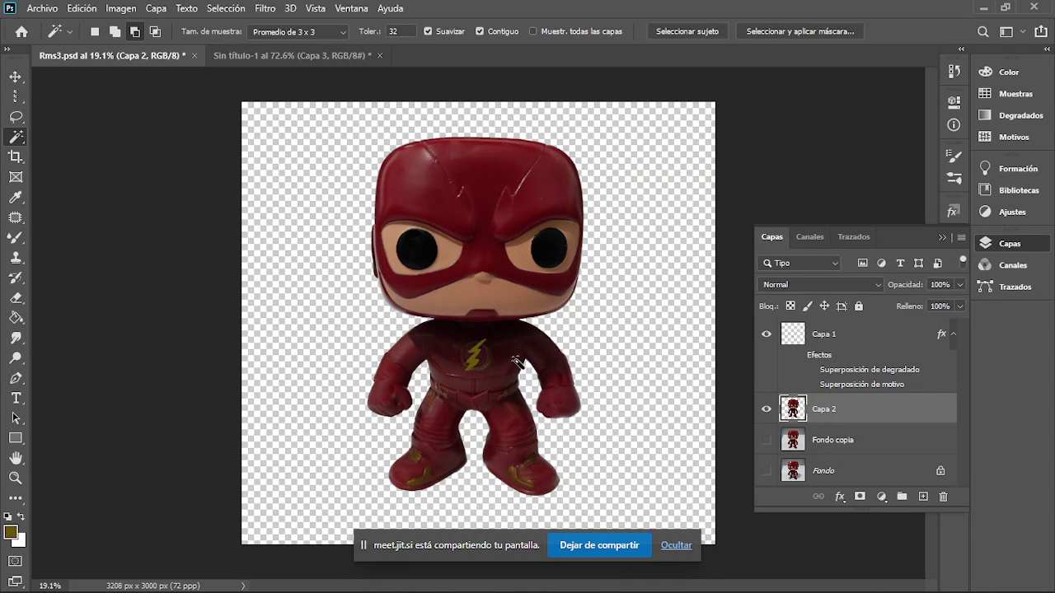
key("alt")
key("v")
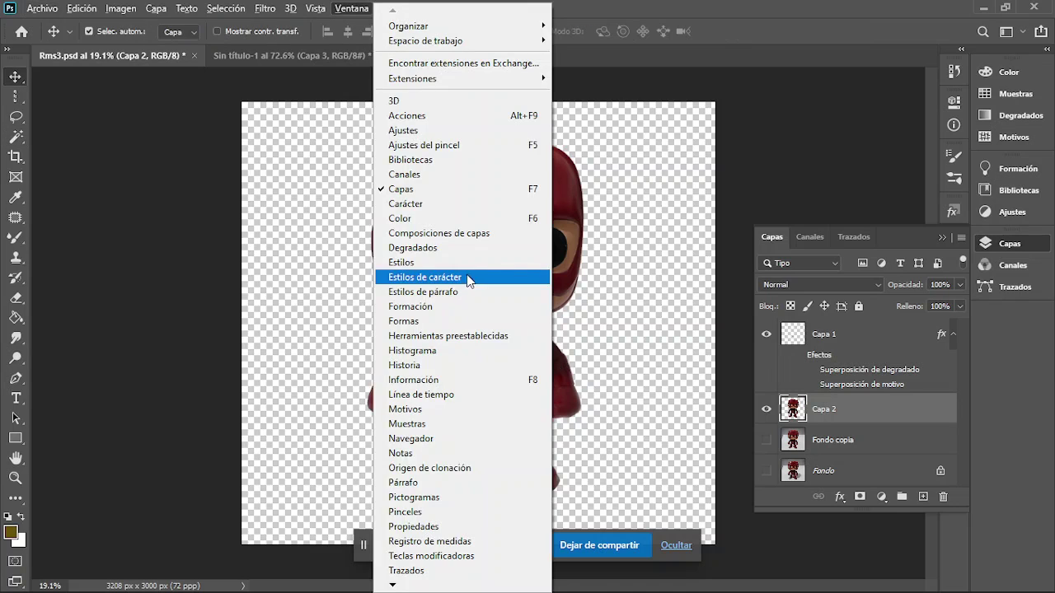
key("Escape")
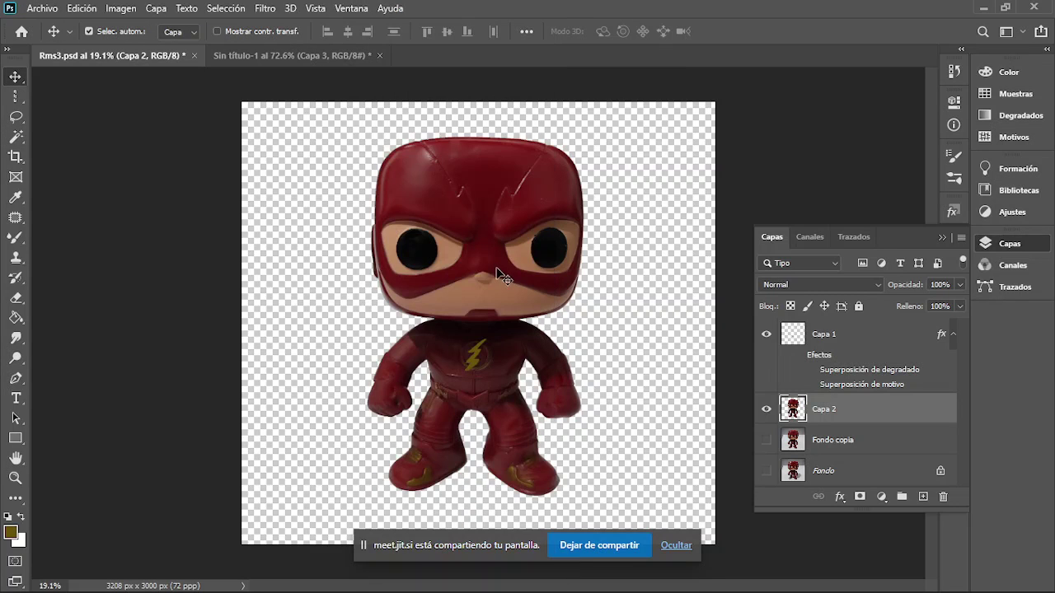
left_click_drag(499, 273, 399, 320)
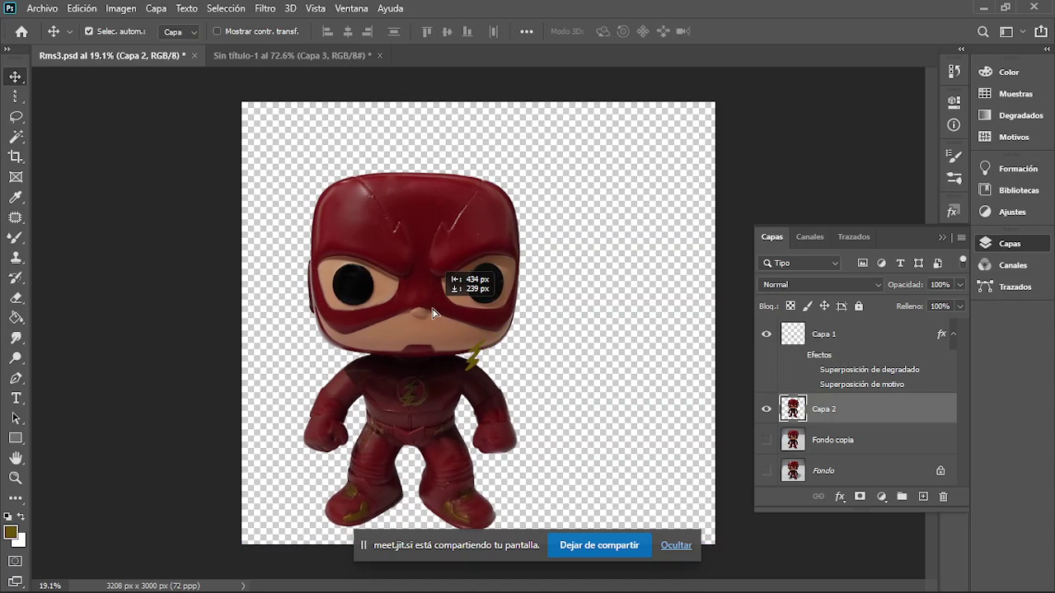
left_click_drag(399, 319, 432, 320)
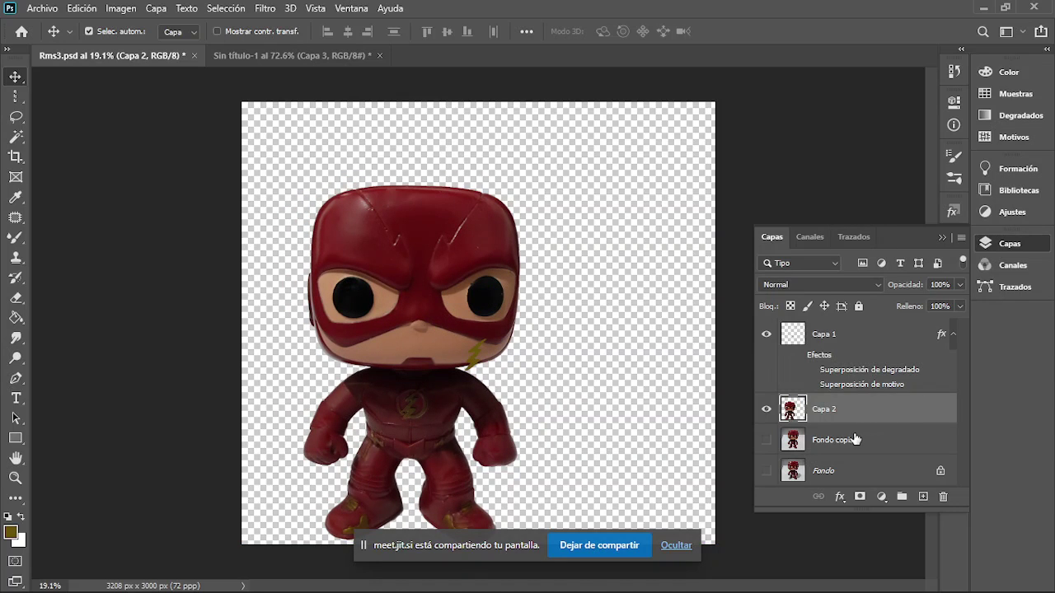
left_click(923, 497)
mouse_move(877, 442)
left_mouse_down()
mouse_move(838, 412)
mouse_move(881, 447)
left_mouse_up()
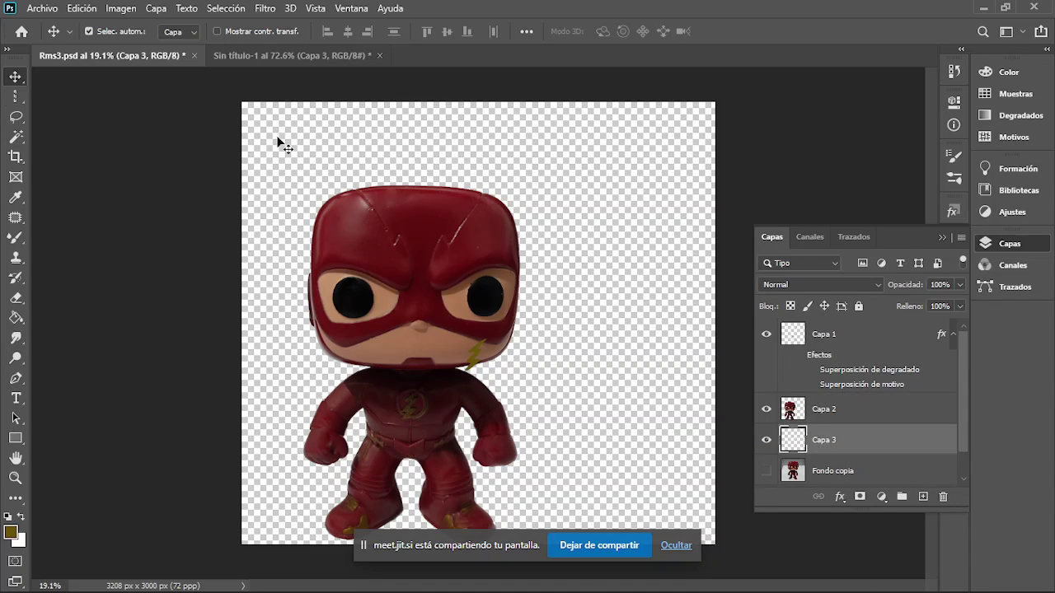
Step: Fill Capa 3 with a near-black foreground colour using the Paint Bucket
left_click(11, 536)
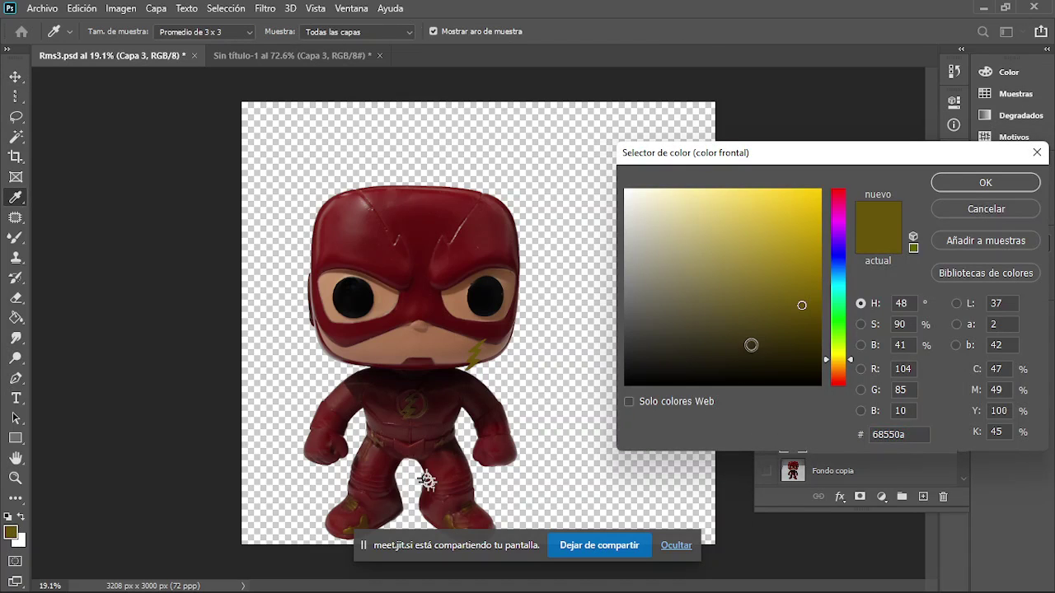
left_click_drag(803, 369, 797, 369)
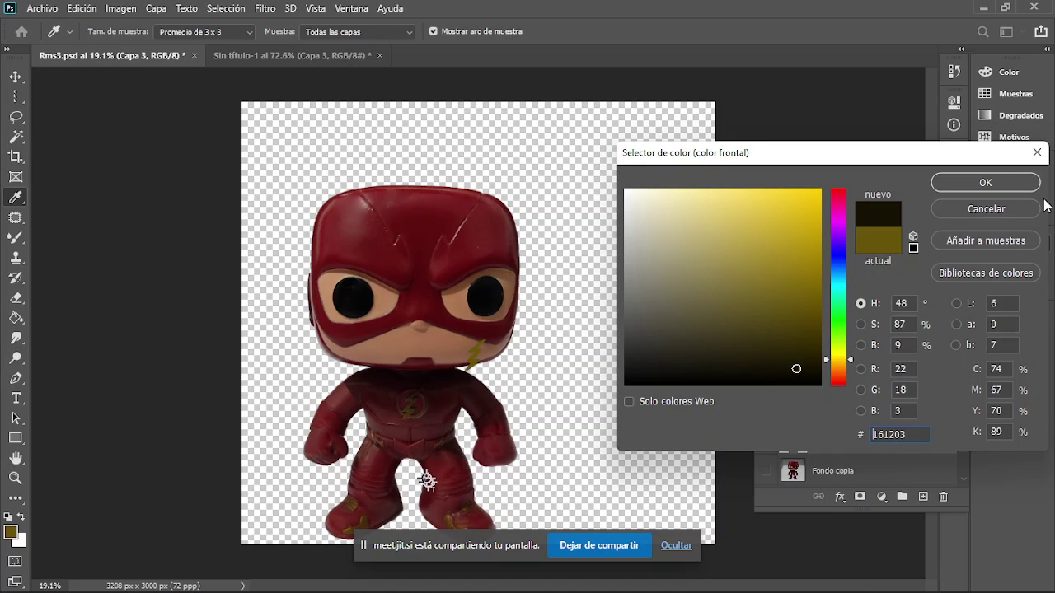
left_click(986, 183)
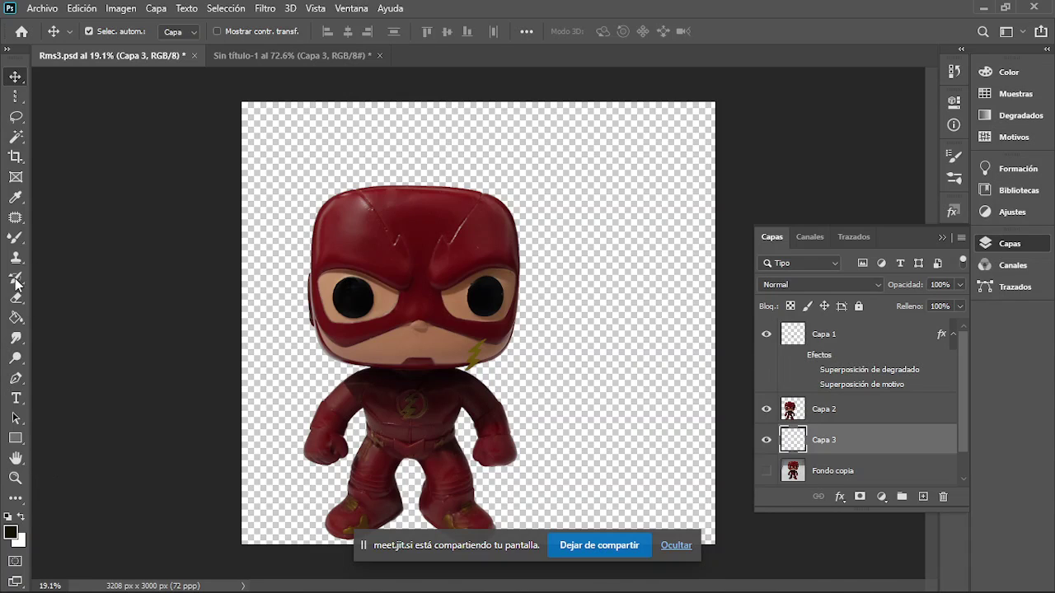
left_click(16, 319)
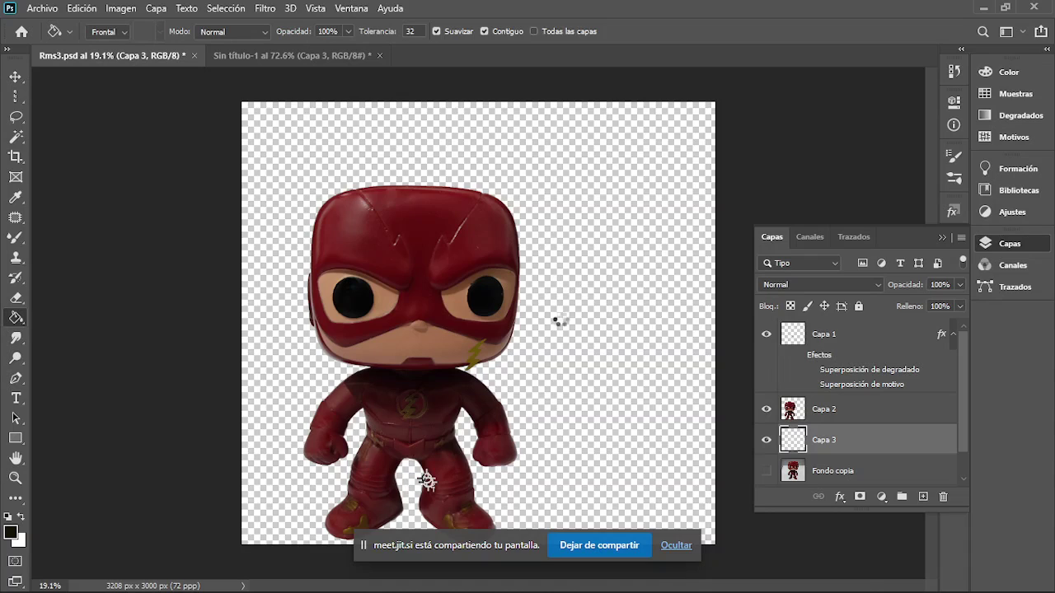
left_click(426, 480)
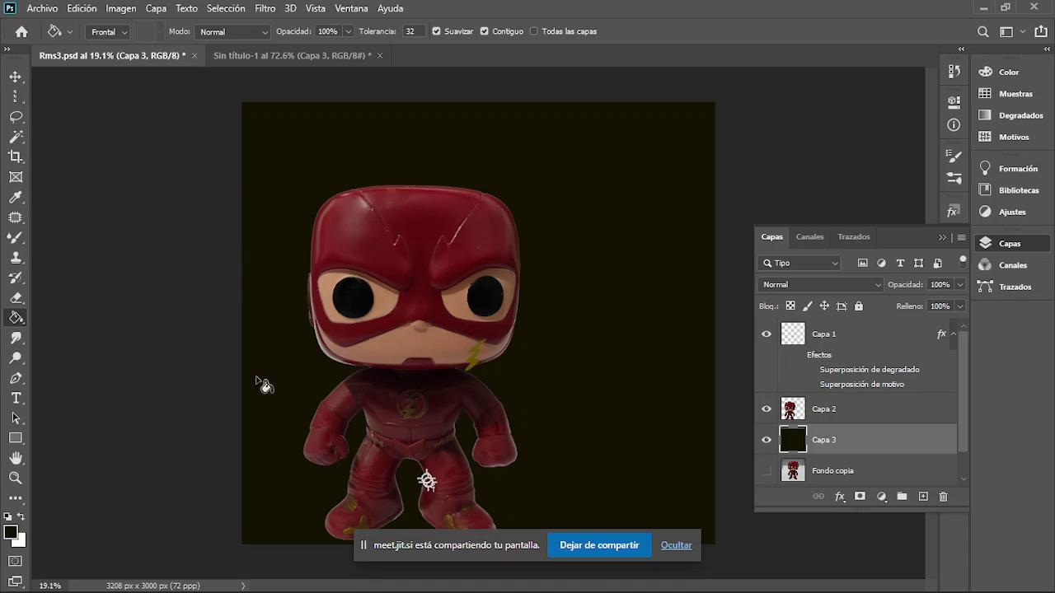
left_click(12, 239, "alt")
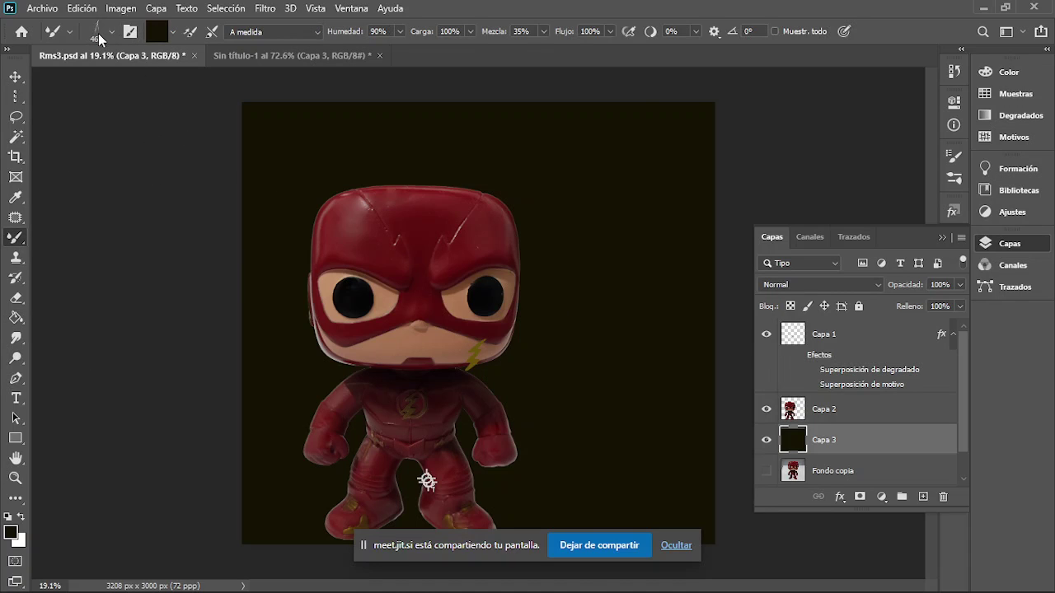
Step: Set the foreground colour to light yellow
left_click(10, 533)
left_click(723, 211)
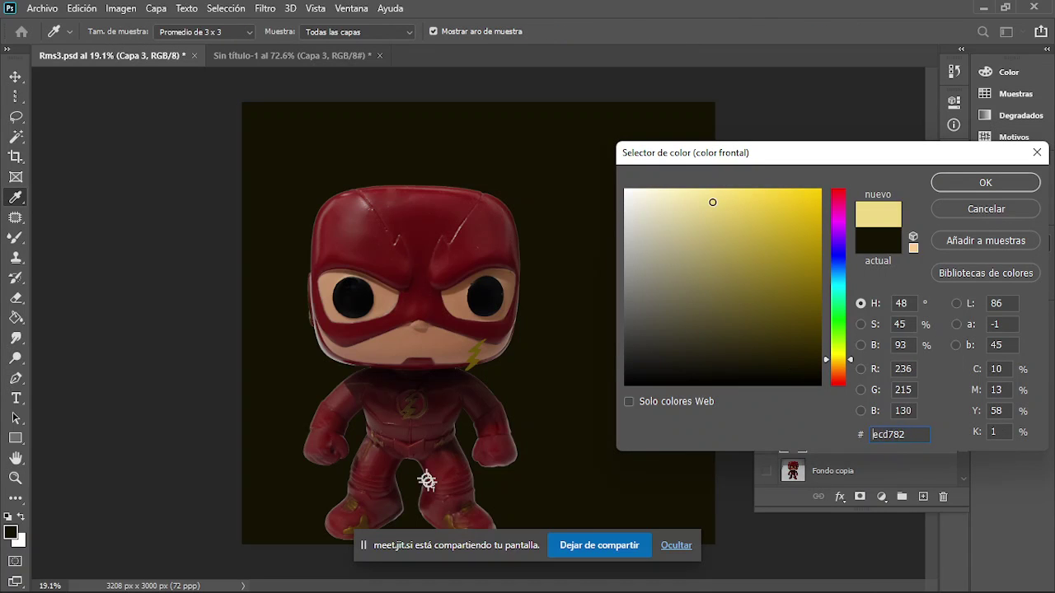
left_click(983, 183)
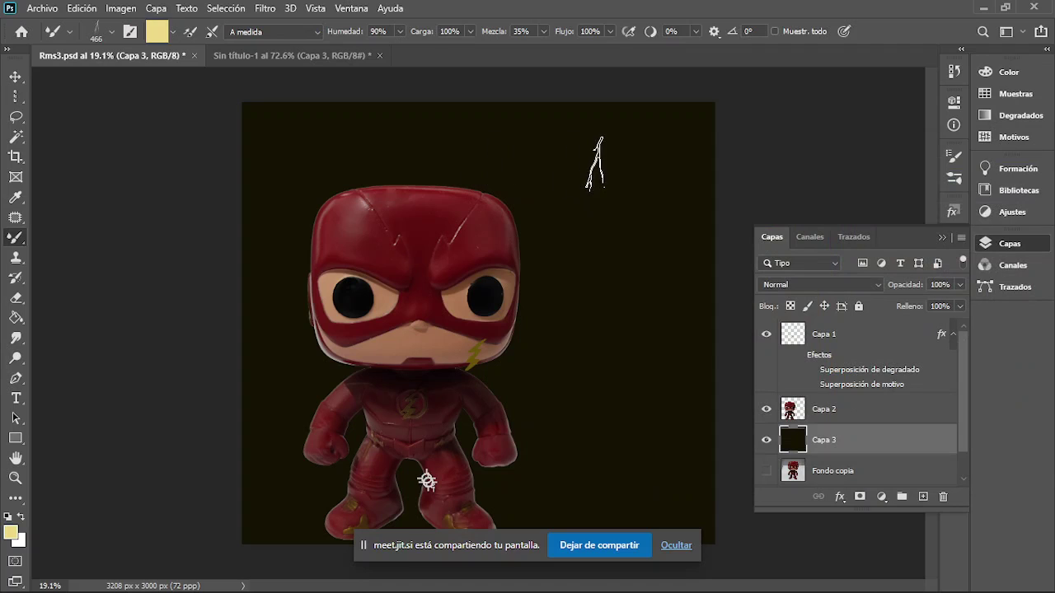
Step: Enlarge the lightning brush to 1836 px and stamp three faint bolts across the top
left_click(110, 33)
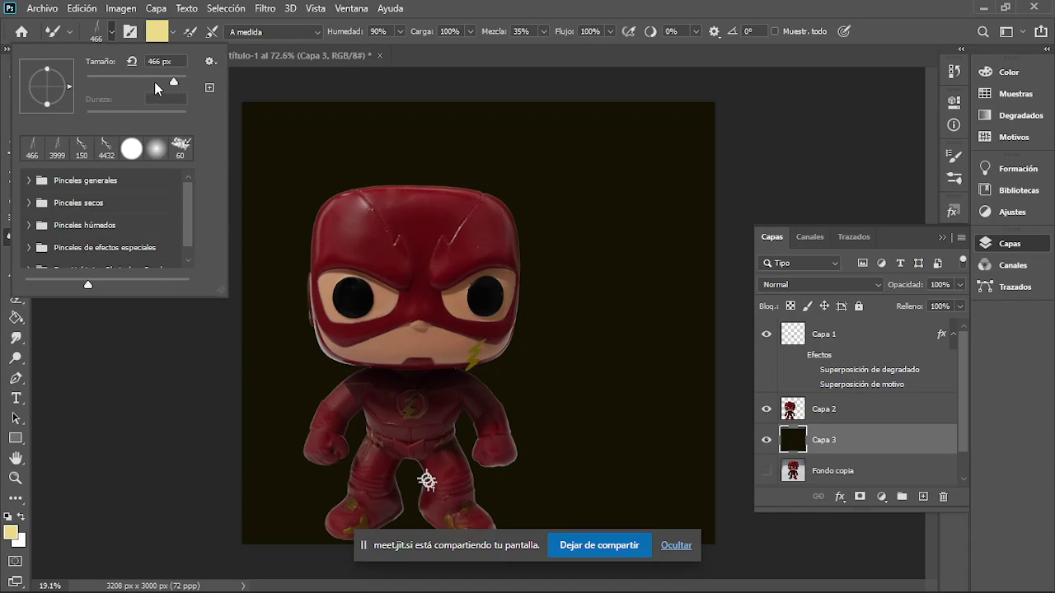
left_click_drag(170, 81, 178, 81)
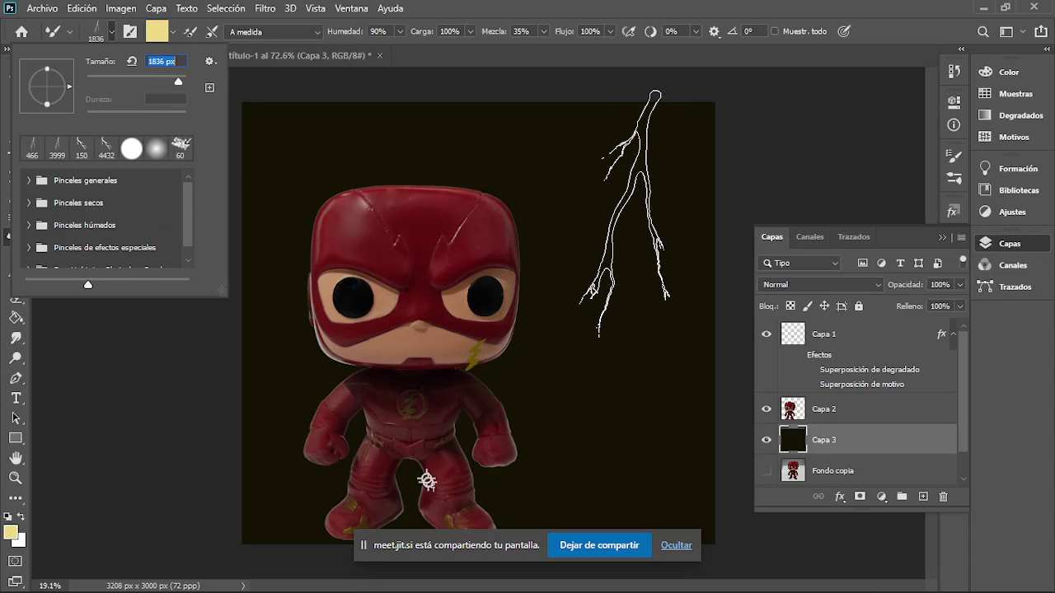
left_click(624, 215)
left_click(480, 200)
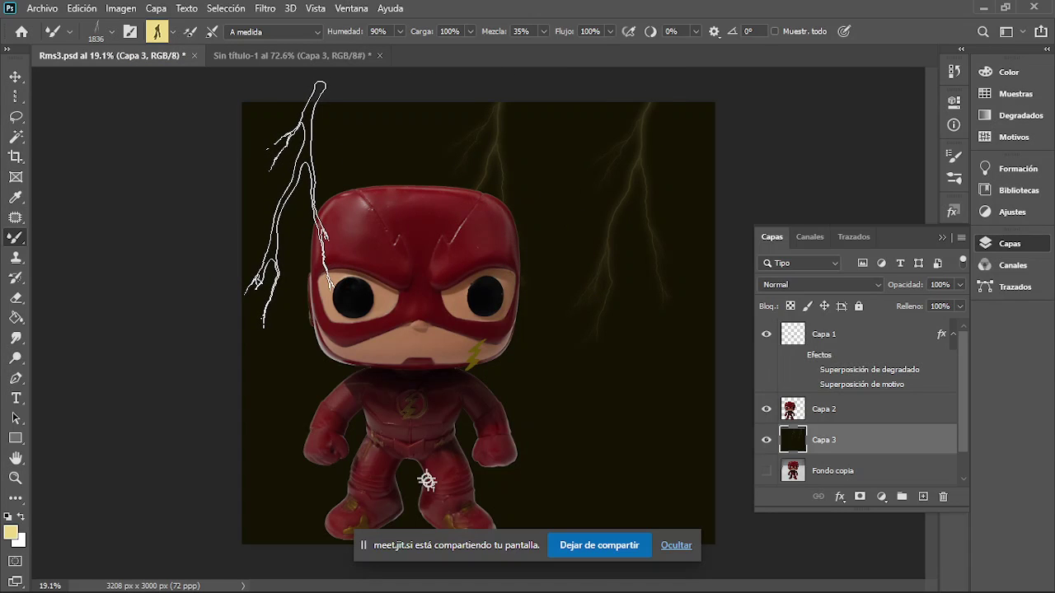
left_click(290, 217)
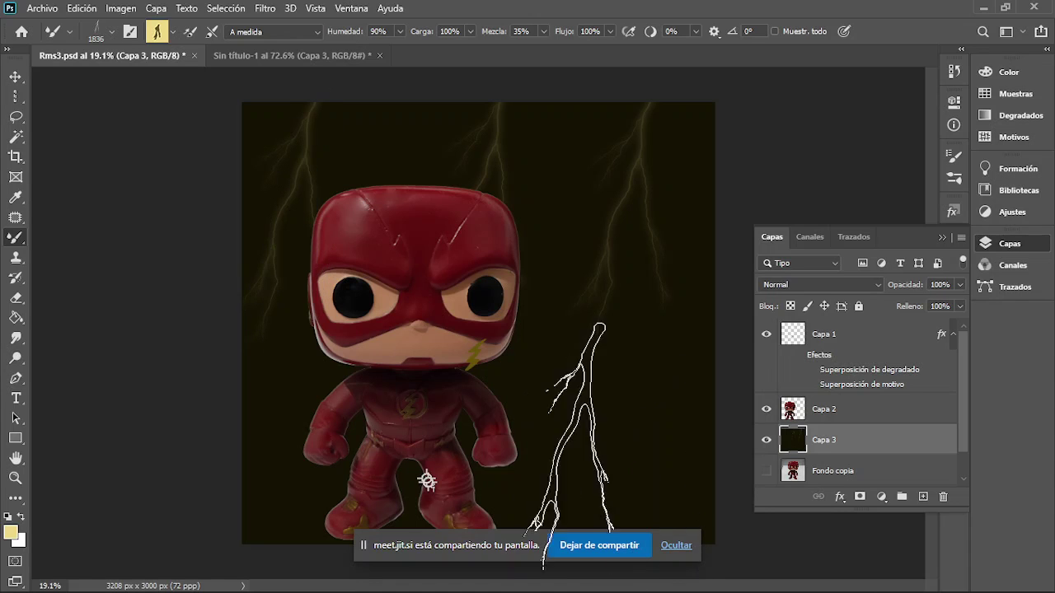
key("v")
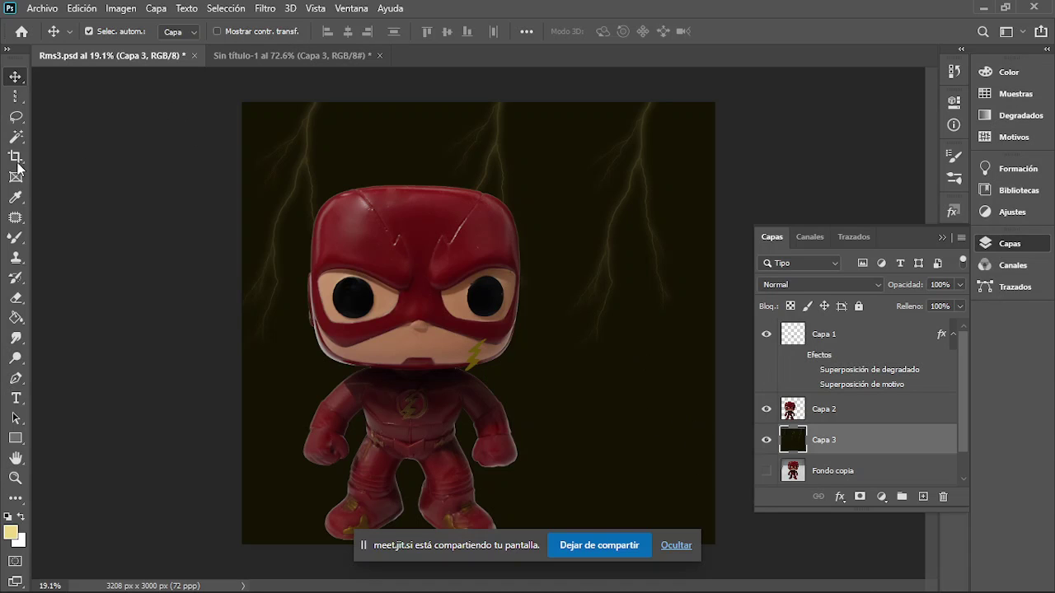
Step: Pick a different lightning brush tip and size it to about 2188 px
left_click(15, 238)
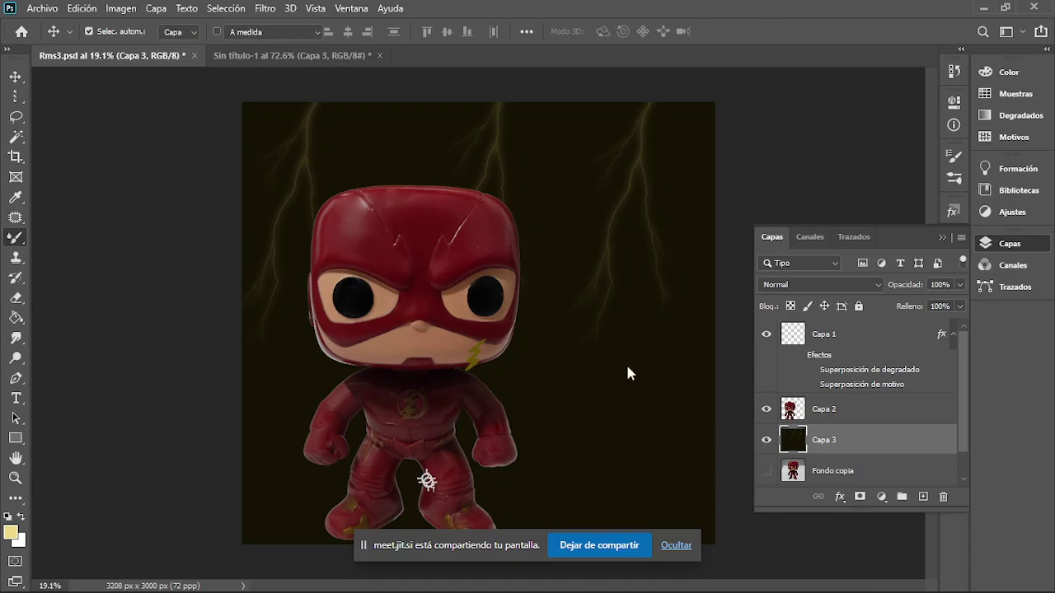
left_click(953, 178)
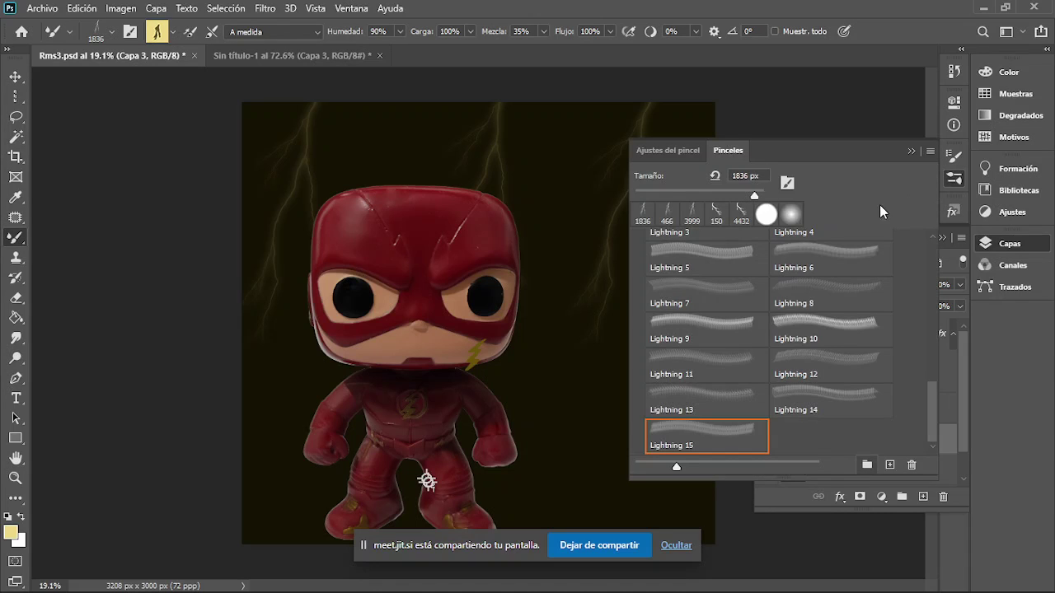
left_click(839, 336)
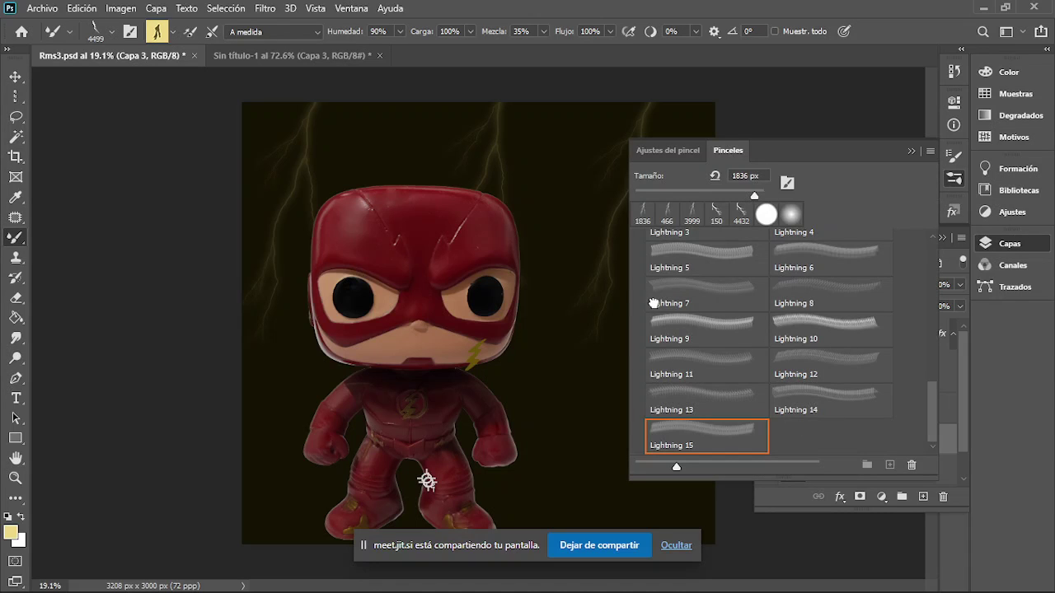
left_click(911, 154)
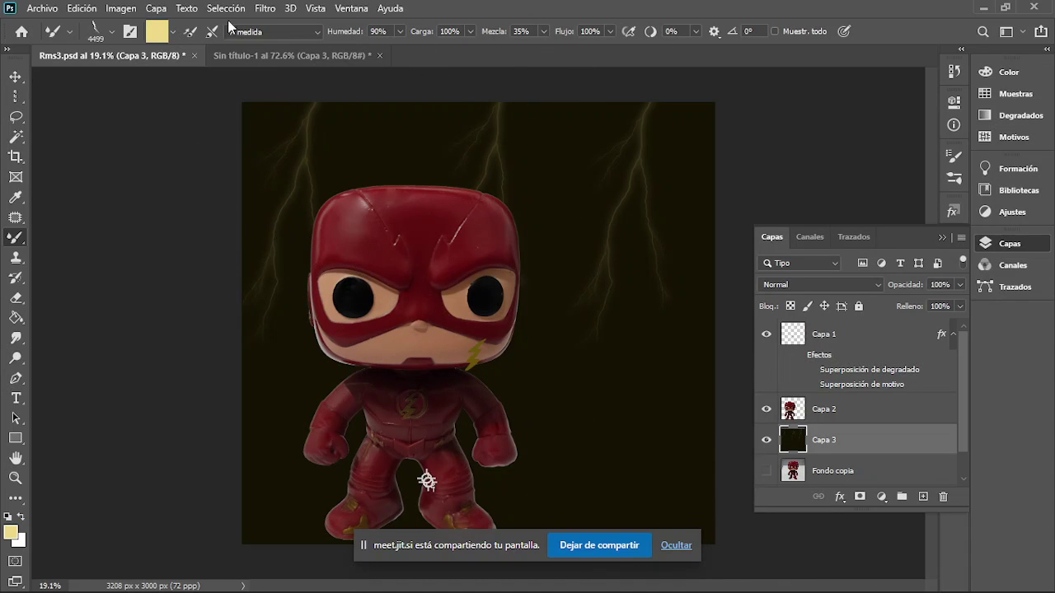
left_click(113, 32)
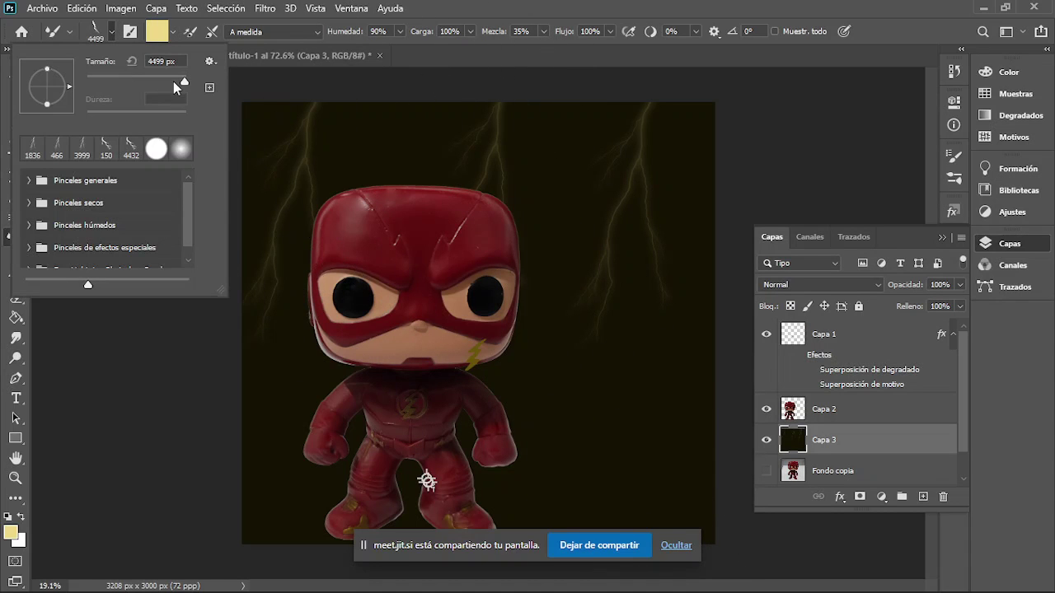
left_click_drag(173, 81, 179, 81)
left_click(301, 206)
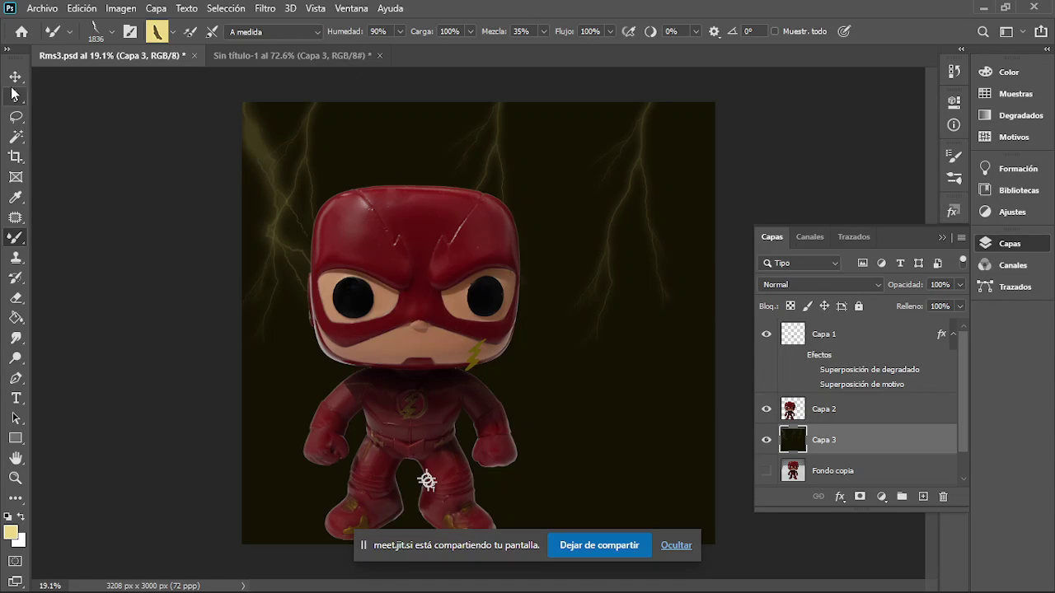
Step: Rotate the brush tip to 38° and stamp a bolt on the left canvas edge
left_click(98, 33)
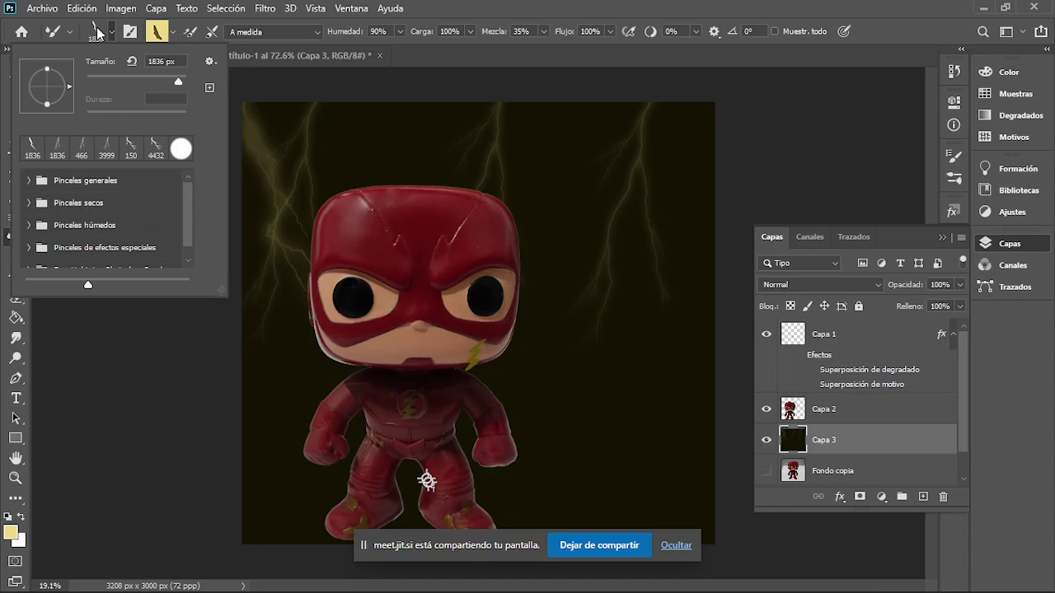
left_click_drag(69, 91, 27, 124)
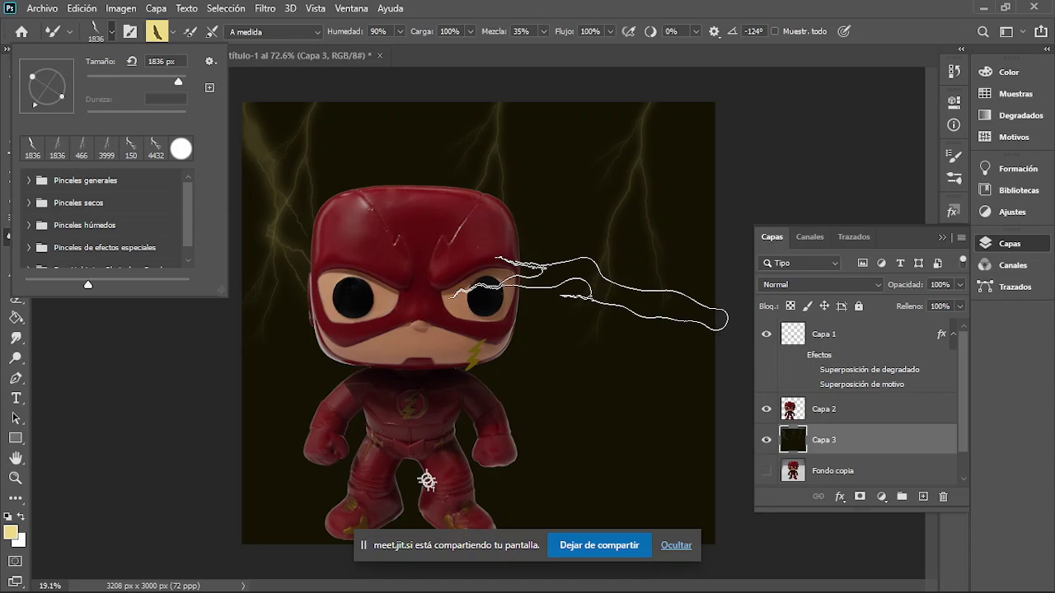
left_click_drag(28, 124, 30, 130)
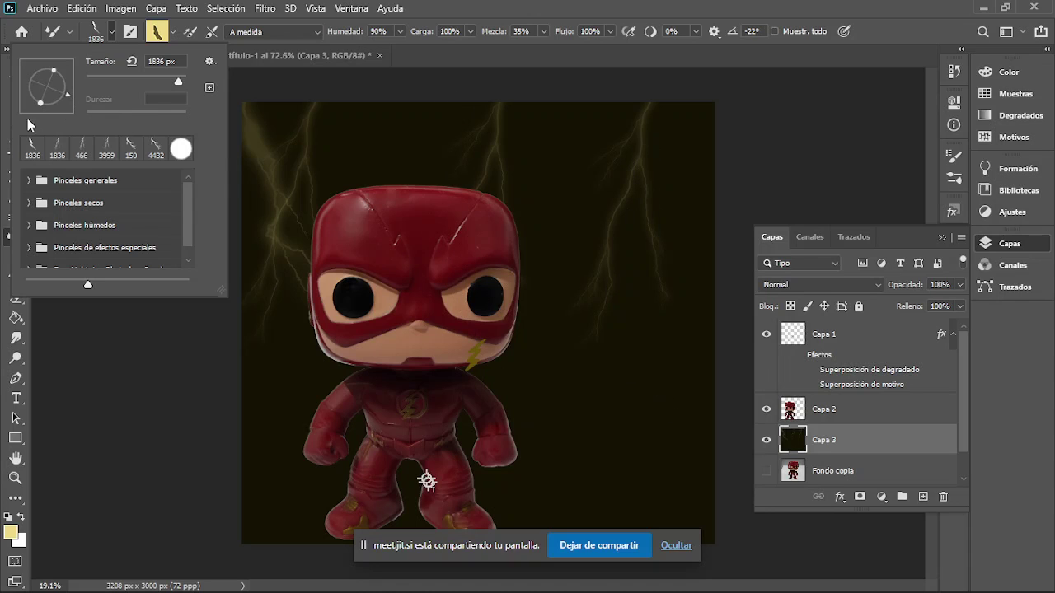
left_click_drag(68, 99, 75, 75)
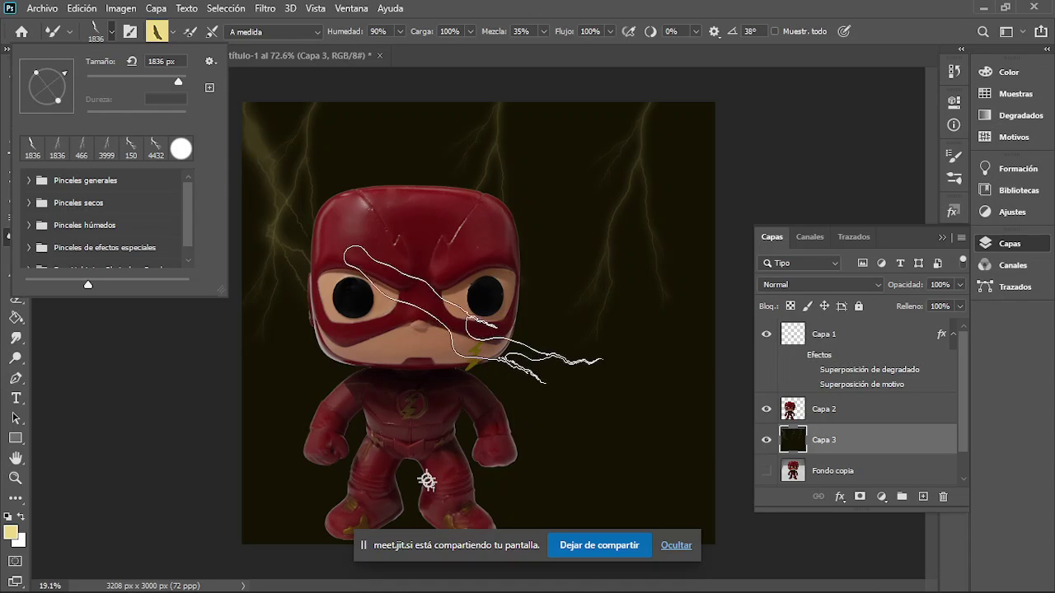
left_click(363, 410)
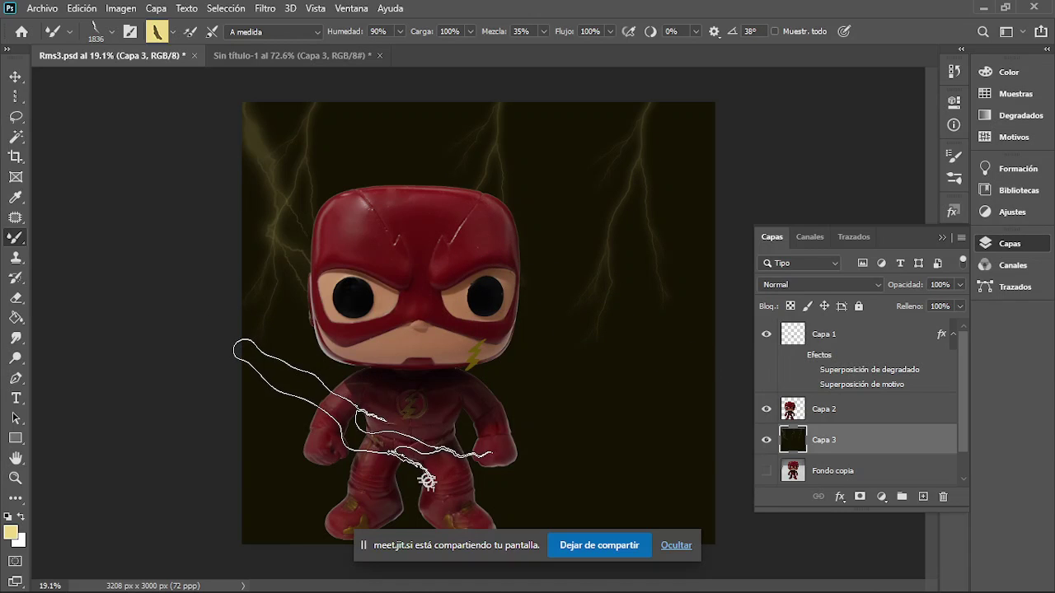
left_click(186, 347)
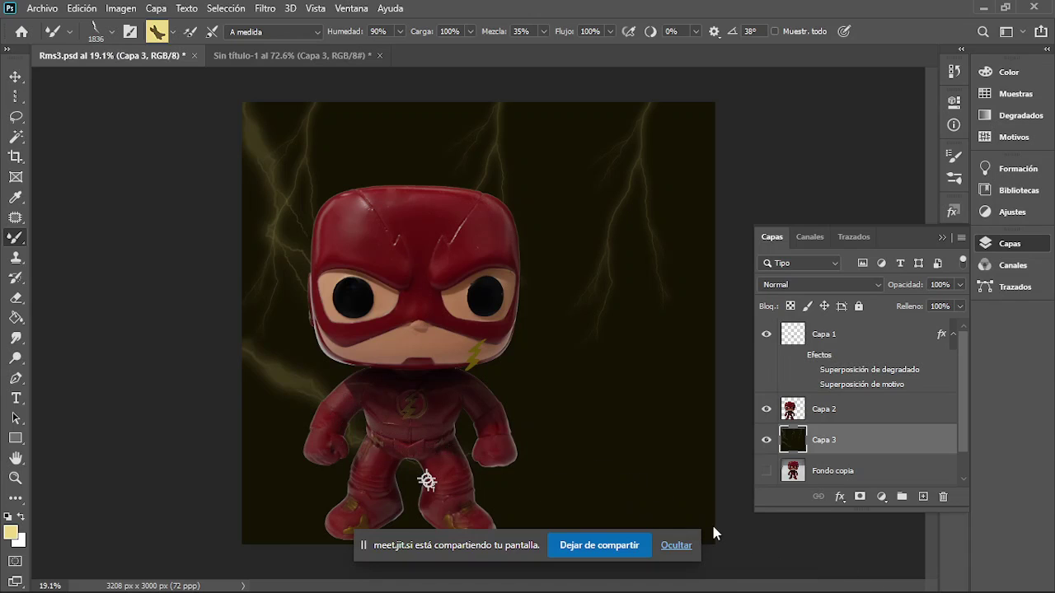
Step: Rotate the brush tip to -71° and stamp a bolt at the upper right
left_click(88, 34)
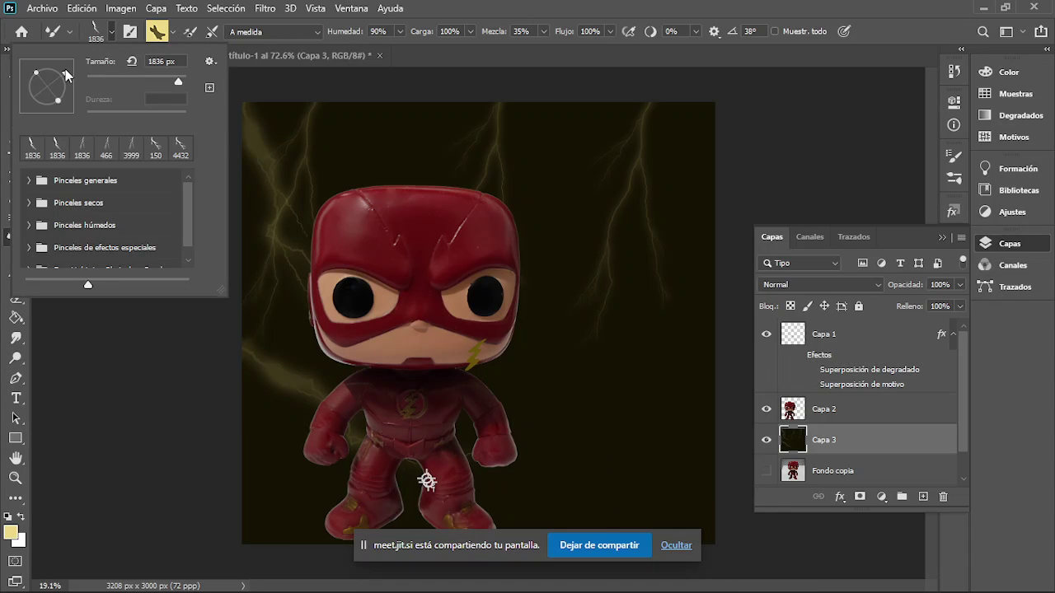
left_click_drag(66, 76, 9, 81)
left_click_drag(23, 88, 78, 107)
left_click_drag(67, 102, 58, 113)
key("Return")
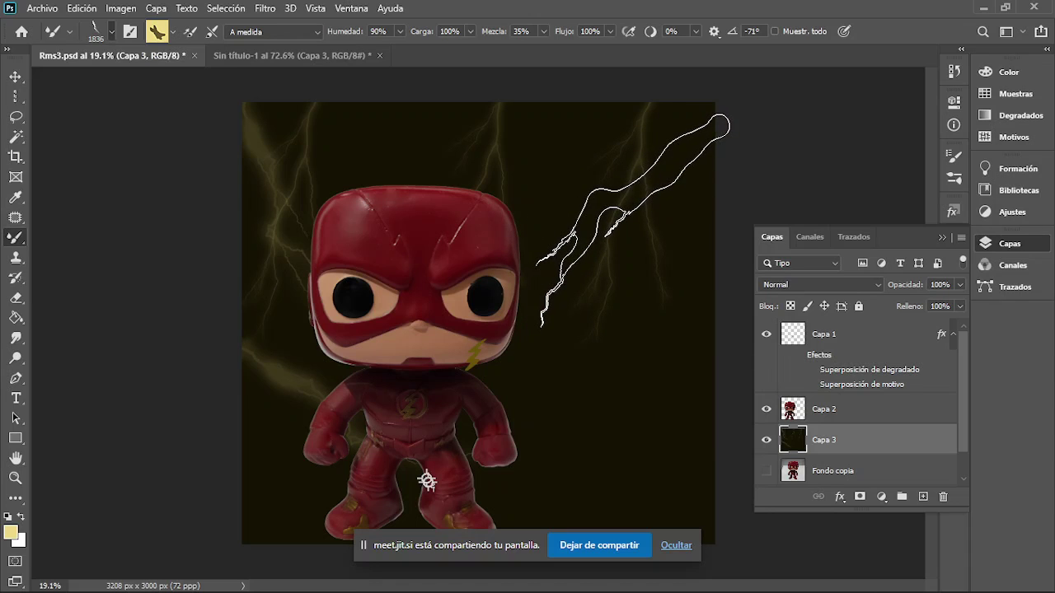
left_click(633, 221)
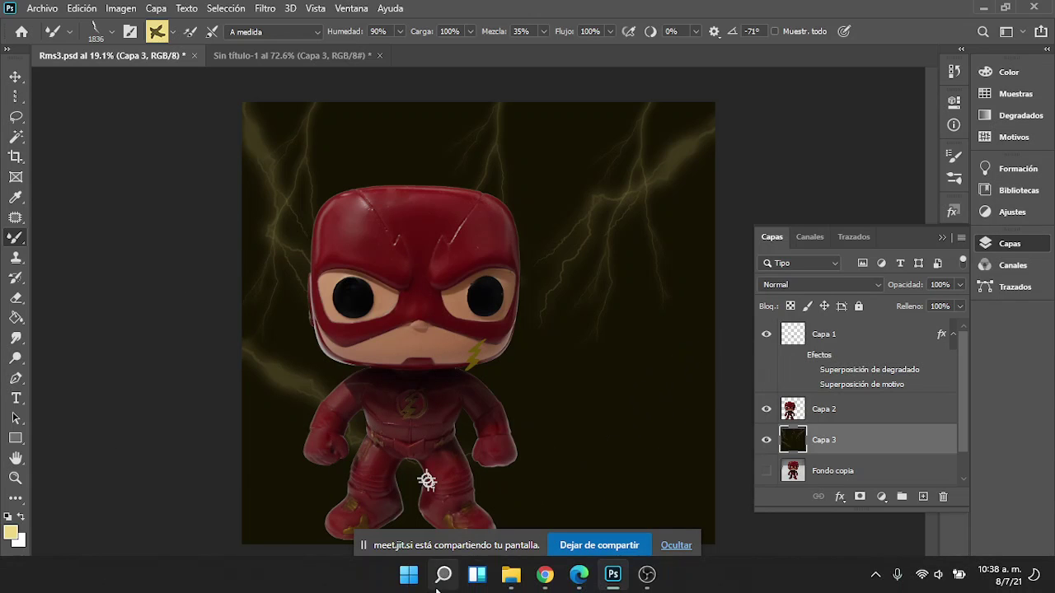
mouse_move(544, 574)
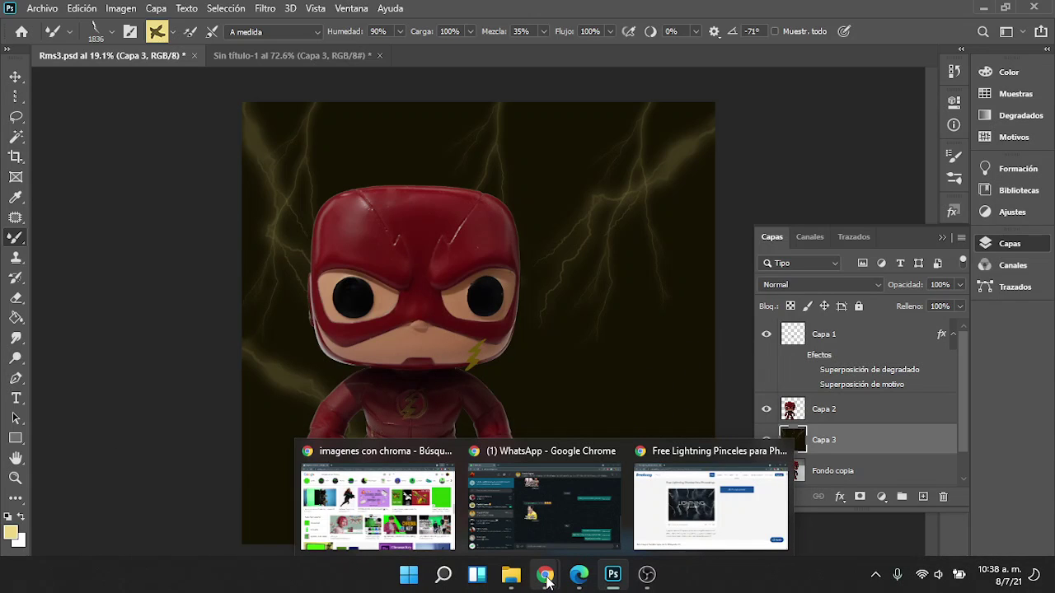
Step: In Chrome, go from Brusheezy's home page via Top Pinceles to the 400+ style pack page
left_click(651, 519)
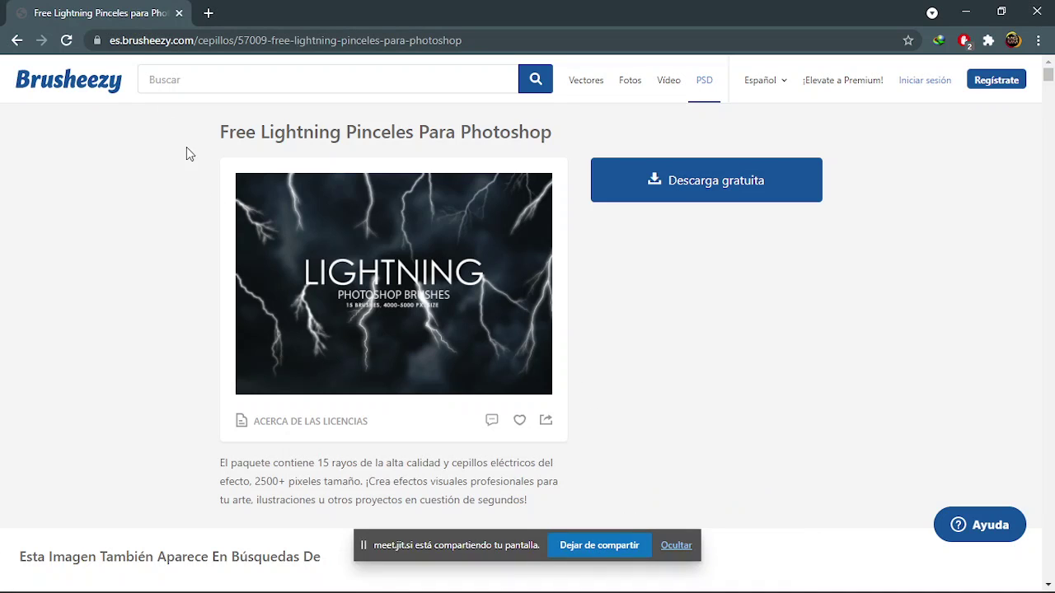
left_click(66, 85)
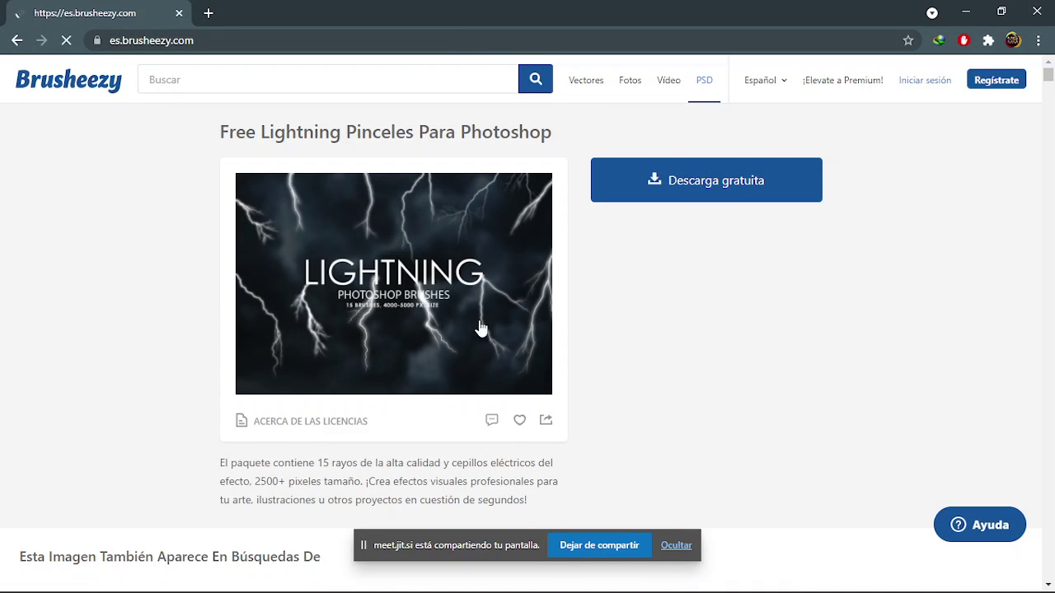
scroll(587, 354, "down", 1)
scroll(586, 353, "down", 4)
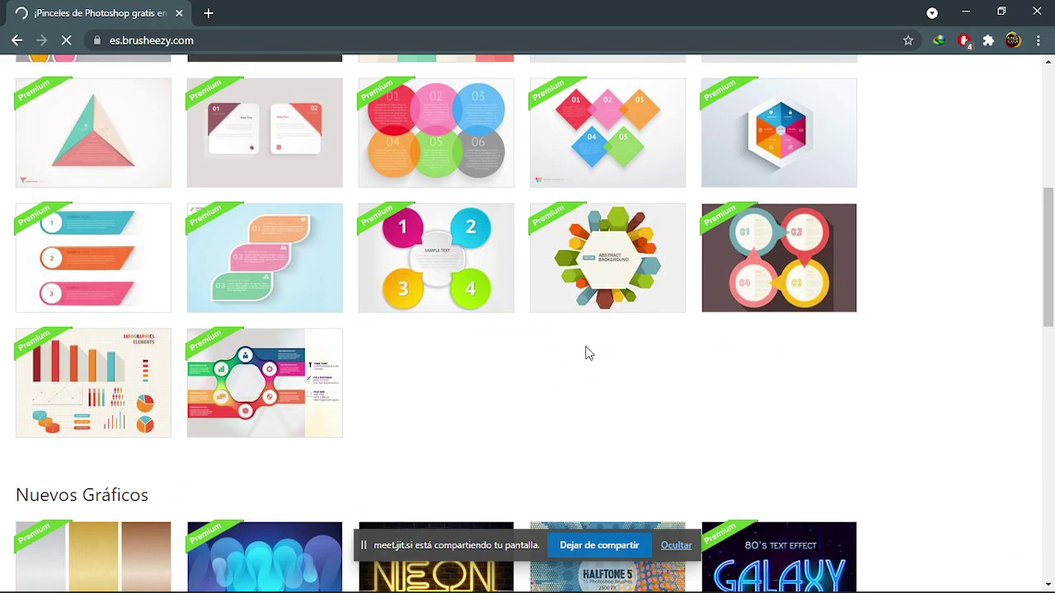
scroll(586, 352, "up", 5)
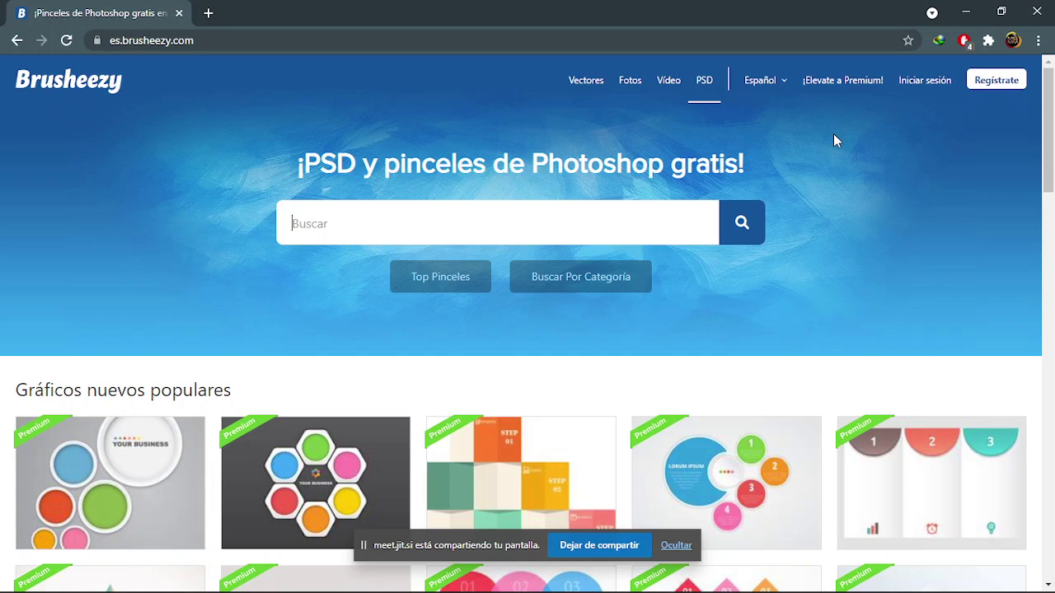
left_click(444, 291)
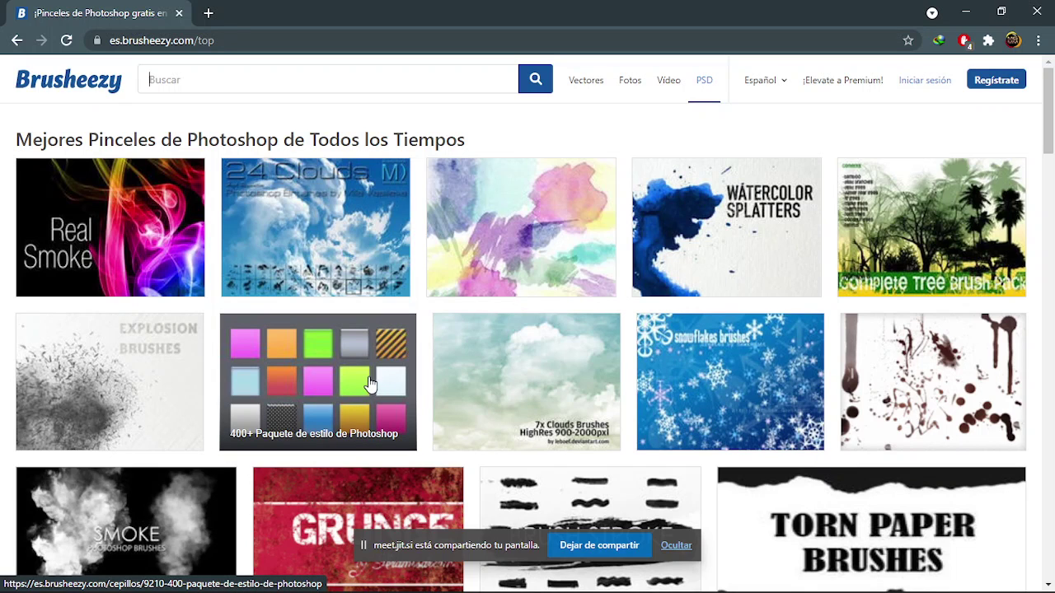
left_click(332, 373)
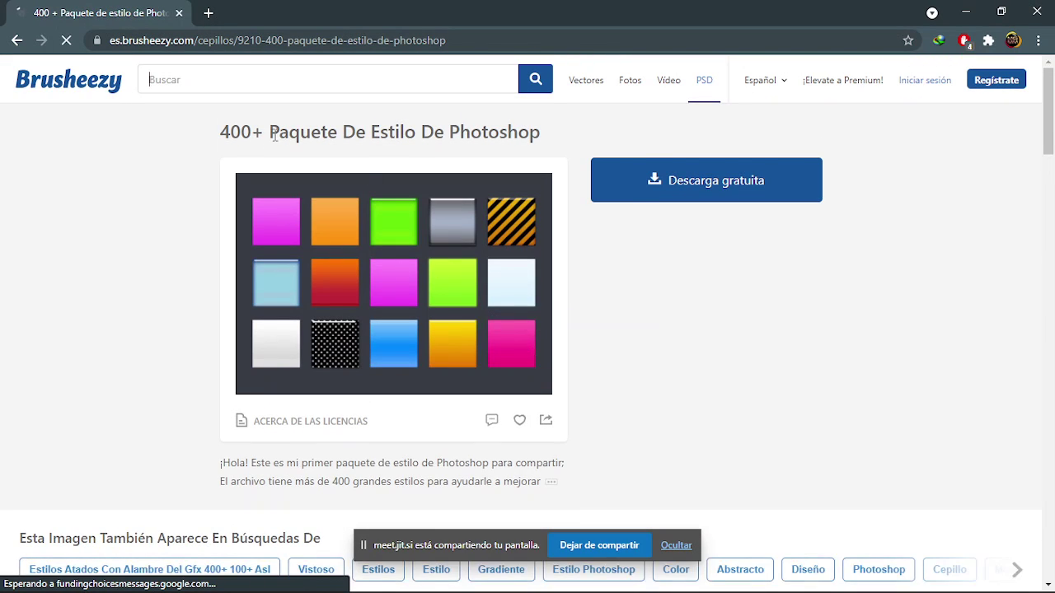
left_click(325, 88)
type("e")
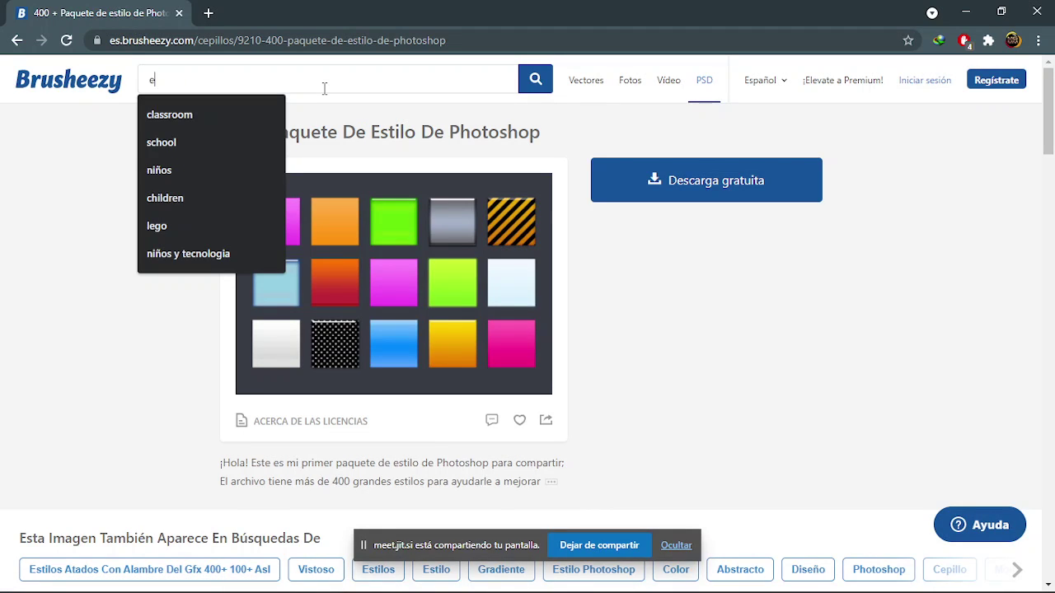
Step: Search Brusheezy for 'estilos metalicos' and browse the 902 matching results
type("stilos metalico")
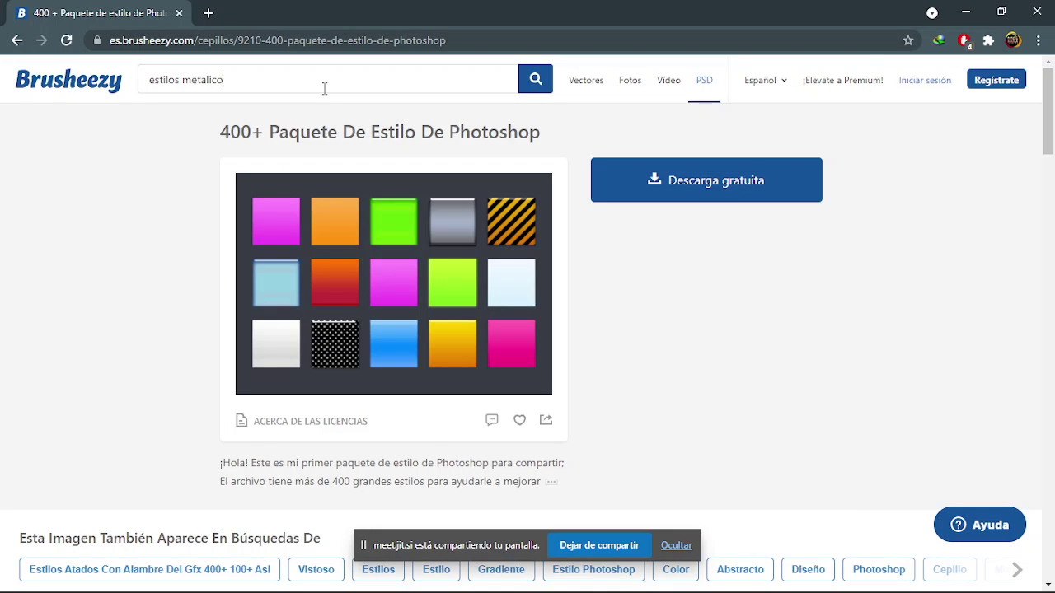
key("Return")
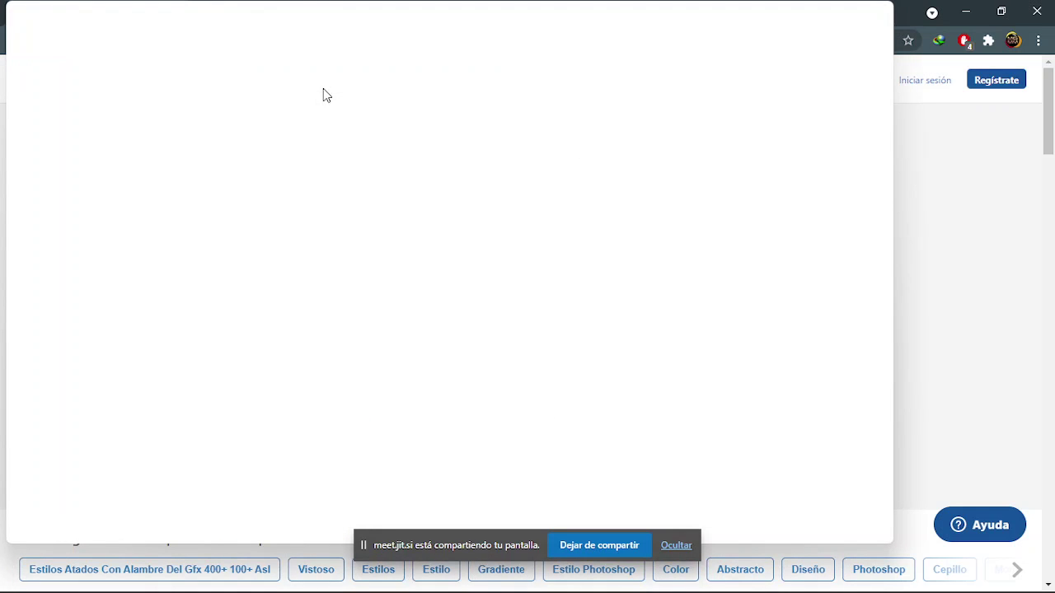
left_click(875, 11)
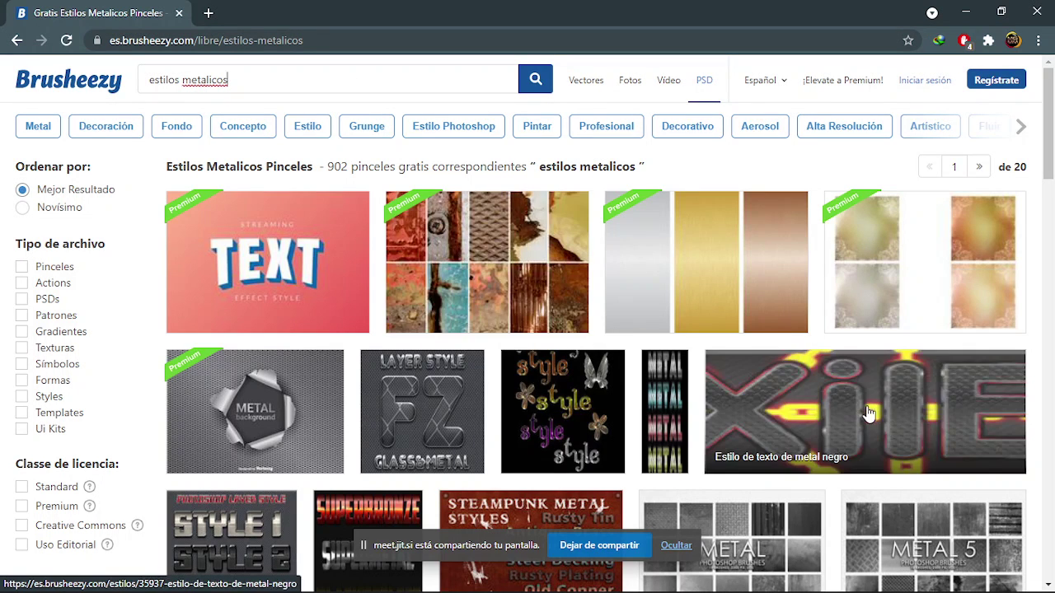
scroll(791, 370, "down", 3)
scroll(792, 369, "down", 2)
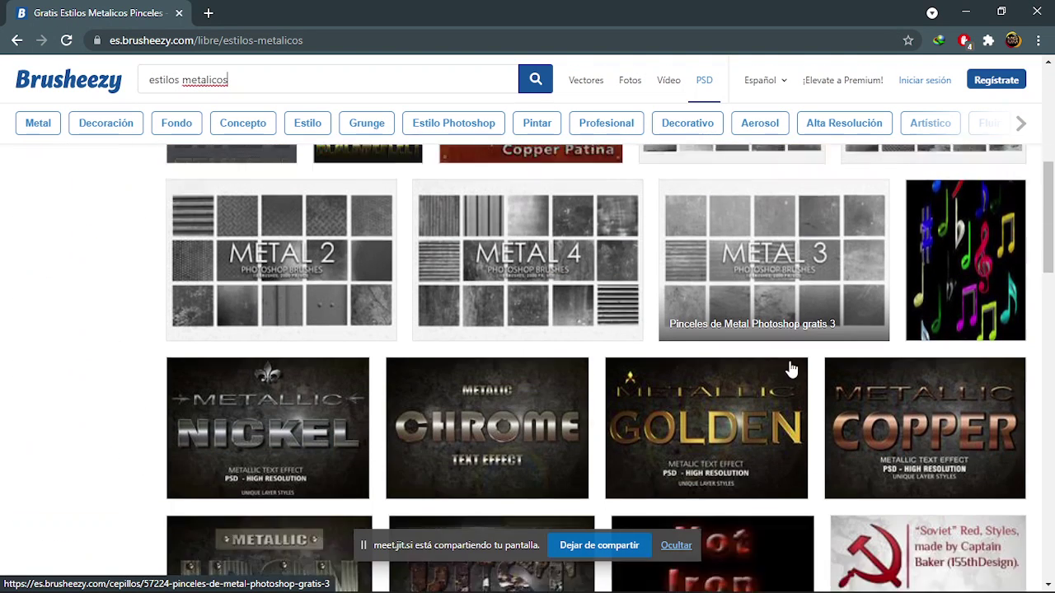
scroll(791, 369, "down", 2)
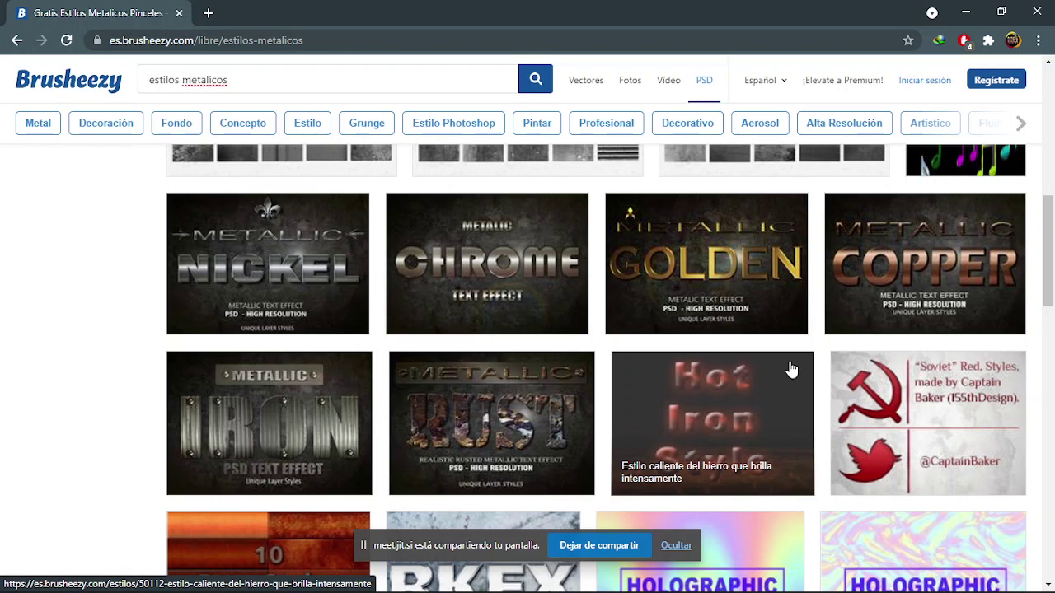
scroll(746, 346, "down", 4)
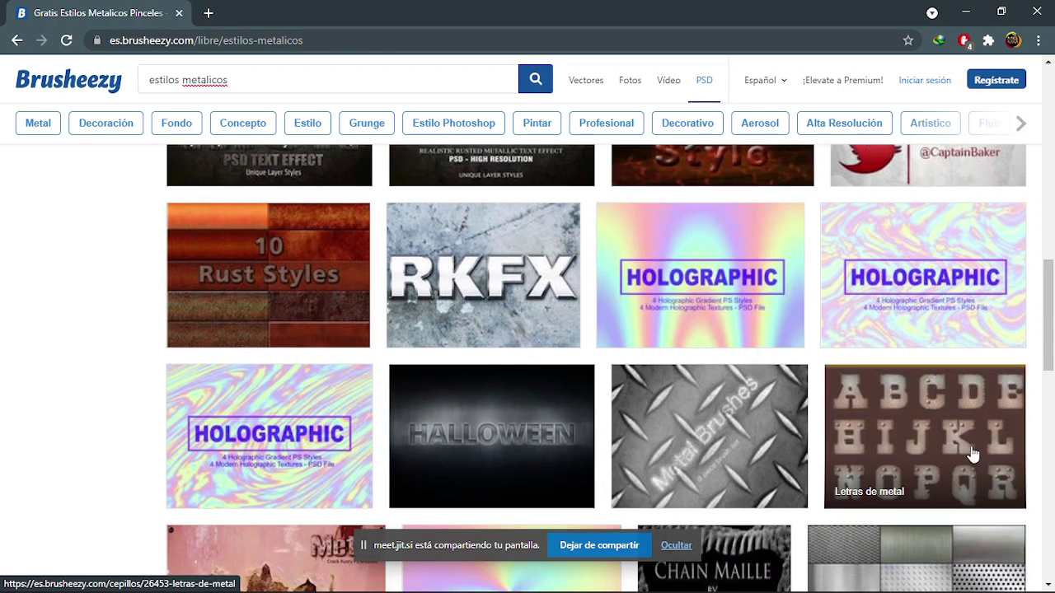
scroll(973, 453, "down", 4)
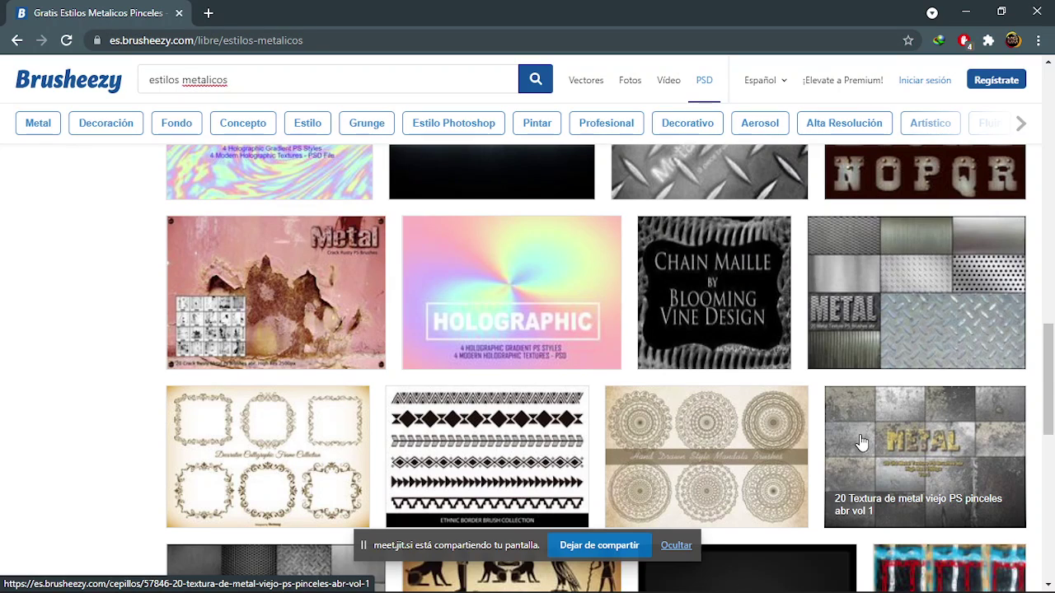
scroll(861, 442, "up", 4)
scroll(861, 442, "up", 4)
scroll(861, 442, "up", 4)
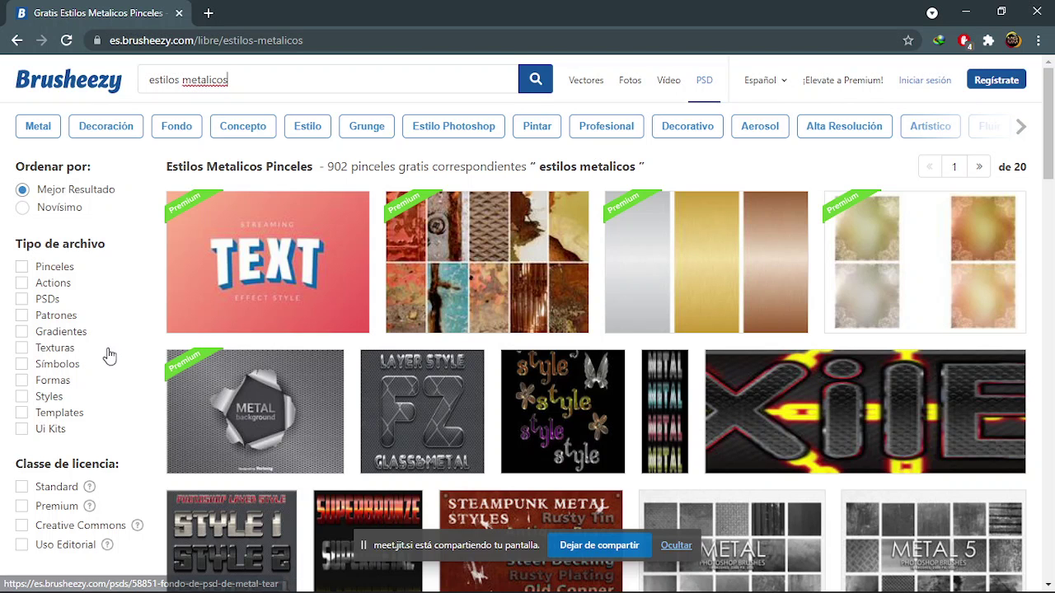
Step: Filter the metallic-style results to Standard licence and scroll through the first page
left_click(45, 487)
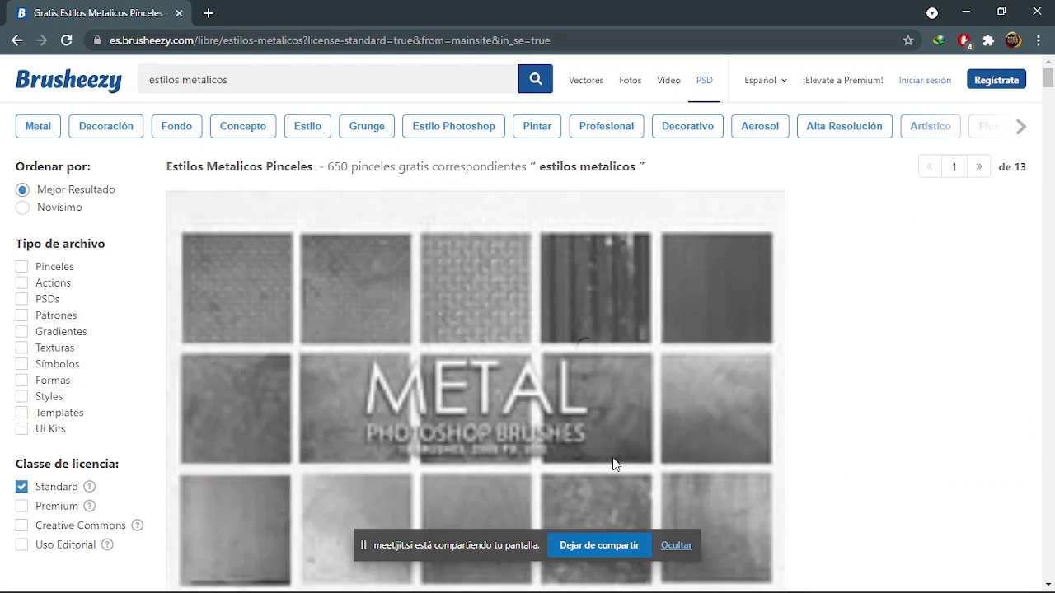
scroll(876, 441, "down", 3)
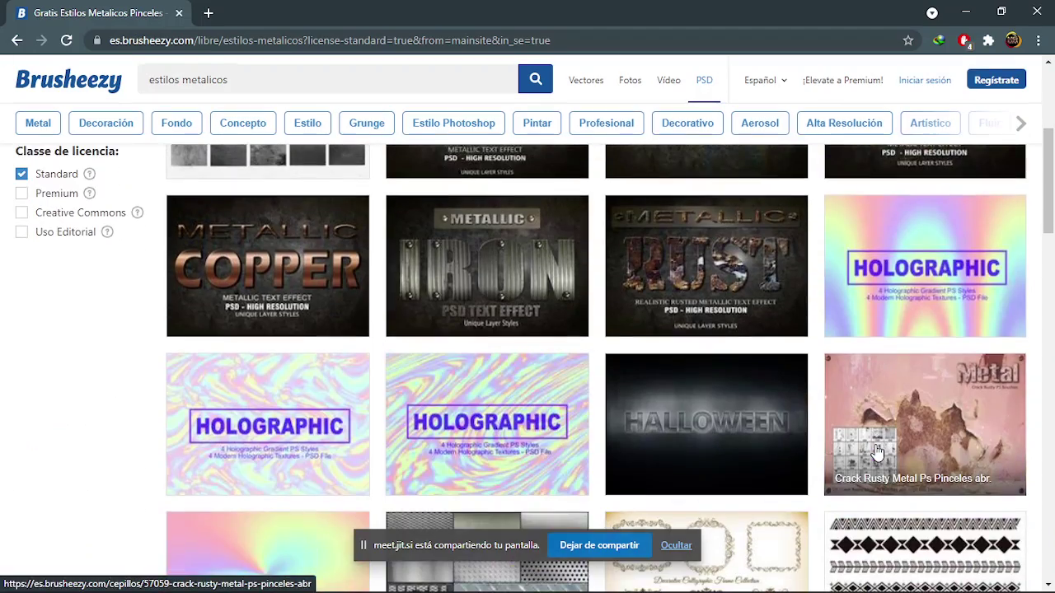
scroll(876, 452, "down", 3)
scroll(866, 478, "down", 3)
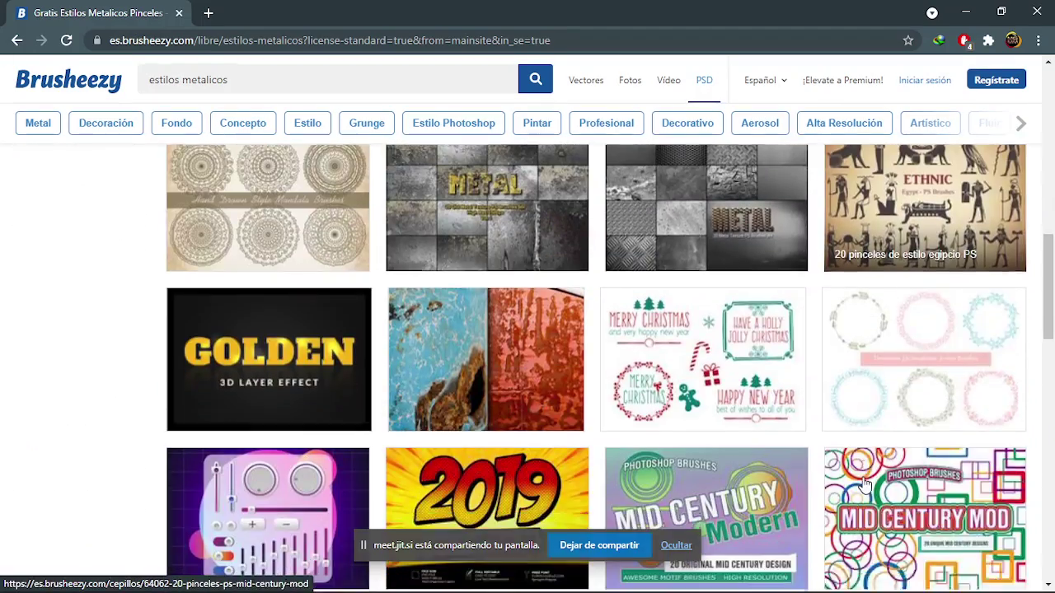
scroll(864, 487, "down", 3)
scroll(853, 534, "down", 2)
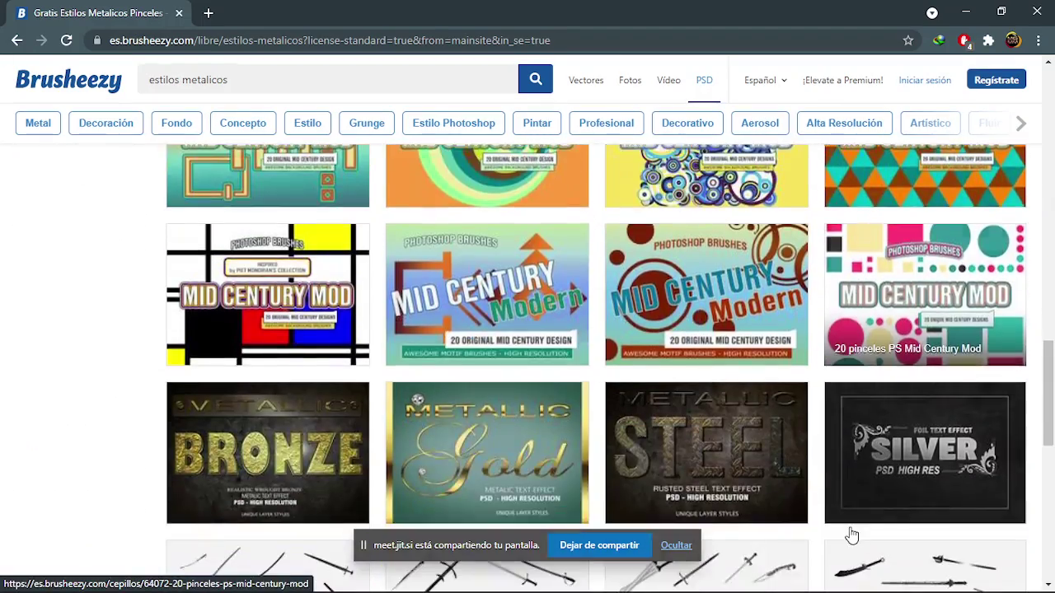
scroll(849, 534, "up", 5)
scroll(849, 534, "up", 6)
scroll(845, 535, "up", 2)
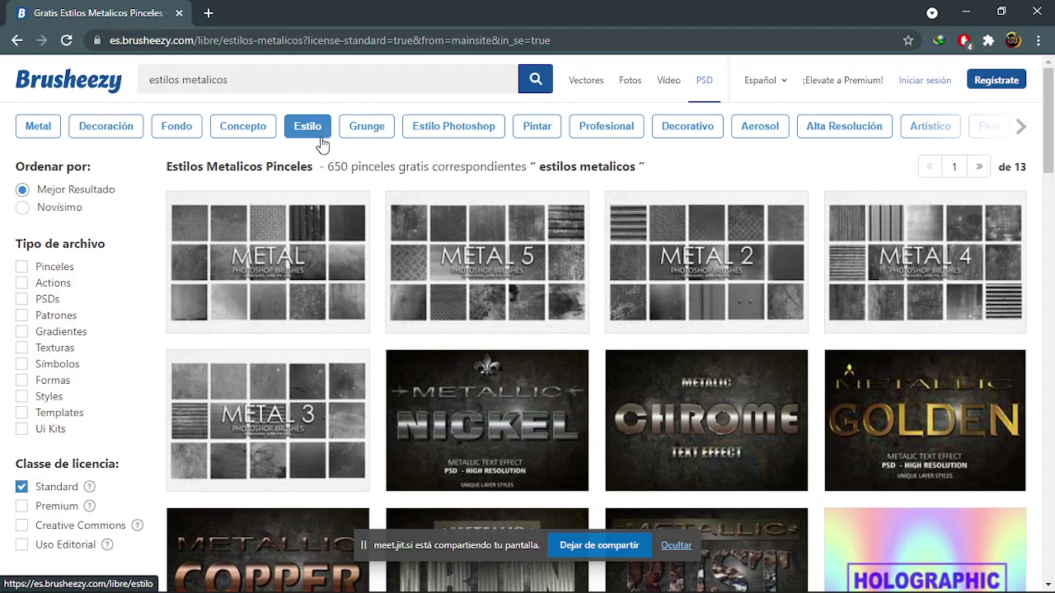
scroll(464, 343, "down", 4)
scroll(669, 414, "down", 5)
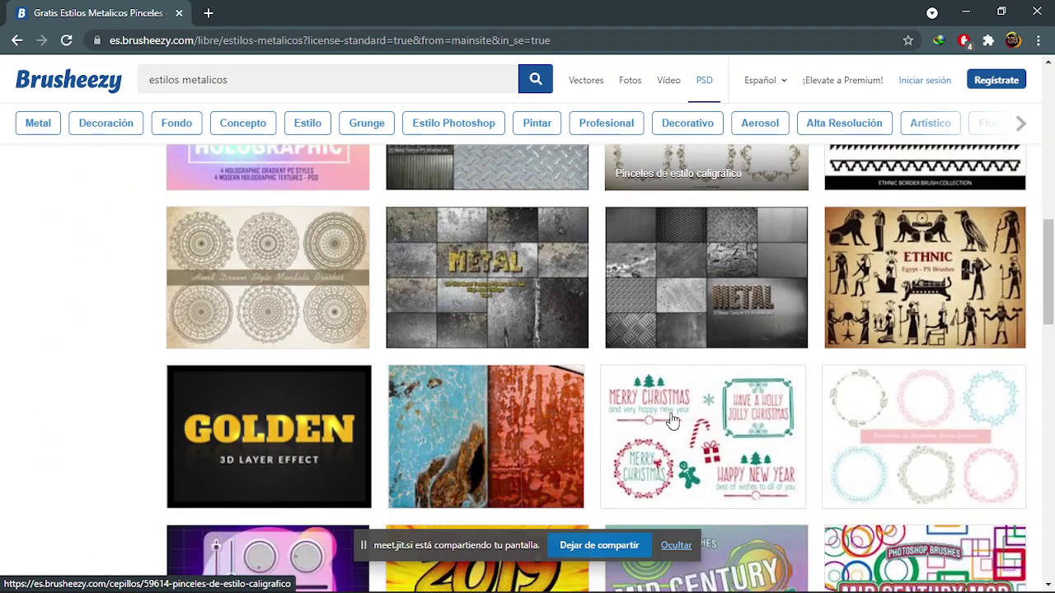
scroll(719, 414, "down", 4)
scroll(719, 414, "down", 2)
scroll(719, 414, "down", 5)
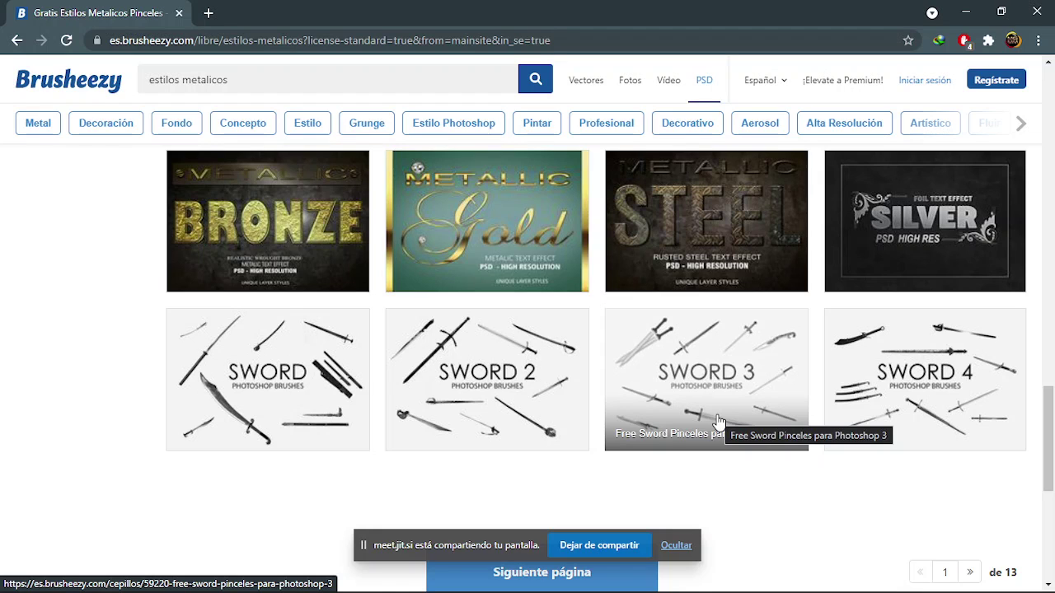
scroll(719, 422, "down", 4)
Step: Go to page 2 of the metallic-style results and browse it
double_click(549, 256)
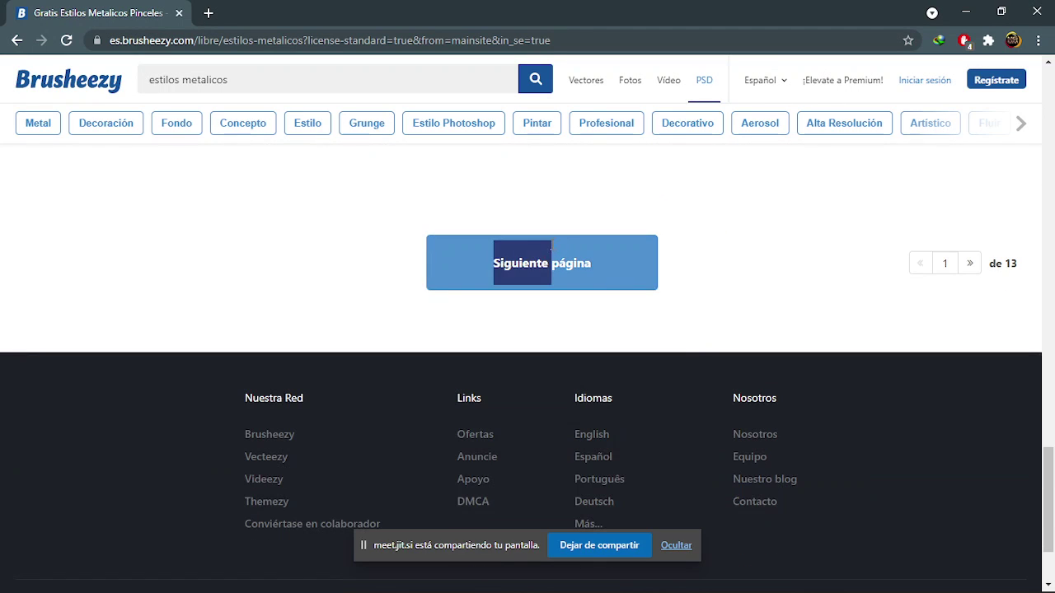
left_click(580, 275)
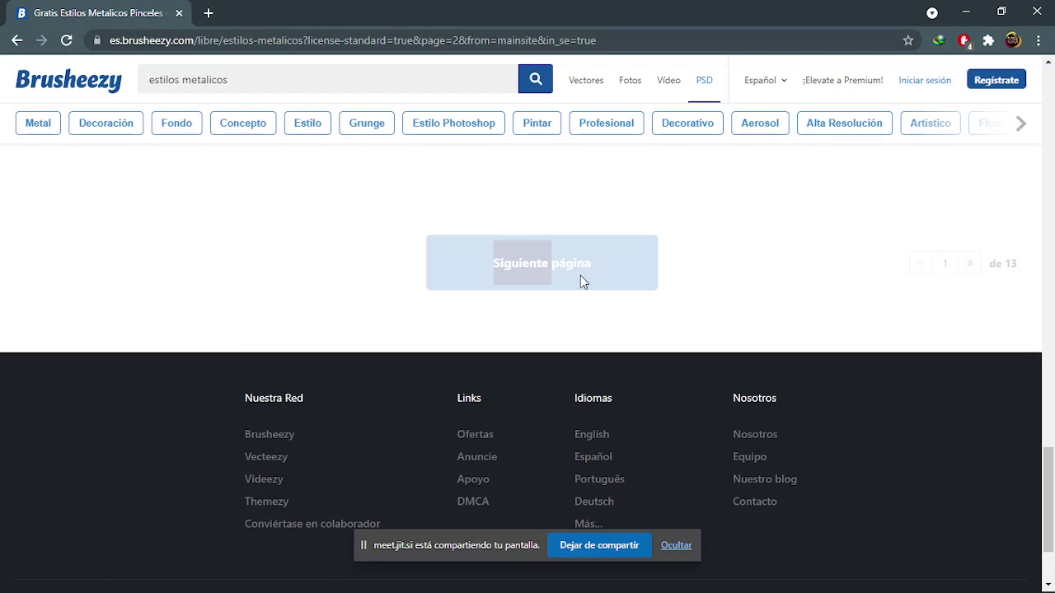
scroll(582, 284, "down", 3)
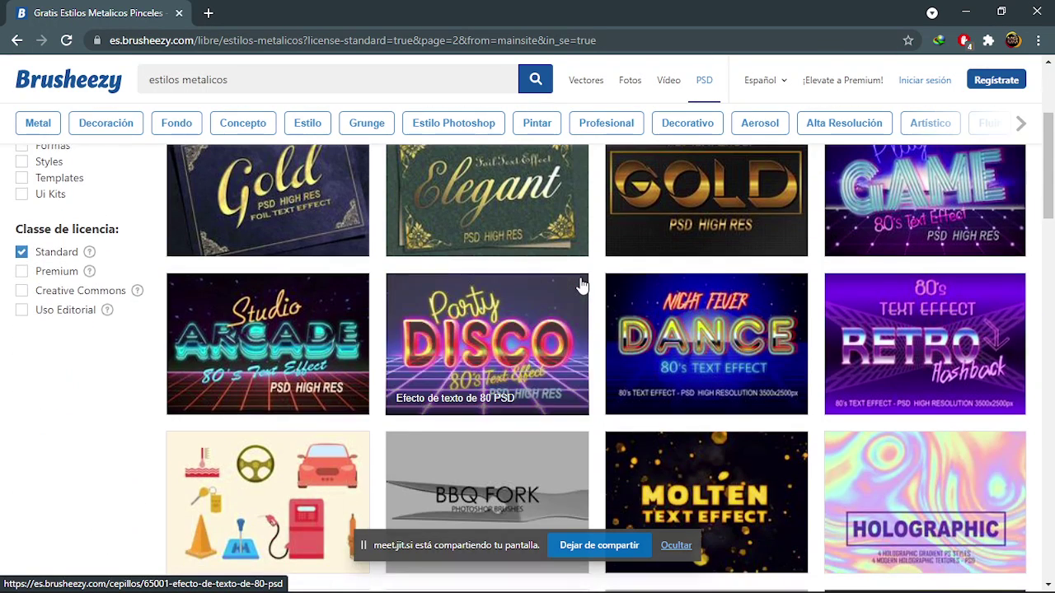
scroll(948, 455, "down", 3)
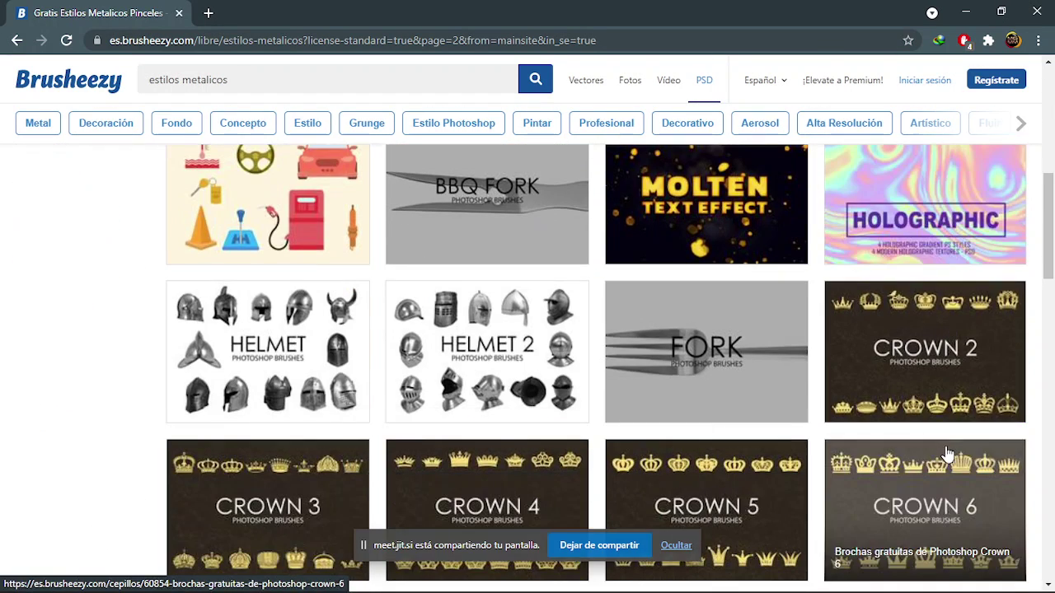
scroll(989, 453, "down", 4)
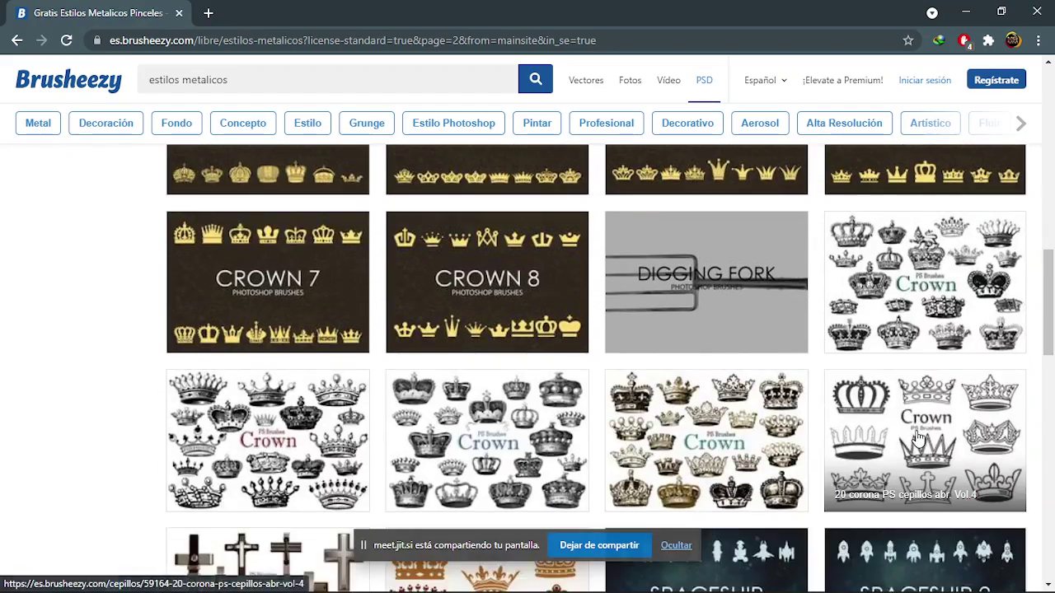
scroll(916, 441, "down", 5)
scroll(914, 441, "down", 4)
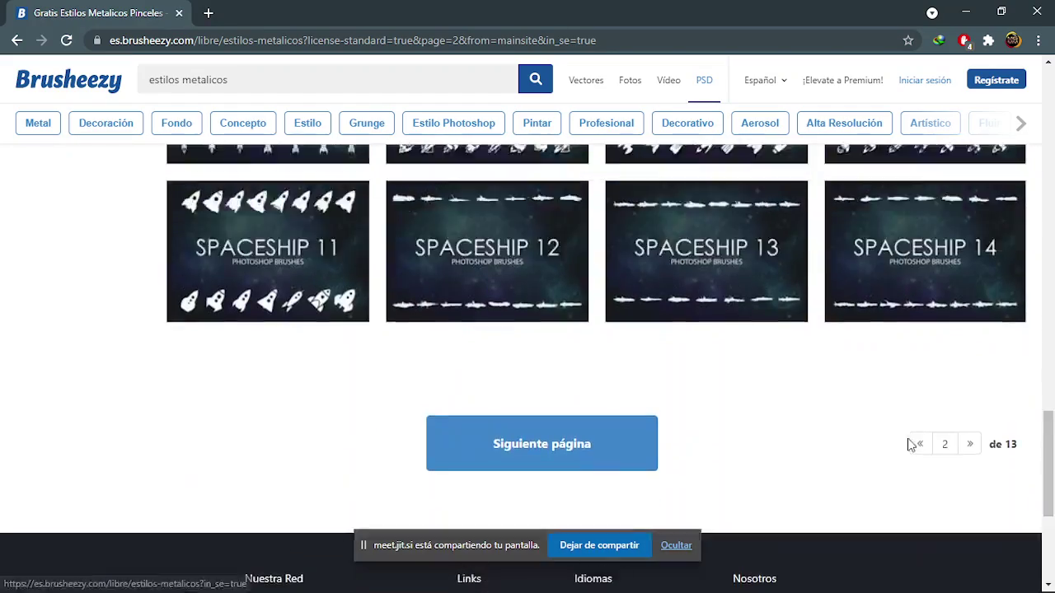
scroll(873, 441, "up", 10)
scroll(838, 434, "up", 8)
Step: In a new tab, search 'estilos photoshop' and open Brusheezy's 400+ Paquete De Estilo De Photoshop
left_click(208, 13)
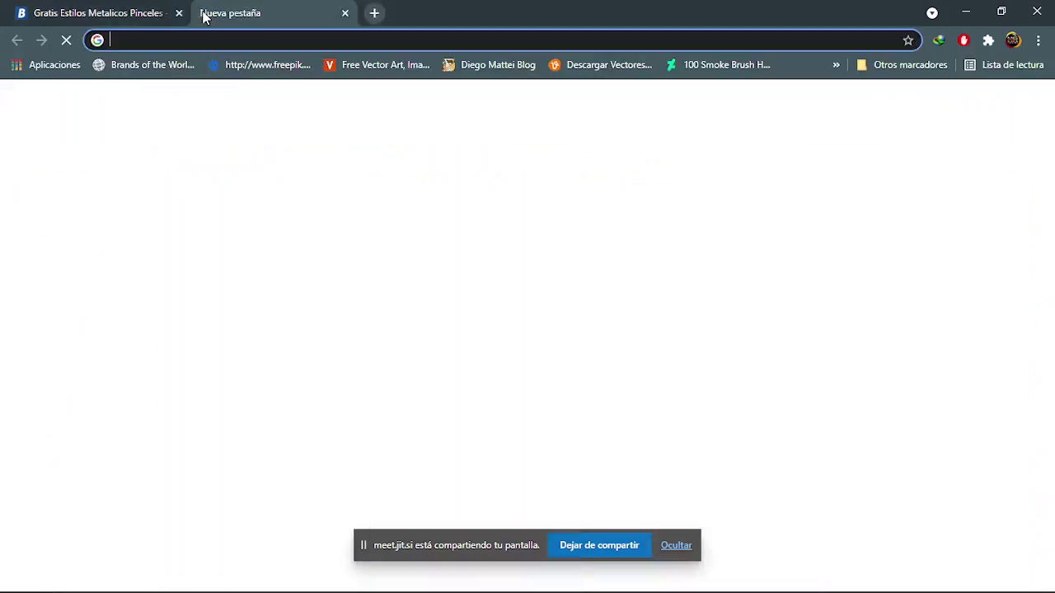
type("estilo")
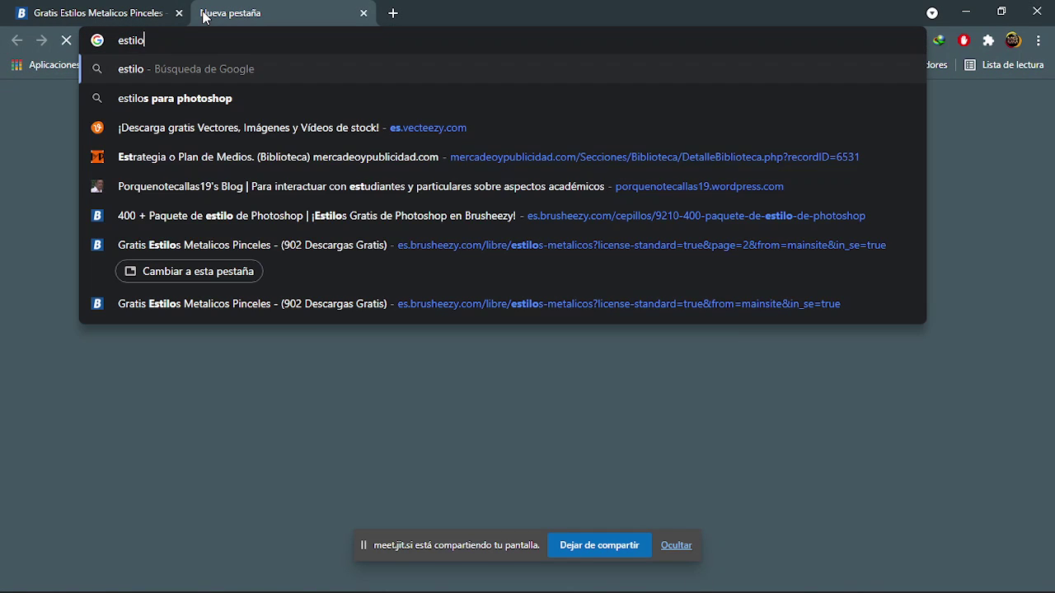
type("s p")
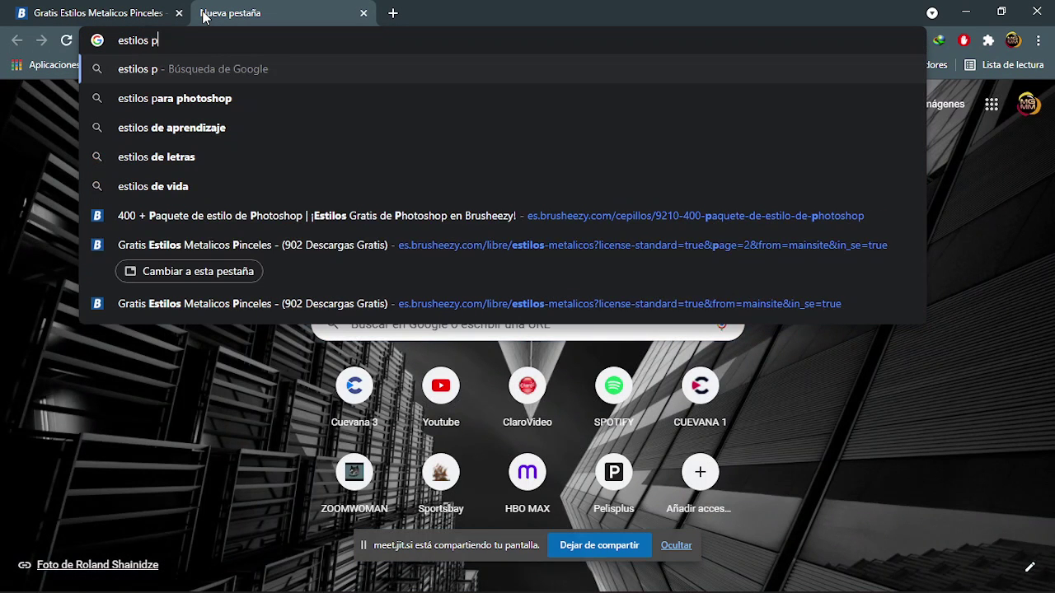
type("htosho")
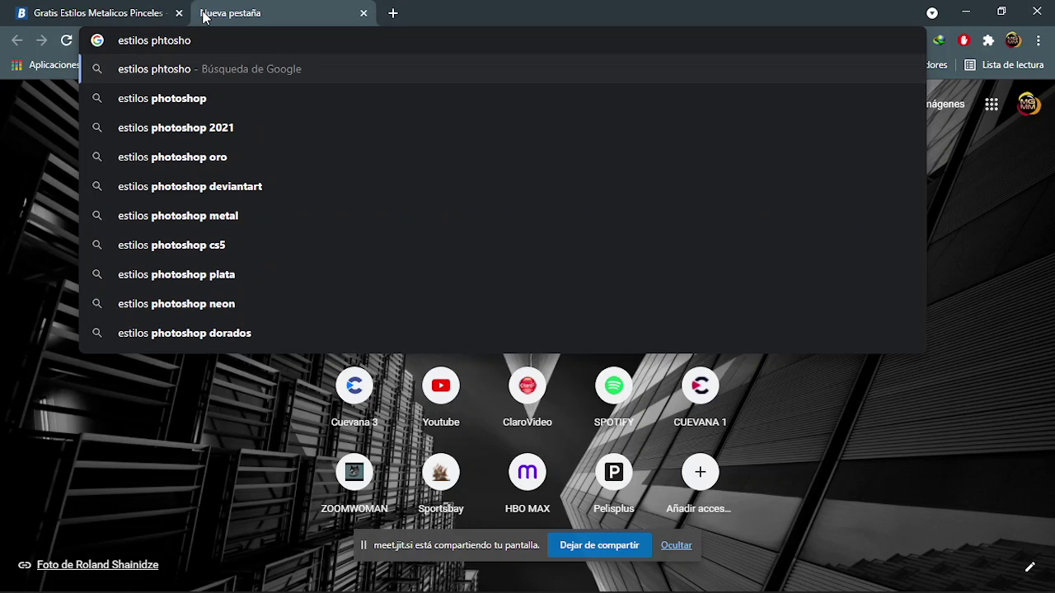
key("BackSpace")
key("BackSpace")
key("BackSpace")
key("BackSpace")
key("BackSpace")
type("otosh")
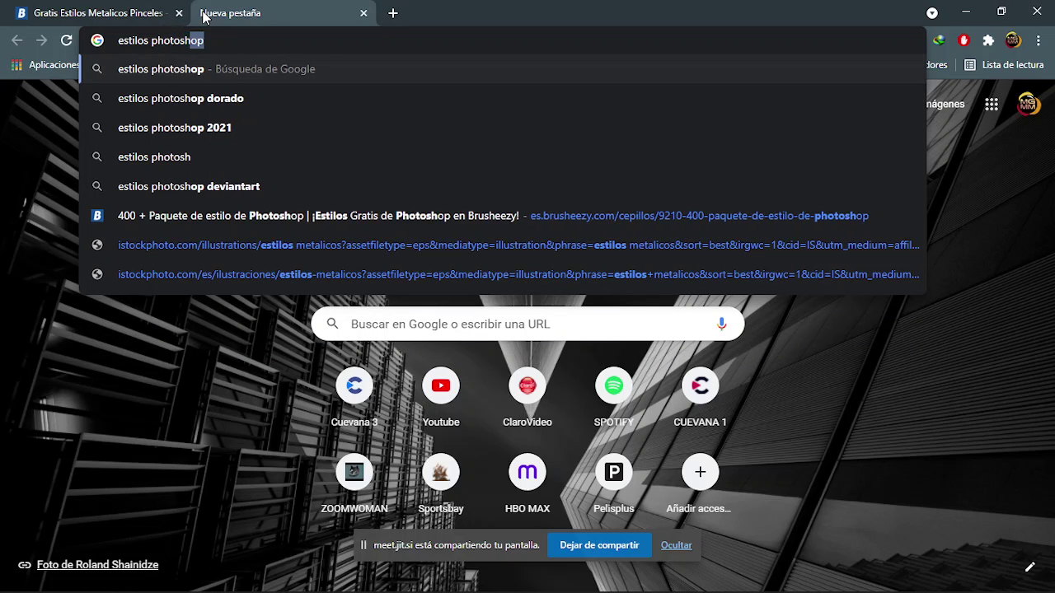
type("op")
key("Return")
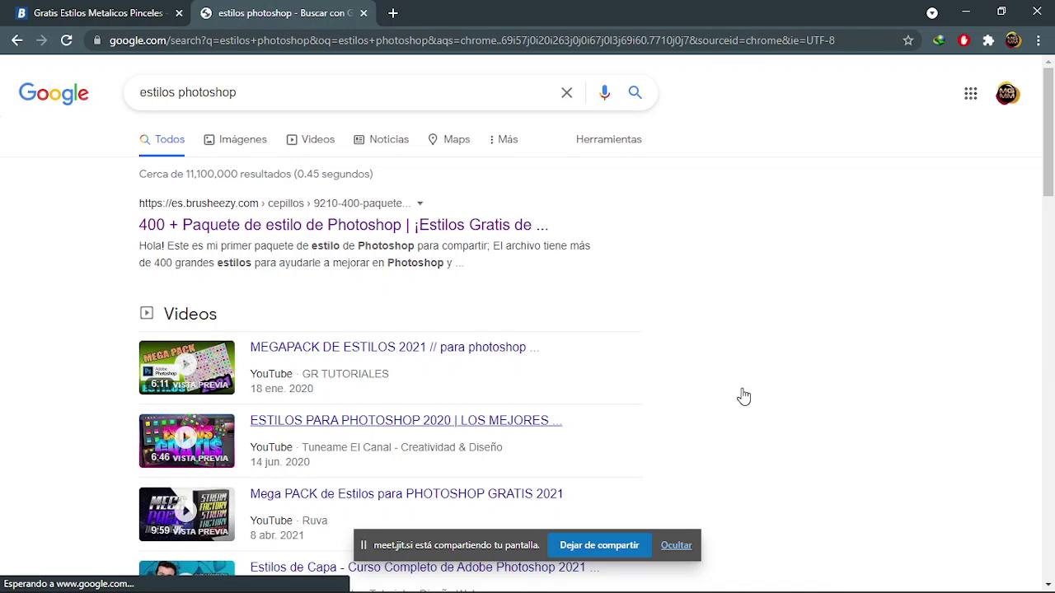
left_click(358, 235)
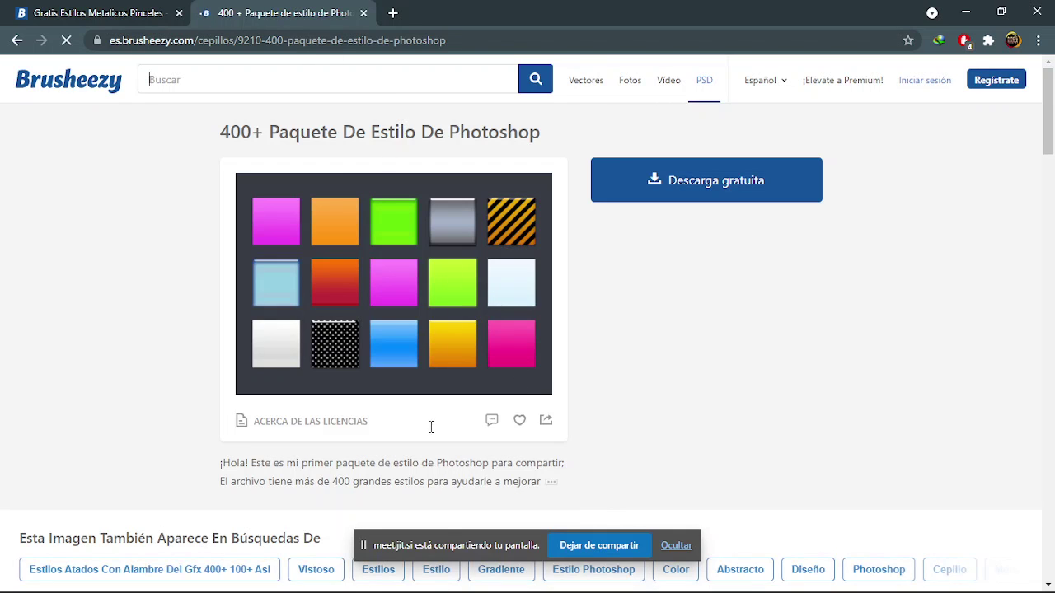
mouse_move(511, 575)
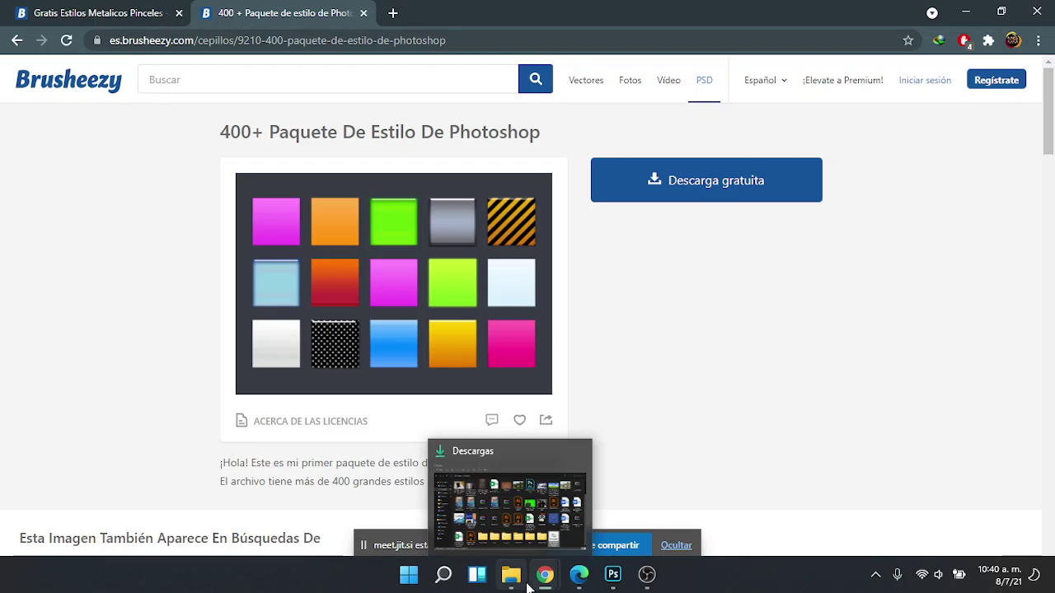
Step: Back in Rms3.psd, hide Capa 1, 2 and 3 and add an empty Capa 4
left_click(613, 574)
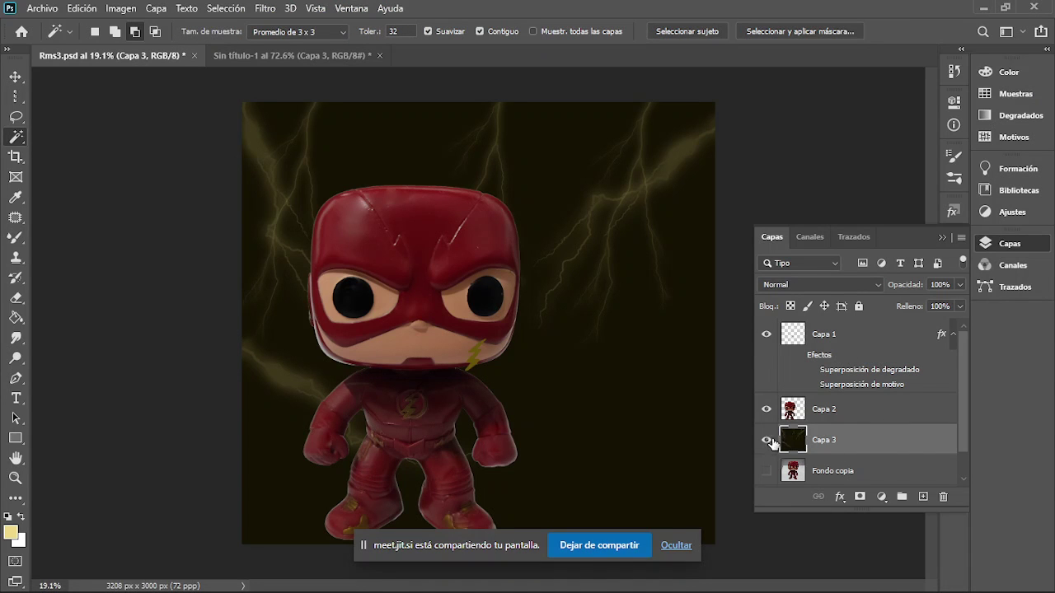
mouse_move(767, 443)
left_mouse_down()
mouse_move(778, 377)
mouse_move(769, 344)
left_mouse_up()
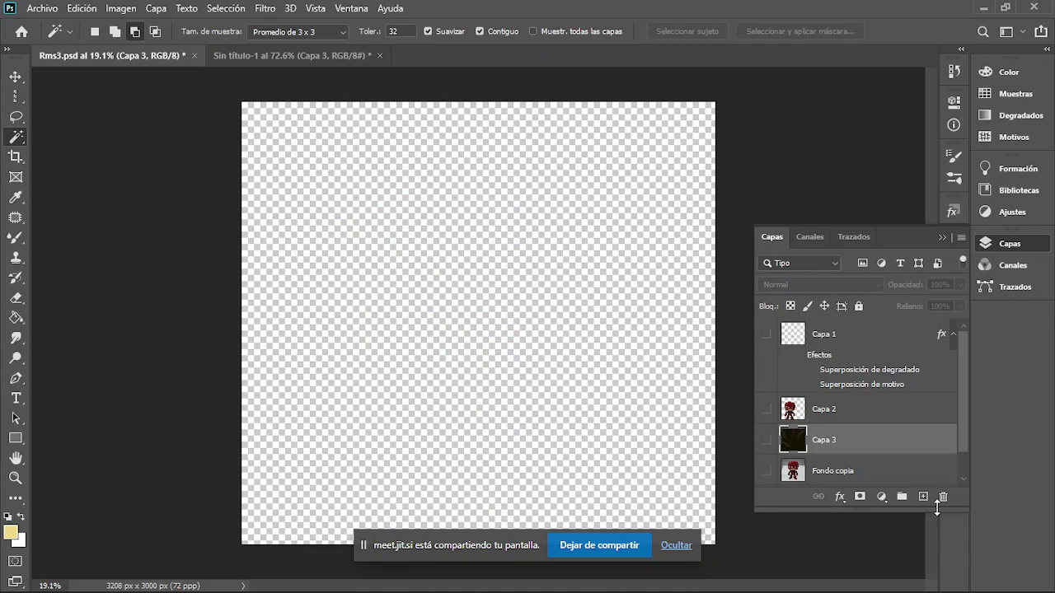
left_click(923, 497)
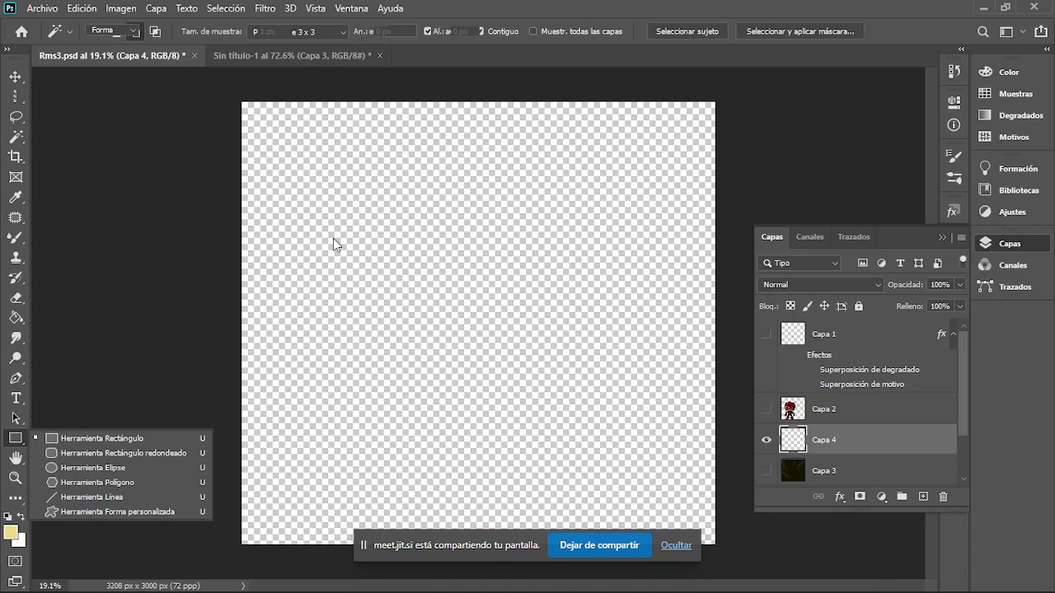
Step: Draw a pale yellow 1184 × 1425 px rectangle and move it toward the canvas centre
left_click_drag(319, 185, 144, 396)
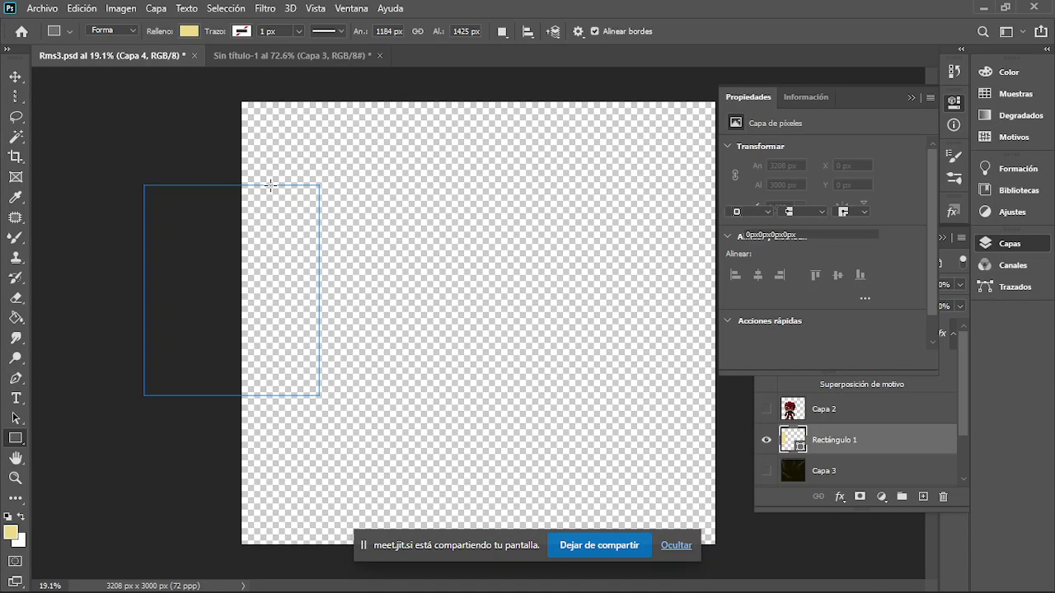
key("v")
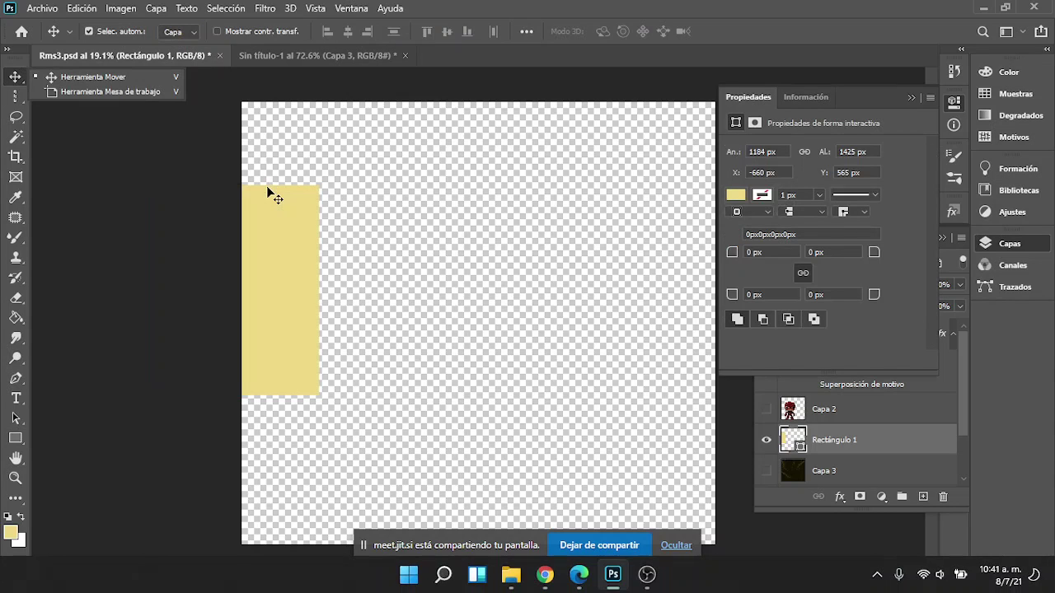
left_click_drag(288, 234, 500, 213)
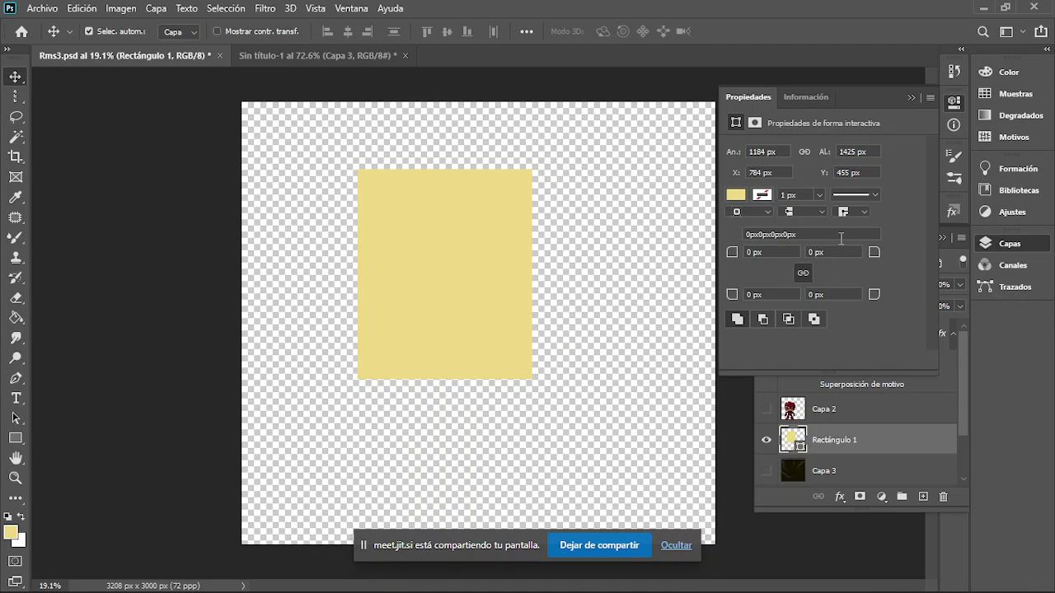
left_click(912, 98)
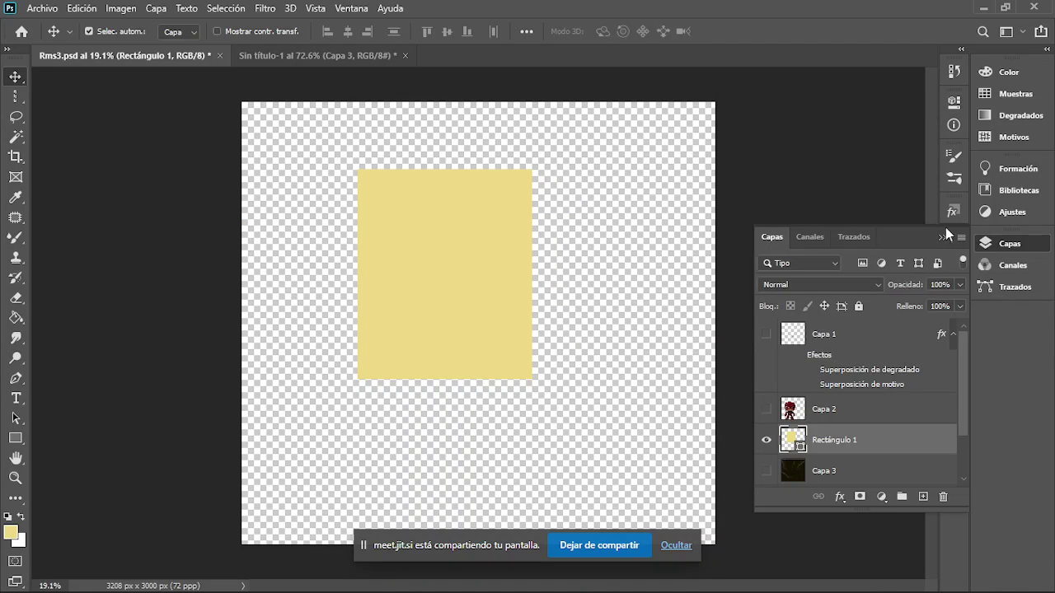
Step: Open the layer styles list and give the rectangle a wood texture style
left_click(1002, 268)
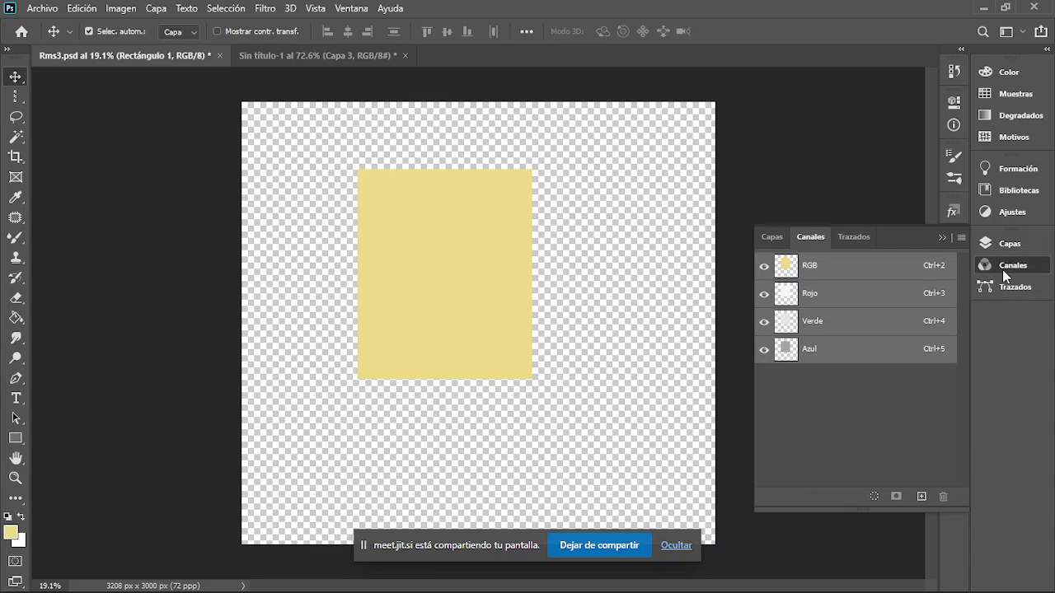
left_click(944, 237)
left_click(959, 212)
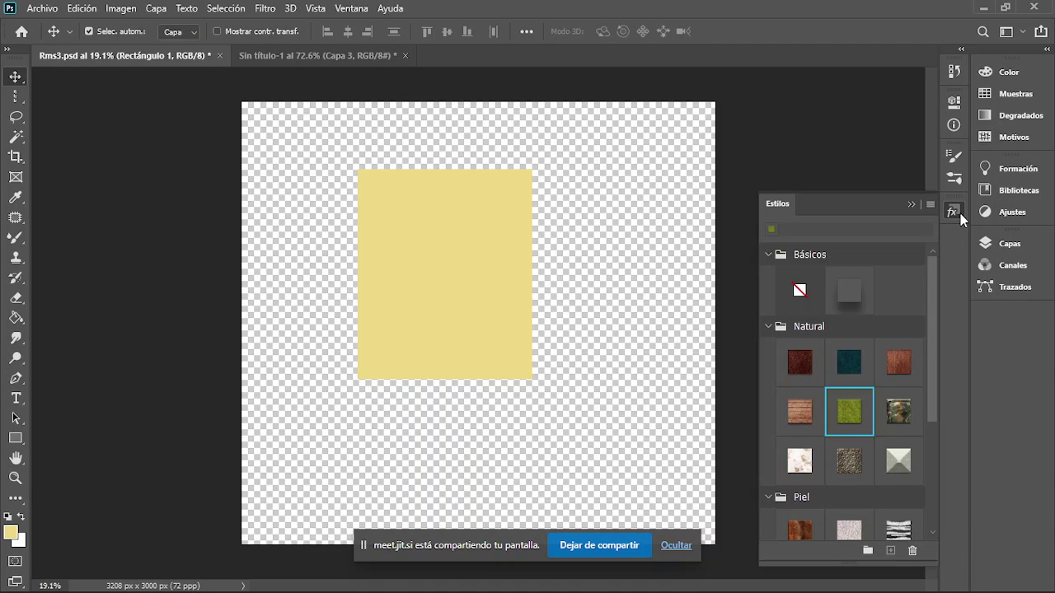
left_click(792, 411)
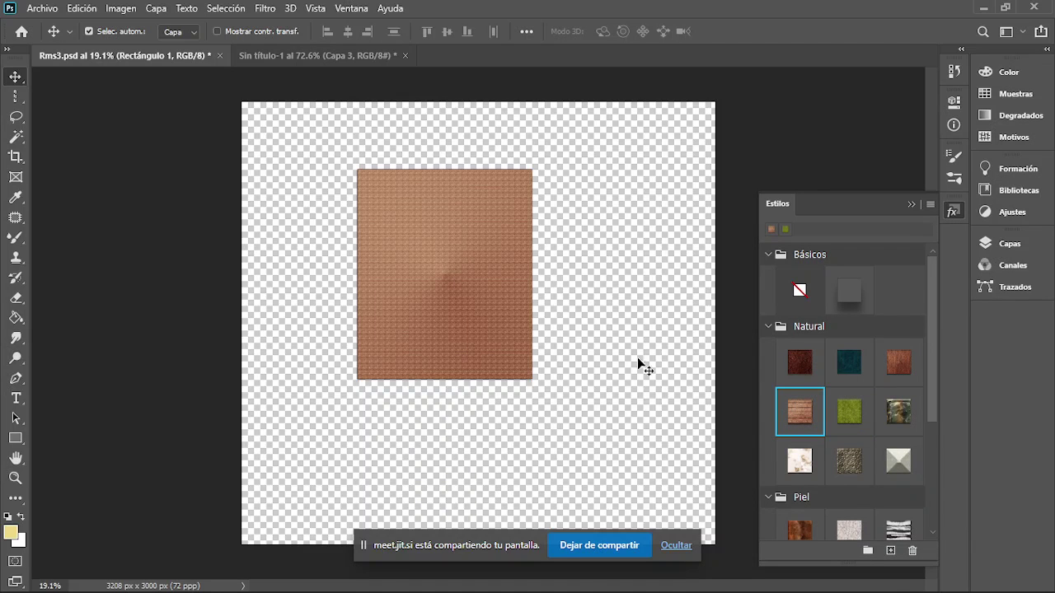
scroll(399, 256, "up", 2)
scroll(394, 272, "up", 2)
scroll(399, 292, "up", 1)
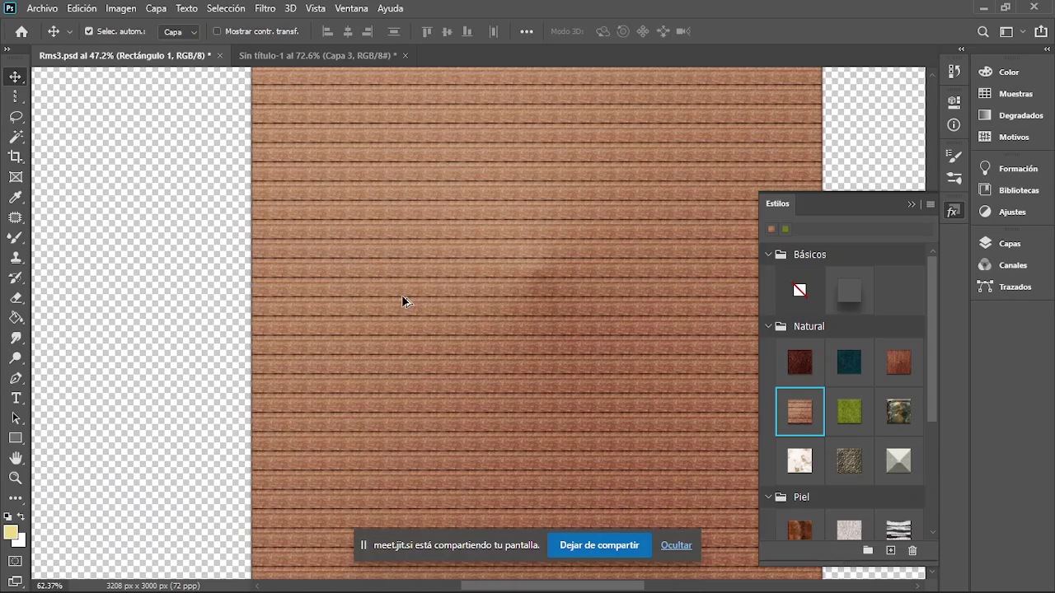
scroll(403, 304, "down", 1)
scroll(403, 304, "down", 1)
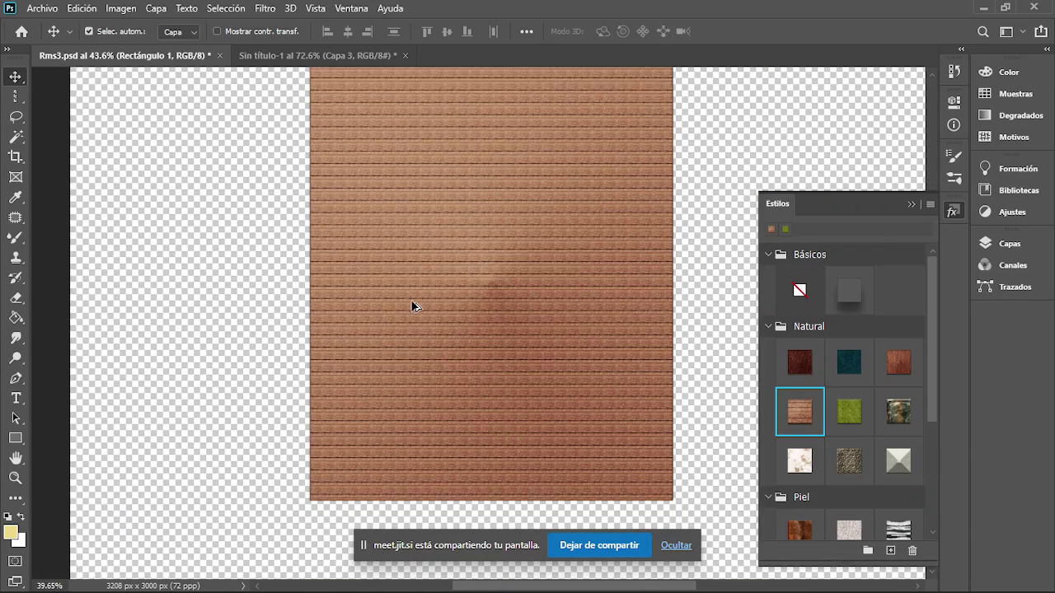
scroll(403, 304, "down", 1)
Step: Try dark red, teal, brown wood, camouflage and olive textures, settling on pale beige bevel
left_click(796, 361)
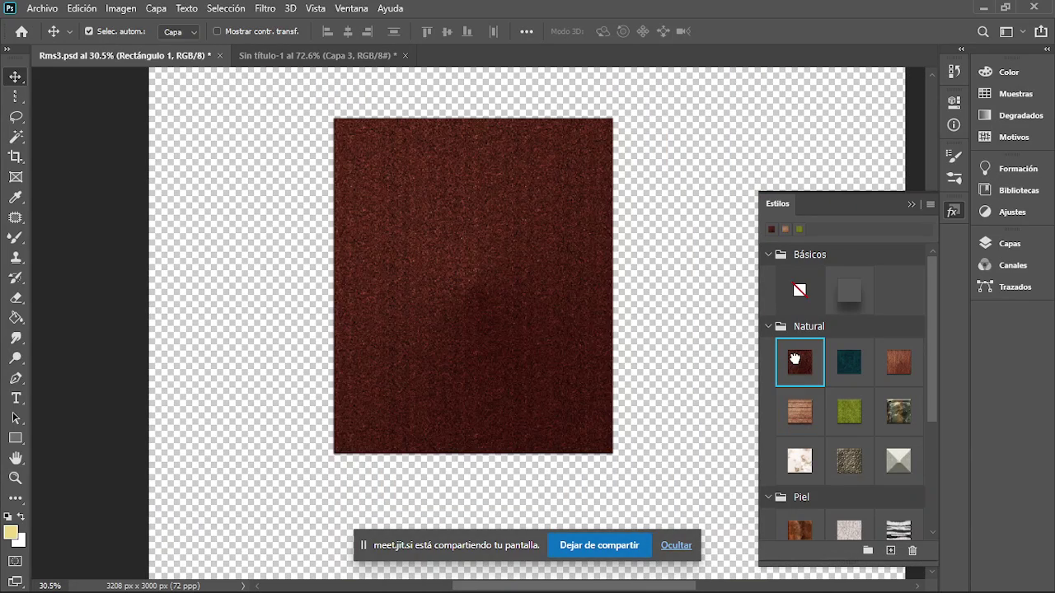
left_click(853, 362)
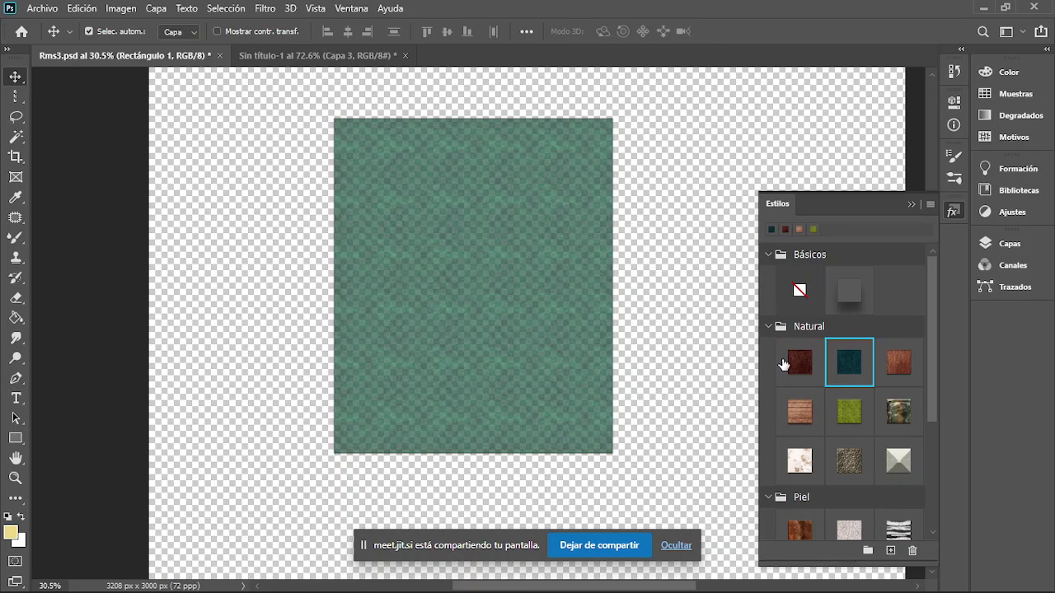
left_click(898, 363)
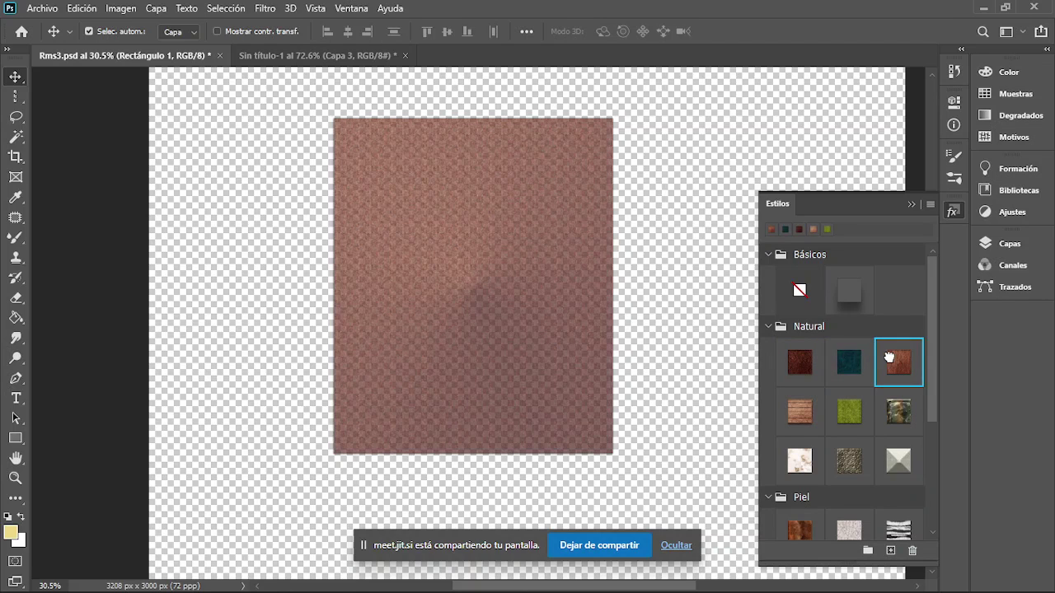
left_click(899, 412)
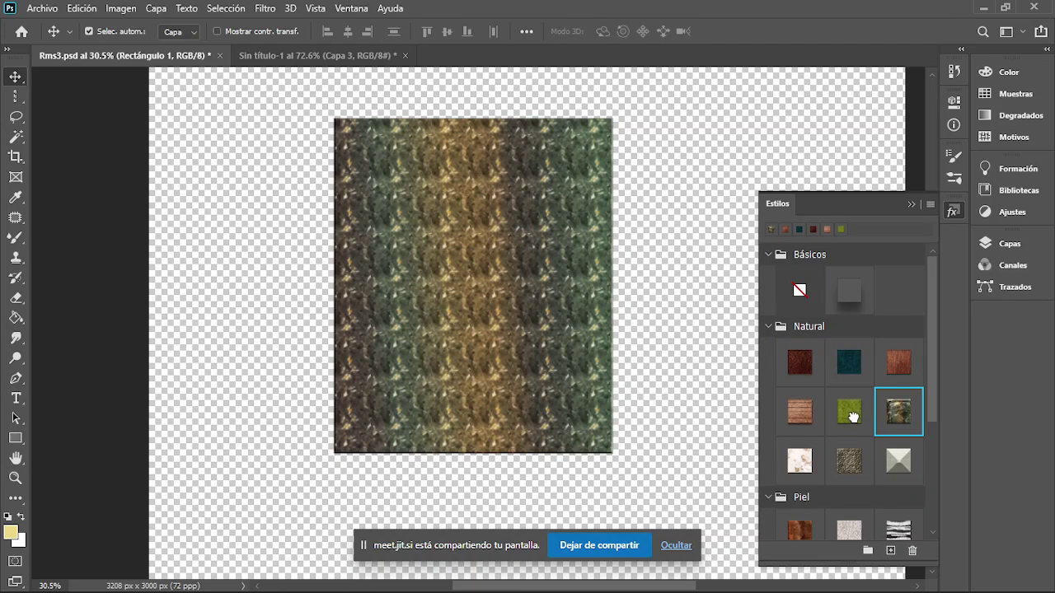
left_click(849, 452)
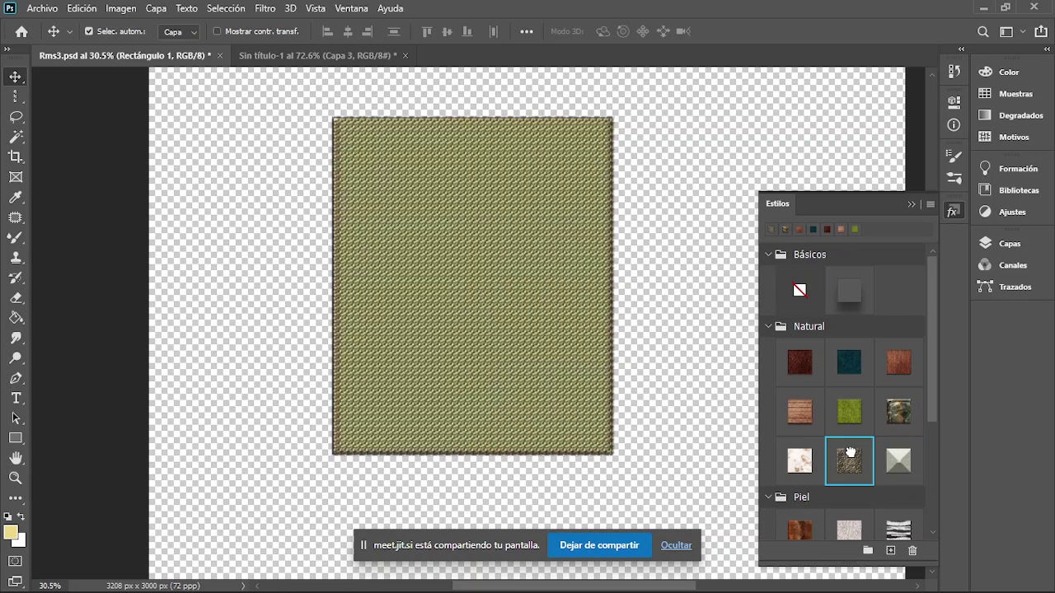
left_click(887, 468)
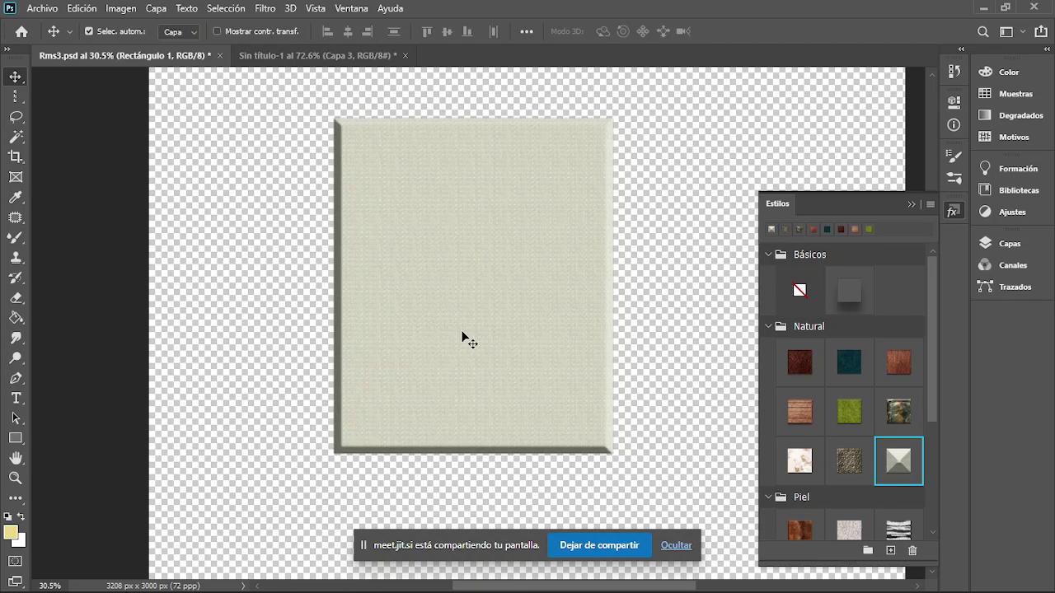
scroll(836, 462, "down", 3)
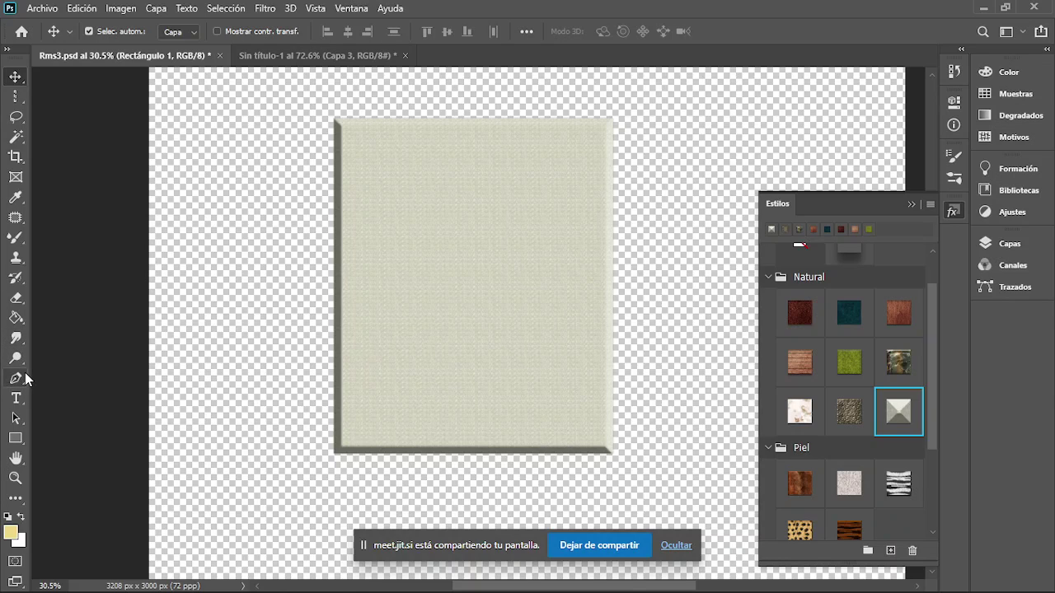
Step: Add a 72 pt 'HOLA' text layer above the rectangle's upper left
left_click(16, 400)
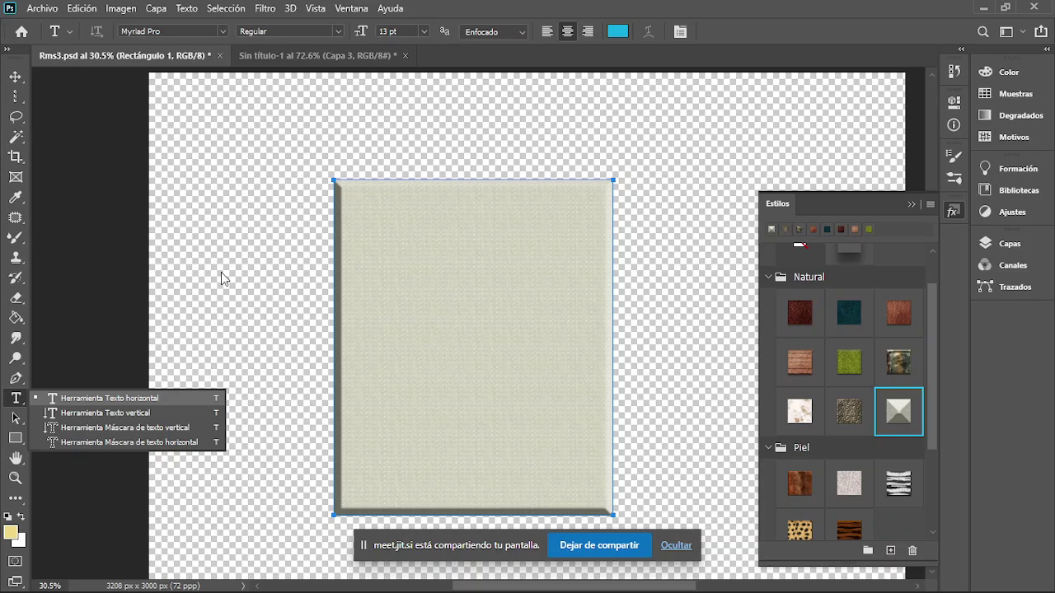
left_click(282, 126)
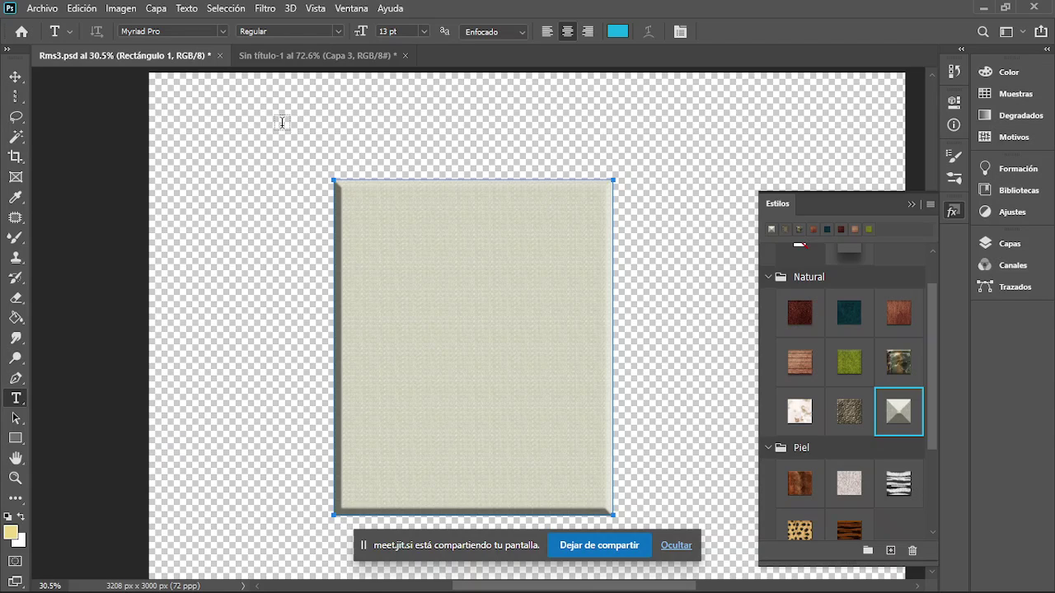
left_click(282, 122)
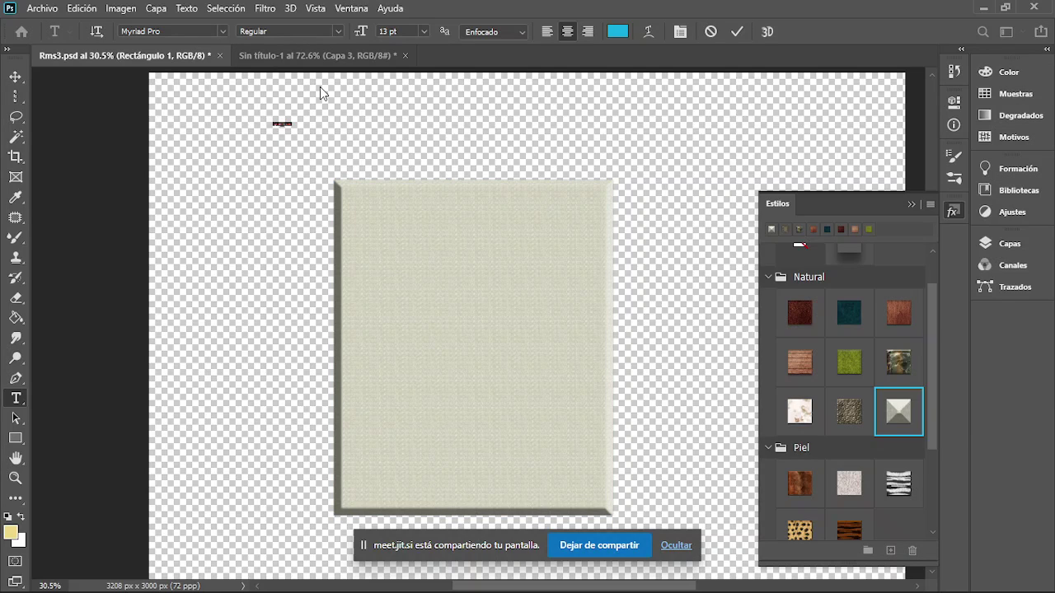
key("BackSpace")
key("ctrl+Return")
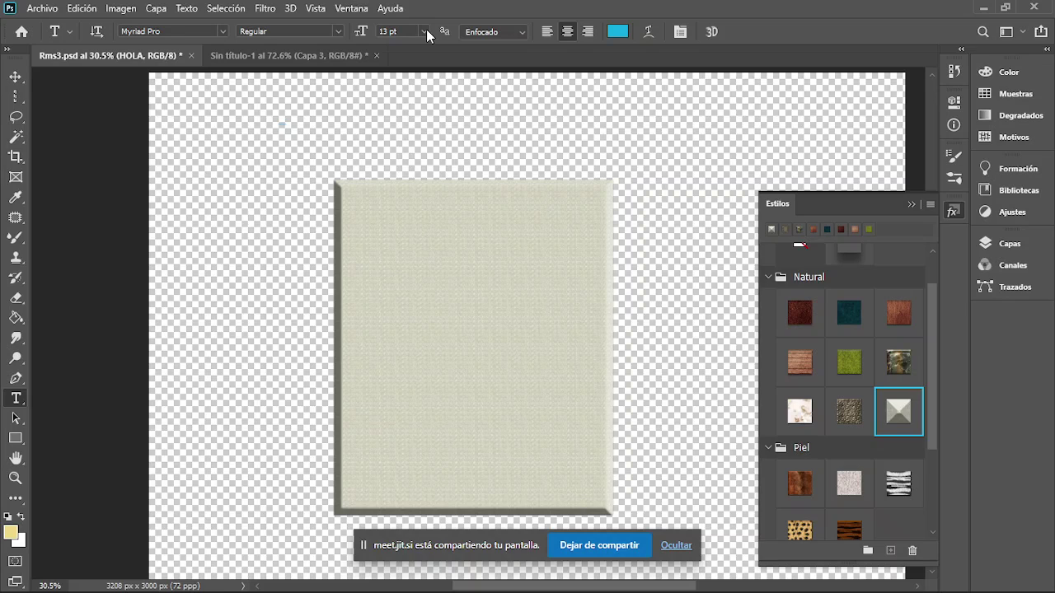
left_click(426, 32)
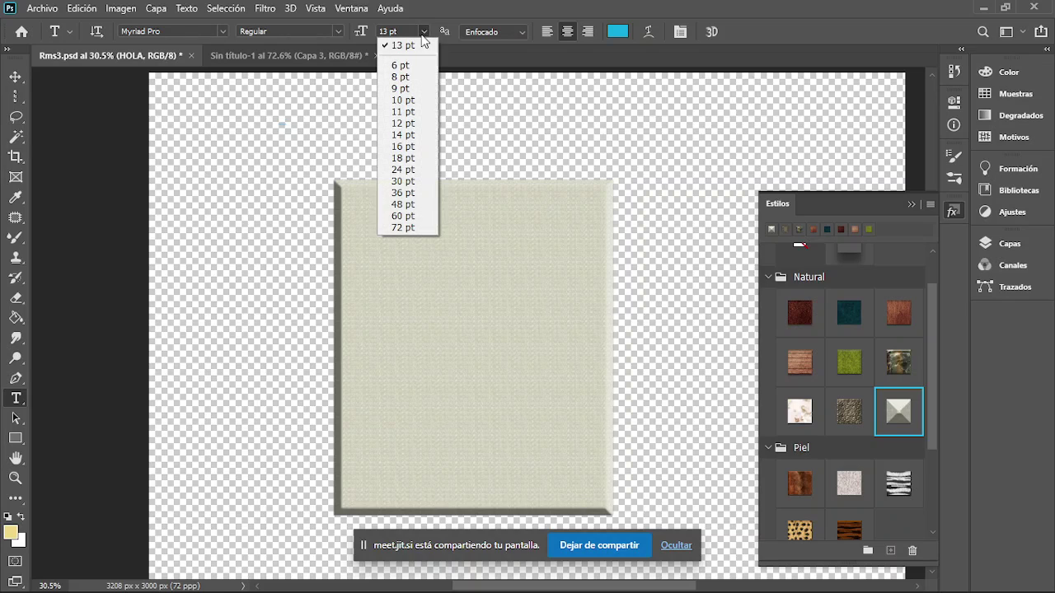
left_click(403, 227)
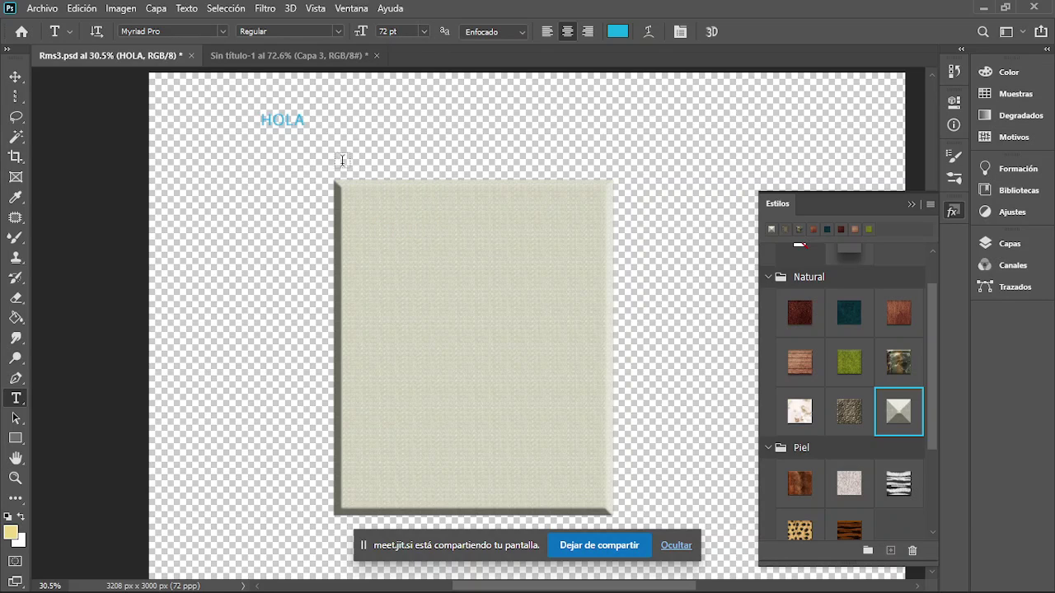
Step: Enlarge the HOLA text to 229 pt, keeping its font
left_click_drag(364, 36, 482, 37)
left_click(224, 33)
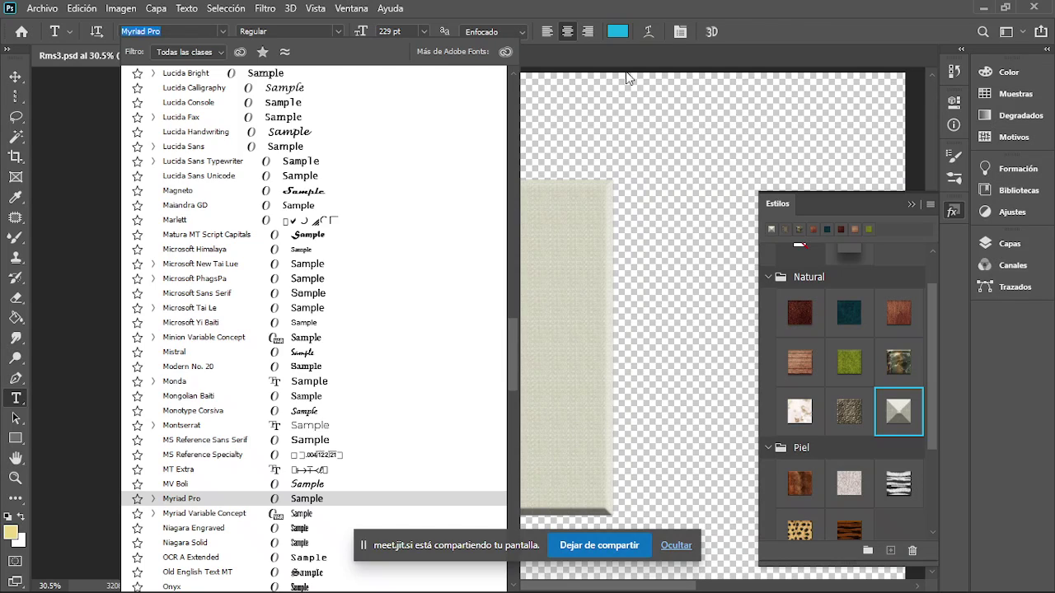
left_click(647, 75)
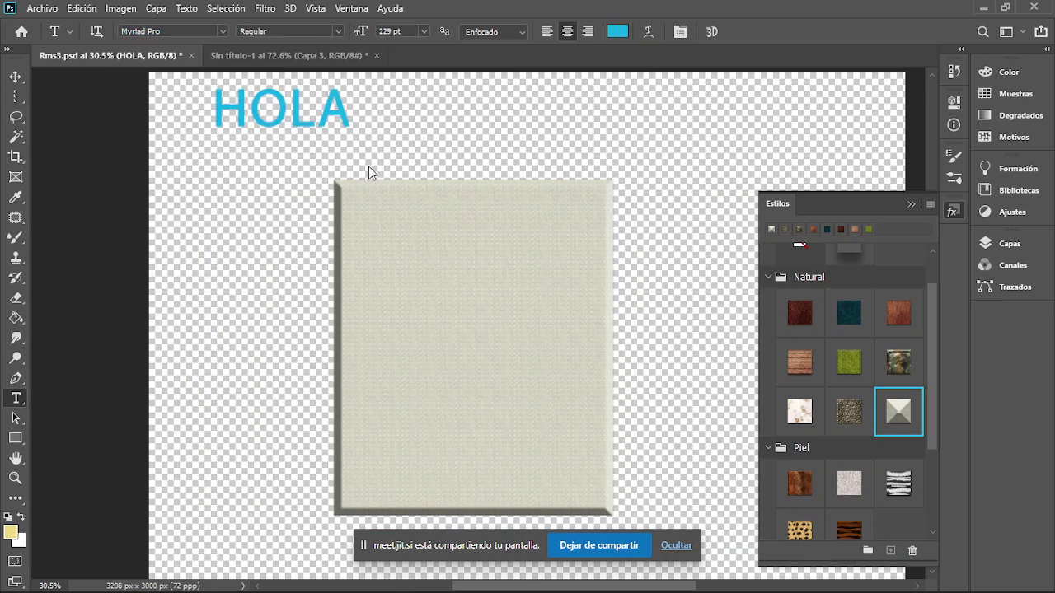
Step: Create a 'Lorem Ipsum' text layer and set its font to Impact
left_click(223, 31)
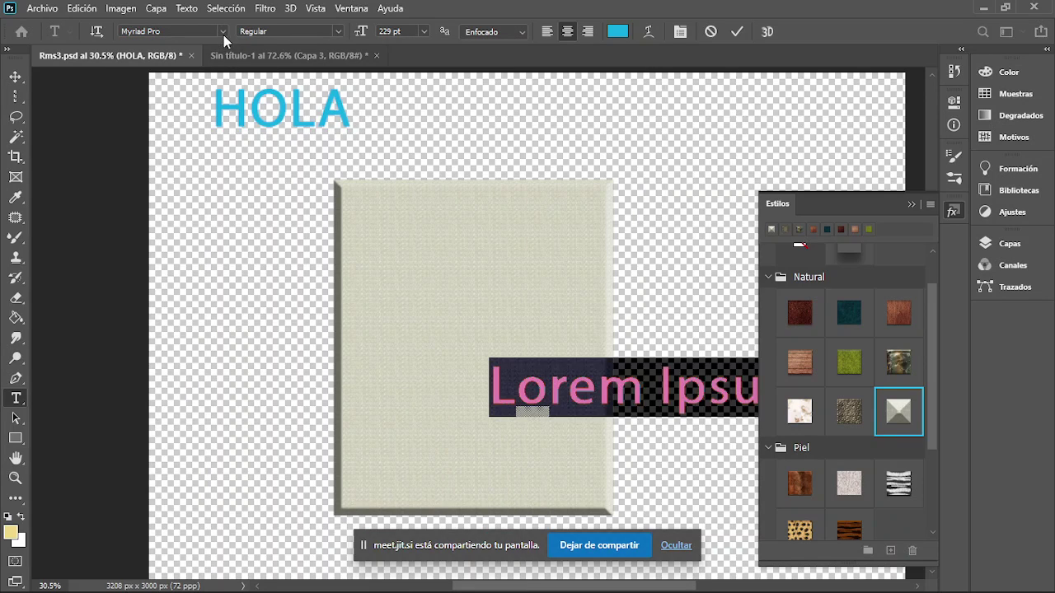
left_click(223, 33)
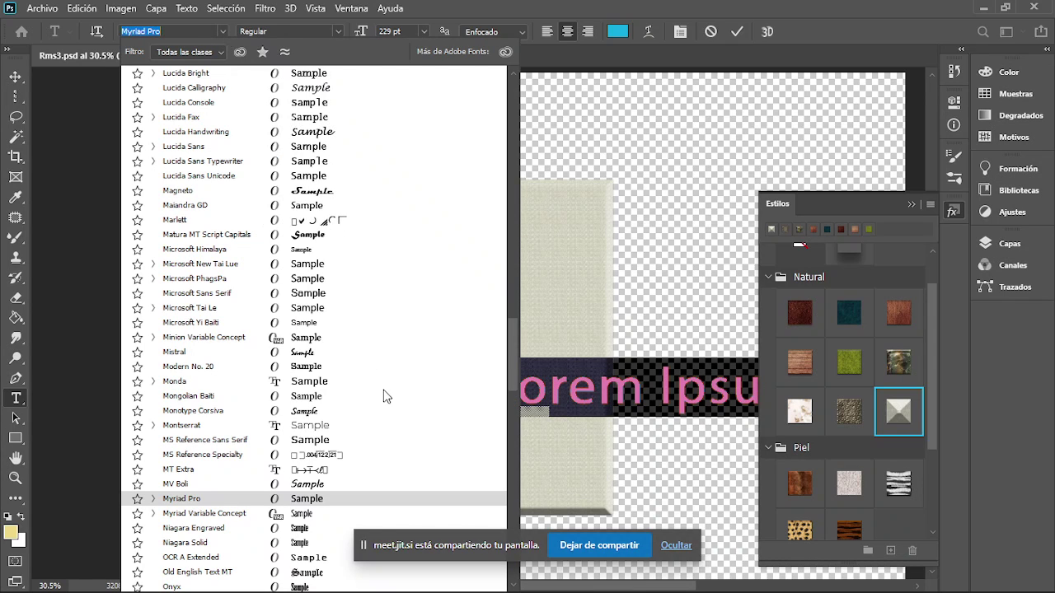
scroll(382, 395, "down", 2)
scroll(382, 395, "down", 3)
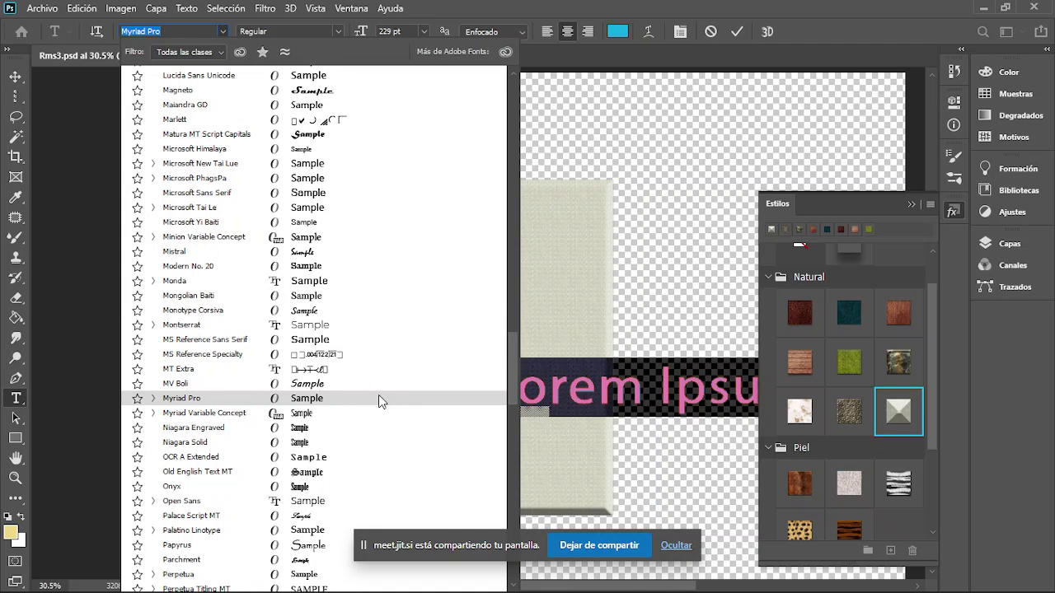
scroll(379, 401, "up", 1)
scroll(371, 402, "up", 1)
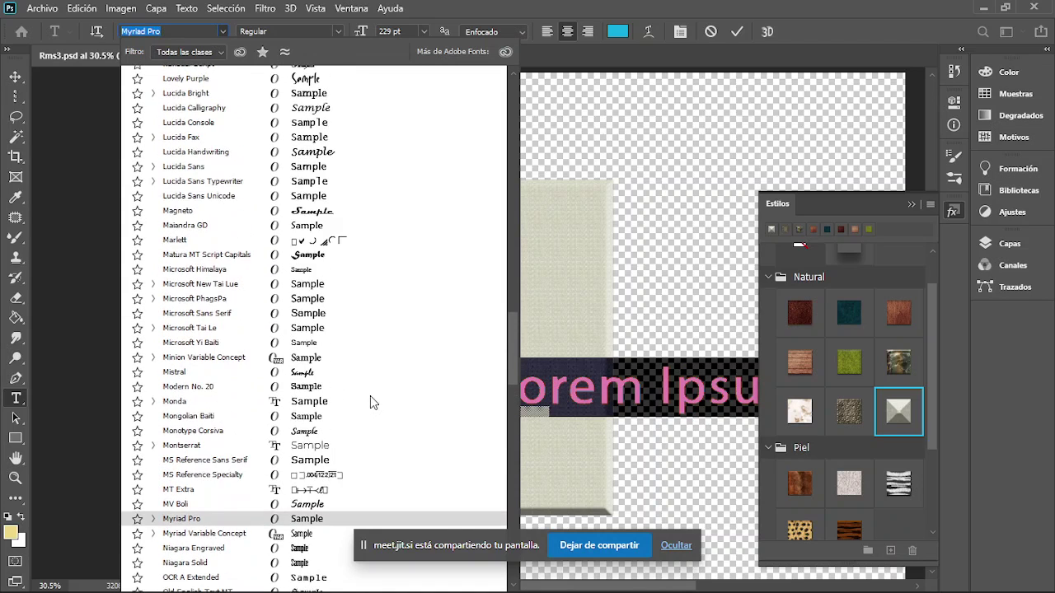
scroll(370, 402, "up", 1)
scroll(370, 402, "up", 1)
scroll(370, 396, "up", 1)
scroll(370, 395, "up", 1)
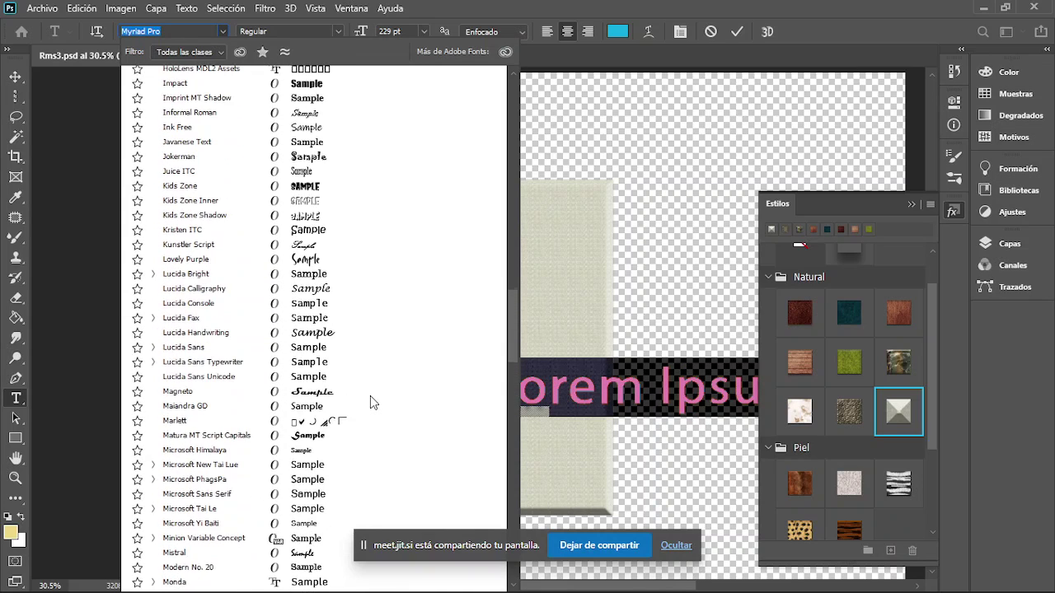
scroll(370, 396, "up", 1)
scroll(370, 395, "up", 1)
scroll(371, 396, "up", 1)
scroll(370, 395, "up", 1)
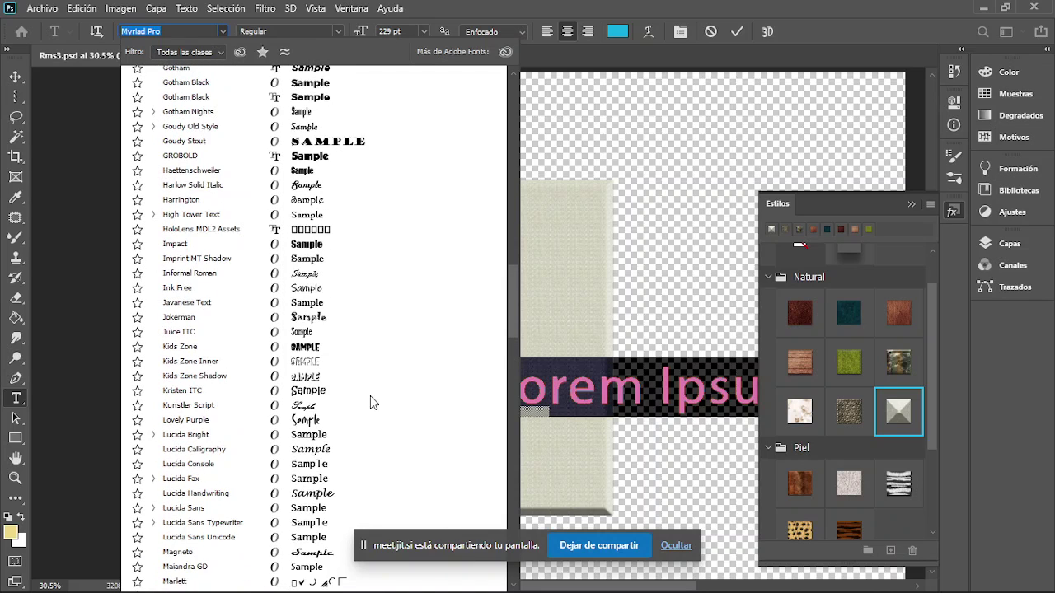
scroll(370, 395, "up", 1)
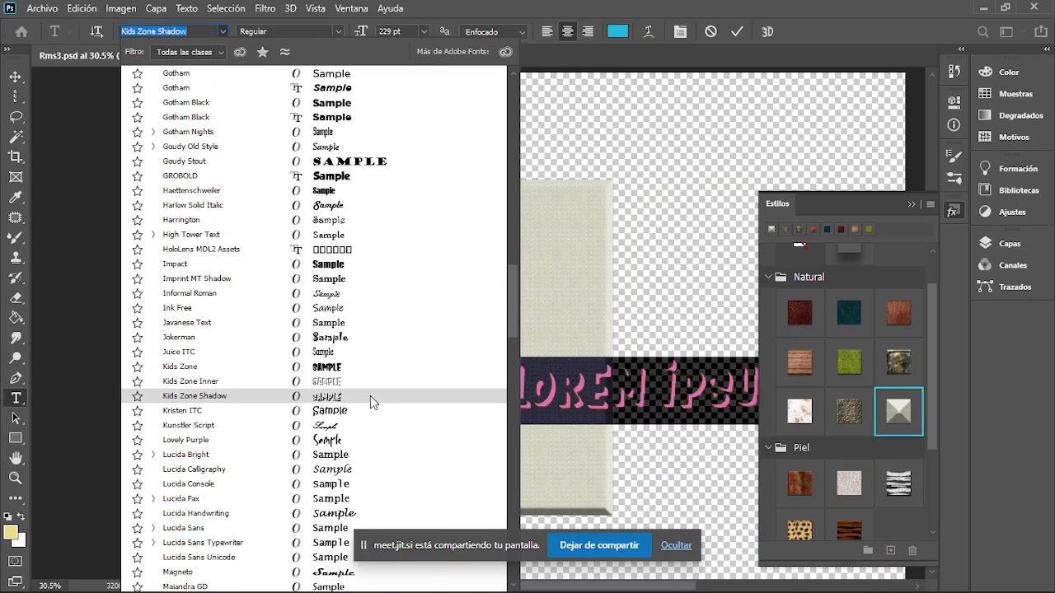
left_click(334, 264)
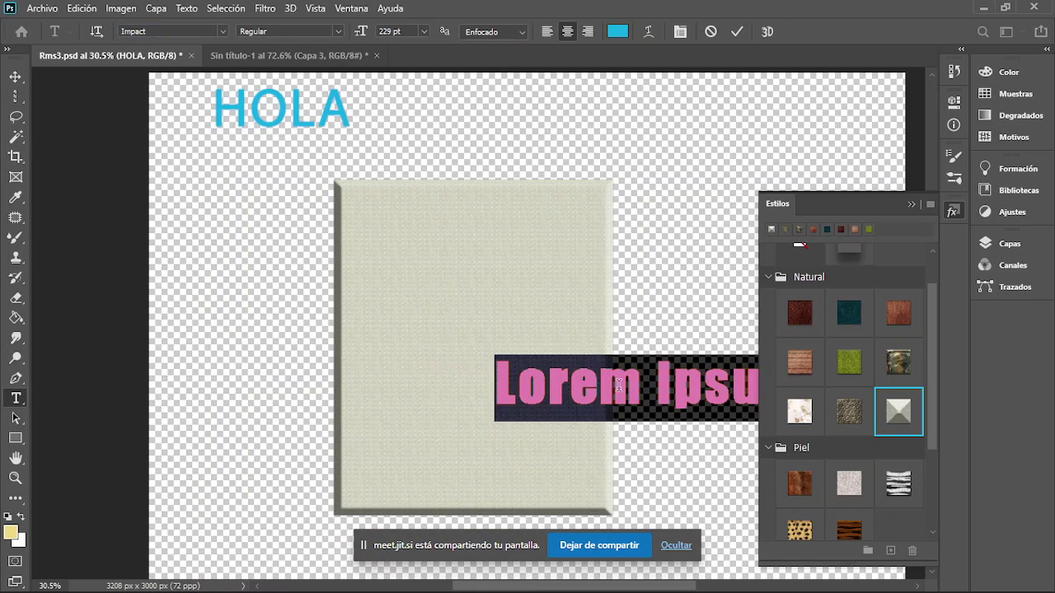
Step: Commit the Impact Lorem Ipsum text and move it onto the rectangle's upper middle
left_click(18, 80)
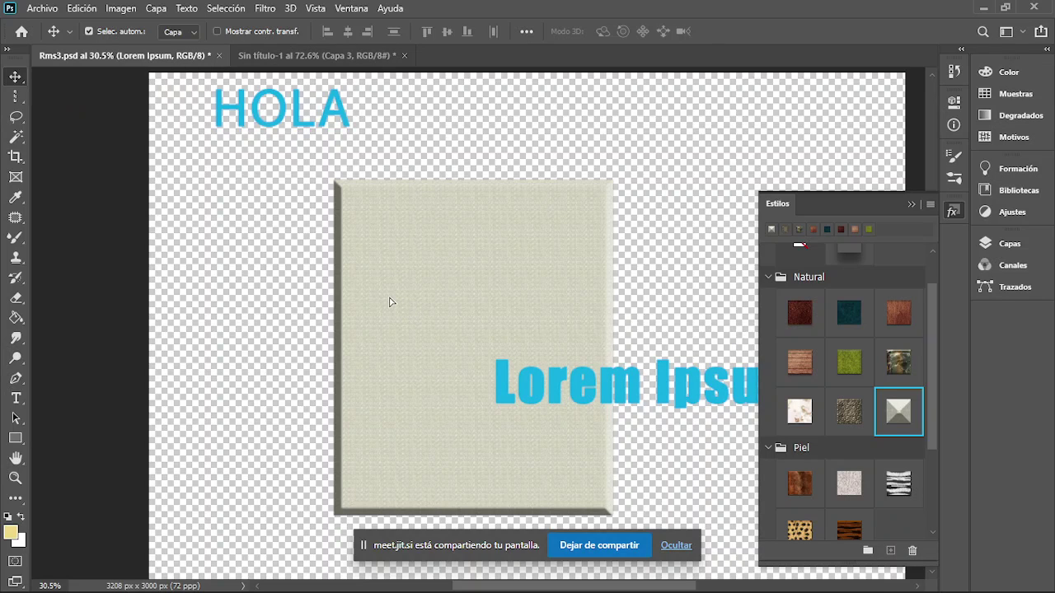
mouse_move(708, 387)
left_mouse_down()
mouse_move(471, 286)
mouse_move(500, 298)
left_mouse_up()
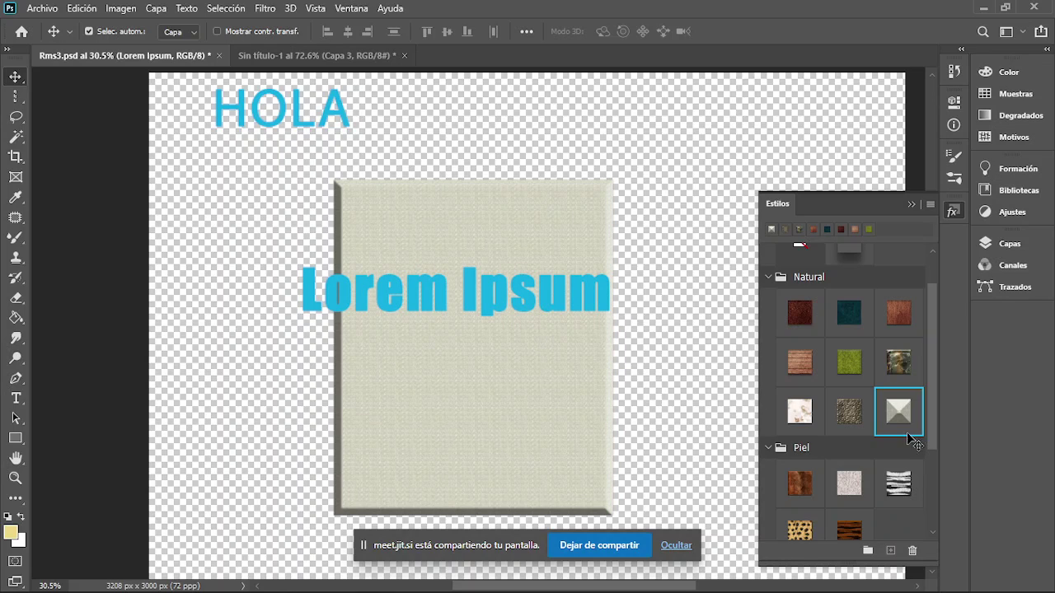
Step: Try camouflage and striped wood styles on Lorem Ipsum, then apply the tan Tela fabric style
left_click(898, 364)
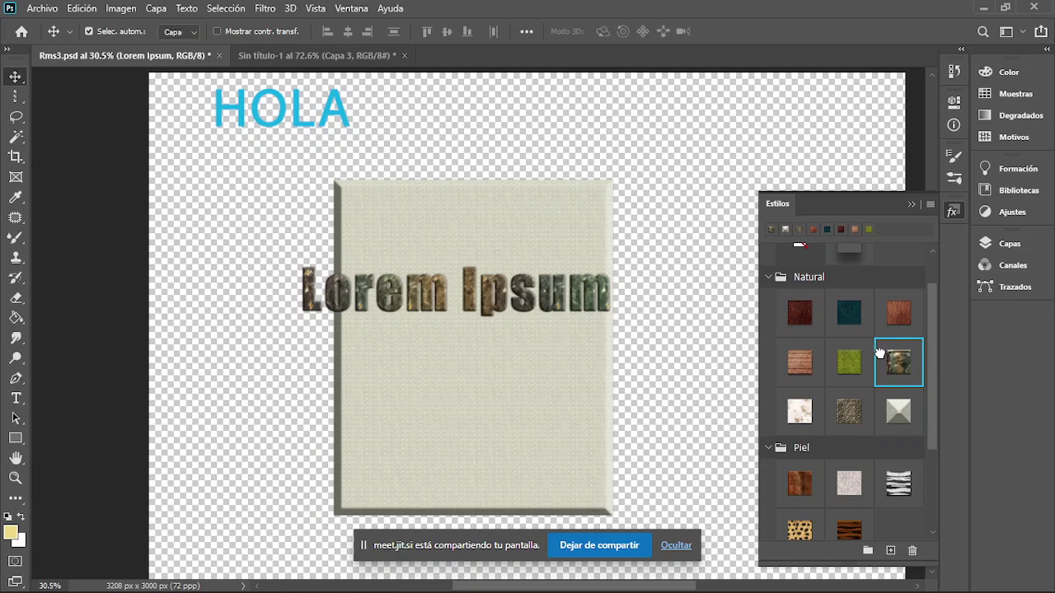
scroll(847, 441, "down", 1)
scroll(849, 443, "down", 1)
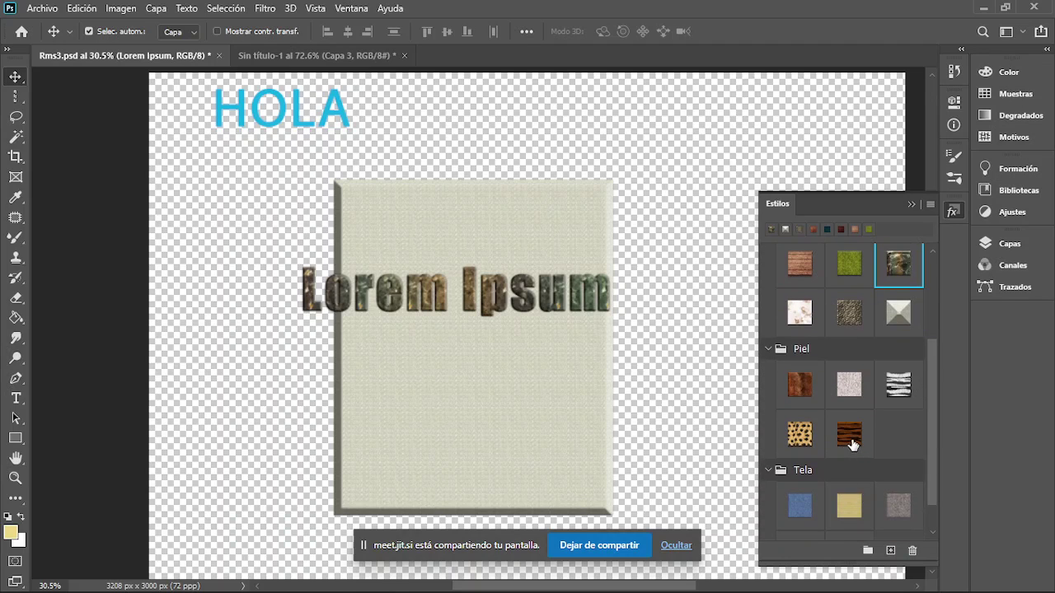
left_click(849, 437)
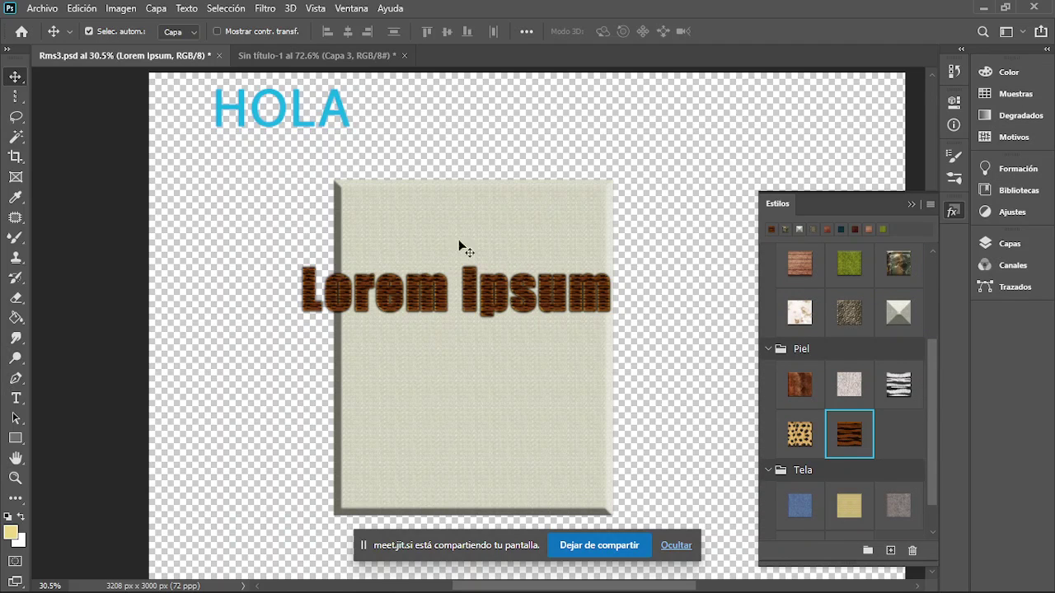
left_click(843, 505)
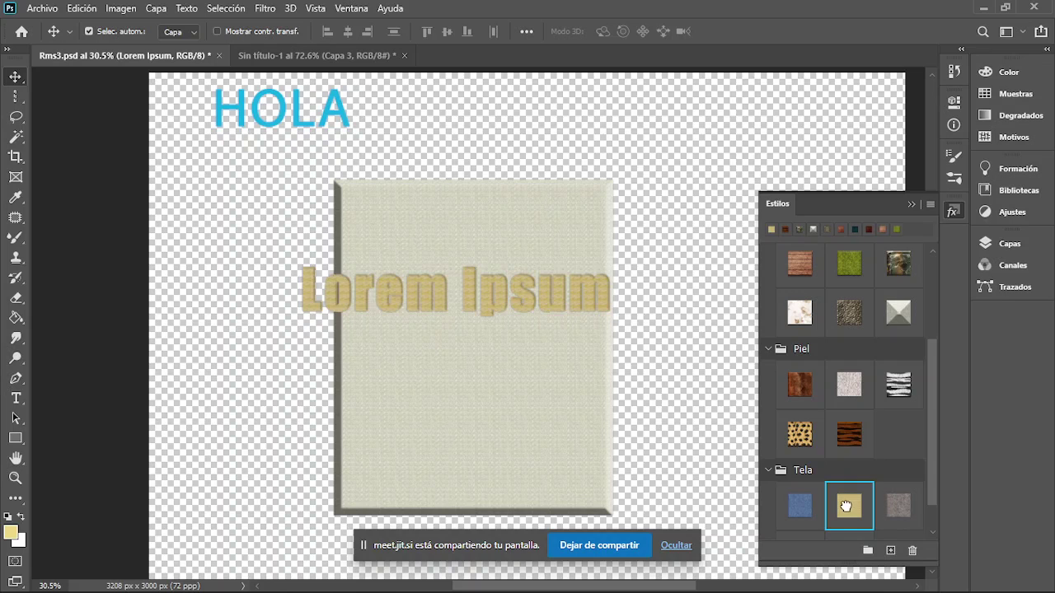
scroll(530, 290, "up", 2)
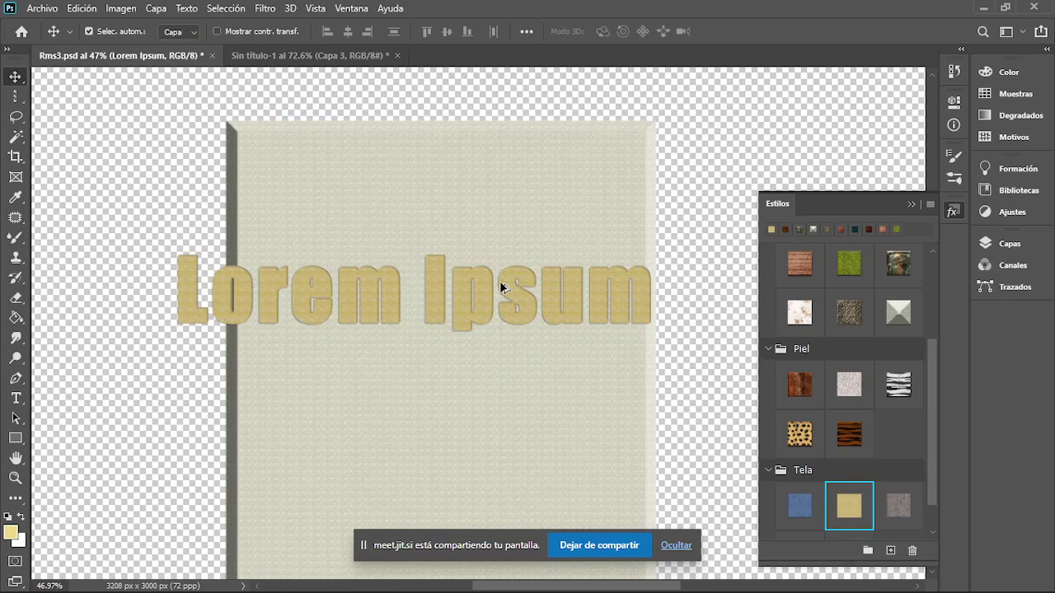
scroll(492, 305, "up", 3)
scroll(491, 306, "up", 2)
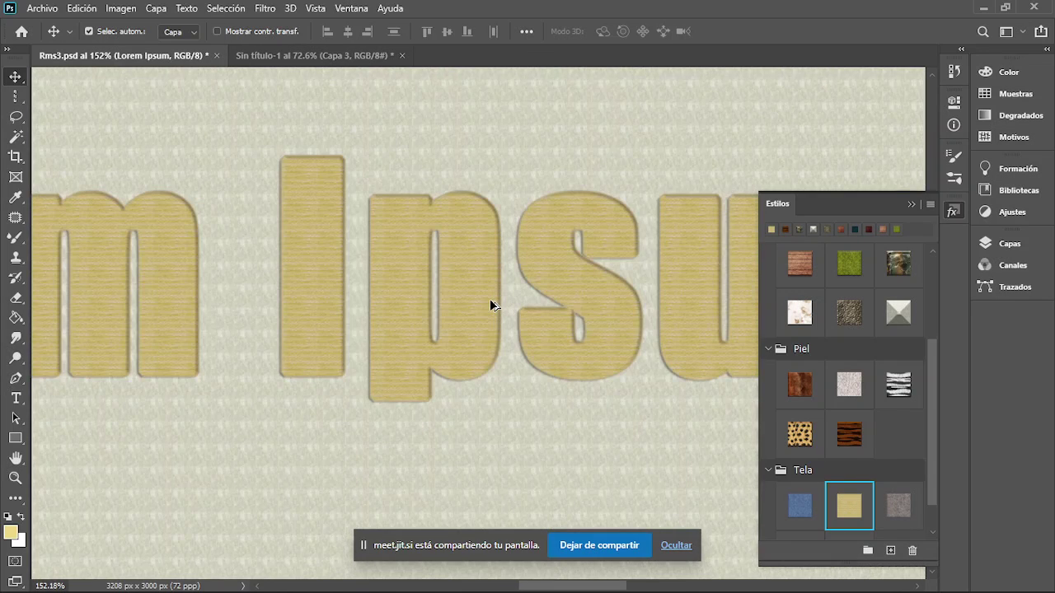
scroll(490, 302, "up", 1)
scroll(490, 302, "up", 1)
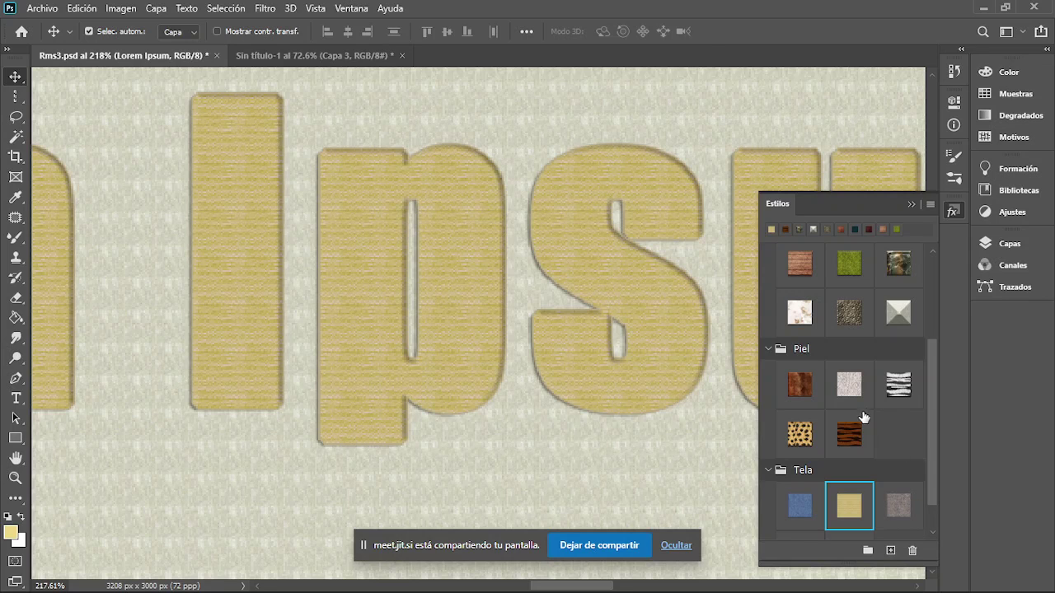
Step: Apply the brown fur style to Lorem Ipsum, swap the colours, and move the title up beside HOLA
left_click(801, 386)
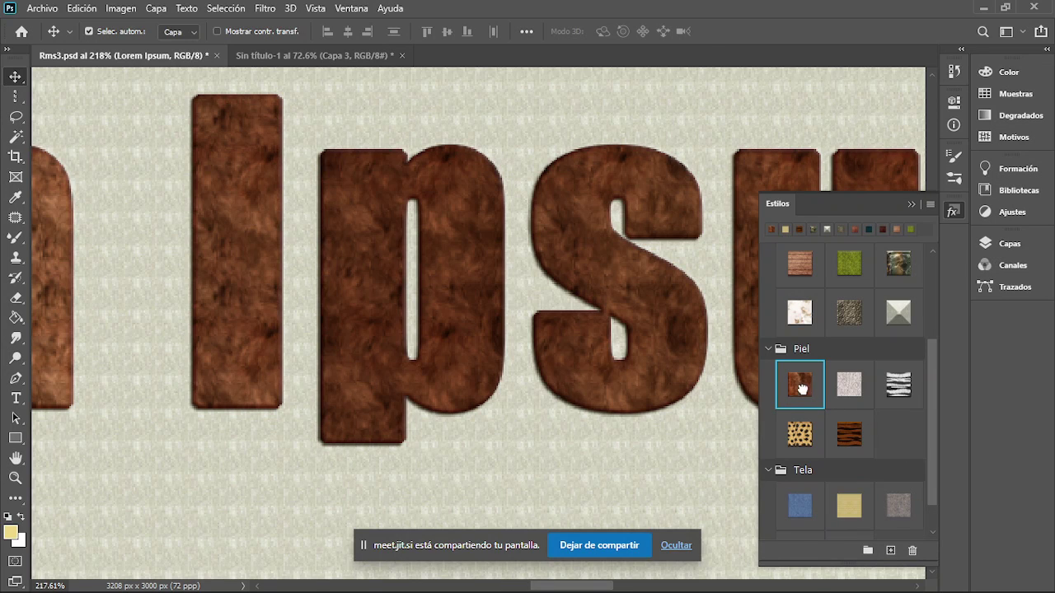
key("x")
scroll(457, 318, "down", 2)
scroll(457, 318, "down", 1)
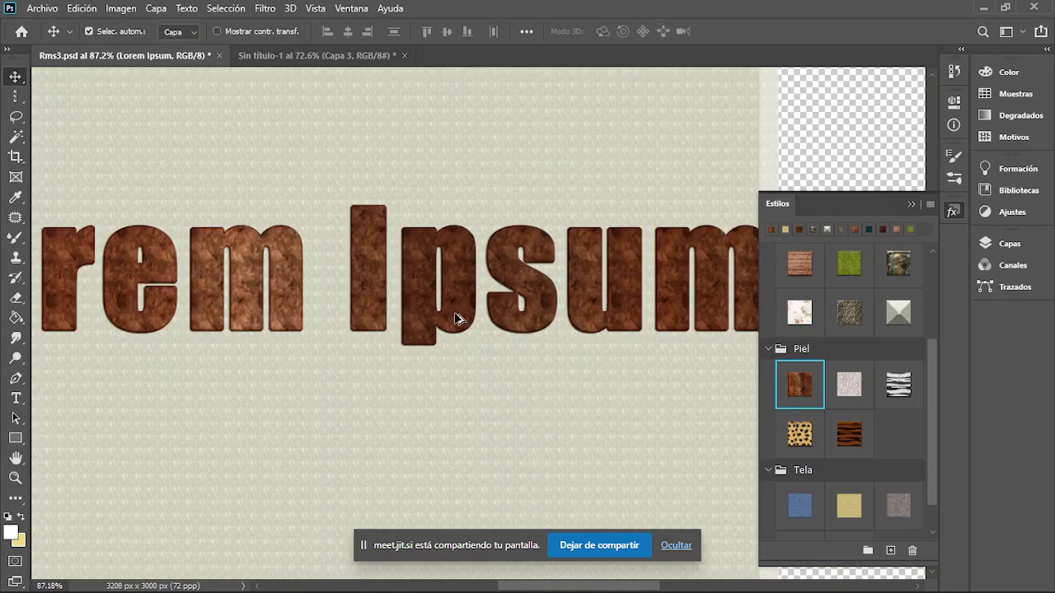
scroll(457, 318, "down", 1)
scroll(455, 319, "down", 1)
scroll(454, 320, "down", 1)
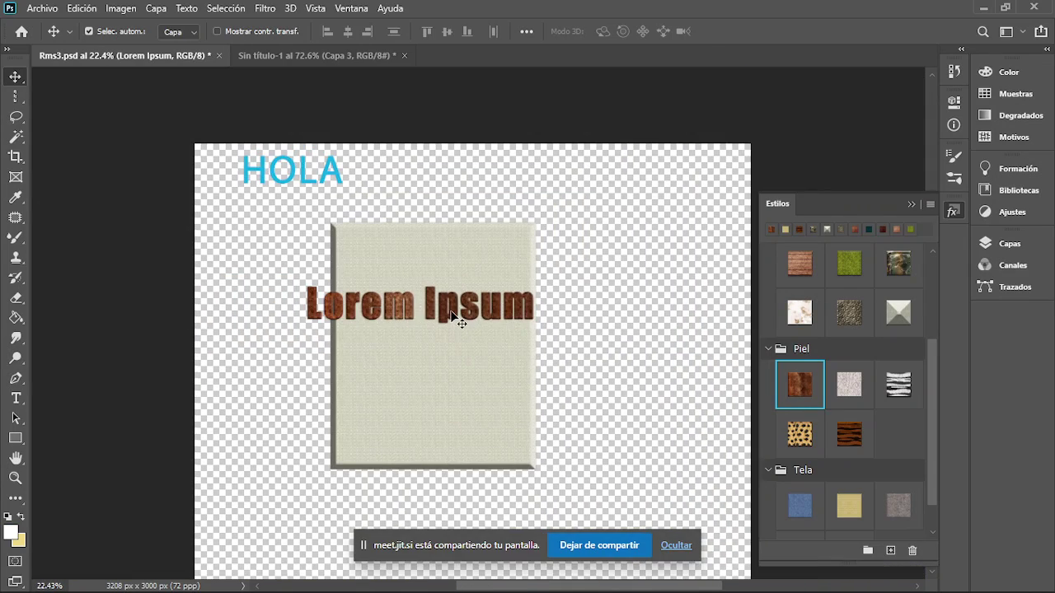
left_click_drag(454, 322, 593, 202)
Step: Replace the title's style with the wood-plank style from Estilos
scroll(593, 200, "up", 1)
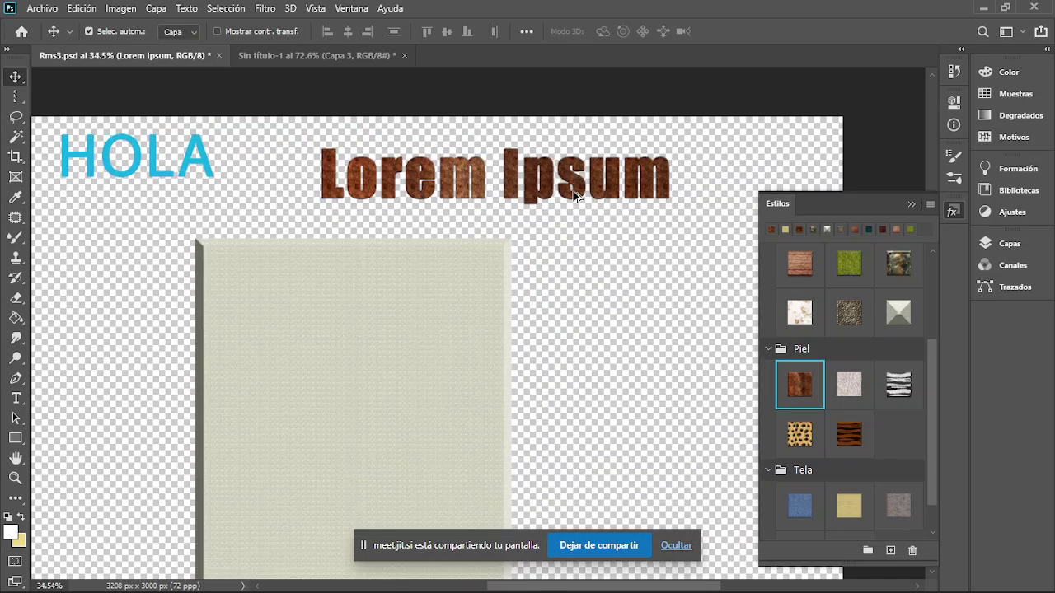
scroll(577, 198, "up", 2)
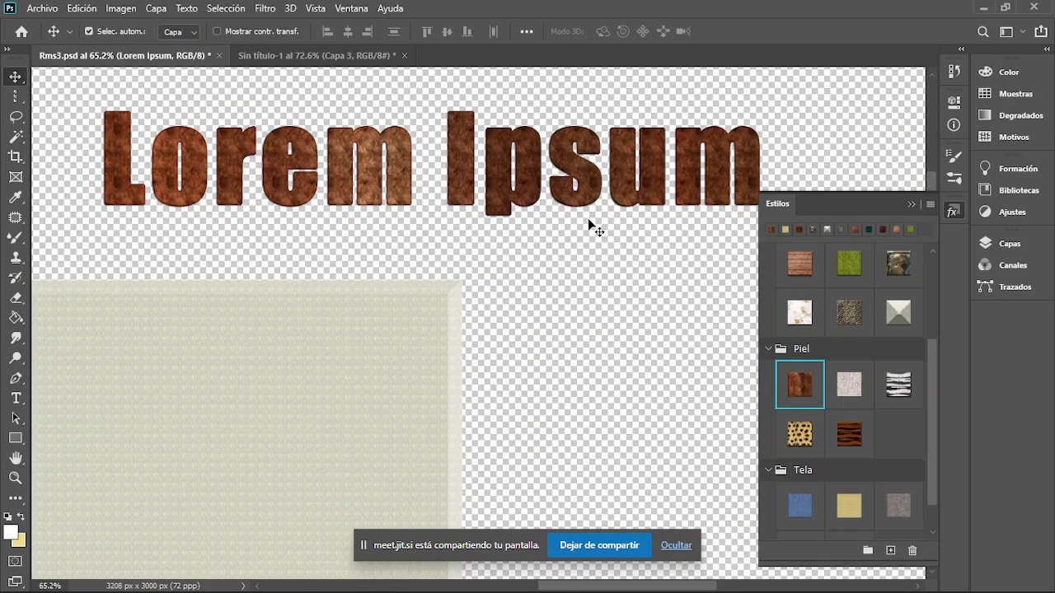
left_click(799, 264)
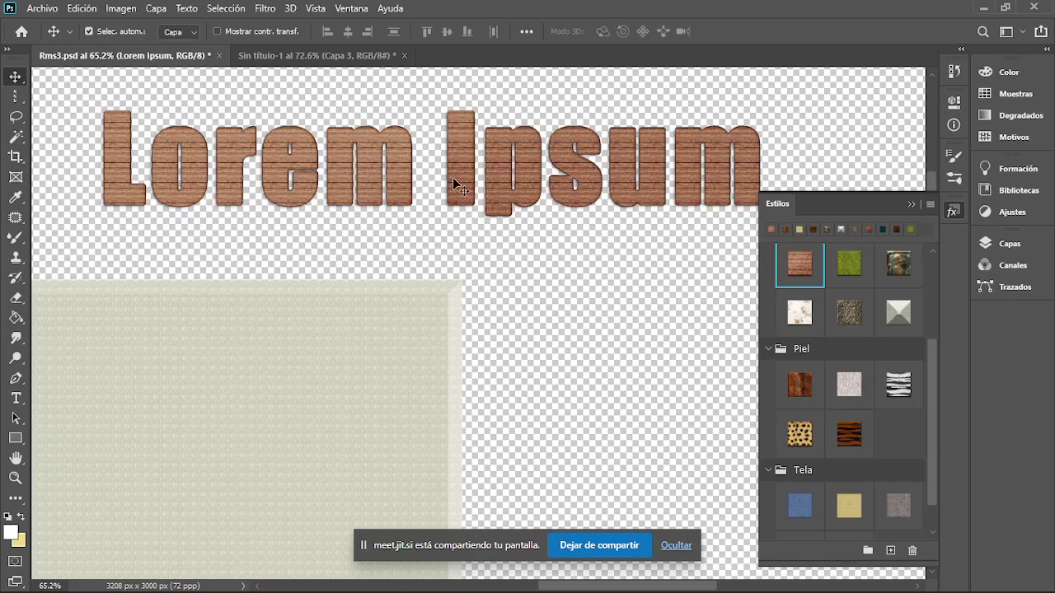
scroll(367, 143, "up", 1)
scroll(368, 144, "up", 1)
scroll(367, 146, "up", 1)
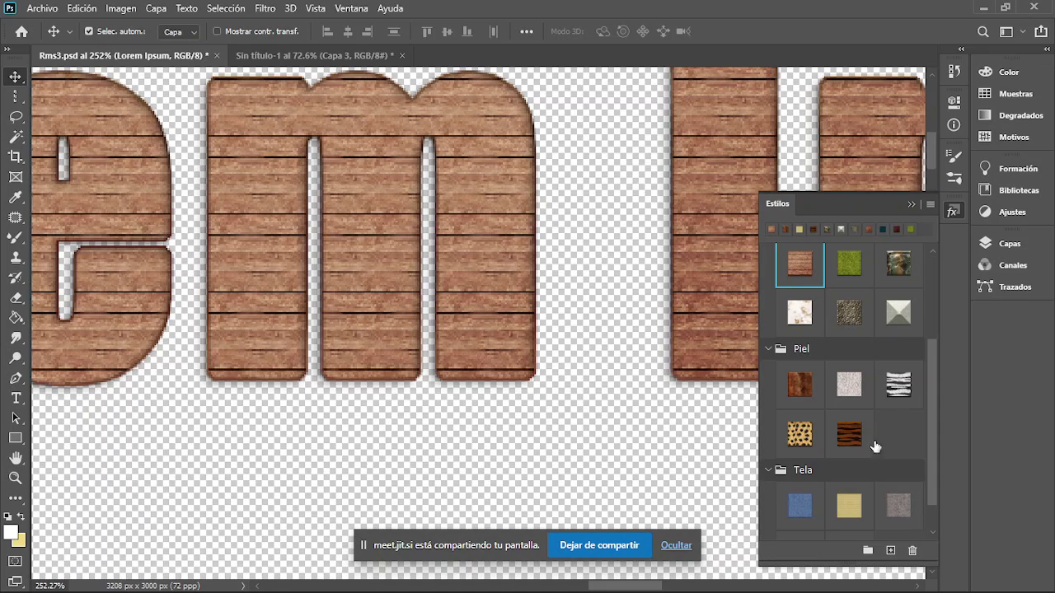
left_click(1012, 247)
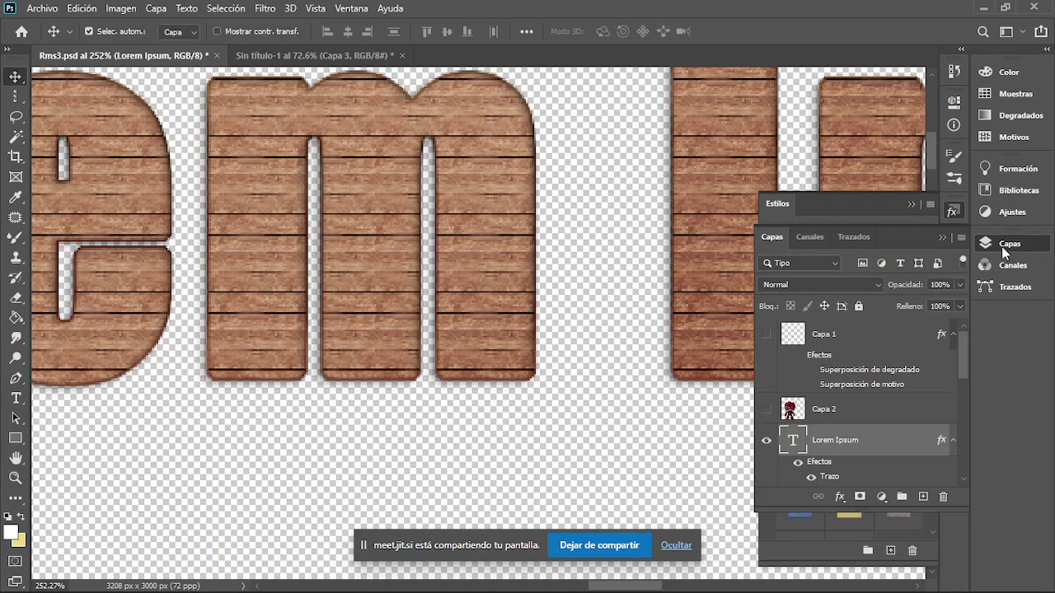
scroll(894, 435, "down", 3)
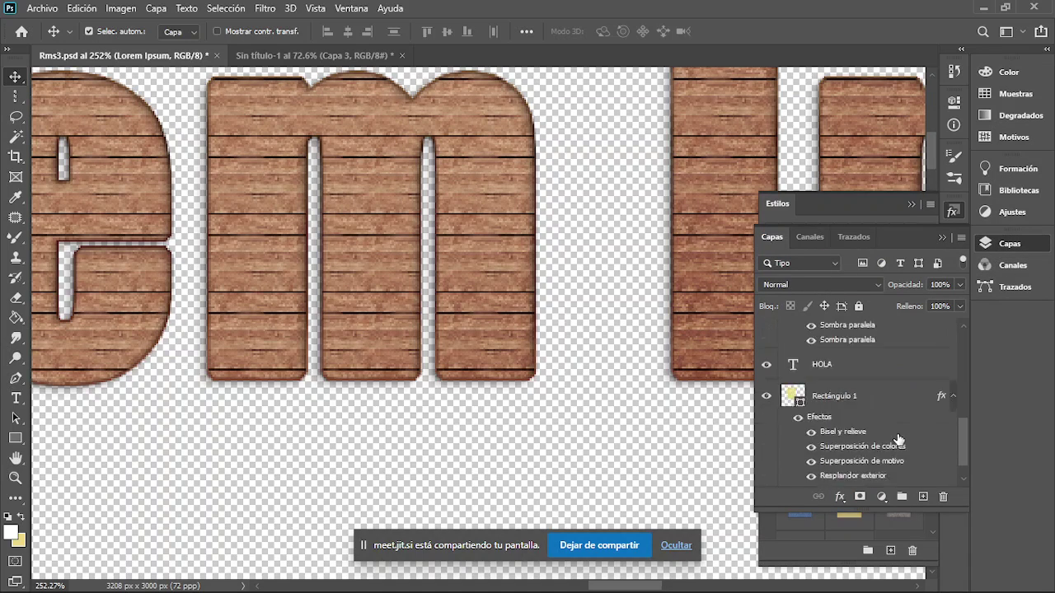
scroll(891, 435, "down", 3)
scroll(890, 429, "up", 2)
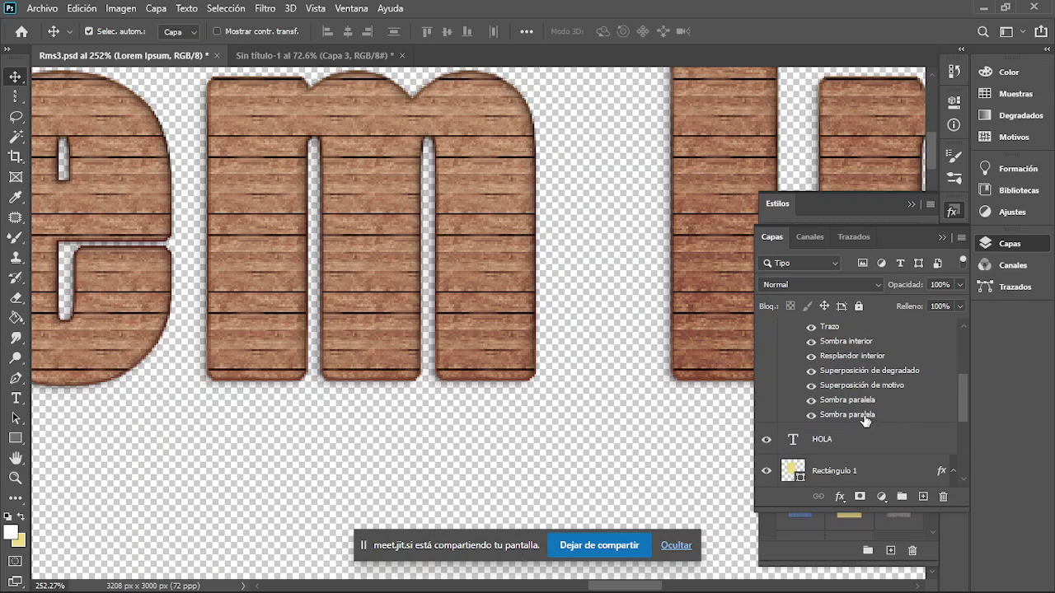
scroll(867, 419, "down", 3)
scroll(917, 411, "up", 3)
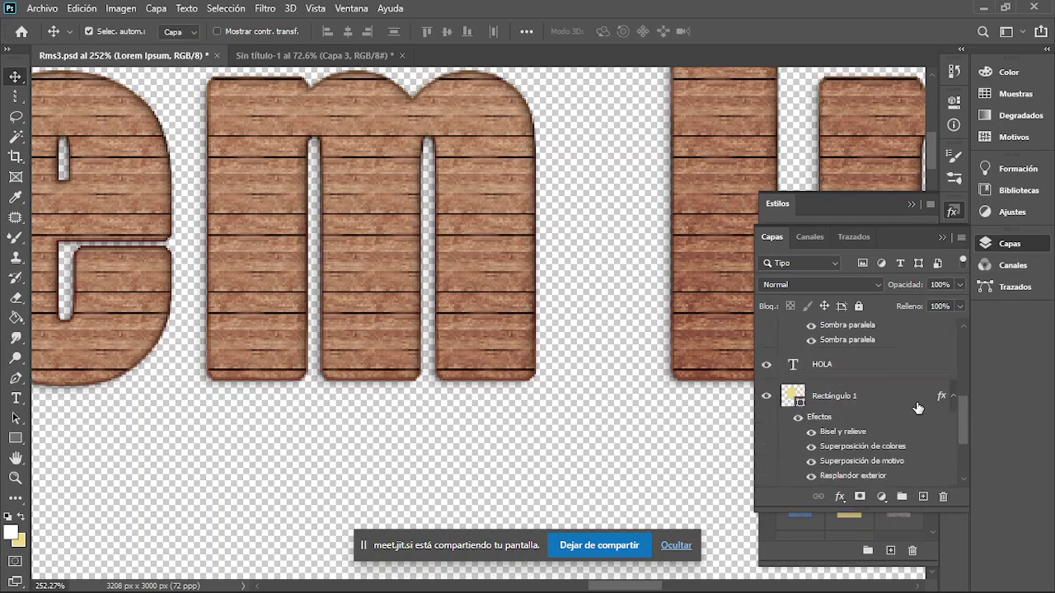
scroll(917, 410, "up", 3)
scroll(916, 410, "down", 4)
scroll(916, 411, "up", 4)
scroll(917, 411, "down", 3)
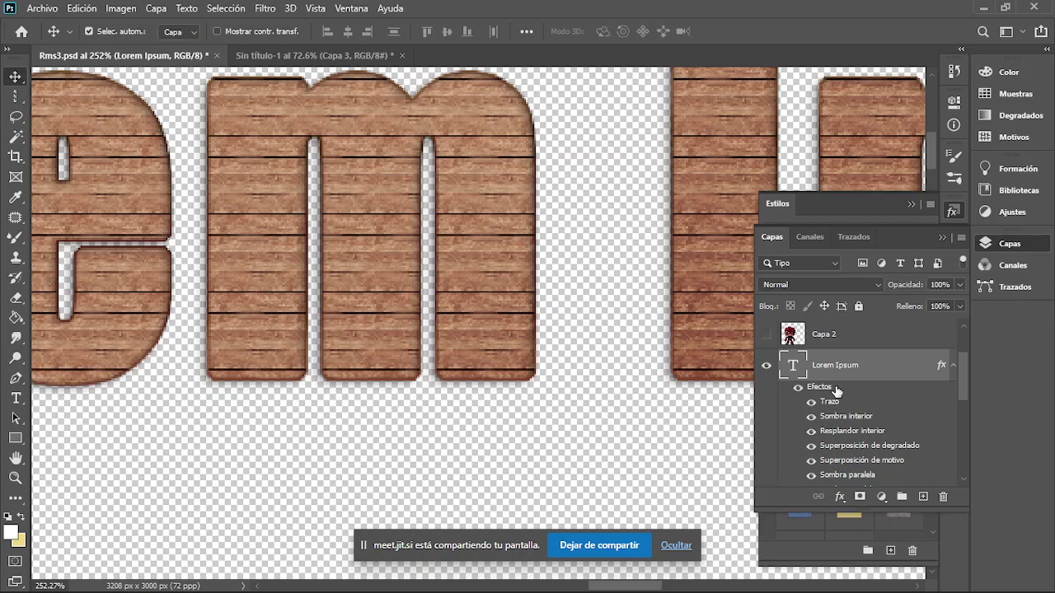
scroll(884, 416, "down", 2)
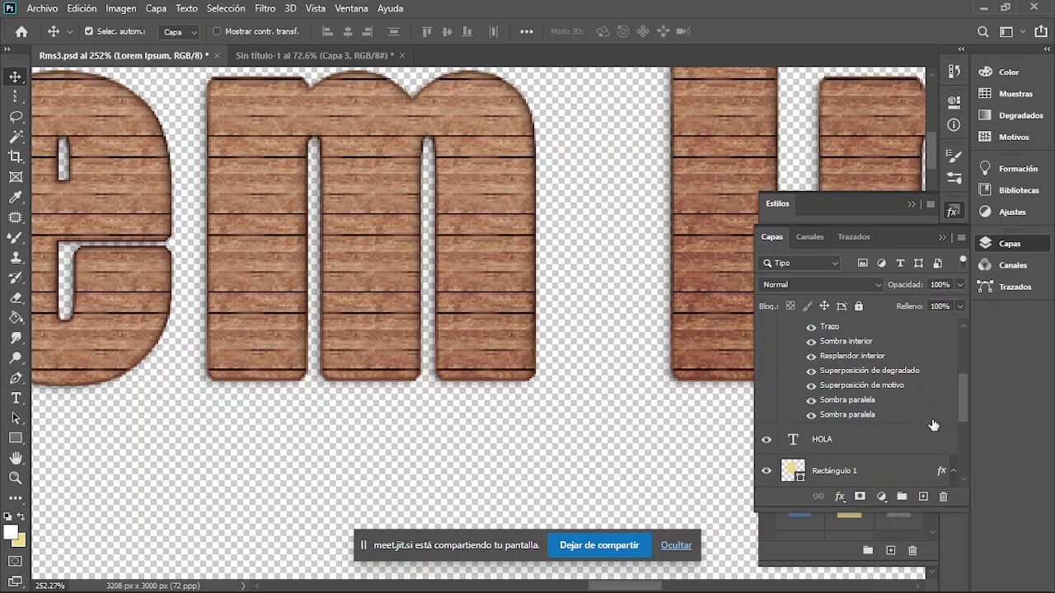
scroll(969, 405, "up", 1)
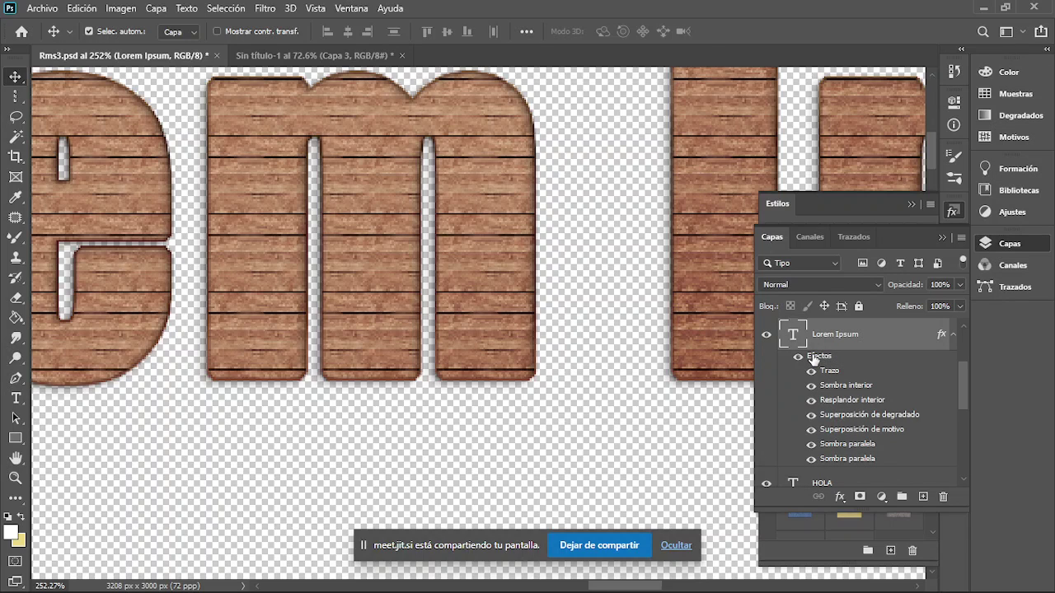
Step: Open Lorem Ipsum's layer style and try an orange-yellow gradient on its stroke
double_click(814, 356)
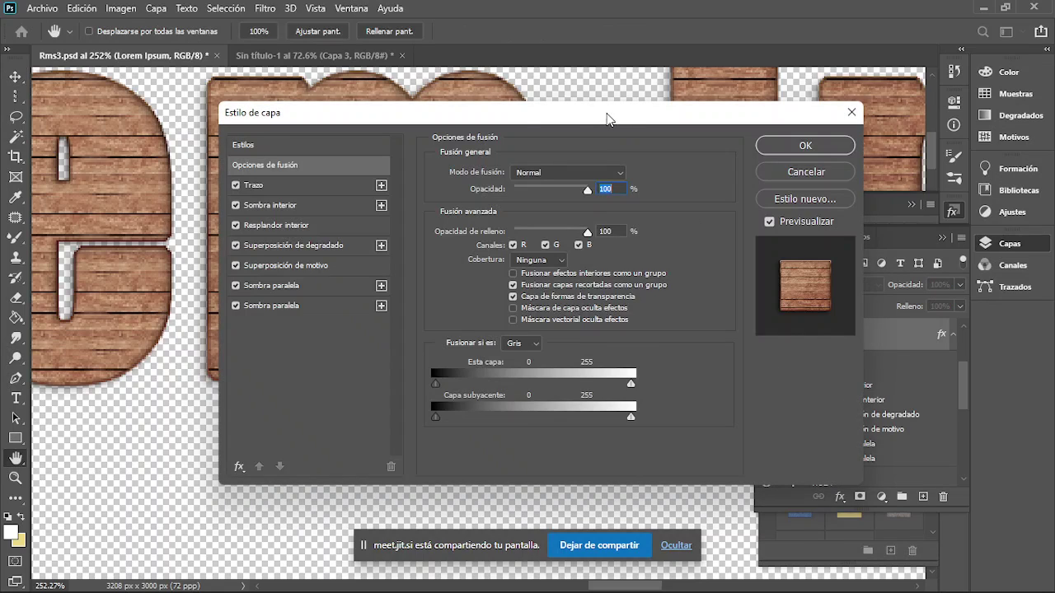
left_click_drag(607, 119, 682, 89)
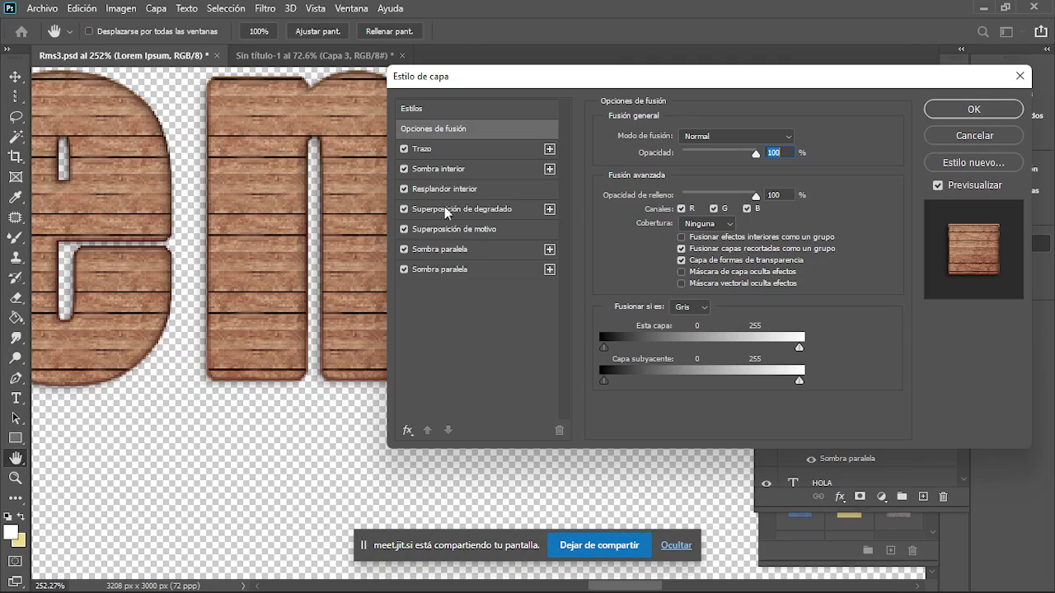
left_click(426, 153)
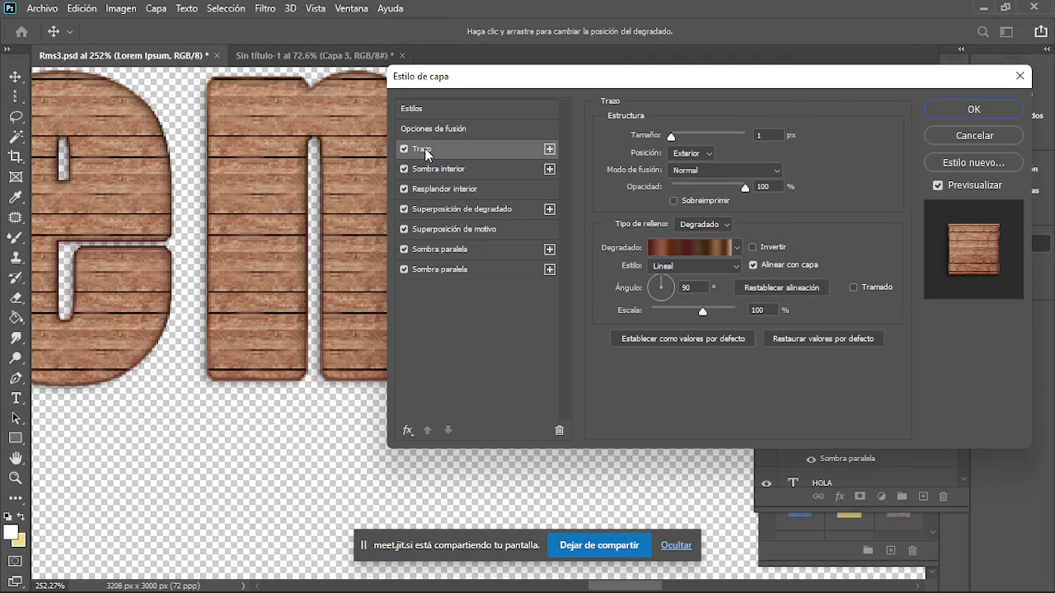
left_click(739, 250)
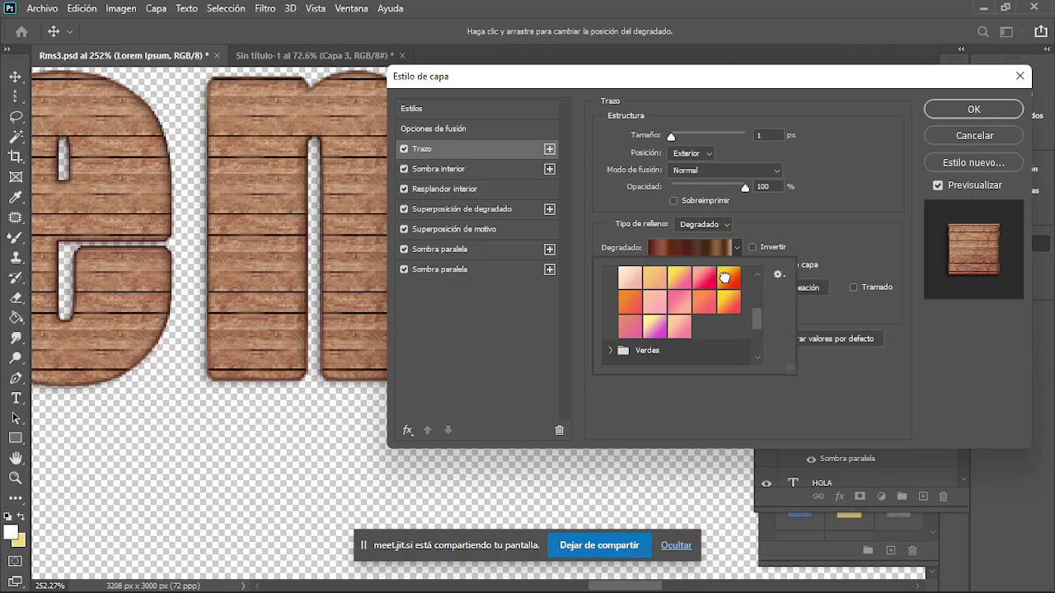
left_click(727, 280)
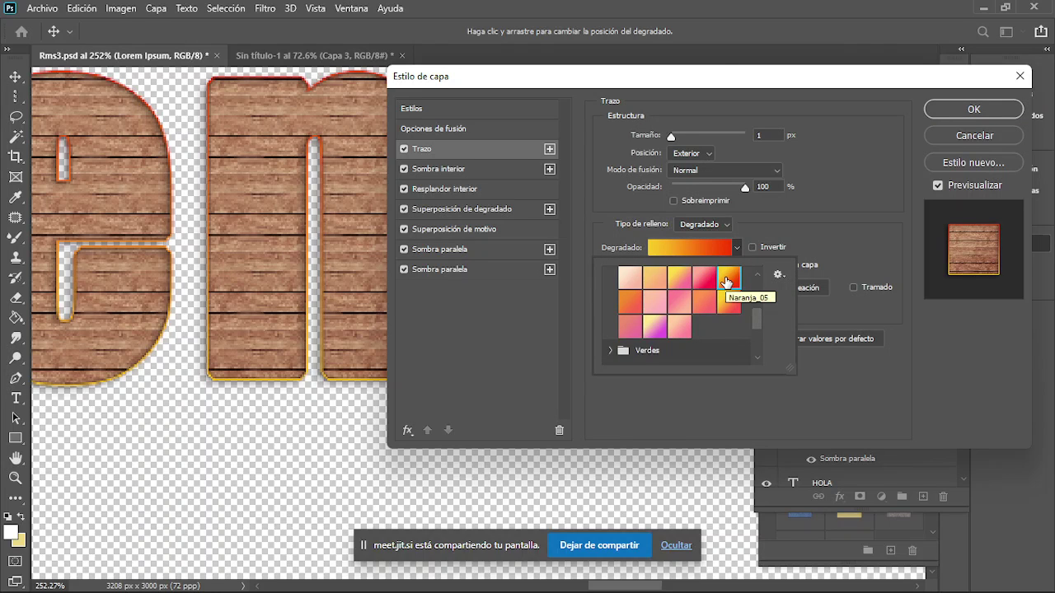
left_click(740, 248)
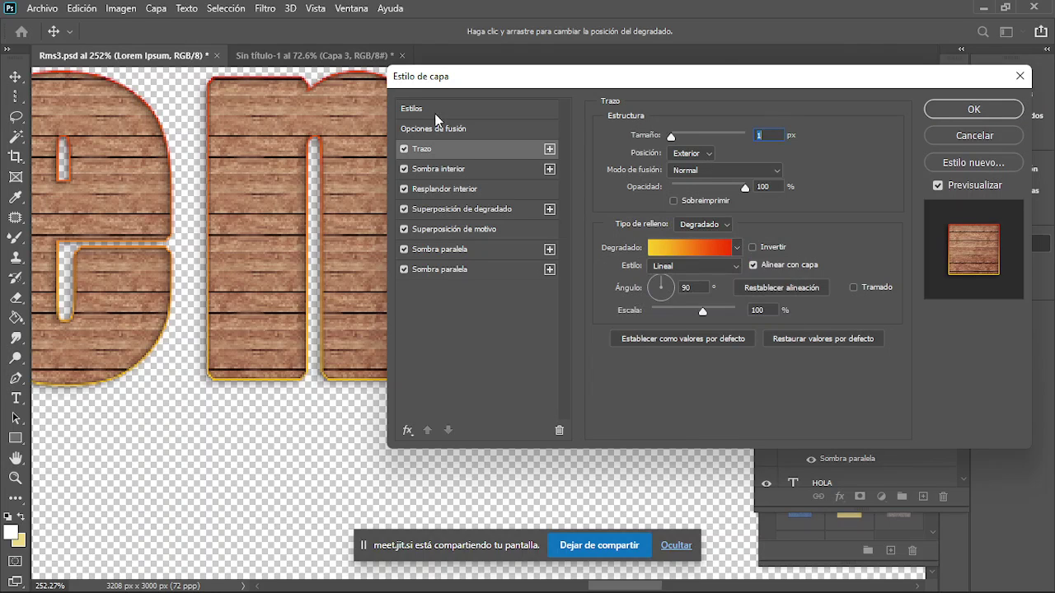
Step: Switch off the stroke effect so the letters have no outline
left_click(407, 150)
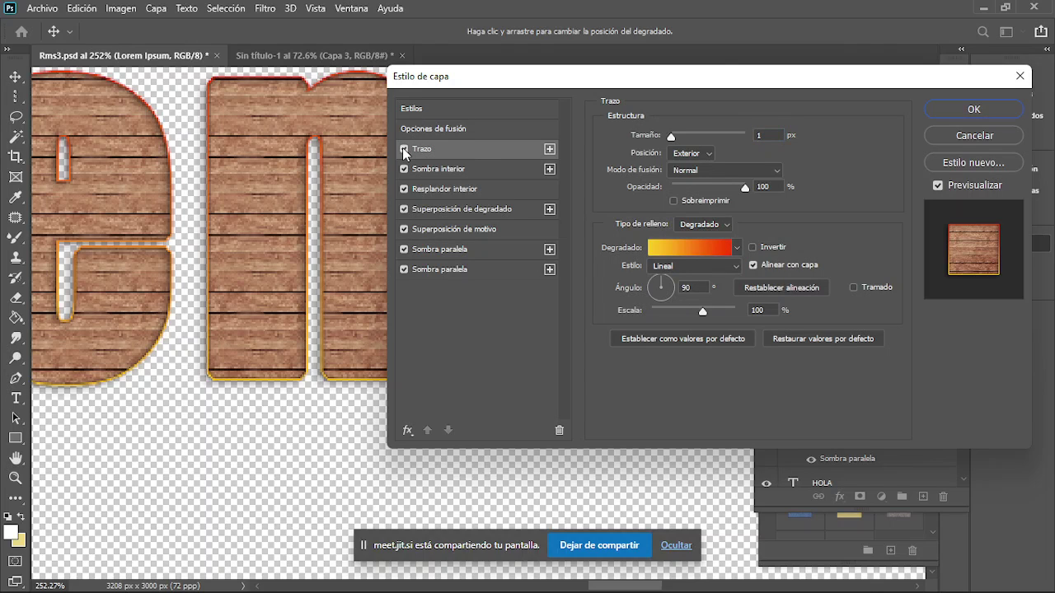
left_click(404, 150)
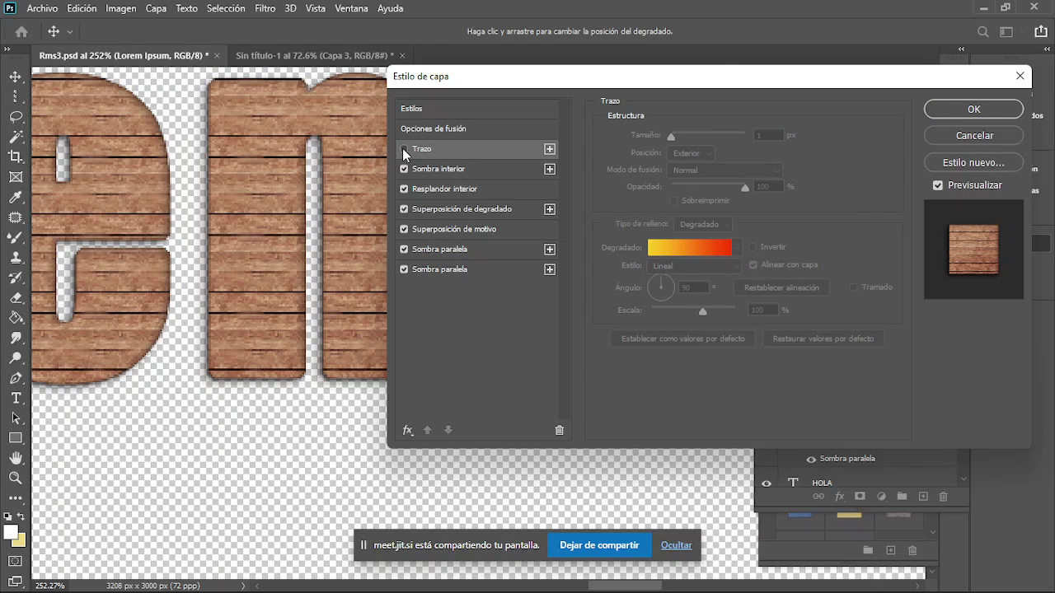
left_click(454, 172)
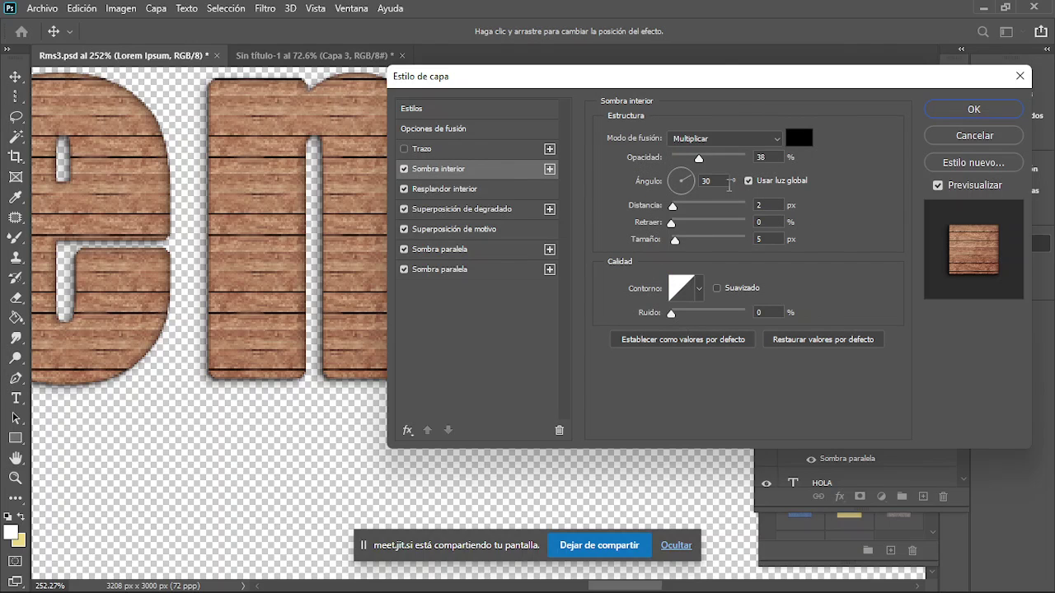
Step: Raise the inner shadow's opacity, widen it to 98 px, and enlarge the inner glow to 18 px
left_click_drag(700, 157, 731, 158)
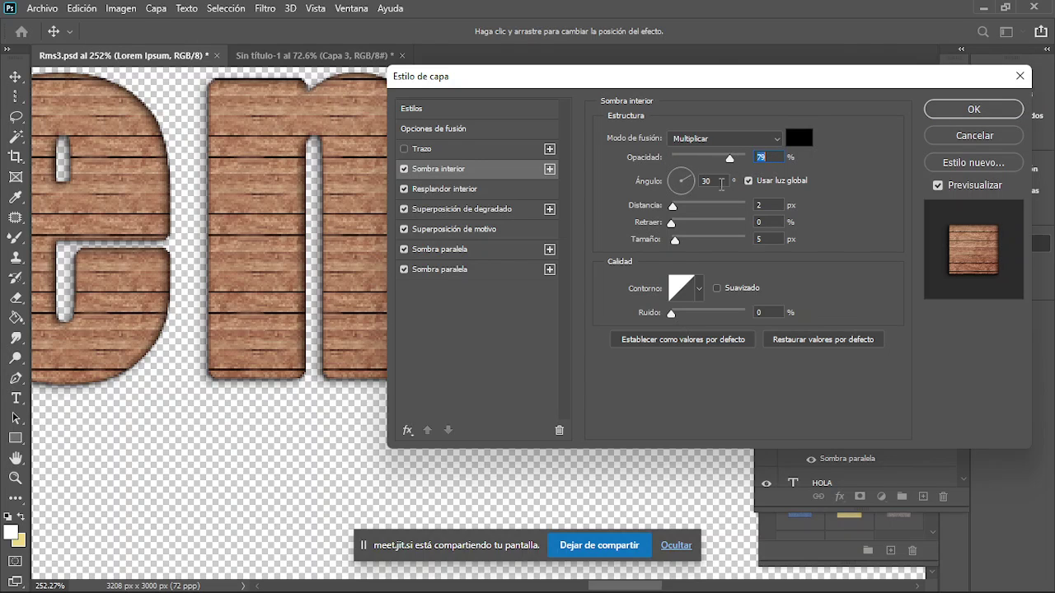
mouse_move(673, 242)
left_mouse_down()
mouse_move(702, 244)
mouse_move(686, 241)
left_mouse_up()
mouse_move(693, 242)
left_mouse_down()
mouse_move(705, 239)
mouse_move(677, 240)
left_mouse_up()
left_click(471, 190)
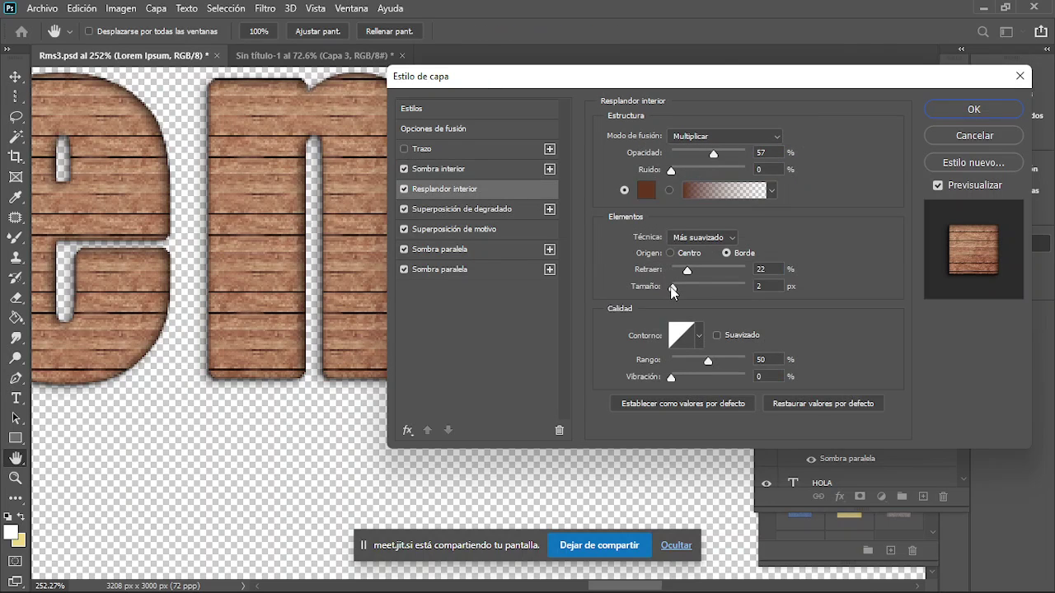
mouse_move(673, 290)
left_mouse_down()
mouse_move(682, 293)
mouse_move(664, 293)
mouse_move(689, 286)
mouse_move(671, 290)
left_mouse_up()
Step: Give the gradient overlay an orange-yellow preset after briefly trying the Azul_15 blue gradient
left_click(459, 211)
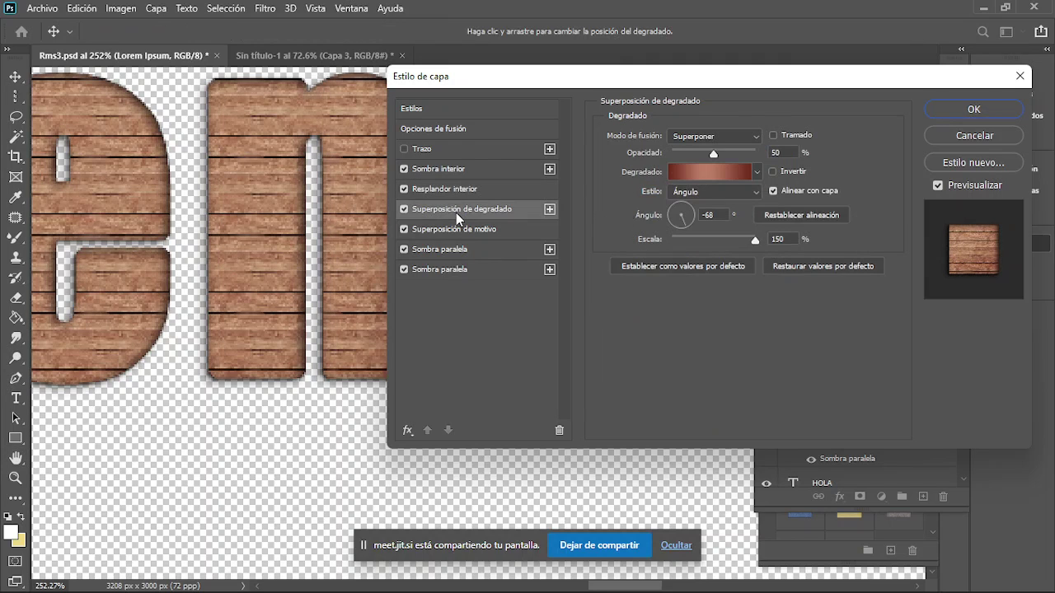
left_click(739, 173)
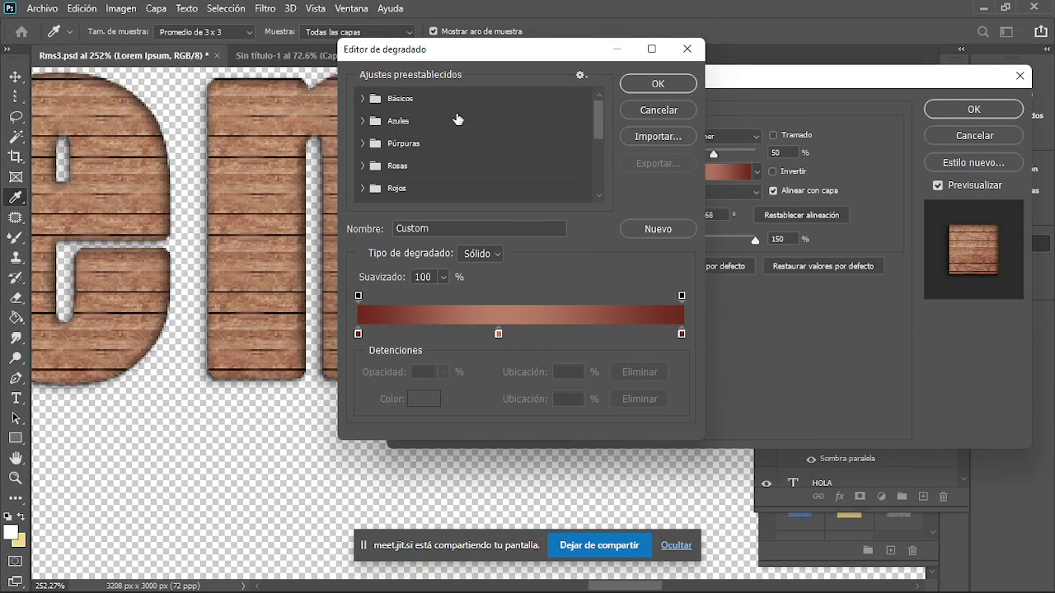
left_click(364, 121)
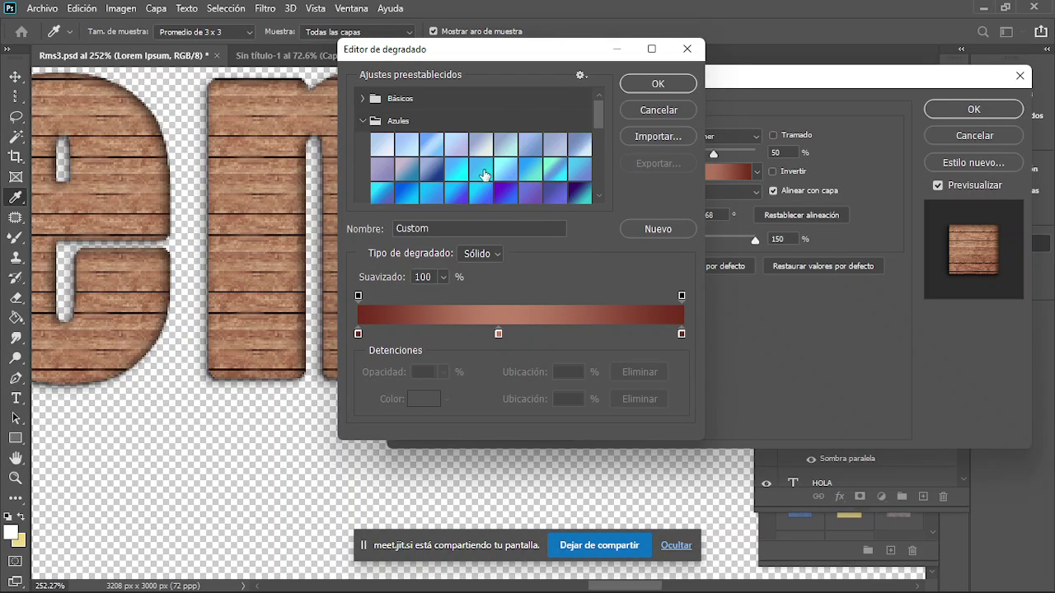
left_click(501, 171)
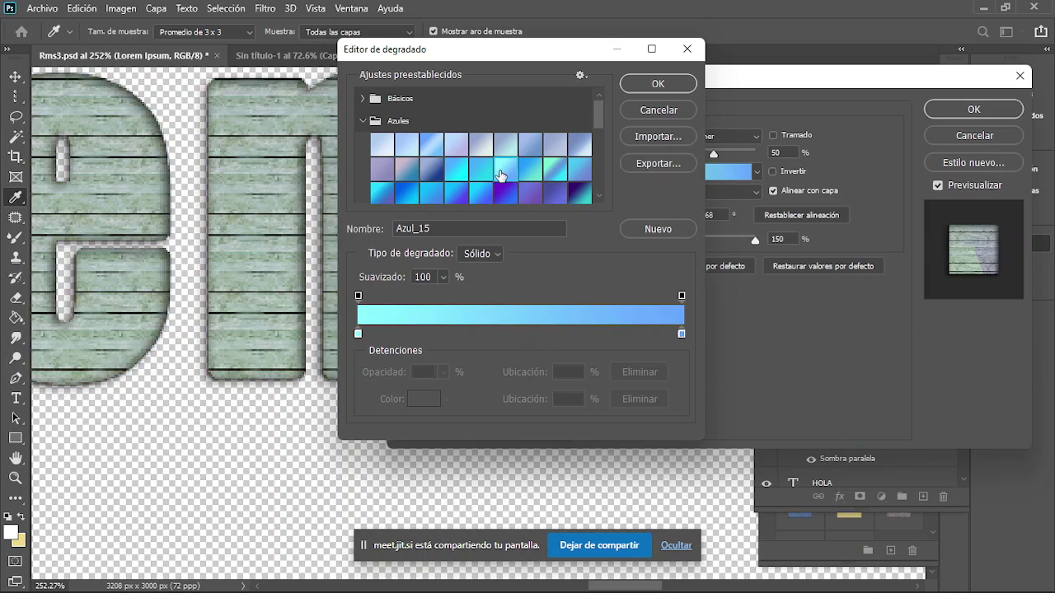
left_click(660, 85)
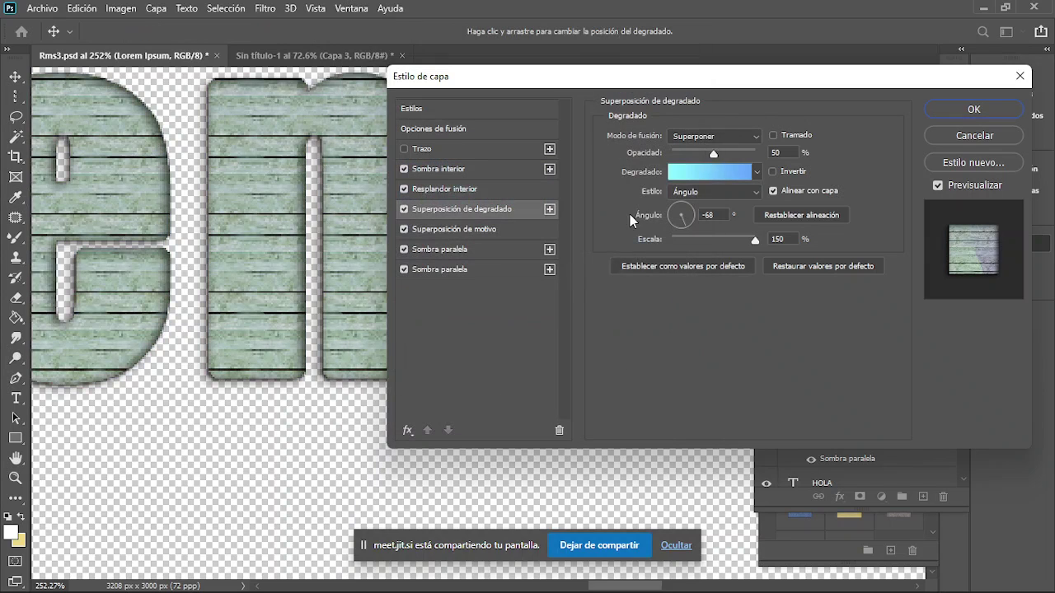
left_click(756, 172)
left_click(750, 204)
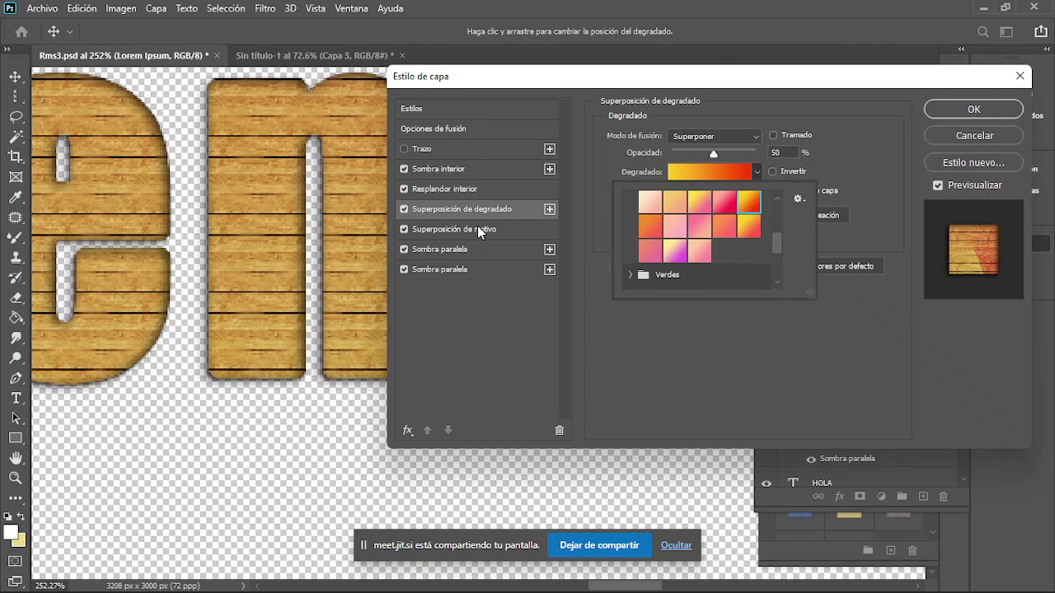
Step: In Pattern Overlay, switch the pattern picker to Large List view and enlarge it
left_click(446, 227)
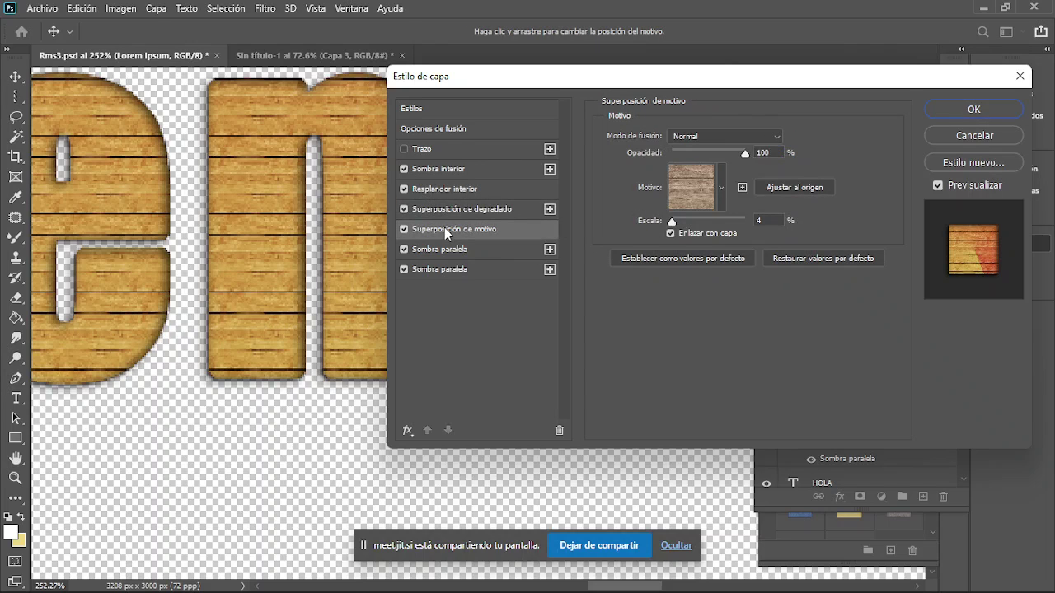
left_click(722, 182)
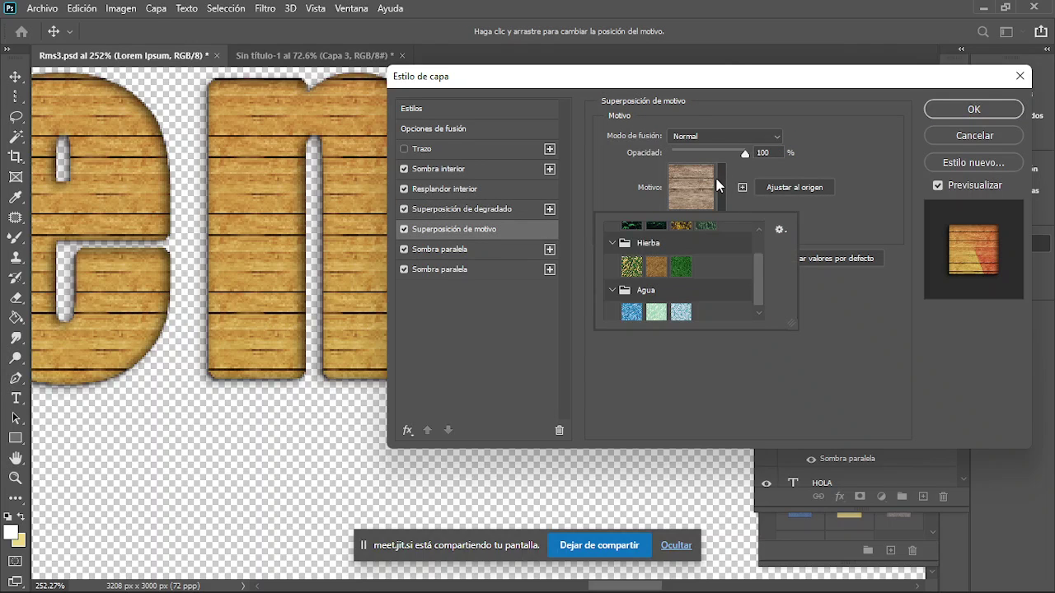
left_click_drag(762, 272, 757, 299)
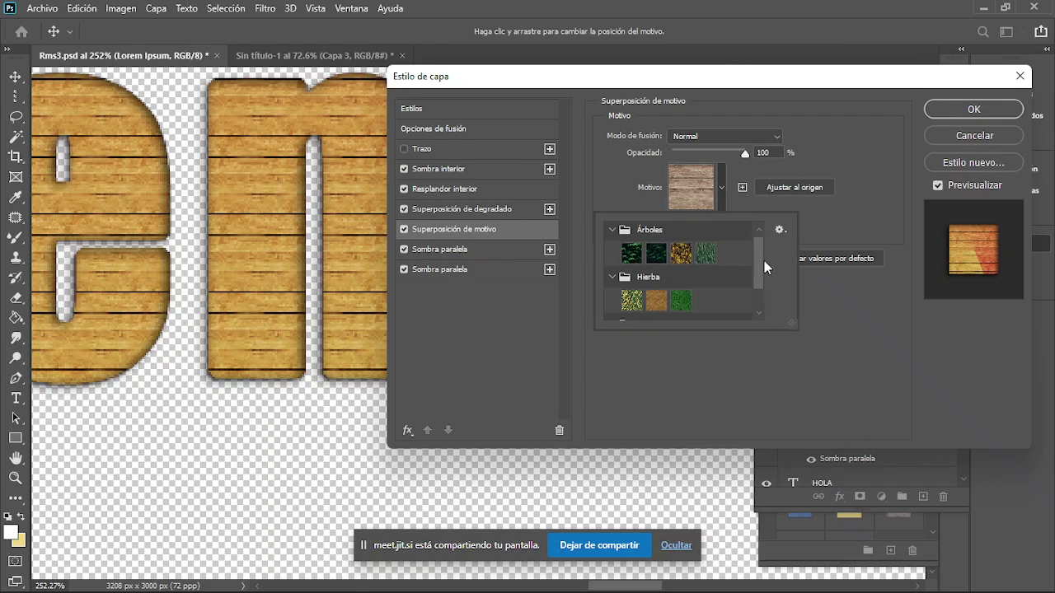
left_click(780, 230)
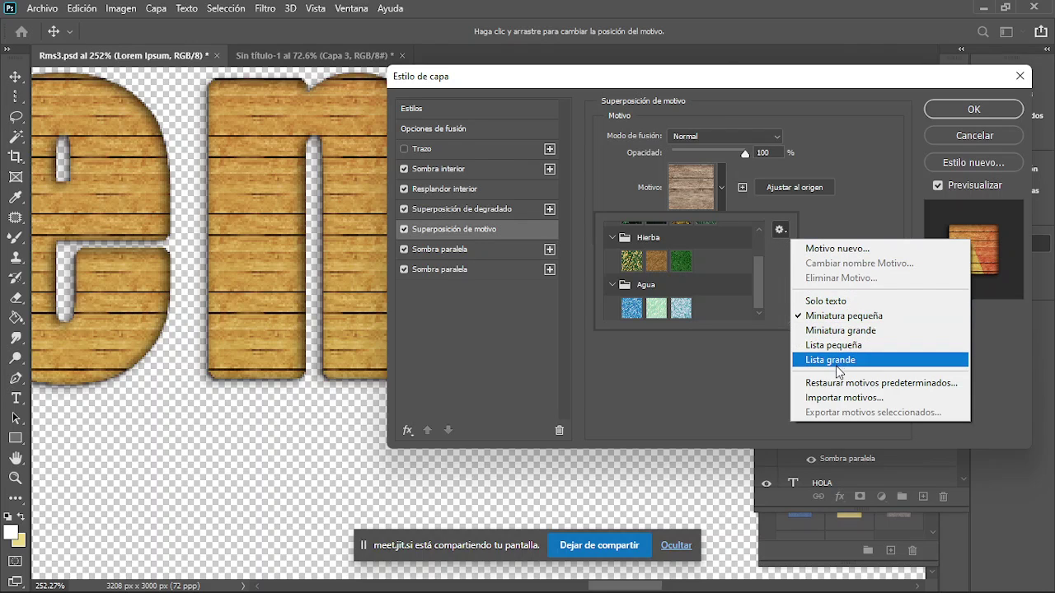
left_click(834, 360)
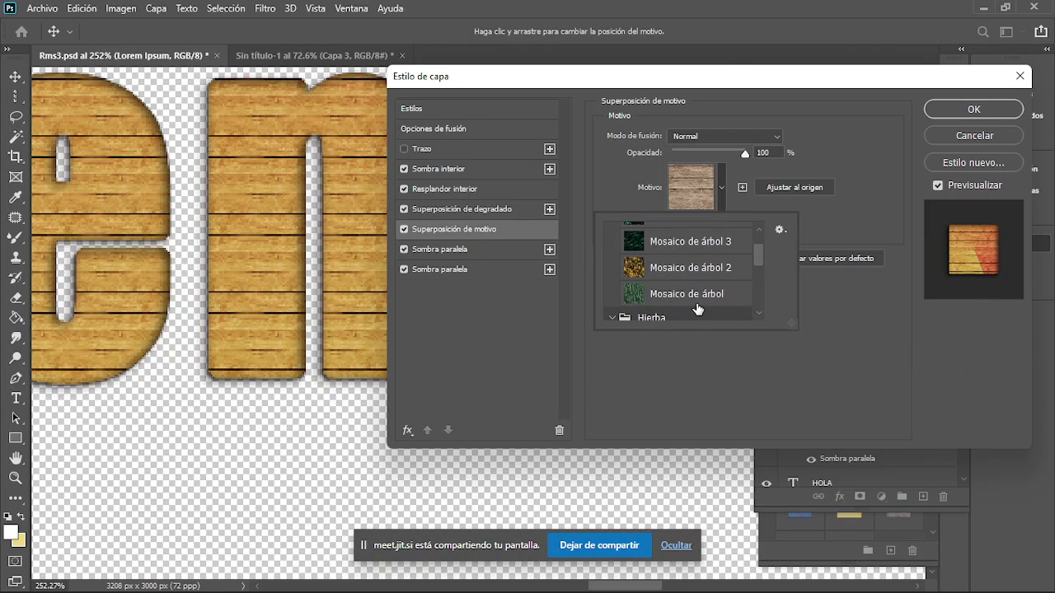
left_click_drag(791, 325, 798, 426)
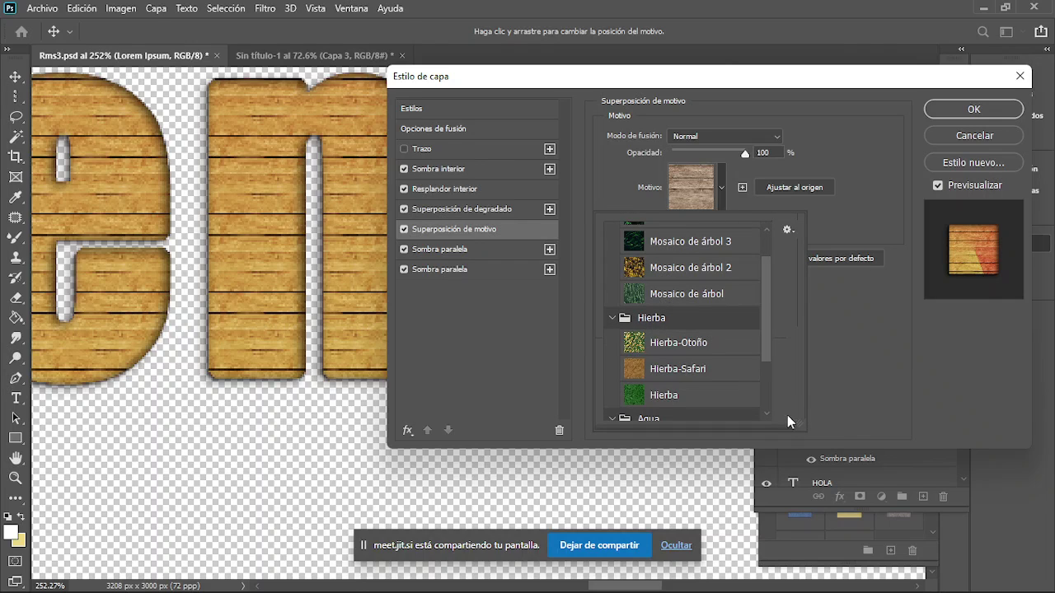
mouse_move(765, 319)
left_mouse_down()
mouse_move(766, 385)
mouse_move(771, 241)
left_mouse_up()
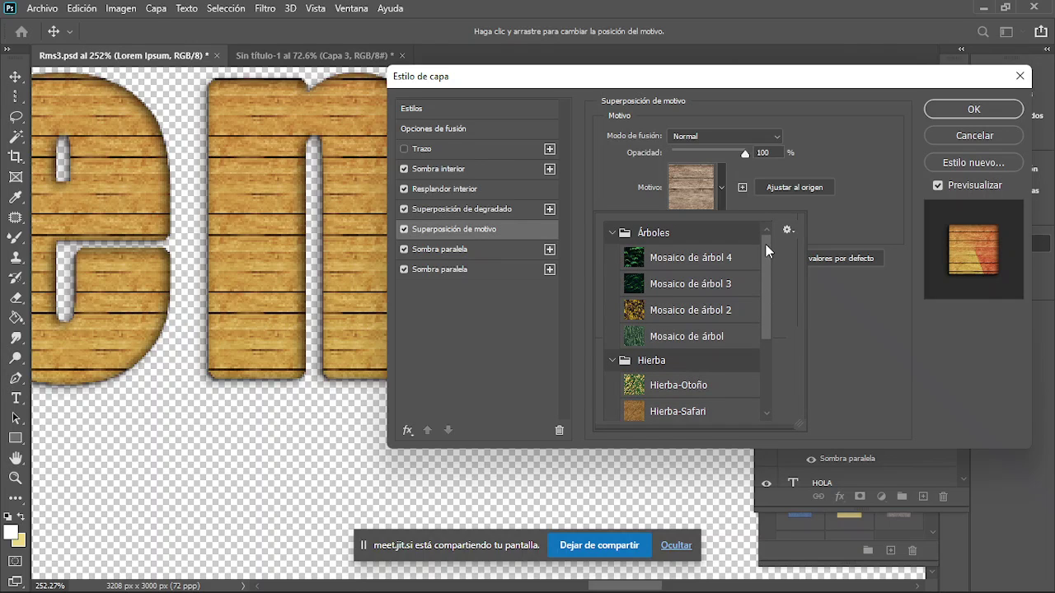
Step: Save the wood texture as a new pattern 'madera' and use it for the overlay
left_click(789, 230)
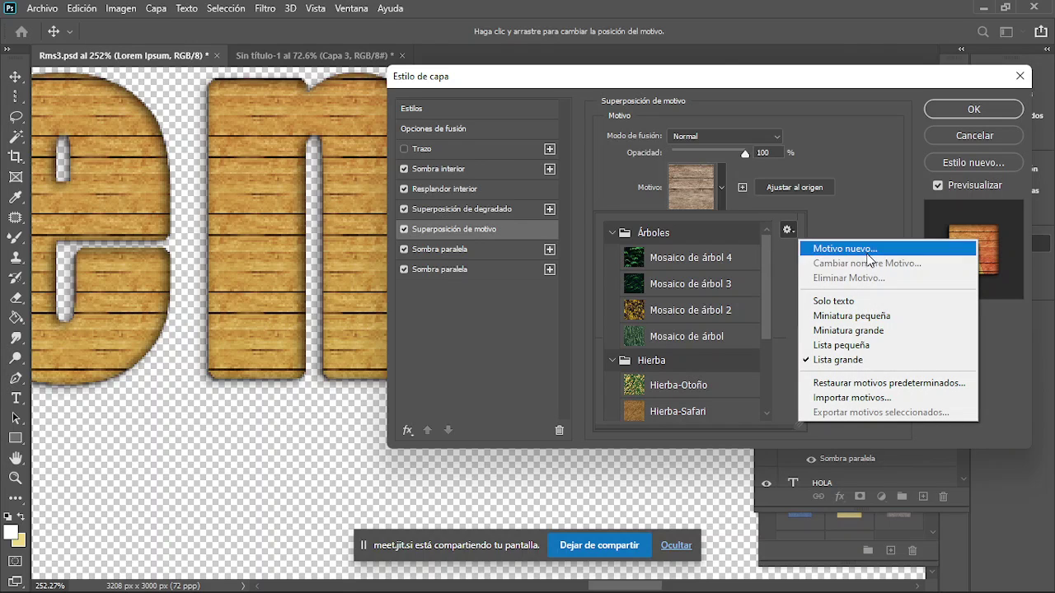
left_click(853, 256)
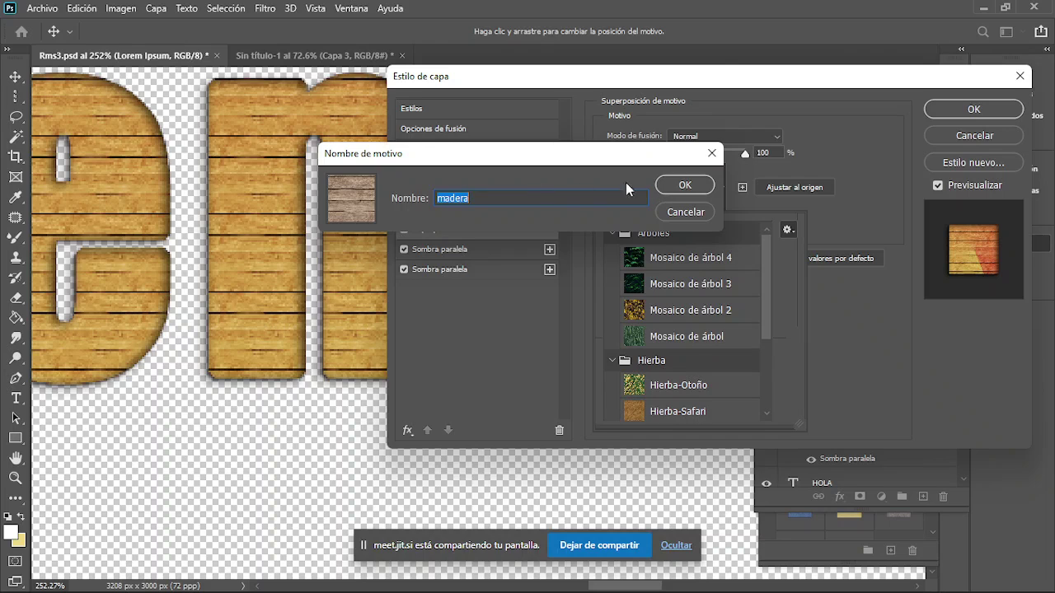
left_click(684, 185)
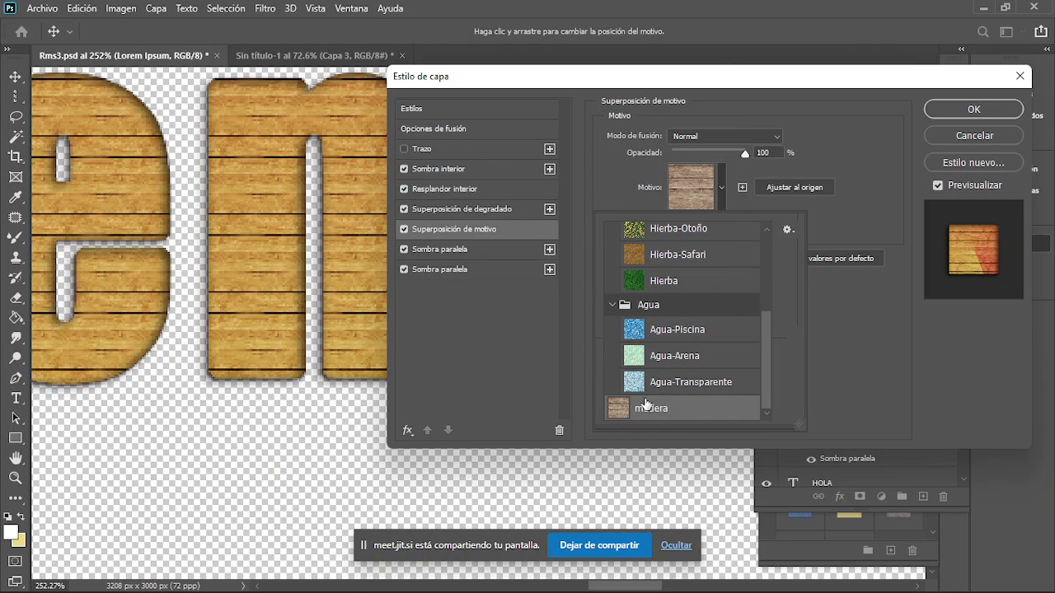
double_click(615, 408)
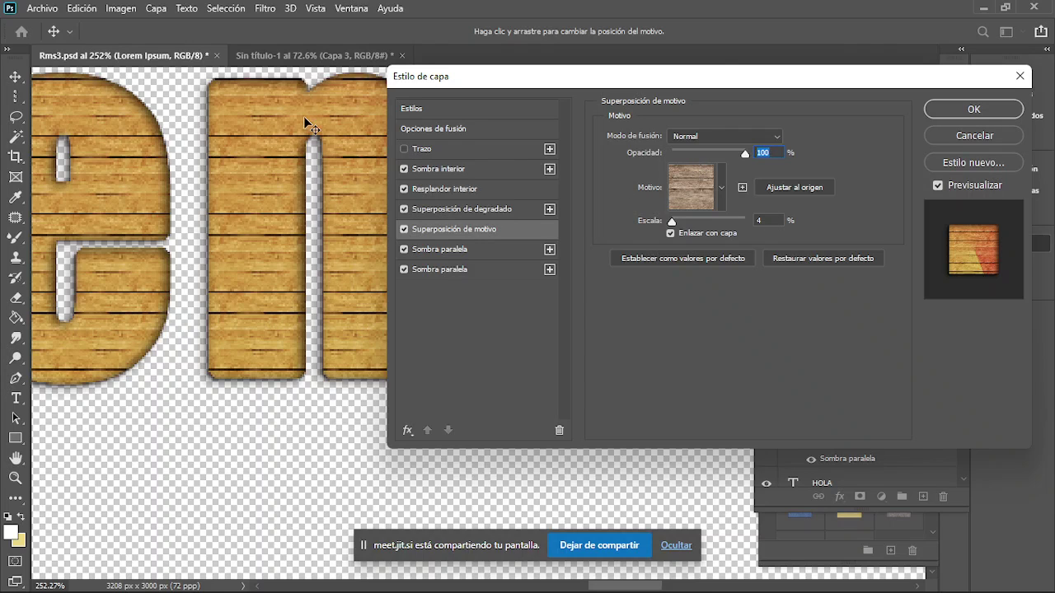
left_click(721, 185)
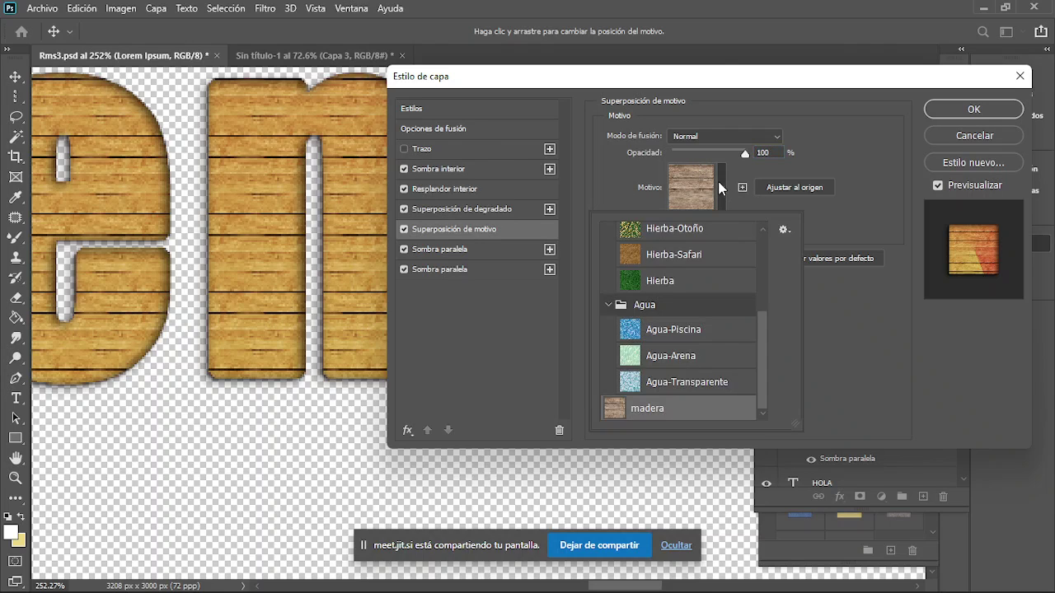
mouse_move(762, 341)
left_mouse_down()
mouse_move(766, 234)
mouse_move(755, 378)
left_mouse_up()
Step: Compare both drop shadows by toggling them off and on, then apply the layer style
left_click(439, 256)
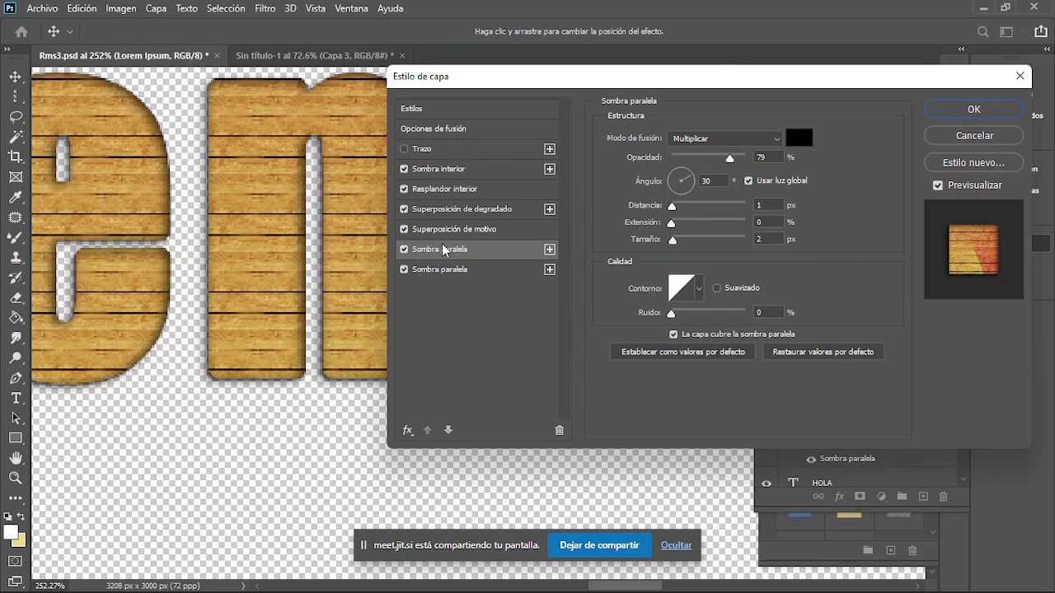
left_click(404, 250)
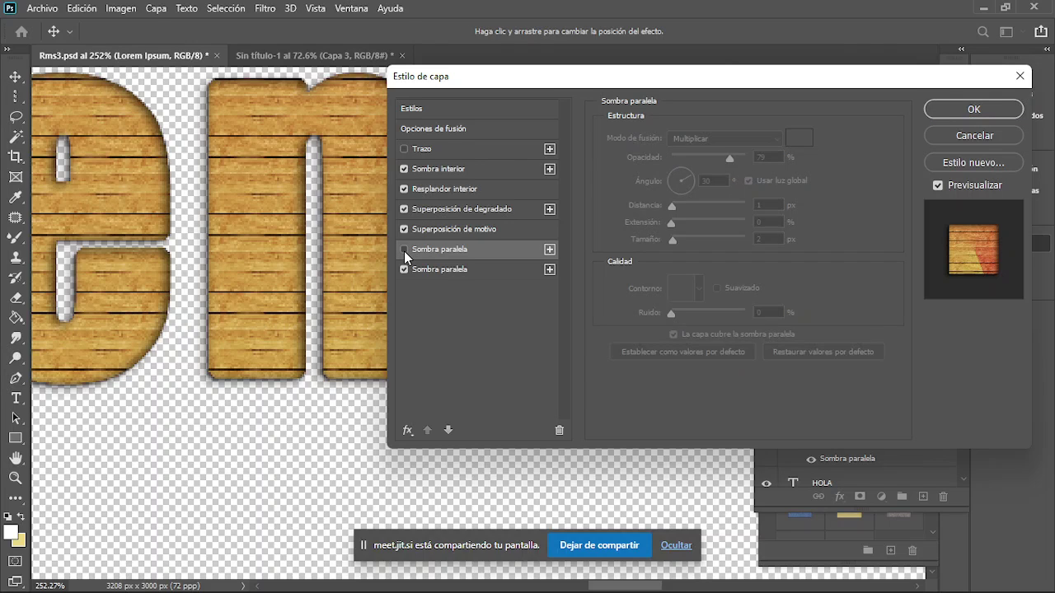
left_click(404, 250)
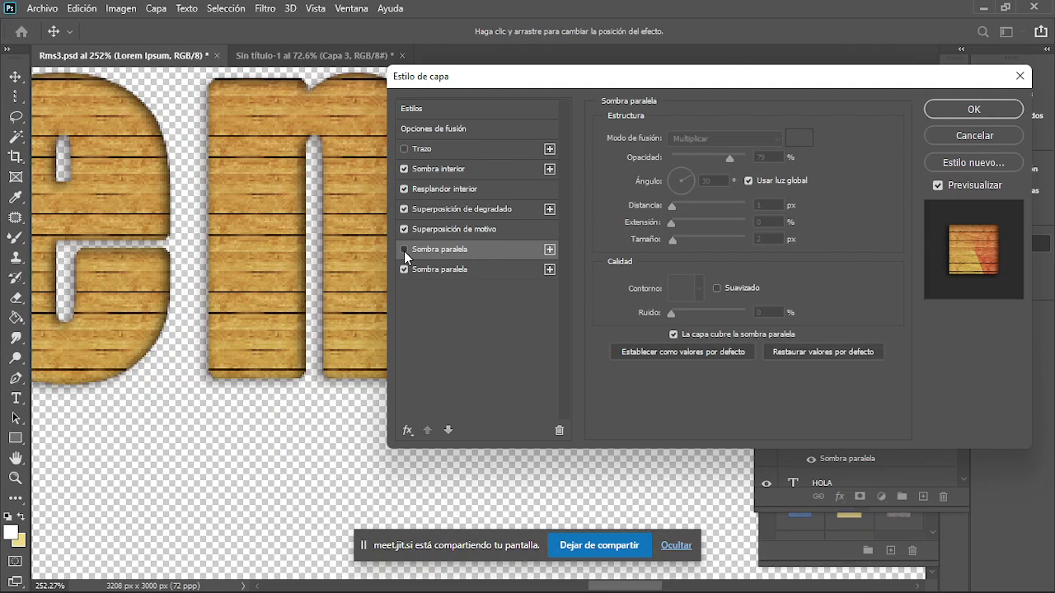
left_click(460, 272)
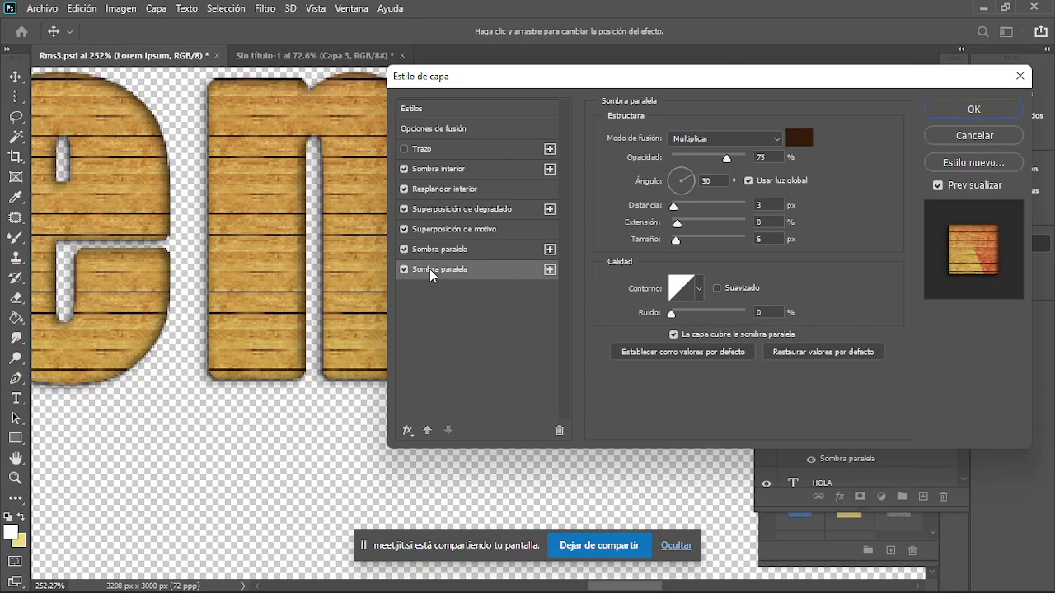
left_click(404, 270)
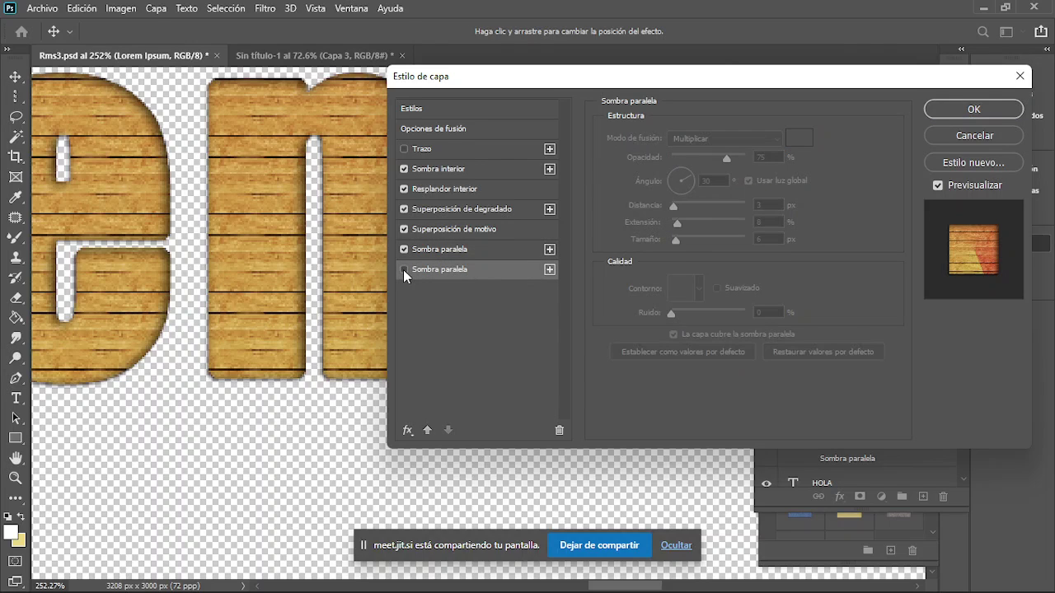
left_click(404, 270)
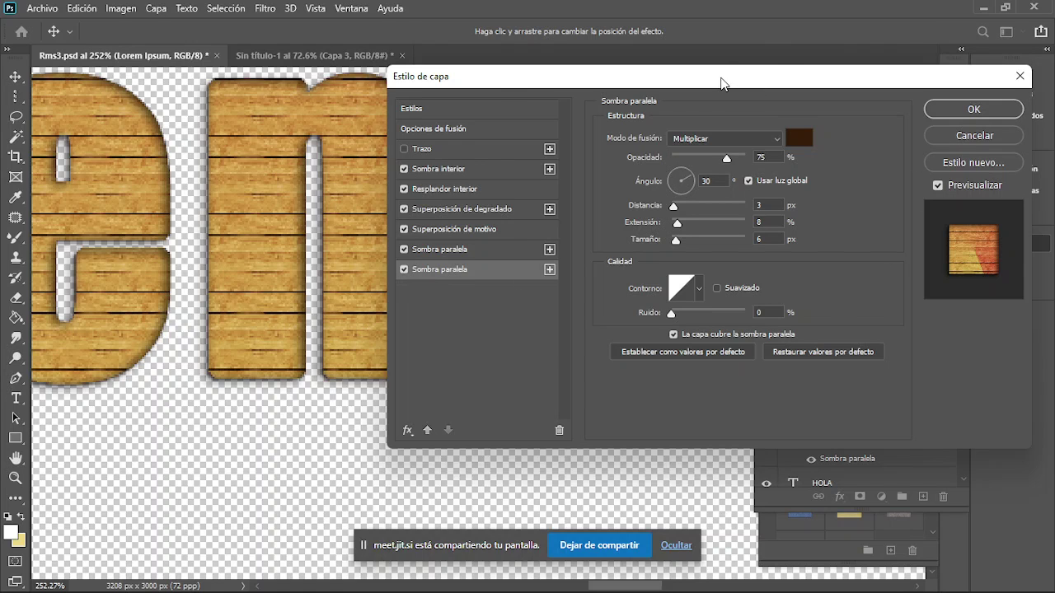
left_click_drag(722, 83, 419, 156)
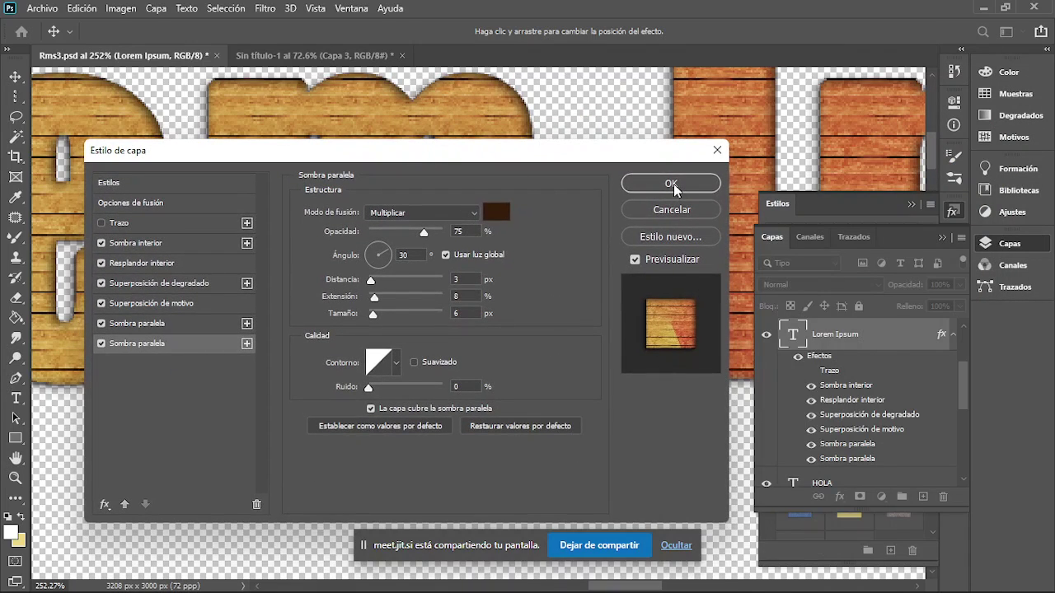
left_click(672, 183)
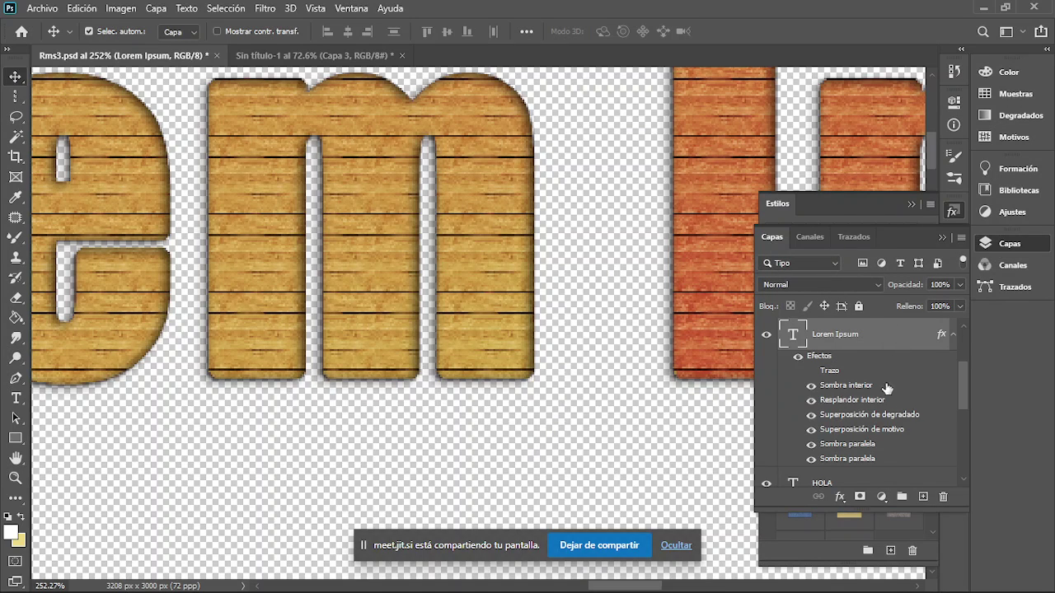
Step: Apply a brown wood style, then the pale stone style, to the title from the Styles panel
left_click(833, 213)
left_click(871, 230)
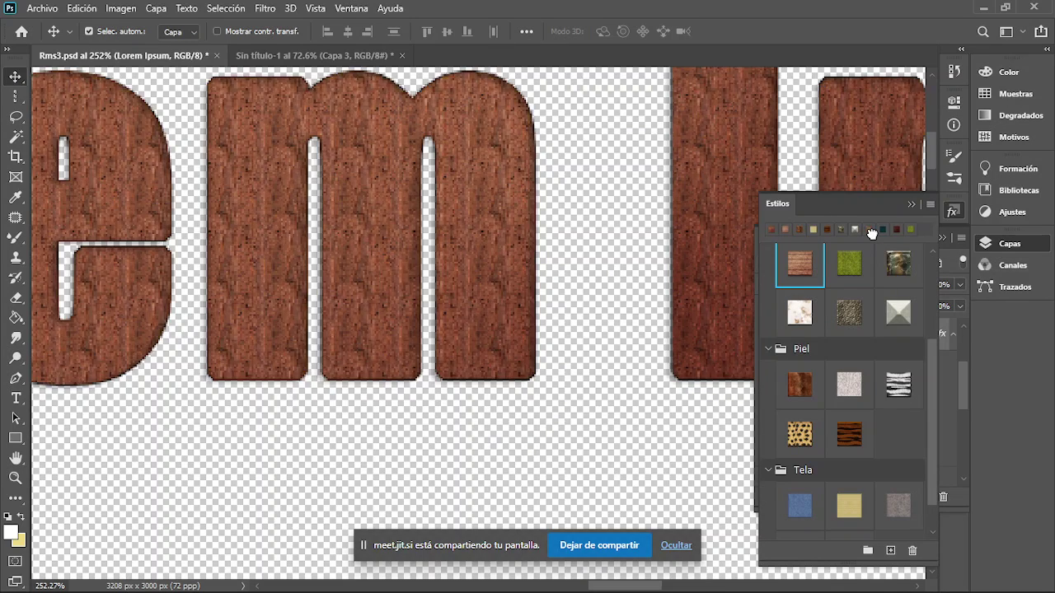
left_click(856, 230)
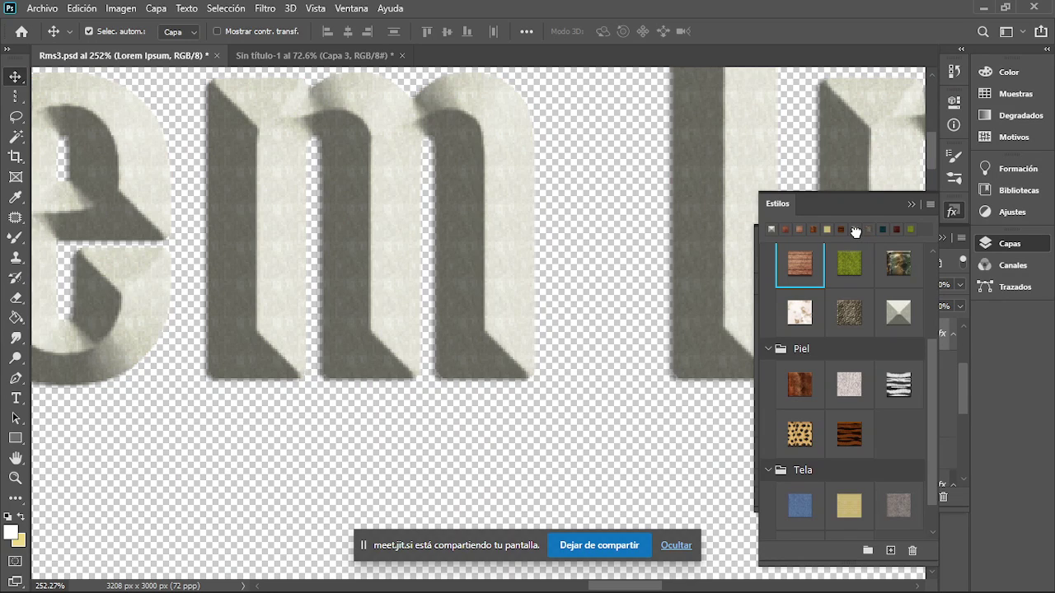
scroll(582, 248, "down", 5)
scroll(583, 248, "down", 2)
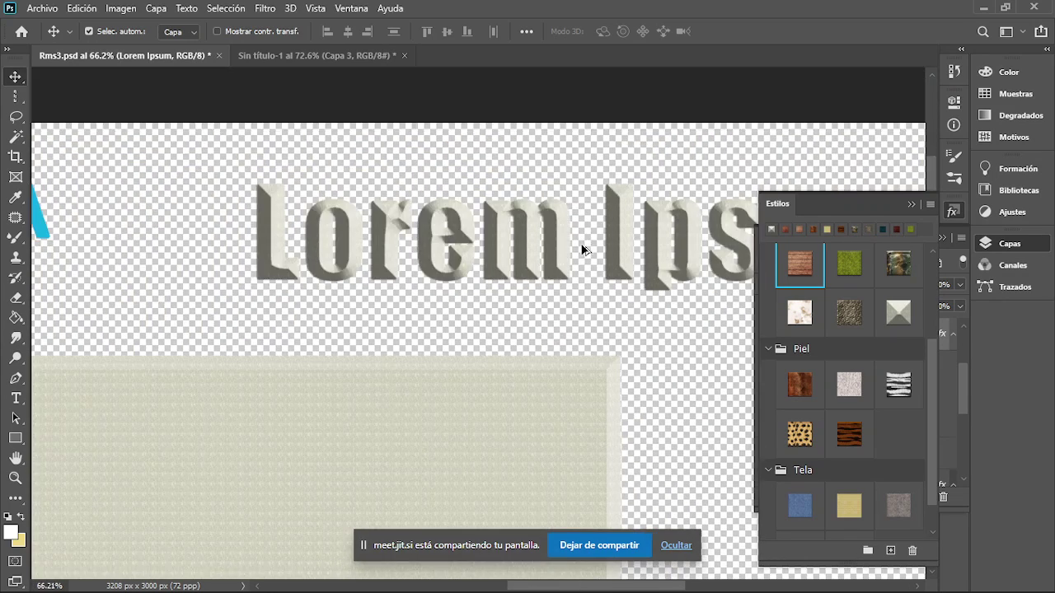
scroll(582, 248, "down", 2)
Step: Reposition the Lorem Ipsum title and nudge it slightly right beside HOLA
mouse_move(613, 245)
left_mouse_down()
mouse_move(532, 284)
mouse_move(520, 262)
left_mouse_up()
scroll(520, 262, "up", 2)
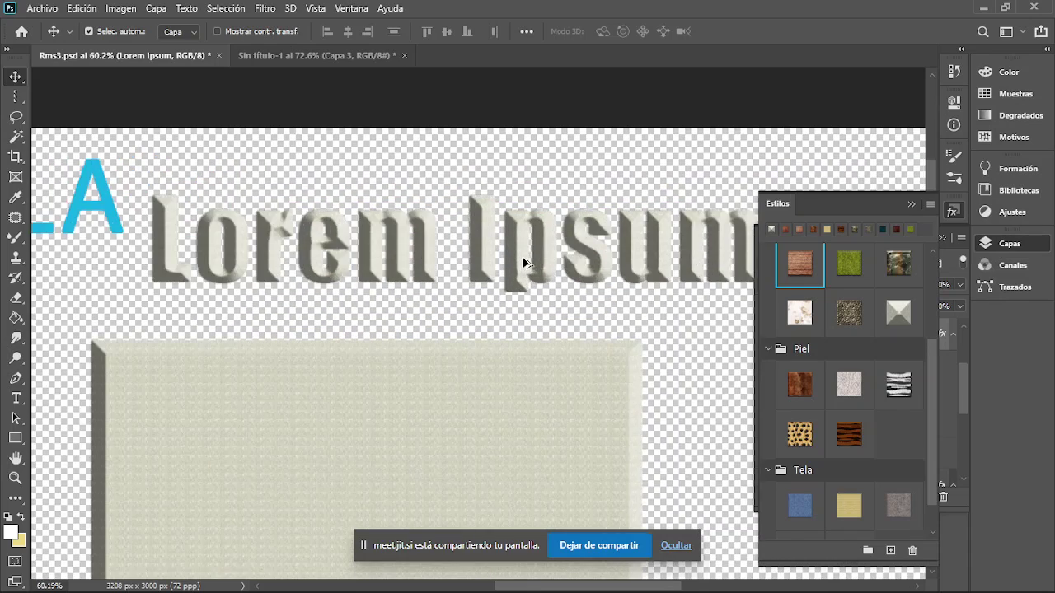
scroll(520, 262, "up", 3)
scroll(521, 262, "up", 3)
scroll(522, 261, "up", 2)
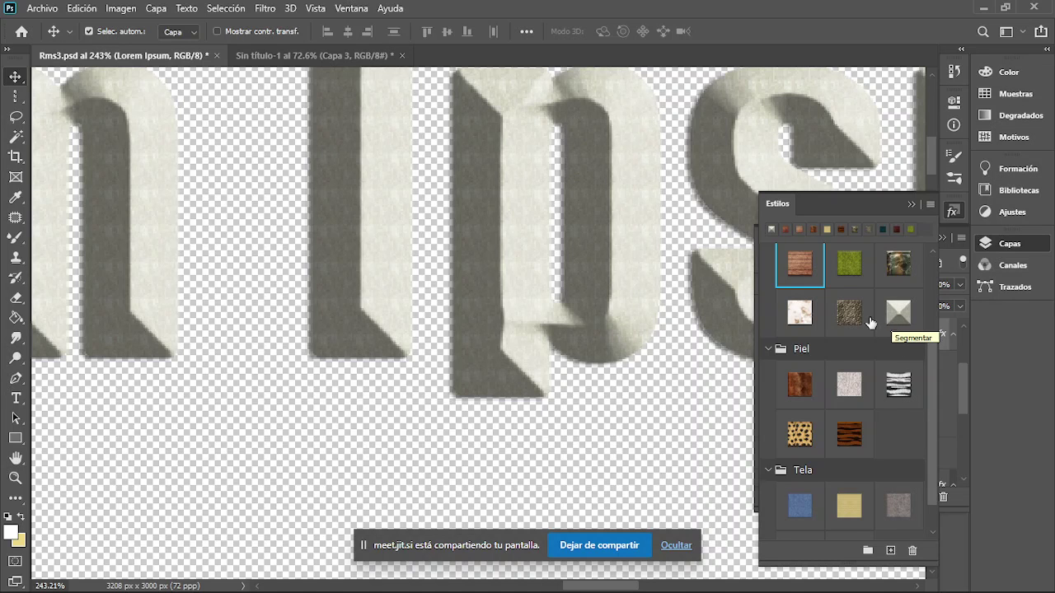
scroll(379, 279, "down", 3)
scroll(379, 278, "down", 2)
scroll(379, 279, "down", 2)
scroll(379, 279, "down", 2)
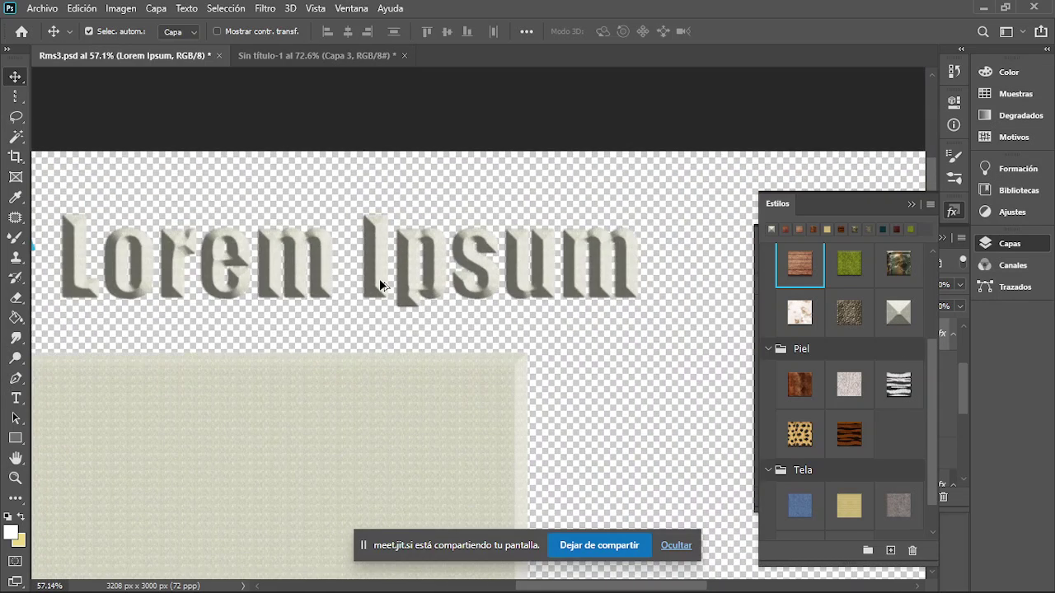
scroll(379, 279, "down", 2)
scroll(380, 278, "down", 1)
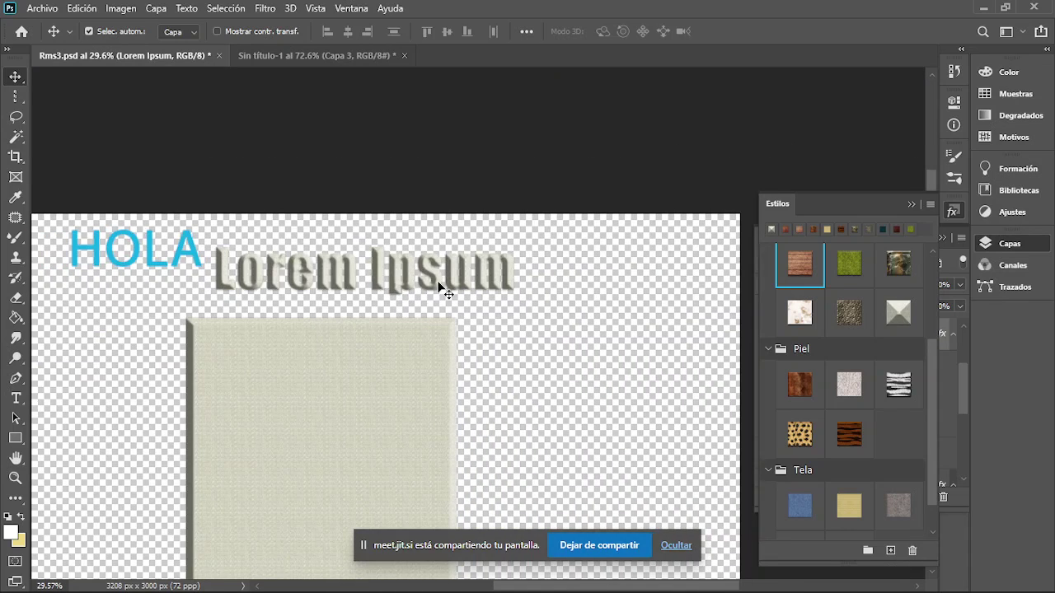
left_click_drag(437, 282, 487, 288)
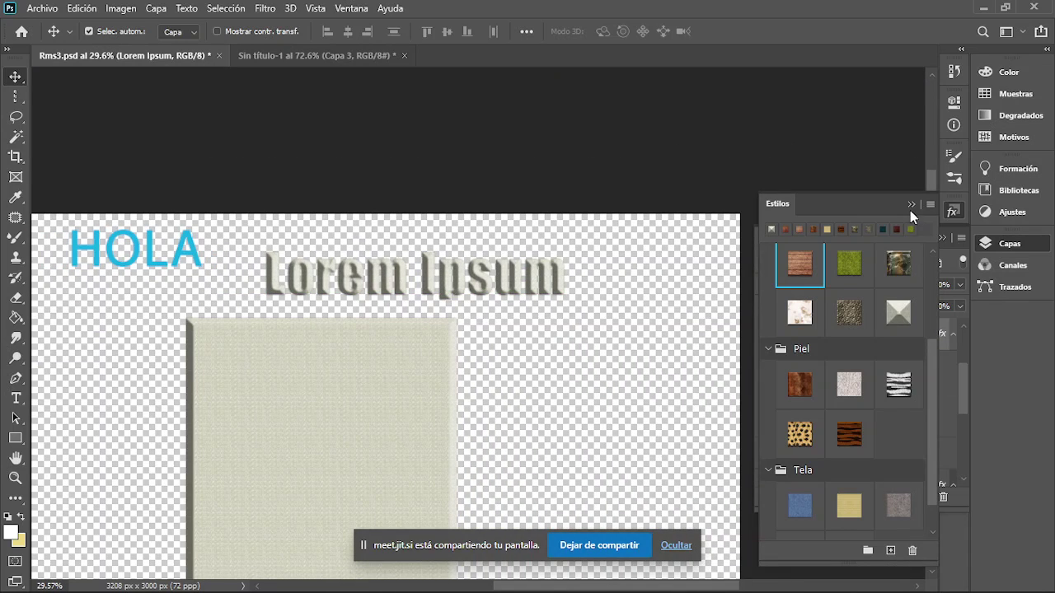
Step: Add a new layer, Capa 4, below Lorem Ipsum and above HOLA
left_click(910, 206)
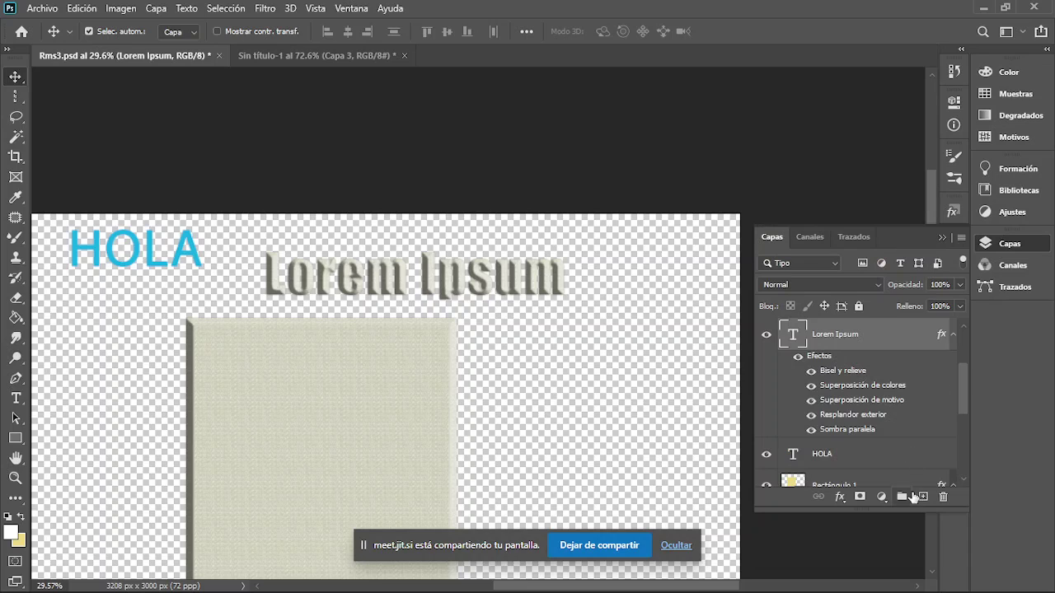
left_click(924, 497)
left_click_drag(833, 337, 836, 464)
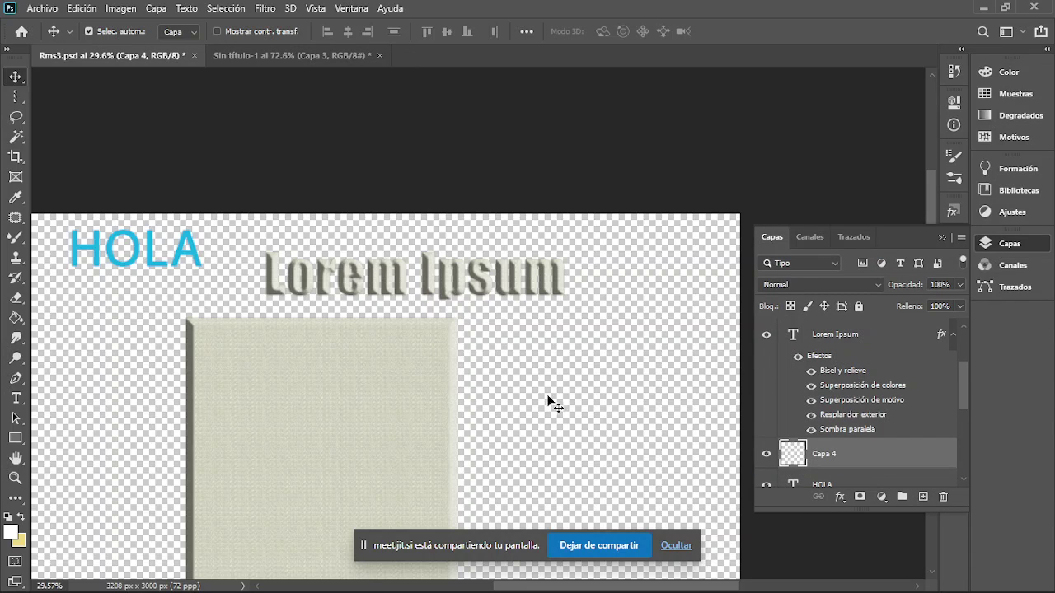
Step: Fill Capa 4 with dark red-brown #140c0c using the Paint Bucket
left_click(10, 533)
left_click(699, 370)
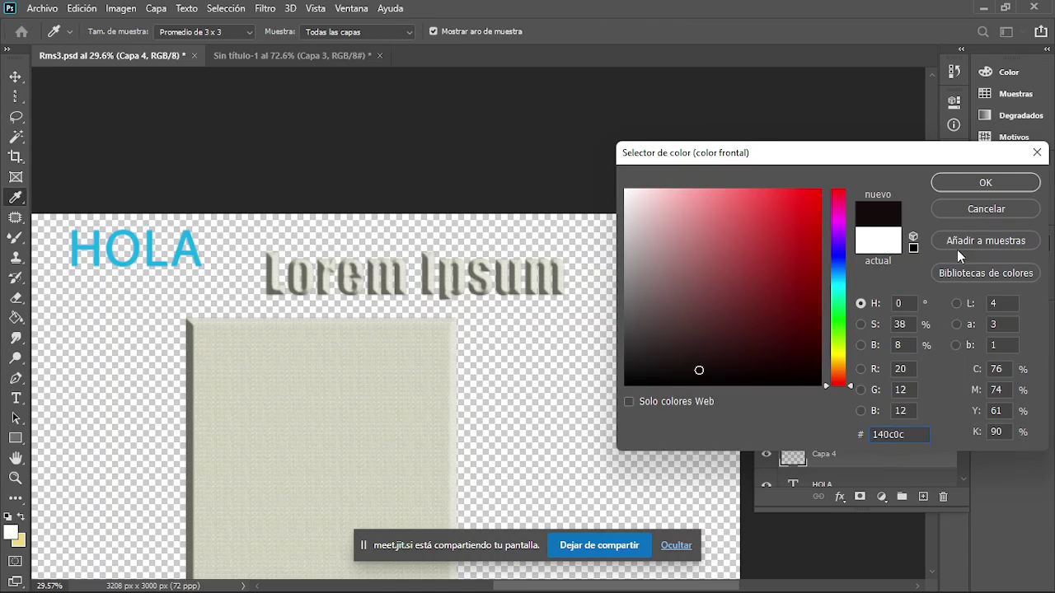
left_click(982, 184)
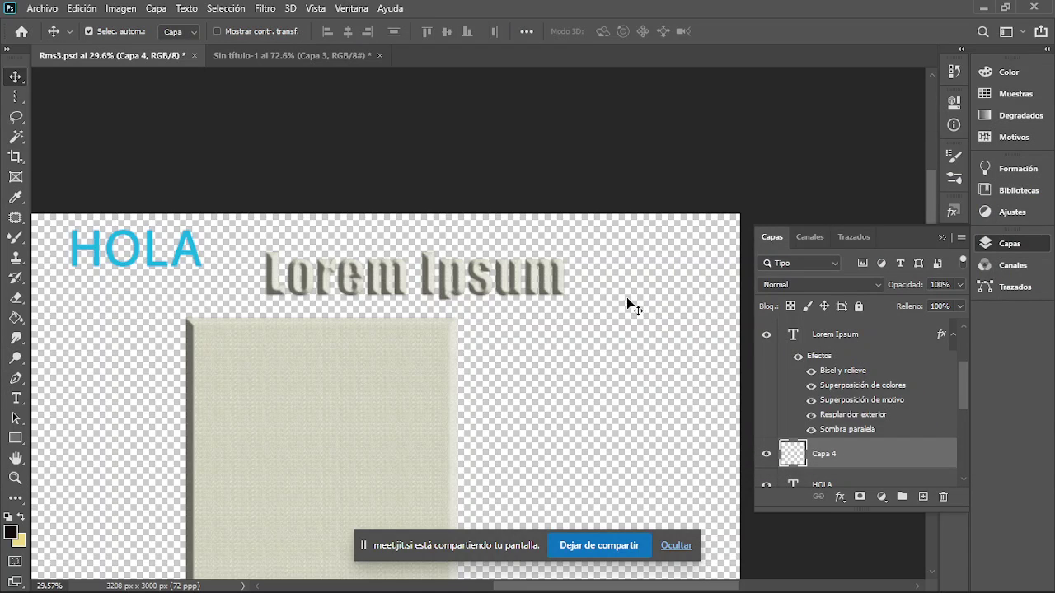
left_click(16, 318)
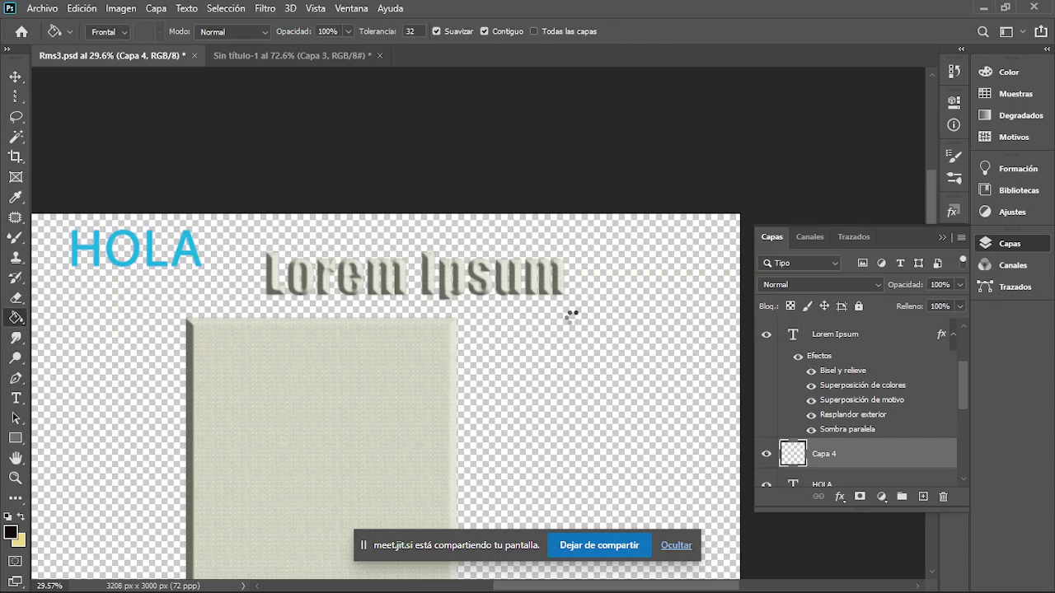
left_click(572, 316)
scroll(301, 306, "up", 1)
scroll(303, 260, "up", 2)
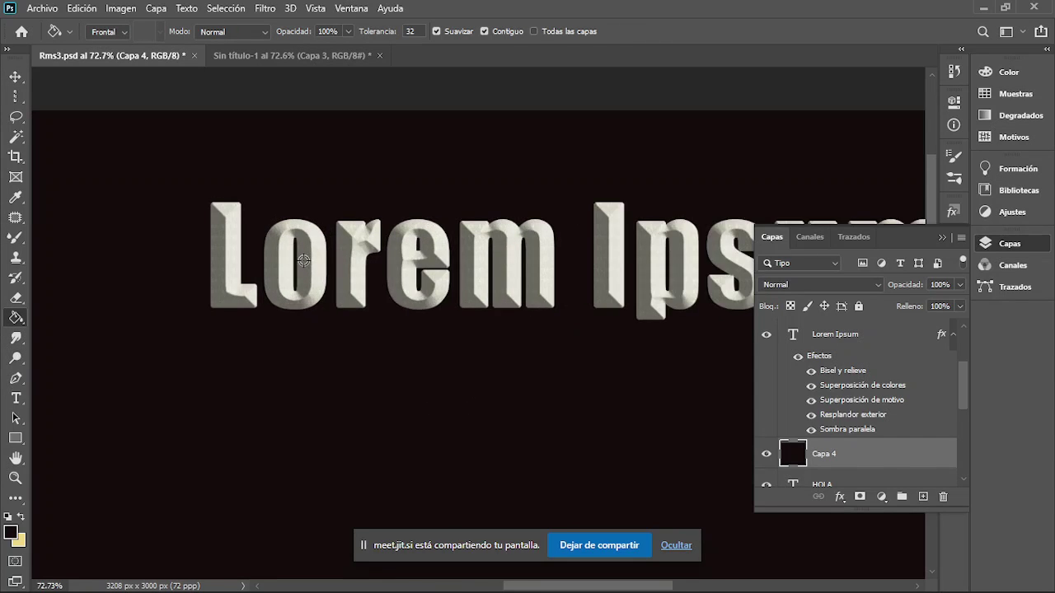
scroll(303, 261, "up", 2)
scroll(305, 399, "up", 1)
scroll(362, 270, "down", 1)
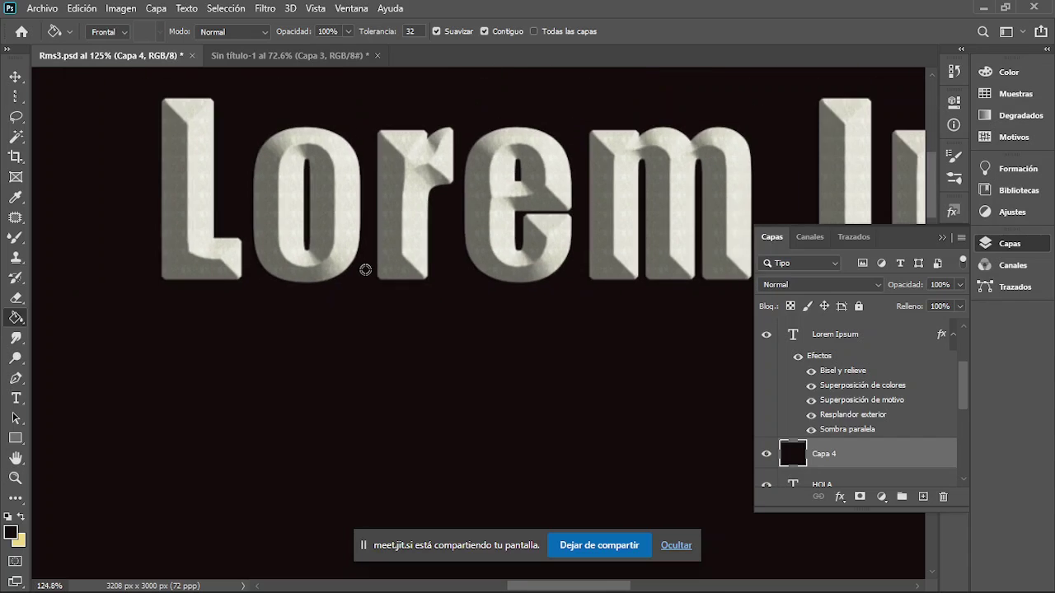
scroll(365, 269, "down", 1)
scroll(363, 267, "down", 1)
scroll(362, 268, "down", 1)
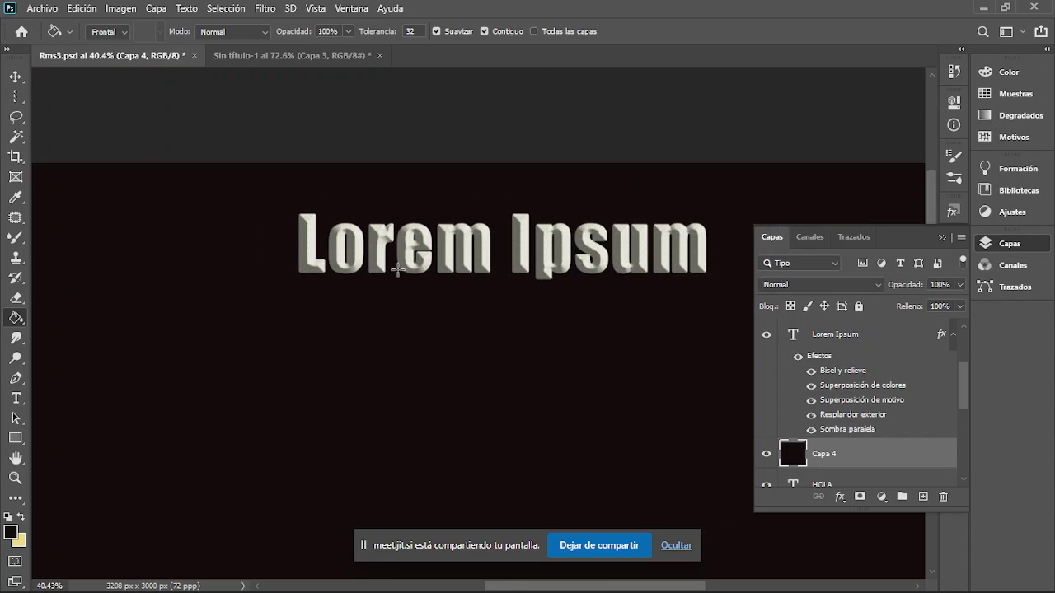
Step: Show the Flash figurine layer Capa 2 and move the figure up and left
scroll(821, 371, "down", 2)
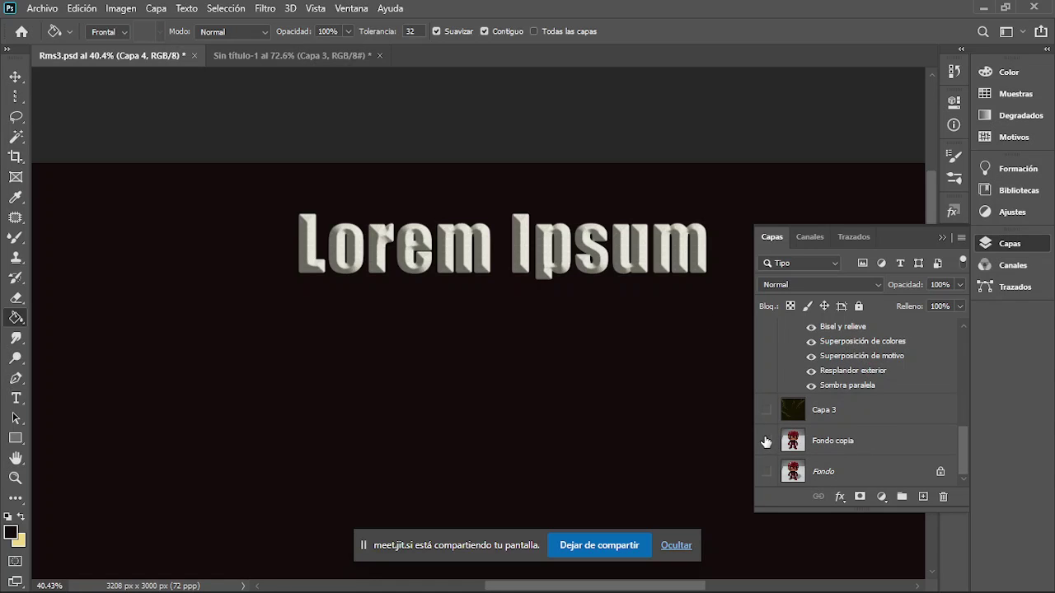
scroll(824, 445, "up", 2)
scroll(832, 446, "up", 3)
left_click(766, 378)
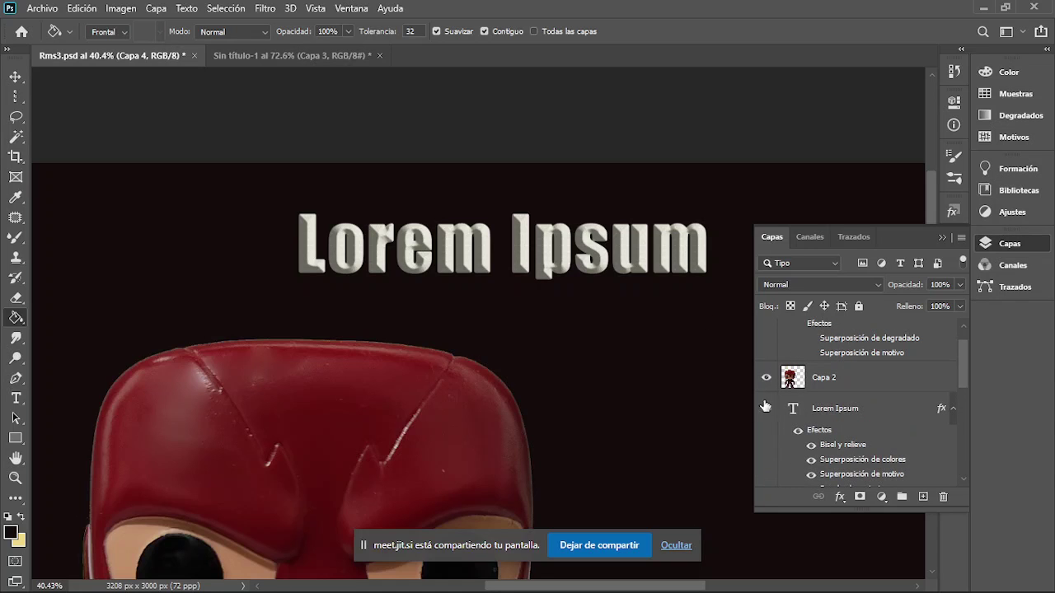
scroll(788, 365, "down", 5)
scroll(608, 306, "down", 3)
scroll(607, 306, "down", 3)
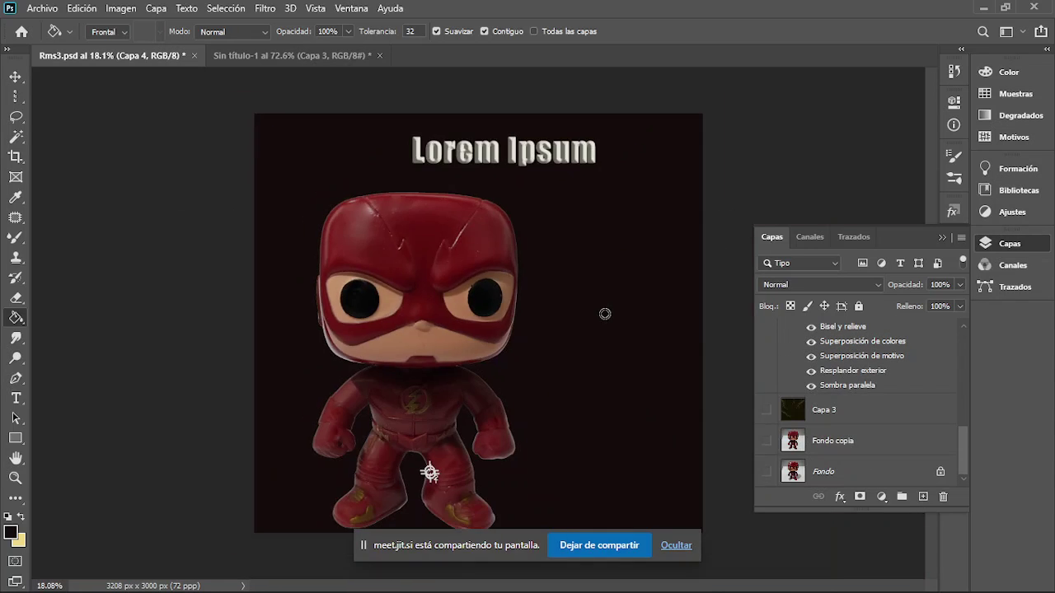
key("v")
left_click_drag(464, 322, 416, 305)
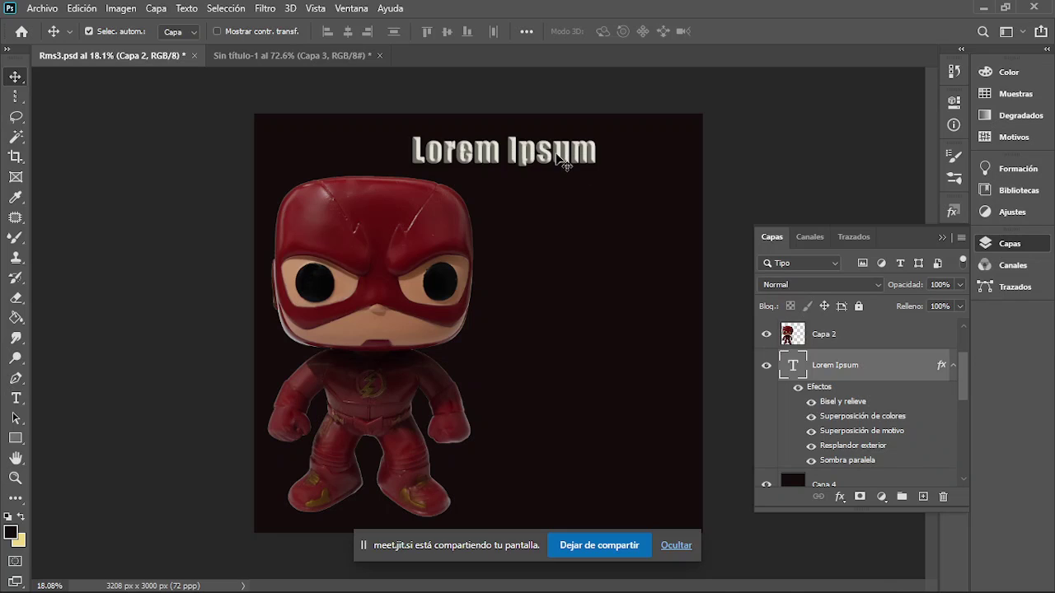
Step: Move the Lorem Ipsum title beside the figurine at mid-right height
left_click(565, 157)
left_click_drag(550, 156, 622, 368)
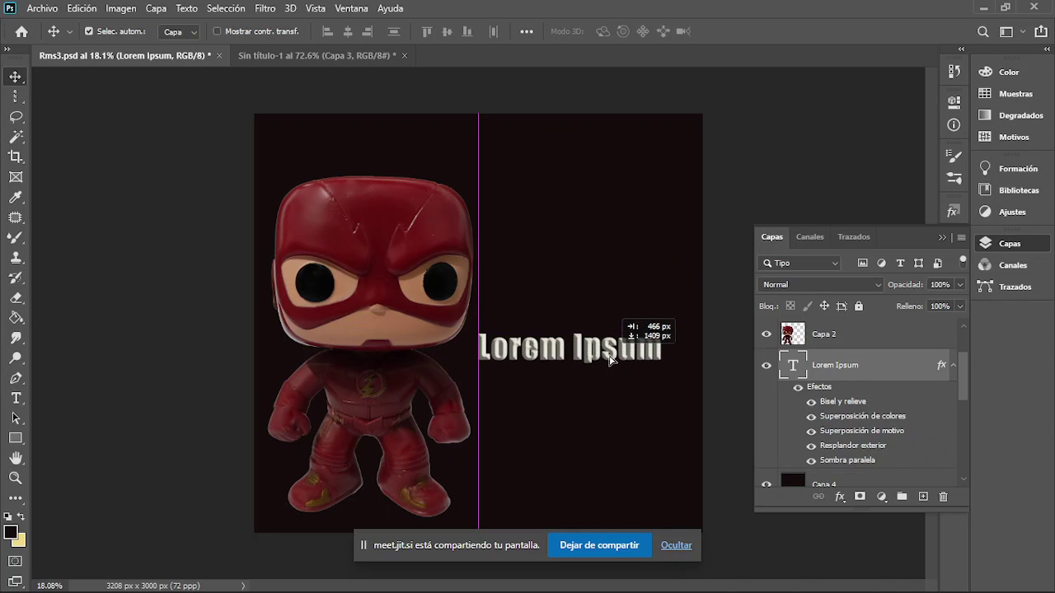
left_click(733, 338)
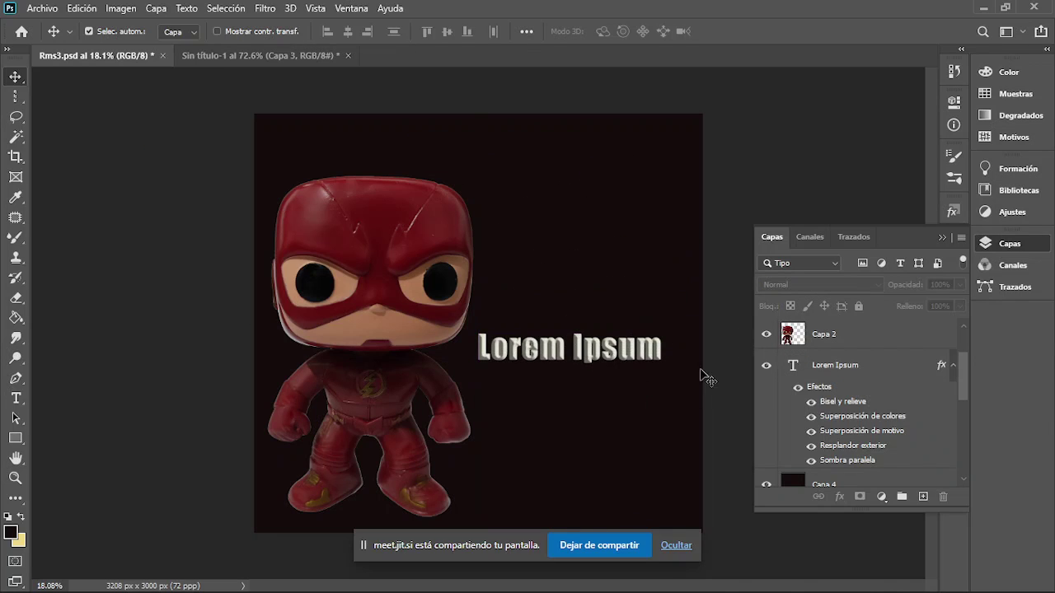
scroll(630, 426, "up", 1)
scroll(828, 389, "down", 3)
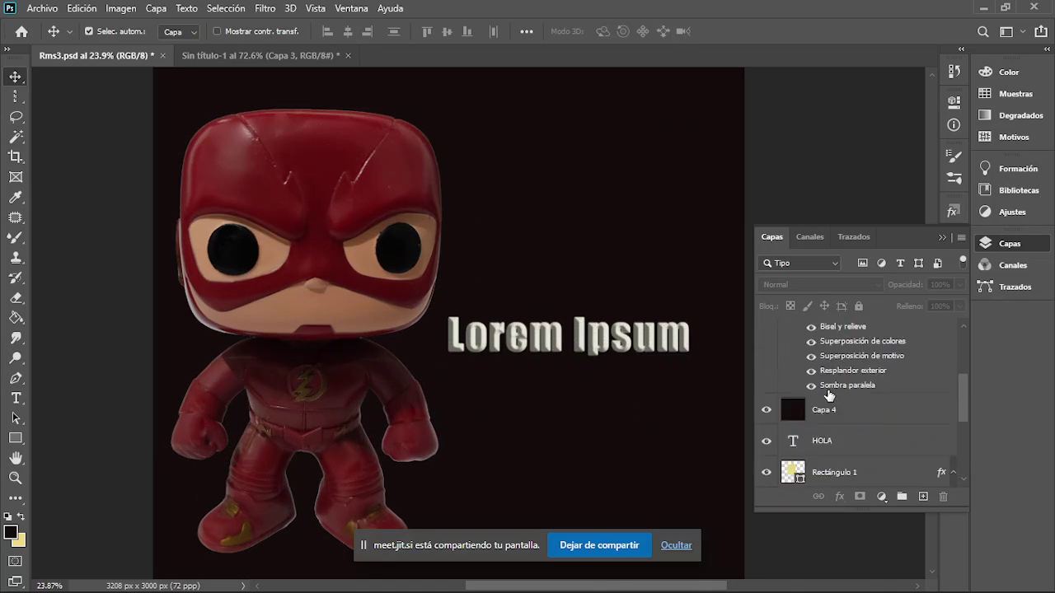
scroll(829, 391, "up", 3)
scroll(827, 401, "down", 3)
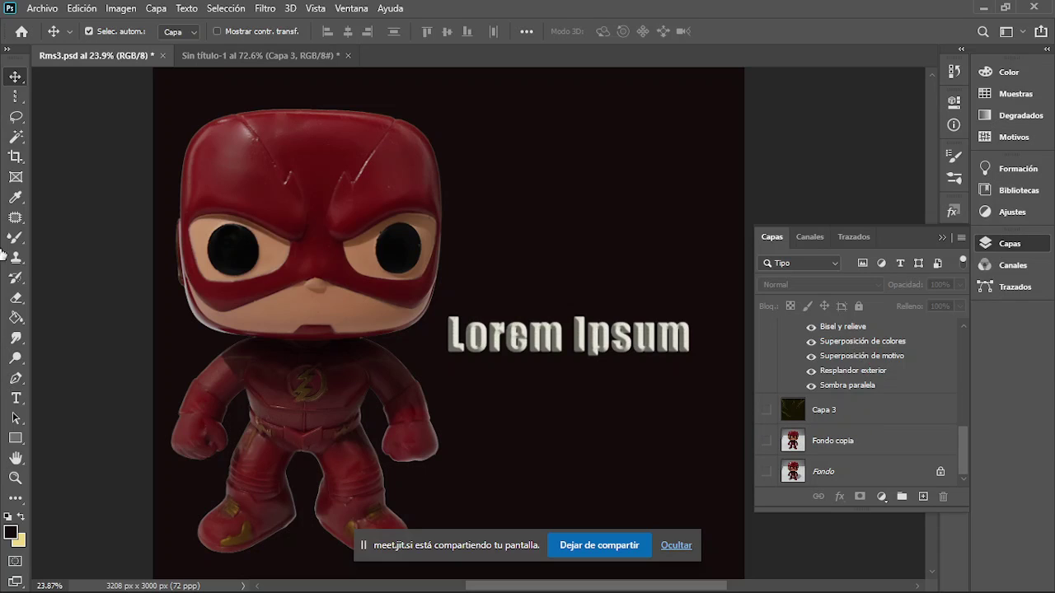
scroll(824, 377, "up", 5)
Step: Add a new empty layer, Capa 5, above Capa 4
scroll(833, 384, "down", 2)
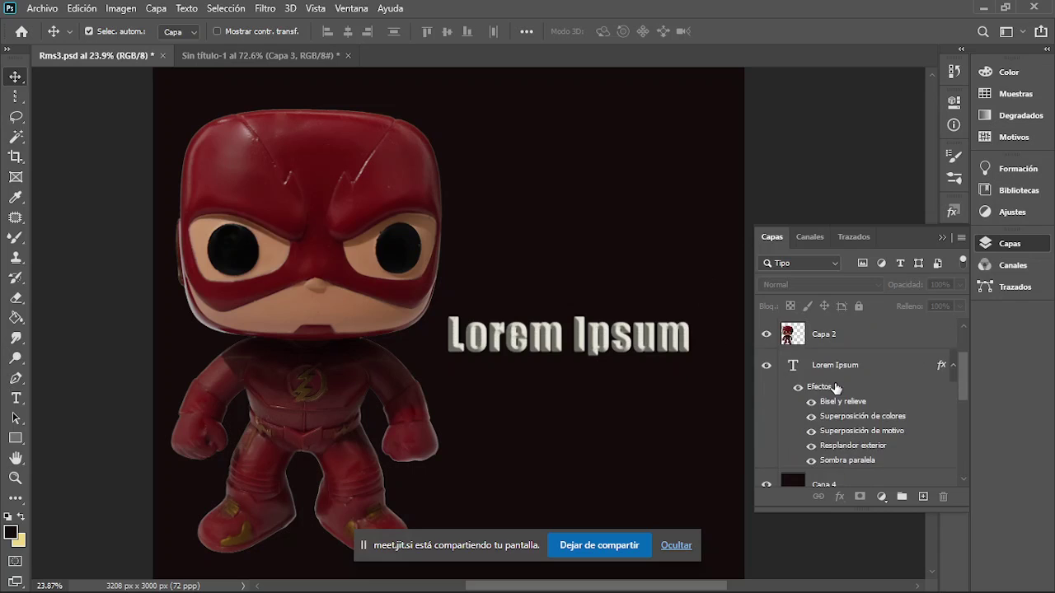
scroll(835, 389, "down", 2)
scroll(835, 388, "up", 3)
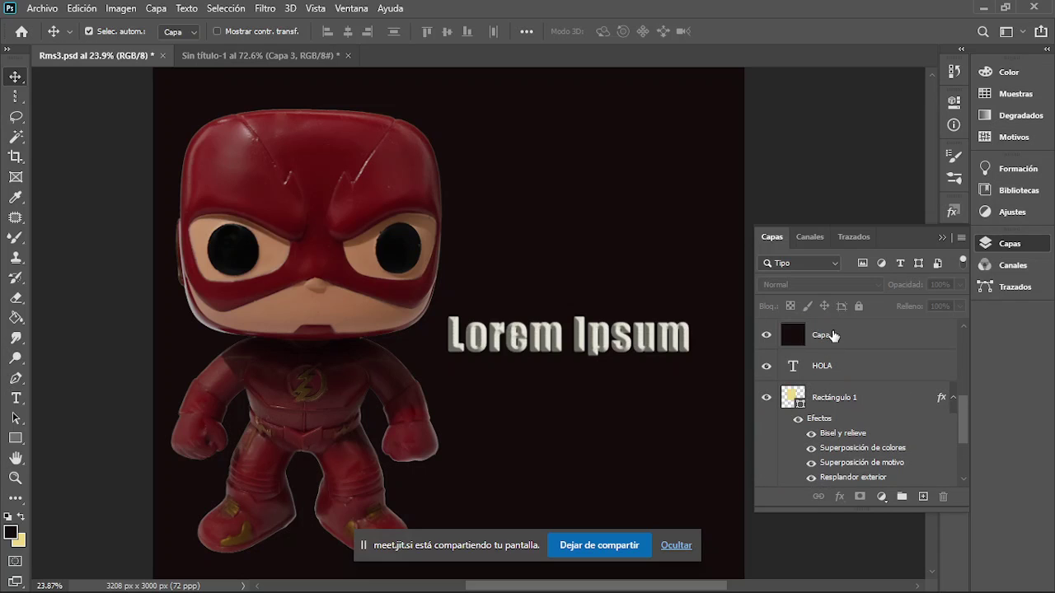
left_click(834, 336)
left_click(923, 497)
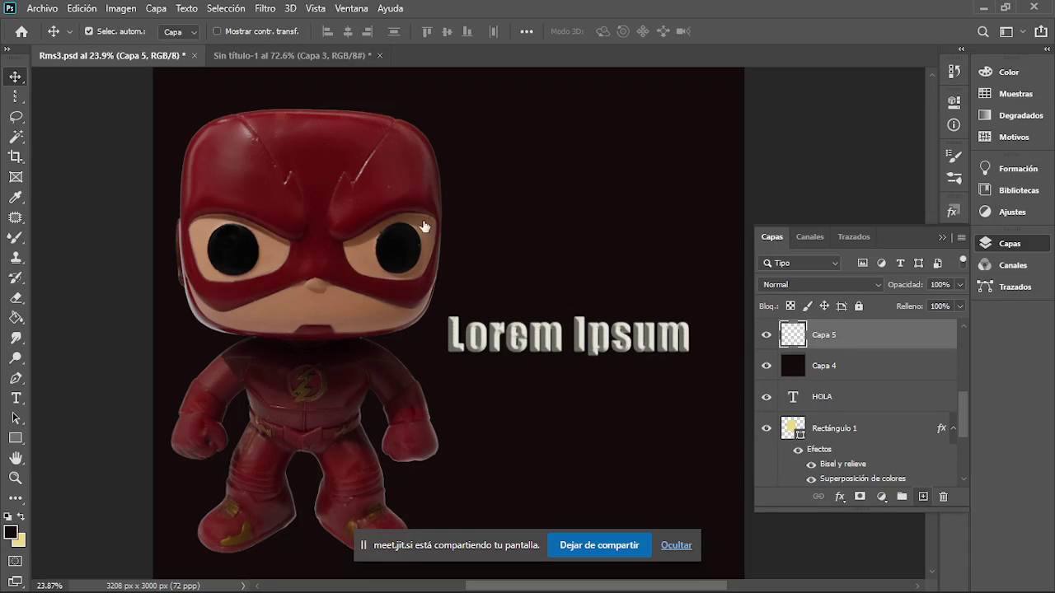
Step: Set the Mixer Brush painting colour to light orange #feb258
left_click(15, 238)
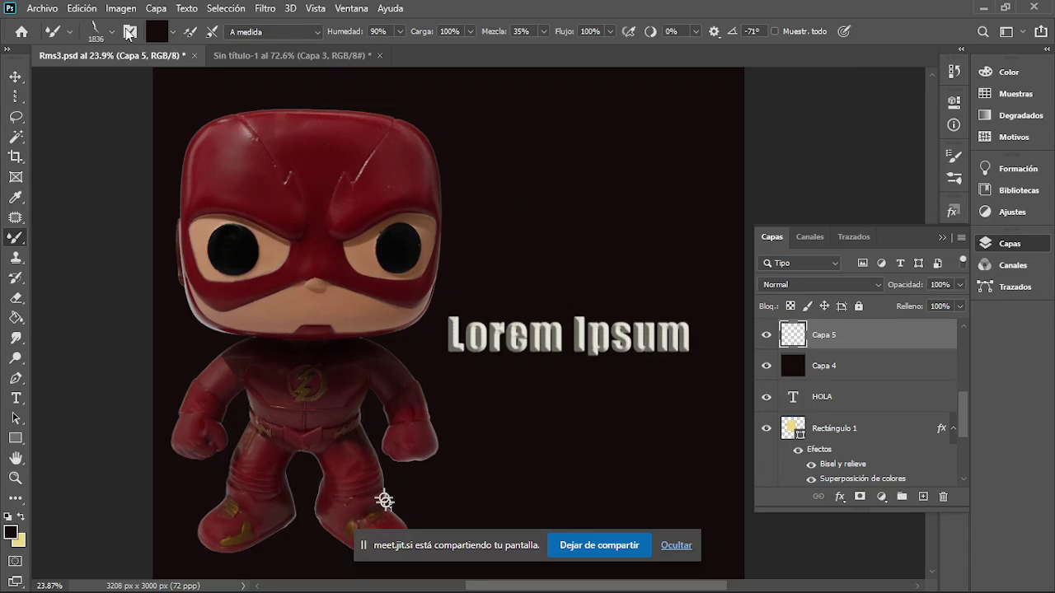
left_click(156, 31)
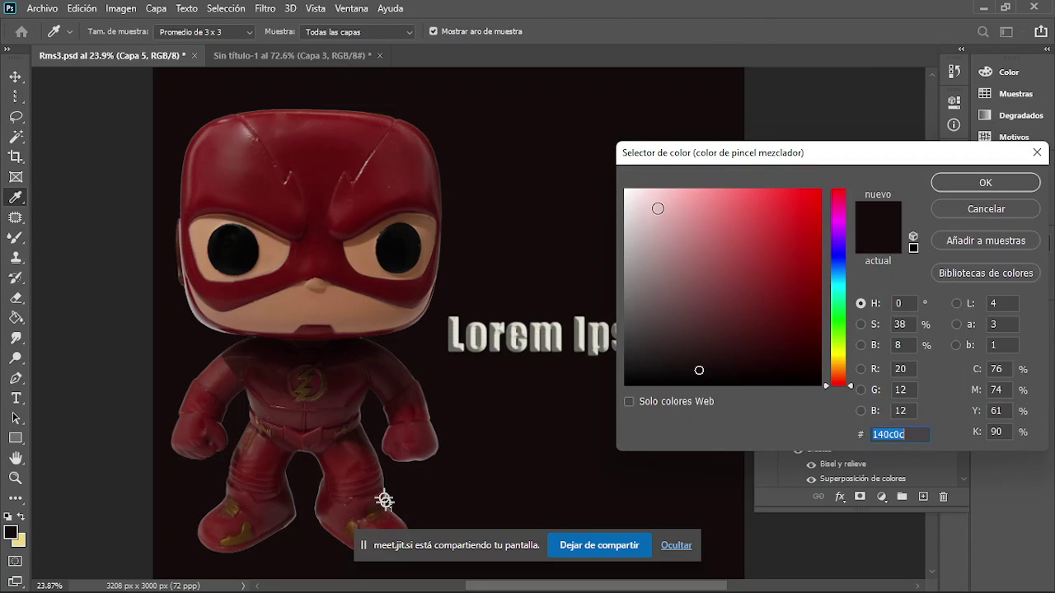
left_click(837, 346)
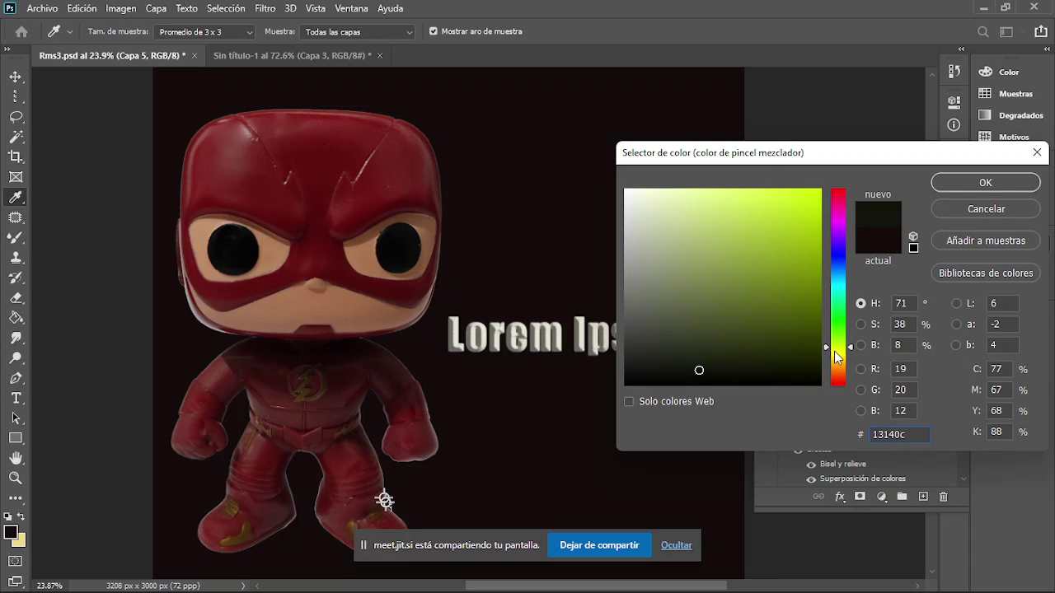
left_click_drag(834, 351, 834, 359)
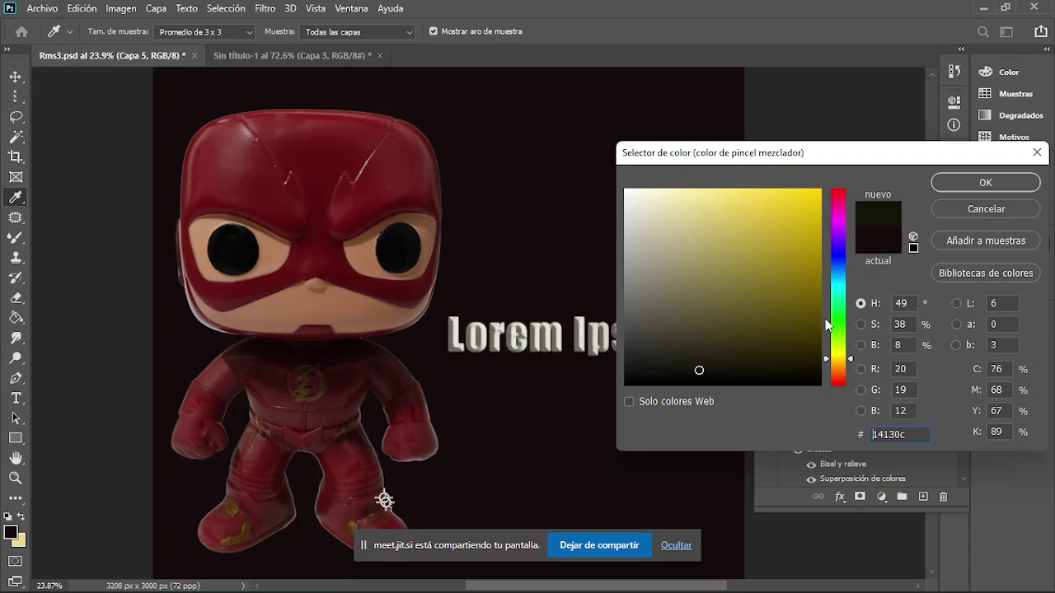
left_click(834, 368)
left_click_drag(794, 215, 758, 189)
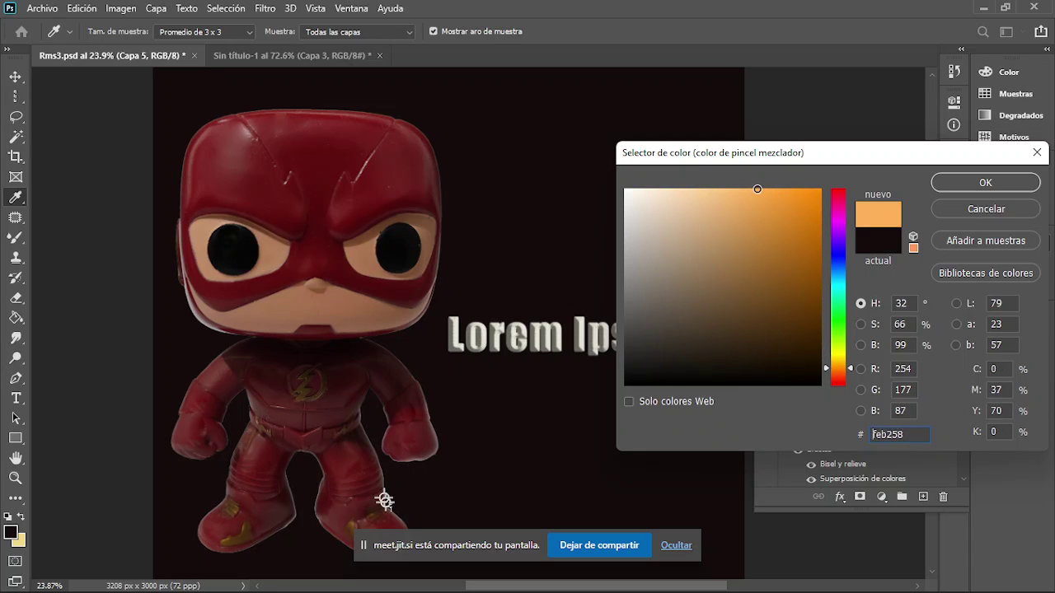
left_click(985, 183)
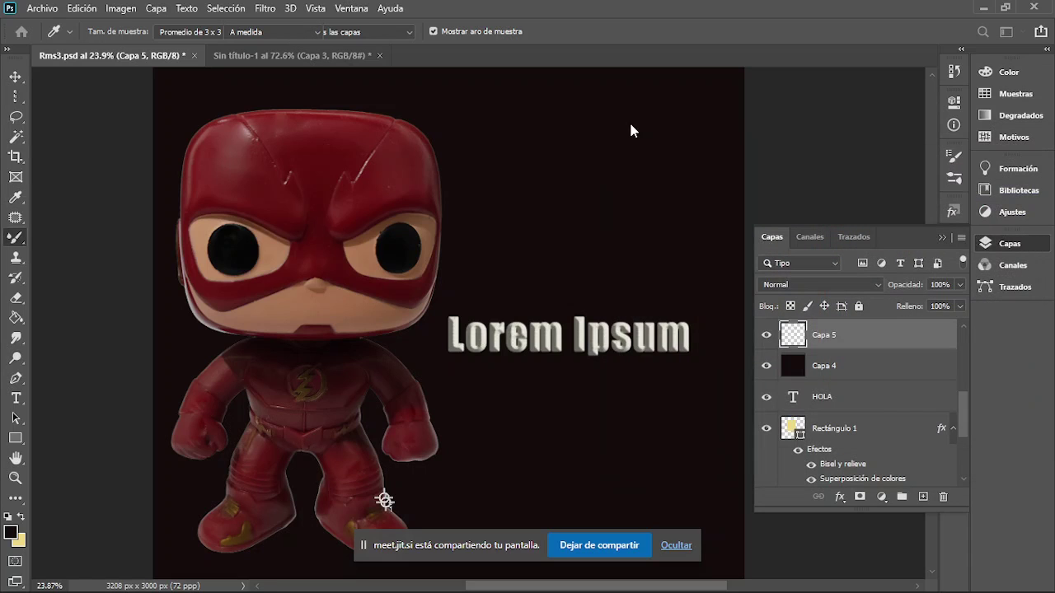
Step: Enlarge the lightning brush to 2891 px and stamp orange bolts across the top, right and lower right
left_click(739, 121)
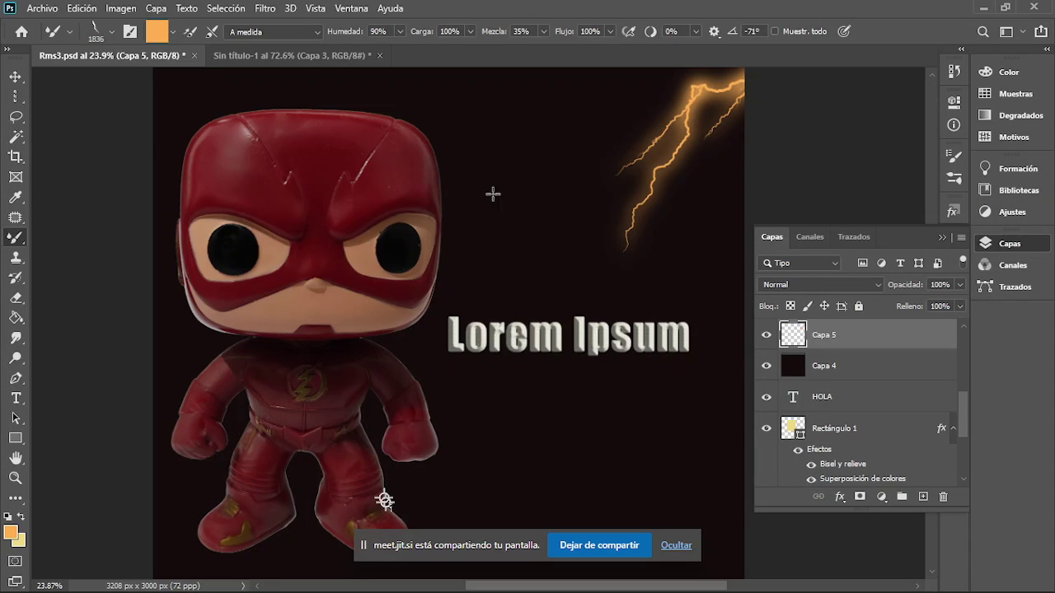
left_click(112, 33)
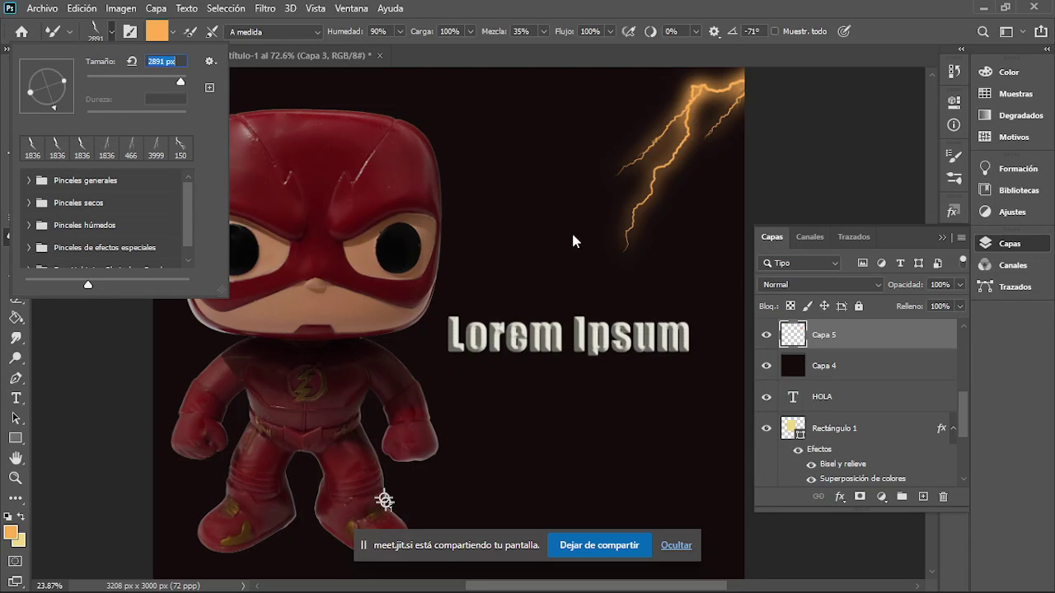
left_click(666, 231)
left_click(690, 259)
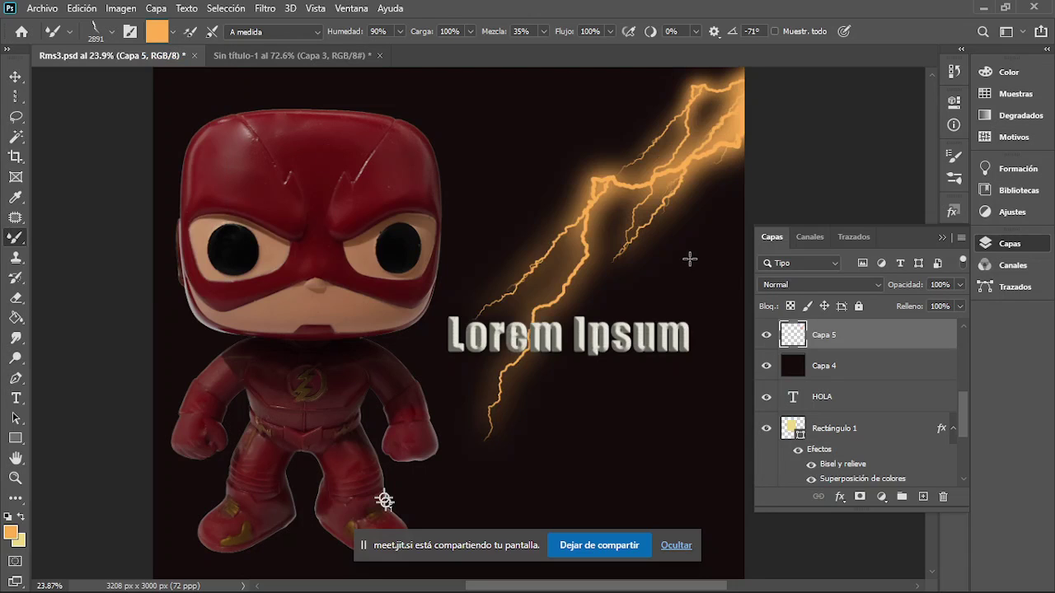
left_click(625, 233)
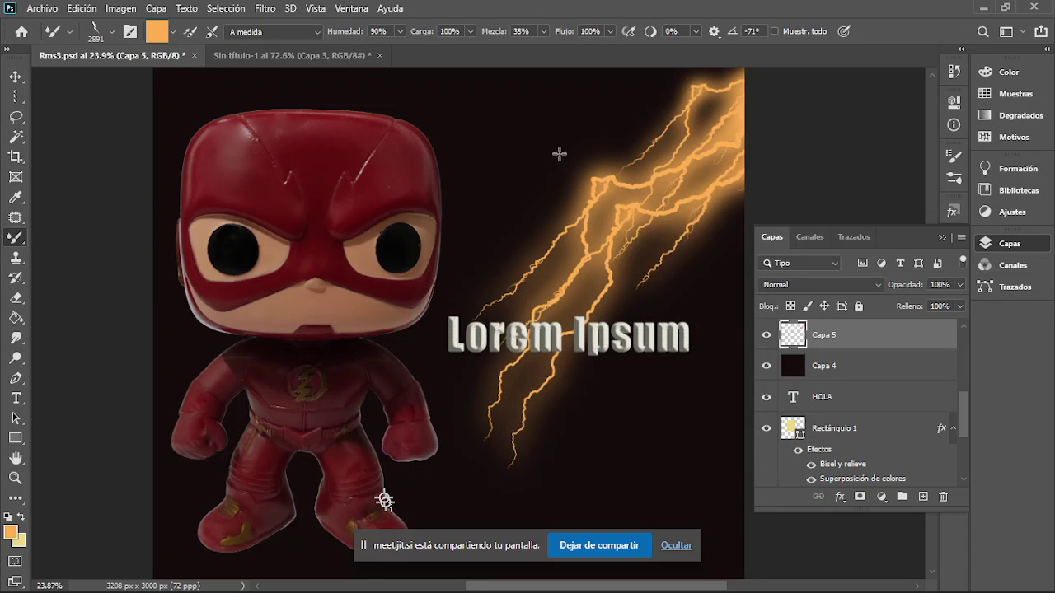
left_click(437, 98)
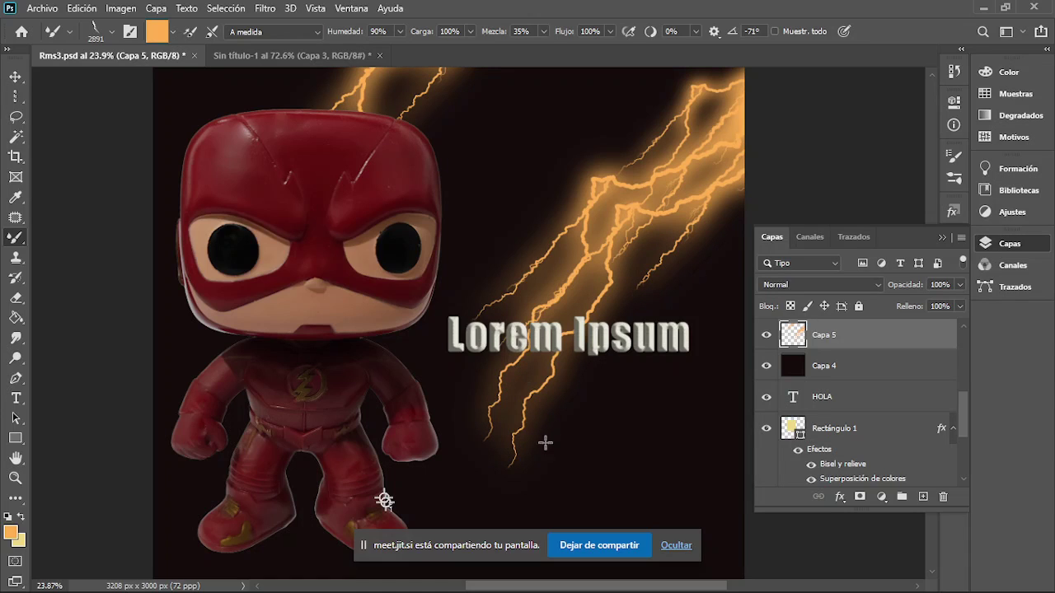
left_click(738, 565)
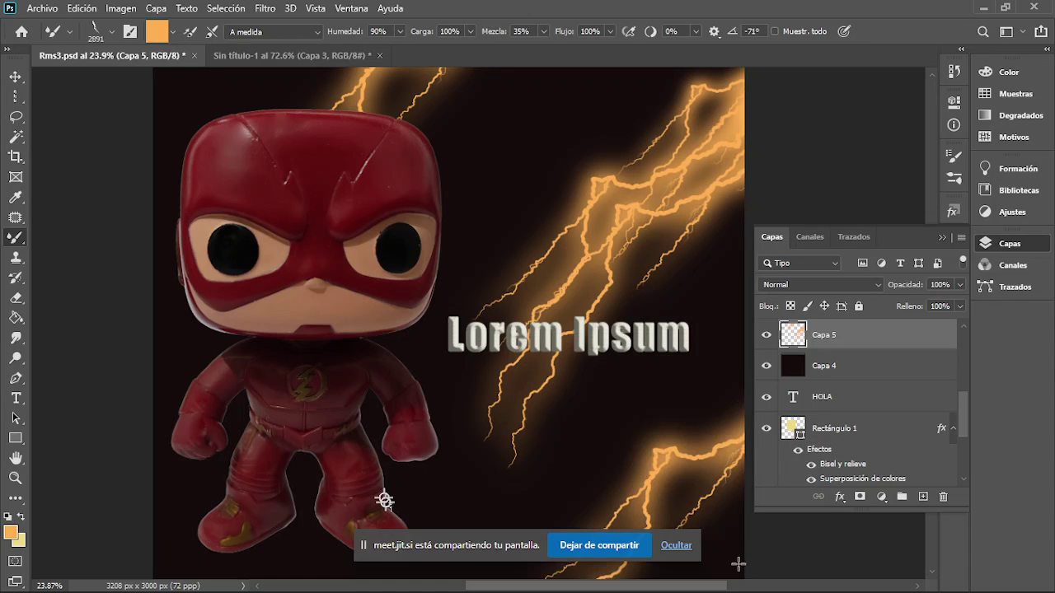
scroll(569, 426, "down", 2)
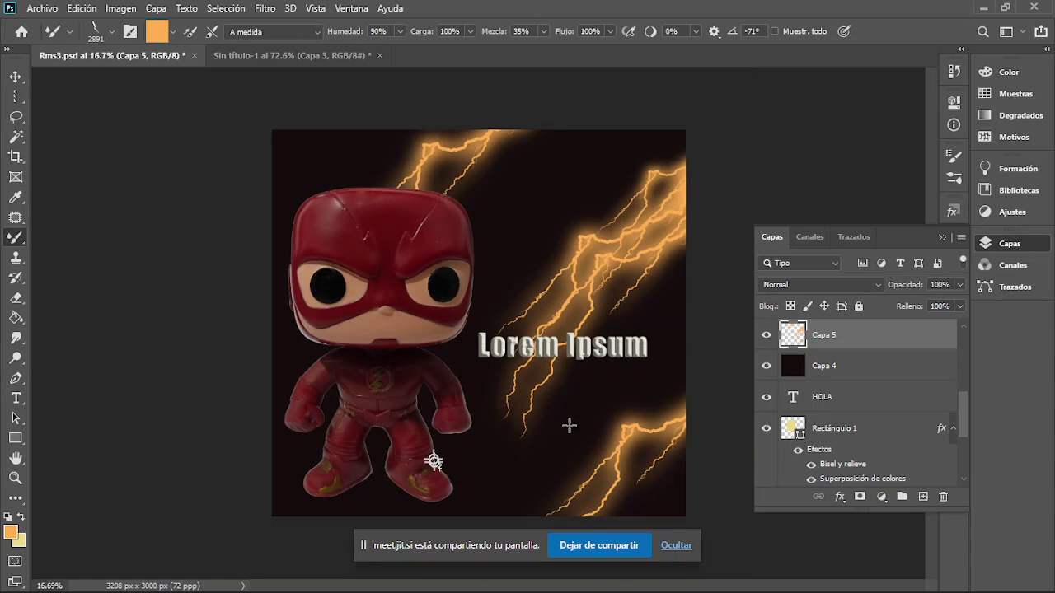
Step: Move the Lorem Ipsum title down-right onto the lightning, nudge the lightning up-left, then deselect layers
left_click(16, 77)
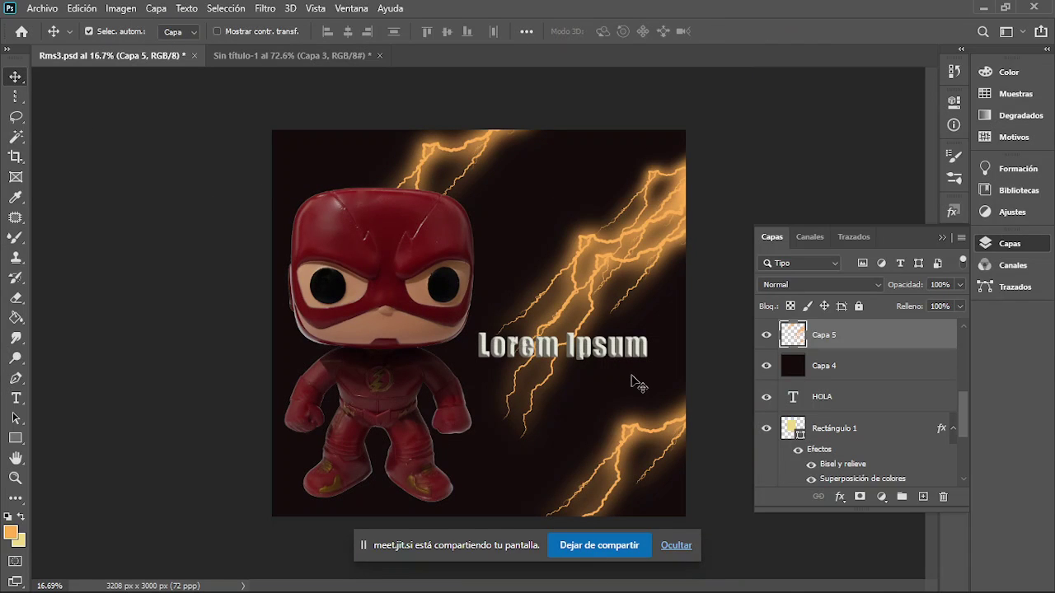
left_click_drag(611, 354, 632, 395)
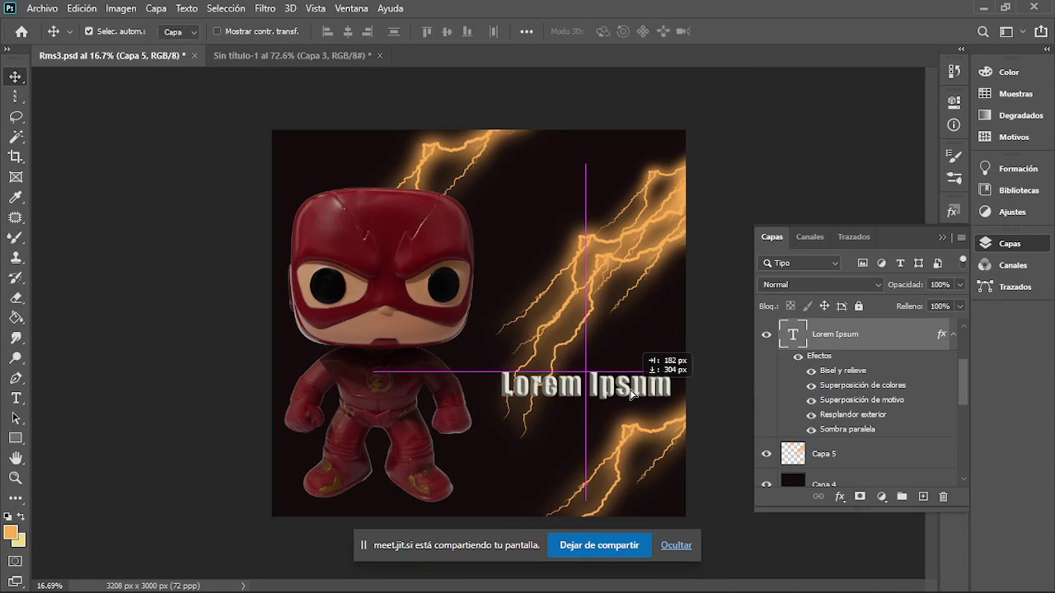
mouse_move(668, 235)
left_mouse_down()
mouse_move(631, 206)
mouse_move(707, 210)
left_mouse_up()
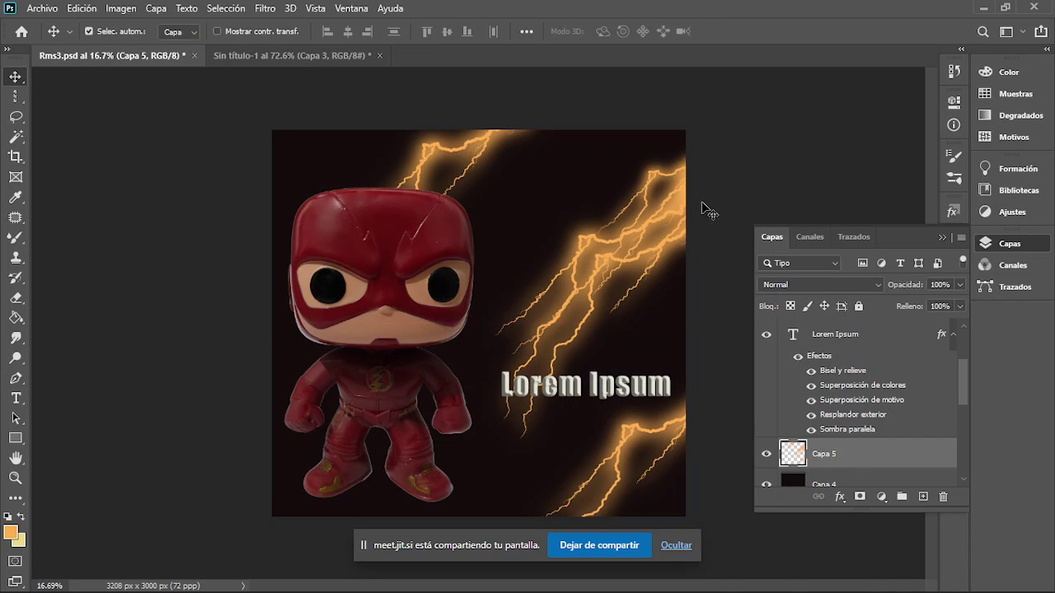
left_click(724, 200)
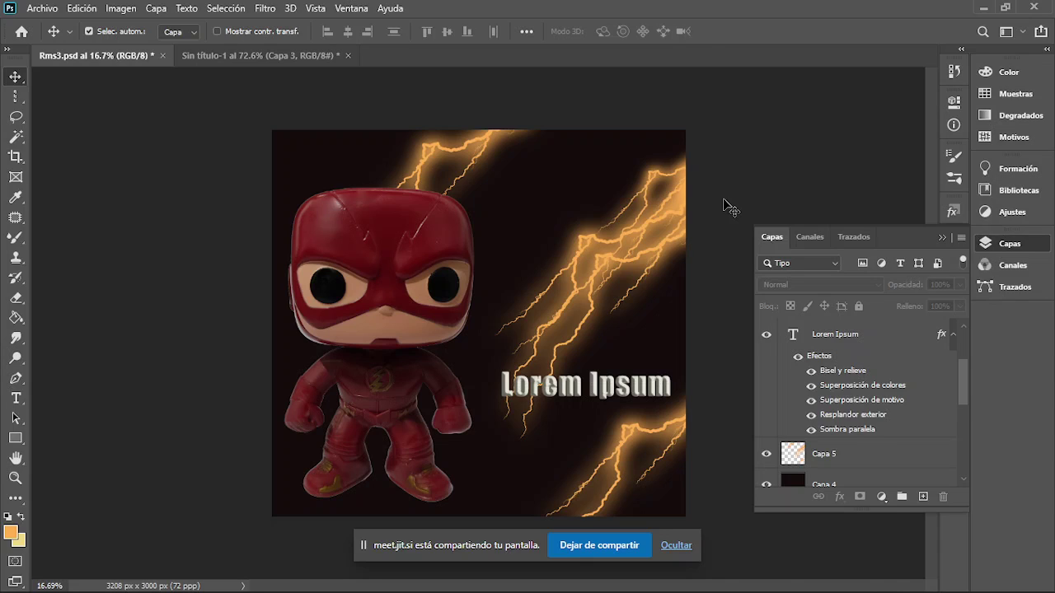
Step: Drag the Fondo copia layer to the top of the stack, then show and hide it again
scroll(824, 418, "down", 2)
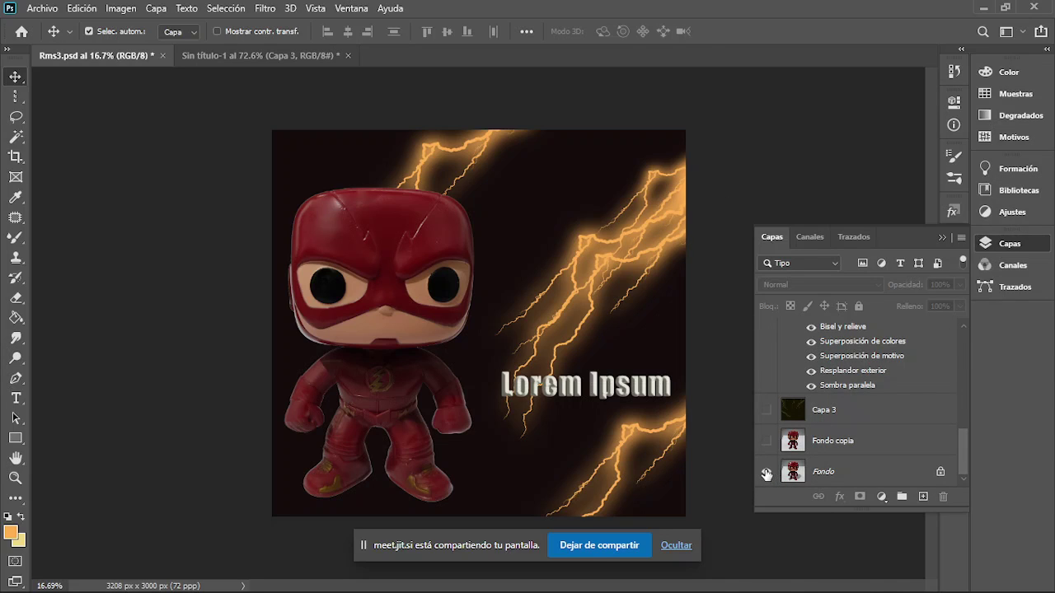
left_click_drag(831, 478, 849, 309)
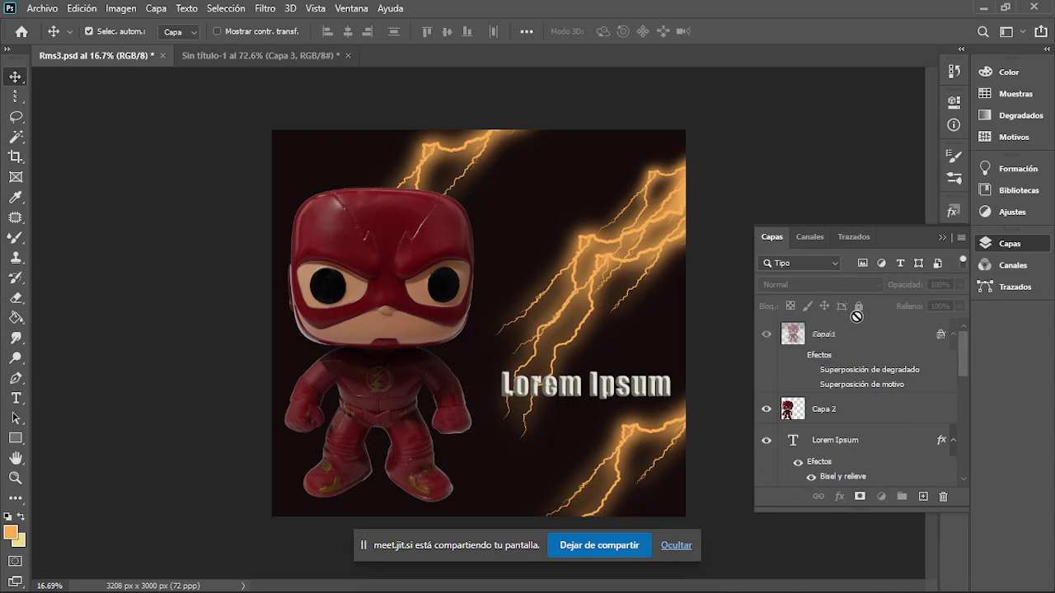
left_click_drag(849, 310, 863, 424)
scroll(909, 437, "down", 3)
scroll(909, 438, "down", 3)
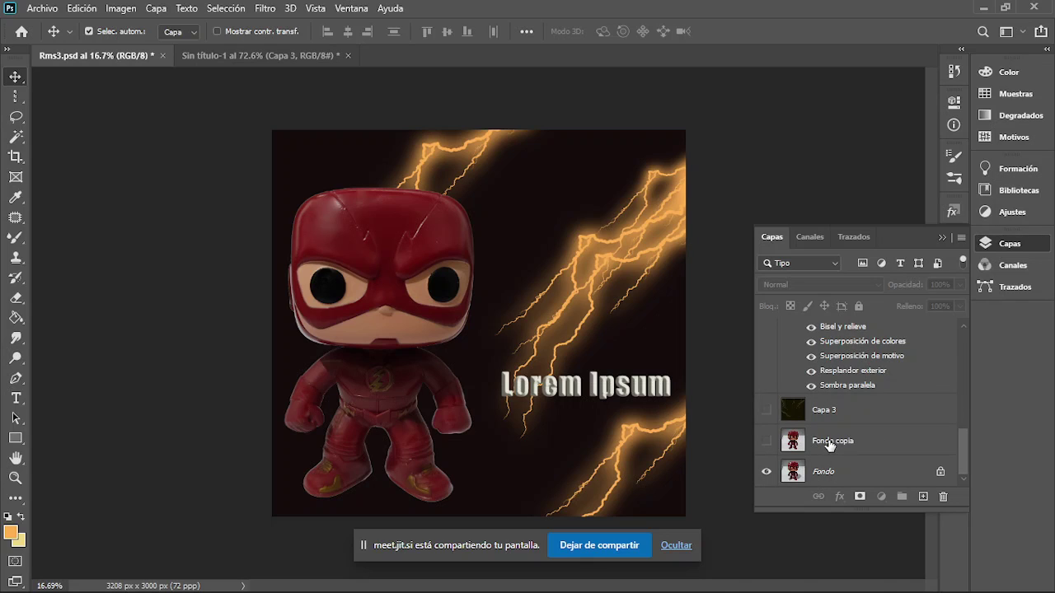
scroll(824, 412, "up", 3)
scroll(841, 371, "up", 3)
scroll(857, 330, "up", 3)
left_click_drag(860, 264, 858, 328)
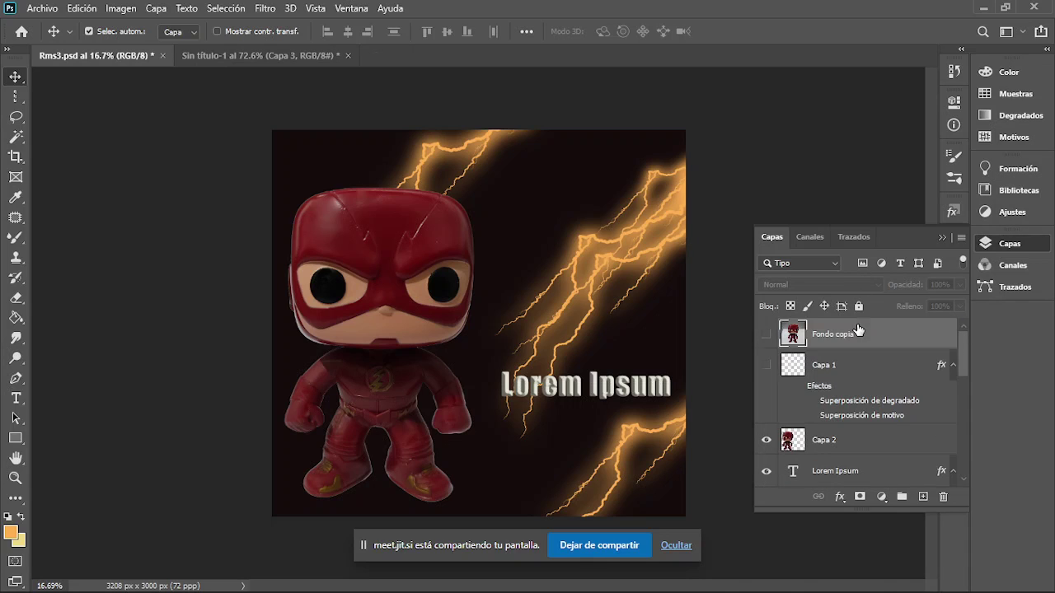
left_click(767, 334)
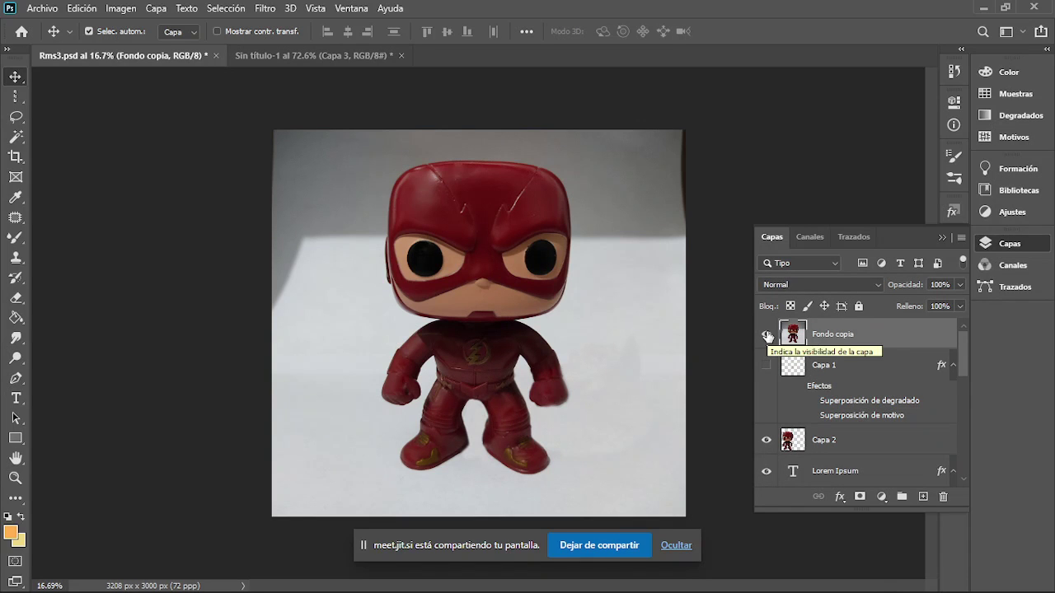
left_click(766, 334)
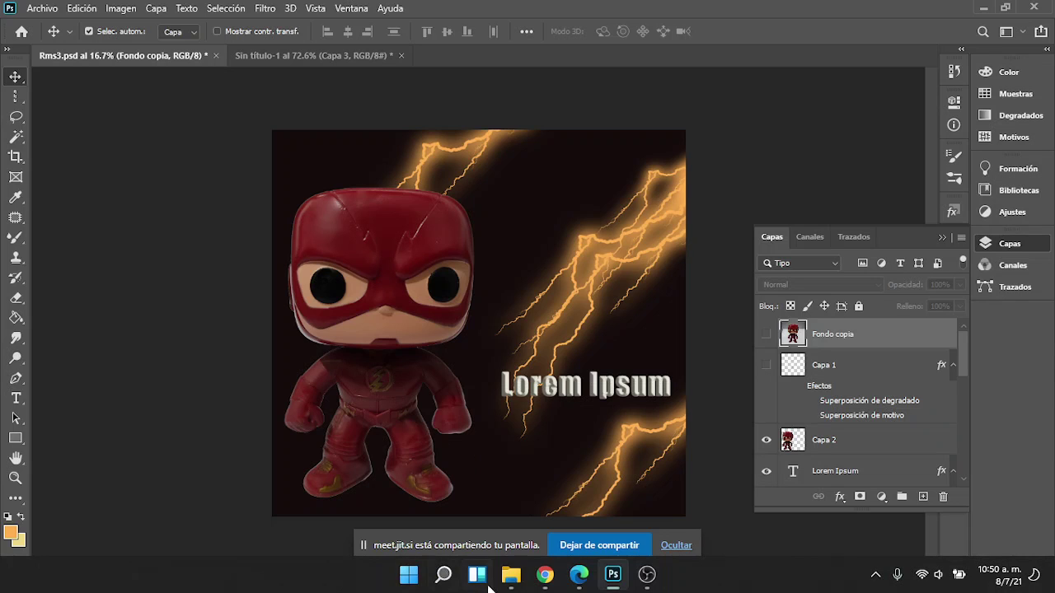
mouse_move(545, 574)
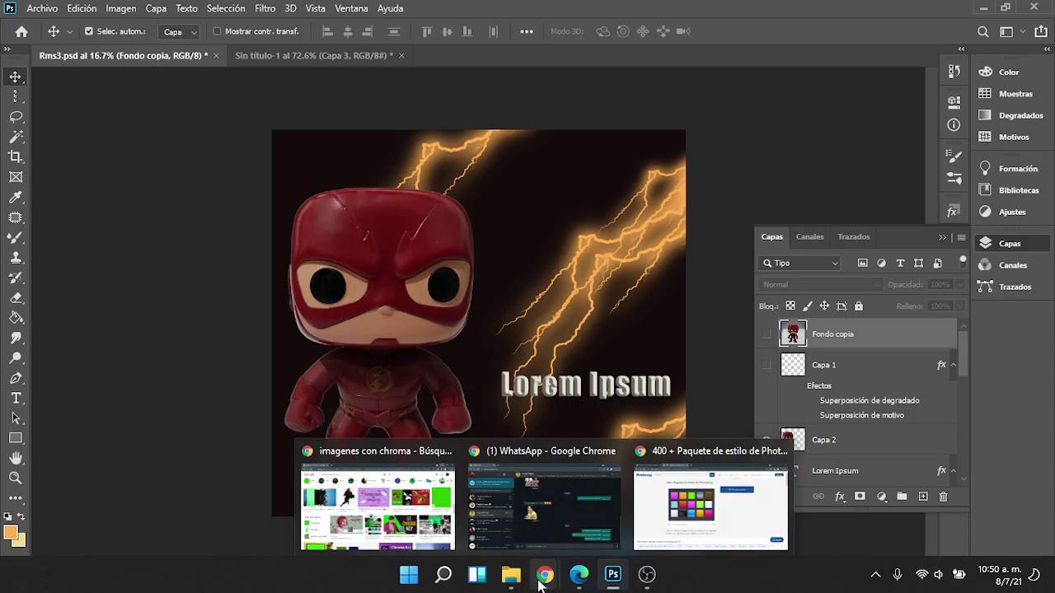
Step: Switch to the Brusheezy page in Chrome and open the Videezy free-videos site in a new tab
left_click(700, 540)
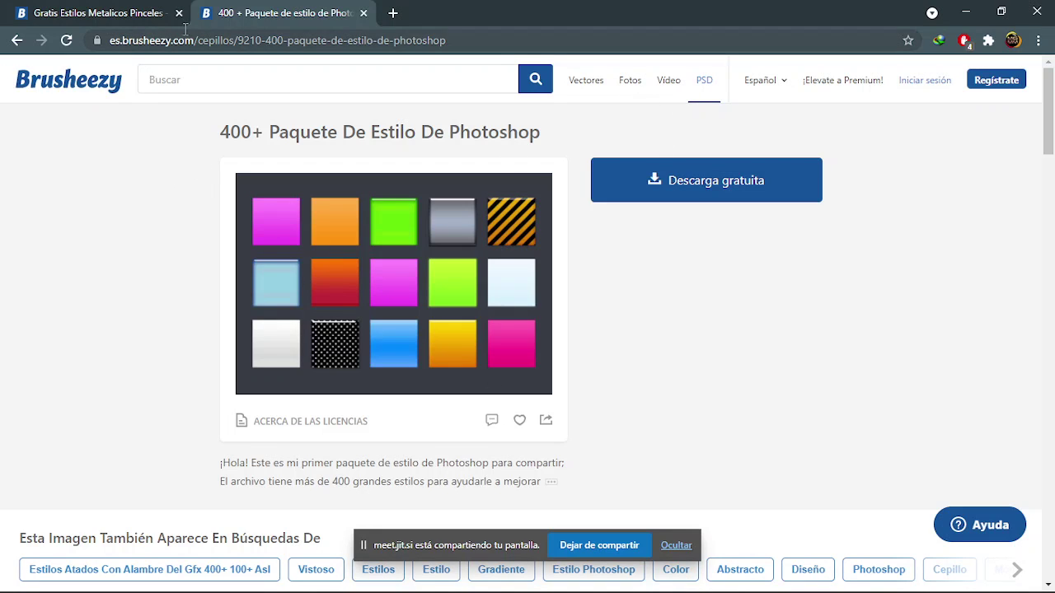
left_click(670, 82)
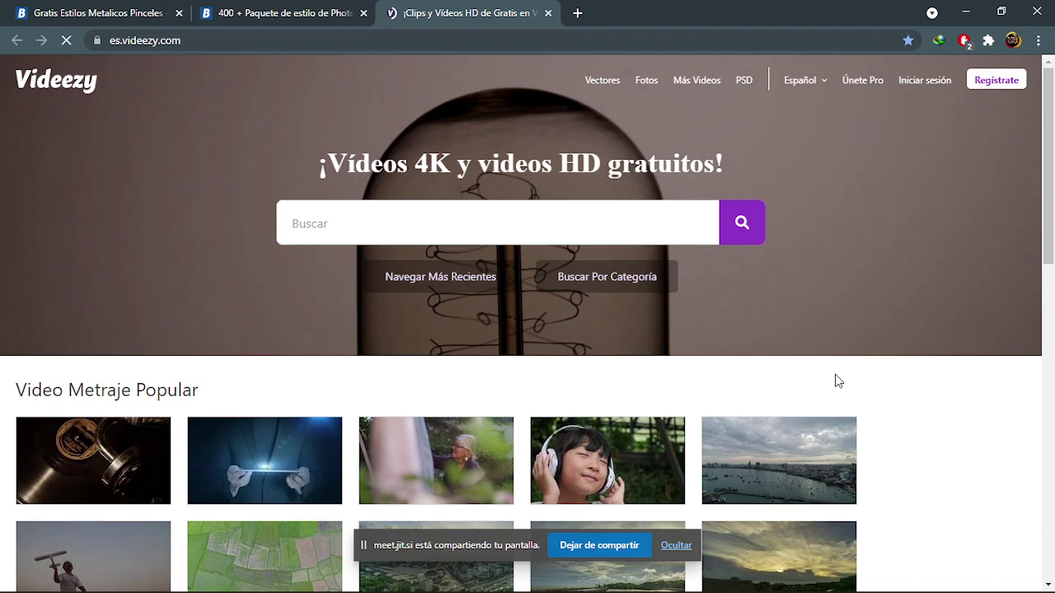
scroll(838, 384, "down", 3)
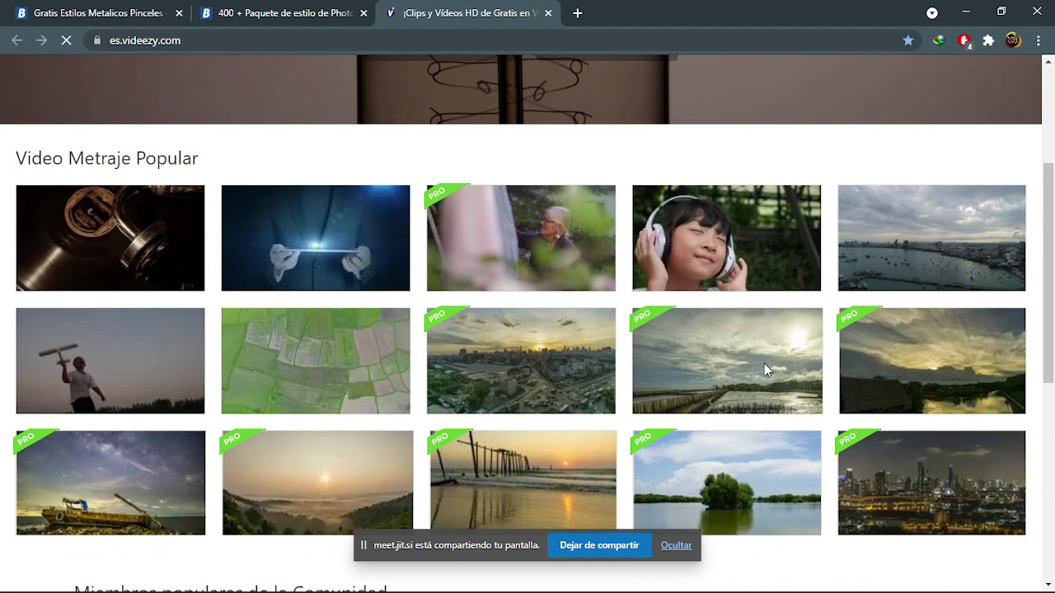
scroll(963, 285, "up", 3)
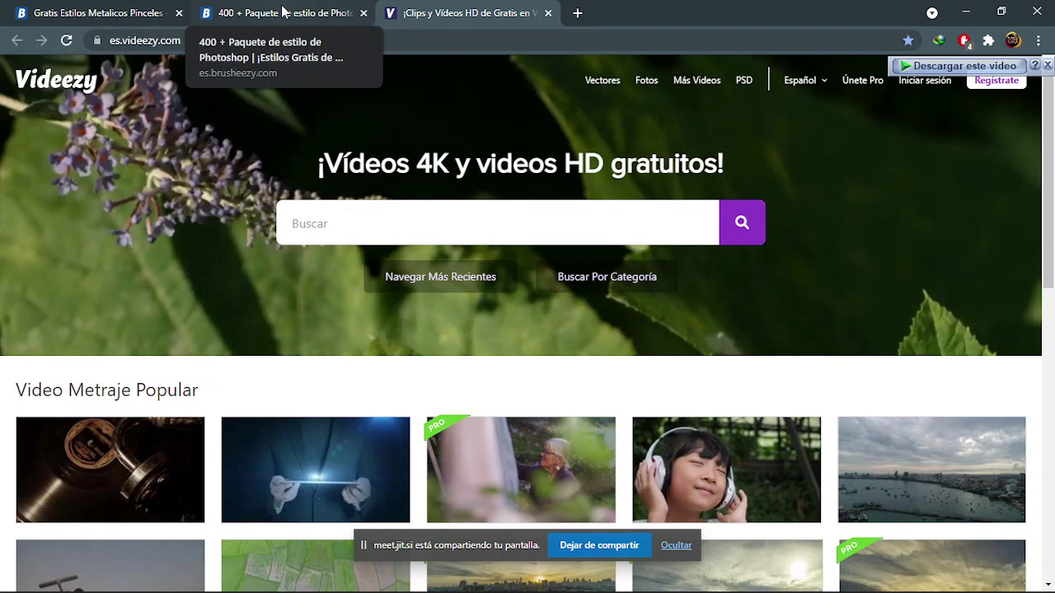
Step: Back on the Brusheezy tab, copy the logo's link address (Copiar dirección de enlace)
left_click(283, 12)
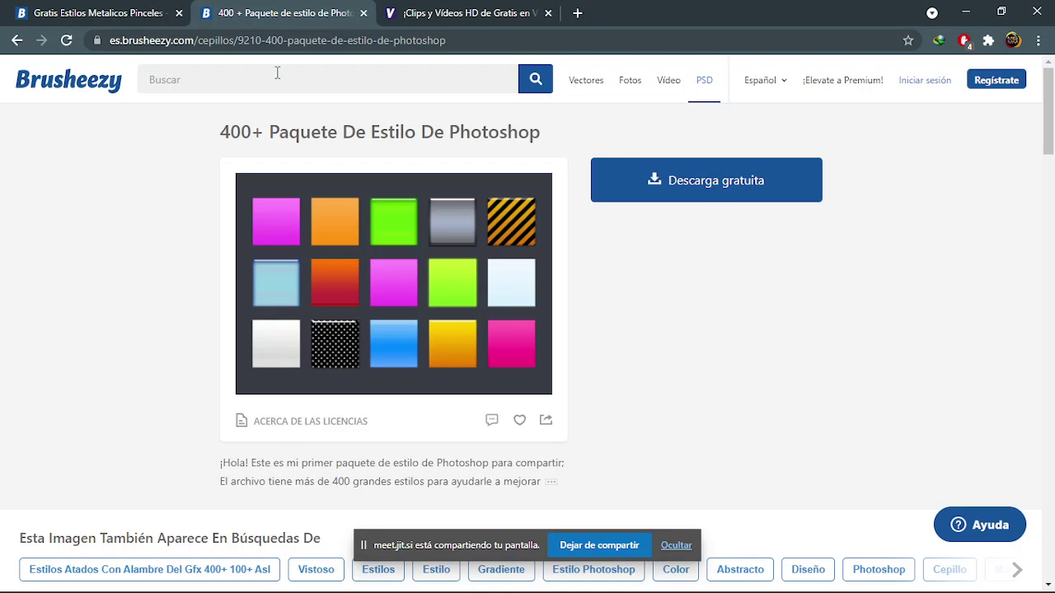
right_click(59, 80)
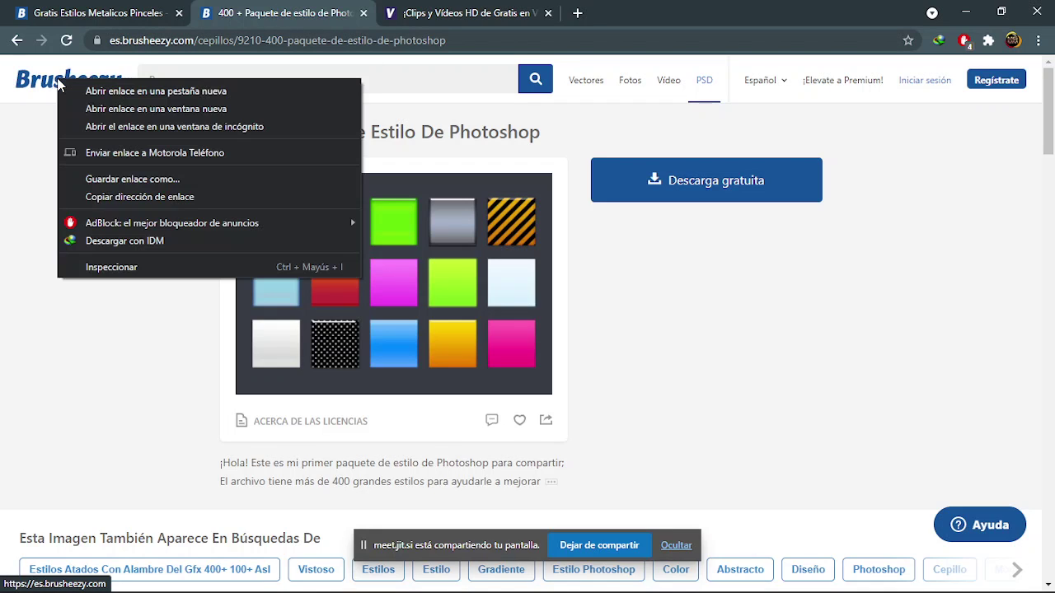
left_click(206, 196)
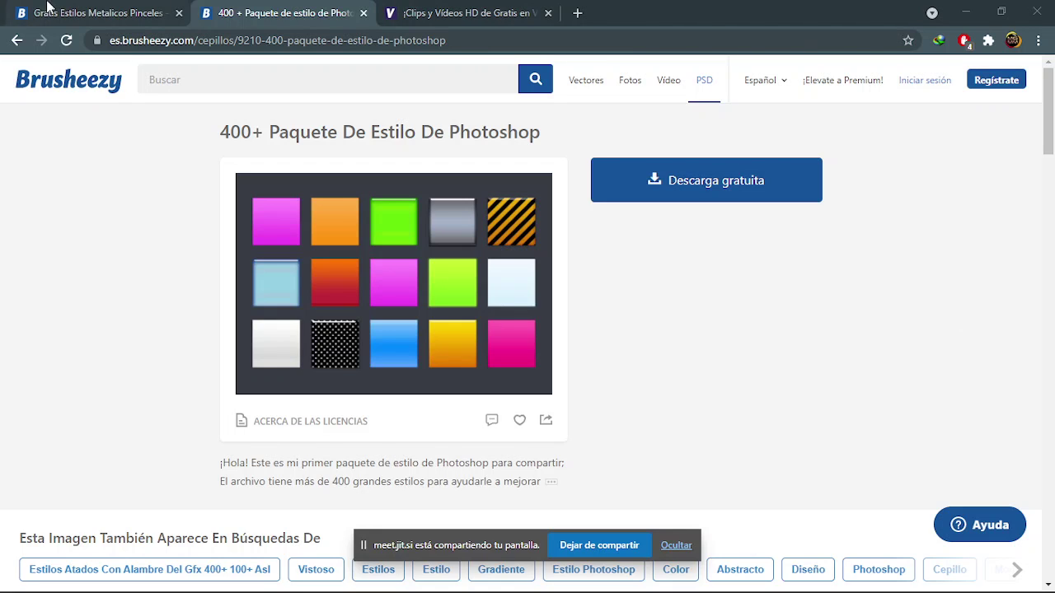
Step: Move Capa 2 to the top of the layer stack and place a new empty layer, Capa 6, beneath it
left_click(613, 572)
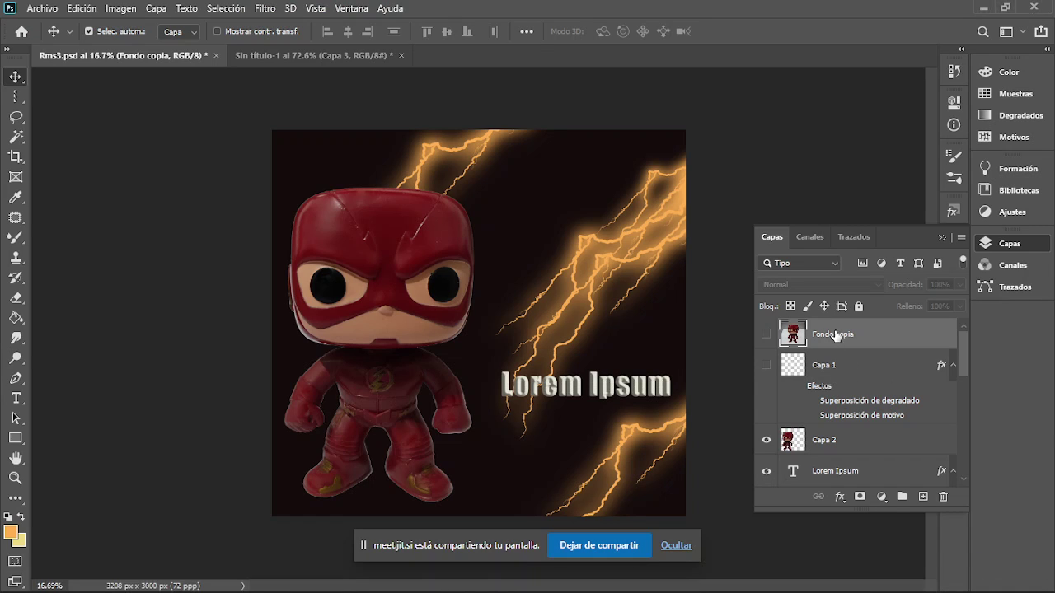
left_click(831, 442)
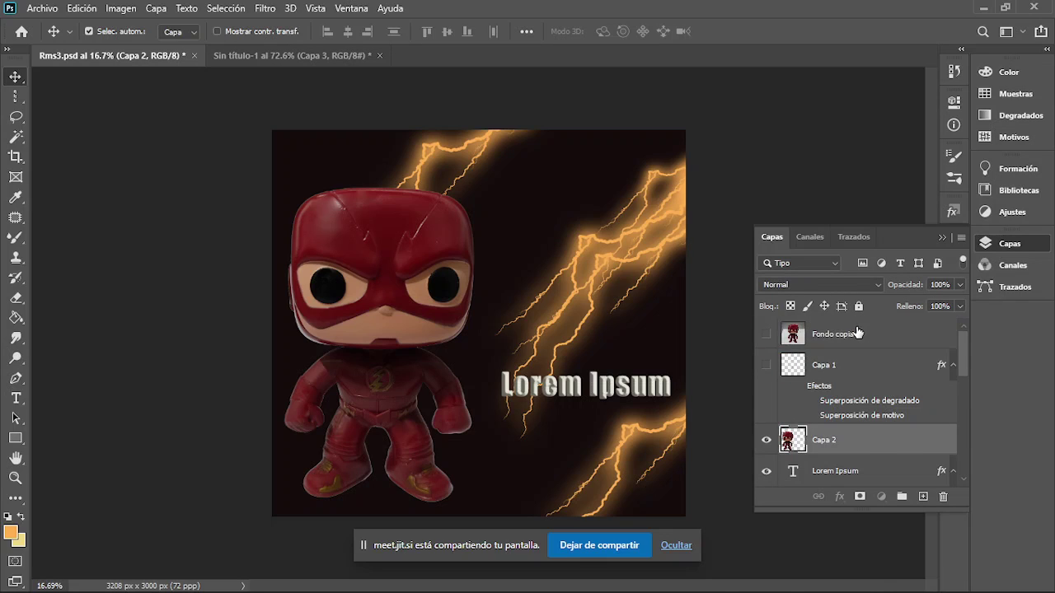
left_click_drag(858, 332, 855, 335)
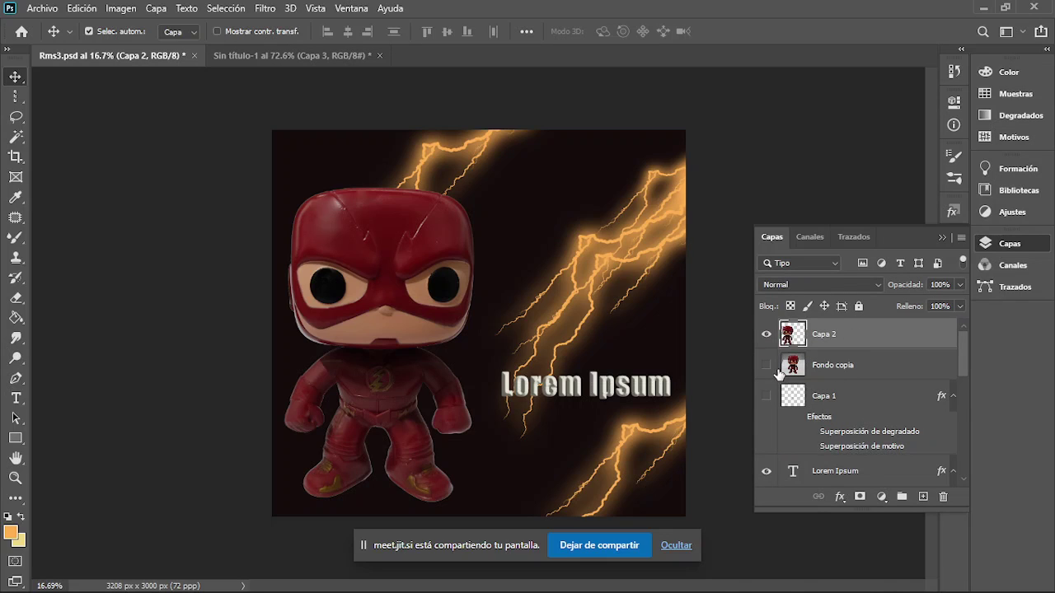
left_click(924, 497)
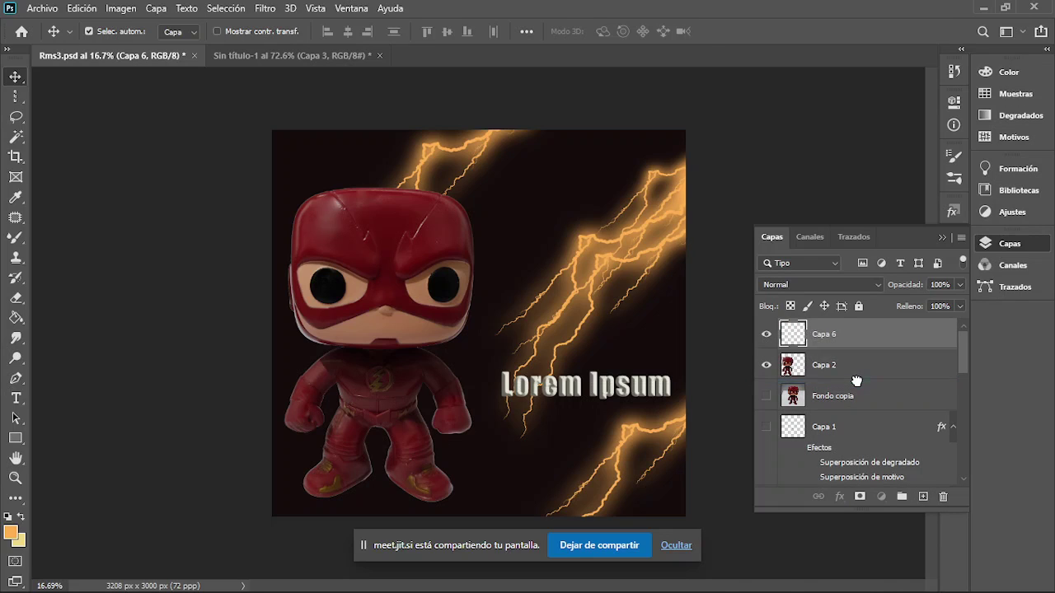
left_click_drag(857, 381, 882, 396)
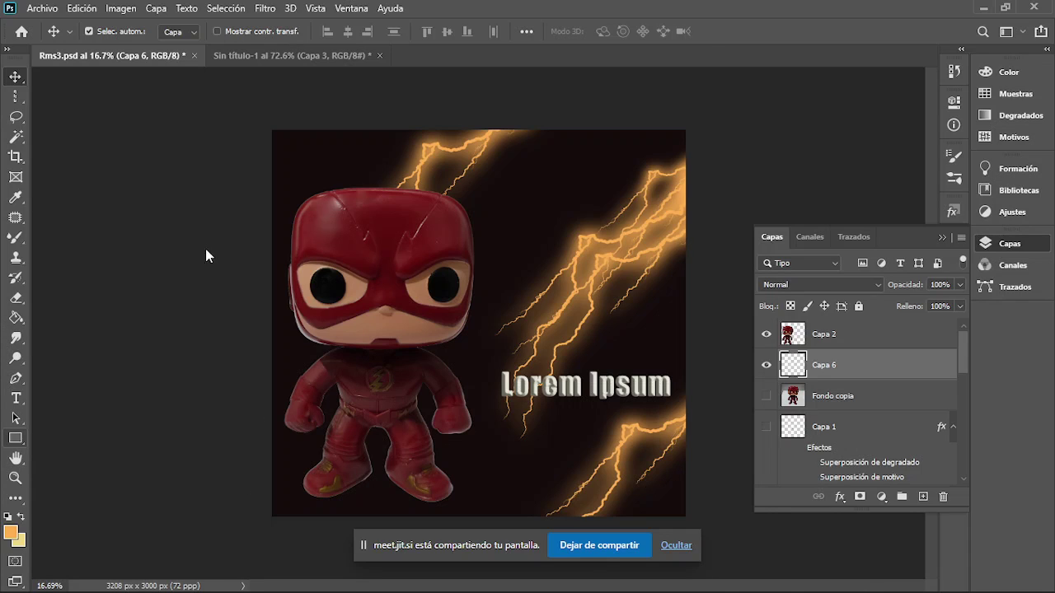
Step: Draw the orange Rectángulo 2 over the whole canvas, then set the regular Brush to 197 px
key("u")
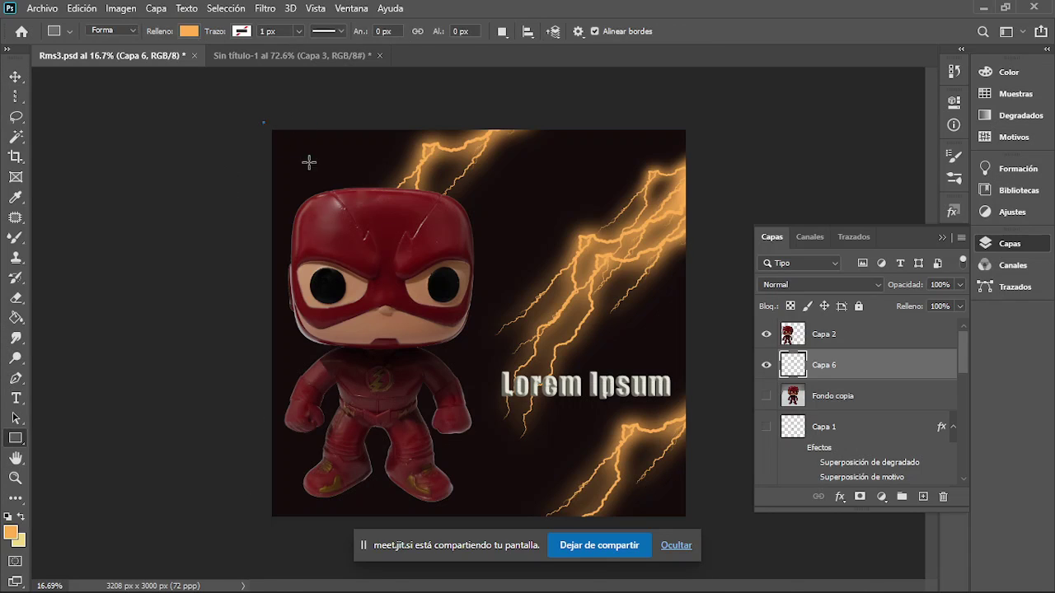
mouse_move(263, 123)
left_mouse_down()
mouse_move(632, 512)
mouse_move(695, 521)
left_mouse_up()
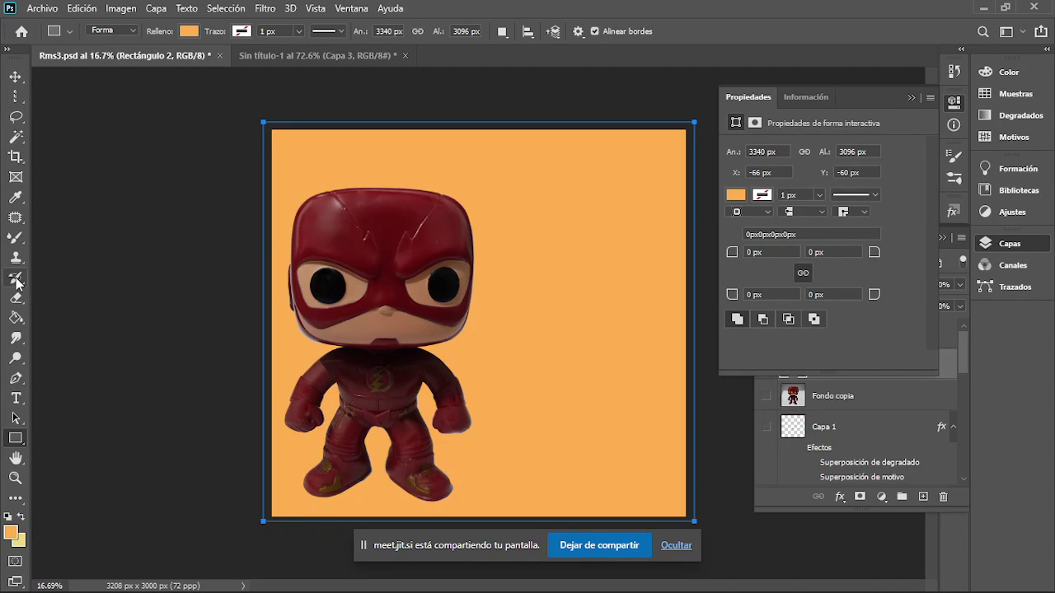
right_click(19, 242)
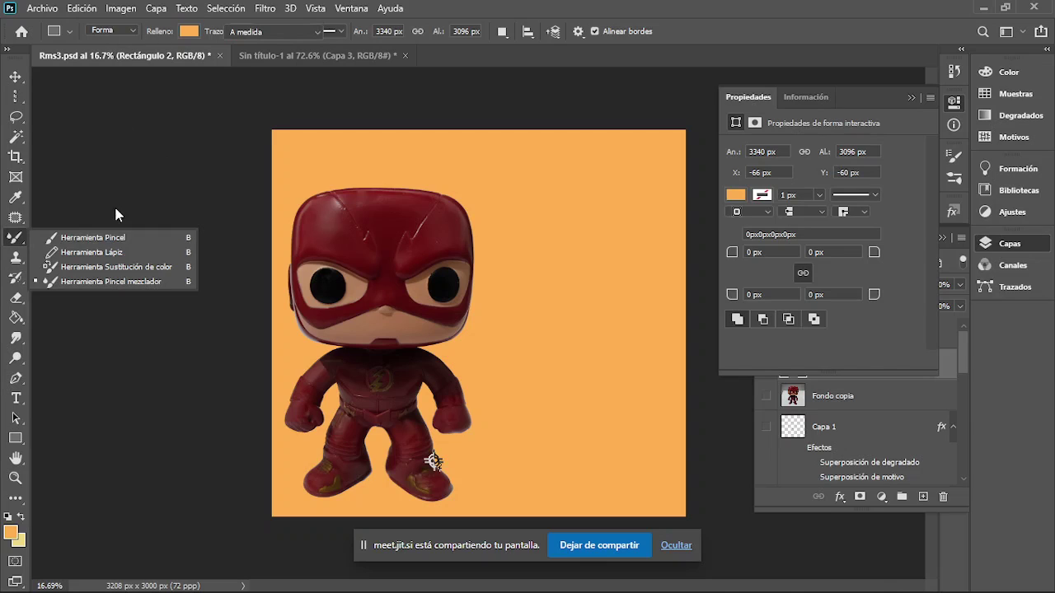
left_click(118, 237)
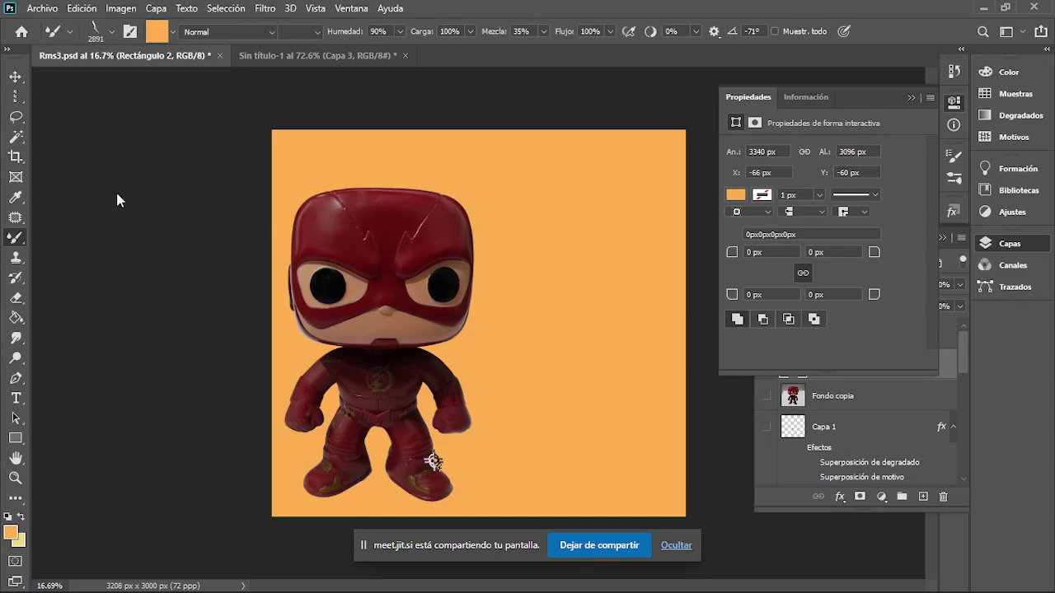
left_click(112, 31)
left_click_drag(88, 81, 160, 80)
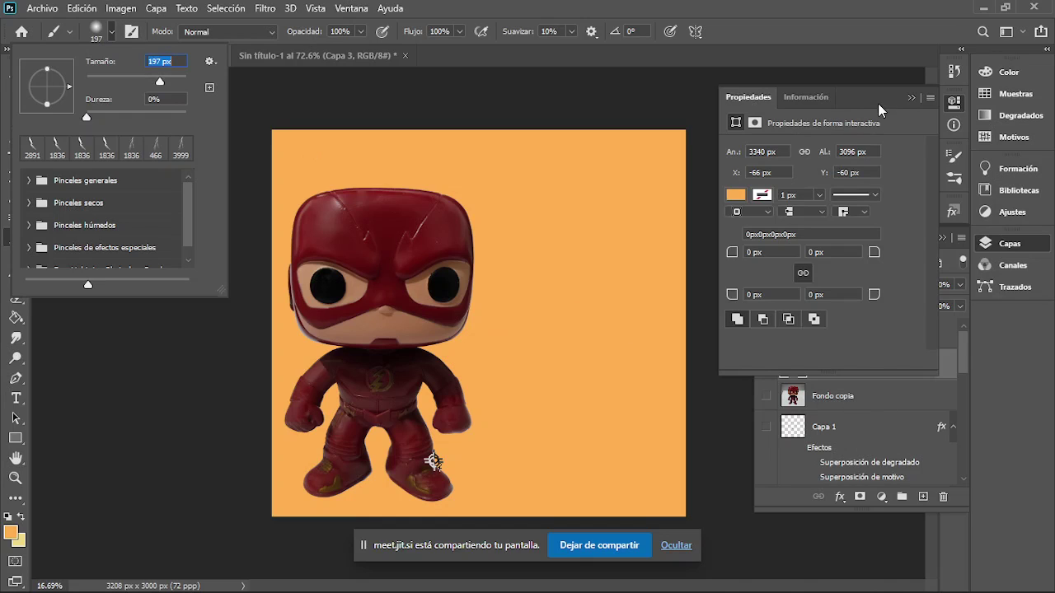
left_click(910, 98)
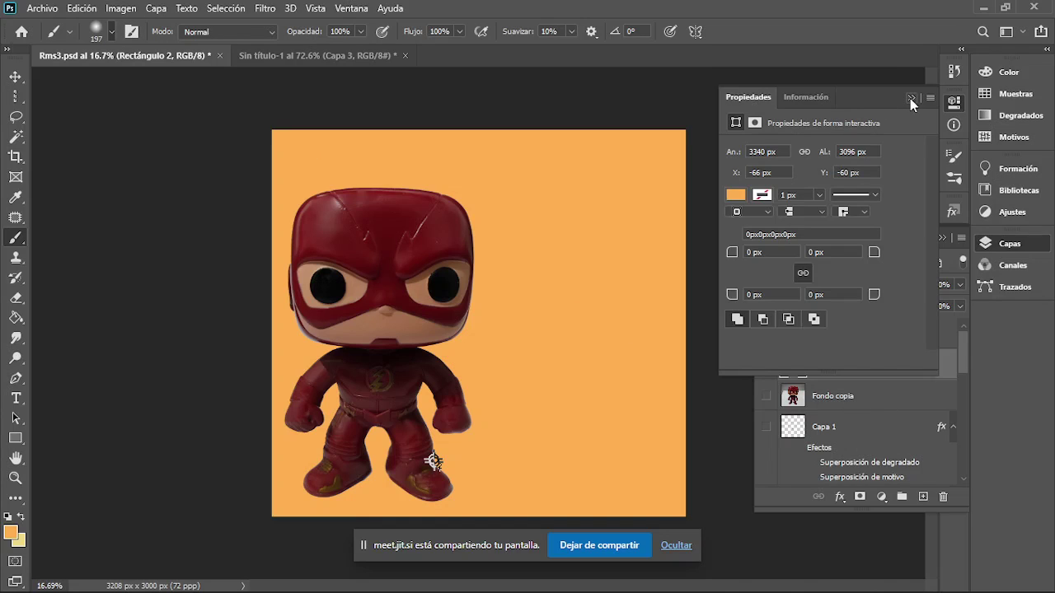
Step: On a new layer, paint a soft pale cream glow right of the figure with the 5000 px brush
left_click(924, 497)
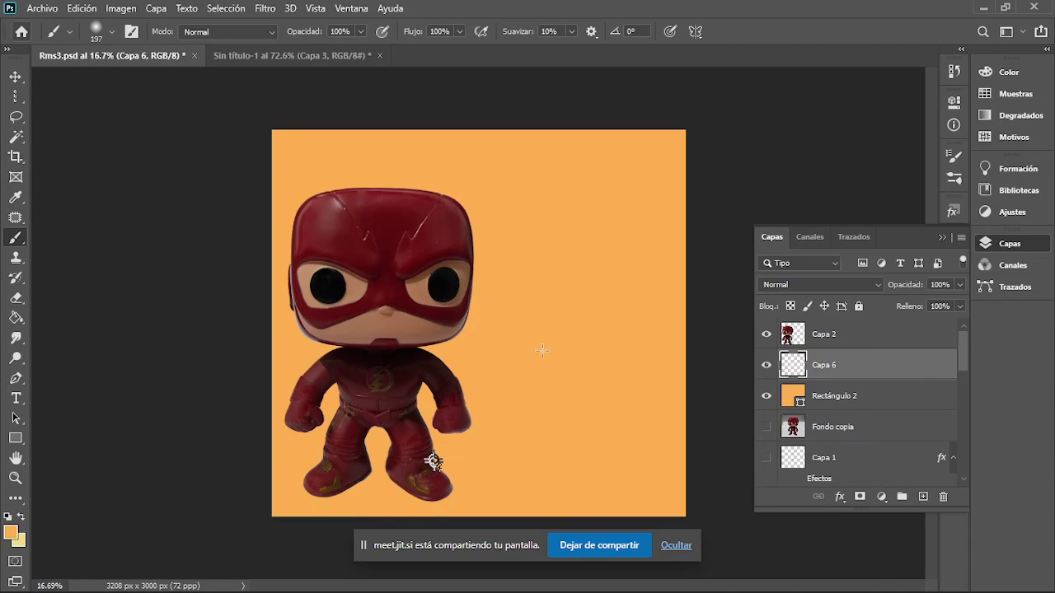
left_click(111, 32)
type("5000")
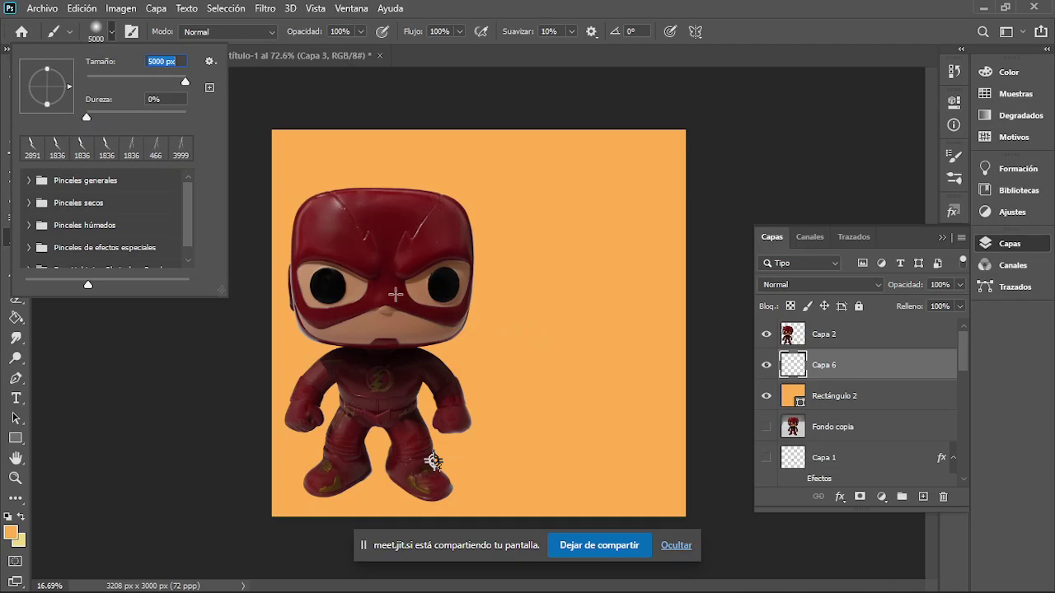
left_click(10, 536)
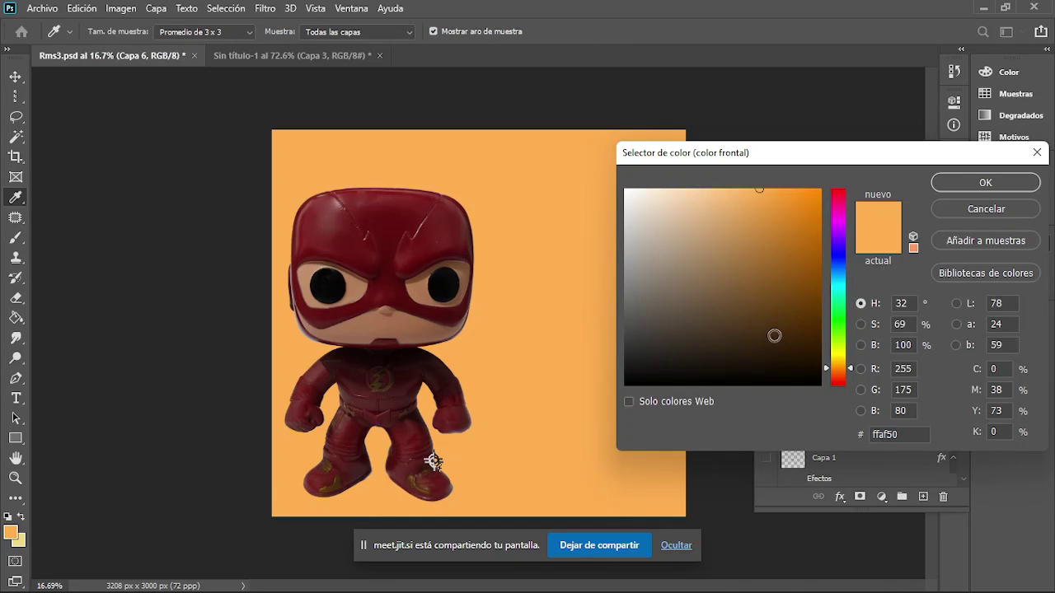
left_click(651, 192)
left_click_drag(650, 192, 636, 192)
left_click(989, 184)
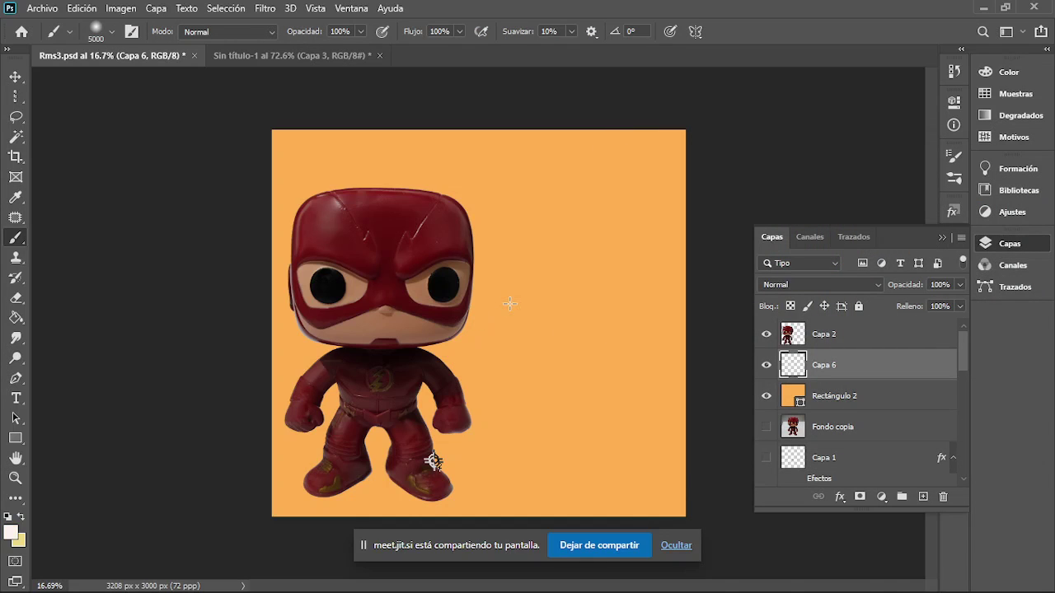
left_click(494, 372)
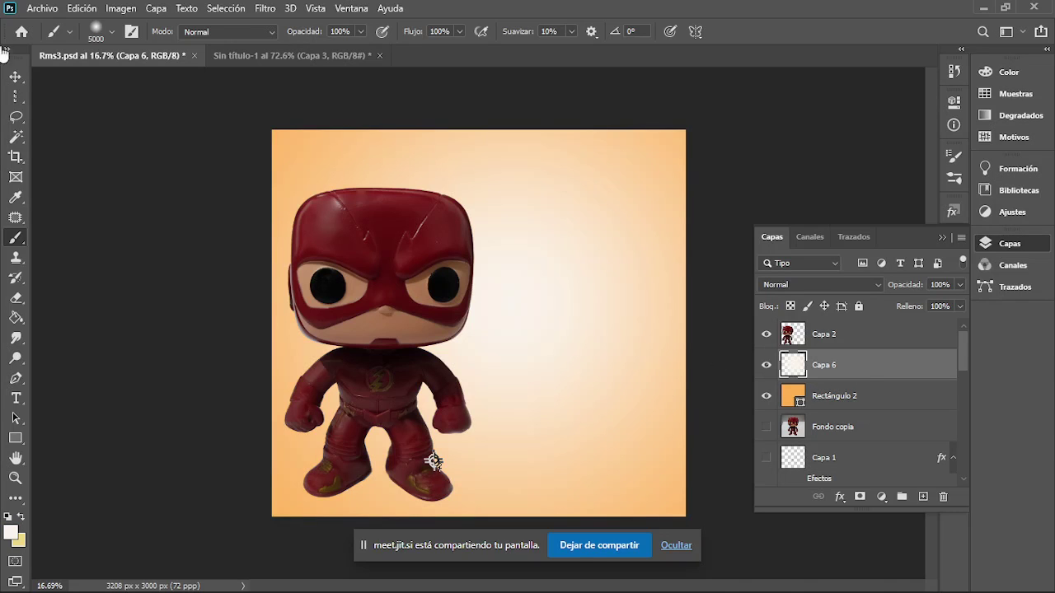
left_click(16, 76)
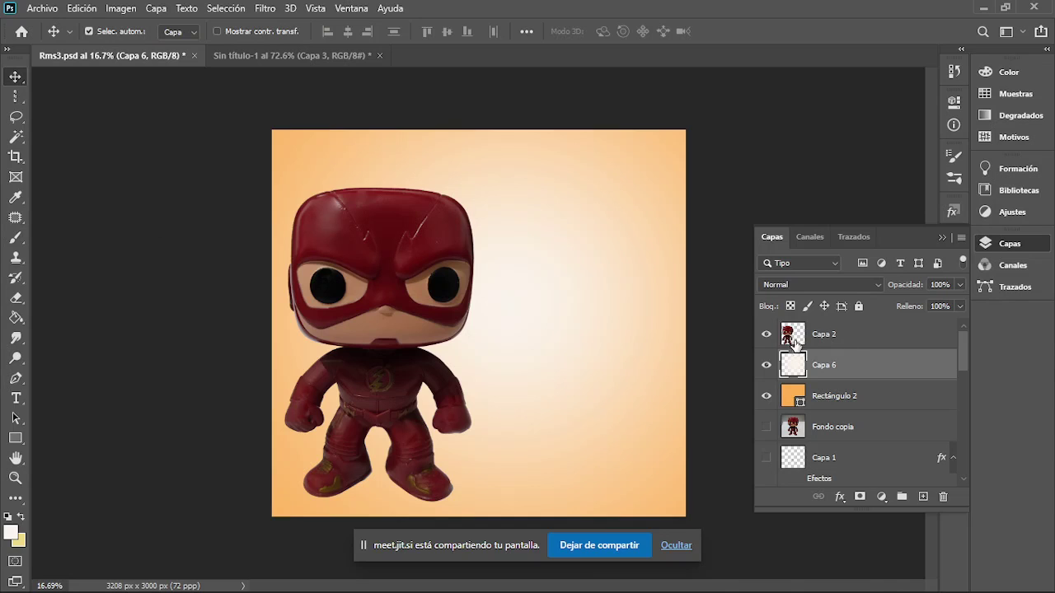
Step: Drag the Flash figurine up and right to centre it on the orange background
mouse_move(401, 346)
left_mouse_down()
mouse_move(485, 308)
mouse_move(488, 328)
left_mouse_up()
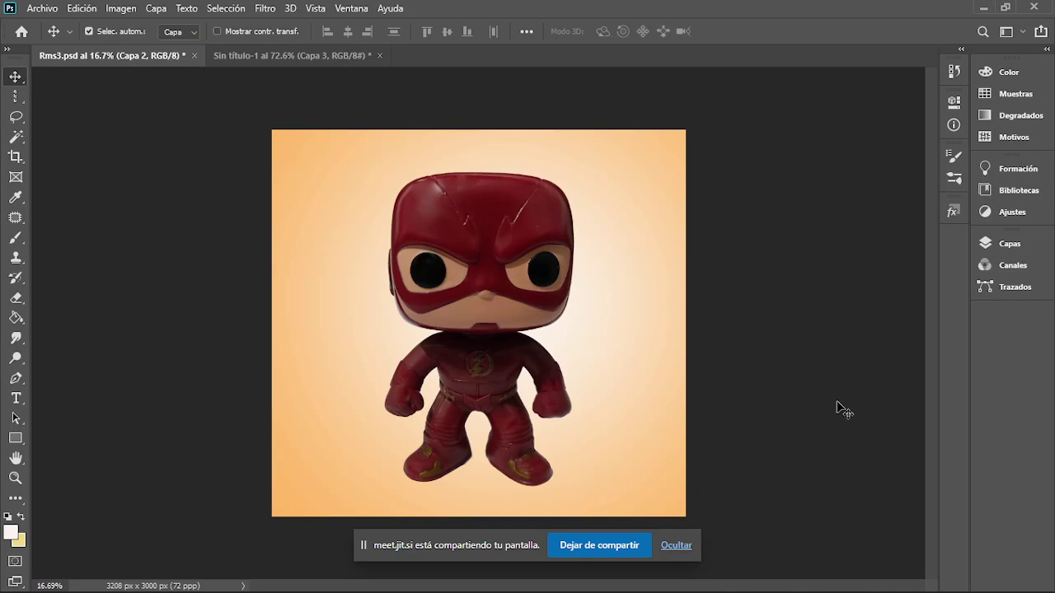
Step: Hide the Rectángulo 2 and Capa 6 backdrop layers and move the figurine further left
left_click(992, 245)
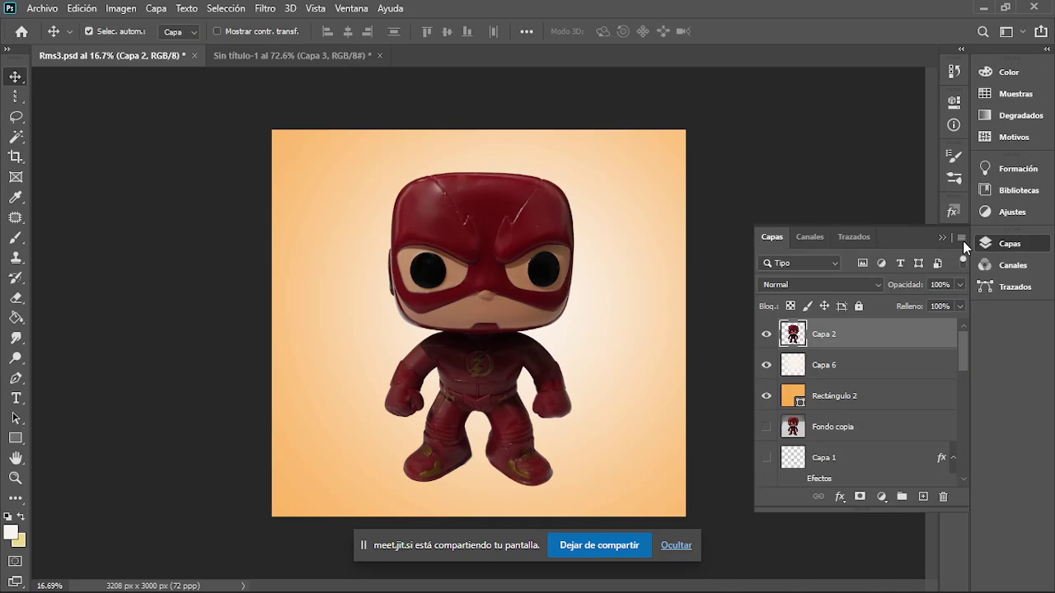
left_click(766, 397)
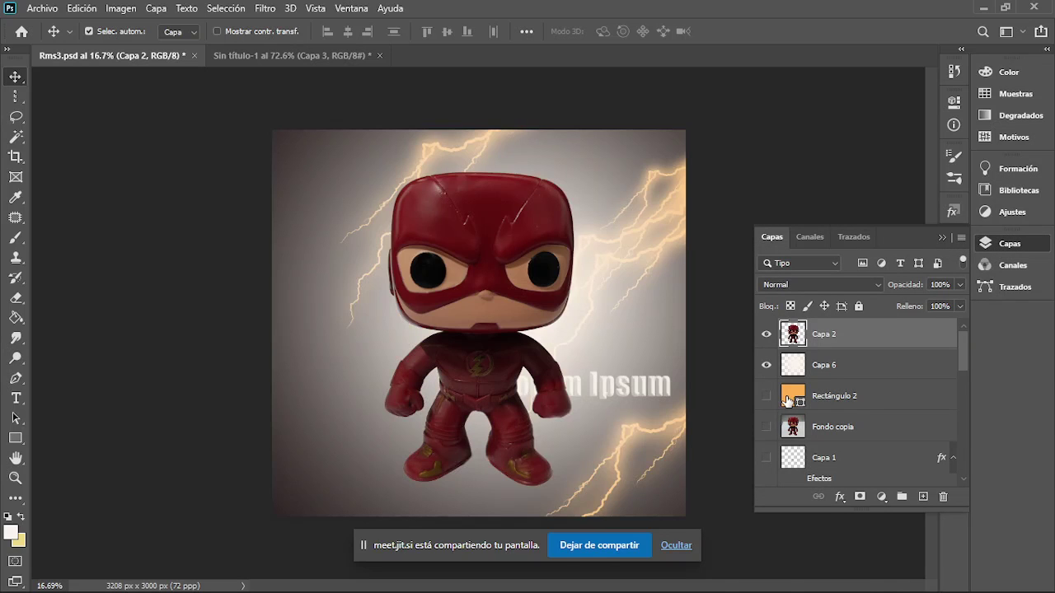
left_click_drag(517, 276, 435, 307)
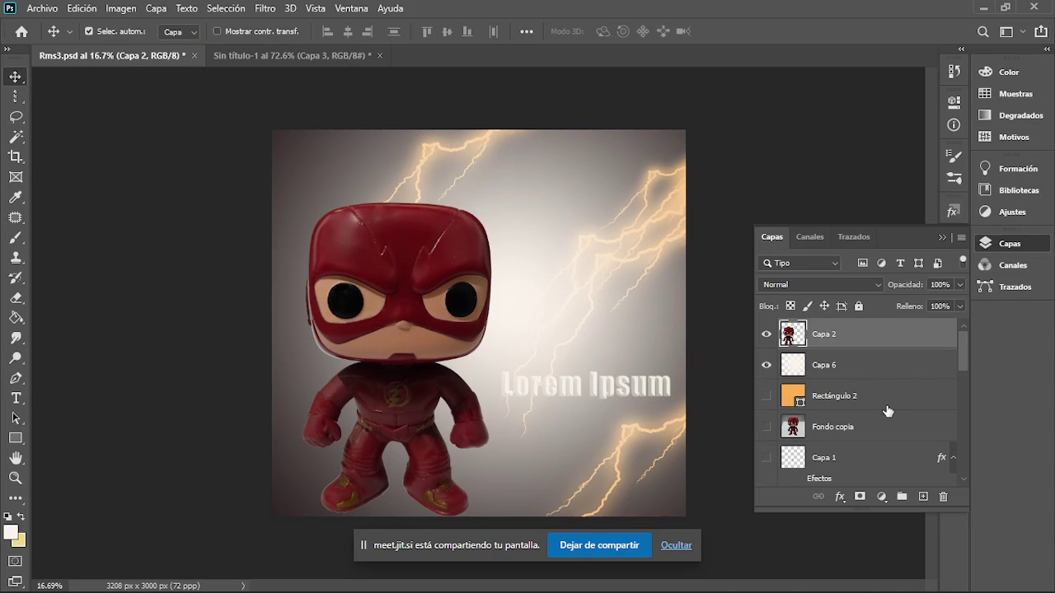
left_click(767, 365)
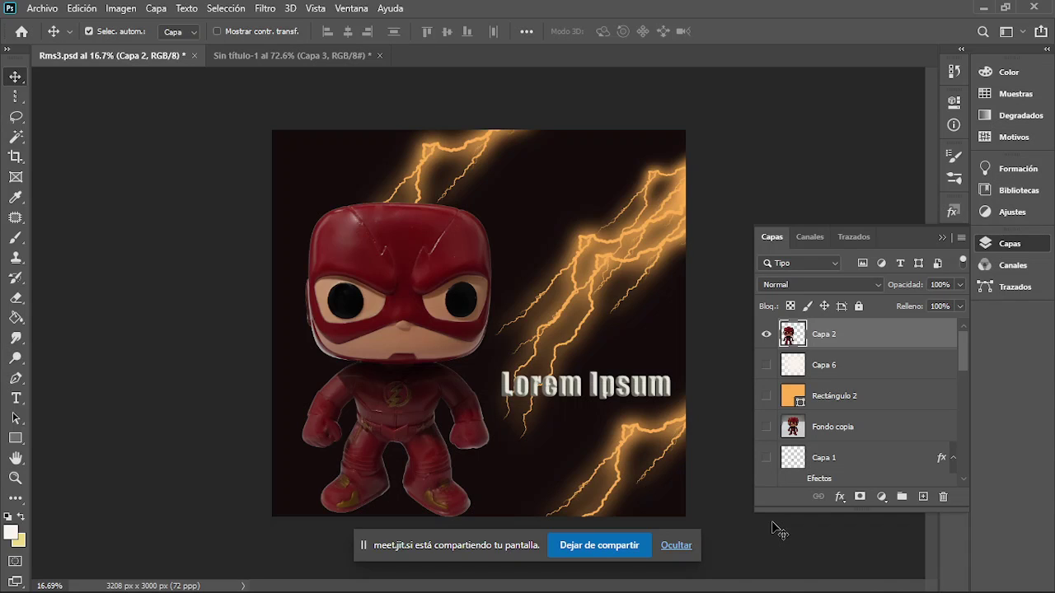
Step: Move the Lorem Ipsum title up to the top right and add a new layer beneath it
left_click(598, 398)
left_click_drag(555, 405, 551, 258)
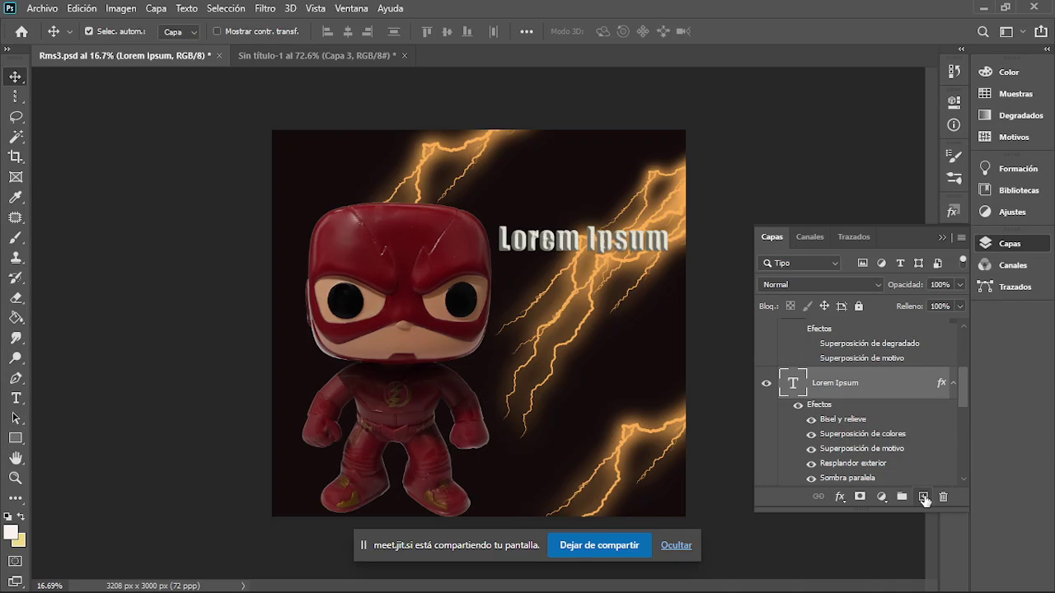
left_click(923, 497)
left_click_drag(855, 383, 858, 394)
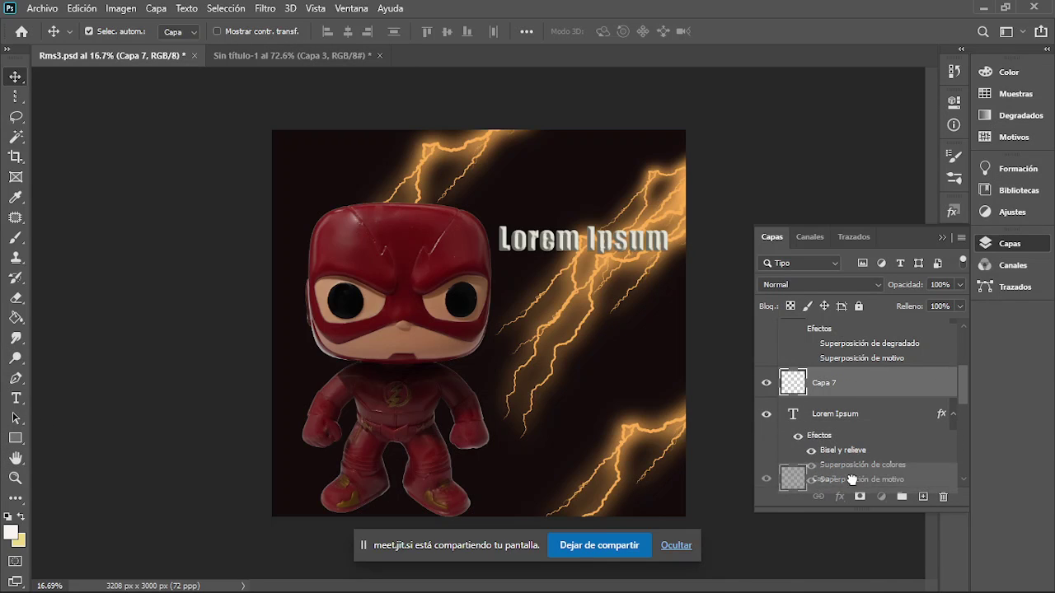
left_click(953, 414)
mouse_move(849, 389)
left_mouse_down()
mouse_move(844, 418)
mouse_move(829, 417)
left_mouse_up()
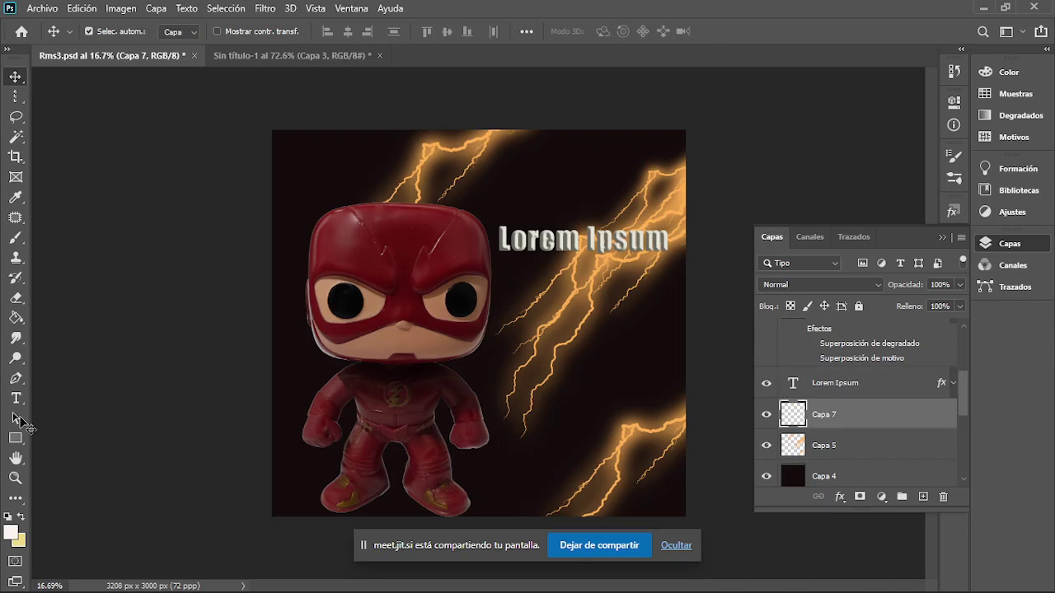
Step: Draw a white rectangle banner, Rectángulo 3, across the upper right of the canvas
left_click(15, 438)
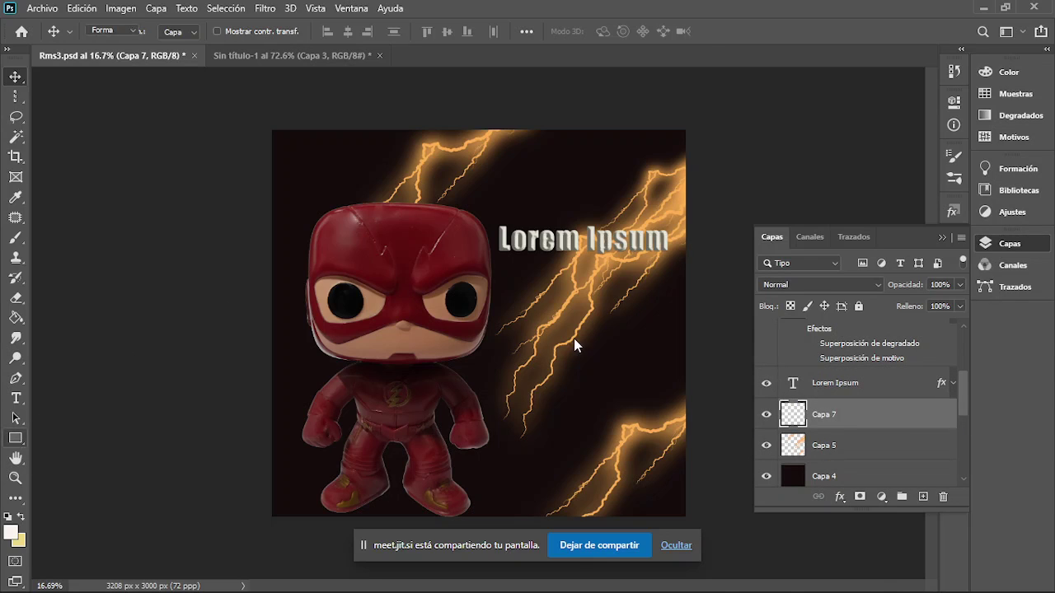
mouse_move(694, 187)
left_mouse_down()
mouse_move(558, 252)
mouse_move(484, 239)
left_mouse_up()
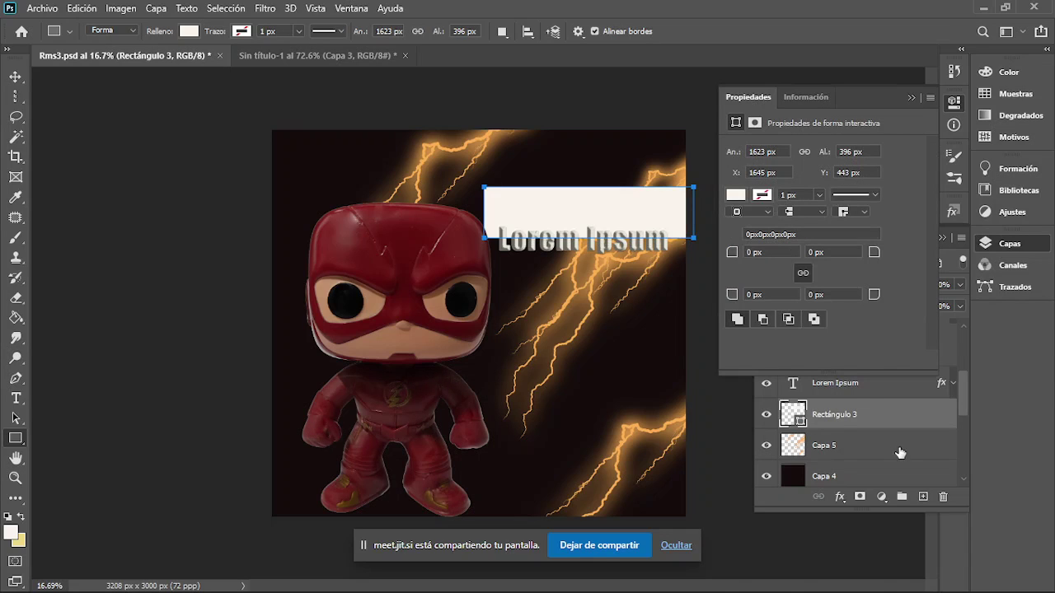
scroll(894, 453, "up", 2)
scroll(888, 452, "down", 1)
left_click(857, 455)
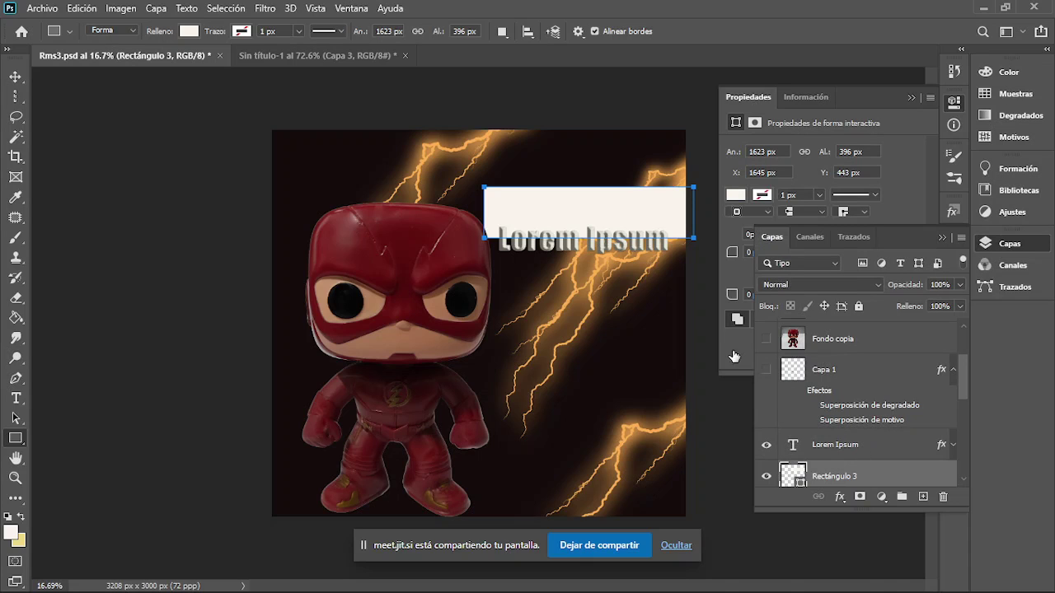
key("Return")
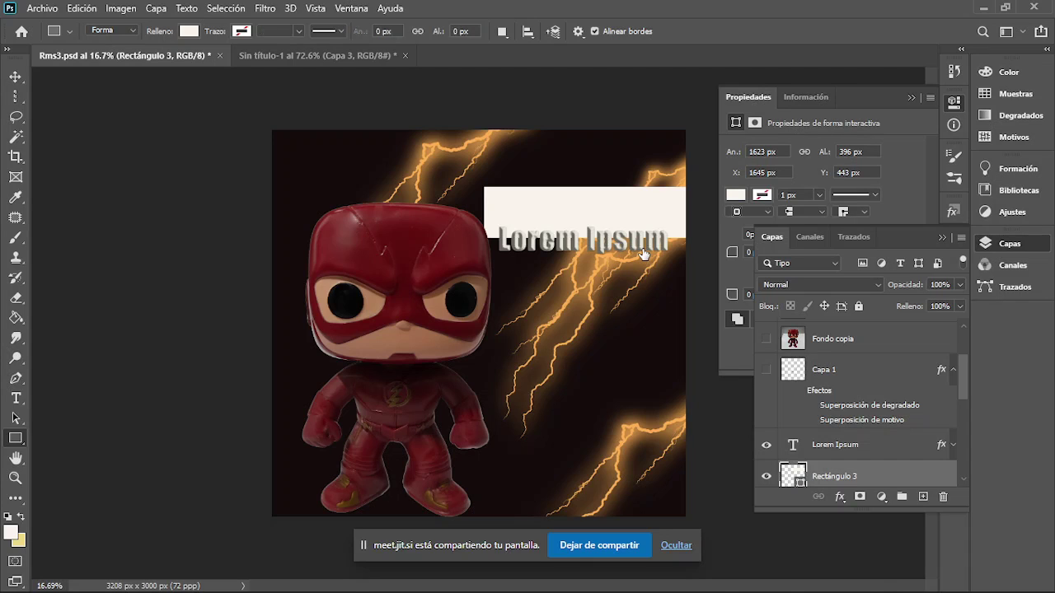
Step: Move the Lorem Ipsum title up into the white banner
left_click(643, 253, "ctrl")
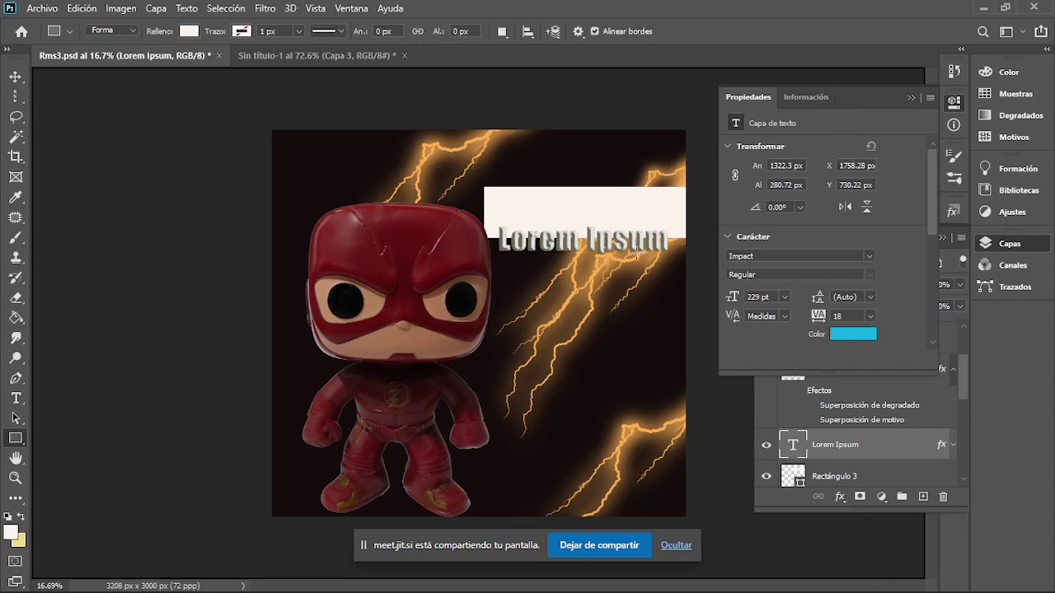
left_click(14, 79)
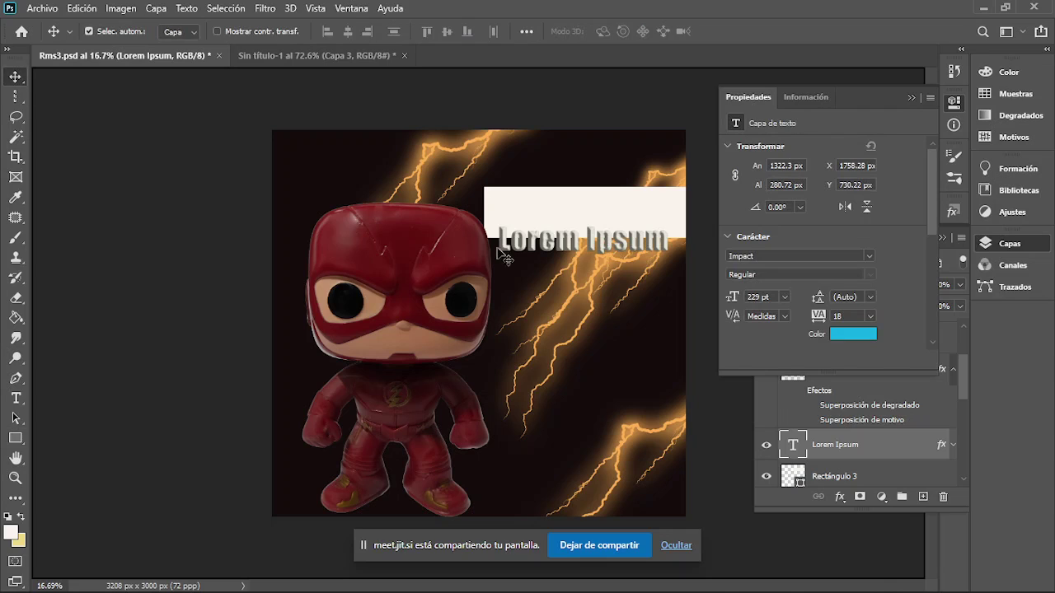
left_click_drag(558, 246, 564, 218)
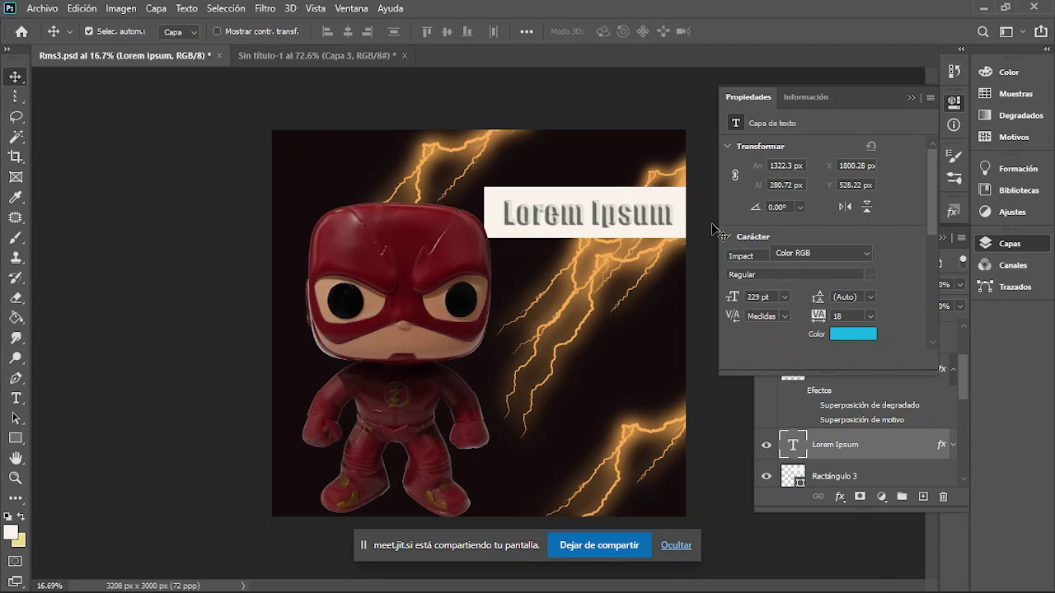
Step: Deselect the active layer by clicking an empty spot on the canvas
left_click(713, 224)
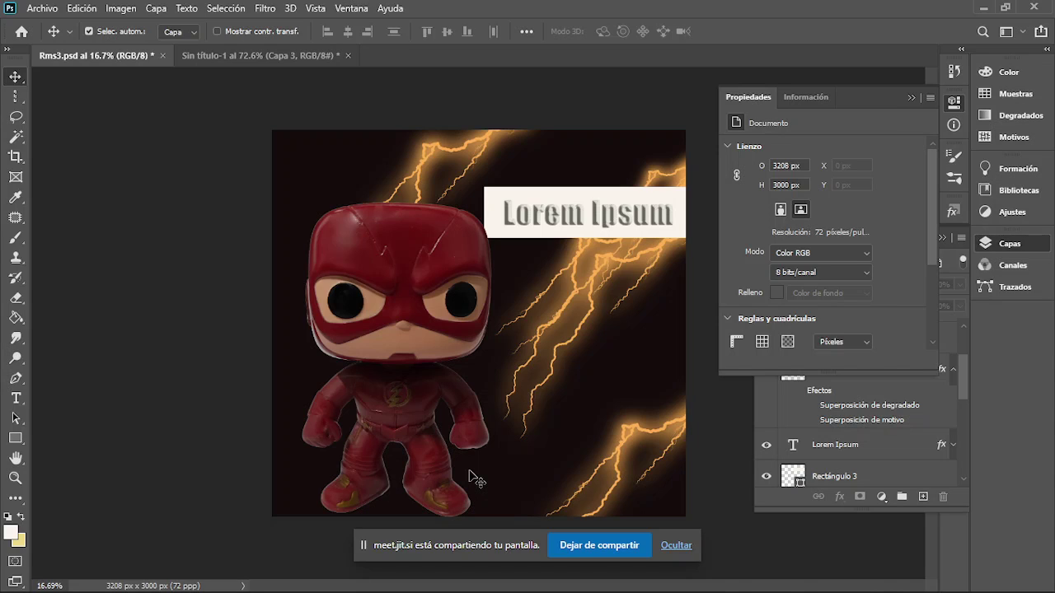
Step: Add a Tono/saturación adjustment layer above Capa 2 with saturation raised to +30
left_click(910, 98)
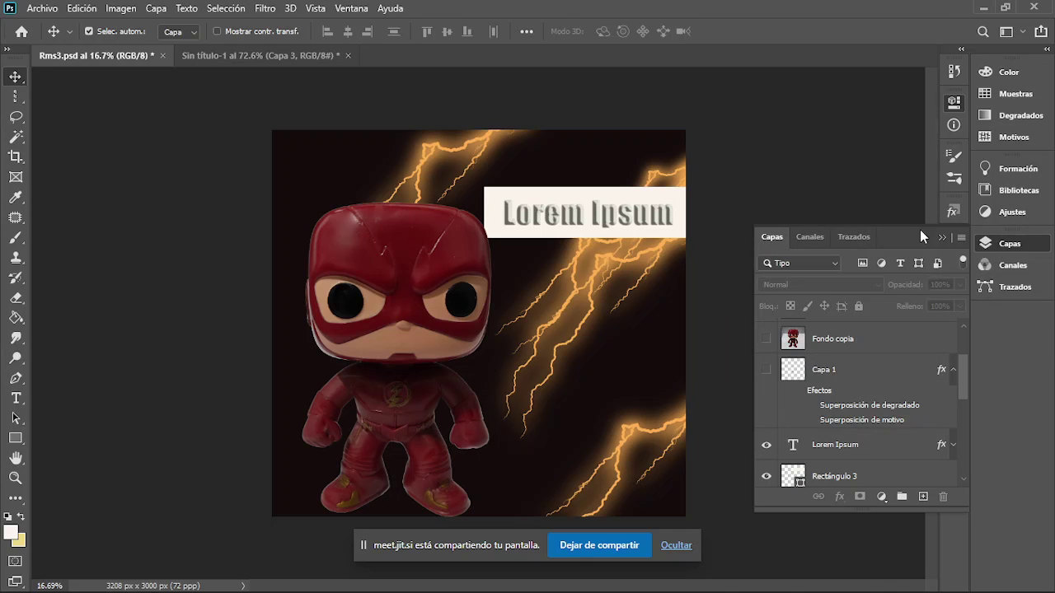
scroll(890, 426, "up", 3)
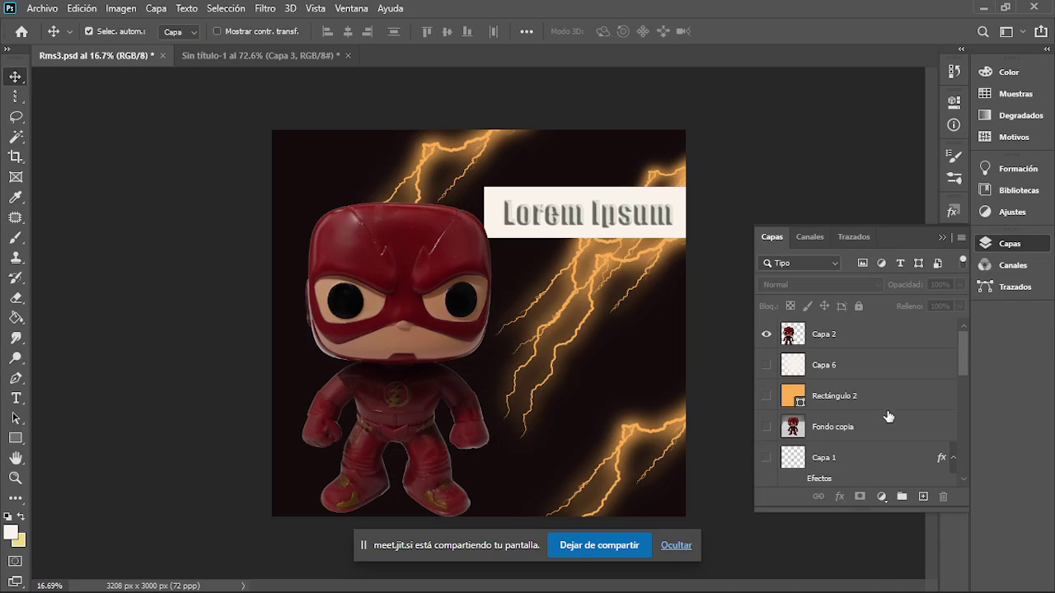
left_click(856, 337)
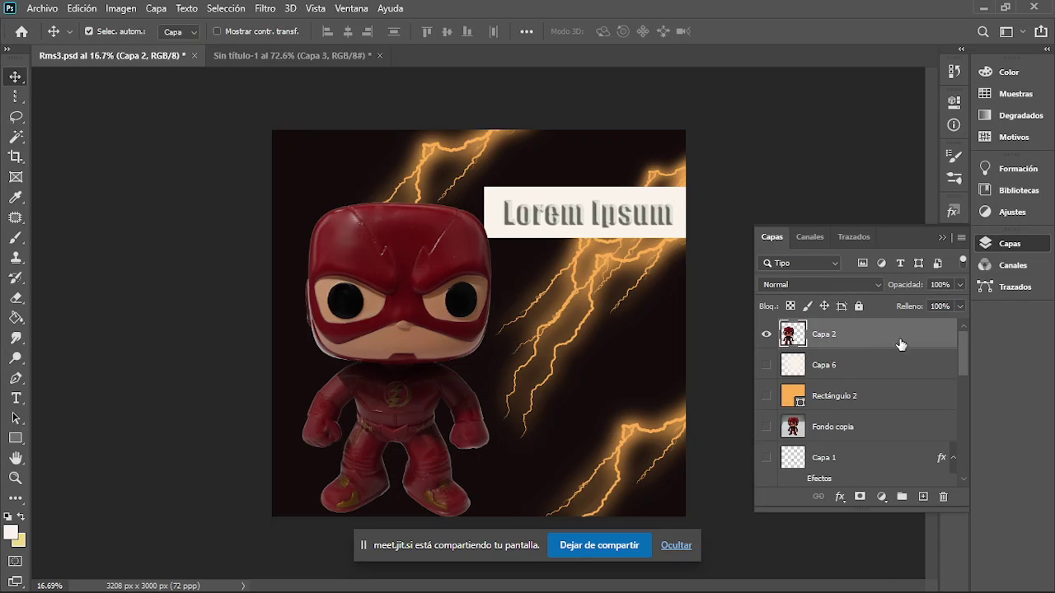
left_click(1004, 212)
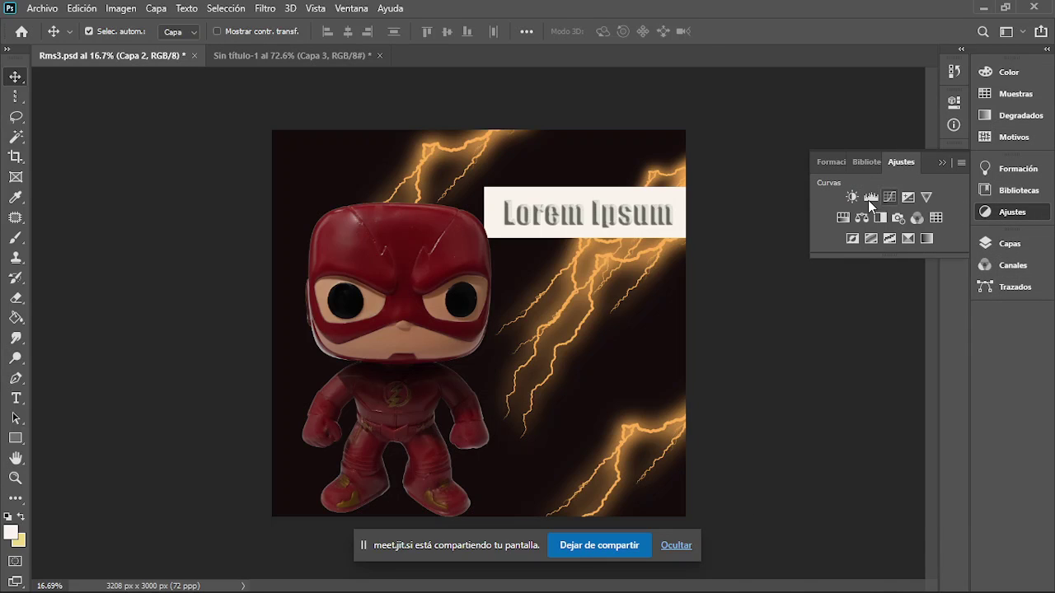
left_click(843, 219)
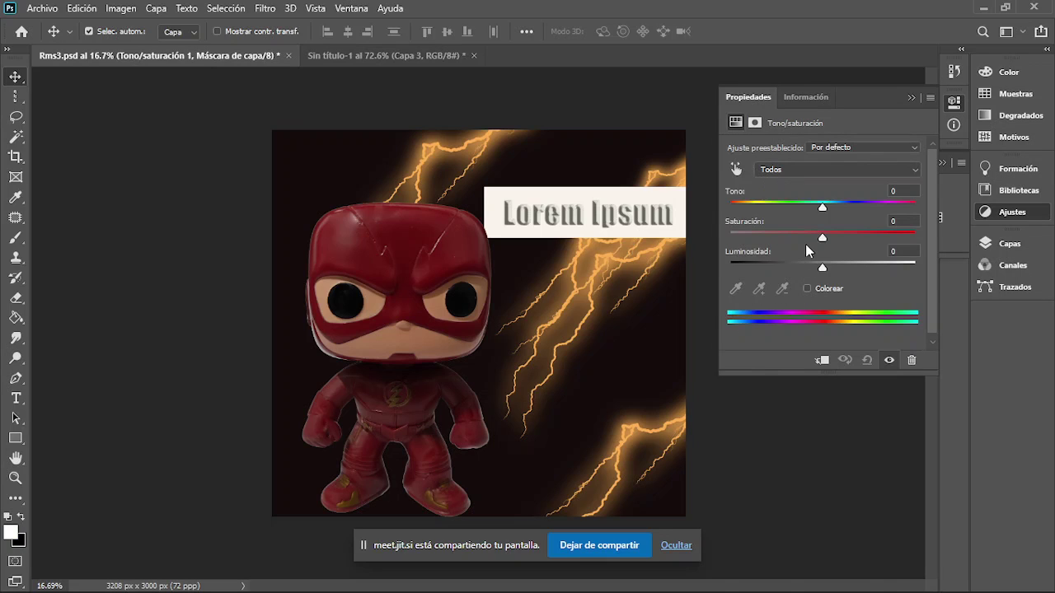
left_click_drag(823, 240, 845, 240)
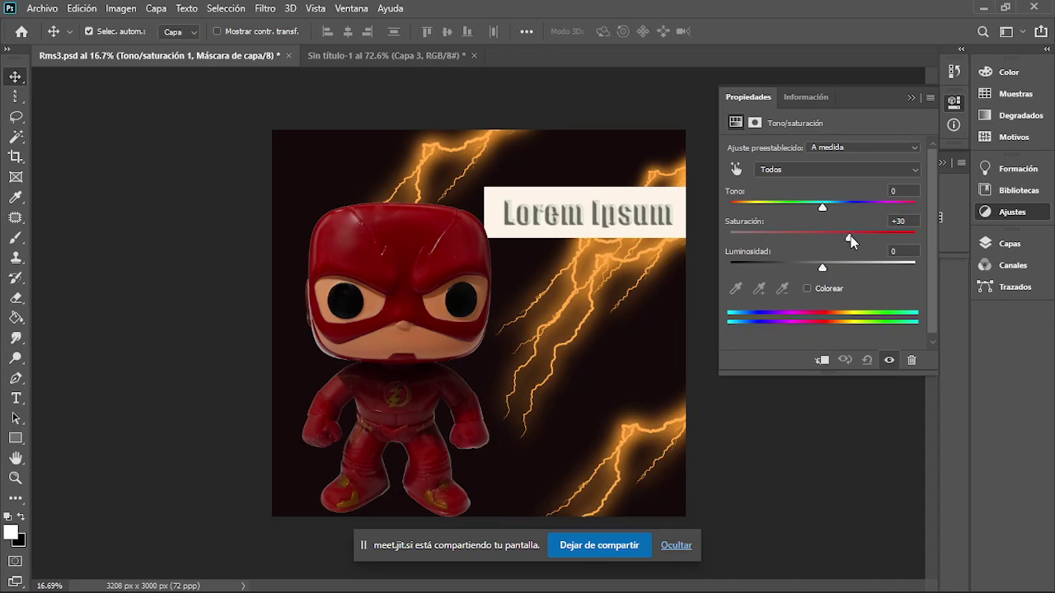
left_click_drag(845, 241, 859, 241)
Step: Toggle the Tono/saturación 1 layer's visibility off and on to compare the boosted reds
left_click(911, 98)
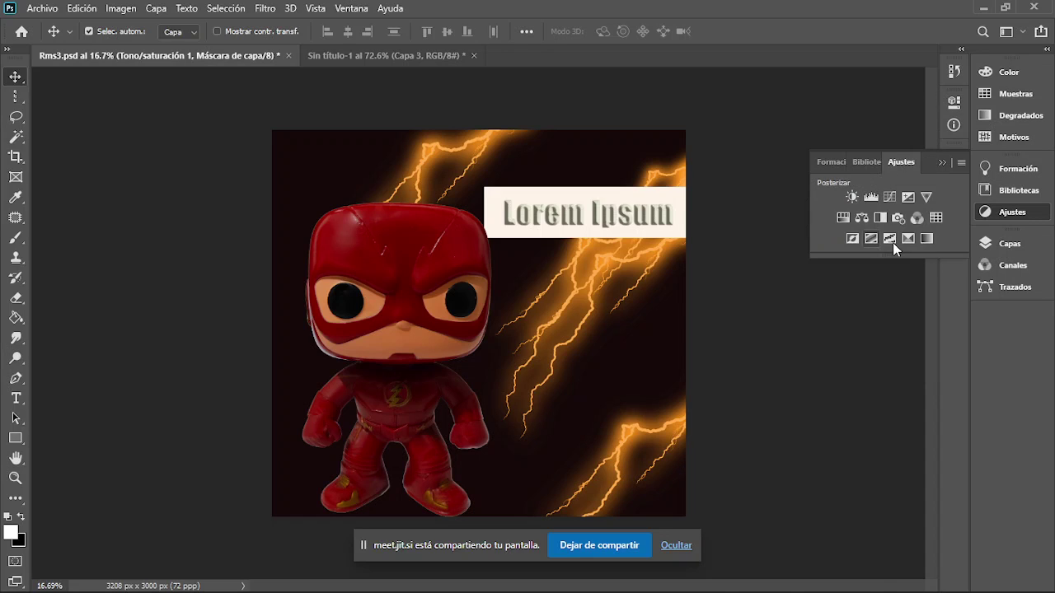
left_click(1007, 244)
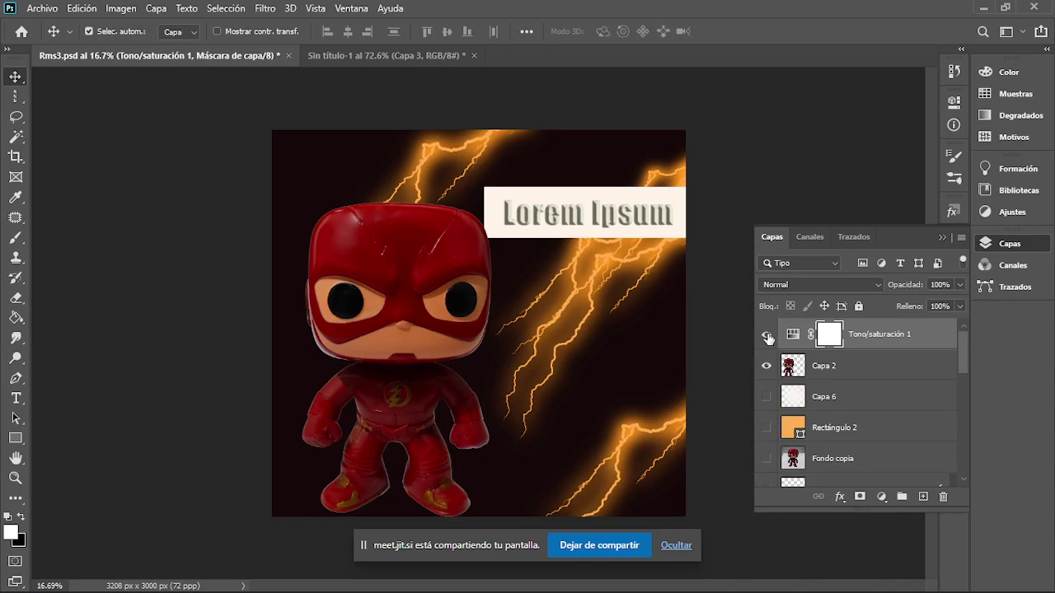
left_click(765, 335)
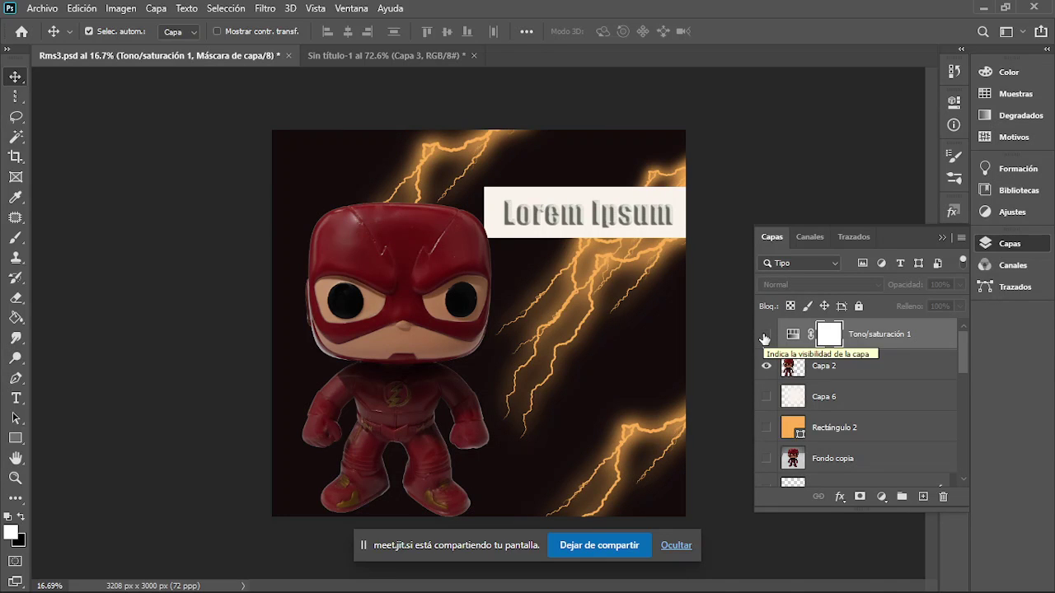
left_click(765, 336)
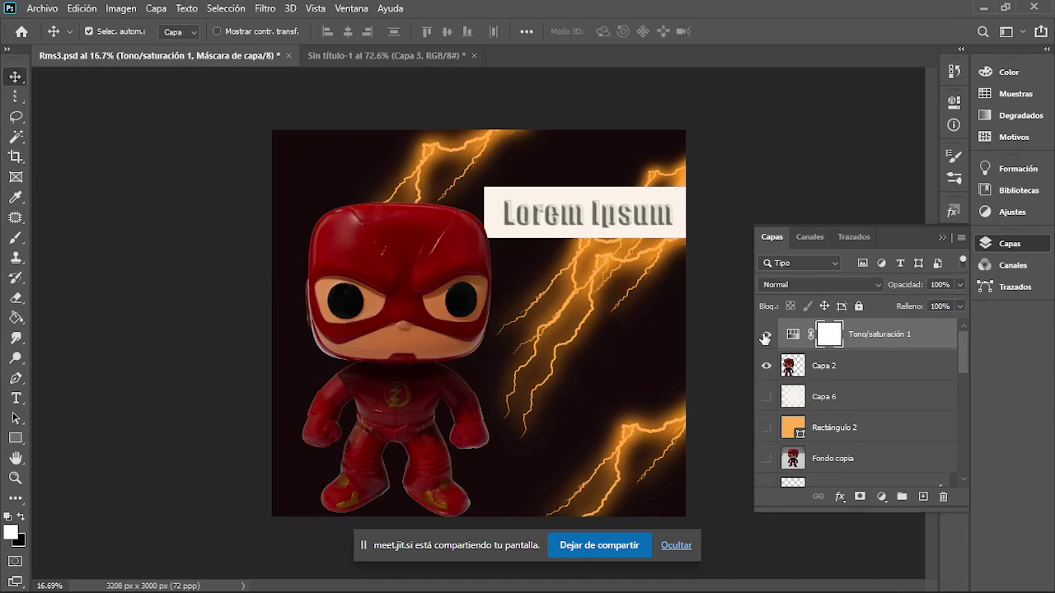